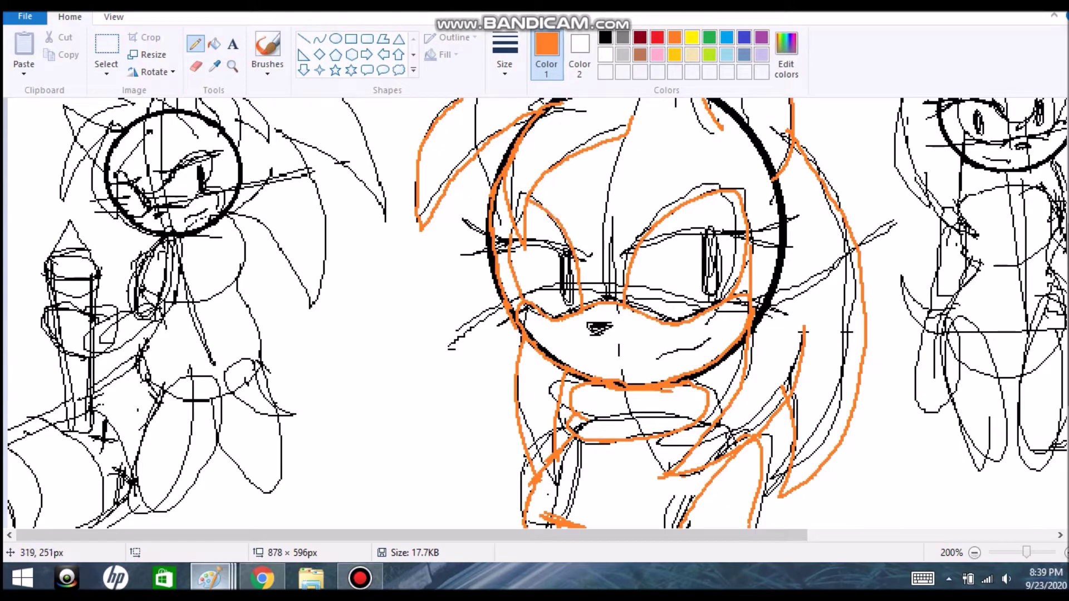
- Draw orange upper-eyelid lines across both eyes of the large middle character
{"action": "left_click_drag", "start_coordinate": [634, 249], "coordinate": [756, 236]}
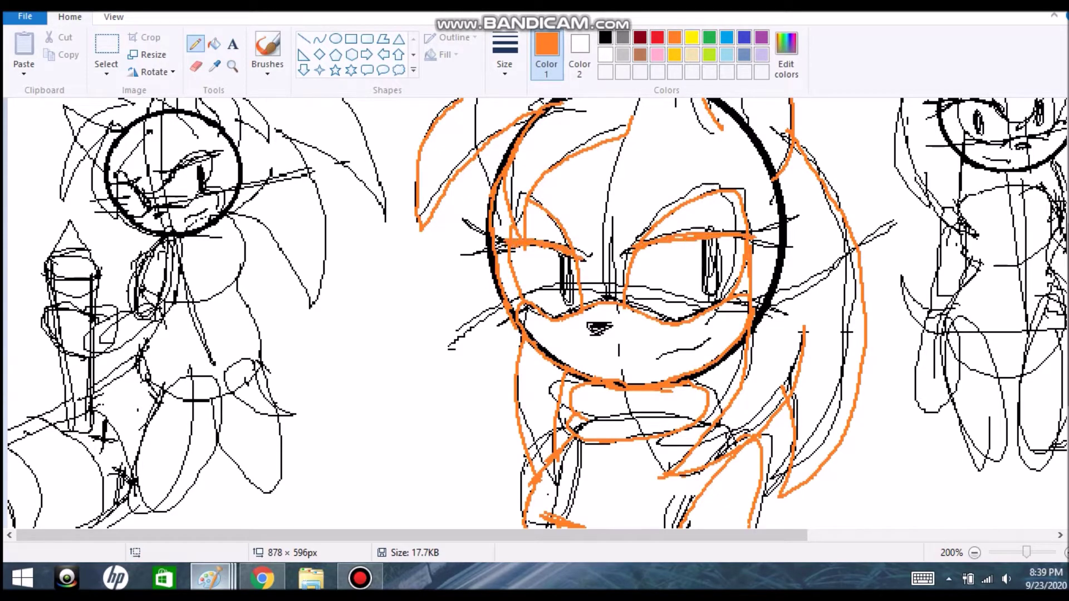
{"action": "scroll", "coordinate": [49, 165], "scroll_direction": "up", "scroll_amount": 3}
{"action": "scroll", "coordinate": [49, 165], "scroll_direction": "down", "scroll_amount": 2, "text": "ctrl"}
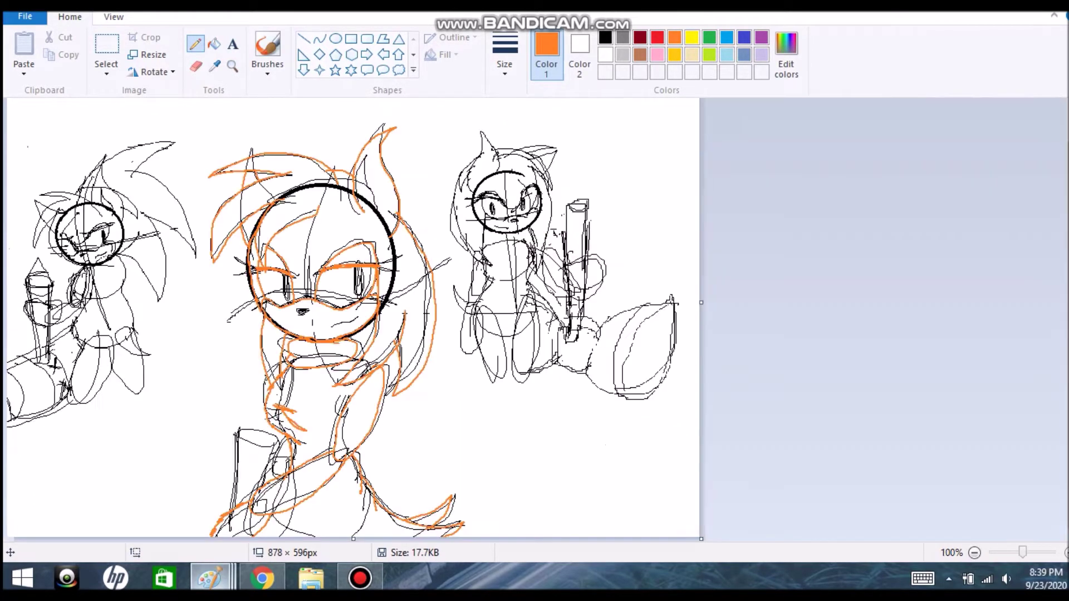
{"action": "scroll", "coordinate": [390, 445], "scroll_direction": "up", "scroll_amount": 2, "text": "ctrl"}
- Select the hammer picture in the Untitled reference image and change its orientation
{"action": "mouse_move", "coordinate": [210, 579]}
{"action": "left_click", "coordinate": [978, 503]}
{"action": "scroll", "coordinate": [390, 335], "scroll_direction": "up", "scroll_amount": 3}
{"action": "left_click_drag", "start_coordinate": [35, 192], "coordinate": [231, 438]}
{"action": "right_click", "coordinate": [48, 358]}
{"action": "mouse_move", "coordinate": [95, 509]}
{"action": "left_click", "coordinate": [191, 527]}
{"action": "mouse_move", "coordinate": [211, 579]}
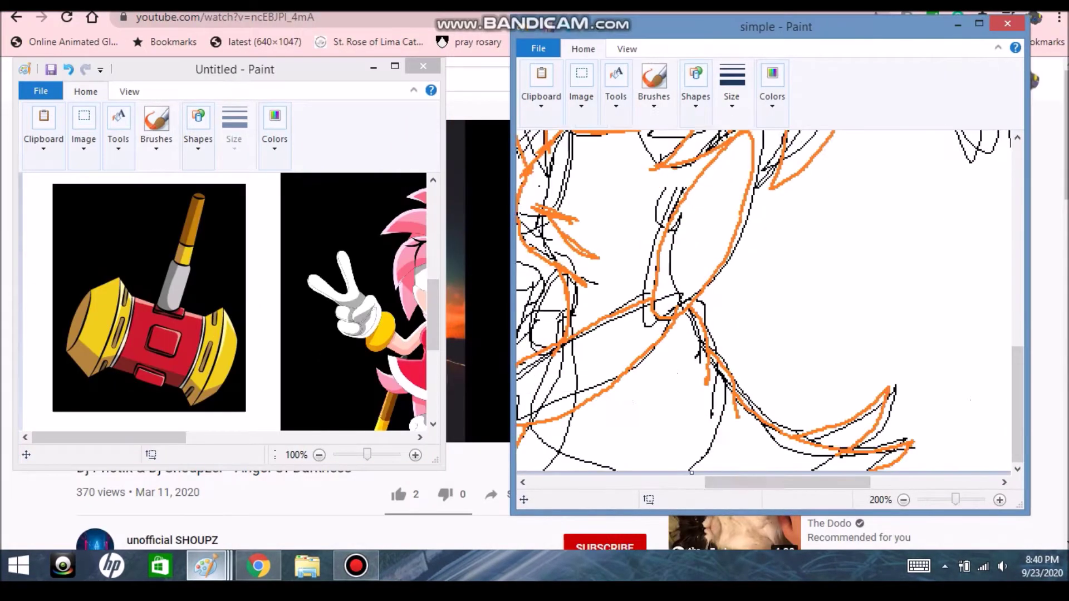
- Check the whole simple drawing and examine the arms, gloves and skirt in the Untitled reference picture
{"action": "scroll", "coordinate": [762, 301], "scroll_direction": "left", "scroll_amount": 3}
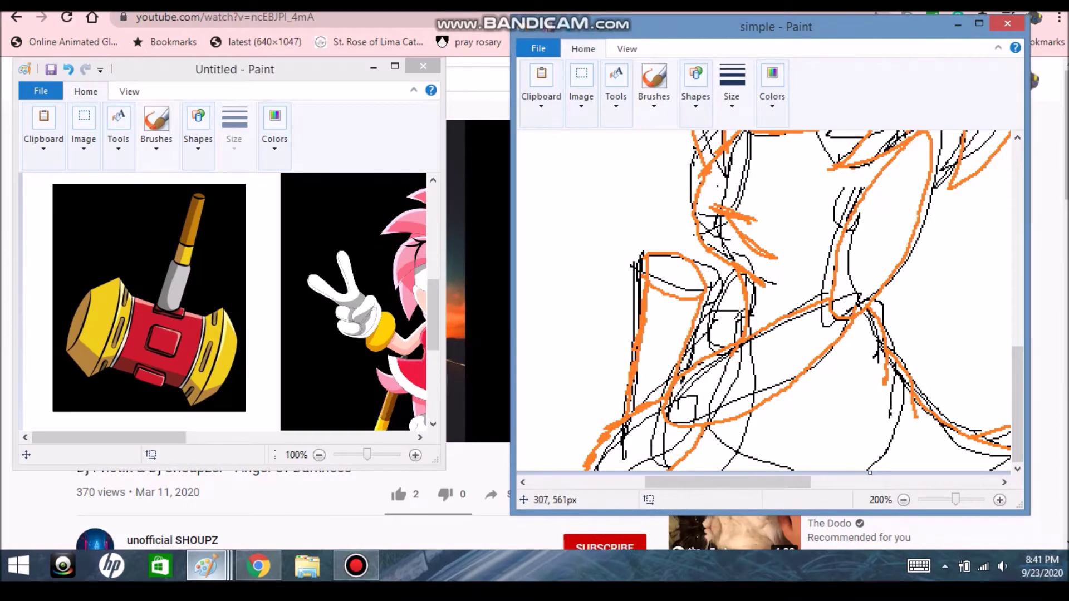
{"action": "scroll", "coordinate": [763, 300], "scroll_direction": "down", "scroll_amount": 1}
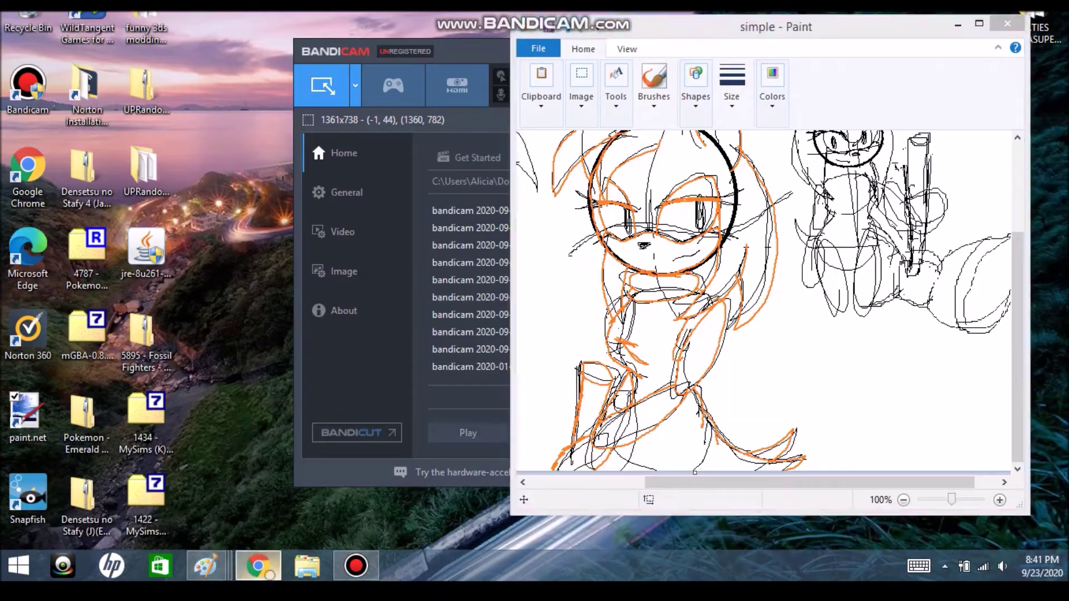
{"action": "scroll", "coordinate": [763, 300], "scroll_direction": "right", "scroll_amount": 1}
{"action": "scroll", "coordinate": [762, 301], "scroll_direction": "up", "scroll_amount": 3}
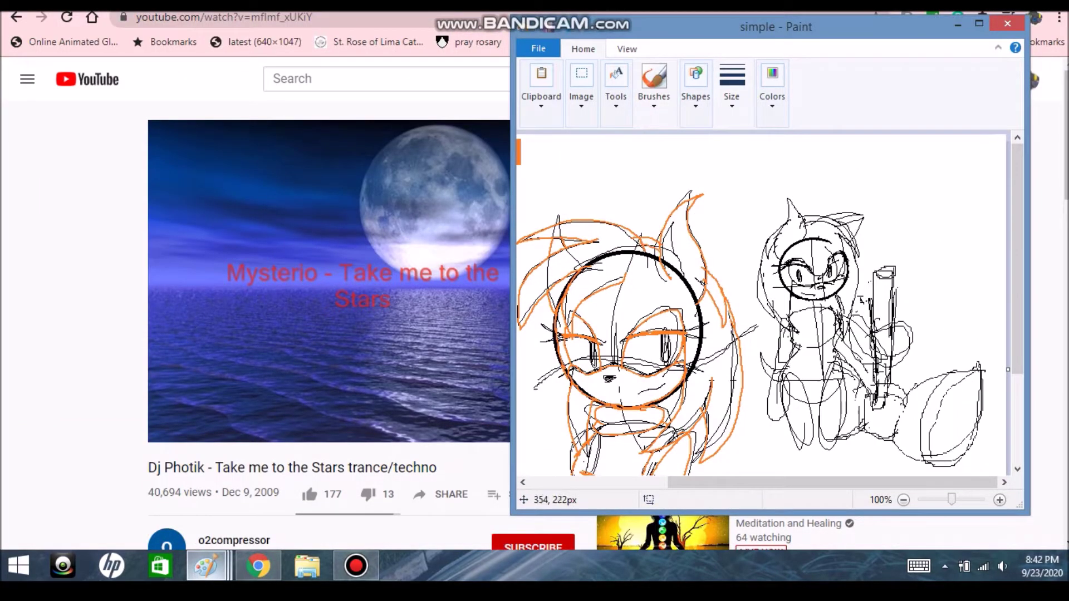
{"action": "scroll", "coordinate": [763, 300], "scroll_direction": "up", "scroll_amount": 1}
{"action": "scroll", "coordinate": [763, 300], "scroll_direction": "down", "scroll_amount": 1}
{"action": "key", "text": "alt+Tab"}
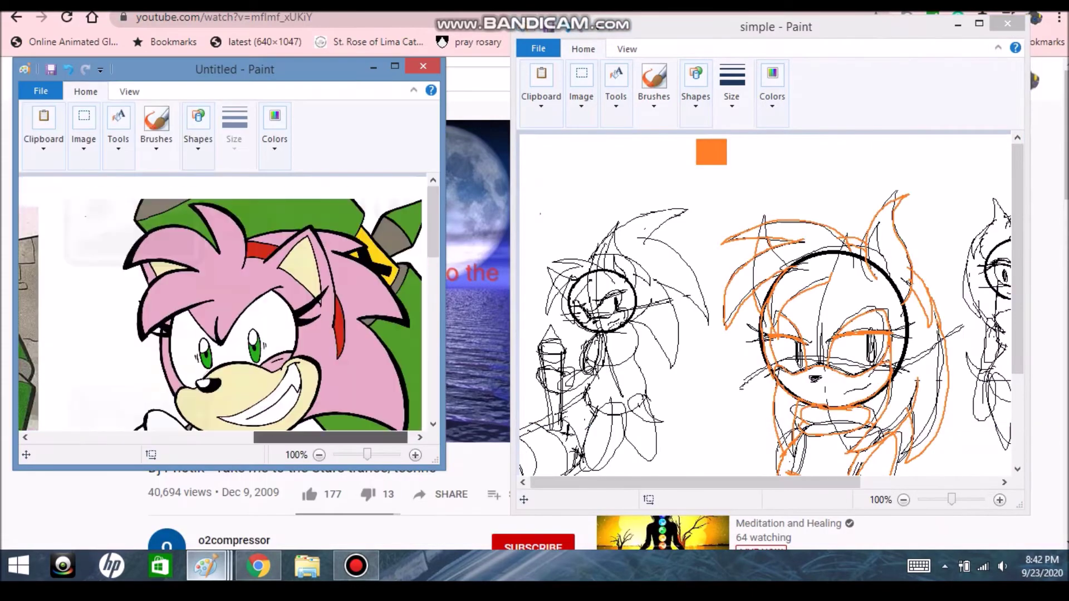
{"action": "scroll", "coordinate": [223, 306], "scroll_direction": "down", "scroll_amount": 5}
- Trace the muzzle, eyes, face outline and front bangs of the small left character in orange
{"action": "key", "text": "alt+Tab"}
{"action": "scroll", "coordinate": [660, 373], "scroll_direction": "up", "scroll_amount": 1}
{"action": "left_click_drag", "start_coordinate": [651, 334], "coordinate": [738, 309]}
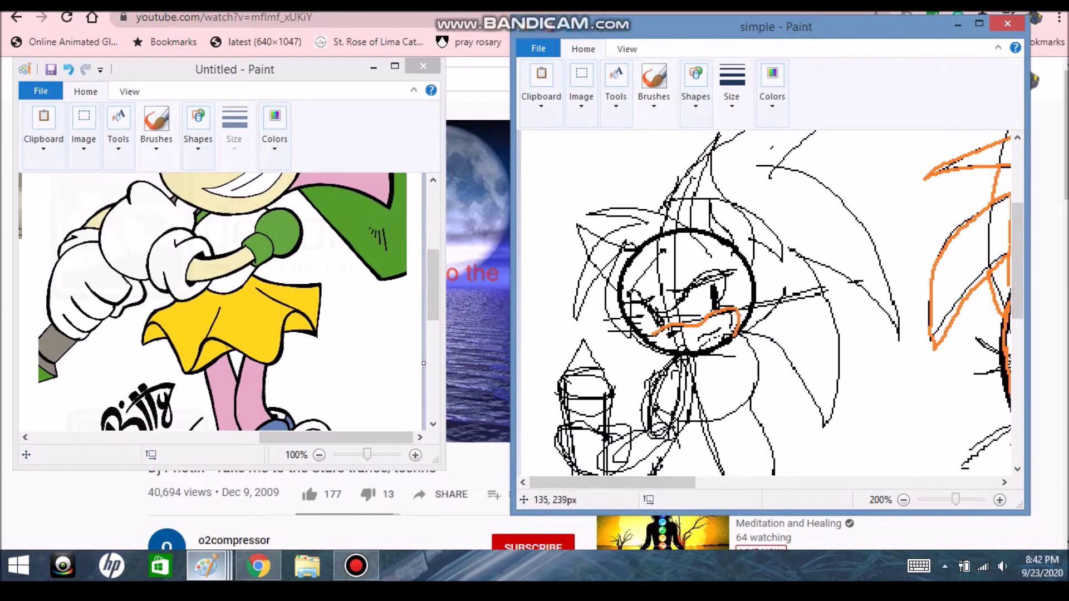
{"action": "left_click_drag", "start_coordinate": [648, 308], "coordinate": [635, 321]}
{"action": "mouse_move", "coordinate": [690, 226]}
{"action": "left_mouse_down"}
{"action": "mouse_move", "coordinate": [618, 210]}
{"action": "mouse_move", "coordinate": [573, 215]}
{"action": "left_mouse_up"}
{"action": "mouse_move", "coordinate": [640, 222]}
{"action": "left_mouse_down"}
{"action": "mouse_move", "coordinate": [568, 317]}
{"action": "mouse_move", "coordinate": [616, 239]}
{"action": "mouse_move", "coordinate": [668, 255]}
{"action": "left_mouse_up"}
{"action": "left_click_drag", "start_coordinate": [585, 301], "coordinate": [581, 315]}
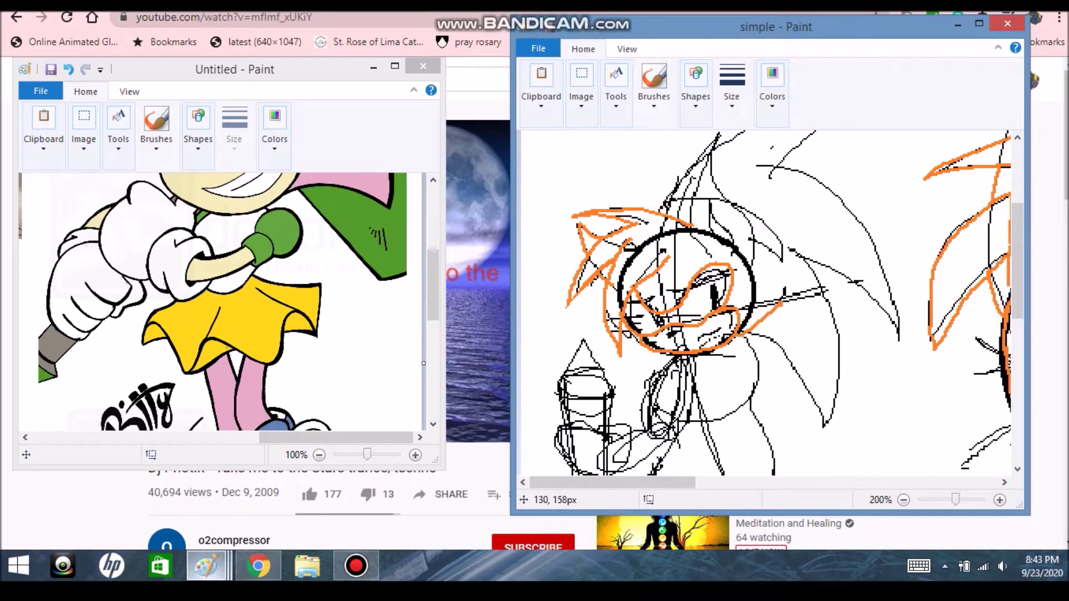
- Trace the ear and the large swept-back hair quills of the left character in orange
{"action": "scroll", "coordinate": [768, 301], "scroll_direction": "up", "scroll_amount": 2}
{"action": "left_click_drag", "start_coordinate": [713, 220], "coordinate": [696, 328]}
{"action": "left_click_drag", "start_coordinate": [663, 278], "coordinate": [857, 178]}
{"action": "left_click_drag", "start_coordinate": [857, 178], "coordinate": [763, 253]}
{"action": "left_click_drag", "start_coordinate": [780, 234], "coordinate": [896, 396]}
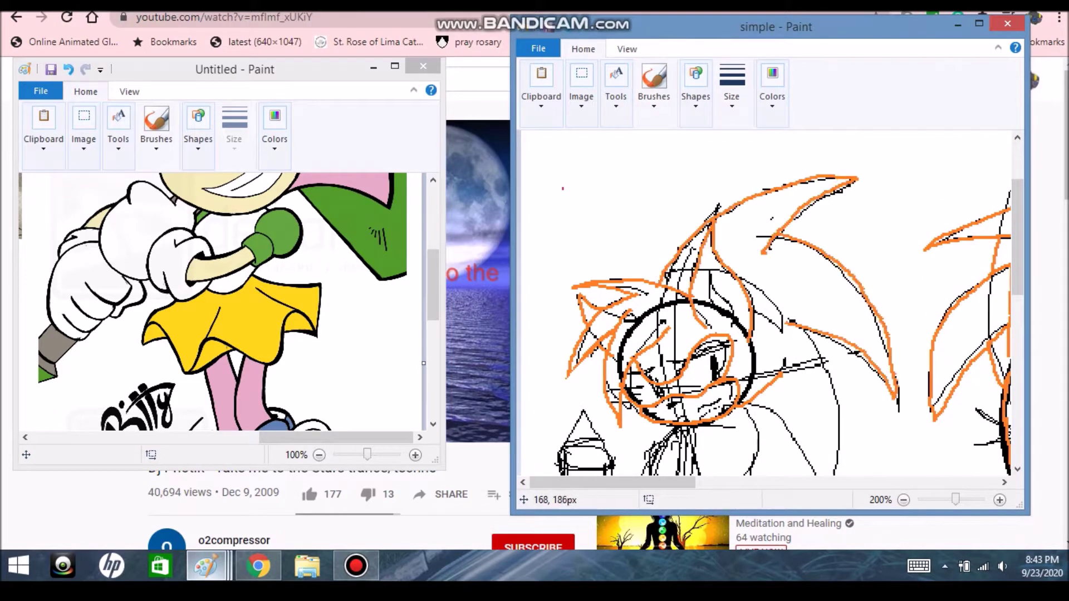
{"action": "scroll", "coordinate": [768, 301], "scroll_direction": "down", "scroll_amount": 2}
{"action": "left_click_drag", "start_coordinate": [749, 222], "coordinate": [818, 384]}
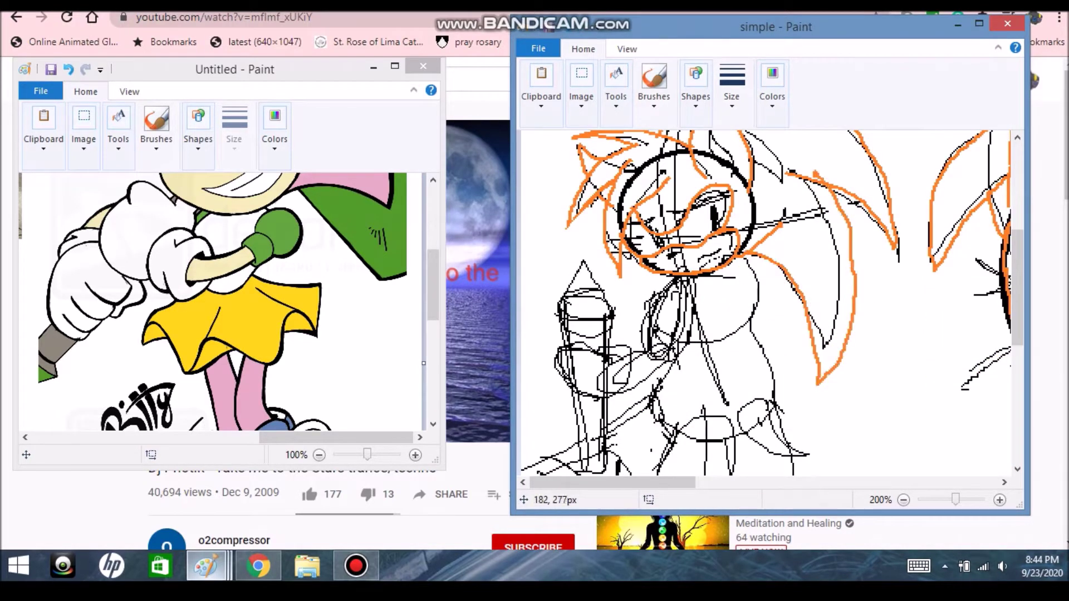
- Try to trace the left character's upper arm and write "Shoot" beside the figure in orange
{"action": "left_click_drag", "start_coordinate": [650, 297], "coordinate": [703, 309]}
{"action": "key", "text": "ctrl+z"}
{"action": "key", "text": "ctrl+z"}
{"action": "mouse_move", "coordinate": [918, 390]}
{"action": "left_mouse_down"}
{"action": "mouse_move", "coordinate": [996, 403]}
{"action": "mouse_move", "coordinate": [1047, 392]}
{"action": "left_mouse_up"}
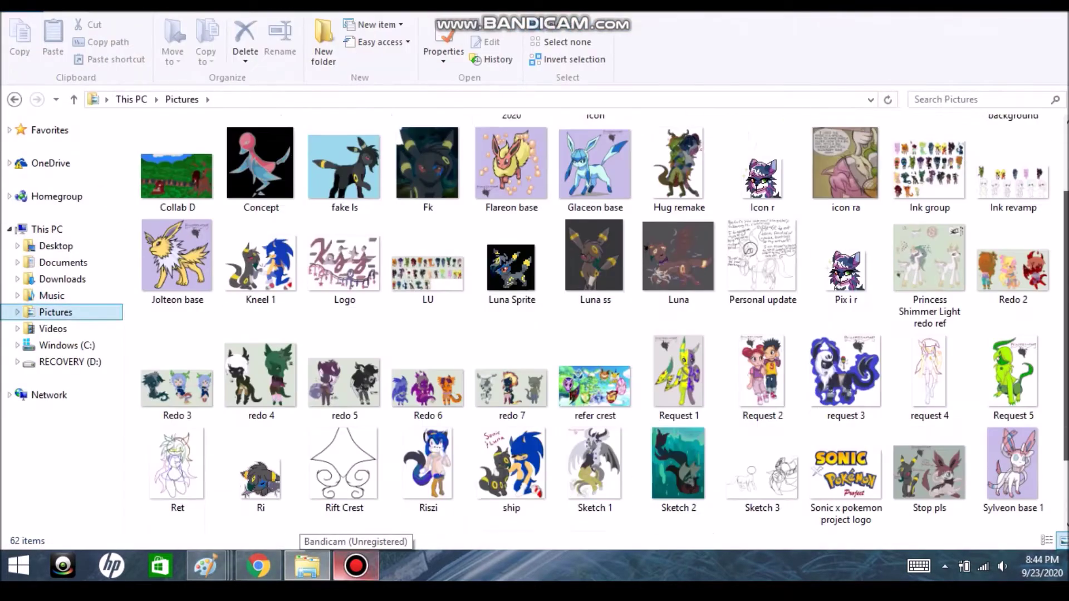
- Open the Request 2 picture from the Pictures folder as a reference and return to the drawing
{"action": "scroll", "coordinate": [601, 323], "scroll_direction": "down", "scroll_amount": 3}
{"action": "double_click", "coordinate": [760, 312]}
{"action": "left_click", "coordinate": [206, 566]}
- Try to trace a puffed sleeve with a cuff below the left character's chin in orange
{"action": "left_click_drag", "start_coordinate": [651, 314], "coordinate": [680, 359]}
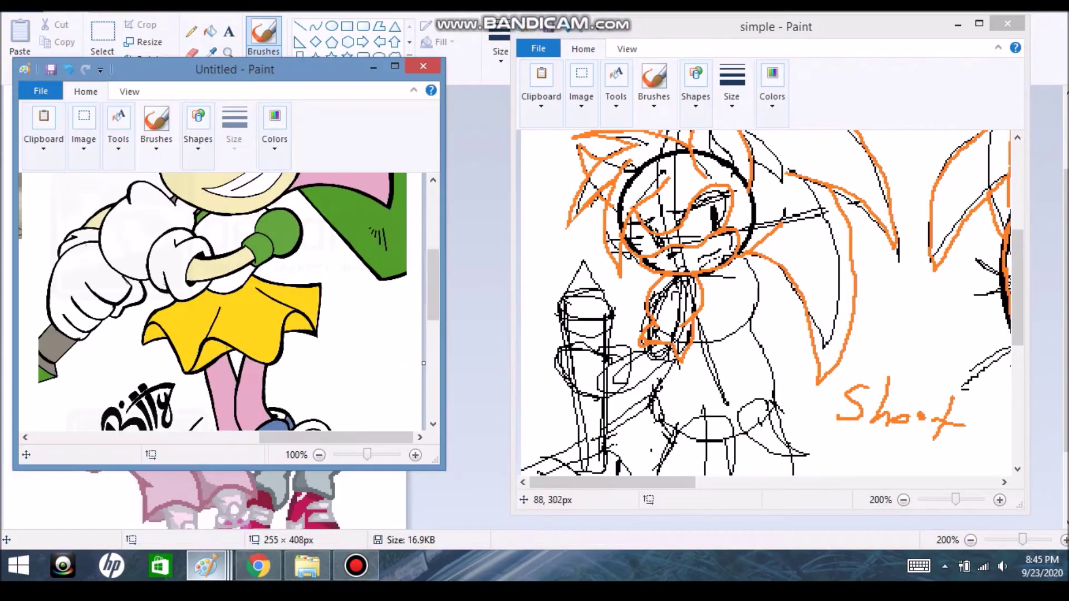
{"action": "key", "text": "ctrl+z"}
{"action": "key", "text": "ctrl+y"}
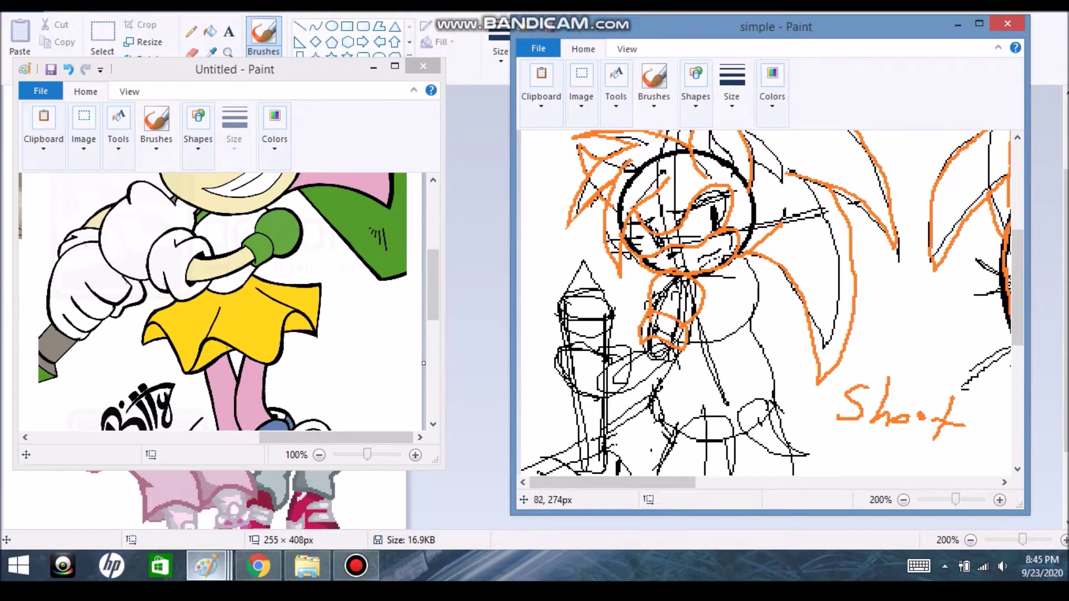
- Sketch a small black round shape with a flared base in the blank area beside the skirt in the Untitled picture
{"action": "left_click", "coordinate": [258, 566]}
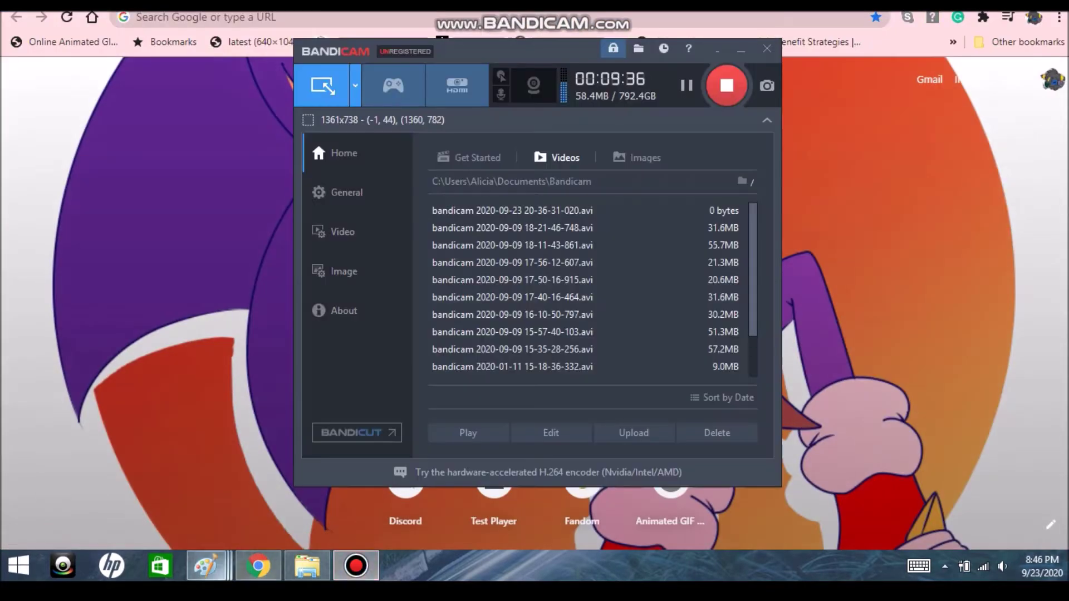
{"action": "left_click", "coordinate": [206, 566]}
{"action": "left_click", "coordinate": [114, 115]}
{"action": "left_click_drag", "start_coordinate": [356, 305], "coordinate": [383, 376]}
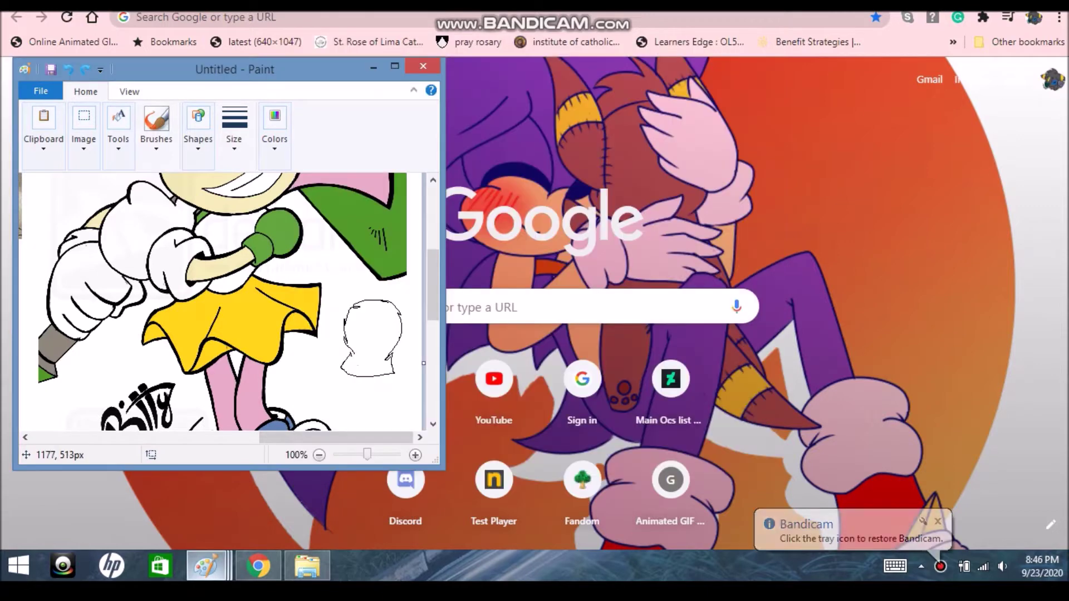
{"action": "left_click_drag", "start_coordinate": [357, 355], "coordinate": [343, 387]}
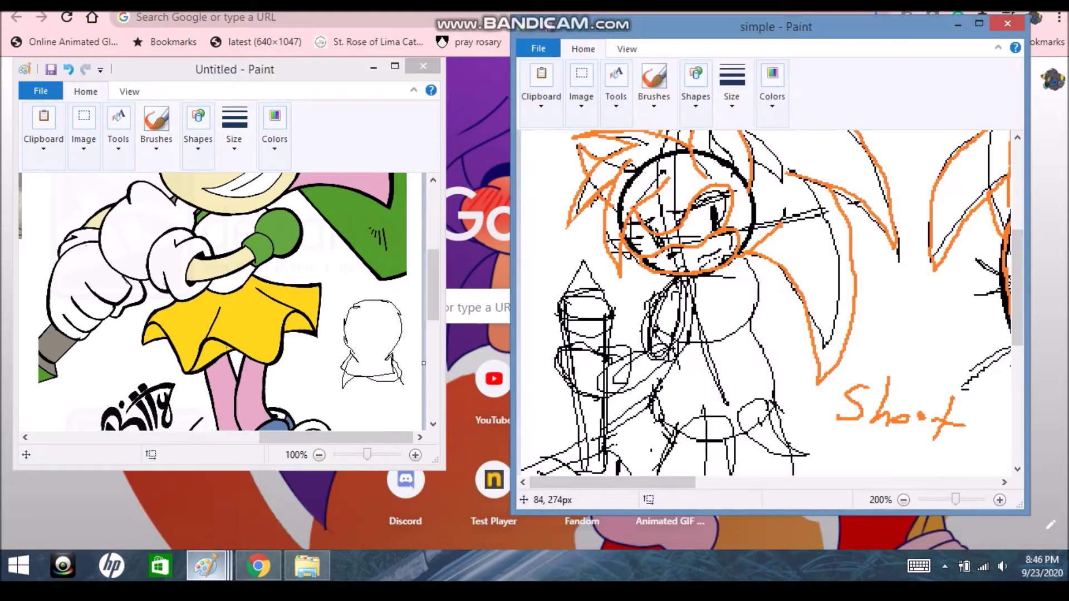
- Try another orange version of the left character's sleeve, with a wider flared cuff
{"action": "left_click_drag", "start_coordinate": [646, 340], "coordinate": [691, 349]}
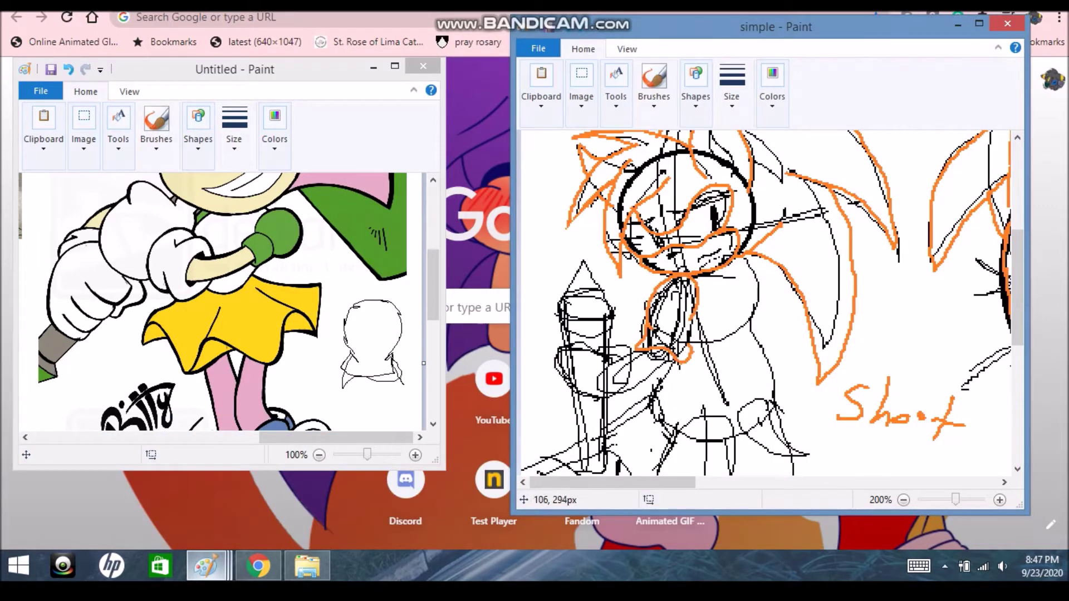
{"action": "key", "text": "ctrl+z"}
{"action": "mouse_move", "coordinate": [662, 278]}
{"action": "left_mouse_down"}
{"action": "mouse_move", "coordinate": [697, 311]}
{"action": "mouse_move", "coordinate": [648, 309]}
{"action": "left_mouse_up"}
{"action": "key", "text": "ctrl+z"}
{"action": "key", "text": "ctrl+y"}
- Try redrawing the left character's round sleeve and flared cuff in yellow
{"action": "left_click", "coordinate": [771, 84]}
{"action": "left_click", "coordinate": [678, 138]}
{"action": "left_click_drag", "start_coordinate": [682, 272], "coordinate": [676, 274]}
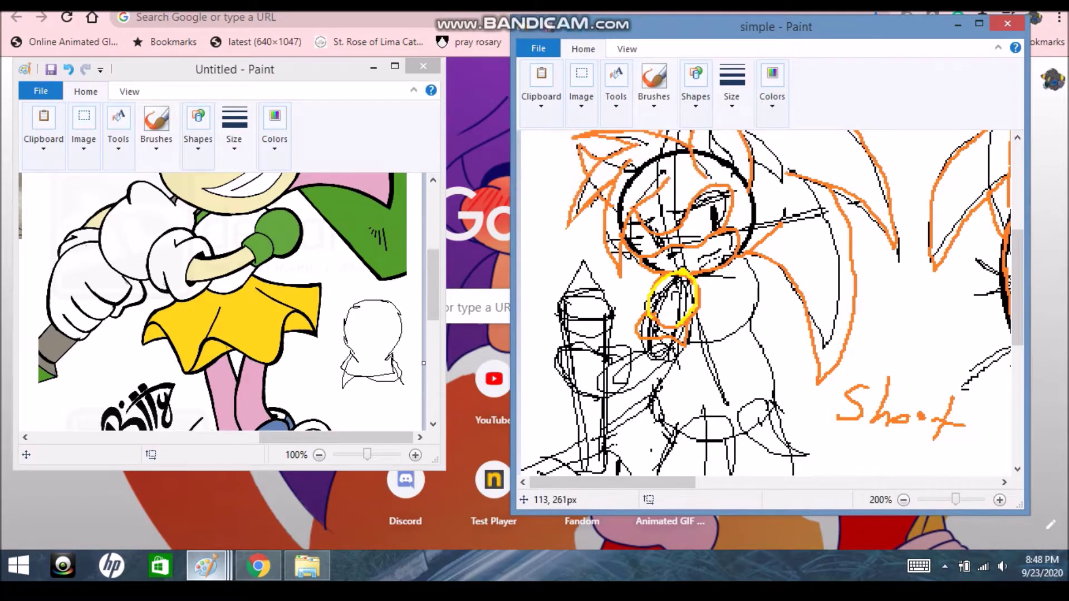
{"action": "key", "text": "ctrl+z"}
{"action": "key", "text": "ctrl+z"}
{"action": "key", "text": "ctrl+y"}
{"action": "key", "text": "ctrl+z"}
{"action": "key", "text": "ctrl+y"}
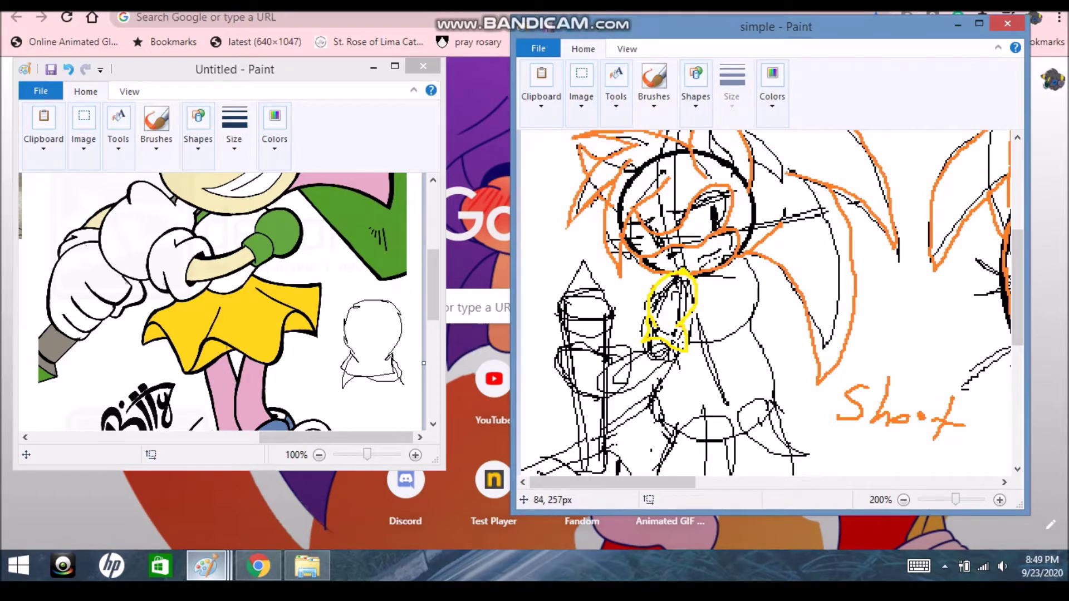
{"action": "key", "text": "ctrl+z"}
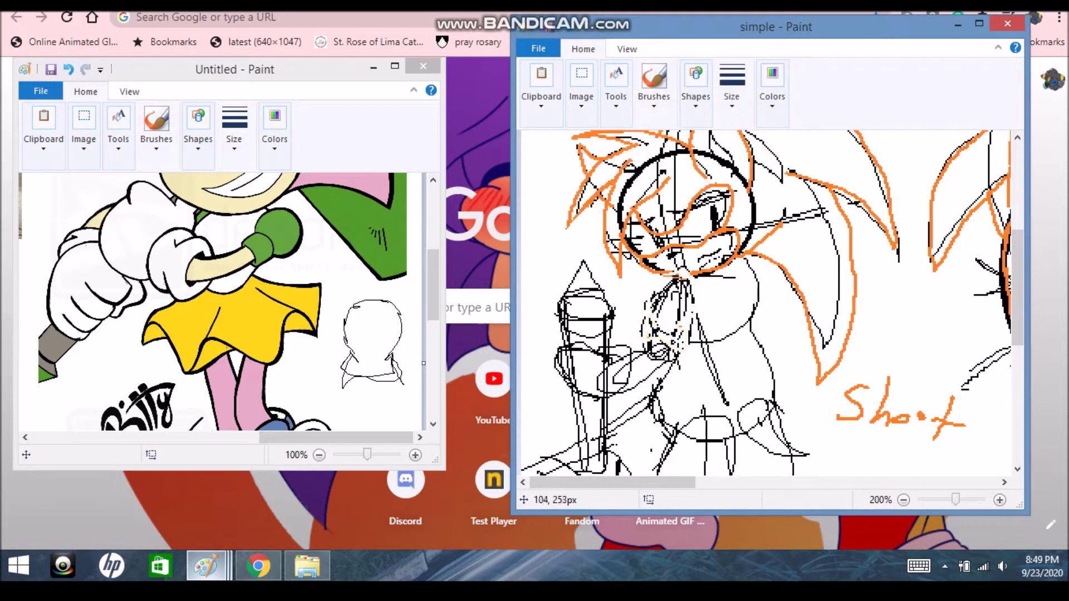
- Open the LU character sheet from the Pictures folder for editing and examine its characters' outfits up close
{"action": "left_click", "coordinate": [308, 566]}
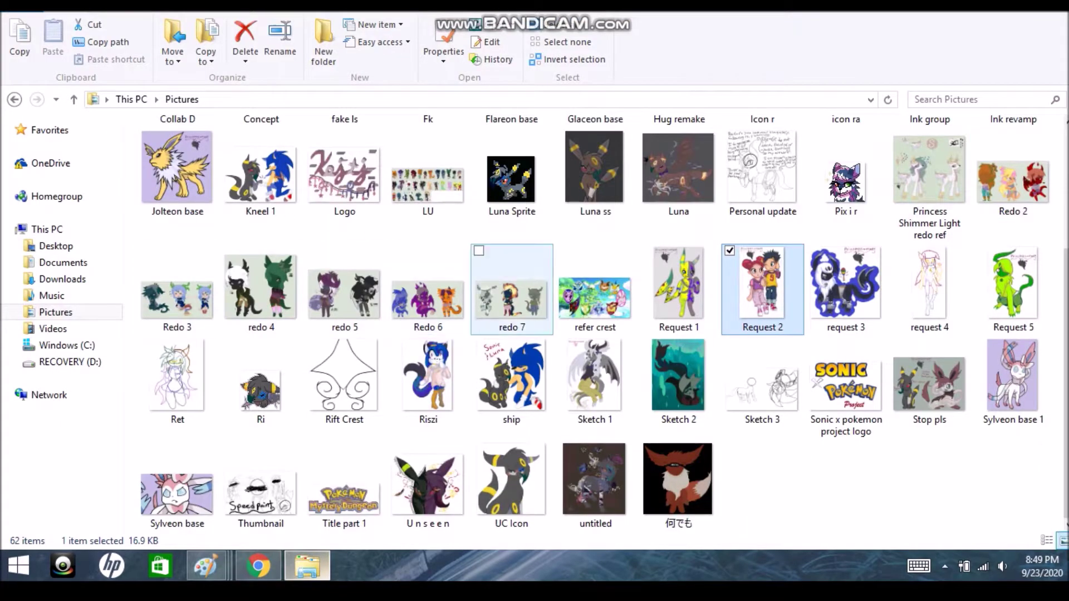
{"action": "scroll", "coordinate": [556, 278], "scroll_direction": "up", "scroll_amount": 4}
{"action": "left_click", "coordinate": [428, 362]}
{"action": "left_click", "coordinate": [490, 24]}
{"action": "left_click", "coordinate": [415, 82]}
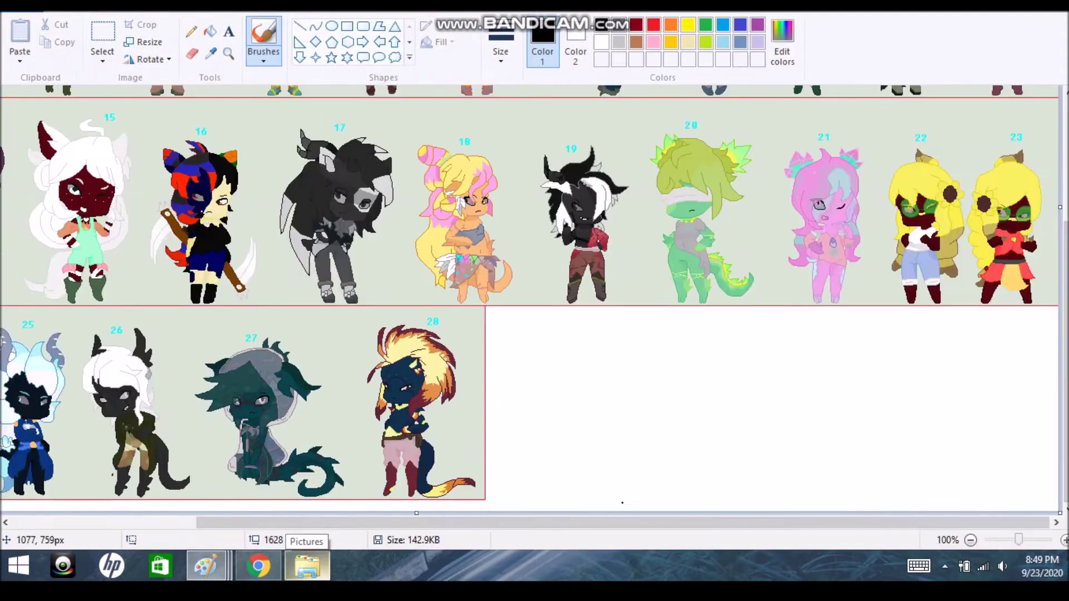
{"action": "scroll", "coordinate": [534, 306], "scroll_direction": "down", "scroll_amount": 5}
{"action": "scroll", "coordinate": [534, 306], "scroll_direction": "right", "scroll_amount": 5}
{"action": "key", "text": "alt+Tab"}
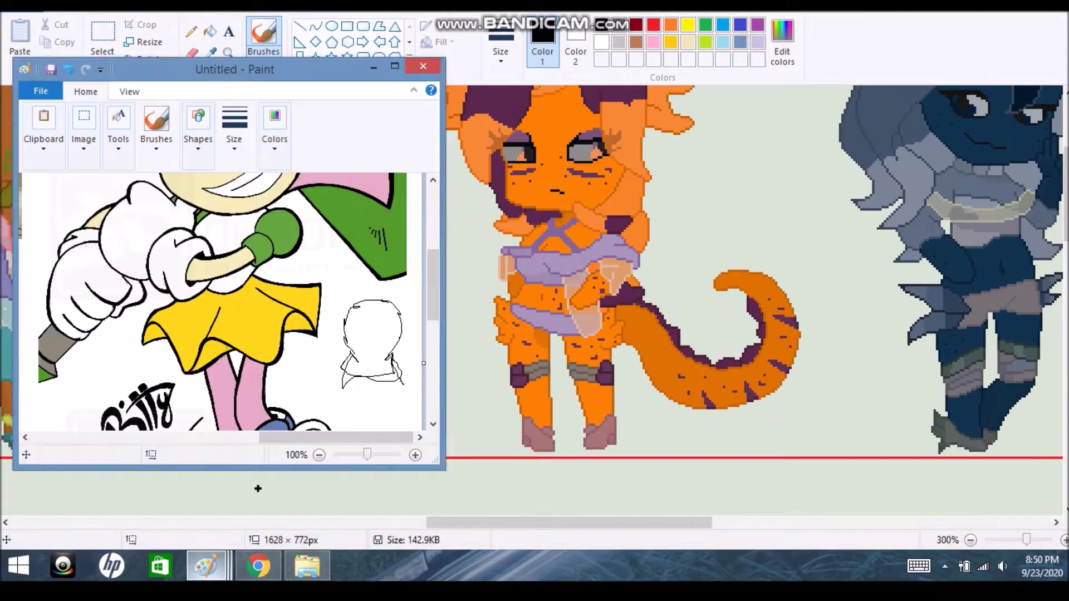
- Trace the left character's bent arm with its hand, the torso and a flared skirt in orange
{"action": "key", "text": "alt+Tab"}
{"action": "mouse_move", "coordinate": [656, 345]}
{"action": "left_mouse_down"}
{"action": "mouse_move", "coordinate": [617, 392]}
{"action": "mouse_move", "coordinate": [618, 371]}
{"action": "left_mouse_up"}
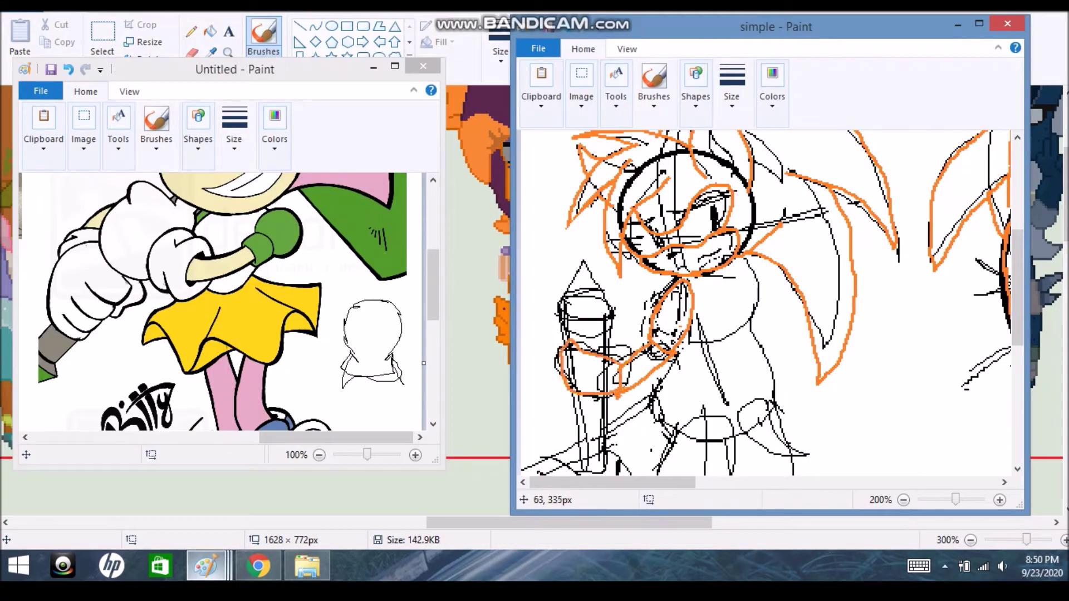
{"action": "mouse_move", "coordinate": [746, 257]}
{"action": "left_mouse_down"}
{"action": "mouse_move", "coordinate": [769, 453]}
{"action": "mouse_move", "coordinate": [612, 431]}
{"action": "left_mouse_up"}
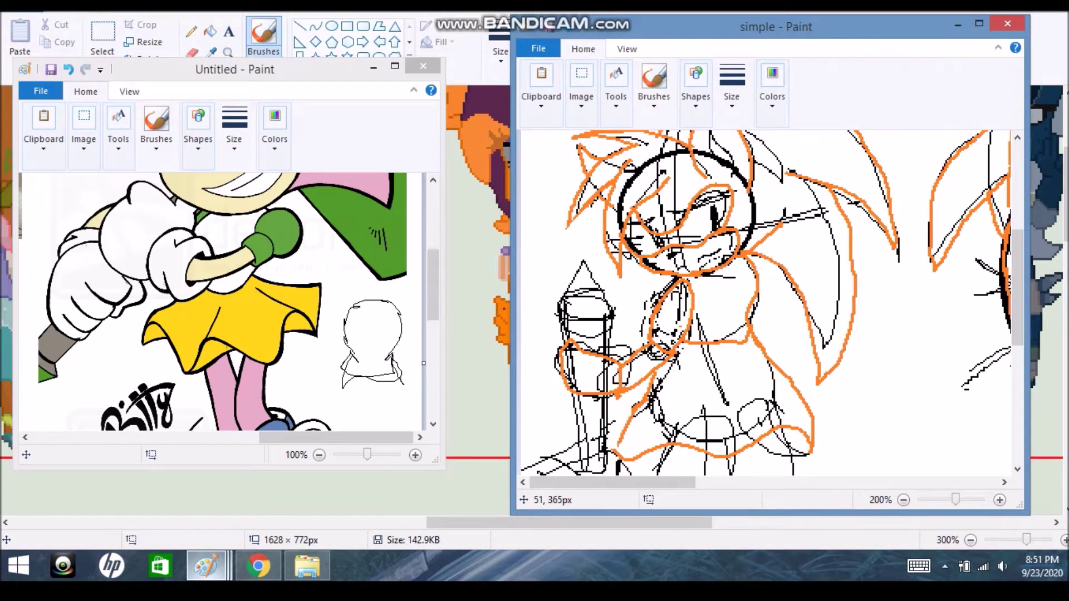
{"action": "left_click_drag", "start_coordinate": [632, 459], "coordinate": [768, 424]}
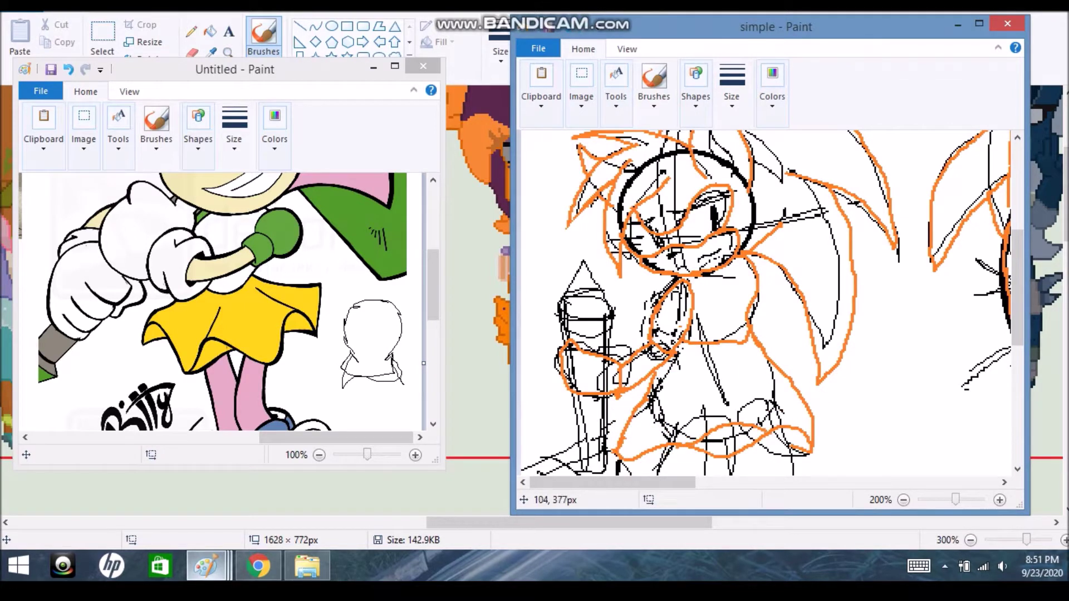
- Open the Ret sketch from the Pictures folder as a skirt reference and return to the drawing
{"action": "key", "text": "alt+Tab"}
{"action": "scroll", "coordinate": [602, 311], "scroll_direction": "up", "scroll_amount": 3}
{"action": "scroll", "coordinate": [601, 312], "scroll_direction": "down", "scroll_amount": 3}
{"action": "double_click", "coordinate": [177, 379]}
{"action": "key", "text": "alt+Tab"}
- Try several wavy hem shapes for the left character's flared skirt in orange
{"action": "mouse_move", "coordinate": [795, 412]}
{"action": "left_mouse_down"}
{"action": "mouse_move", "coordinate": [673, 416]}
{"action": "mouse_move", "coordinate": [621, 368]}
{"action": "mouse_move", "coordinate": [819, 396]}
{"action": "mouse_move", "coordinate": [588, 450]}
{"action": "left_mouse_up"}
{"action": "key", "text": "ctrl+z"}
{"action": "key", "text": "ctrl+z"}
{"action": "mouse_move", "coordinate": [830, 412]}
{"action": "left_mouse_down"}
{"action": "mouse_move", "coordinate": [591, 440]}
{"action": "mouse_move", "coordinate": [632, 375]}
{"action": "mouse_move", "coordinate": [635, 438]}
{"action": "left_mouse_up"}
{"action": "key", "text": "ctrl+z"}
{"action": "key", "text": "ctrl+z"}
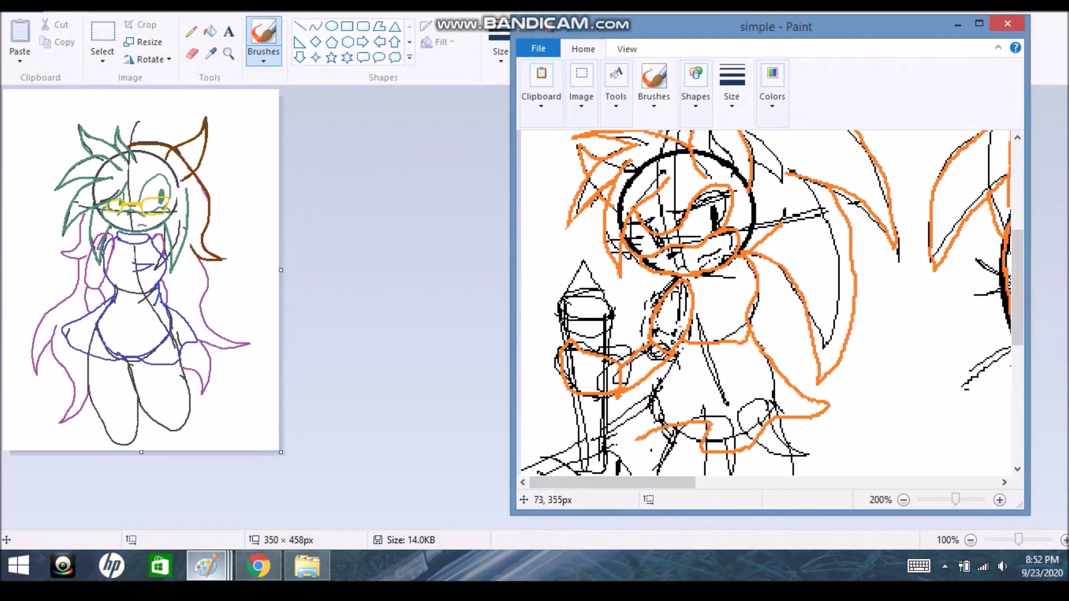
{"action": "key", "text": "ctrl+z"}
{"action": "left_click_drag", "start_coordinate": [829, 412], "coordinate": [634, 438]}
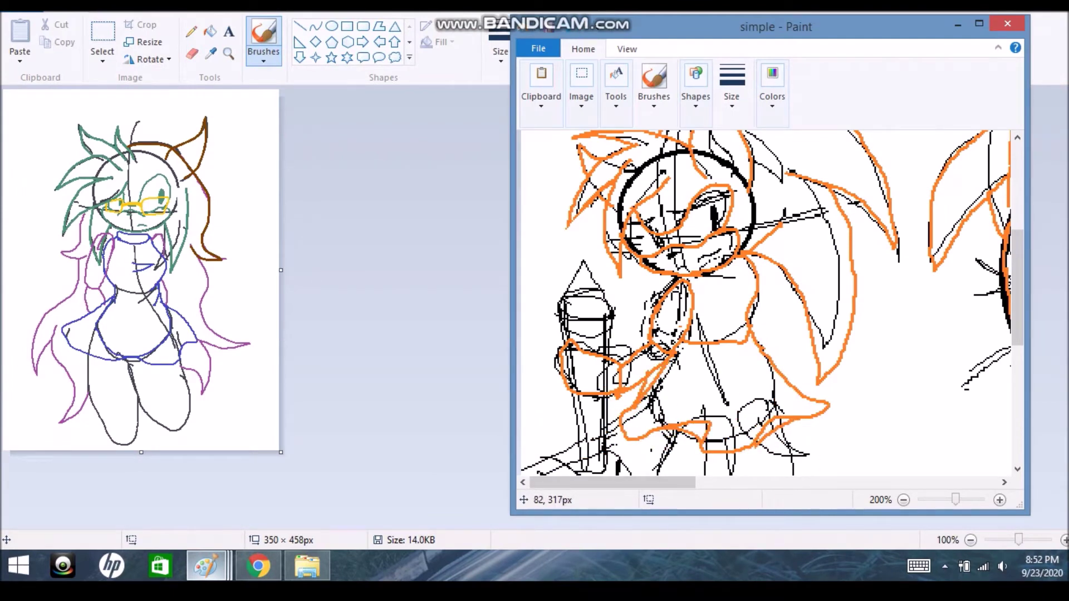
{"action": "key", "text": "ctrl+z"}
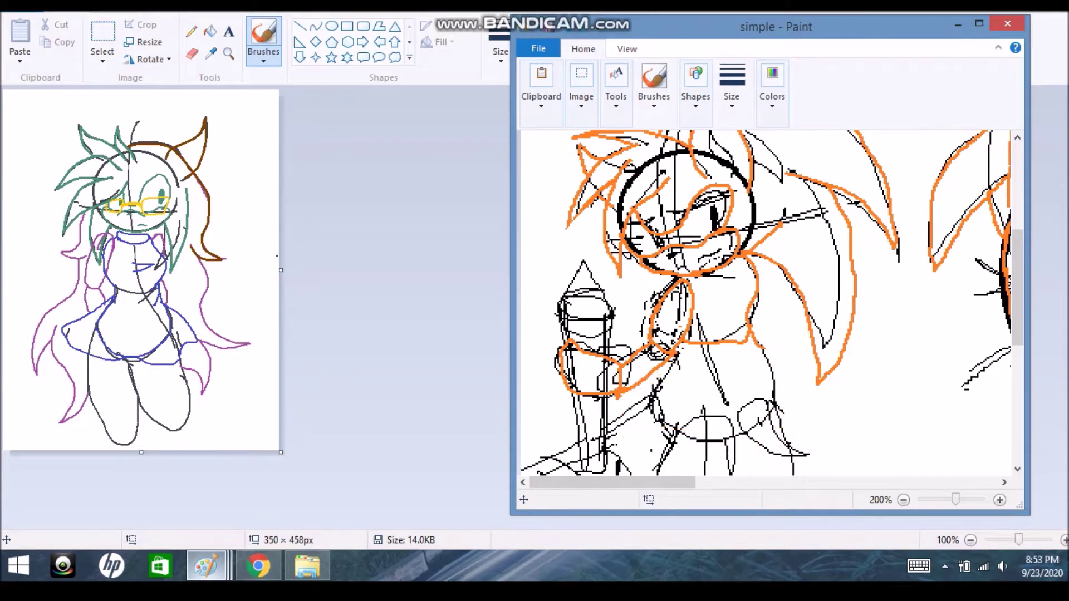
- Enlarge the Ret reference to 200% and trace the left character's rounded hips in orange
{"action": "left_click", "coordinate": [102, 41]}
{"action": "key", "text": "ctrl+Page_Up"}
{"action": "key", "text": "alt+Tab"}
{"action": "left_click_drag", "start_coordinate": [774, 356], "coordinate": [657, 341]}
- Try a pointed, wavy-hemmed skirt around the left character's hips
{"action": "scroll", "coordinate": [724, 307], "scroll_direction": "down", "scroll_amount": 3}
{"action": "left_click_drag", "start_coordinate": [760, 180], "coordinate": [593, 268]}
{"action": "key", "text": "ctrl+z"}
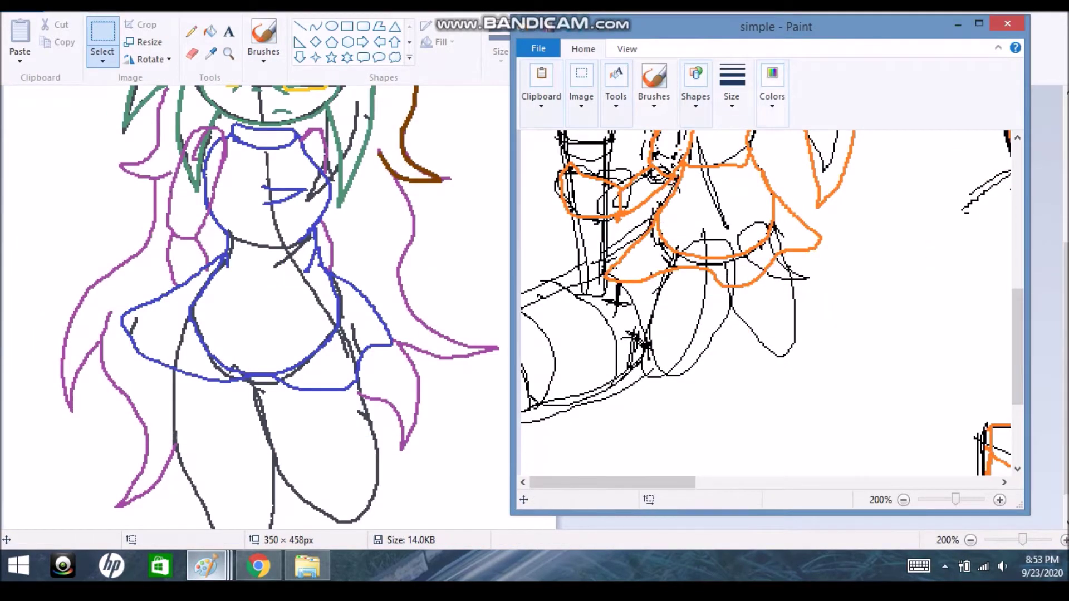
{"action": "key", "text": "ctrl+z"}
- Draw a skirt with a curved hem around both sides of the left character's hips in orange
{"action": "mouse_move", "coordinate": [682, 179]}
{"action": "left_mouse_down"}
{"action": "mouse_move", "coordinate": [609, 246]}
{"action": "mouse_move", "coordinate": [746, 250]}
{"action": "left_mouse_up"}
{"action": "left_click_drag", "start_coordinate": [757, 156], "coordinate": [818, 256]}
{"action": "scroll", "coordinate": [768, 300], "scroll_direction": "up", "scroll_amount": 3}
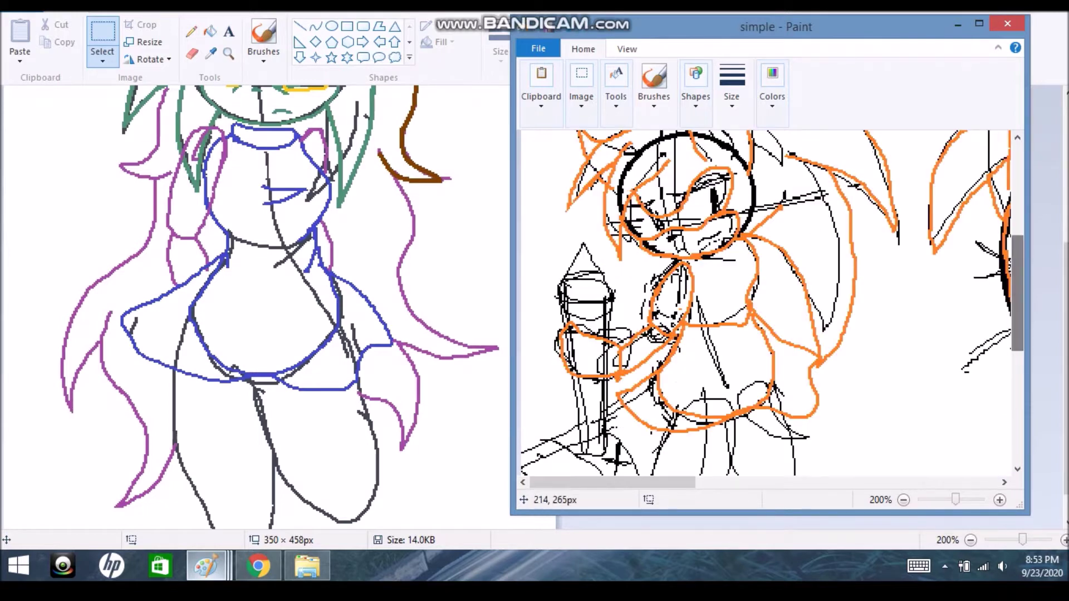
{"action": "key", "text": "ctrl+z"}
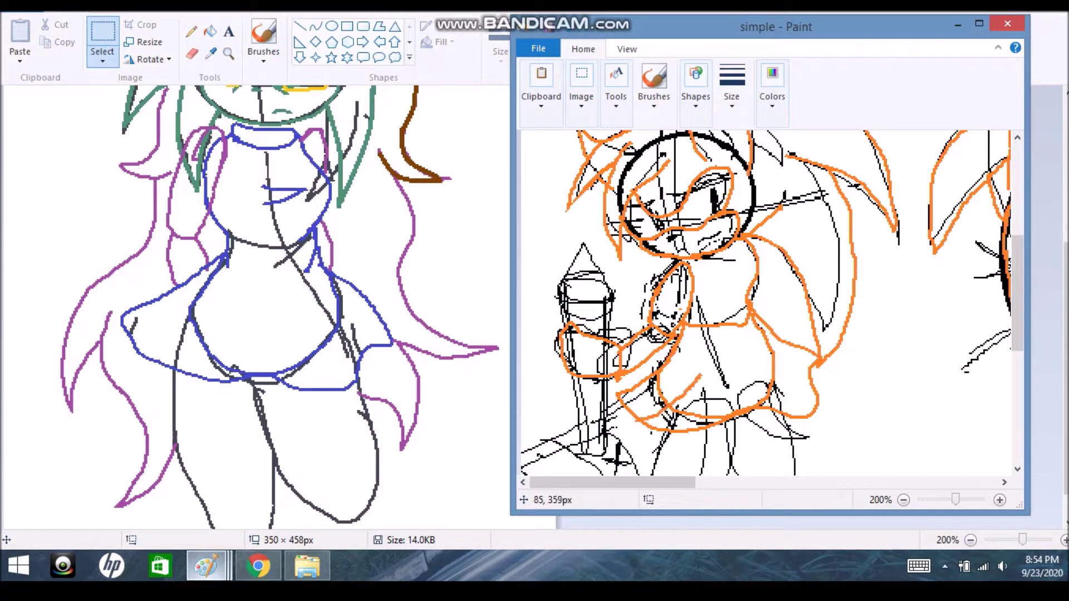
- Add inner fold lines to the left character's skirt and retrace its hem on both sides in orange
{"action": "left_click_drag", "start_coordinate": [732, 361], "coordinate": [760, 410]}
{"action": "mouse_move", "coordinate": [813, 393]}
{"action": "left_mouse_down"}
{"action": "mouse_move", "coordinate": [825, 396]}
{"action": "mouse_move", "coordinate": [766, 413]}
{"action": "left_mouse_up"}
{"action": "key", "text": "alt+Tab"}
{"action": "key", "text": "alt+Tab"}
{"action": "left_click_drag", "start_coordinate": [712, 353], "coordinate": [719, 414]}
{"action": "left_click_drag", "start_coordinate": [620, 392], "coordinate": [704, 429]}
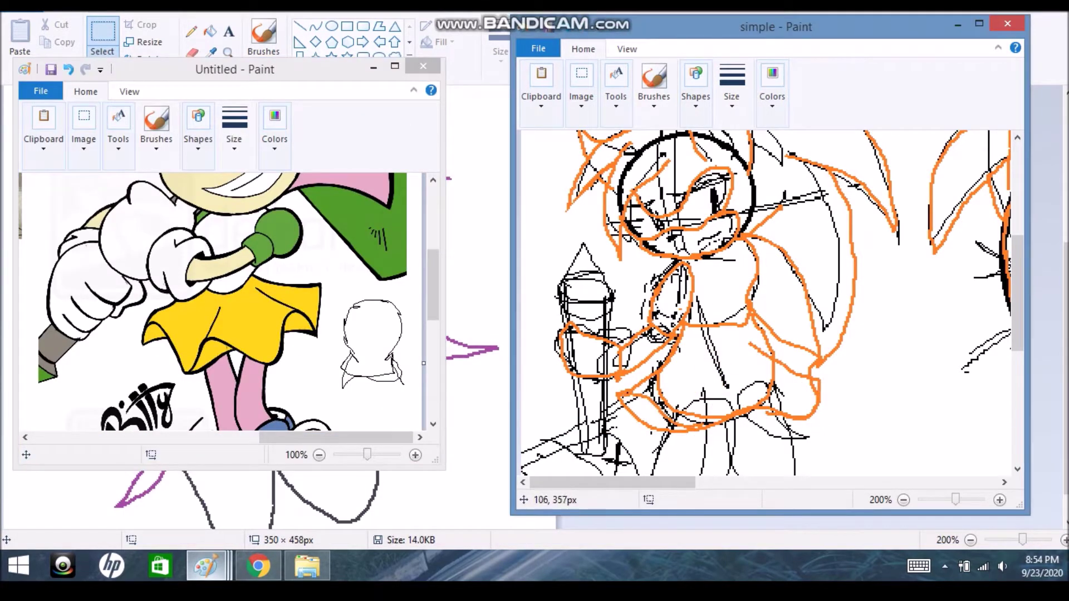
- Remove the extra orange fold line from the right side of the left character's skirt
{"action": "left_click", "coordinate": [616, 95]}
{"action": "left_click", "coordinate": [582, 150]}
{"action": "left_click_drag", "start_coordinate": [759, 349], "coordinate": [796, 386]}
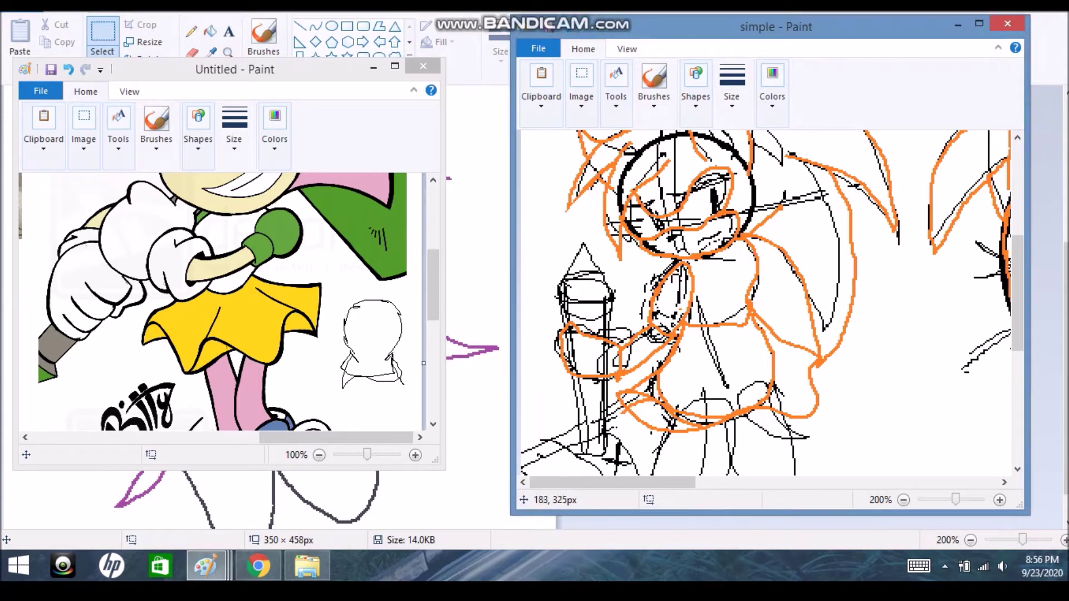
- Try a pointed-corner hem on both sides of the left character's skirt, retraced in blue from waist to hem
{"action": "left_click_drag", "start_coordinate": [777, 390], "coordinate": [779, 410]}
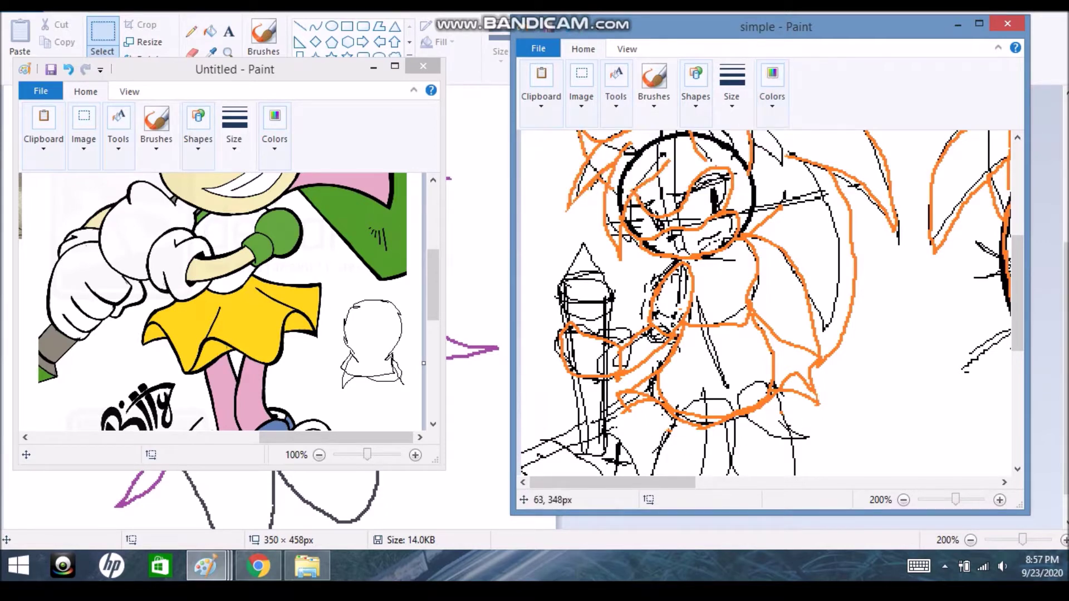
{"action": "left_click_drag", "start_coordinate": [679, 329], "coordinate": [617, 411]}
{"action": "mouse_move", "coordinate": [715, 426]}
{"action": "left_mouse_down"}
{"action": "mouse_move", "coordinate": [819, 404]}
{"action": "mouse_move", "coordinate": [809, 356]}
{"action": "left_mouse_up"}
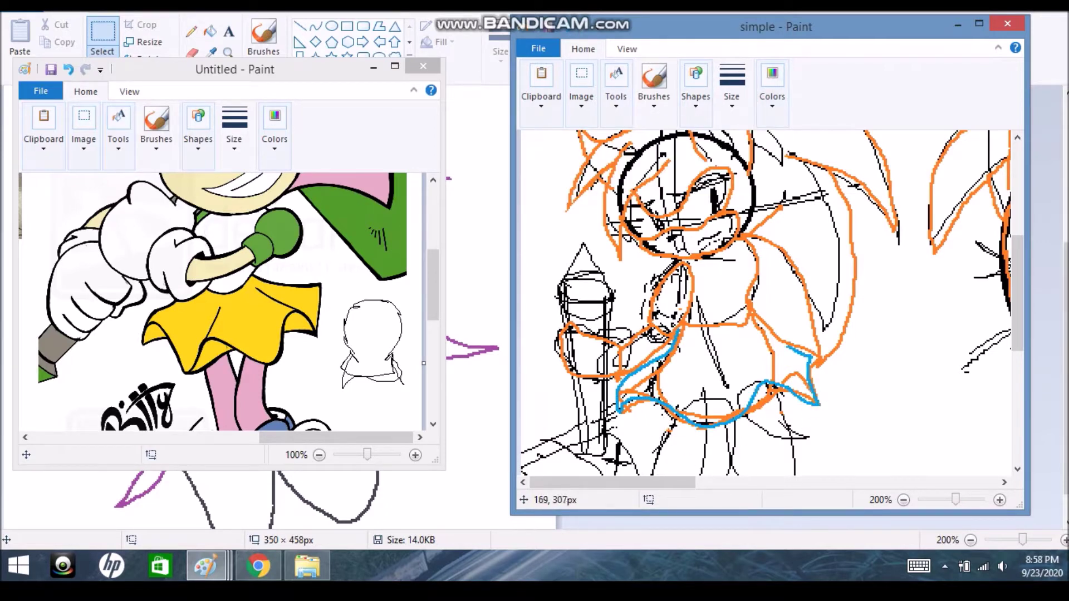
{"action": "key", "text": "ctrl"}
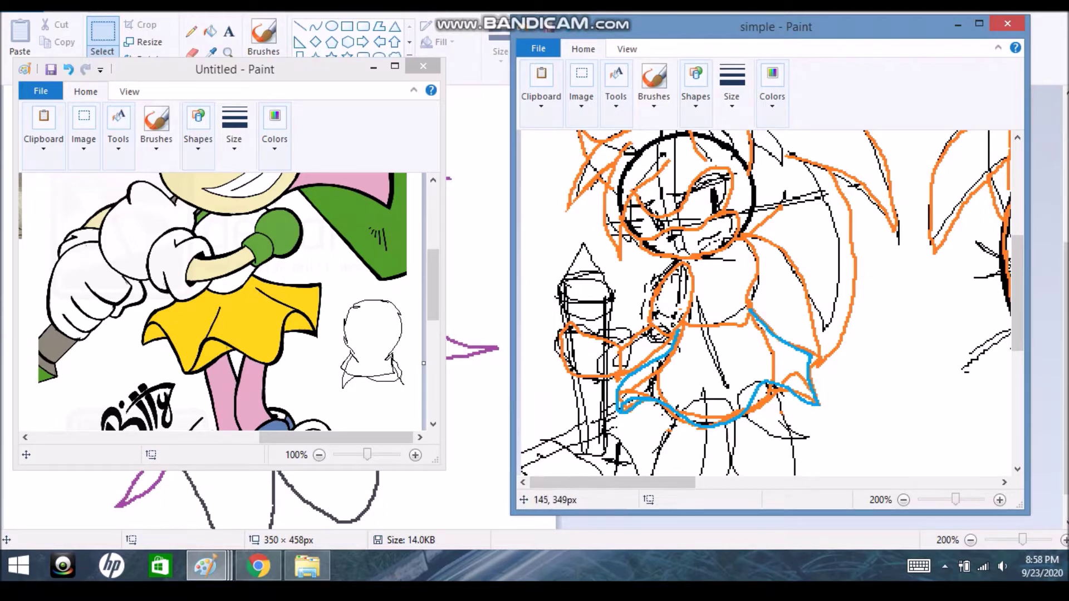
{"action": "key", "text": "ctrl+z"}
{"action": "key", "text": "ctrl+z"}
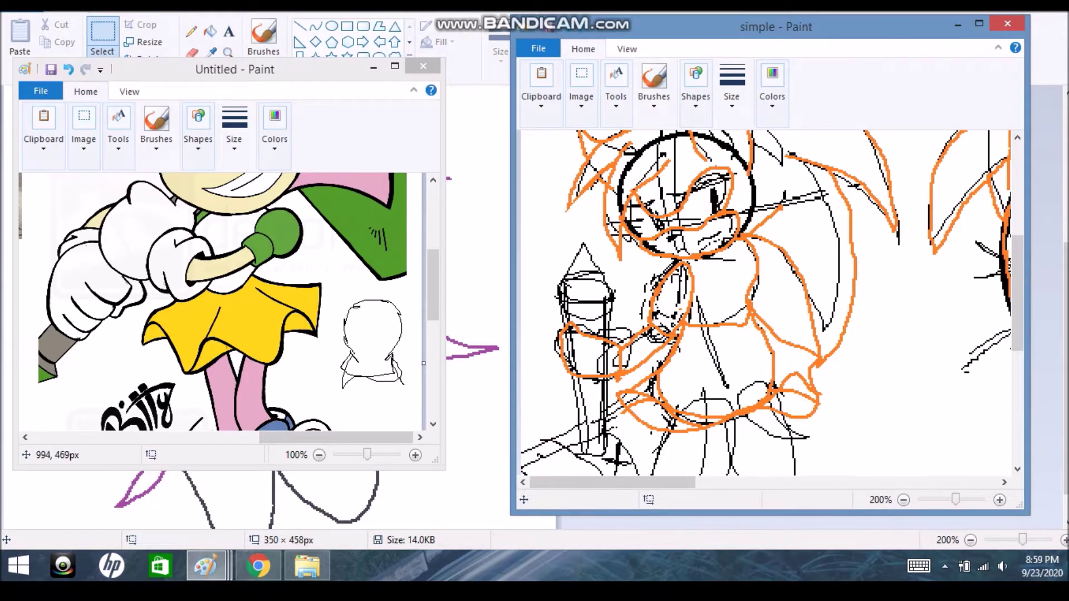
- Redraw the left character's skirt over the orange lines in blue, with a wavy hem, a front fold and flared corners
{"action": "mouse_move", "coordinate": [680, 328]}
{"action": "left_mouse_down"}
{"action": "mouse_move", "coordinate": [646, 365]}
{"action": "mouse_move", "coordinate": [690, 440]}
{"action": "left_mouse_up"}
{"action": "key", "text": "ctrl+z"}
{"action": "key", "text": "ctrl+z"}
{"action": "key", "text": "ctrl+z"}
{"action": "mouse_move", "coordinate": [712, 400]}
{"action": "left_mouse_down"}
{"action": "mouse_move", "coordinate": [820, 385]}
{"action": "mouse_move", "coordinate": [800, 405]}
{"action": "mouse_move", "coordinate": [791, 383]}
{"action": "mouse_move", "coordinate": [813, 402]}
{"action": "mouse_move", "coordinate": [738, 393]}
{"action": "mouse_move", "coordinate": [789, 376]}
{"action": "mouse_move", "coordinate": [821, 380]}
{"action": "mouse_move", "coordinate": [758, 310]}
{"action": "left_mouse_up"}
{"action": "key", "text": "ctrl+z"}
{"action": "key", "text": "ctrl+z"}
{"action": "key", "text": "ctrl+z"}
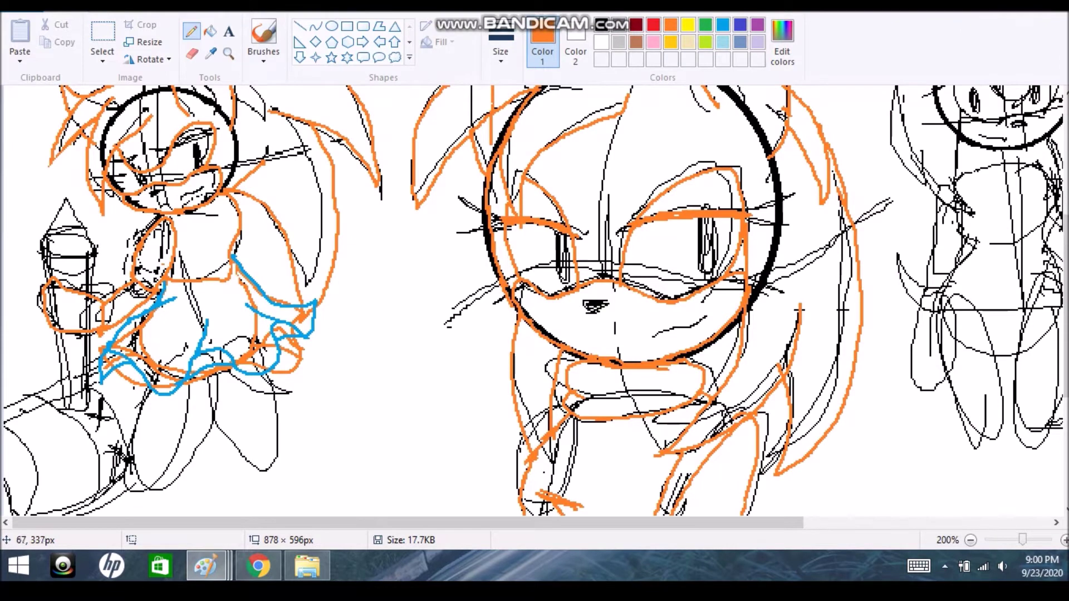
- Remove the old orange skirt lines from the left character and recolour the blue skirt outline orange
{"action": "key", "text": "ctrl+z"}
{"action": "key", "text": "ctrl+z"}
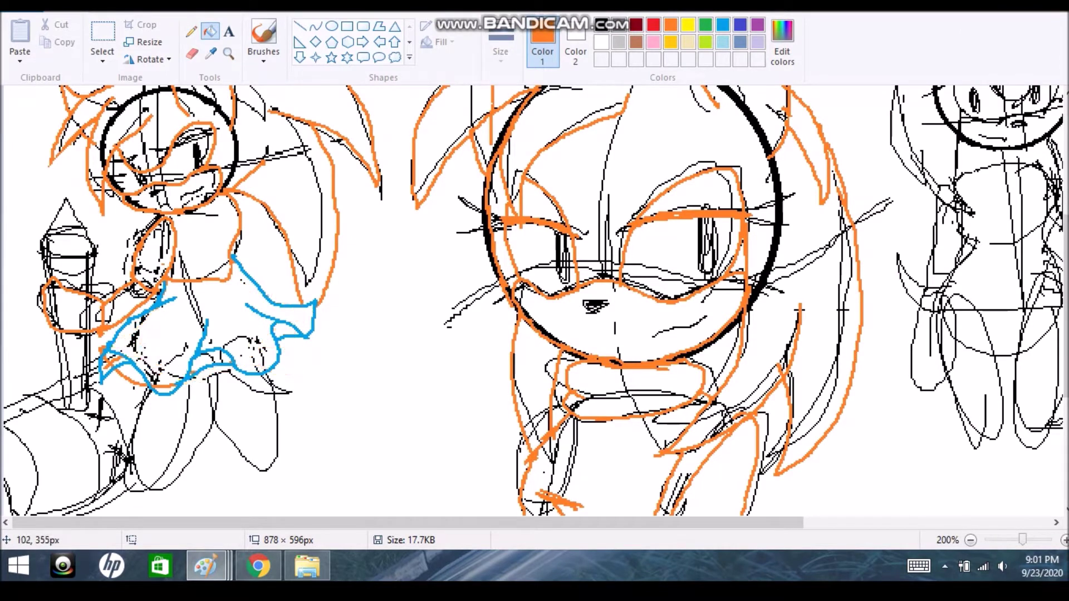
{"action": "left_click", "coordinate": [191, 31]}
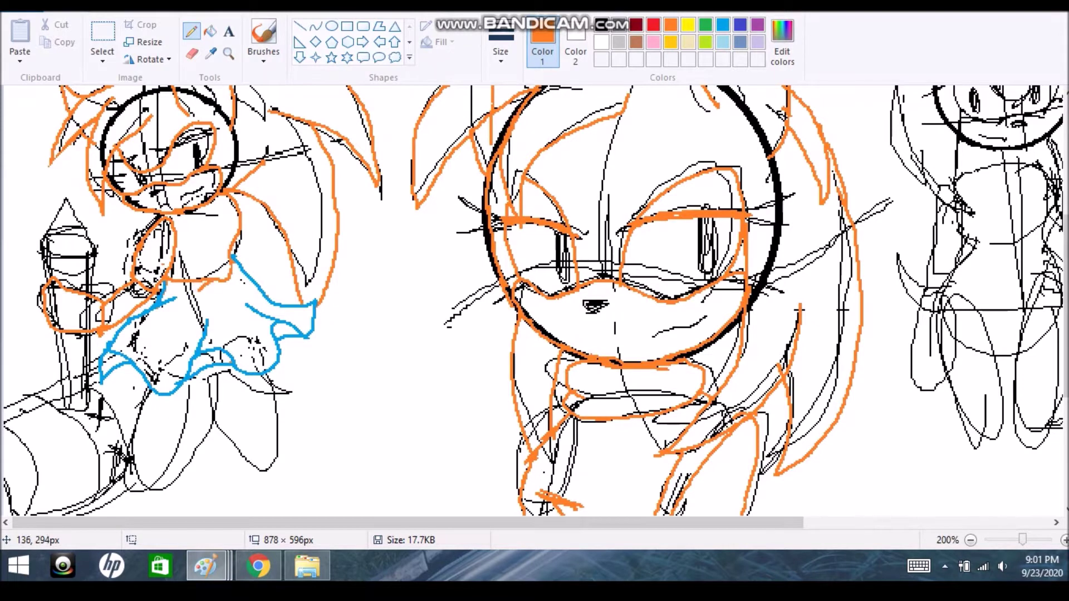
{"action": "left_click", "coordinate": [119, 415], "text": "ctrl"}
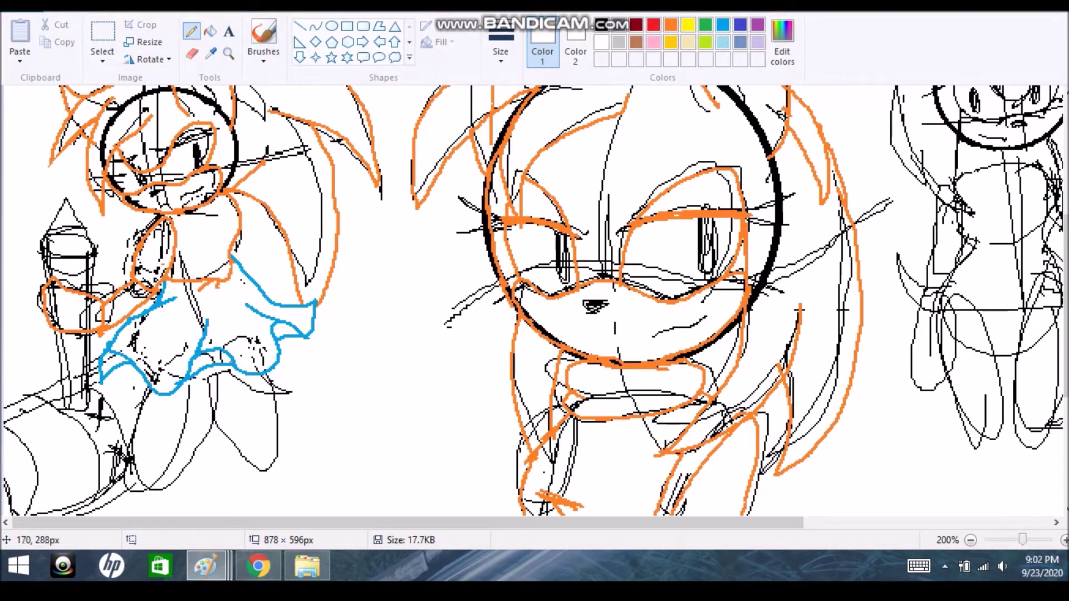
{"action": "left_click", "coordinate": [165, 282], "text": "ctrl"}
{"action": "left_click", "coordinate": [210, 31]}
{"action": "left_click", "coordinate": [190, 356]}
{"action": "left_click", "coordinate": [191, 31]}
- Outline both of the left character's legs below the skirt in orange, without the extra line under the hem
{"action": "left_click_drag", "start_coordinate": [146, 382], "coordinate": [121, 490]}
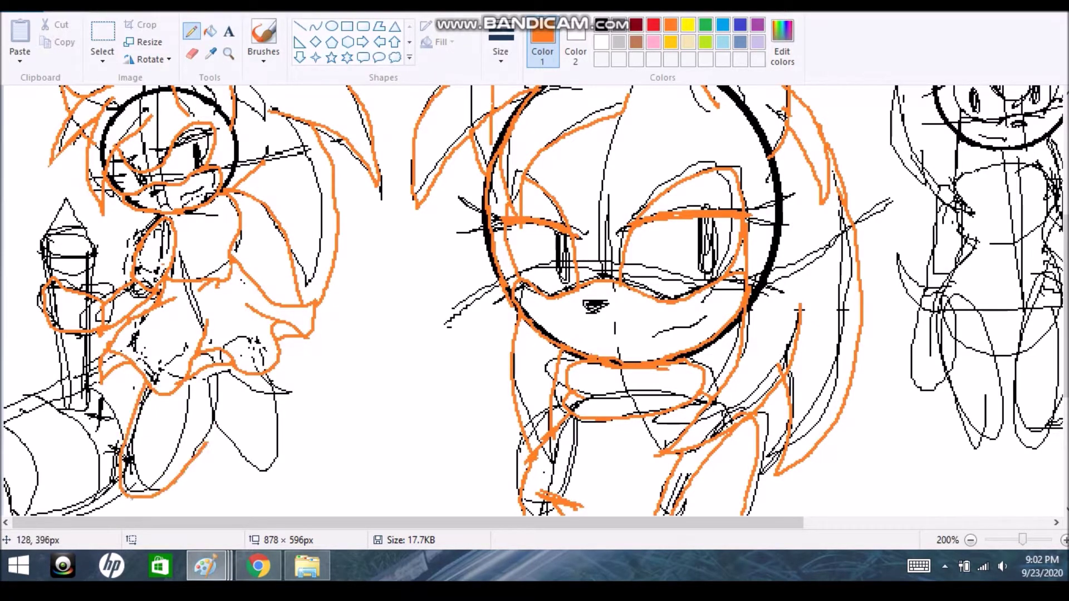
{"action": "left_click_drag", "start_coordinate": [214, 393], "coordinate": [129, 494]}
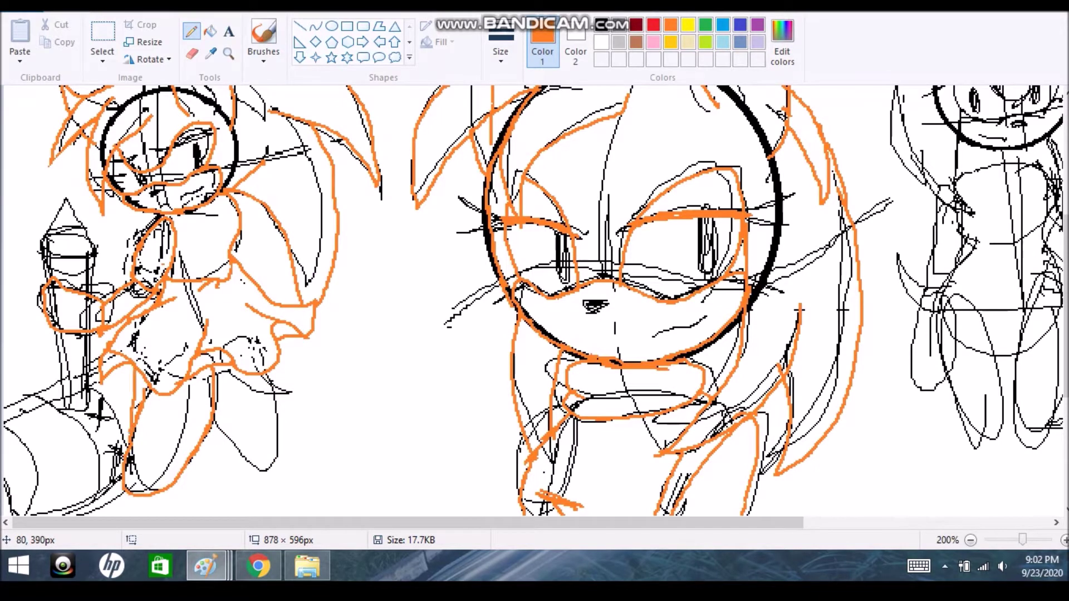
{"action": "mouse_move", "coordinate": [264, 368]}
{"action": "left_mouse_down"}
{"action": "mouse_move", "coordinate": [277, 401]}
{"action": "mouse_move", "coordinate": [214, 372]}
{"action": "mouse_move", "coordinate": [265, 400]}
{"action": "left_mouse_up"}
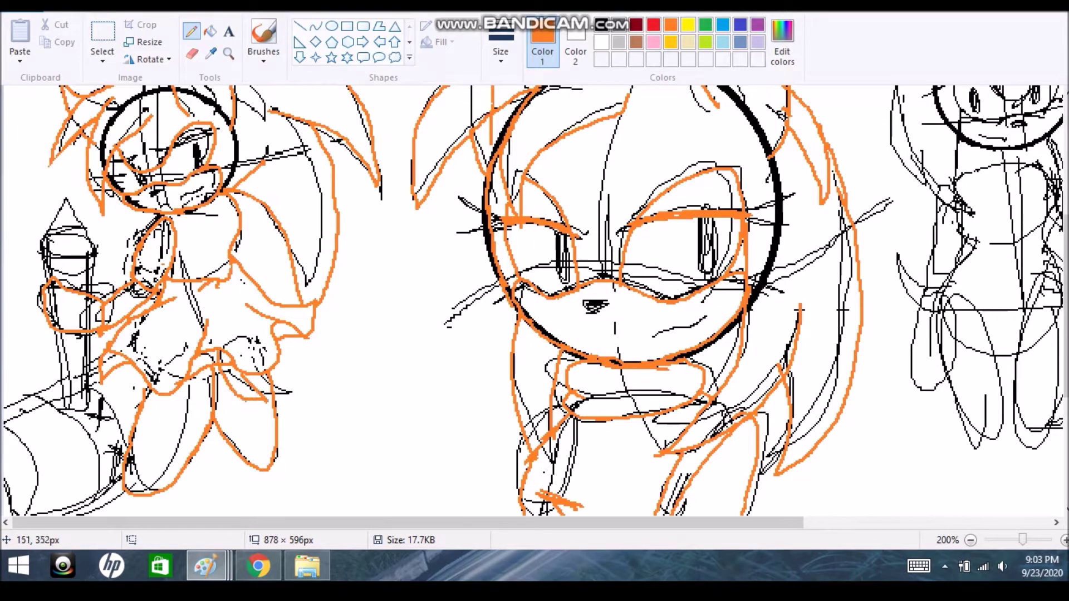
{"action": "scroll", "coordinate": [535, 300], "scroll_direction": "down", "scroll_amount": 3}
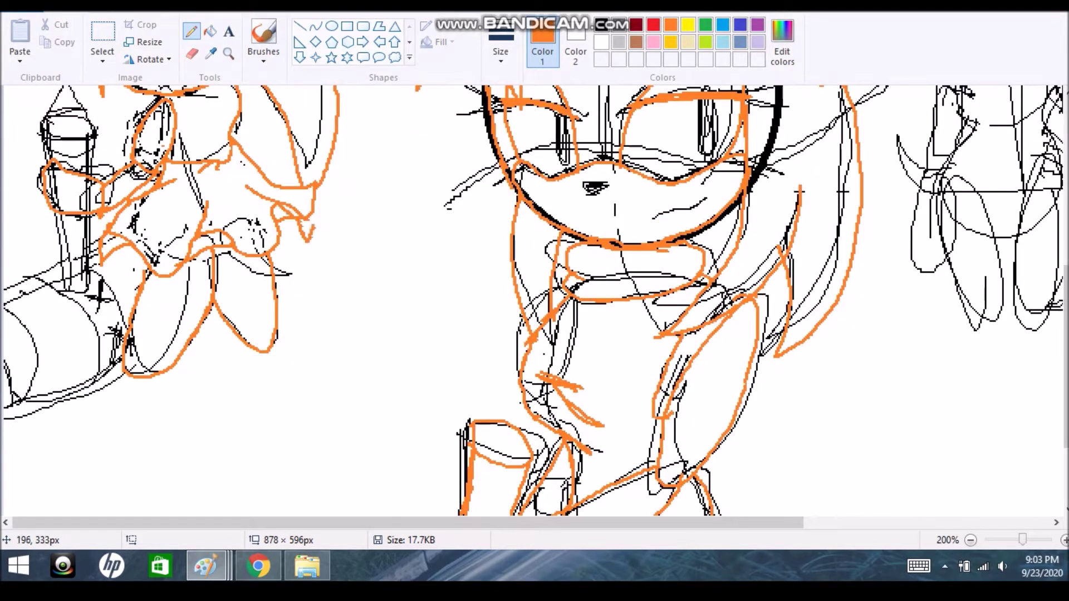
{"action": "scroll", "coordinate": [534, 300], "scroll_direction": "up", "scroll_amount": 2}
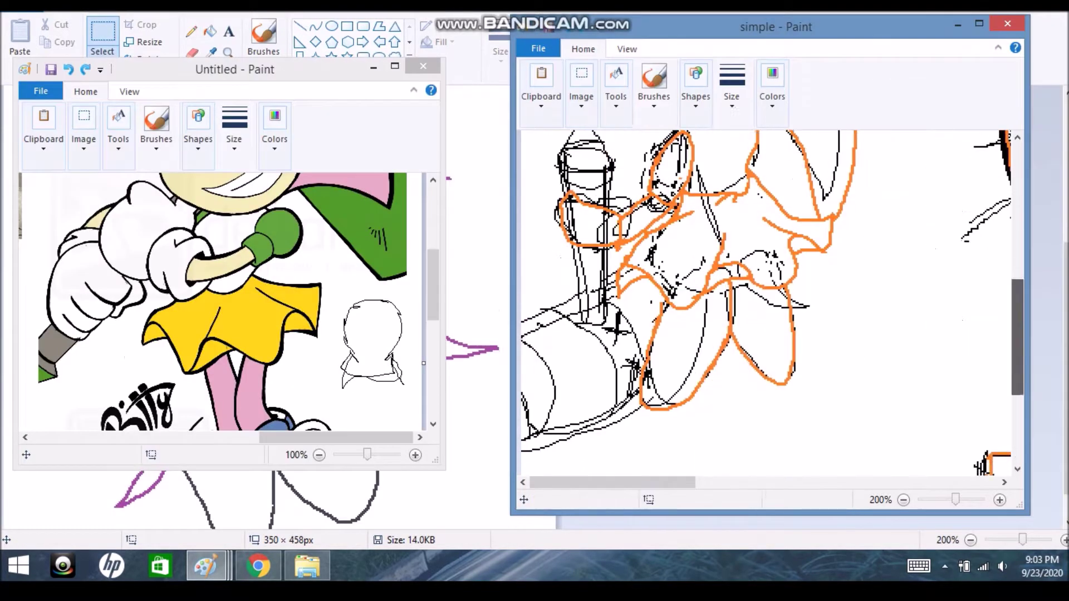
{"action": "scroll", "coordinate": [718, 332], "scroll_direction": "up", "scroll_amount": 1}
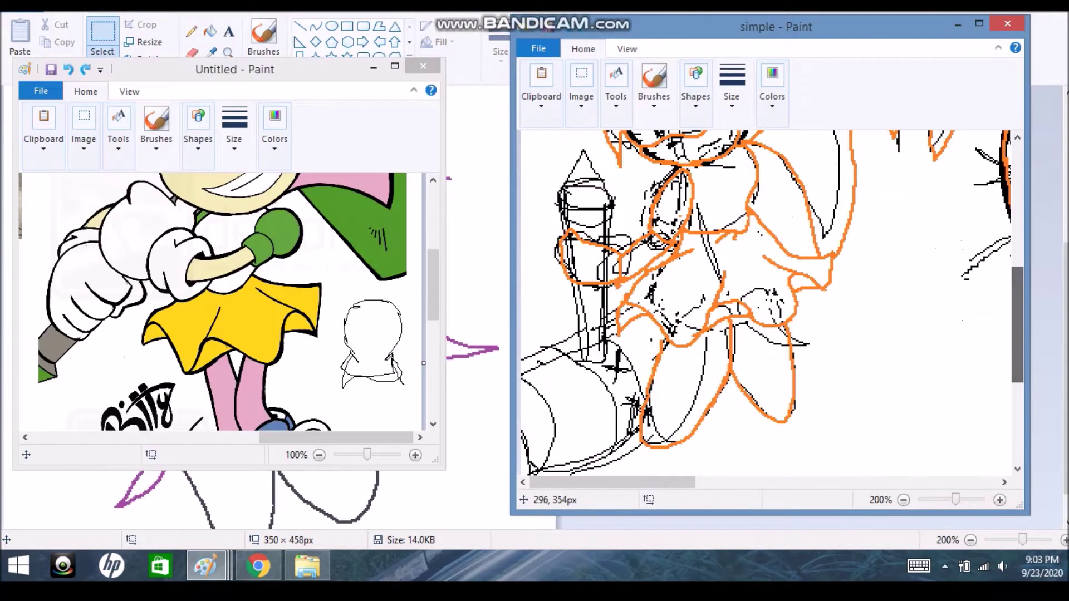
- Move the left character's legs slightly up toward the skirt
{"action": "key", "text": "ctrl+z"}
{"action": "key", "text": "ctrl+z"}
{"action": "key", "text": "ctrl+z"}
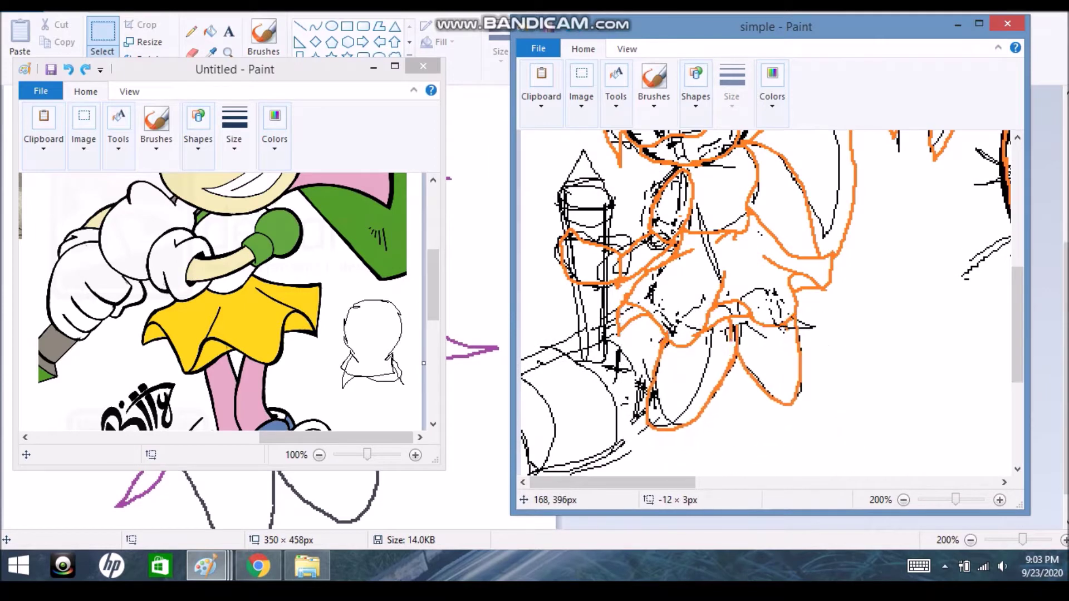
- Bring the green hammer reference into view and outline the shaft of the left character's hammer handle in orange
{"action": "key", "text": "alt+Tab"}
{"action": "key", "text": "ctrl+Page_Down"}
{"action": "key", "text": "ctrl+Page_Up"}
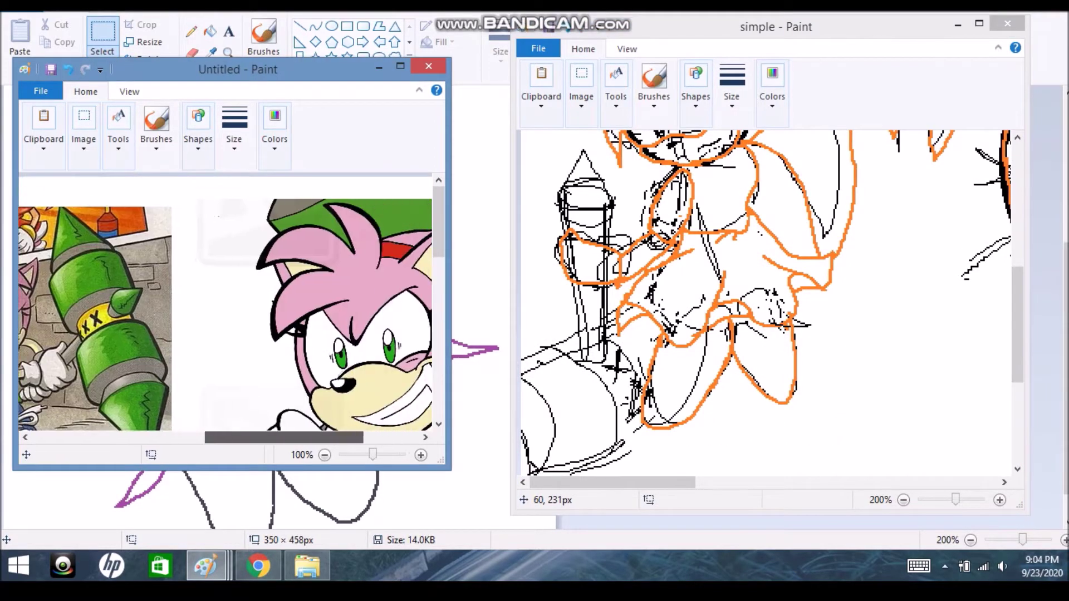
{"action": "key", "text": "alt+Tab"}
{"action": "key", "text": "ctrl+y"}
{"action": "key", "text": "ctrl+z"}
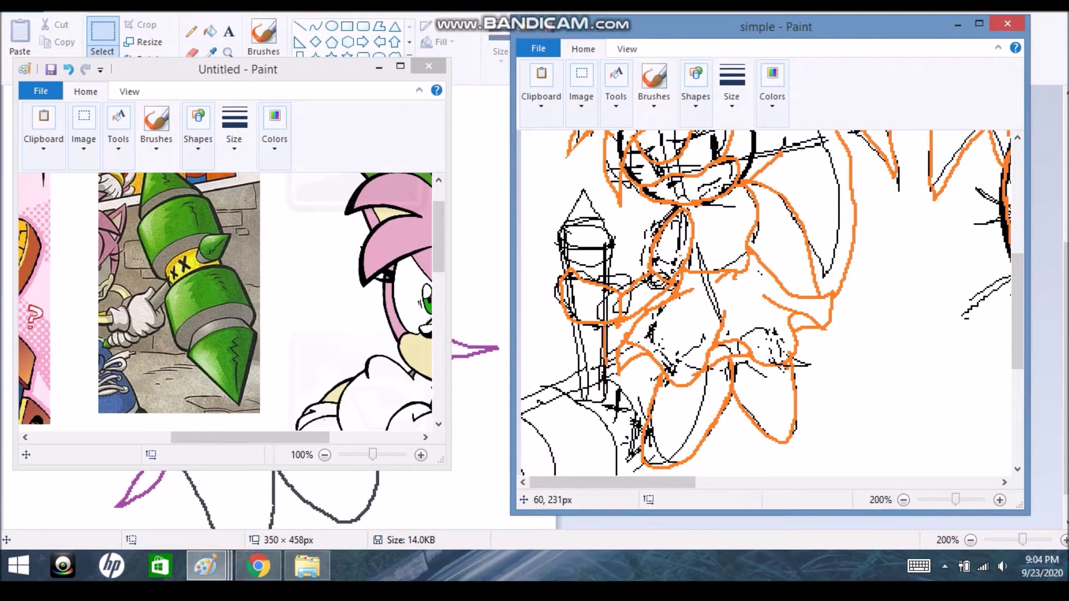
{"action": "key", "text": "ctrl+y"}
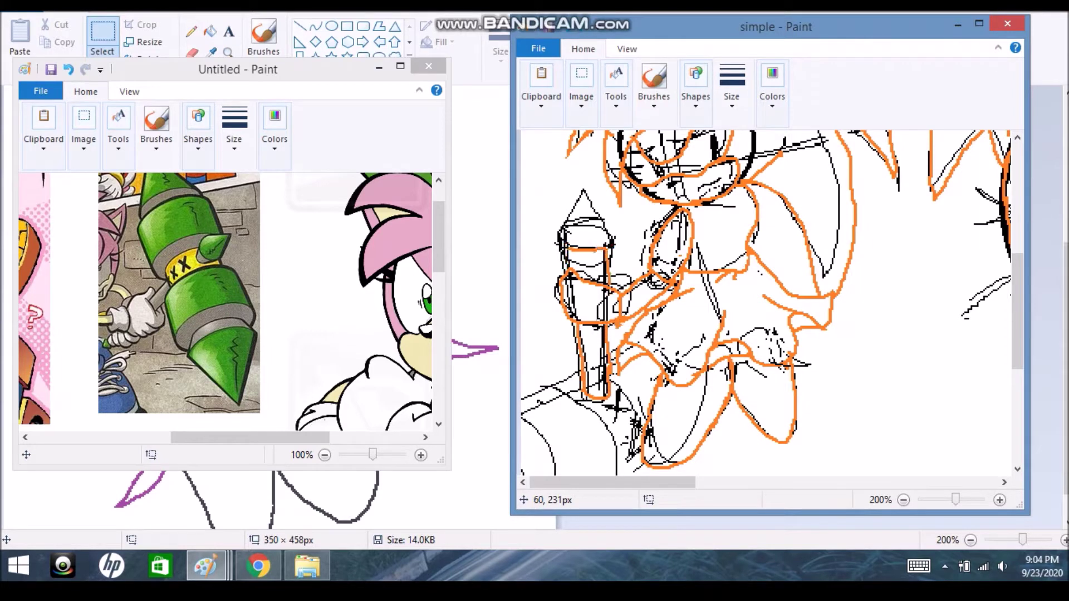
- Outline the pointed cap and its bands at the upper end of the hammer handle in orange
{"action": "key", "text": "ctrl+y"}
{"action": "key", "text": "ctrl+z"}
{"action": "key", "text": "ctrl+y"}
{"action": "key", "text": "ctrl+z"}
{"action": "key", "text": "ctrl+y"}
{"action": "key", "text": "ctrl+z"}
{"action": "key", "text": "ctrl+z"}
{"action": "key", "text": "ctrl+y"}
{"action": "key", "text": "ctrl+z"}
{"action": "key", "text": "ctrl+y"}
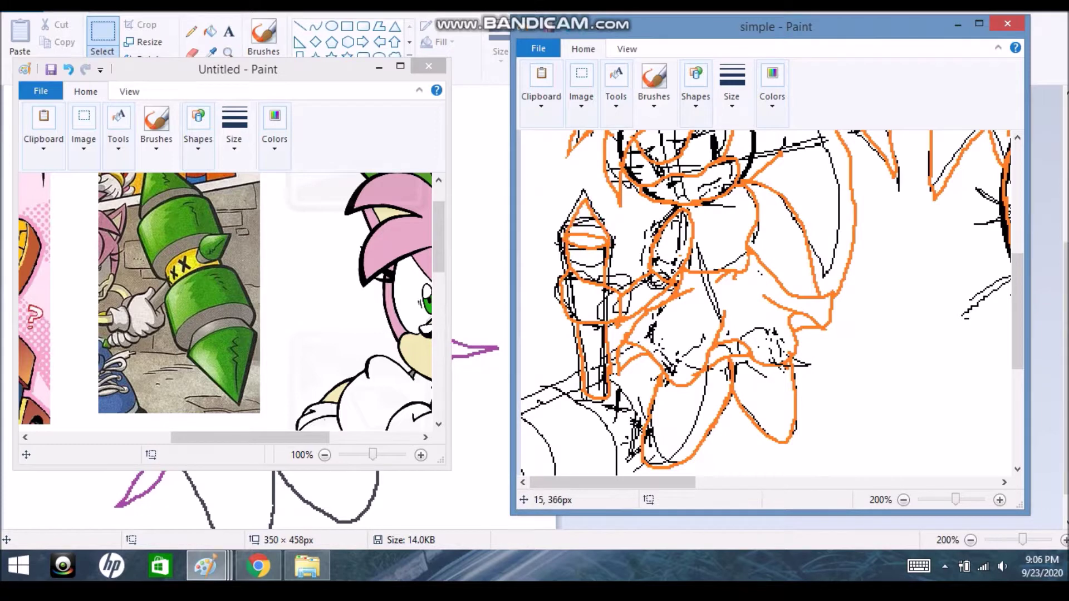
- Try an orange outline on the left character's hammer head
{"action": "scroll", "coordinate": [225, 301], "scroll_direction": "up", "scroll_amount": 1}
{"action": "scroll", "coordinate": [766, 303], "scroll_direction": "down", "scroll_amount": 3}
{"action": "key", "text": "ctrl+z"}
{"action": "left_click_drag", "start_coordinate": [557, 253], "coordinate": [621, 356]}
{"action": "key", "text": "ctrl+z"}
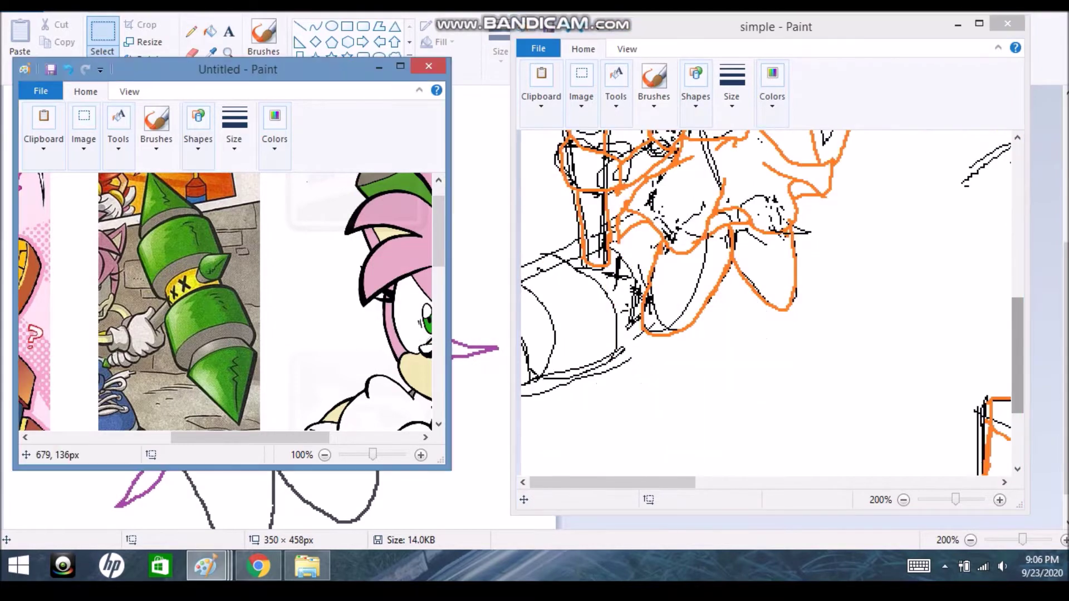
- Turn the green hammer reference picture sideways in the blank area below the other pictures and view it at 100%
{"action": "scroll", "coordinate": [184, 183], "scroll_direction": "down", "scroll_amount": 1}
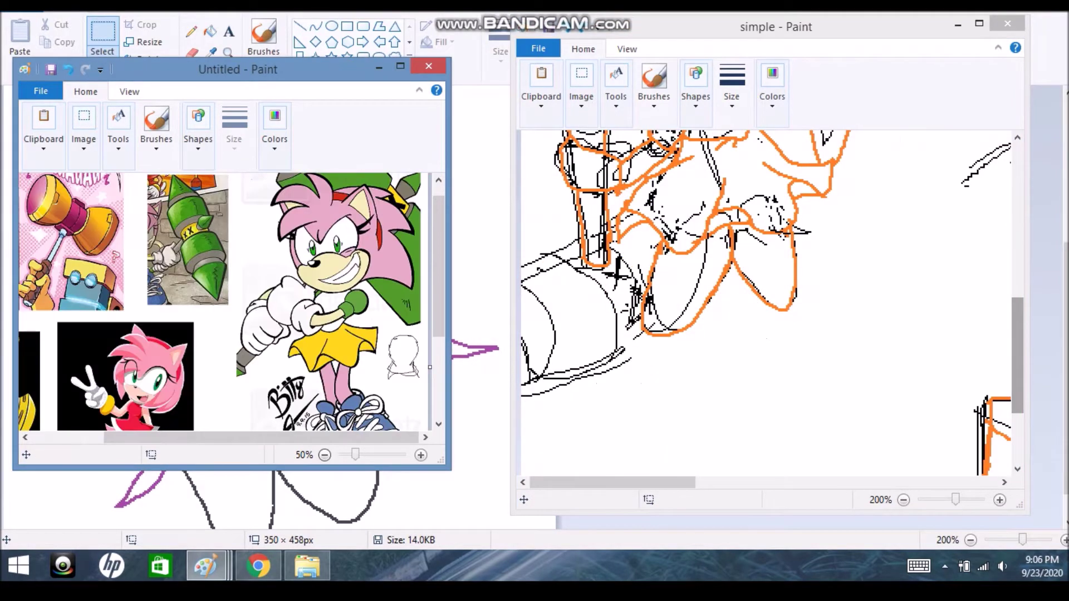
{"action": "scroll", "coordinate": [184, 279], "scroll_direction": "down", "scroll_amount": 3}
{"action": "right_click", "coordinate": [136, 334]}
{"action": "left_click", "coordinate": [167, 470]}
{"action": "scroll", "coordinate": [228, 334], "scroll_direction": "up", "scroll_amount": 1}
- Outline the left character's hammer head in orange, with curved bands on the barrel and the middle section behind the handle
{"action": "left_click", "coordinate": [748, 380]}
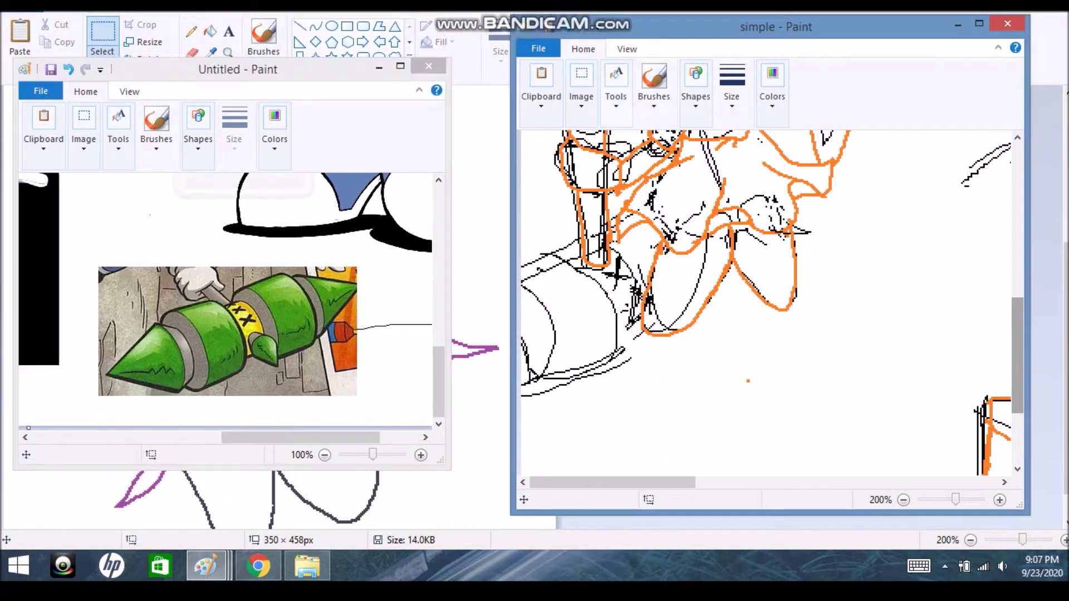
{"action": "left_click_drag", "start_coordinate": [537, 305], "coordinate": [524, 379]}
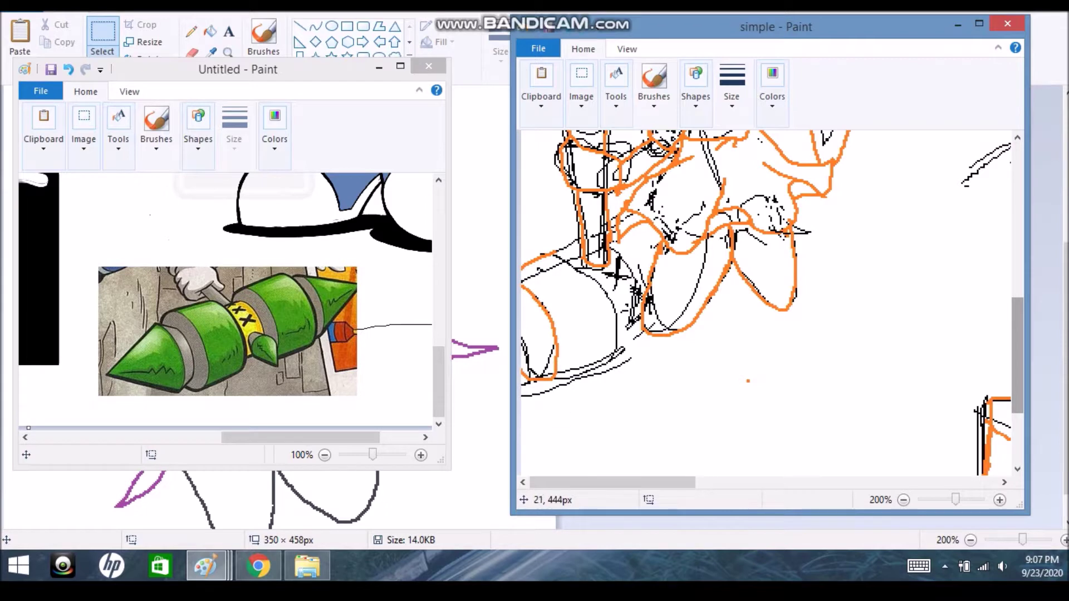
{"action": "left_click_drag", "start_coordinate": [552, 244], "coordinate": [608, 363]}
{"action": "left_click_drag", "start_coordinate": [523, 278], "coordinate": [579, 352]}
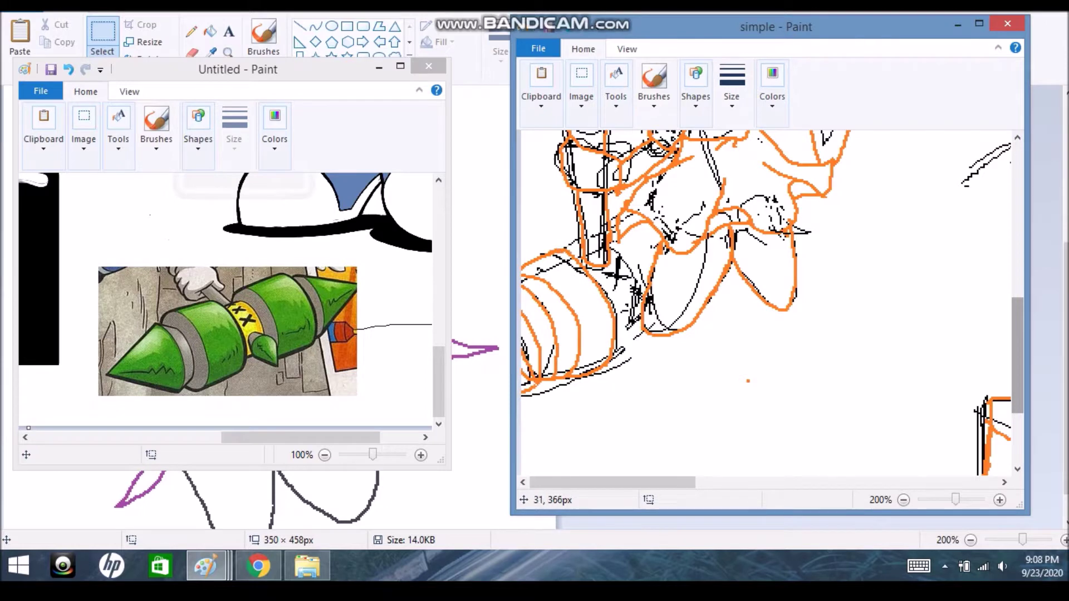
{"action": "left_click_drag", "start_coordinate": [645, 301], "coordinate": [611, 238]}
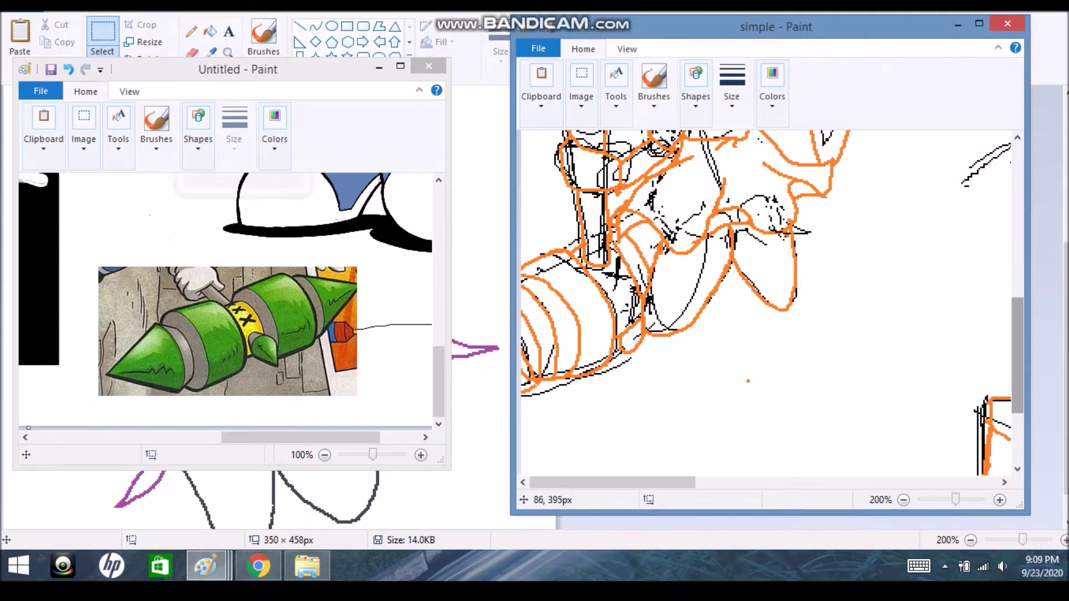
- Bring up the right character's sketch and the pink 3D hedgehog reference picture, both at 200% zoom
{"action": "scroll", "coordinate": [766, 303], "scroll_direction": "up", "scroll_amount": 10}
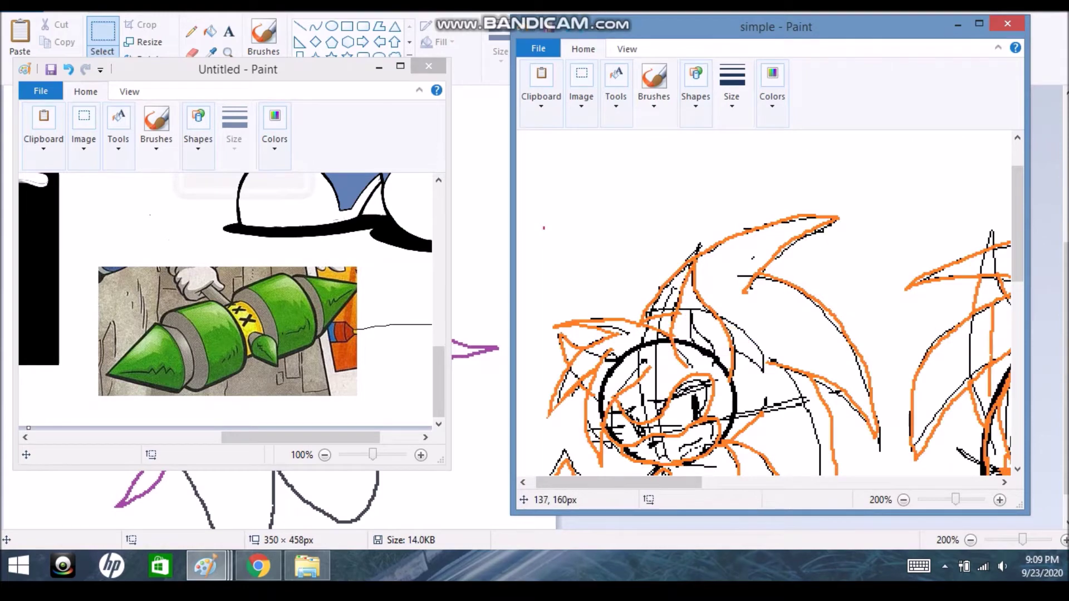
{"action": "left_click", "coordinate": [903, 500]}
{"action": "left_click", "coordinate": [324, 454]}
{"action": "left_click", "coordinate": [421, 454]}
{"action": "left_click", "coordinate": [421, 455]}
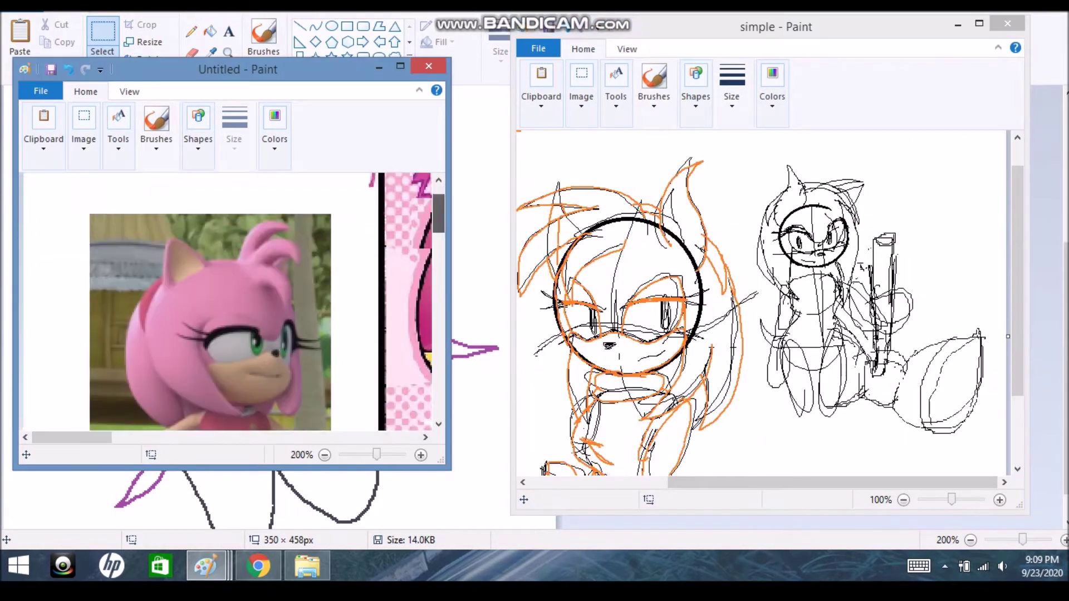
{"action": "scroll", "coordinate": [223, 300], "scroll_direction": "up", "scroll_amount": 3}
{"action": "left_click", "coordinate": [1000, 500]}
{"action": "scroll", "coordinate": [765, 304], "scroll_direction": "right", "scroll_amount": 5}
- Outline the right character's muzzle in orange, discarding the trial strokes for the head and hair
{"action": "mouse_move", "coordinate": [707, 307]}
{"action": "left_mouse_down"}
{"action": "mouse_move", "coordinate": [765, 320]}
{"action": "mouse_move", "coordinate": [713, 309]}
{"action": "left_mouse_up"}
{"action": "left_click_drag", "start_coordinate": [709, 180], "coordinate": [810, 163]}
{"action": "key", "text": "ctrl+z"}
{"action": "left_click_drag", "start_coordinate": [657, 181], "coordinate": [608, 365]}
{"action": "key", "text": "ctrl+z"}
{"action": "left_click_drag", "start_coordinate": [655, 227], "coordinate": [600, 394]}
{"action": "key", "text": "ctrl+z"}
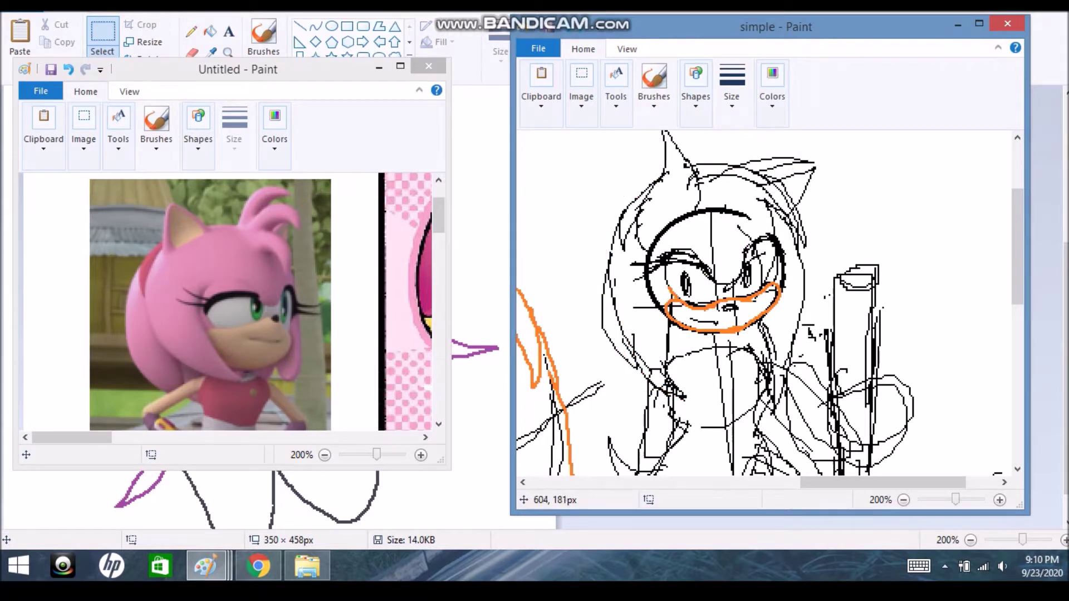
- Outline the right character's eyes and the curve between them in orange
{"action": "left_click_drag", "start_coordinate": [671, 301], "coordinate": [751, 245]}
{"action": "left_click_drag", "start_coordinate": [776, 281], "coordinate": [741, 200]}
{"action": "key", "text": "ctrl+z"}
- Outline the right character's long hair on the near side, the top of the head and the spiky bangs in orange
{"action": "left_click_drag", "start_coordinate": [668, 323], "coordinate": [691, 412]}
{"action": "left_click_drag", "start_coordinate": [612, 261], "coordinate": [693, 398]}
{"action": "key", "text": "ctrl+z"}
{"action": "left_click_drag", "start_coordinate": [619, 220], "coordinate": [698, 401]}
{"action": "key", "text": "ctrl+z"}
{"action": "mouse_move", "coordinate": [609, 256]}
{"action": "left_mouse_down"}
{"action": "mouse_move", "coordinate": [691, 398]}
{"action": "mouse_move", "coordinate": [632, 379]}
{"action": "left_mouse_up"}
{"action": "left_click_drag", "start_coordinate": [668, 309], "coordinate": [688, 395]}
{"action": "mouse_move", "coordinate": [618, 218]}
{"action": "left_mouse_down"}
{"action": "mouse_move", "coordinate": [610, 262]}
{"action": "mouse_move", "coordinate": [738, 163]}
{"action": "mouse_move", "coordinate": [811, 158]}
{"action": "mouse_move", "coordinate": [806, 249]}
{"action": "left_mouse_up"}
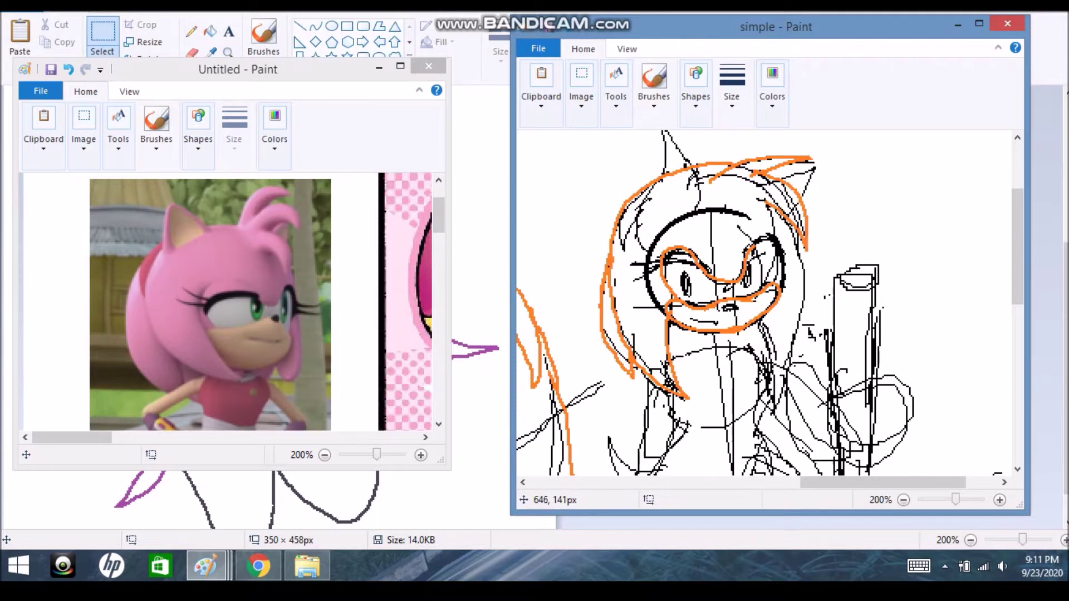
- Widen the right character's outer hair quill and outline the hair on the opposite side and the ears in orange
{"action": "left_click_drag", "start_coordinate": [764, 202], "coordinate": [775, 273]}
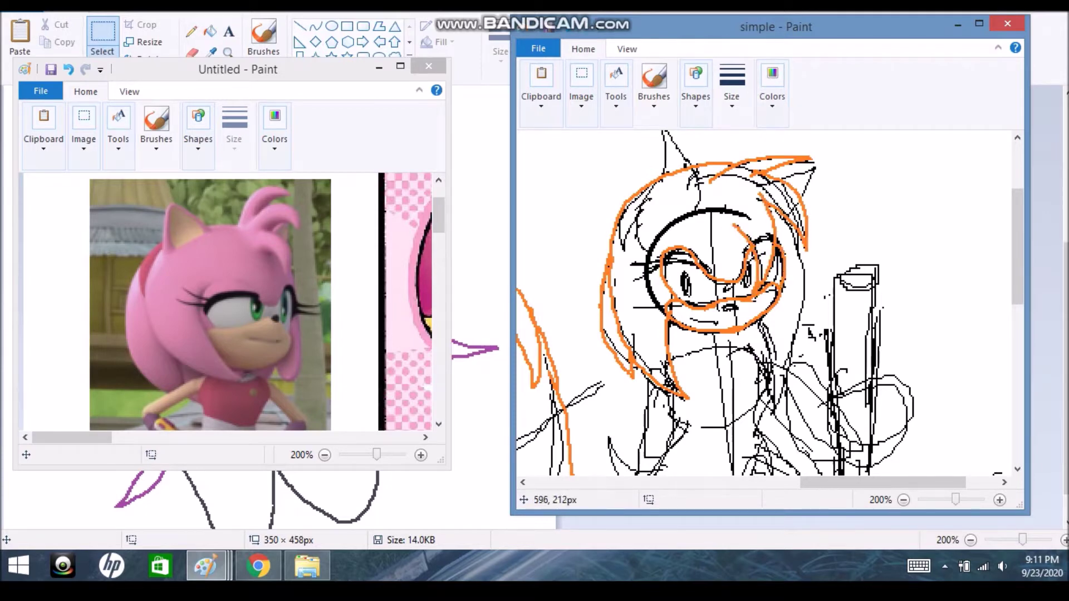
{"action": "key", "text": "ctrl+z"}
{"action": "left_click", "coordinate": [616, 89]}
{"action": "left_click_drag", "start_coordinate": [613, 234], "coordinate": [623, 389]}
{"action": "left_click_drag", "start_coordinate": [803, 220], "coordinate": [784, 380]}
{"action": "left_click_drag", "start_coordinate": [768, 318], "coordinate": [774, 399]}
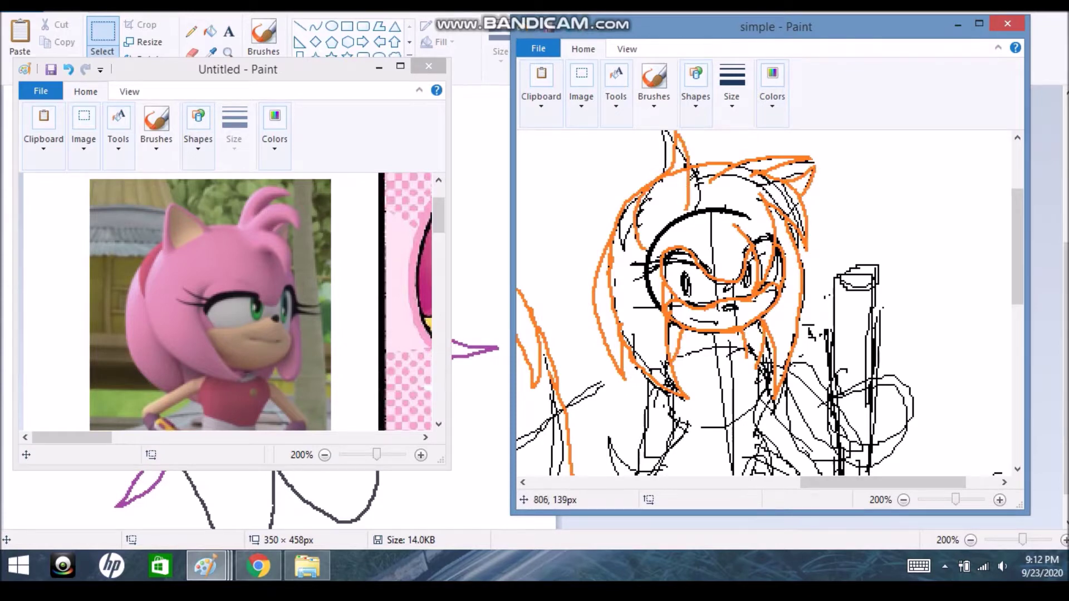
{"action": "scroll", "coordinate": [768, 304], "scroll_direction": "up", "scroll_amount": 2}
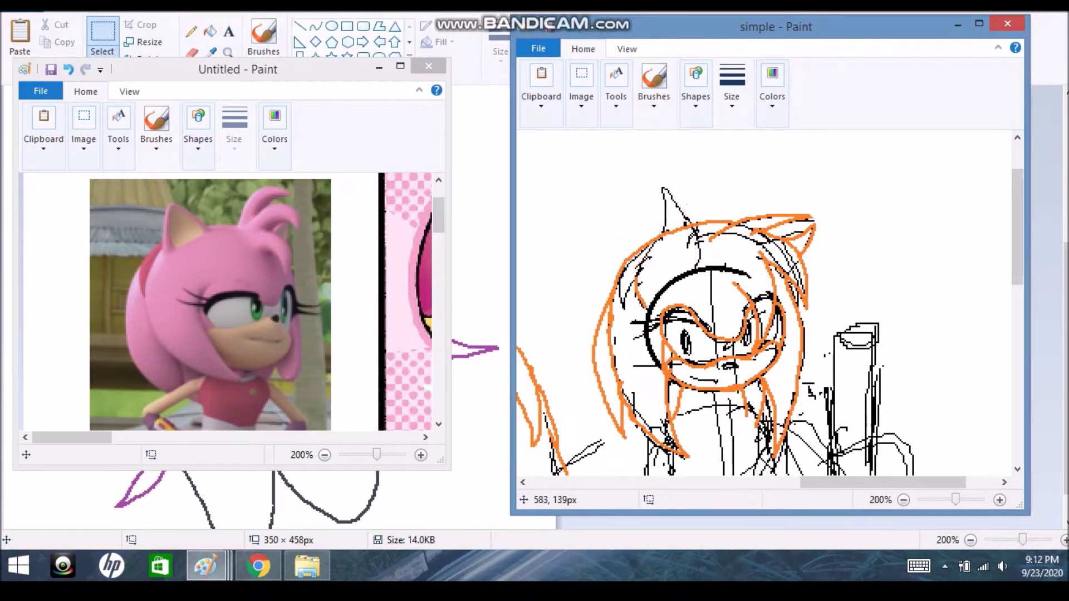
{"action": "scroll", "coordinate": [769, 304], "scroll_direction": "down", "scroll_amount": 6}
{"action": "key", "text": "ctrl+z"}
- Outline the right character's rounded chest, waist and hips in orange
{"action": "mouse_move", "coordinate": [671, 221]}
{"action": "left_mouse_down"}
{"action": "mouse_move", "coordinate": [763, 218]}
{"action": "mouse_move", "coordinate": [671, 218]}
{"action": "left_mouse_up"}
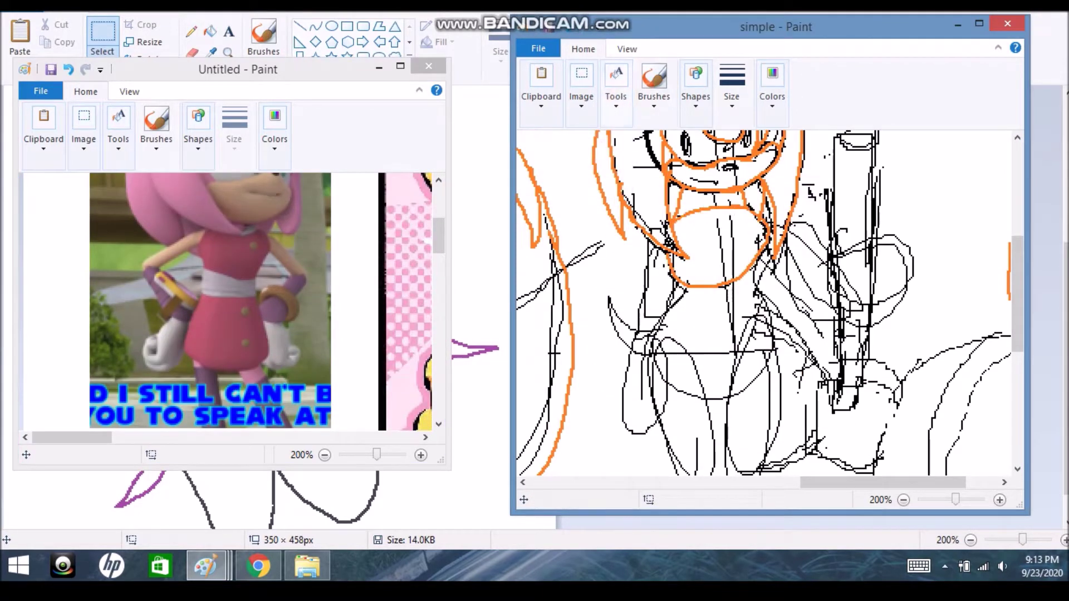
{"action": "left_click_drag", "start_coordinate": [760, 255], "coordinate": [710, 403]}
{"action": "mouse_move", "coordinate": [677, 283]}
{"action": "left_mouse_down"}
{"action": "mouse_move", "coordinate": [705, 399]}
{"action": "mouse_move", "coordinate": [718, 389]}
{"action": "left_mouse_up"}
{"action": "scroll", "coordinate": [717, 390], "scroll_direction": "up", "scroll_amount": 3}
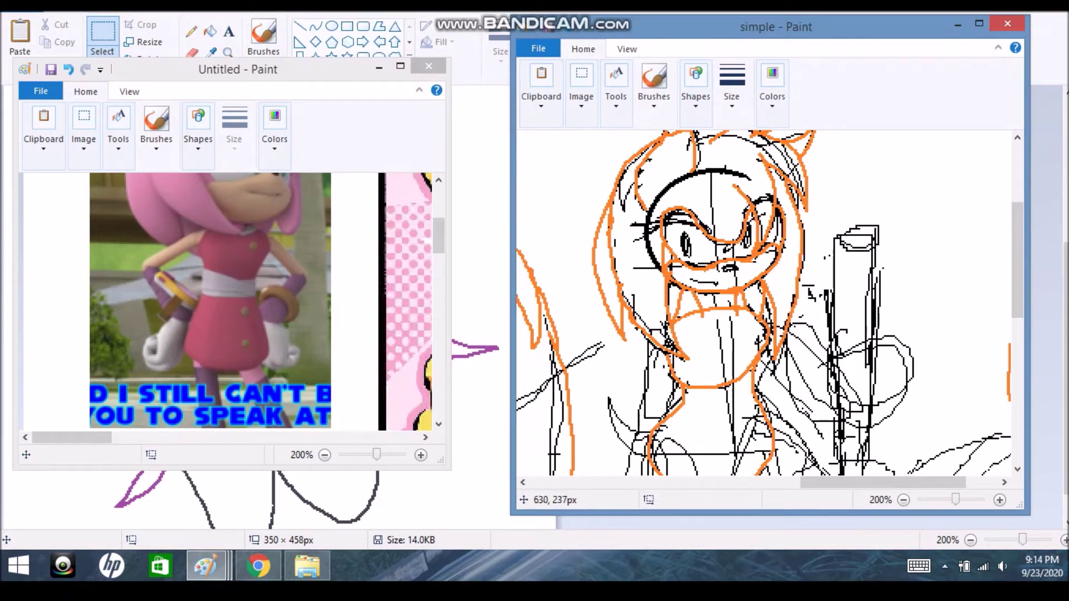
- Outline both of the right character's legs in orange below the hips, undoing the unwanted strokes
{"action": "scroll", "coordinate": [768, 303], "scroll_direction": "down", "scroll_amount": 3}
{"action": "left_click_drag", "start_coordinate": [703, 372], "coordinate": [694, 461]}
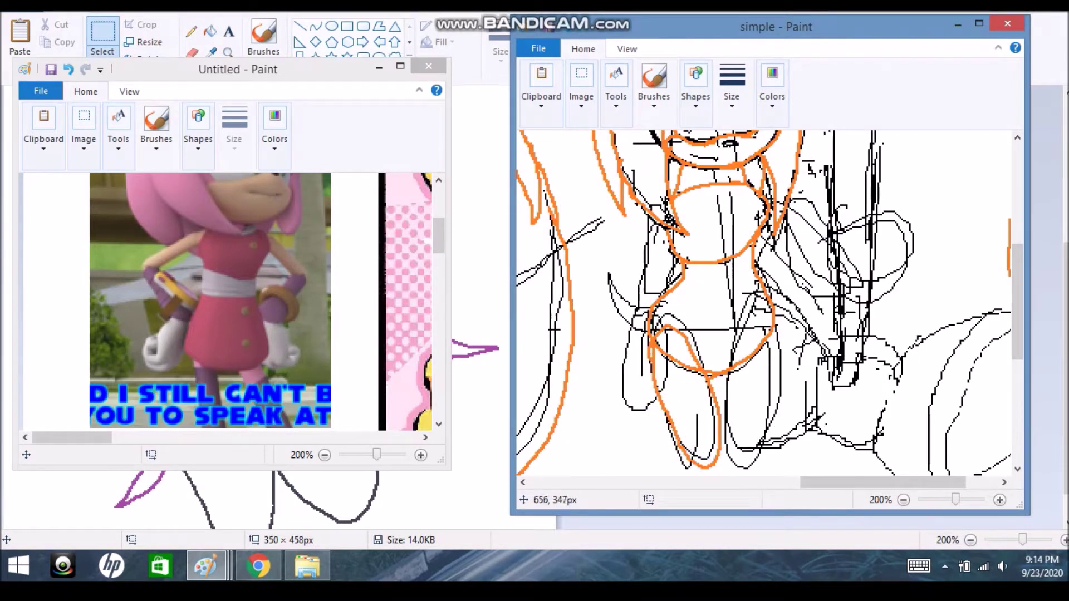
{"action": "mouse_move", "coordinate": [652, 332]}
{"action": "left_mouse_down"}
{"action": "mouse_move", "coordinate": [691, 352]}
{"action": "mouse_move", "coordinate": [709, 400]}
{"action": "left_mouse_up"}
{"action": "key", "text": "ctrl+z"}
{"action": "left_click_drag", "start_coordinate": [745, 332], "coordinate": [777, 320]}
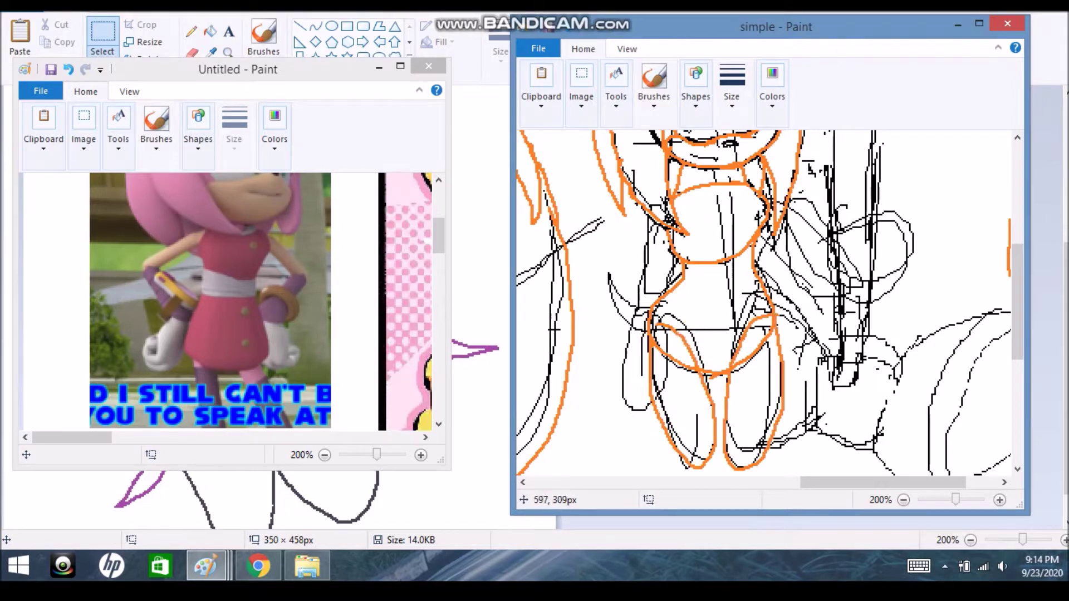
{"action": "key", "text": "ctrl+z"}
{"action": "key", "text": "ctrl+z"}
- Draw the upper edge of the belt across the right character's waist in orange
{"action": "scroll", "coordinate": [763, 303], "scroll_direction": "up", "scroll_amount": 3}
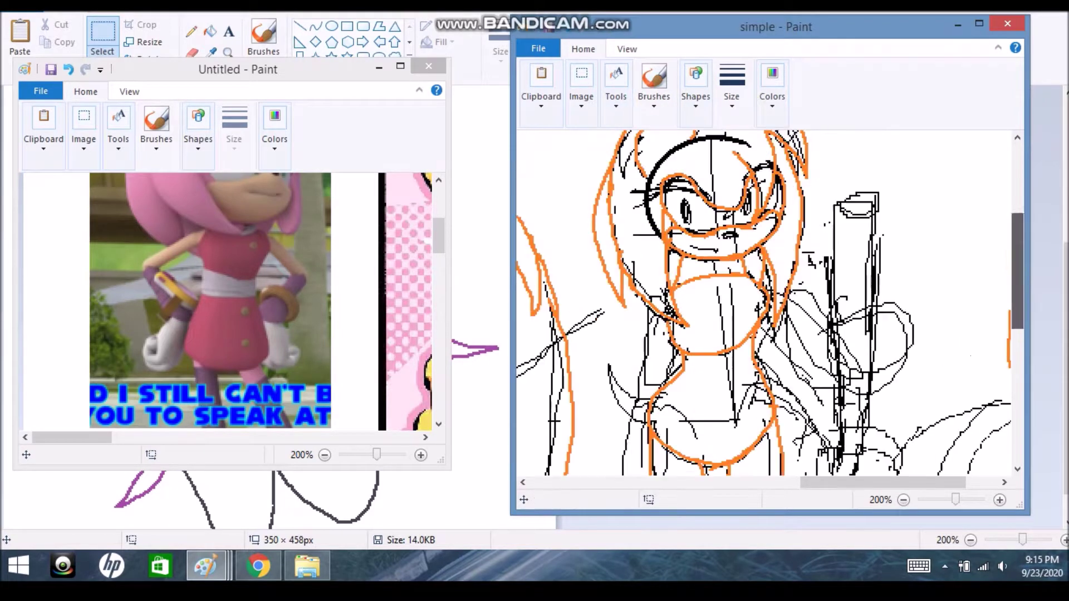
{"action": "left_click_drag", "start_coordinate": [753, 360], "coordinate": [677, 380]}
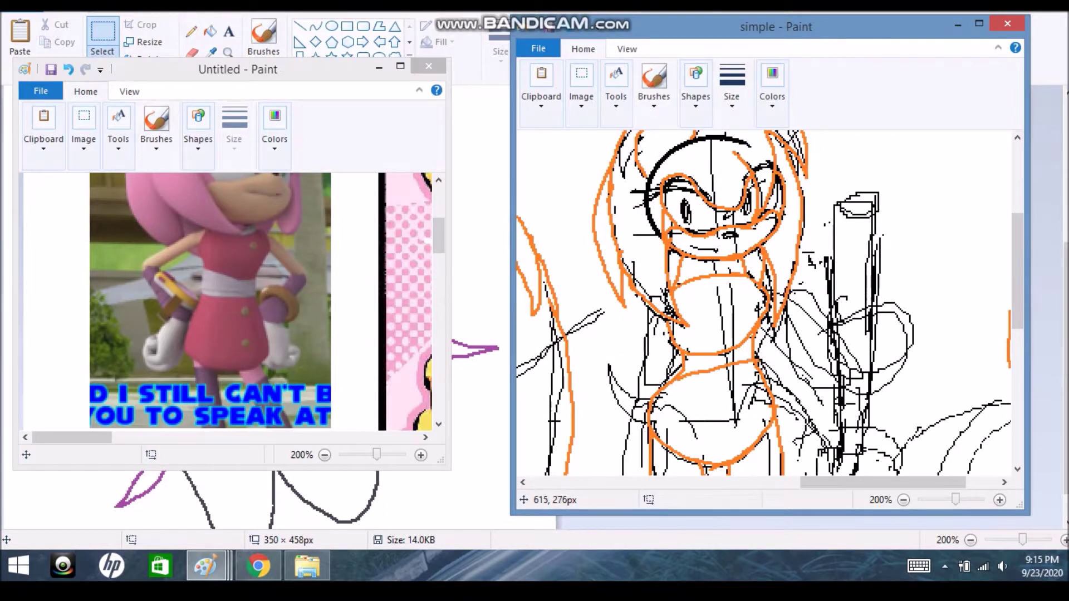
{"action": "left_click_drag", "start_coordinate": [684, 364], "coordinate": [754, 358]}
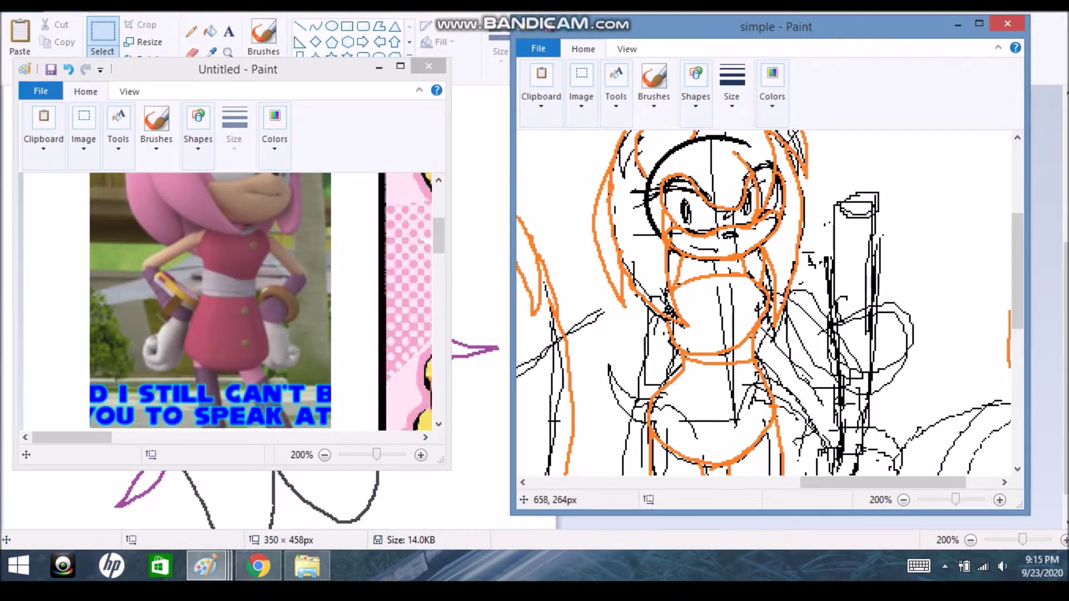
{"action": "scroll", "coordinate": [1018, 267], "scroll_direction": "down", "scroll_amount": 3}
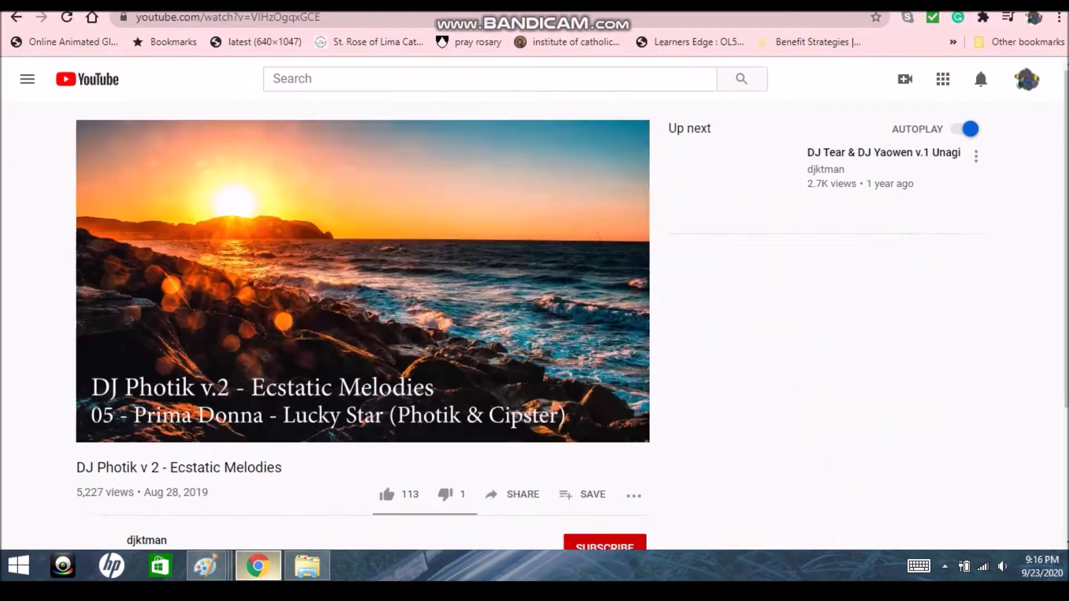
- Switch to YouTube, search for "lucky star" and "lucky star song", and browse the results
{"action": "type", "text": "lucky star"}
{"action": "key", "text": "Return"}
{"action": "scroll", "coordinate": [546, 323], "scroll_direction": "down", "scroll_amount": 3}
{"action": "scroll", "coordinate": [545, 322], "scroll_direction": "down", "scroll_amount": 10}
{"action": "scroll", "coordinate": [546, 323], "scroll_direction": "up", "scroll_amount": 10}
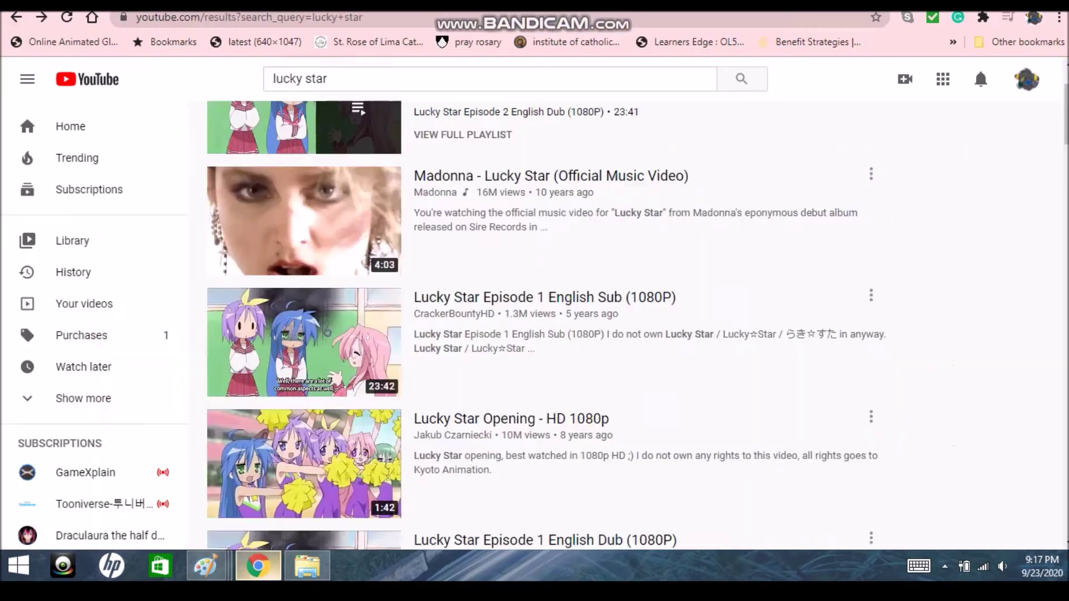
{"action": "scroll", "coordinate": [546, 323], "scroll_direction": "down", "scroll_amount": 10}
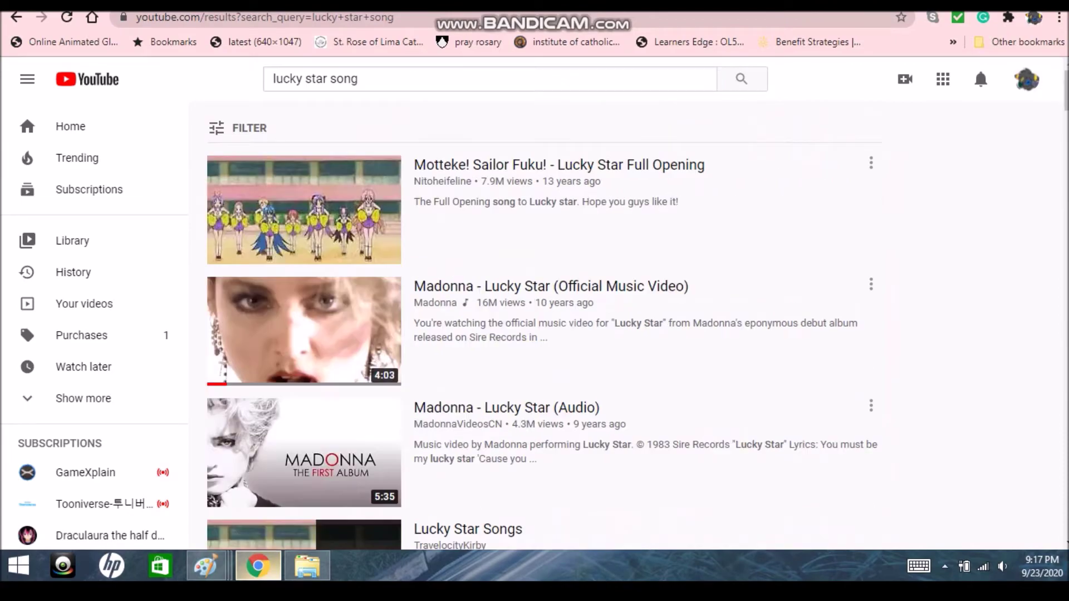
{"action": "scroll", "coordinate": [546, 323], "scroll_direction": "down", "scroll_amount": 15}
{"action": "scroll", "coordinate": [535, 323], "scroll_direction": "down", "scroll_amount": 5}
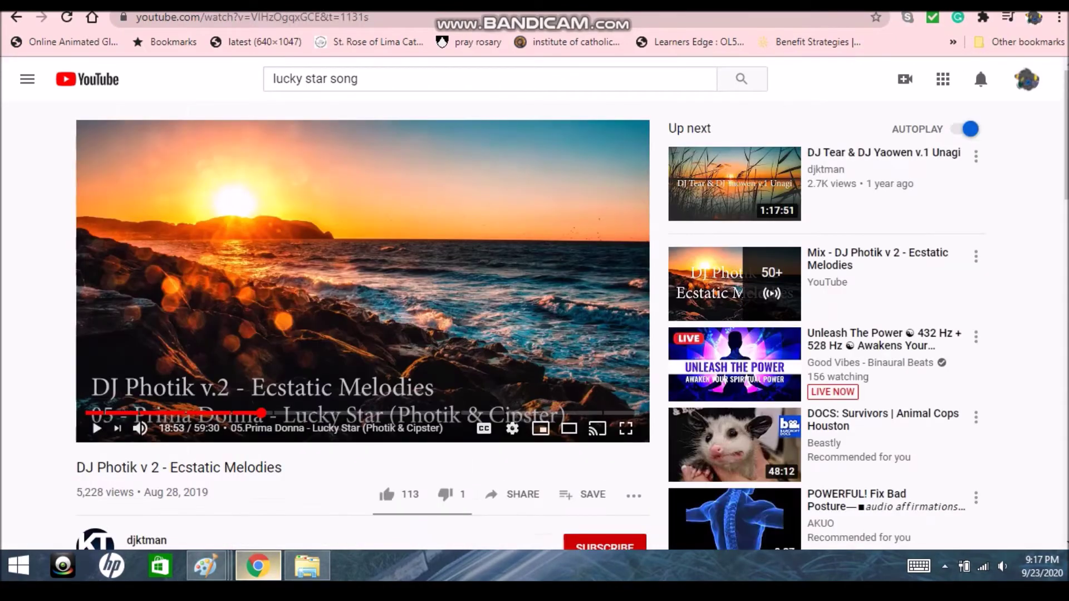
- Search YouTube for "lucky star song dj" and play the DJ version of Lucky Star
{"action": "left_click", "coordinate": [358, 78]}
{"action": "type", "text": "d"}
{"action": "type", "text": "j"}
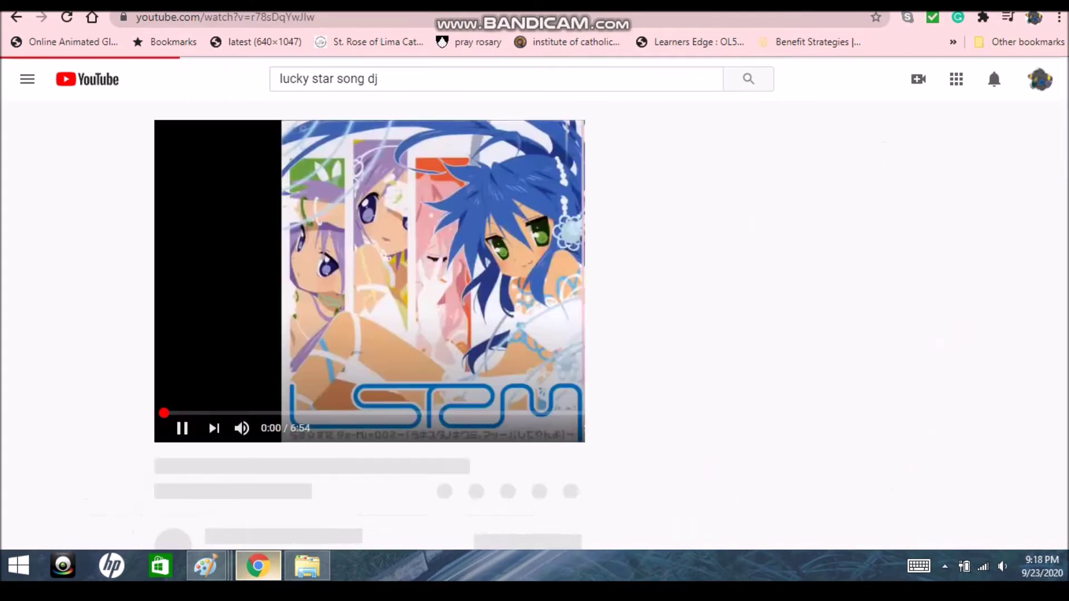
- Return to the simple drawing in Paint and outline the right character's skirt and the cuff lines across both legs
{"action": "left_click", "coordinate": [206, 566]}
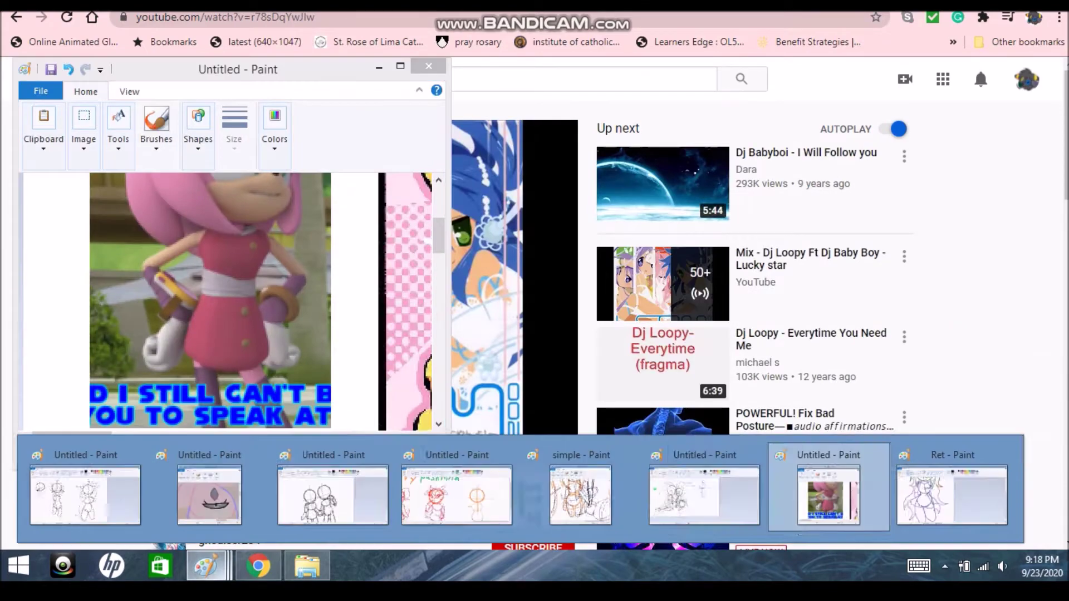
{"action": "left_click", "coordinate": [580, 496]}
{"action": "mouse_move", "coordinate": [693, 410]}
{"action": "left_mouse_down"}
{"action": "mouse_move", "coordinate": [716, 396]}
{"action": "mouse_move", "coordinate": [783, 397]}
{"action": "left_mouse_up"}
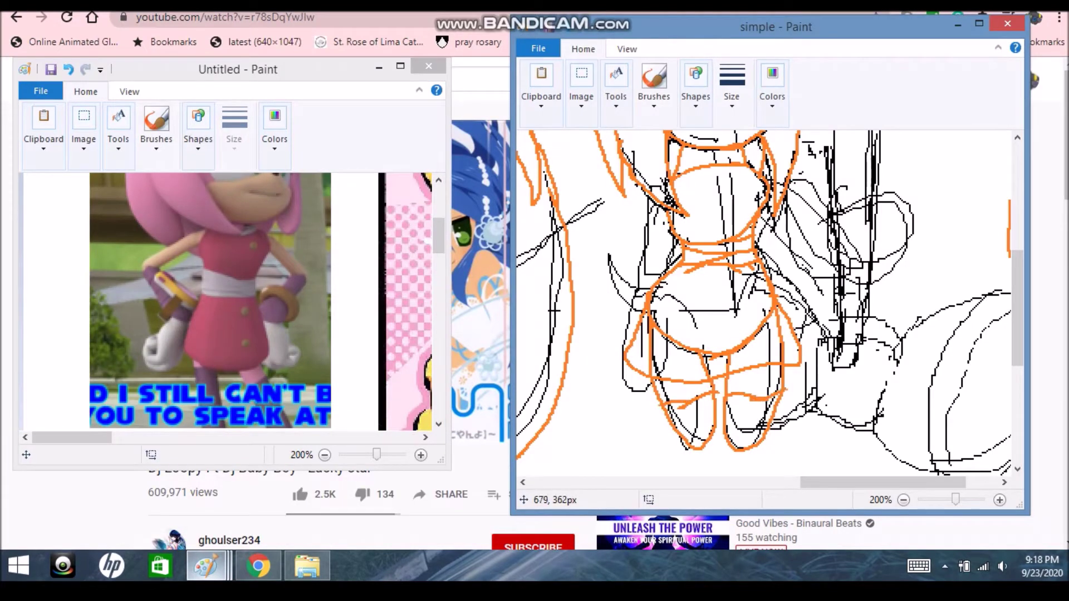
- Draw the collar along the neckline of the right character's dress in orange, undoing the first attempt
{"action": "scroll", "coordinate": [999, 322], "scroll_direction": "down", "scroll_amount": 1}
{"action": "scroll", "coordinate": [999, 322], "scroll_direction": "up", "scroll_amount": 1}
{"action": "scroll", "coordinate": [770, 302], "scroll_direction": "up", "scroll_amount": 1}
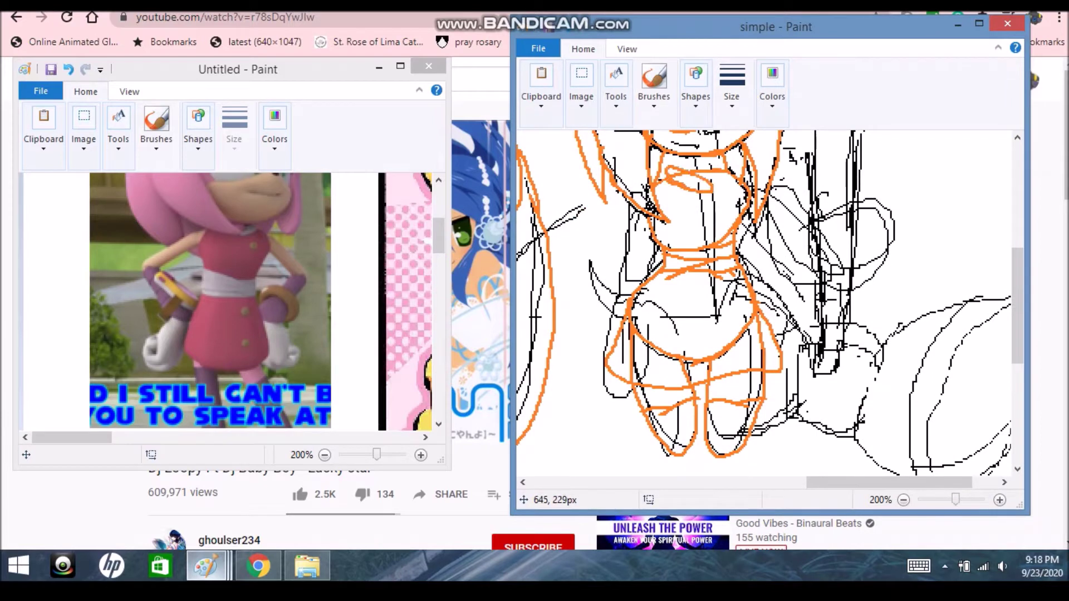
{"action": "scroll", "coordinate": [674, 271], "scroll_direction": "up", "scroll_amount": 2}
{"action": "mouse_move", "coordinate": [703, 281]}
{"action": "left_mouse_down"}
{"action": "mouse_move", "coordinate": [696, 295]}
{"action": "mouse_move", "coordinate": [684, 290]}
{"action": "left_mouse_up"}
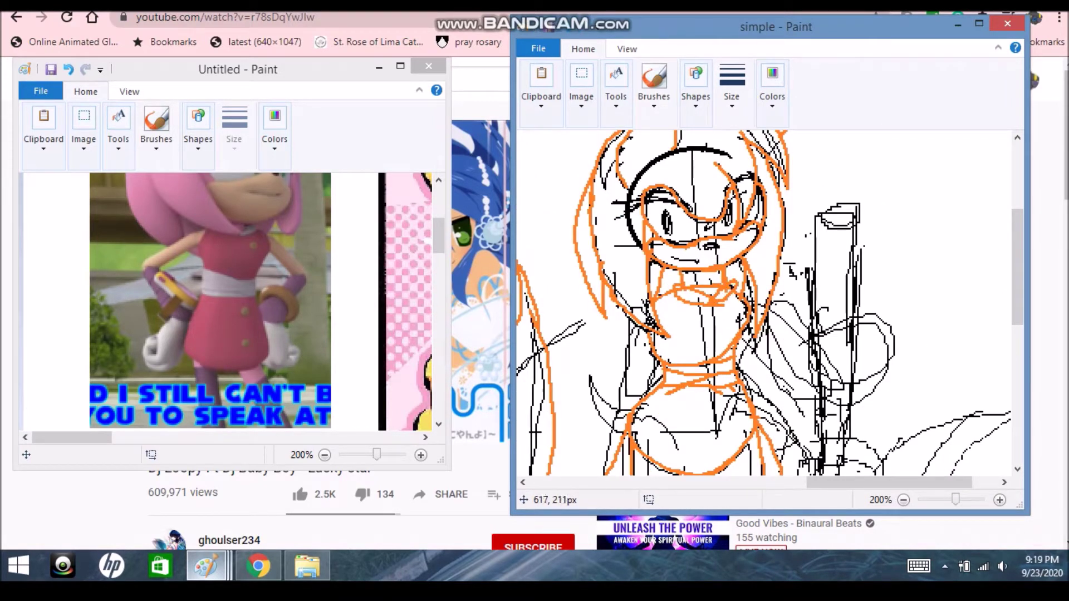
{"action": "key", "text": "ctrl+z"}
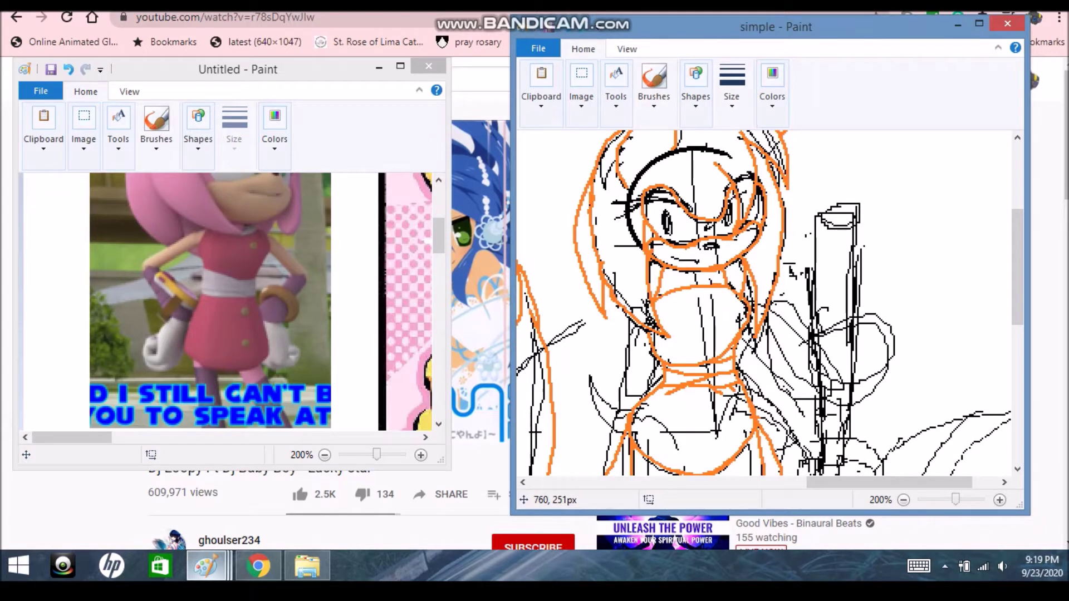
{"action": "mouse_move", "coordinate": [680, 281]}
{"action": "left_mouse_down"}
{"action": "mouse_move", "coordinate": [735, 303]}
{"action": "mouse_move", "coordinate": [720, 306]}
{"action": "mouse_move", "coordinate": [738, 292]}
{"action": "left_mouse_up"}
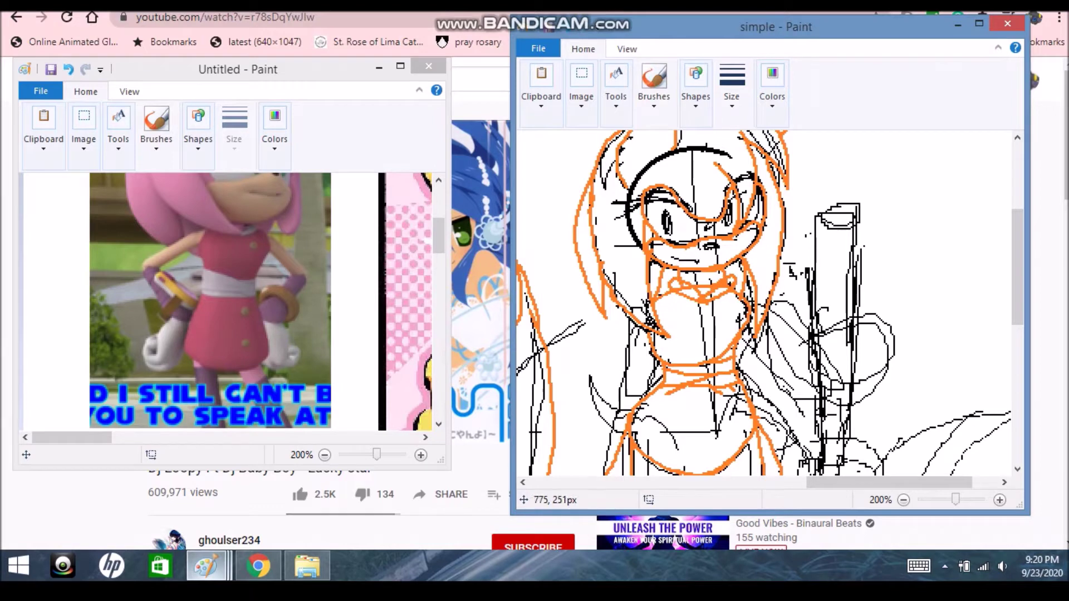
- Outline the right character's lowered arm and add fold lines across the side of the dress in orange
{"action": "scroll", "coordinate": [762, 304], "scroll_direction": "down", "scroll_amount": 3}
{"action": "scroll", "coordinate": [763, 303], "scroll_direction": "up", "scroll_amount": 3}
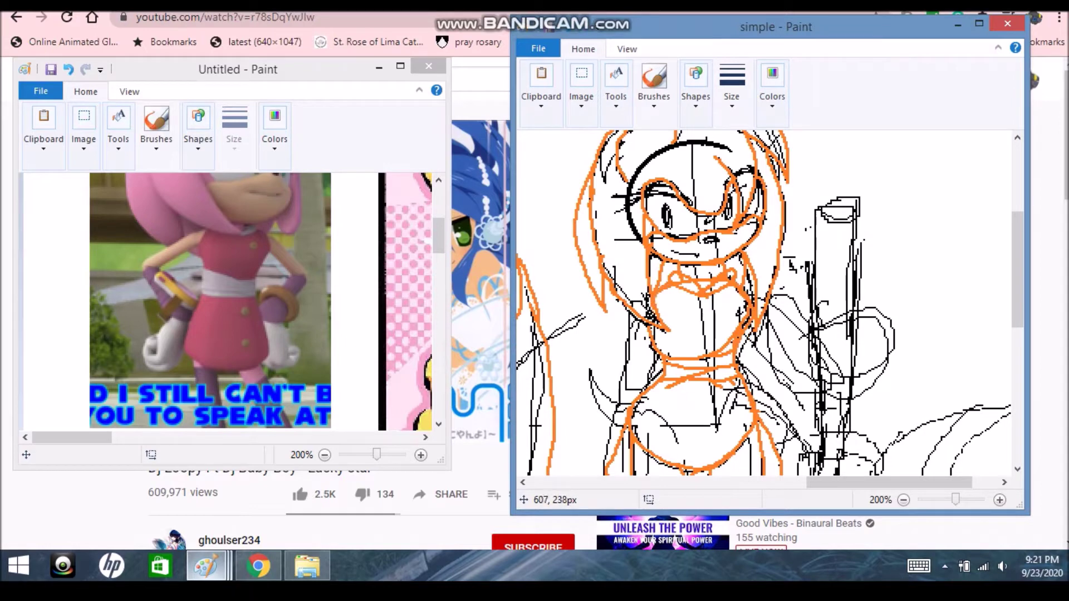
{"action": "scroll", "coordinate": [770, 302], "scroll_direction": "down", "scroll_amount": 3}
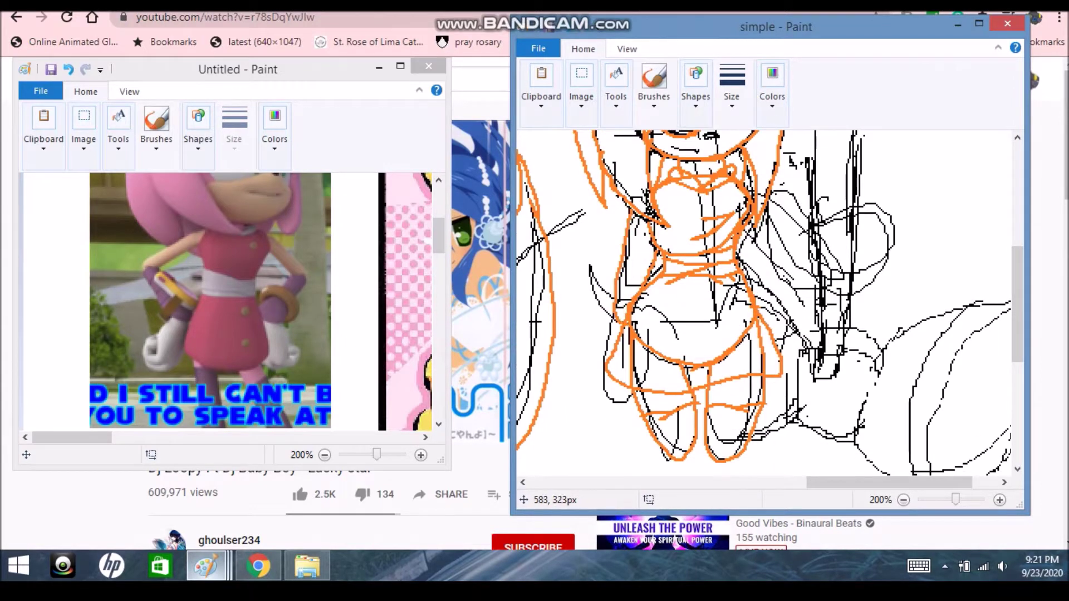
{"action": "scroll", "coordinate": [770, 303], "scroll_direction": "up", "scroll_amount": 3}
{"action": "mouse_move", "coordinate": [808, 356]}
{"action": "left_mouse_down"}
{"action": "mouse_move", "coordinate": [875, 334]}
{"action": "mouse_move", "coordinate": [810, 362]}
{"action": "left_mouse_up"}
{"action": "key", "text": "ctrl+z"}
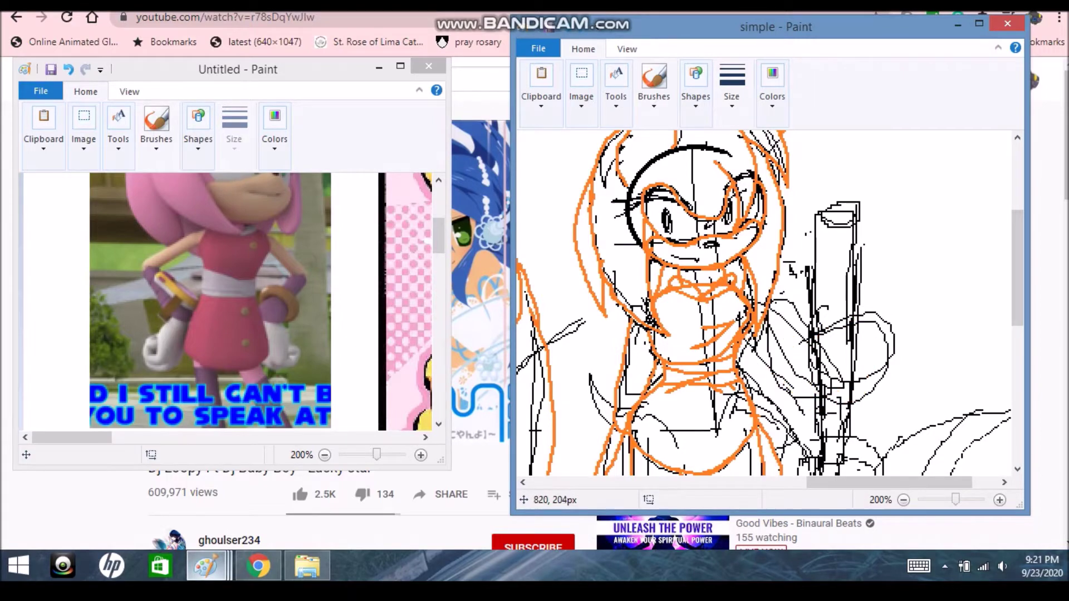
- Try to outline the hand on the hammer handle and the arm reaching it, checking the other poses for comparison
{"action": "scroll", "coordinate": [769, 302], "scroll_direction": "down", "scroll_amount": 1}
{"action": "scroll", "coordinate": [770, 302], "scroll_direction": "down", "scroll_amount": 1, "text": "ctrl"}
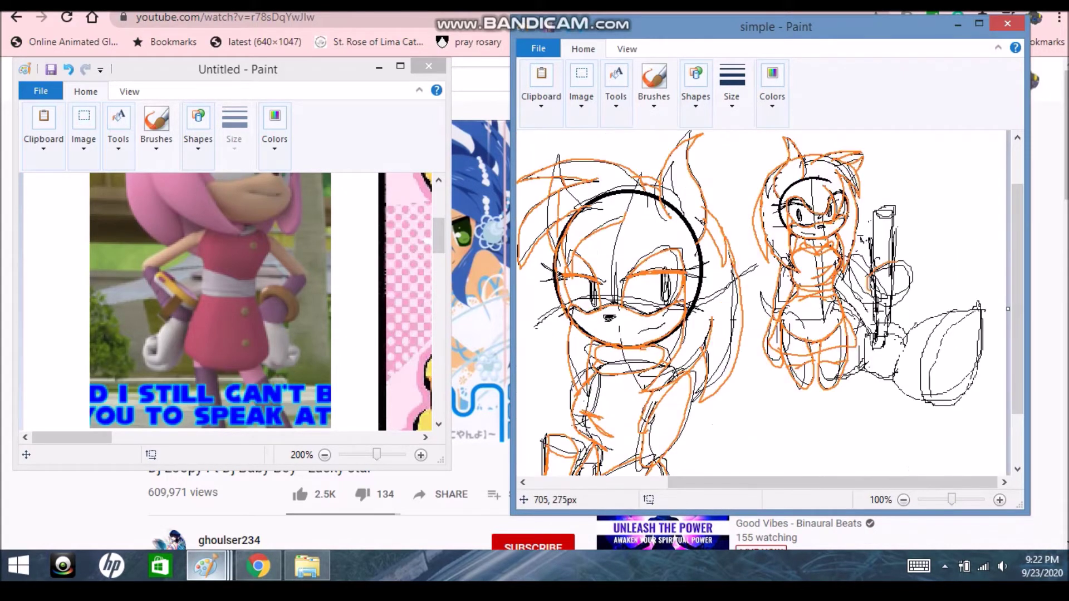
{"action": "scroll", "coordinate": [728, 179], "scroll_direction": "up", "scroll_amount": 1, "text": "ctrl"}
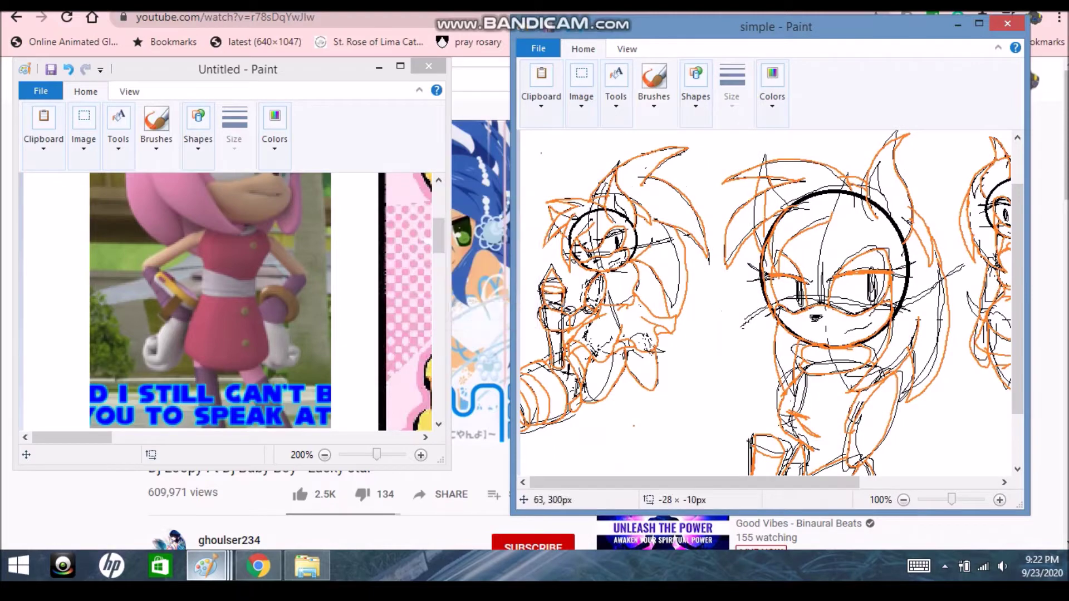
{"action": "scroll", "coordinate": [728, 179], "scroll_direction": "down", "scroll_amount": 1, "text": "ctrl"}
{"action": "right_click", "coordinate": [842, 263]}
{"action": "key", "text": "Escape"}
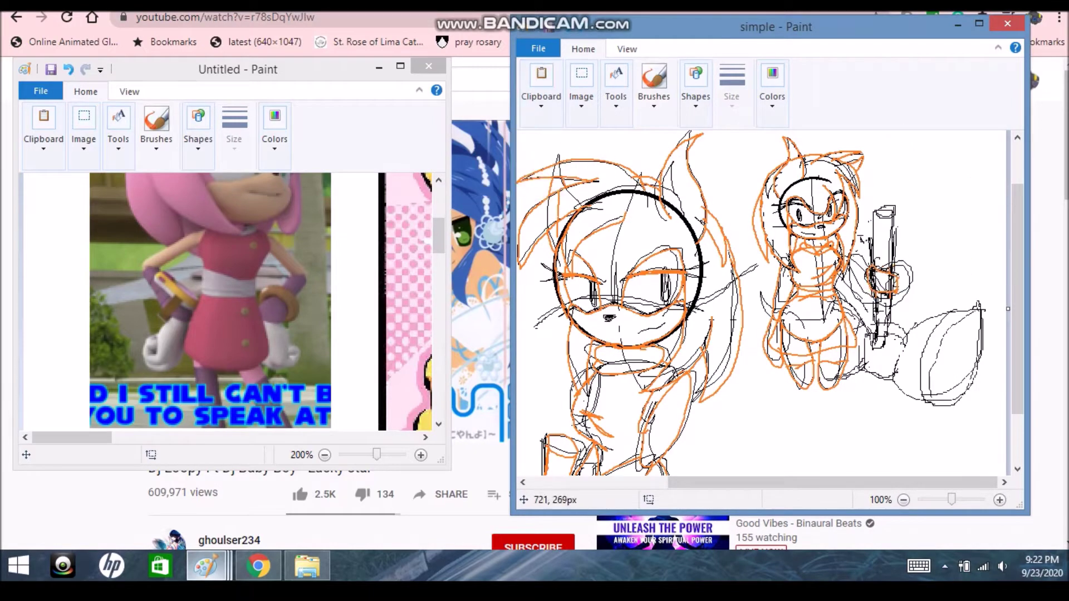
{"action": "scroll", "coordinate": [770, 302], "scroll_direction": "up", "scroll_amount": 1, "text": "ctrl"}
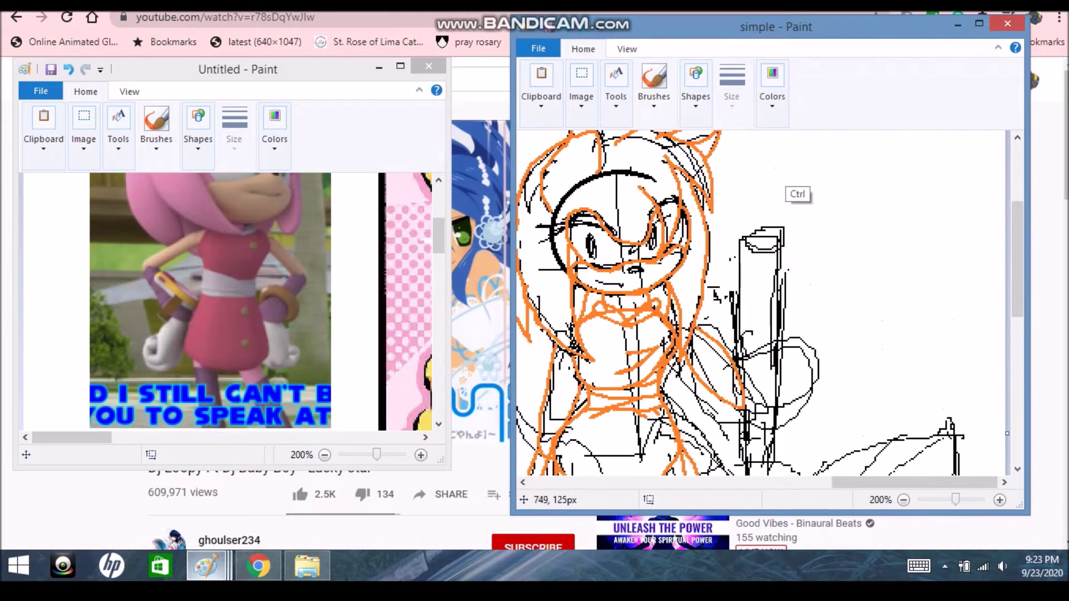
{"action": "scroll", "coordinate": [762, 303], "scroll_direction": "up", "scroll_amount": 3}
{"action": "key", "text": "ctrl+z"}
{"action": "key", "text": "ctrl+z"}
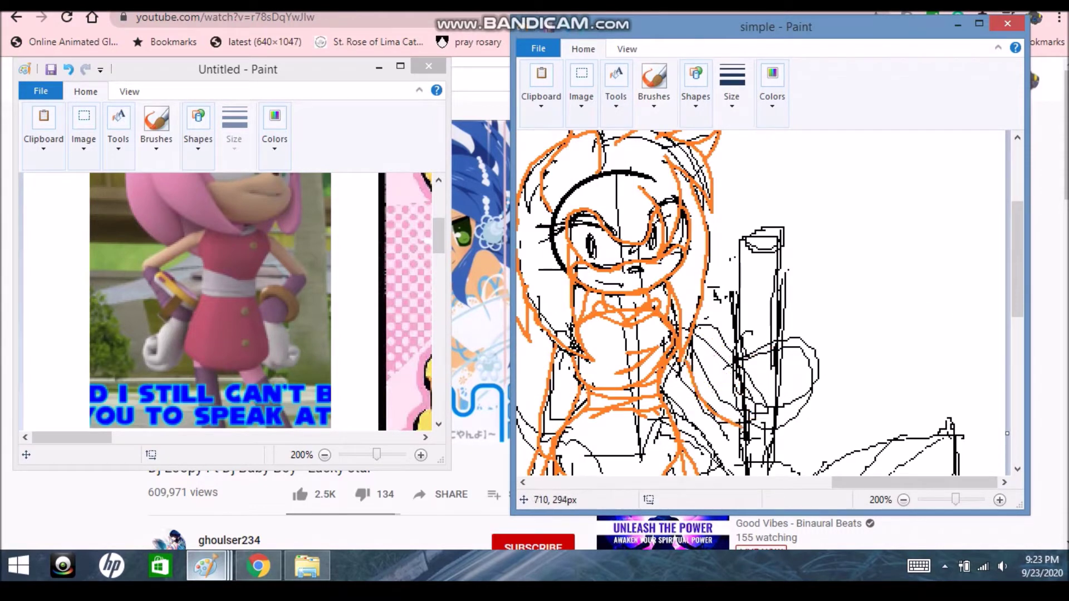
- Outline the right character's arm reaching from the shoulder to the hammer handle in orange, redoing the poor strokes
{"action": "left_click_drag", "start_coordinate": [690, 328], "coordinate": [747, 419]}
{"action": "left_click_drag", "start_coordinate": [732, 362], "coordinate": [787, 374]}
{"action": "key", "text": "ctrl+z"}
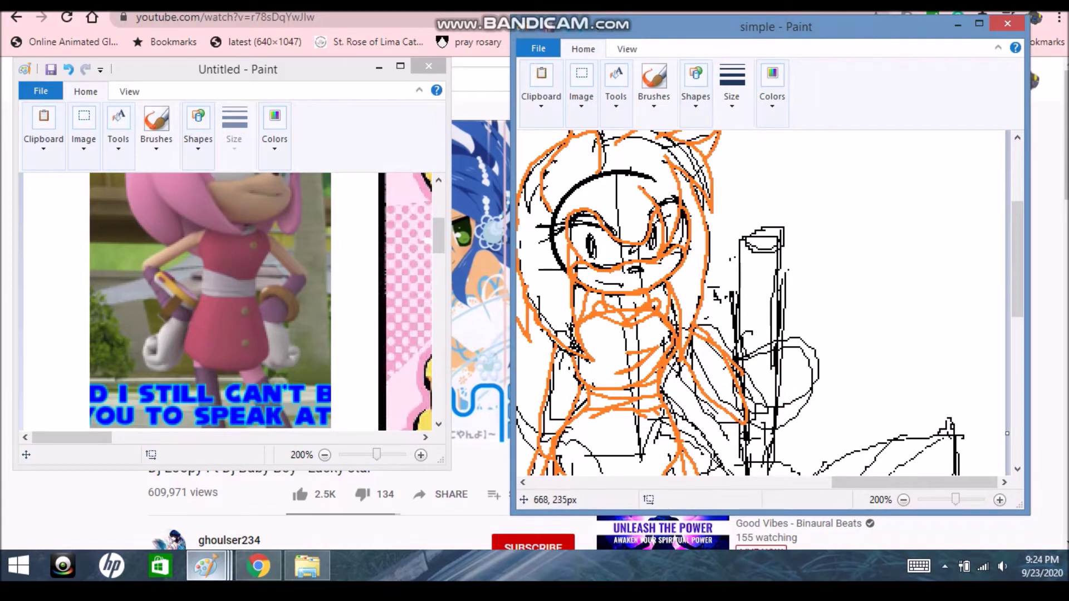
{"action": "key", "text": "ctrl+z"}
{"action": "left_click_drag", "start_coordinate": [690, 334], "coordinate": [743, 429]}
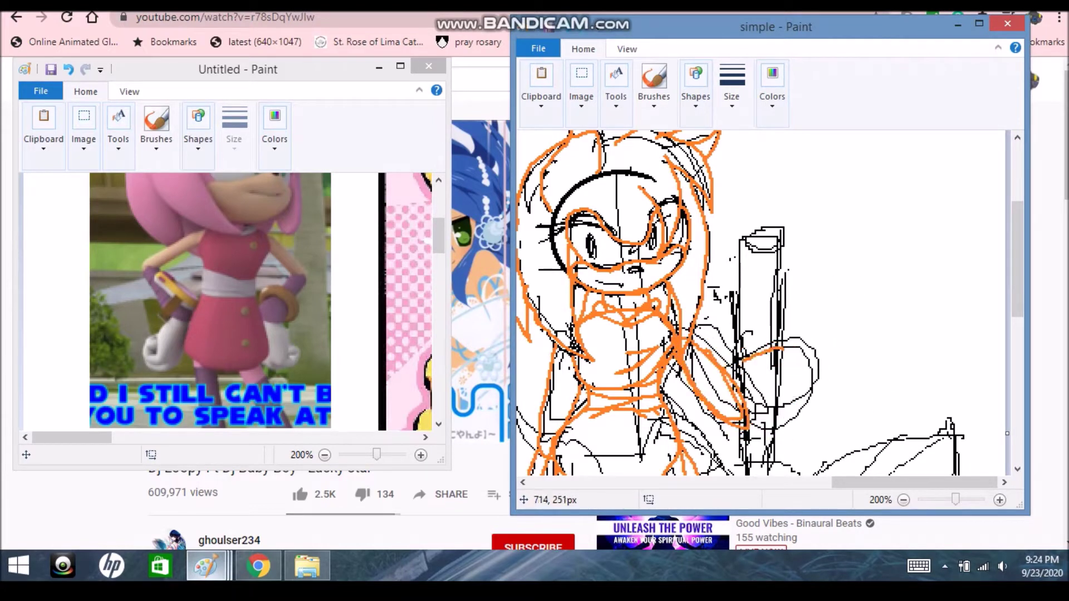
{"action": "left_click_drag", "start_coordinate": [790, 351], "coordinate": [776, 427]}
{"action": "key", "text": "ctrl+z"}
{"action": "left_click", "coordinate": [787, 353]}
{"action": "left_click_drag", "start_coordinate": [817, 214], "coordinate": [902, 245]}
{"action": "left_click_drag", "start_coordinate": [741, 356], "coordinate": [791, 428]}
{"action": "key", "text": "ctrl+z"}
- Copy the gripping hand from another pose and place a flipped copy in the empty area beside the hammer handle
{"action": "scroll", "coordinate": [762, 301], "scroll_direction": "down", "scroll_amount": 1, "text": "ctrl"}
{"action": "left_click_drag", "start_coordinate": [525, 271], "coordinate": [579, 312]}
{"action": "scroll", "coordinate": [762, 301], "scroll_direction": "up", "scroll_amount": 3, "text": "ctrl"}
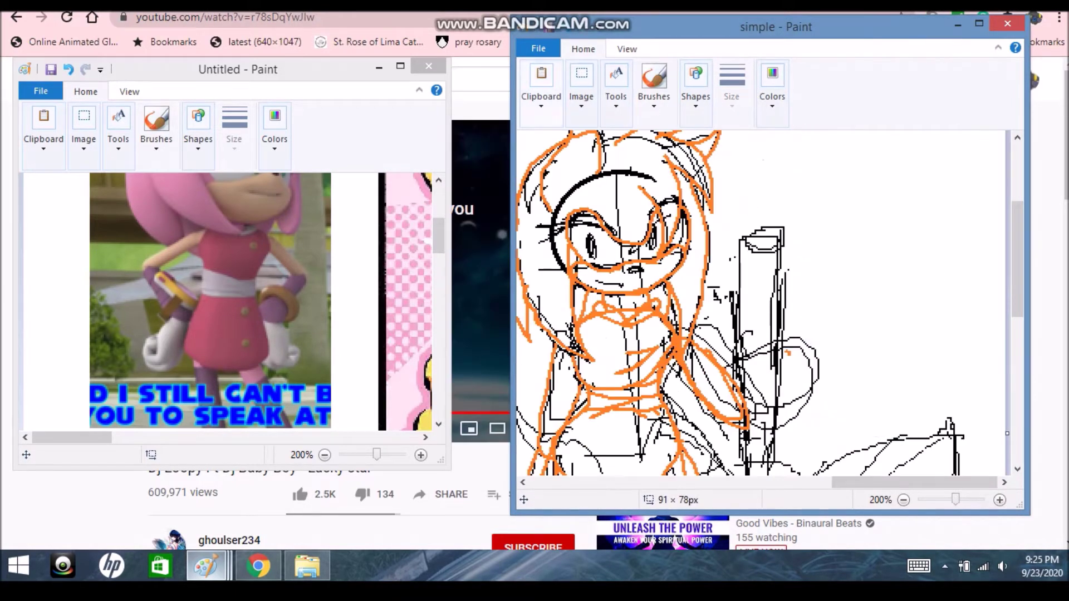
{"action": "right_click", "coordinate": [878, 305]}
{"action": "mouse_move", "coordinate": [811, 439]}
{"action": "left_click", "coordinate": [707, 509]}
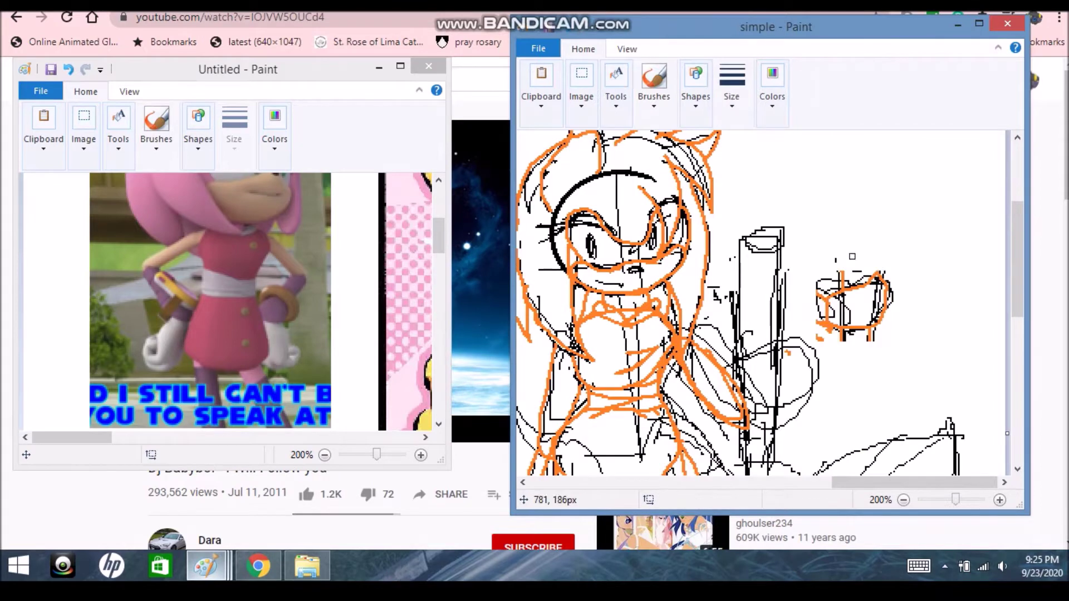
- Erase the stray lines around the copied hand and place a duplicate of it over the hammer handle
{"action": "left_click_drag", "start_coordinate": [821, 278], "coordinate": [822, 309]}
{"action": "key", "text": "ctrl+v"}
{"action": "mouse_move", "coordinate": [811, 260]}
{"action": "left_mouse_down"}
{"action": "mouse_move", "coordinate": [756, 387]}
{"action": "mouse_move", "coordinate": [763, 396]}
{"action": "left_mouse_up"}
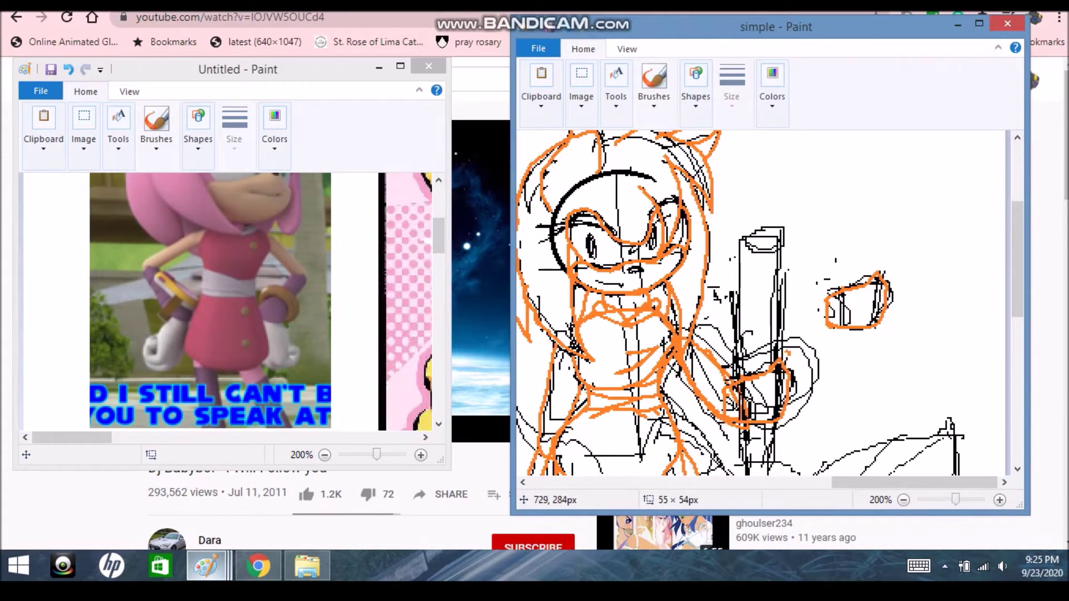
- Delete the spare hand beside the hammer and adjust the remaining hand's orientation and position on the handle
{"action": "left_click_drag", "start_coordinate": [813, 259], "coordinate": [919, 351]}
{"action": "key", "text": "Delete"}
{"action": "right_click", "coordinate": [813, 333]}
{"action": "mouse_move", "coordinate": [760, 393]}
{"action": "left_mouse_down"}
{"action": "mouse_move", "coordinate": [858, 301]}
{"action": "mouse_move", "coordinate": [742, 387]}
{"action": "mouse_move", "coordinate": [757, 402]}
{"action": "left_mouse_up"}
{"action": "left_click", "coordinate": [695, 529]}
{"action": "left_click", "coordinate": [702, 390]}
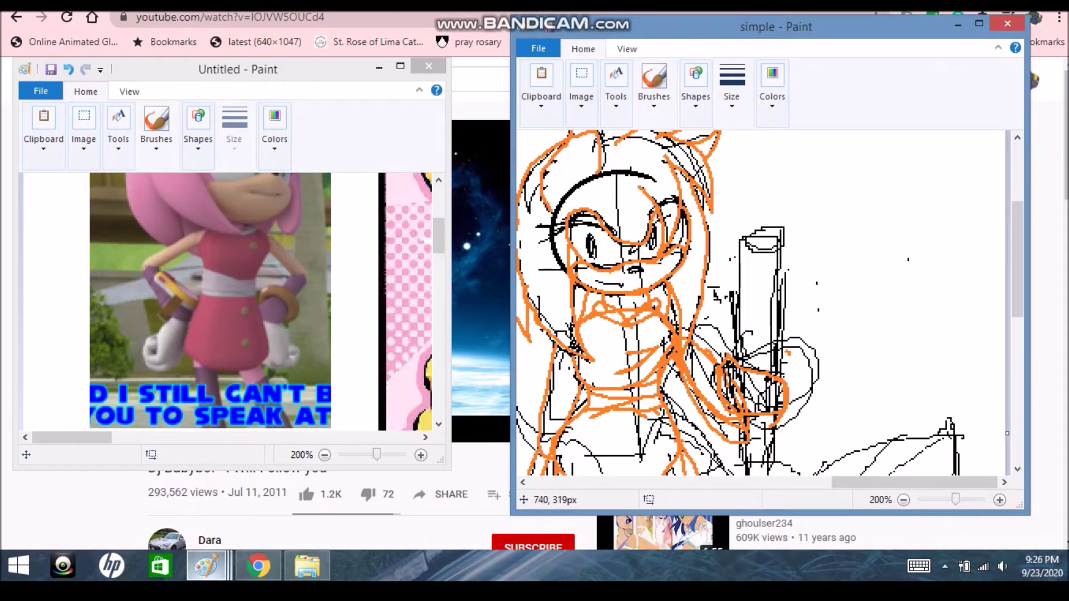
{"action": "key", "text": "ctrl+z"}
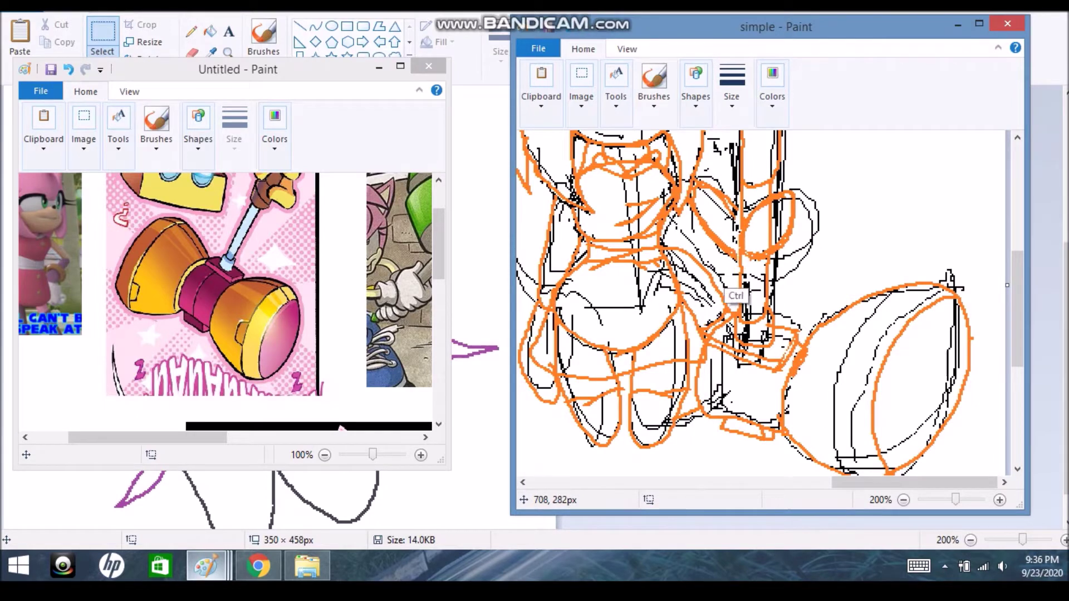
- Outline the upper part of the hammer handle and its rounded end in orange
{"action": "scroll", "coordinate": [951, 283], "scroll_direction": "up", "scroll_amount": 5}
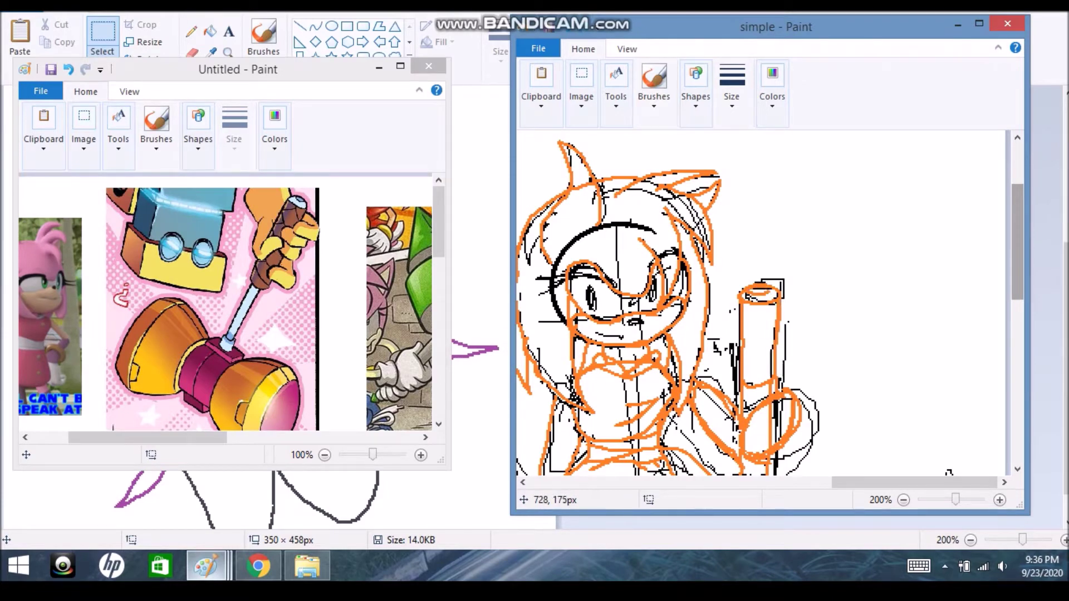
{"action": "scroll", "coordinate": [950, 472], "scroll_direction": "down", "scroll_amount": 2, "text": "ctrl"}
{"action": "scroll", "coordinate": [978, 367], "scroll_direction": "up", "scroll_amount": 1, "text": "ctrl"}
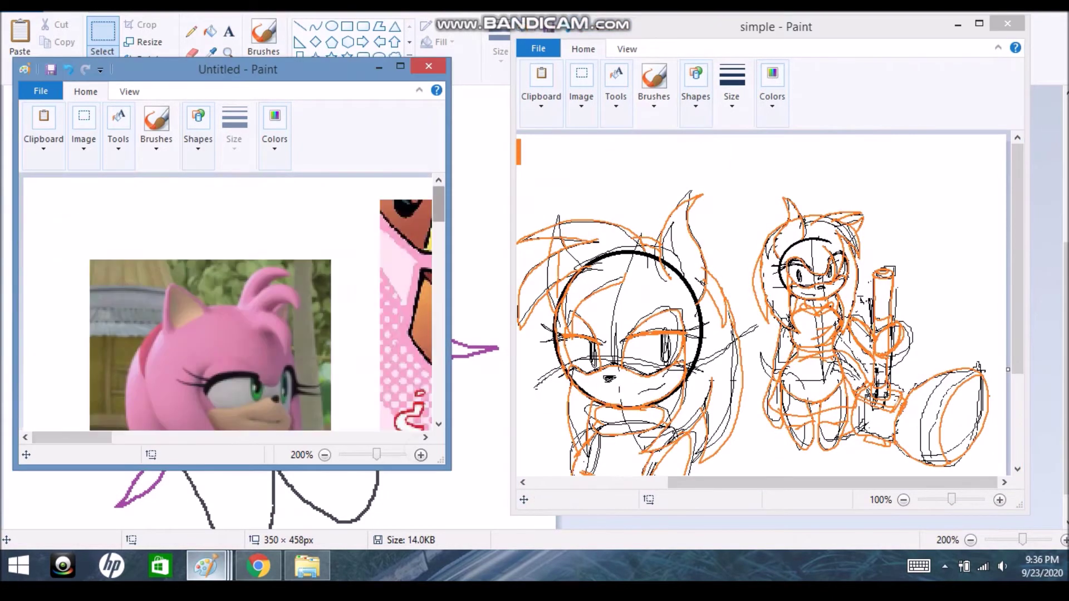
- Draw orange bracelets on both of the right character's arms, using the reference picture's wrists as a guide
{"action": "scroll", "coordinate": [978, 368], "scroll_direction": "down", "scroll_amount": 3}
{"action": "left_click", "coordinate": [978, 367]}
{"action": "scroll", "coordinate": [997, 407], "scroll_direction": "up", "scroll_amount": 1, "text": "ctrl"}
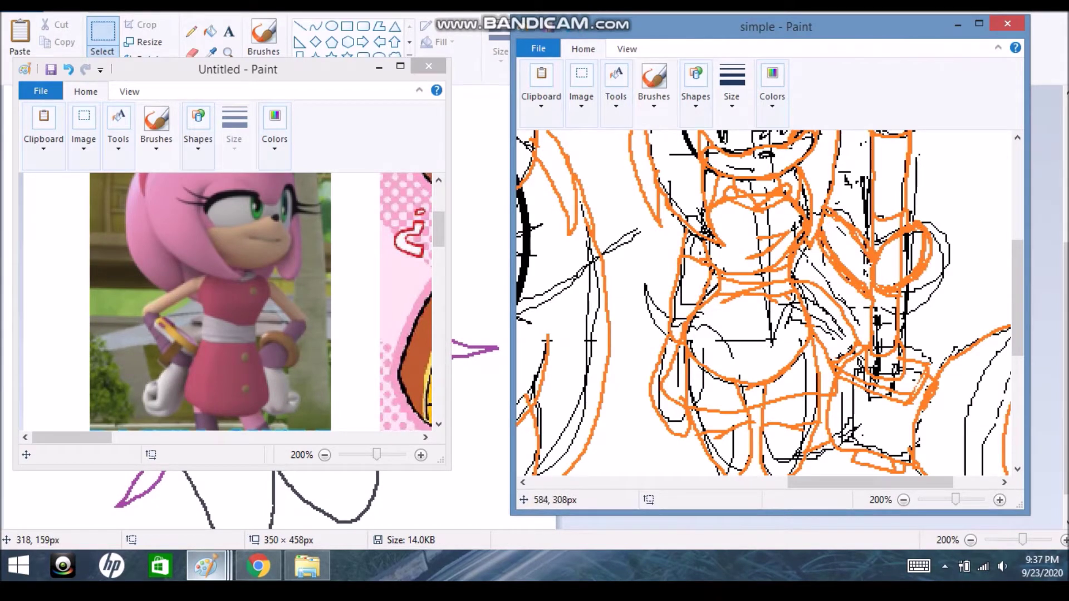
{"action": "key", "text": "ctrl+z"}
{"action": "mouse_move", "coordinate": [673, 323]}
{"action": "left_mouse_down"}
{"action": "mouse_move", "coordinate": [660, 331]}
{"action": "mouse_move", "coordinate": [686, 311]}
{"action": "left_mouse_up"}
{"action": "left_click_drag", "start_coordinate": [852, 239], "coordinate": [838, 271]}
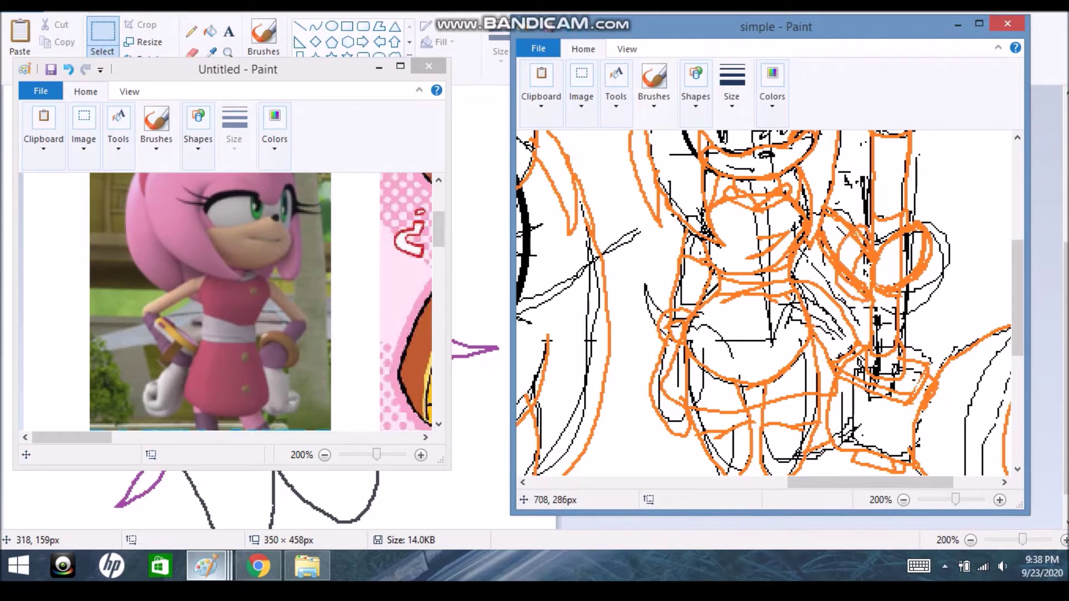
- Undo the last stroke and clean up the orange lines inside the right character's hand on the hammer handle
{"action": "key", "text": "ctrl+z"}
{"action": "left_click_drag", "start_coordinate": [864, 261], "coordinate": [855, 285]}
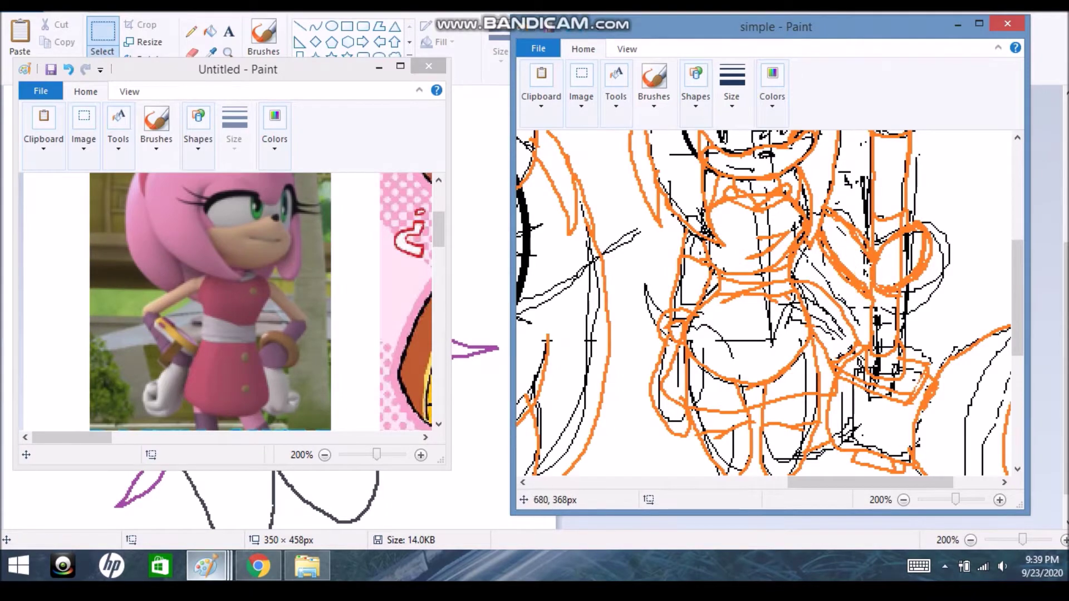
- Draw a yellow outline of the left character's raised hand over the rough sketch beneath the chin
{"action": "scroll", "coordinate": [763, 301], "scroll_direction": "down", "scroll_amount": 2}
{"action": "scroll", "coordinate": [763, 300], "scroll_direction": "up", "scroll_amount": 2}
{"action": "scroll", "coordinate": [231, 301], "scroll_direction": "down", "scroll_amount": 3}
{"action": "scroll", "coordinate": [768, 303], "scroll_direction": "down", "scroll_amount": 1}
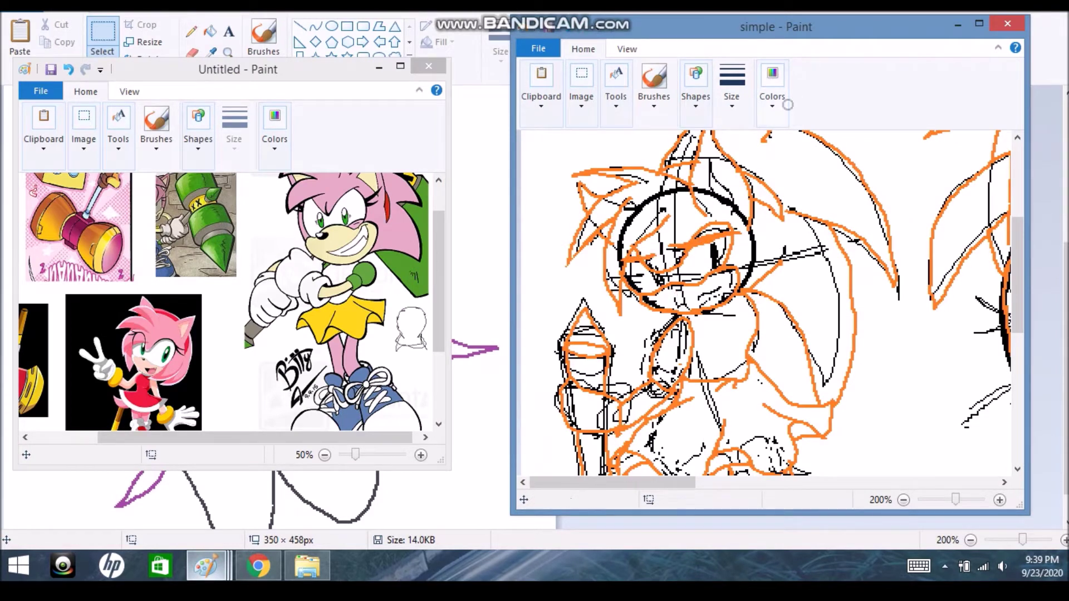
{"action": "mouse_move", "coordinate": [693, 367]}
{"action": "left_mouse_down"}
{"action": "mouse_move", "coordinate": [698, 348]}
{"action": "mouse_move", "coordinate": [662, 334]}
{"action": "mouse_move", "coordinate": [699, 317]}
{"action": "mouse_move", "coordinate": [691, 356]}
{"action": "left_mouse_up"}
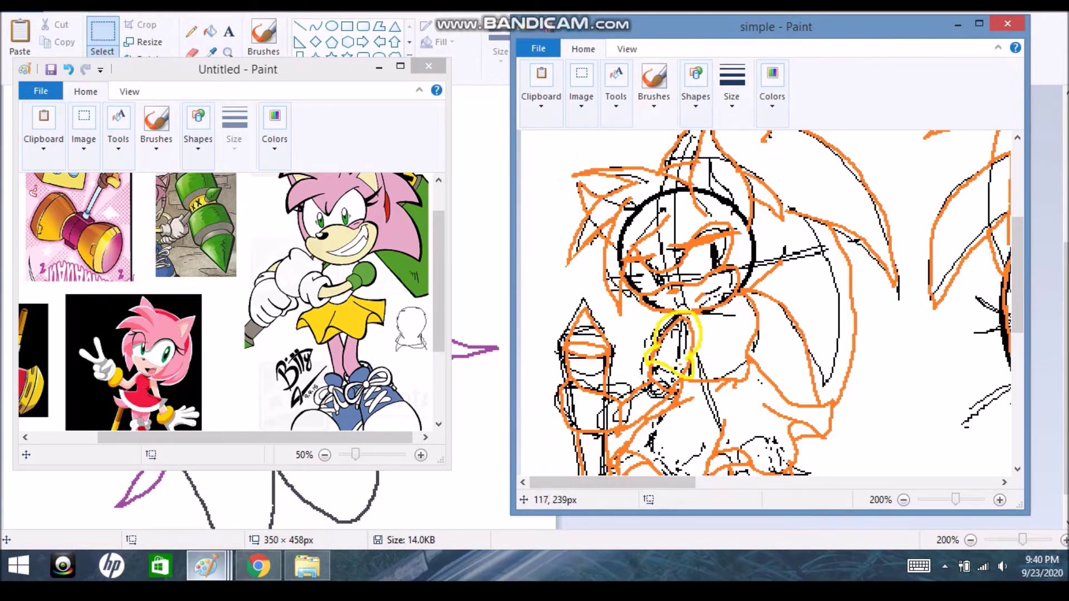
- Trace the center character's eyelashes, nose and mouth in orange
{"action": "scroll", "coordinate": [763, 303], "scroll_direction": "down", "scroll_amount": 2}
{"action": "scroll", "coordinate": [762, 304], "scroll_direction": "up", "scroll_amount": 3}
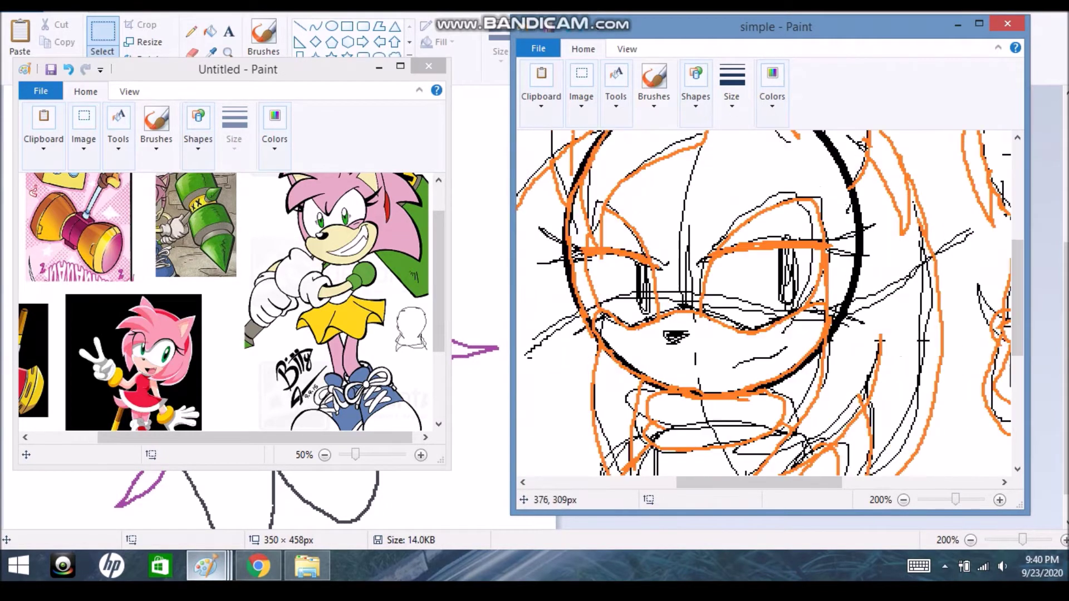
{"action": "left_click_drag", "start_coordinate": [829, 255], "coordinate": [864, 254]}
- Trace the right character's eyelashes, nose and mouth in orange, undoing a stray stroke
{"action": "scroll", "coordinate": [762, 303], "scroll_direction": "down", "scroll_amount": 1}
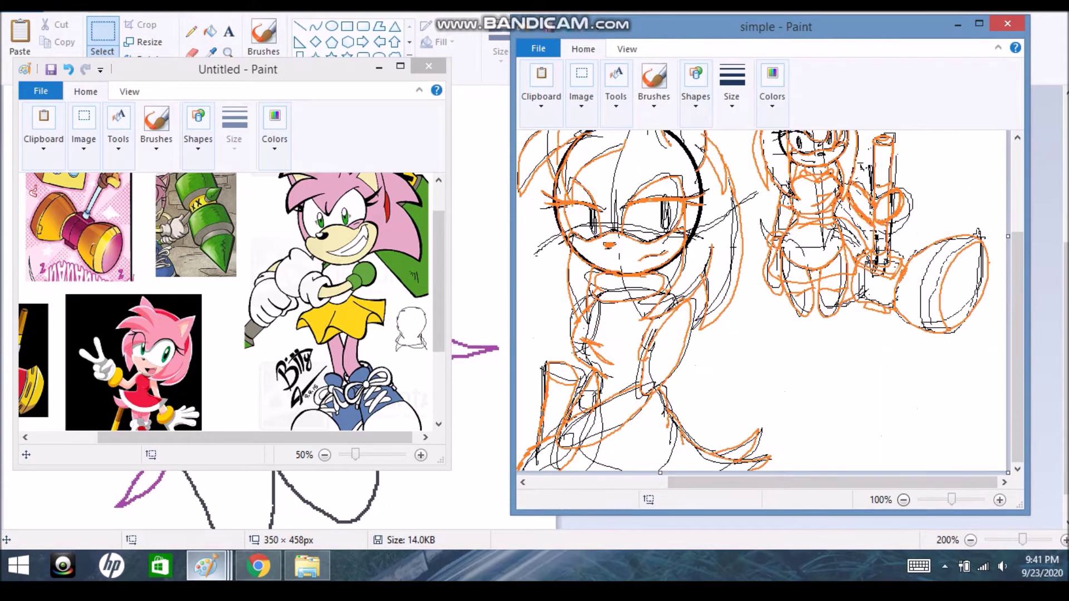
{"action": "scroll", "coordinate": [706, 298], "scroll_direction": "up", "scroll_amount": 1}
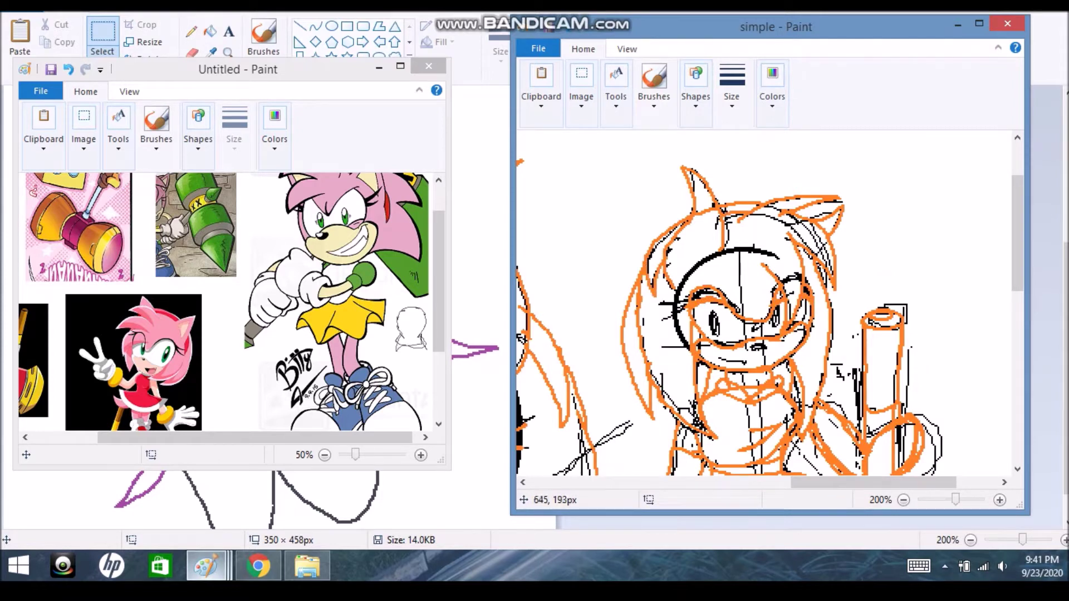
{"action": "key", "text": "ctrl+z"}
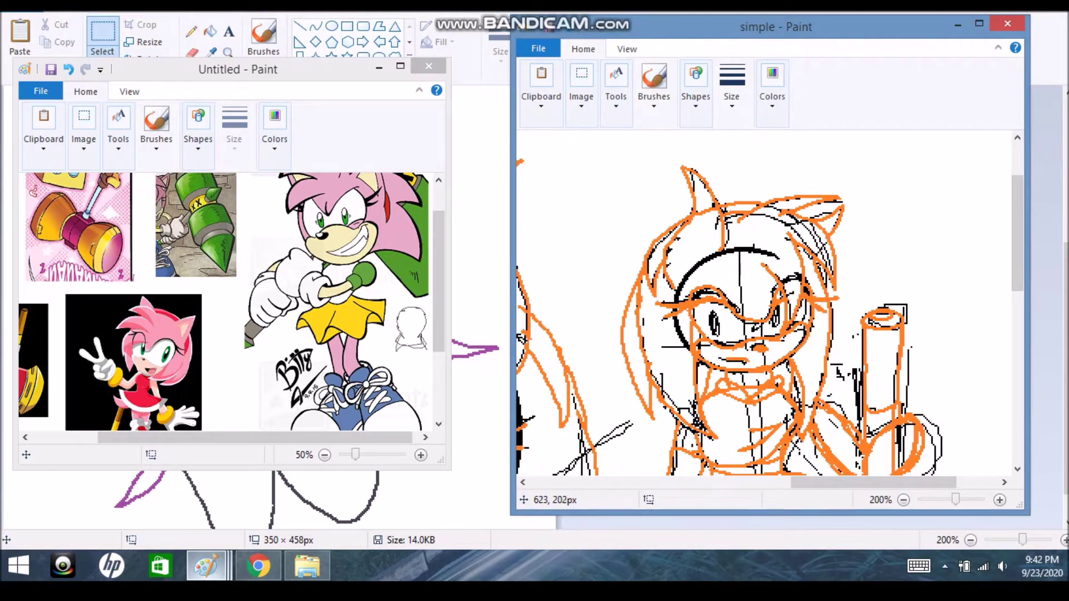
- Trace the left character's eyelids and nose in orange
{"action": "scroll", "coordinate": [763, 304], "scroll_direction": "down", "scroll_amount": 1}
{"action": "scroll", "coordinate": [763, 303], "scroll_direction": "left", "scroll_amount": 3}
{"action": "scroll", "coordinate": [763, 303], "scroll_direction": "up", "scroll_amount": 1}
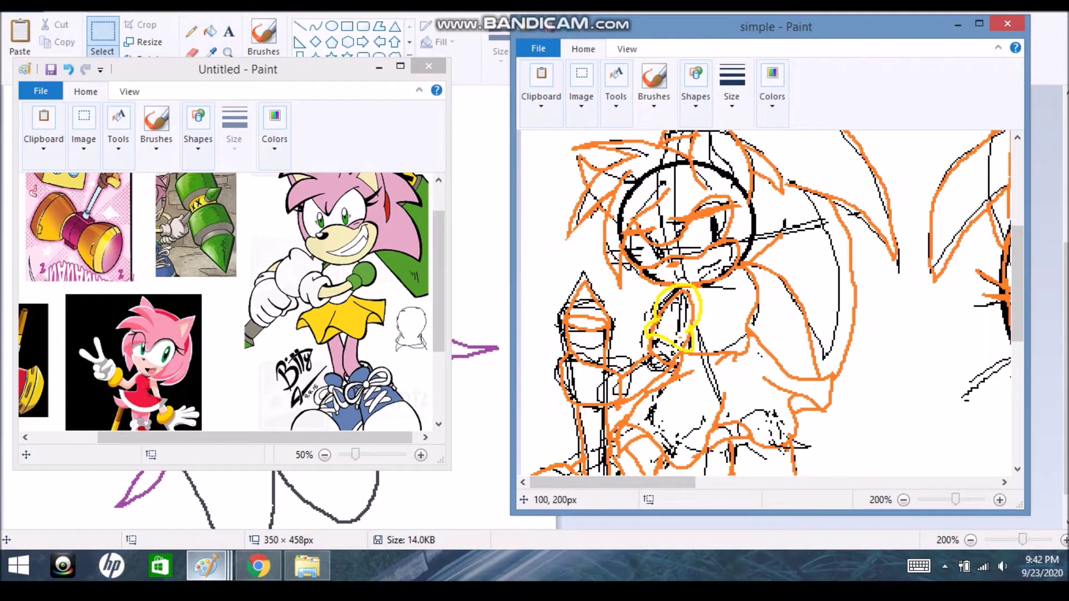
{"action": "scroll", "coordinate": [764, 309], "scroll_direction": "right", "scroll_amount": 3}
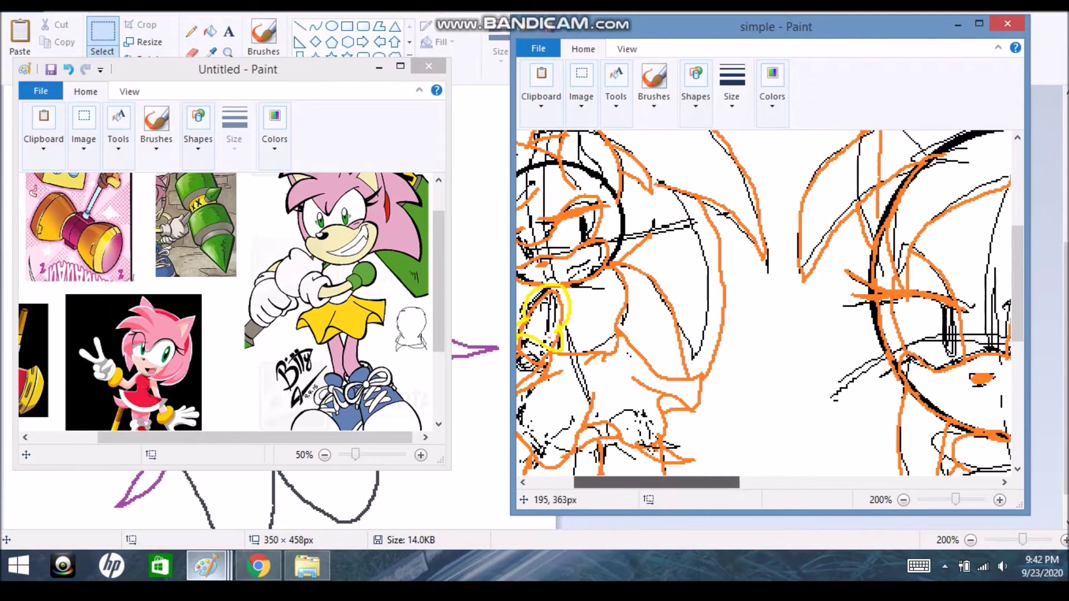
{"action": "scroll", "coordinate": [764, 309], "scroll_direction": "down", "scroll_amount": 1}
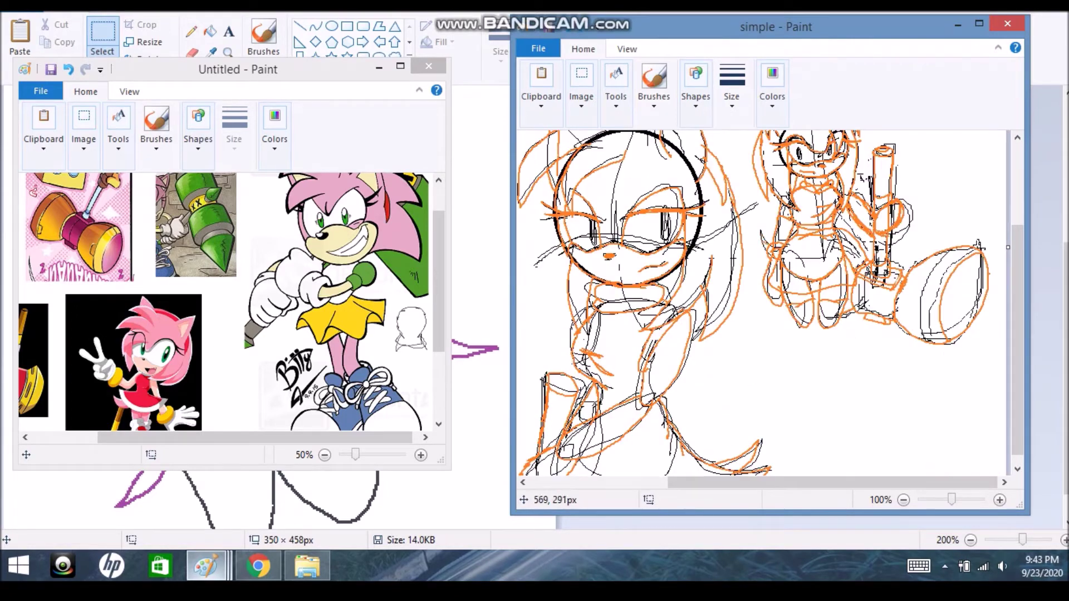
- Maximize the drawing's window and prepare the eraser with black as Color 1 and gray as Color 2
{"action": "left_click", "coordinate": [978, 24]}
{"action": "left_click", "coordinate": [264, 53]}
{"action": "scroll", "coordinate": [96, 151], "scroll_direction": "up", "scroll_amount": 2}
{"action": "left_click", "coordinate": [192, 54]}
{"action": "scroll", "coordinate": [96, 151], "scroll_direction": "down", "scroll_amount": 2}
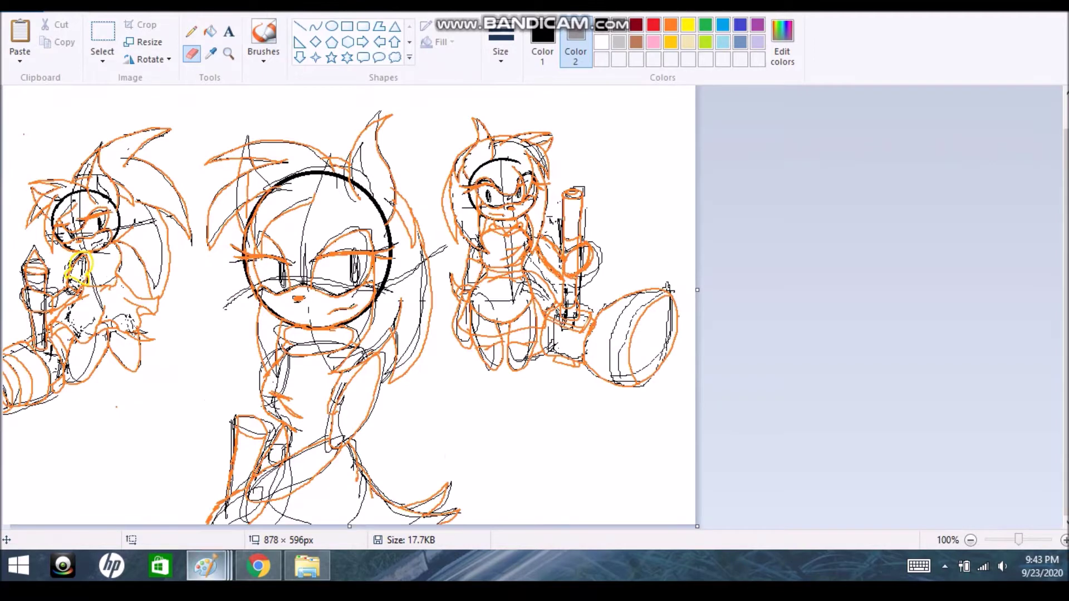
{"action": "left_click", "coordinate": [102, 34]}
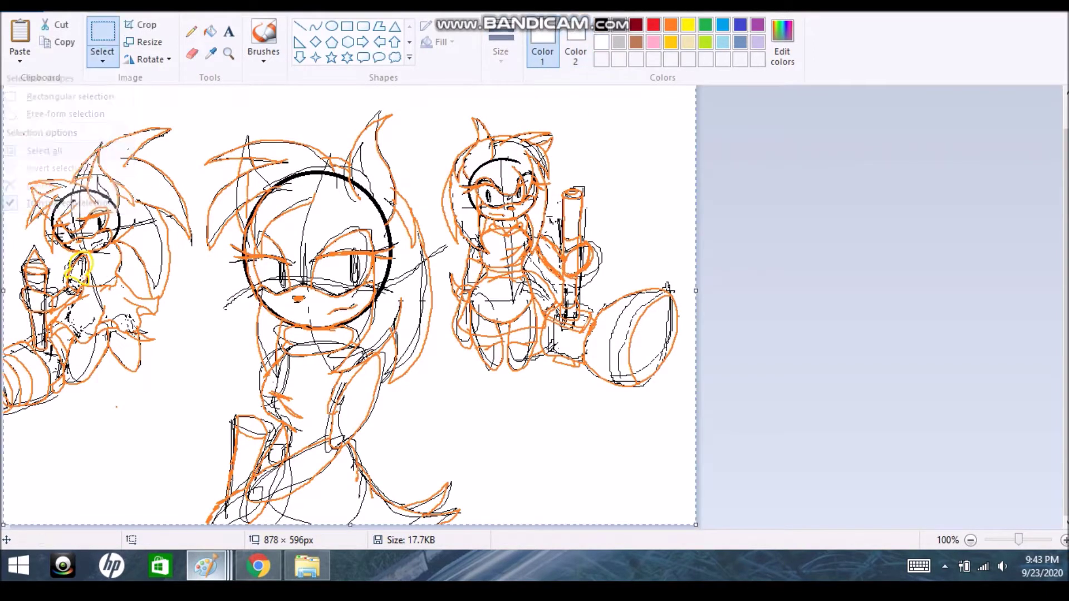
{"action": "right_click", "coordinate": [206, 566]}
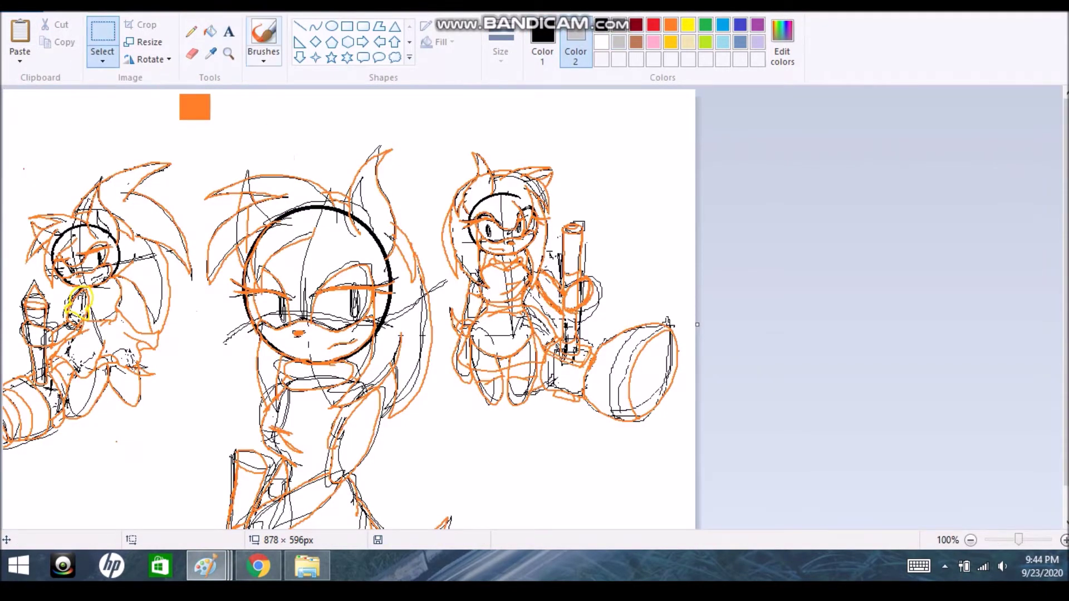
- Recolor the left character's black sketch lines gray with the eraser, keeping the orange outlines
{"action": "right_click", "coordinate": [70, 176]}
{"action": "scroll", "coordinate": [138, 324], "scroll_direction": "up", "scroll_amount": 1}
{"action": "mouse_move", "coordinate": [138, 325]}
{"action": "left_mouse_down"}
{"action": "mouse_move", "coordinate": [311, 470]}
{"action": "mouse_move", "coordinate": [313, 501]}
{"action": "left_mouse_up"}
{"action": "scroll", "coordinate": [1003, 213], "scroll_direction": "down", "scroll_amount": 5}
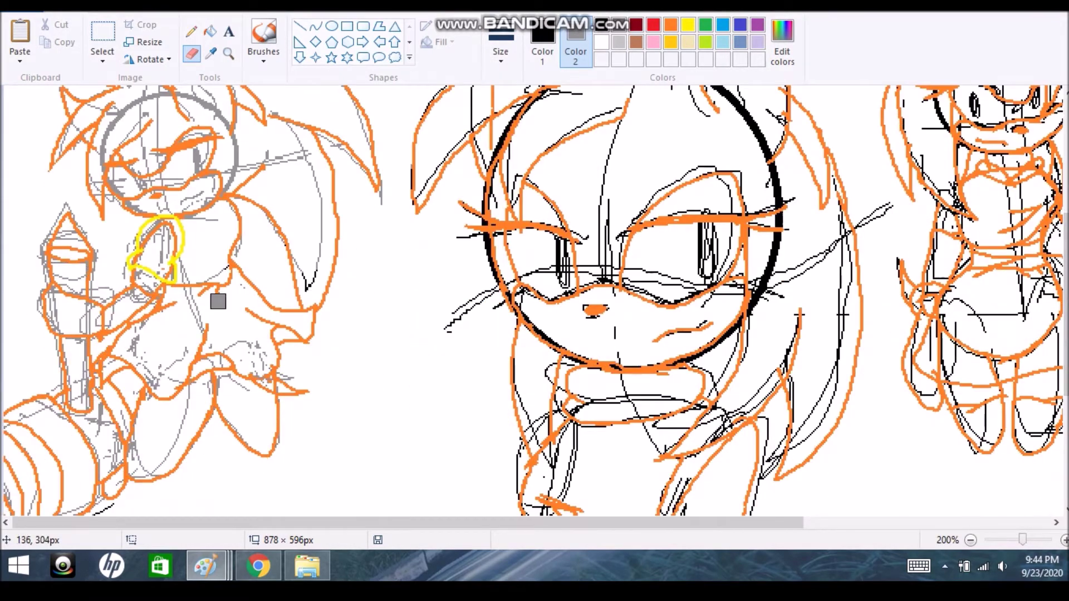
- Recolor all of the center character's black sketch lines gray with the color-replacing eraser
{"action": "scroll", "coordinate": [967, 358], "scroll_direction": "down", "scroll_amount": 2}
{"action": "mouse_move", "coordinate": [548, 384]}
{"action": "left_mouse_down"}
{"action": "mouse_move", "coordinate": [606, 484]}
{"action": "mouse_move", "coordinate": [773, 324]}
{"action": "mouse_move", "coordinate": [820, 191]}
{"action": "mouse_move", "coordinate": [633, 245]}
{"action": "mouse_move", "coordinate": [573, 191]}
{"action": "left_mouse_up"}
{"action": "scroll", "coordinate": [573, 191], "scroll_direction": "down", "scroll_amount": 2}
{"action": "left_click_drag", "start_coordinate": [534, 490], "coordinate": [909, 494]}
{"action": "scroll", "coordinate": [909, 494], "scroll_direction": "up", "scroll_amount": 6}
{"action": "mouse_move", "coordinate": [791, 245]}
{"action": "left_mouse_down"}
{"action": "mouse_move", "coordinate": [711, 352]}
{"action": "mouse_move", "coordinate": [637, 256]}
{"action": "left_mouse_up"}
{"action": "scroll", "coordinate": [637, 255], "scroll_direction": "up", "scroll_amount": 2}
{"action": "mouse_move", "coordinate": [783, 347]}
{"action": "left_mouse_down"}
{"action": "mouse_move", "coordinate": [718, 239]}
{"action": "mouse_move", "coordinate": [627, 264]}
{"action": "left_mouse_up"}
{"action": "left_click_drag", "start_coordinate": [468, 316], "coordinate": [594, 432]}
- Recolor the black sketch lines of the right character and its hammer gray
{"action": "scroll", "coordinate": [854, 379], "scroll_direction": "right", "scroll_amount": 5}
{"action": "scroll", "coordinate": [854, 379], "scroll_direction": "down", "scroll_amount": 5}
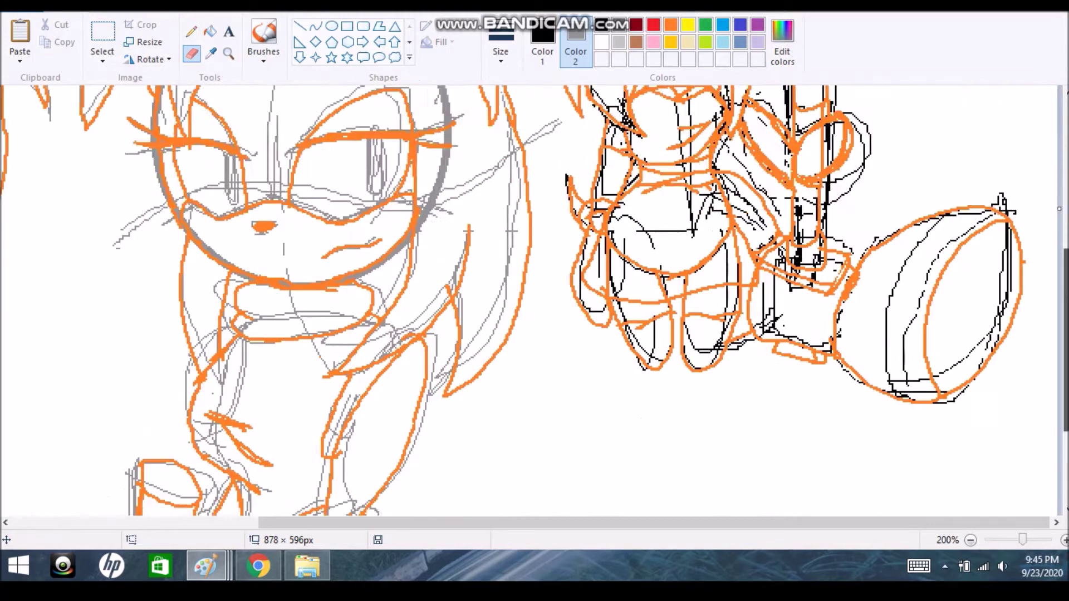
{"action": "scroll", "coordinate": [553, 230], "scroll_direction": "up", "scroll_amount": 5}
{"action": "mouse_move", "coordinate": [554, 229]}
{"action": "left_mouse_down"}
{"action": "mouse_move", "coordinate": [689, 241]}
{"action": "mouse_move", "coordinate": [744, 179]}
{"action": "mouse_move", "coordinate": [601, 477]}
{"action": "mouse_move", "coordinate": [798, 438]}
{"action": "mouse_move", "coordinate": [1002, 478]}
{"action": "left_mouse_up"}
{"action": "scroll", "coordinate": [1002, 477], "scroll_direction": "down", "scroll_amount": 5}
{"action": "mouse_move", "coordinate": [728, 215]}
{"action": "left_mouse_down"}
{"action": "mouse_move", "coordinate": [740, 286]}
{"action": "mouse_move", "coordinate": [1037, 274]}
{"action": "mouse_move", "coordinate": [891, 301]}
{"action": "left_mouse_up"}
{"action": "scroll", "coordinate": [891, 300], "scroll_direction": "up", "scroll_amount": 5}
{"action": "scroll", "coordinate": [891, 301], "scroll_direction": "down", "scroll_amount": 1}
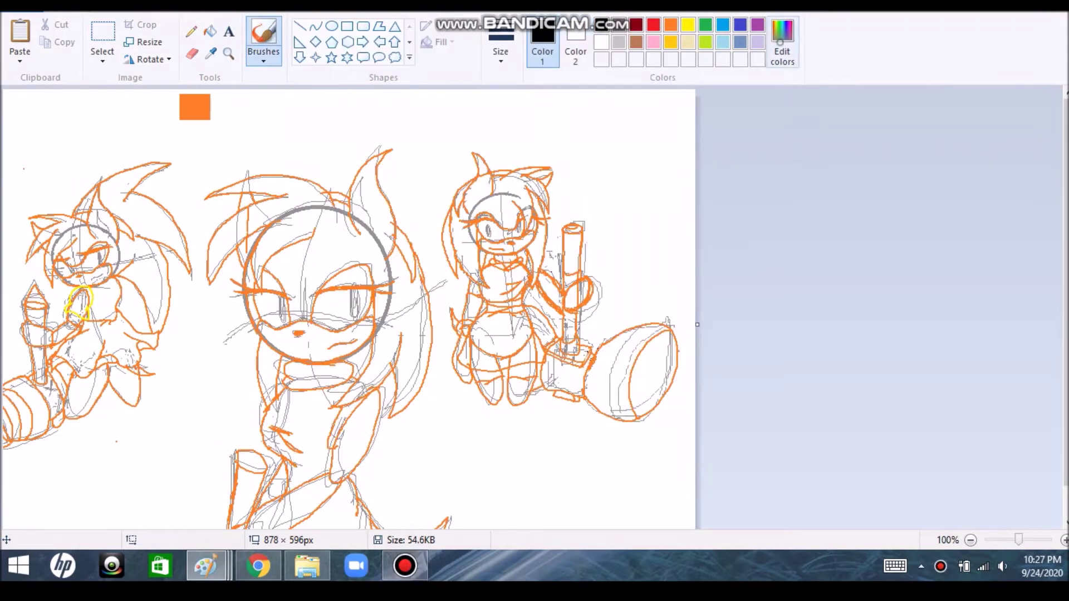
{"action": "scroll", "coordinate": [162, 501], "scroll_direction": "up", "scroll_amount": 1}
{"action": "scroll", "coordinate": [891, 440], "scroll_direction": "down", "scroll_amount": 5}
{"action": "left_click_drag", "start_coordinate": [513, 239], "coordinate": [616, 299]}
{"action": "left_click_drag", "start_coordinate": [565, 268], "coordinate": [529, 290]}
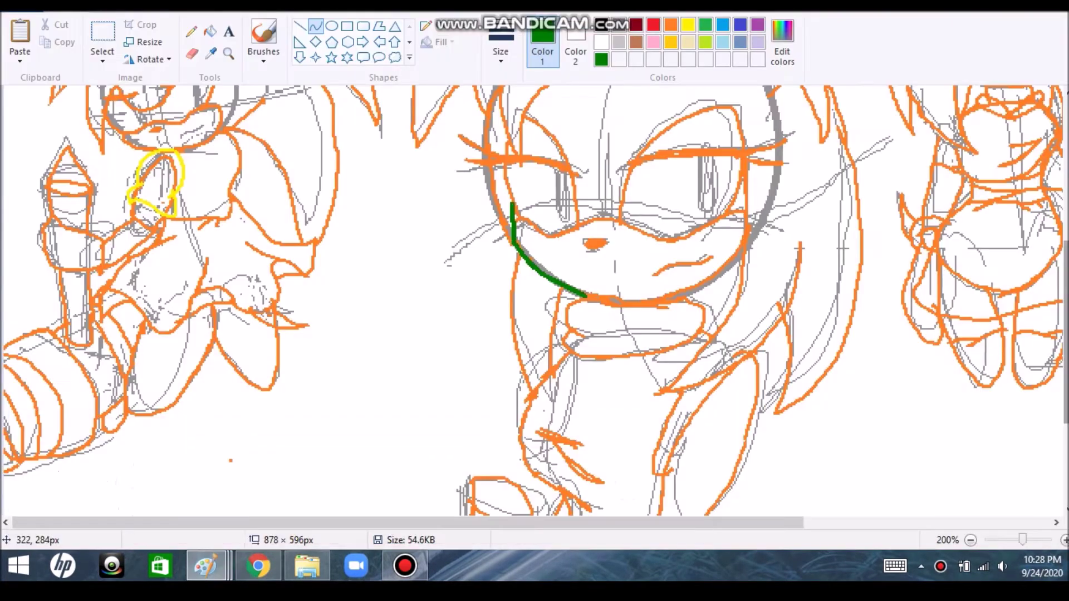
{"action": "key", "text": "ctrl+z"}
{"action": "left_click_drag", "start_coordinate": [494, 219], "coordinate": [589, 293]}
{"action": "key", "text": "ctrl+z"}
- Trace the wavy upper edge and the lower curve of the center character's muzzle with green curves
{"action": "scroll", "coordinate": [666, 331], "scroll_direction": "up", "scroll_amount": 1}
{"action": "left_click_drag", "start_coordinate": [530, 310], "coordinate": [696, 316]}
{"action": "mouse_move", "coordinate": [613, 313]}
{"action": "left_mouse_down"}
{"action": "mouse_move", "coordinate": [607, 276]}
{"action": "mouse_move", "coordinate": [749, 278]}
{"action": "left_mouse_up"}
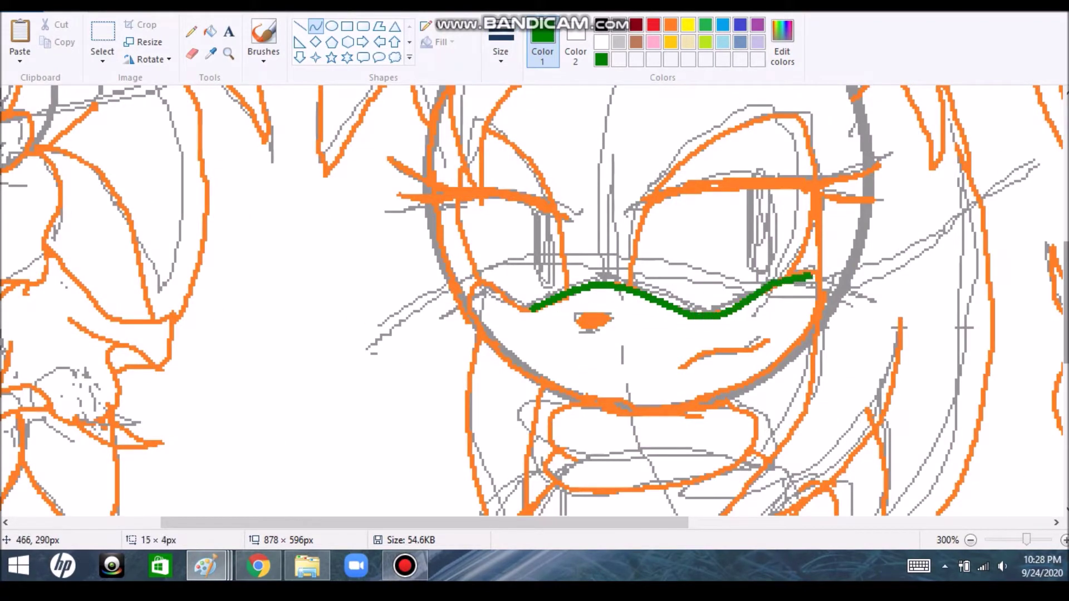
{"action": "mouse_move", "coordinate": [472, 290]}
{"action": "left_mouse_down"}
{"action": "mouse_move", "coordinate": [512, 359]}
{"action": "mouse_move", "coordinate": [548, 392]}
{"action": "mouse_move", "coordinate": [704, 413]}
{"action": "left_mouse_up"}
- Outline the center character's collar and the remaining side of the jaw in green
{"action": "mouse_move", "coordinate": [584, 410]}
{"action": "left_mouse_down"}
{"action": "mouse_move", "coordinate": [548, 418]}
{"action": "mouse_move", "coordinate": [562, 462]}
{"action": "mouse_move", "coordinate": [715, 471]}
{"action": "left_mouse_up"}
{"action": "left_click_drag", "start_coordinate": [640, 470], "coordinate": [579, 493]}
{"action": "left_click_drag", "start_coordinate": [713, 470], "coordinate": [794, 346]}
- Trace the outer shoulder, chest and waist line on the handle side of the center character's torso in green
{"action": "scroll", "coordinate": [801, 334], "scroll_direction": "down", "scroll_amount": 1}
{"action": "scroll", "coordinate": [534, 301], "scroll_direction": "right", "scroll_amount": 3}
{"action": "scroll", "coordinate": [535, 301], "scroll_direction": "down", "scroll_amount": 5}
{"action": "mouse_move", "coordinate": [367, 244]}
{"action": "left_mouse_down"}
{"action": "mouse_move", "coordinate": [326, 330]}
{"action": "mouse_move", "coordinate": [356, 378]}
{"action": "mouse_move", "coordinate": [372, 456]}
{"action": "left_mouse_up"}
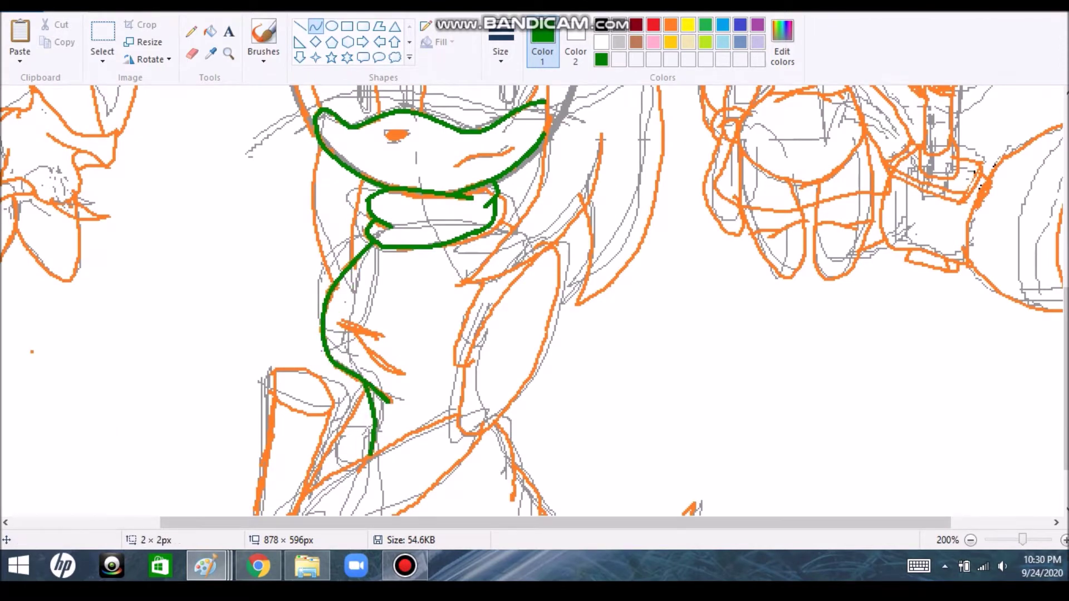
- Redraw the round cuff of the center character's lowered hand in orange at the base of the hammer handle
{"action": "scroll", "coordinate": [535, 300], "scroll_direction": "up", "scroll_amount": 1}
{"action": "mouse_move", "coordinate": [479, 434]}
{"action": "left_mouse_down"}
{"action": "mouse_move", "coordinate": [474, 390]}
{"action": "mouse_move", "coordinate": [534, 440]}
{"action": "mouse_move", "coordinate": [471, 440]}
{"action": "left_mouse_up"}
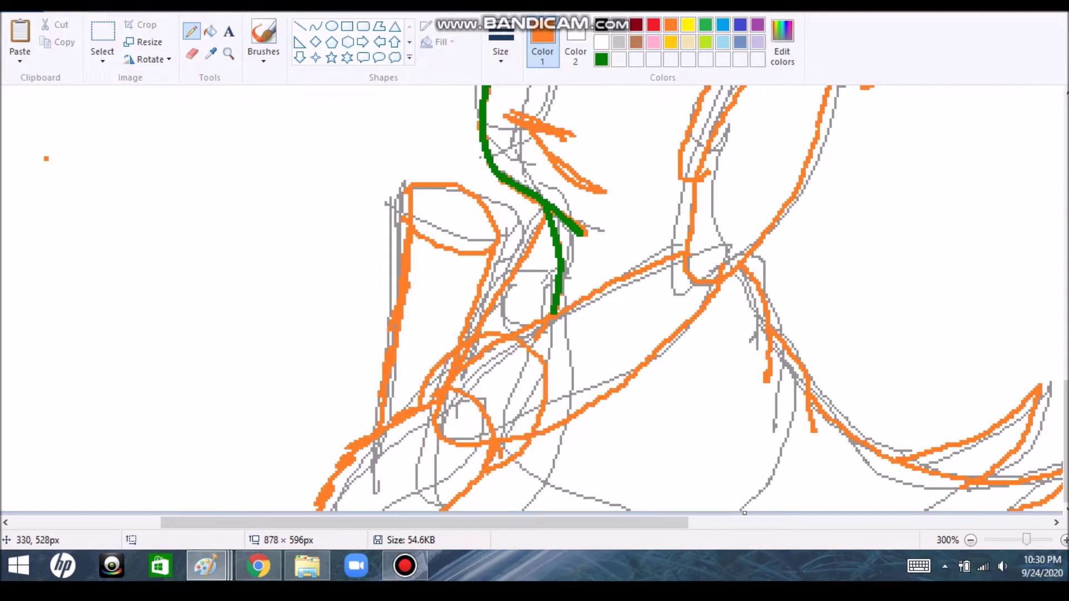
{"action": "left_click", "coordinate": [211, 32]}
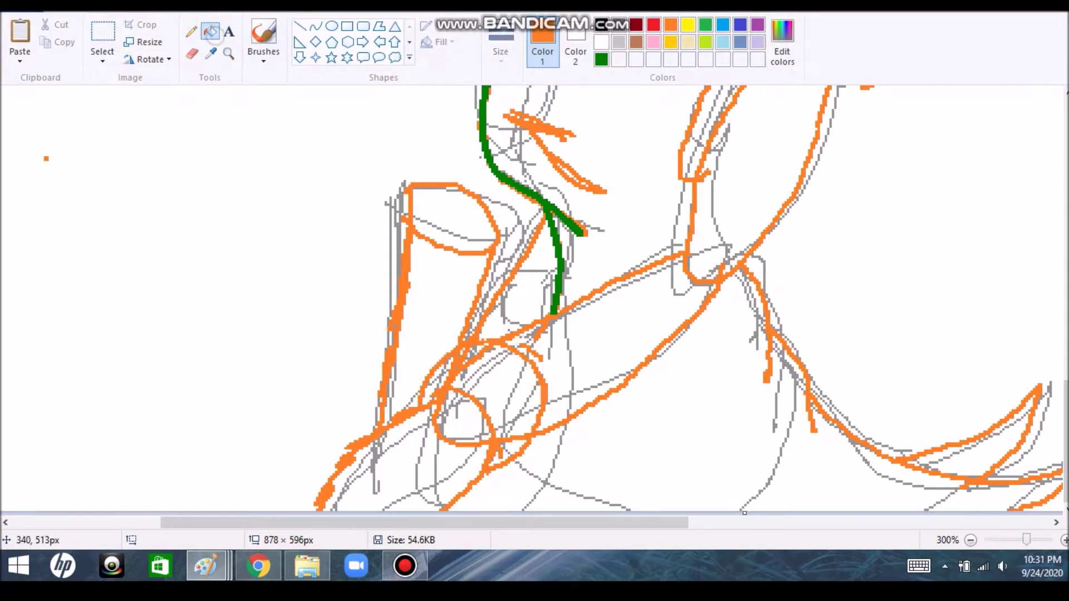
{"action": "left_click", "coordinate": [556, 267]}
- Trace the center character's lowered hand and its round cuff with green curves
{"action": "left_click_drag", "start_coordinate": [386, 422], "coordinate": [318, 508]}
{"action": "key", "text": "alt+Tab"}
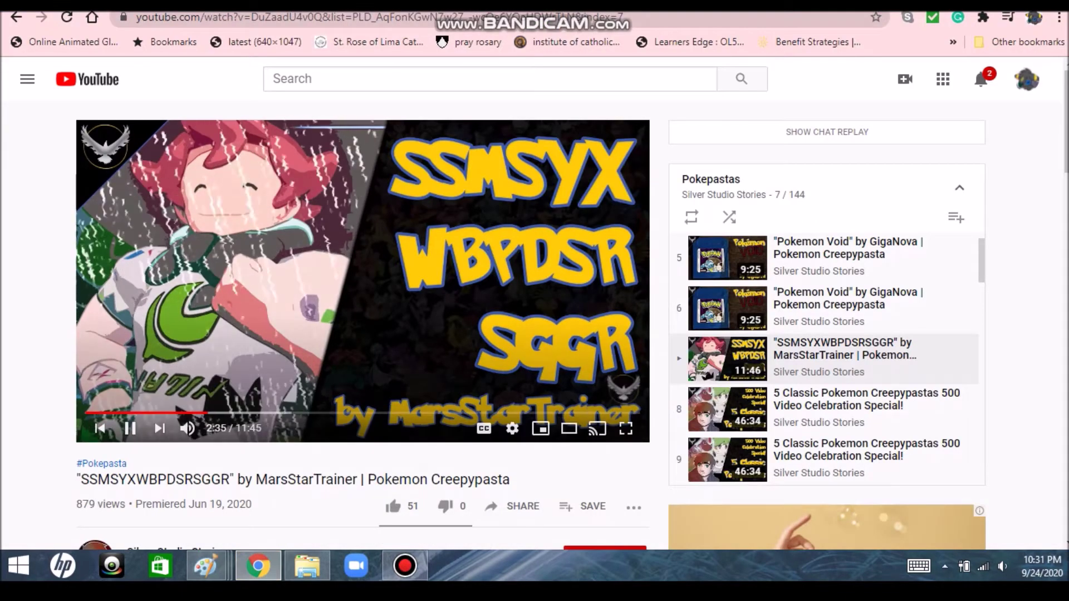
{"action": "key", "text": "alt+Tab"}
{"action": "mouse_move", "coordinate": [437, 391]}
{"action": "left_mouse_down"}
{"action": "mouse_move", "coordinate": [500, 452]}
{"action": "mouse_move", "coordinate": [583, 362]}
{"action": "mouse_move", "coordinate": [511, 407]}
{"action": "mouse_move", "coordinate": [491, 371]}
{"action": "mouse_move", "coordinate": [478, 372]}
{"action": "left_mouse_up"}
- Trace the forearm's lower edge and both sides of the upper arm of the center character in green
{"action": "left_click_drag", "start_coordinate": [720, 280], "coordinate": [536, 429]}
{"action": "scroll", "coordinate": [534, 301], "scroll_direction": "up", "scroll_amount": 3}
{"action": "mouse_move", "coordinate": [825, 163]}
{"action": "left_mouse_down"}
{"action": "mouse_move", "coordinate": [801, 337]}
{"action": "mouse_move", "coordinate": [841, 229]}
{"action": "mouse_move", "coordinate": [791, 361]}
{"action": "mouse_move", "coordinate": [723, 443]}
{"action": "left_mouse_up"}
{"action": "left_click_drag", "start_coordinate": [796, 184], "coordinate": [682, 434]}
{"action": "left_click_drag", "start_coordinate": [682, 390], "coordinate": [686, 343]}
- Trace the forearm's upper edge from cuff to elbow in green, undoing a bad segment and redrawing it
{"action": "scroll", "coordinate": [685, 342], "scroll_direction": "down", "scroll_amount": 3}
{"action": "left_click_drag", "start_coordinate": [498, 346], "coordinate": [682, 257]}
{"action": "left_click_drag", "start_coordinate": [590, 301], "coordinate": [657, 283]}
{"action": "key", "text": "ctrl+z"}
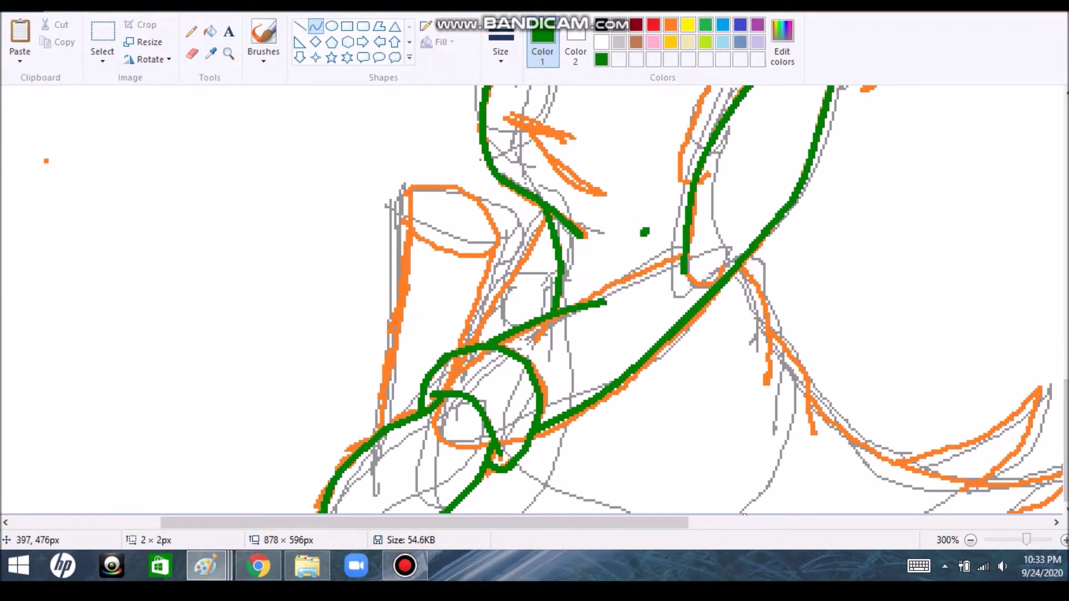
{"action": "left_click", "coordinate": [192, 53]}
{"action": "scroll", "coordinate": [1002, 274], "scroll_direction": "up", "scroll_amount": 1}
{"action": "left_click", "coordinate": [315, 26]}
{"action": "left_click_drag", "start_coordinate": [602, 365], "coordinate": [681, 303]}
- Outline the center character's hammer handle, its rounded end and the slanted line beside it in green
{"action": "scroll", "coordinate": [775, 321], "scroll_direction": "down", "scroll_amount": 1}
{"action": "left_click_drag", "start_coordinate": [380, 427], "coordinate": [410, 234]}
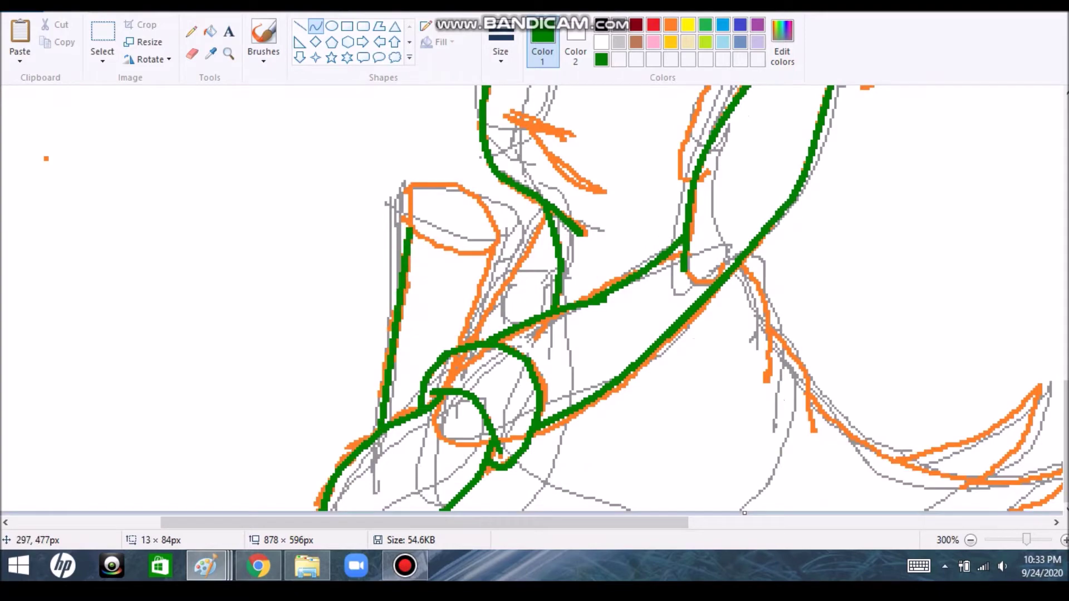
{"action": "mouse_move", "coordinate": [494, 249]}
{"action": "left_mouse_down"}
{"action": "mouse_move", "coordinate": [477, 198]}
{"action": "mouse_move", "coordinate": [410, 192]}
{"action": "left_mouse_up"}
{"action": "left_click", "coordinate": [410, 223]}
{"action": "left_click_drag", "start_coordinate": [495, 249], "coordinate": [460, 342]}
{"action": "left_click_drag", "start_coordinate": [549, 214], "coordinate": [482, 320]}
{"action": "key", "text": "alt+Tab"}
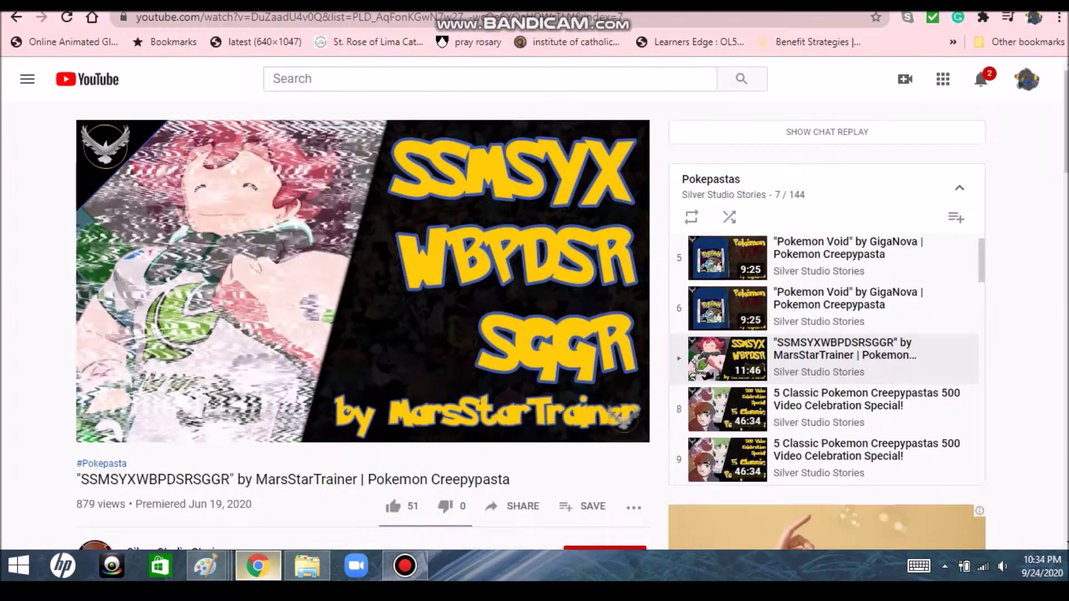
{"action": "key", "text": "alt+Tab"}
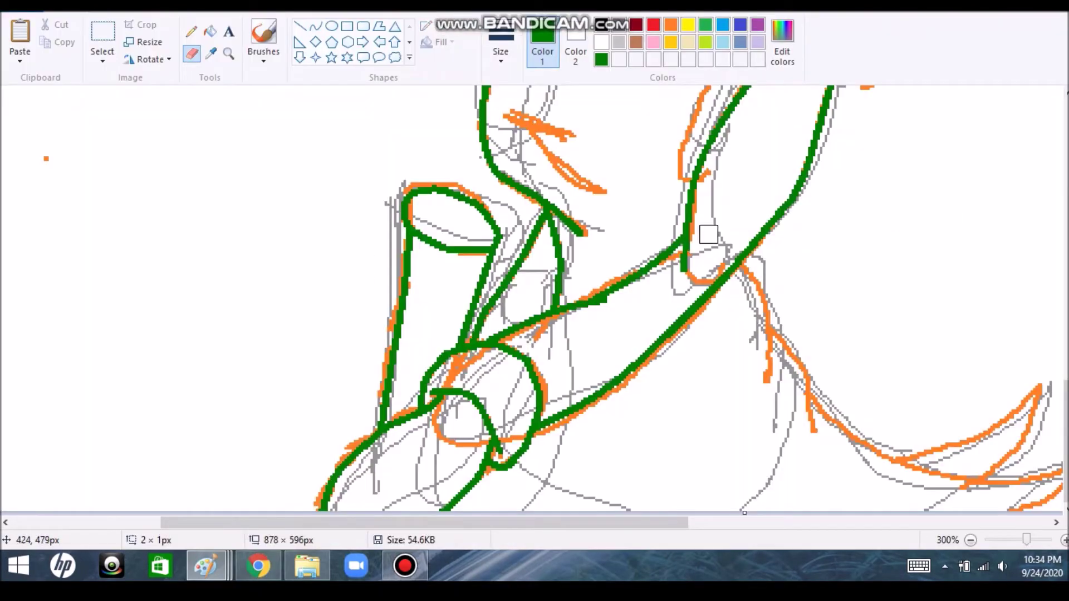
- Trace the center character's hip and the flared, pointed ends of the skirt in green
{"action": "scroll", "coordinate": [548, 388], "scroll_direction": "down", "scroll_amount": 1}
{"action": "left_click_drag", "start_coordinate": [494, 345], "coordinate": [512, 427]}
{"action": "mouse_move", "coordinate": [511, 390]}
{"action": "left_mouse_down"}
{"action": "mouse_move", "coordinate": [554, 462]}
{"action": "mouse_move", "coordinate": [654, 491]}
{"action": "left_mouse_up"}
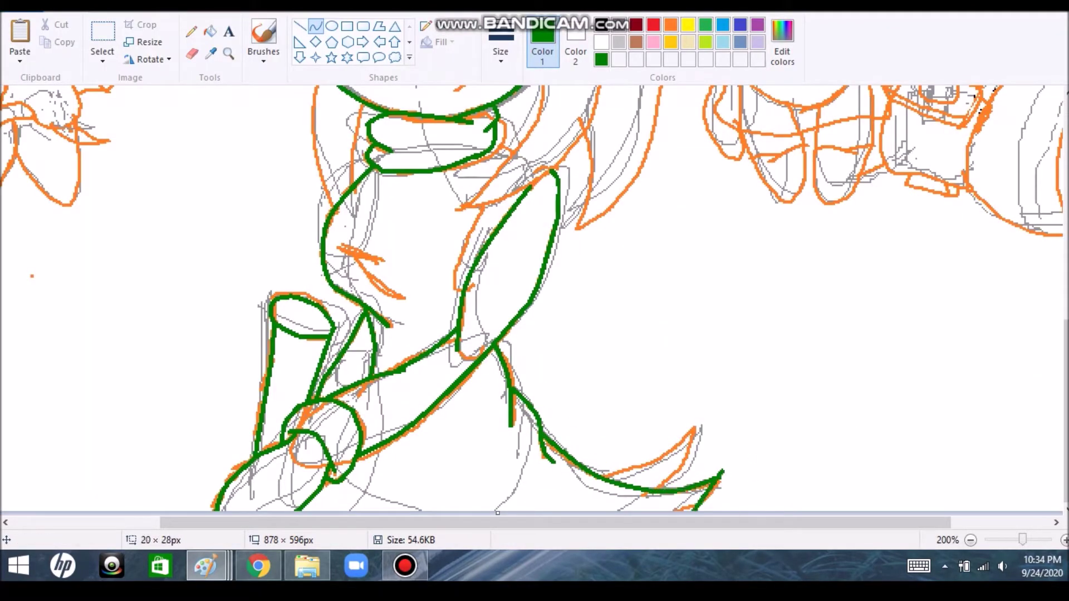
{"action": "mouse_move", "coordinate": [681, 428]}
{"action": "left_mouse_down"}
{"action": "mouse_move", "coordinate": [608, 480]}
{"action": "mouse_move", "coordinate": [662, 484]}
{"action": "left_mouse_up"}
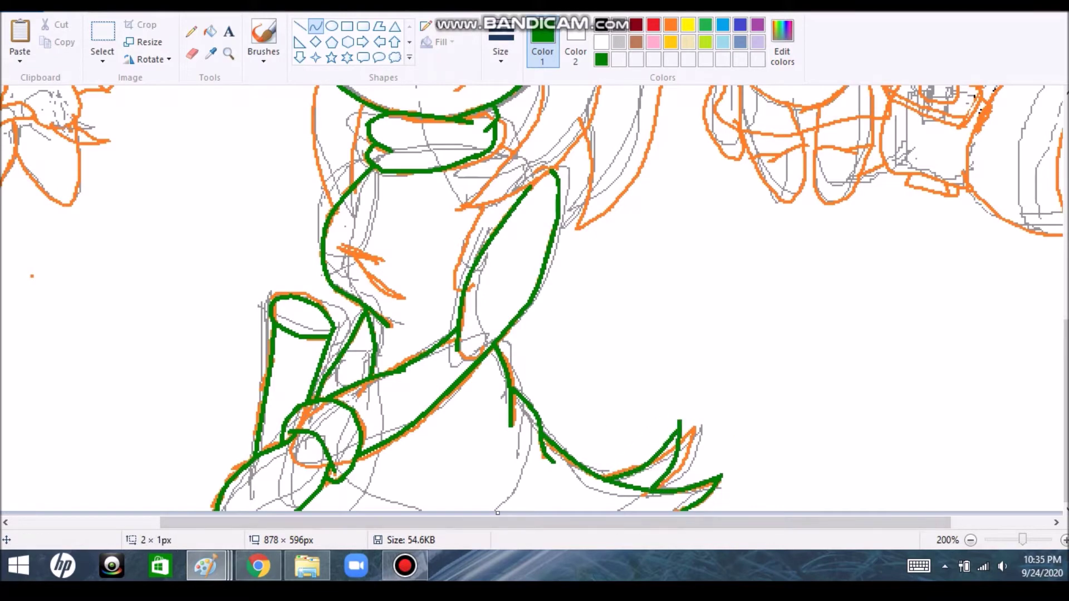
- Draw purple lines along the center character's forearm, with a sharper bend at the elbow, to reshape the arm
{"action": "scroll", "coordinate": [836, 388], "scroll_direction": "up", "scroll_amount": 4}
{"action": "scroll", "coordinate": [534, 301], "scroll_direction": "down", "scroll_amount": 1}
{"action": "scroll", "coordinate": [534, 301], "scroll_direction": "up", "scroll_amount": 2}
{"action": "scroll", "coordinate": [535, 301], "scroll_direction": "down", "scroll_amount": 4}
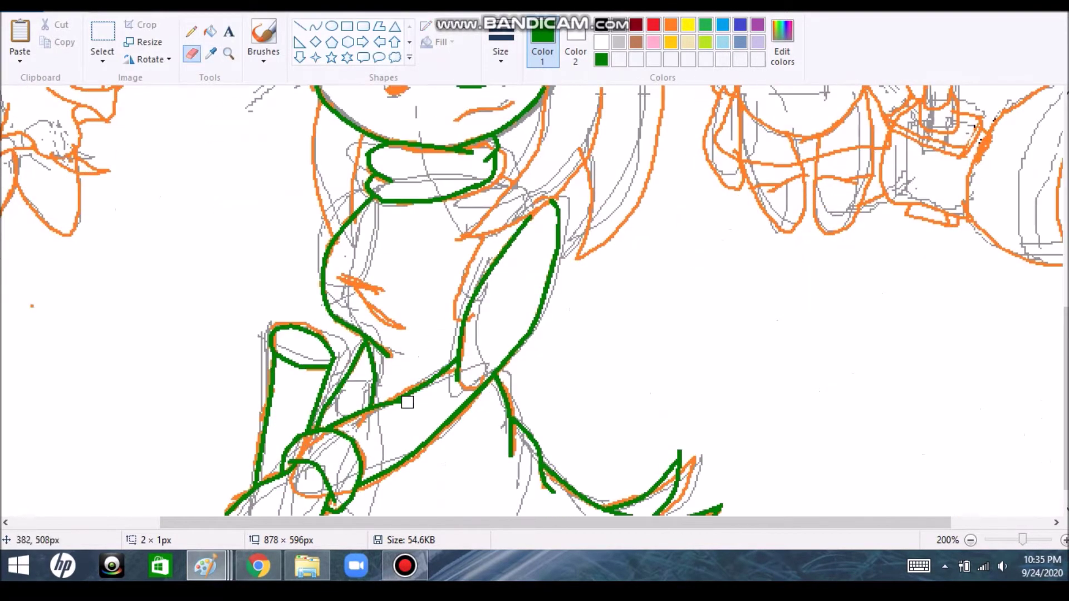
{"action": "left_click_drag", "start_coordinate": [455, 372], "coordinate": [392, 401]}
{"action": "left_click", "coordinate": [757, 24]}
{"action": "left_click_drag", "start_coordinate": [392, 482], "coordinate": [517, 345]}
{"action": "left_click_drag", "start_coordinate": [438, 414], "coordinate": [467, 435]}
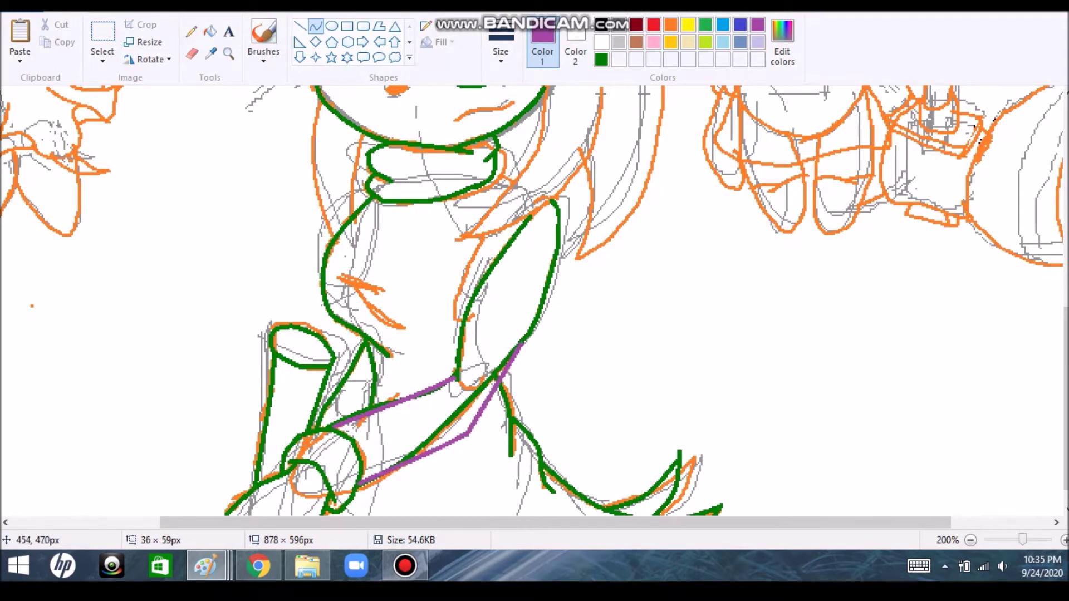
- Remove the old green line of the forearm's lower edge around the new purple outline
{"action": "left_click", "coordinate": [191, 32]}
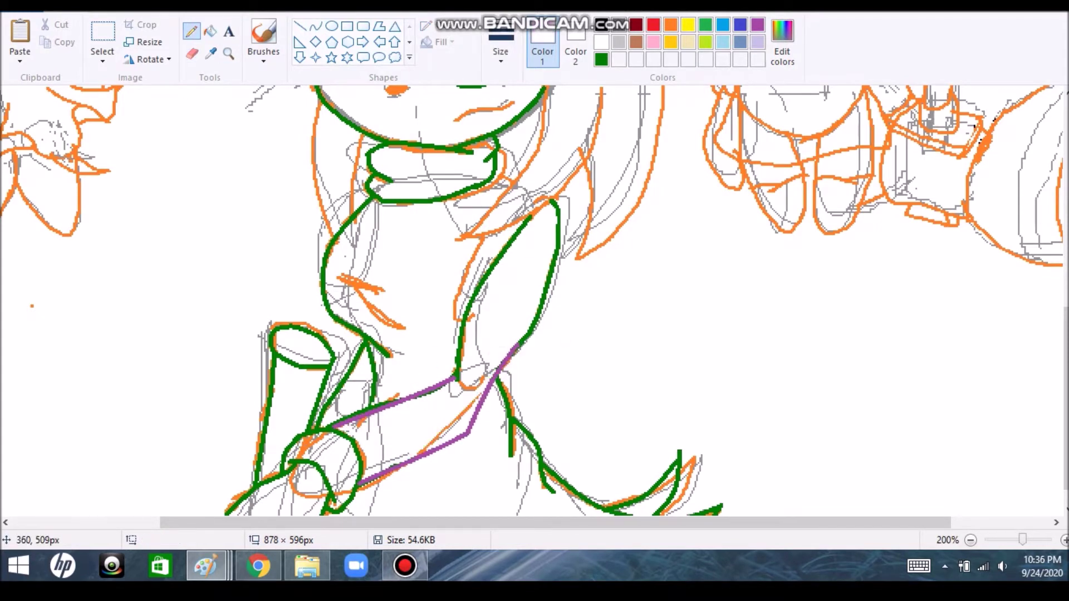
{"action": "left_click", "coordinate": [210, 31]}
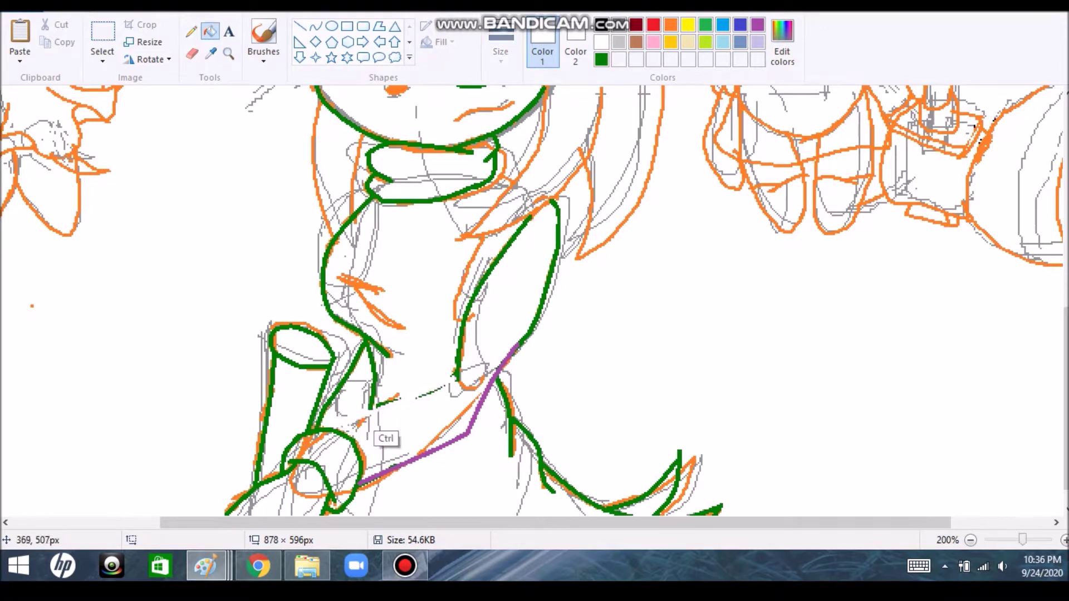
{"action": "scroll", "coordinate": [557, 300], "scroll_direction": "down", "scroll_amount": 1}
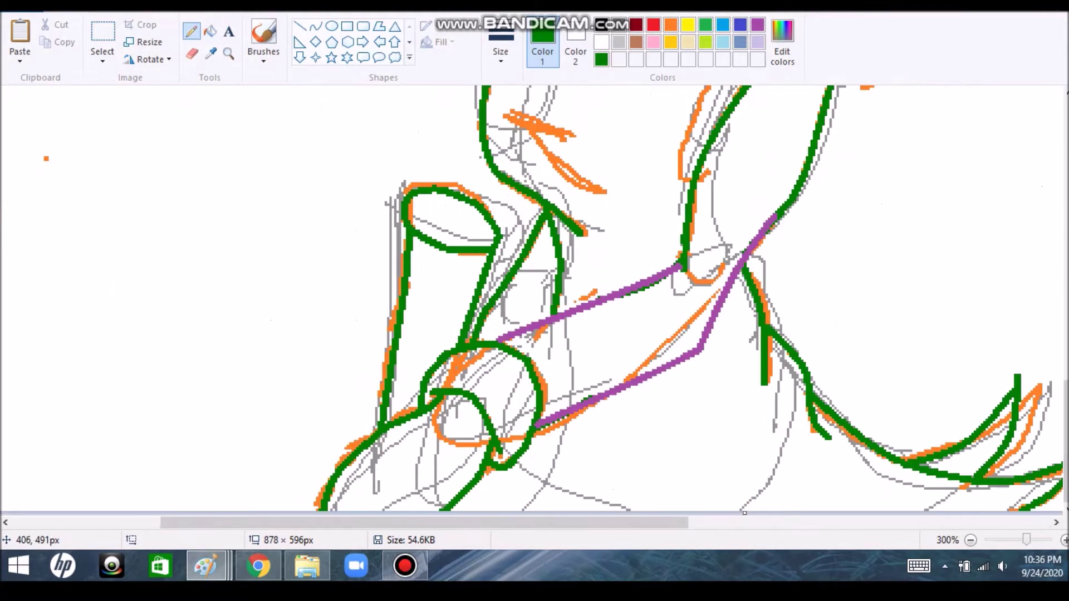
- Trace the outline of the center character's larger eye above the muzzle with green curves
{"action": "scroll", "coordinate": [534, 301], "scroll_direction": "up", "scroll_amount": 5}
{"action": "left_click", "coordinate": [315, 27]}
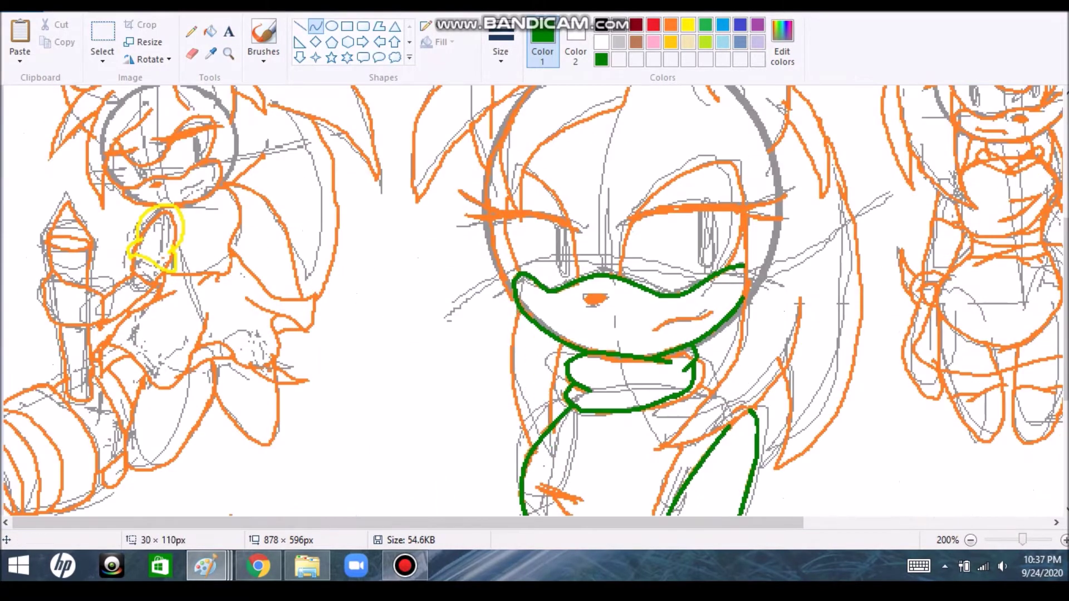
{"action": "scroll", "coordinate": [535, 301], "scroll_direction": "right", "scroll_amount": 3}
{"action": "scroll", "coordinate": [535, 301], "scroll_direction": "up", "scroll_amount": 3}
{"action": "left_click_drag", "start_coordinate": [446, 434], "coordinate": [481, 348]}
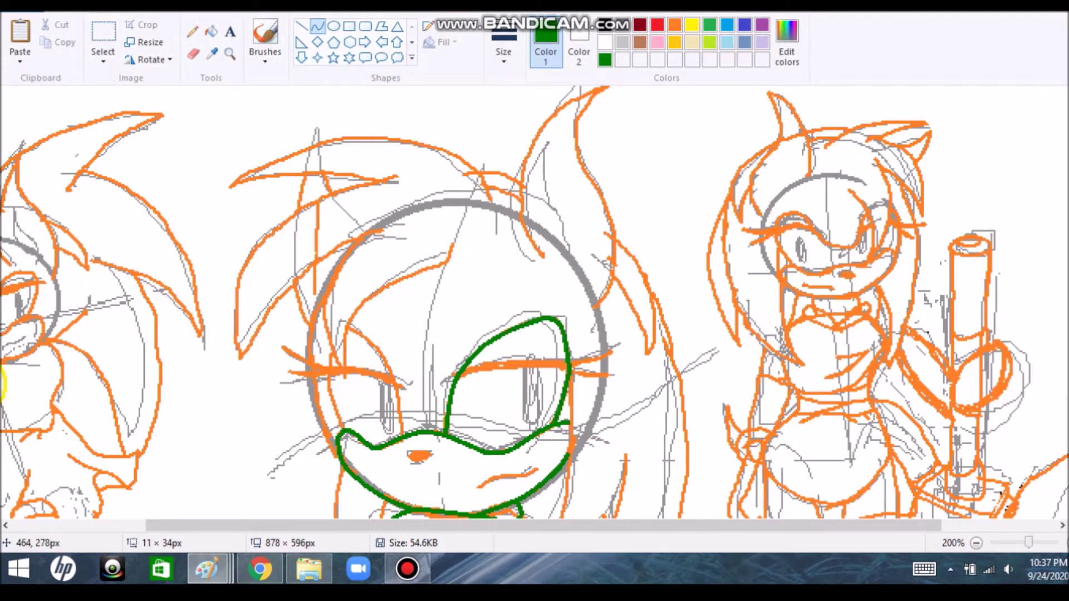
- Trace the two swept hair spikes on the far side of the center character's head with green curves
{"action": "left_click_drag", "start_coordinate": [389, 139], "coordinate": [490, 205]}
{"action": "left_click_drag", "start_coordinate": [440, 172], "coordinate": [458, 143]}
{"action": "mouse_move", "coordinate": [334, 167]}
{"action": "left_mouse_down"}
{"action": "mouse_move", "coordinate": [233, 184]}
{"action": "mouse_move", "coordinate": [339, 129]}
{"action": "left_mouse_up"}
{"action": "left_click_drag", "start_coordinate": [233, 188], "coordinate": [396, 174]}
{"action": "left_click_drag", "start_coordinate": [334, 201], "coordinate": [245, 223]}
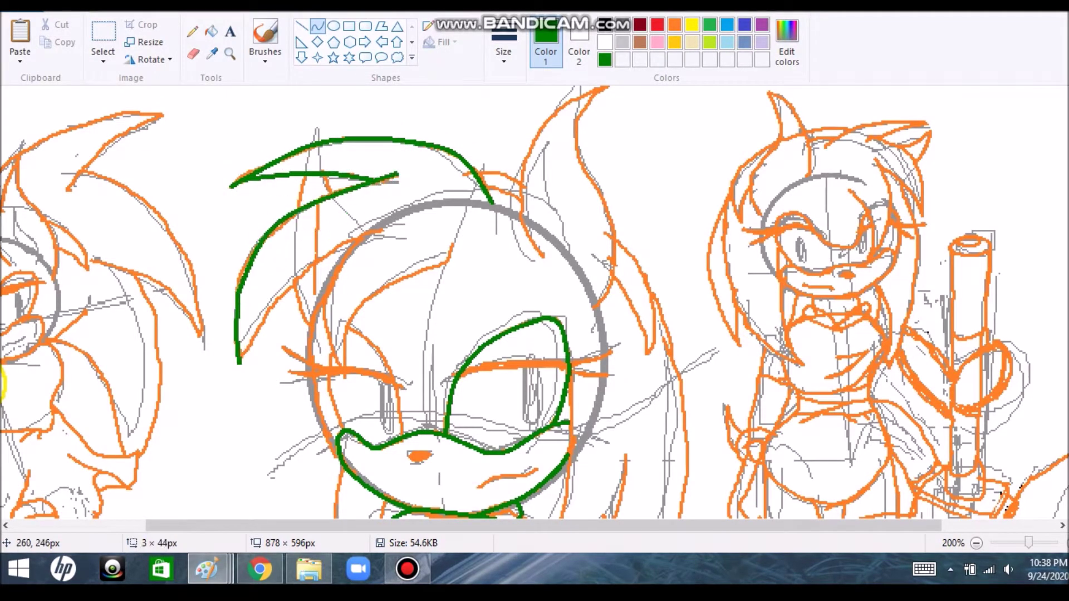
{"action": "left_click_drag", "start_coordinate": [240, 368], "coordinate": [310, 268]}
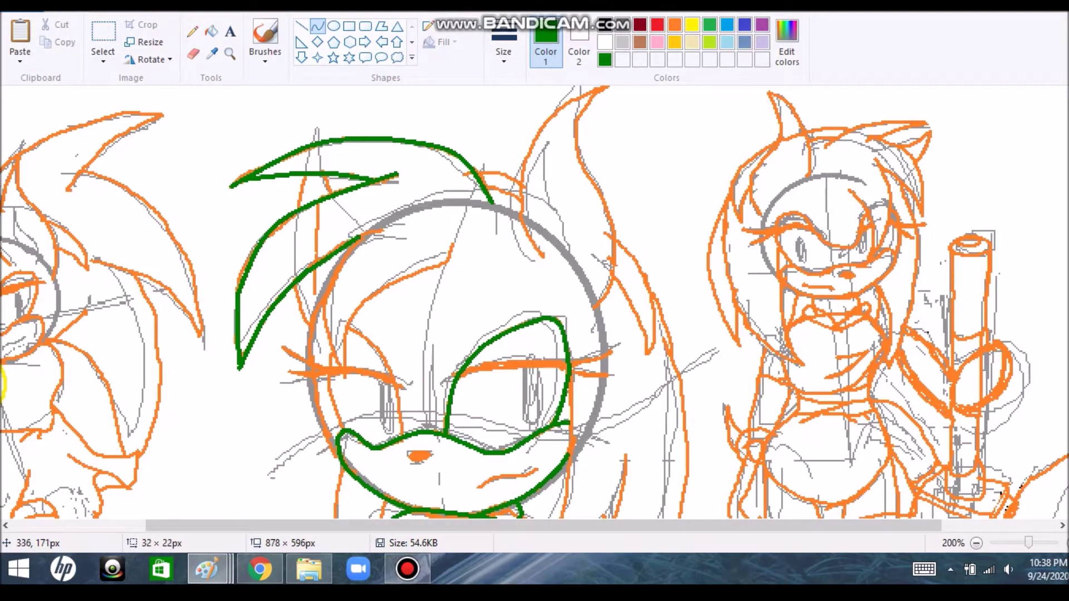
- Trace the center character's pointed bang across the forehead and the cheek edge down to the muzzle in green
{"action": "left_click_drag", "start_coordinate": [360, 237], "coordinate": [356, 239]}
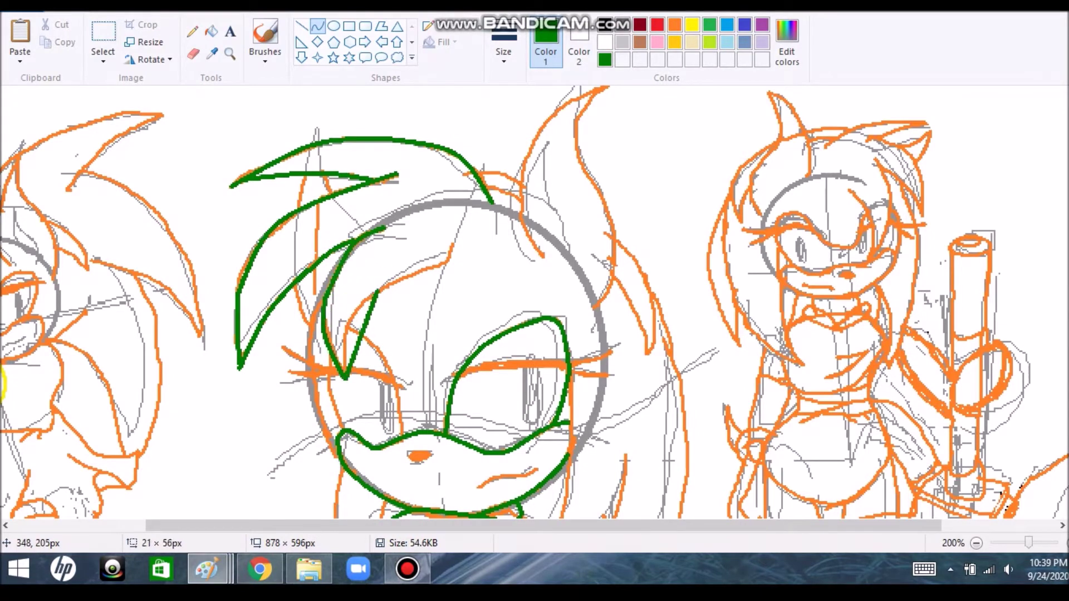
{"action": "left_click_drag", "start_coordinate": [377, 290], "coordinate": [454, 242]}
{"action": "left_click_drag", "start_coordinate": [312, 328], "coordinate": [291, 341]}
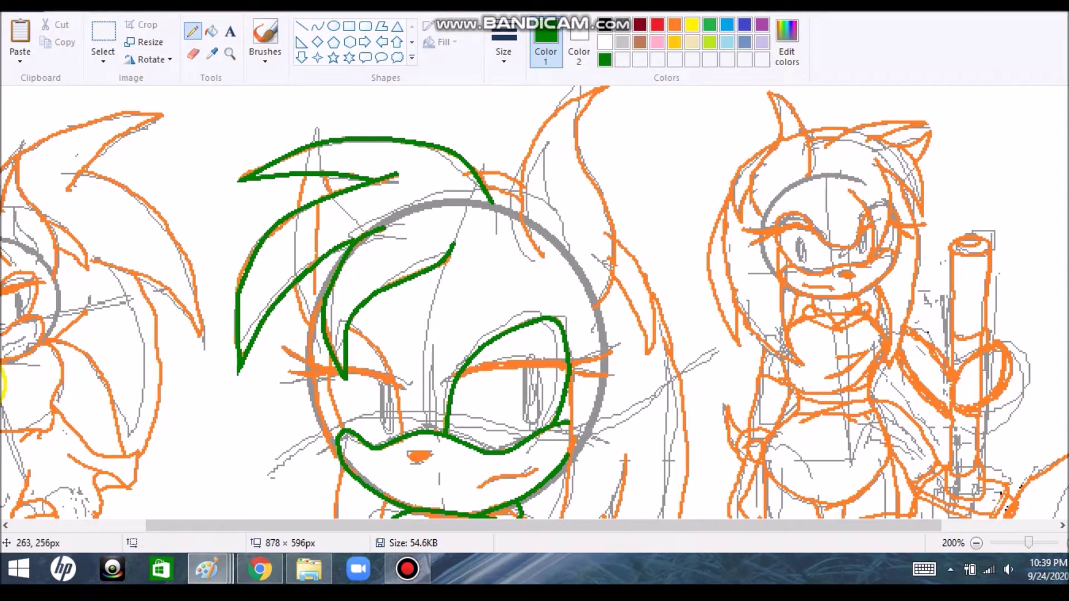
{"action": "left_click_drag", "start_coordinate": [333, 440], "coordinate": [309, 370]}
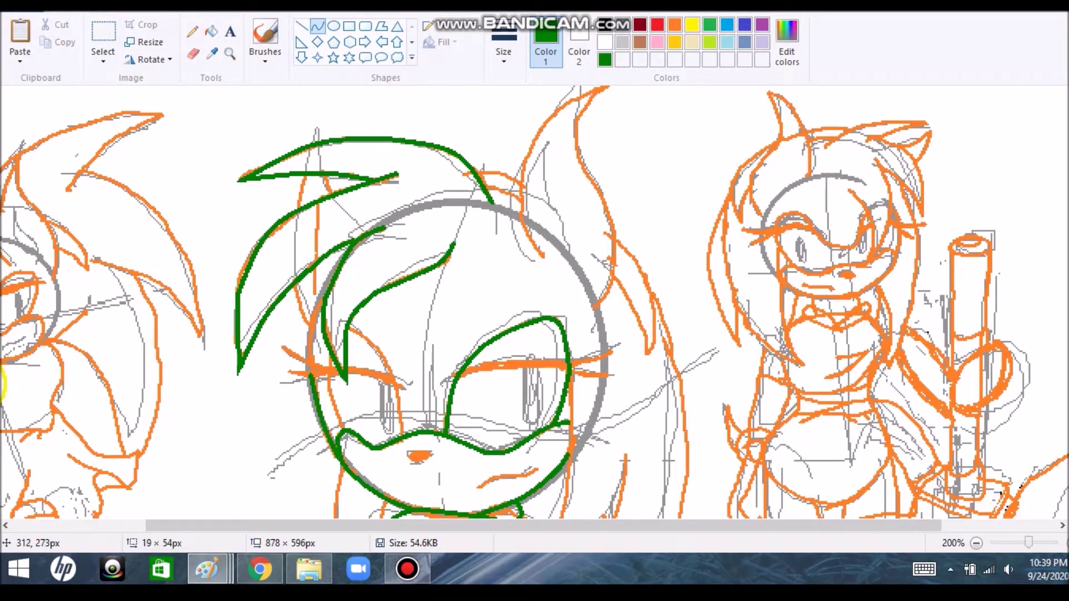
- Trace the center character's smaller eye, the brow dip between the eyes and the short lines linking the hair spikes in green
{"action": "left_click", "coordinate": [358, 295]}
{"action": "left_click_drag", "start_coordinate": [440, 390], "coordinate": [424, 427]}
{"action": "left_click_drag", "start_coordinate": [390, 362], "coordinate": [268, 234]}
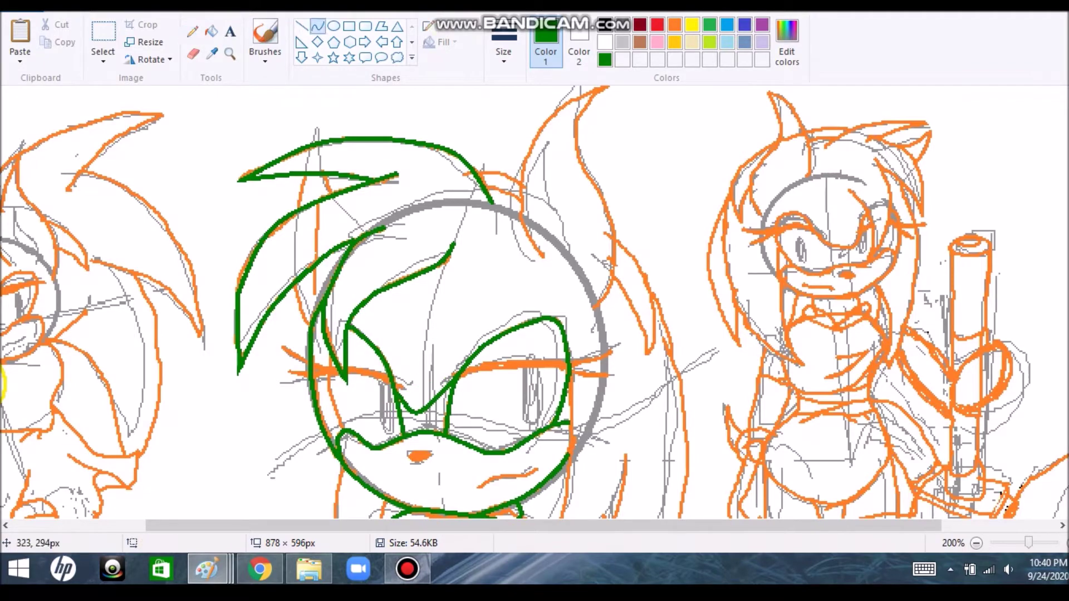
{"action": "key", "text": "alt+Tab"}
{"action": "key", "text": "alt+Tab"}
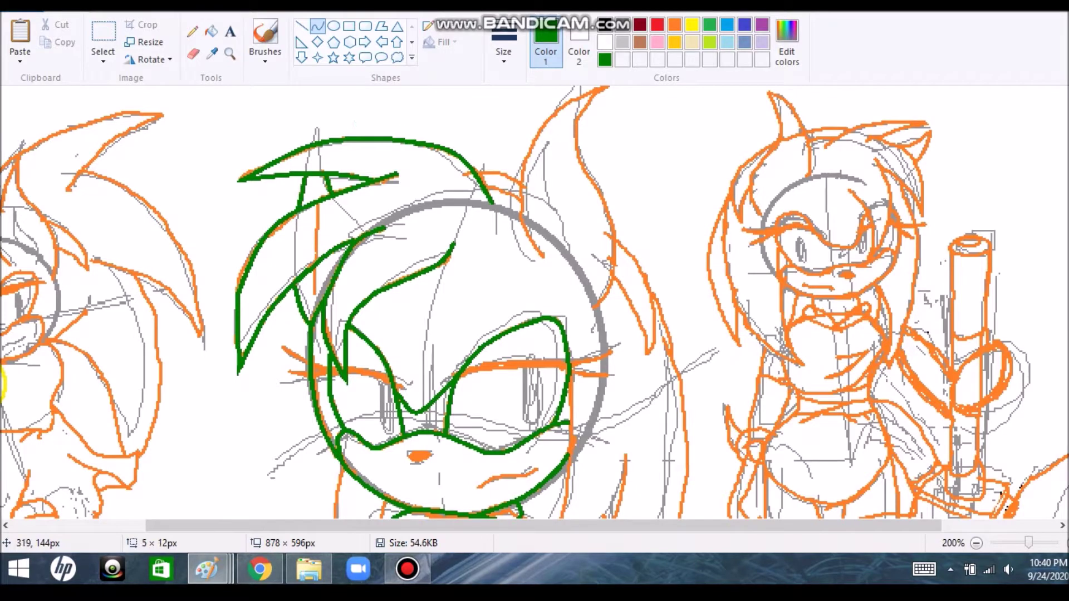
- Trace the pointed hair lock hanging from the center character's cheek past the neck in green
{"action": "scroll", "coordinate": [535, 301], "scroll_direction": "down", "scroll_amount": 3}
{"action": "left_click_drag", "start_coordinate": [590, 364], "coordinate": [484, 419]}
{"action": "mouse_move", "coordinate": [618, 309]}
{"action": "left_mouse_down"}
{"action": "mouse_move", "coordinate": [557, 334]}
{"action": "mouse_move", "coordinate": [485, 419]}
{"action": "left_mouse_up"}
{"action": "scroll", "coordinate": [534, 301], "scroll_direction": "up", "scroll_amount": 3}
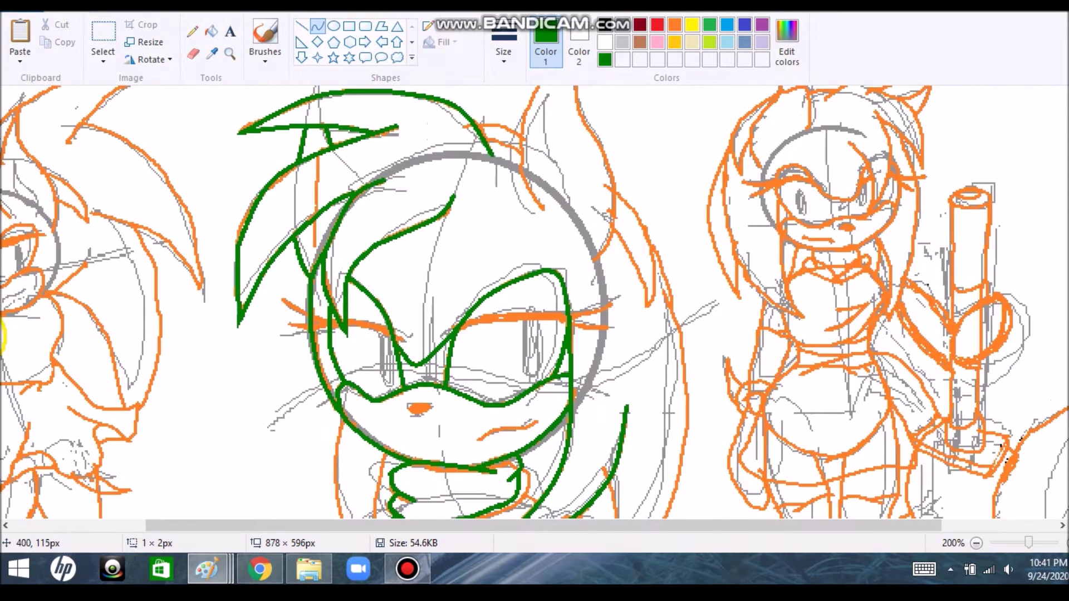
{"action": "key", "text": "alt+Tab"}
{"action": "key", "text": "ctrl+Tab"}
{"action": "scroll", "coordinate": [401, 312], "scroll_direction": "down", "scroll_amount": 15}
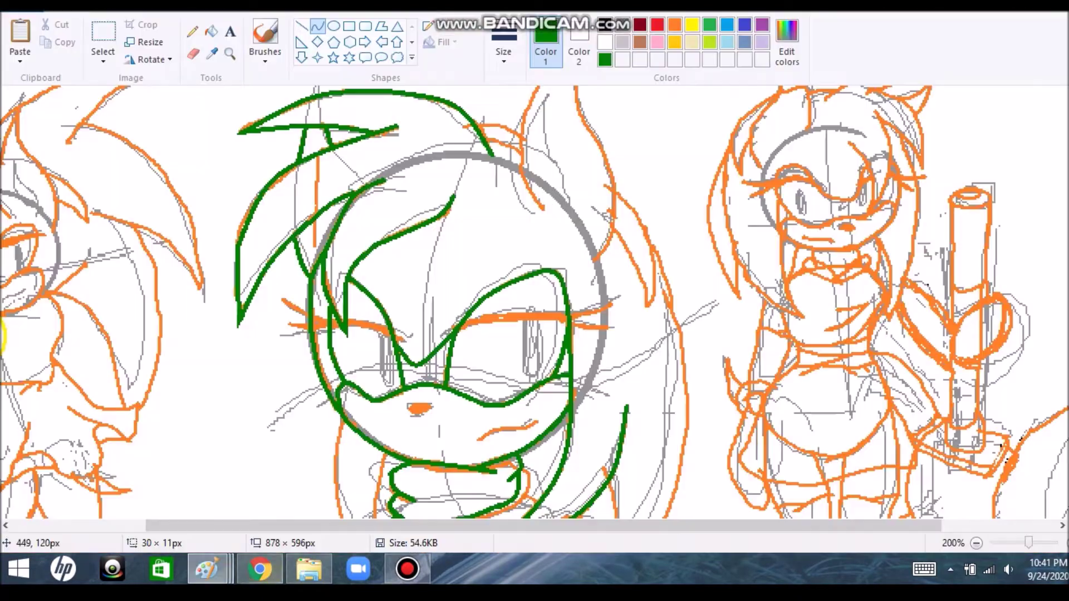
- Trace the tall curved spike on top of the center character's head and its link to the neighboring spike in green
{"action": "scroll", "coordinate": [535, 301], "scroll_direction": "up", "scroll_amount": 3}
{"action": "mouse_move", "coordinate": [599, 334]}
{"action": "left_mouse_down"}
{"action": "mouse_move", "coordinate": [582, 190]}
{"action": "mouse_move", "coordinate": [543, 338]}
{"action": "left_mouse_up"}
{"action": "left_click_drag", "start_coordinate": [563, 256], "coordinate": [526, 261]}
{"action": "left_click", "coordinate": [667, 234]}
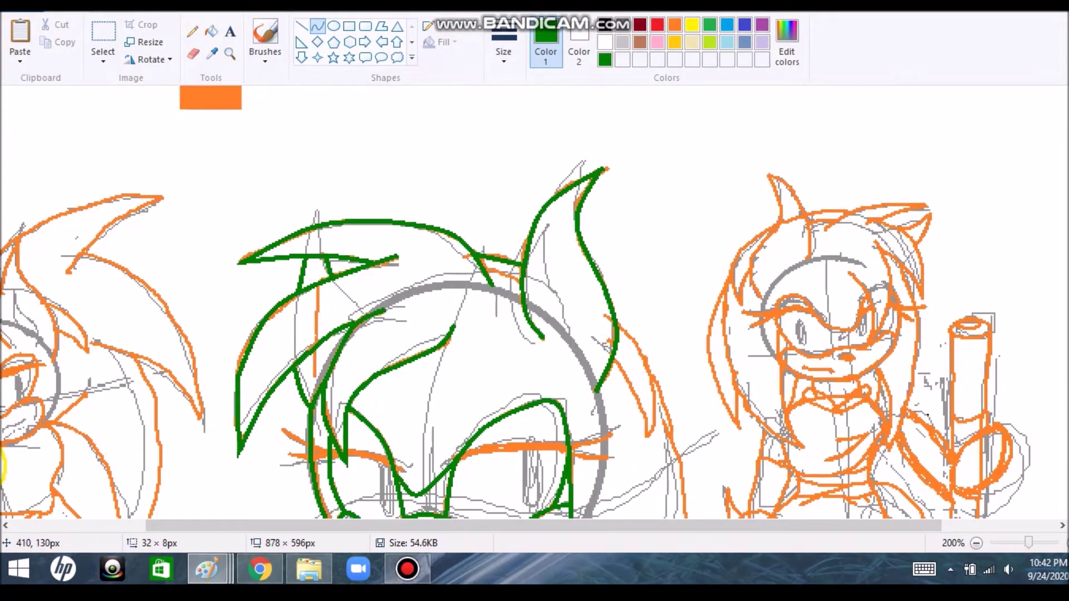
- Trace the center character's hair strands beside the neck and the torso edge next to the upper arm in green
{"action": "scroll", "coordinate": [461, 288], "scroll_direction": "down", "scroll_amount": 5}
{"action": "left_click_drag", "start_coordinate": [357, 345], "coordinate": [336, 356]}
{"action": "left_click_drag", "start_coordinate": [393, 417], "coordinate": [374, 334]}
{"action": "scroll", "coordinate": [535, 300], "scroll_direction": "down", "scroll_amount": 4}
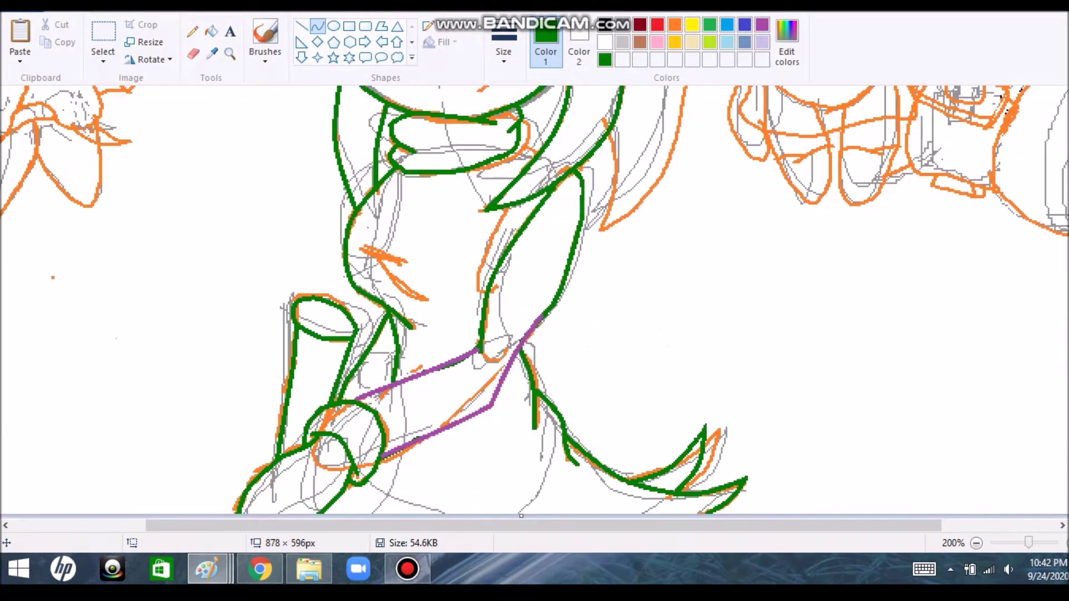
{"action": "left_click_drag", "start_coordinate": [515, 208], "coordinate": [480, 292]}
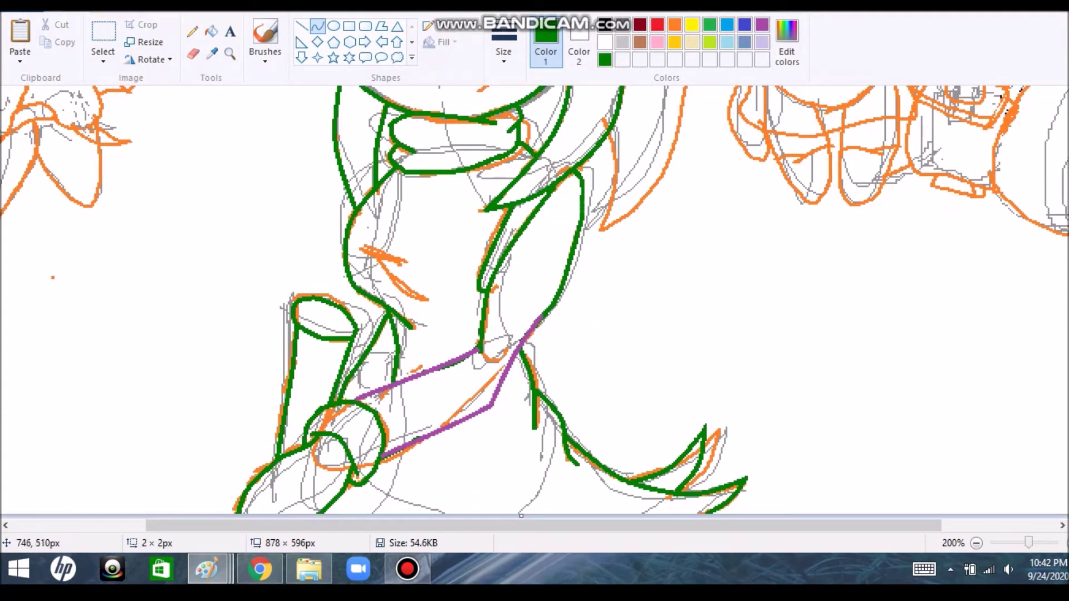
- Trace the center character's long outer quill down to its tip and the small spike beside the head in green
{"action": "scroll", "coordinate": [534, 300], "scroll_direction": "up", "scroll_amount": 5}
{"action": "left_click_drag", "start_coordinate": [659, 227], "coordinate": [687, 371]}
{"action": "left_click_drag", "start_coordinate": [676, 295], "coordinate": [691, 301]}
{"action": "scroll", "coordinate": [668, 334], "scroll_direction": "down", "scroll_amount": 3}
{"action": "left_click_drag", "start_coordinate": [687, 233], "coordinate": [601, 384]}
{"action": "left_click_drag", "start_coordinate": [644, 309], "coordinate": [699, 358]}
{"action": "scroll", "coordinate": [699, 358], "scroll_direction": "up", "scroll_amount": 4}
{"action": "left_click_drag", "start_coordinate": [653, 279], "coordinate": [647, 319]}
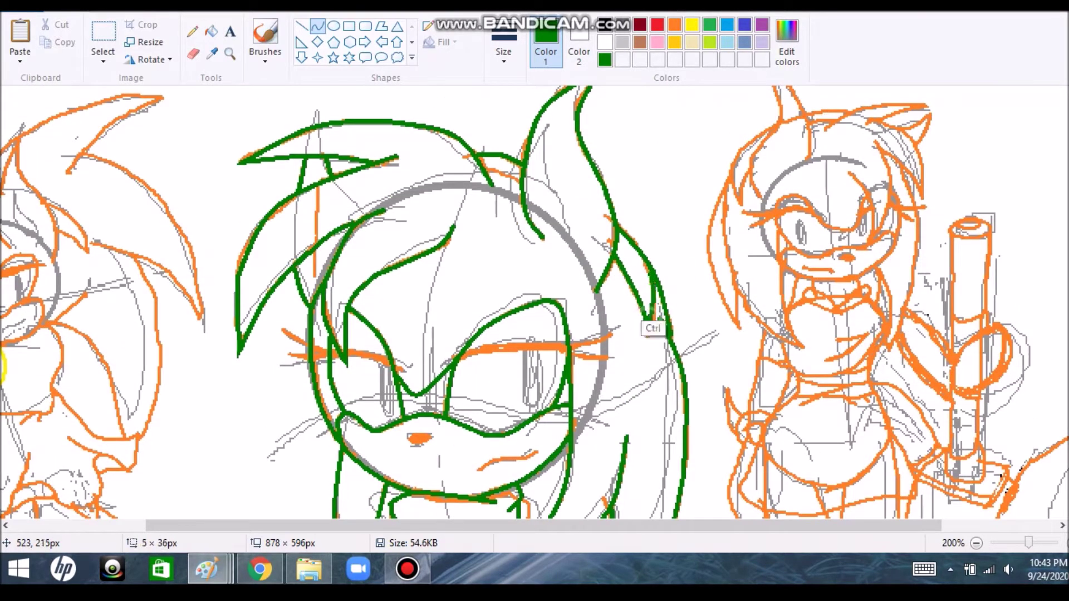
- Trace the creases on the center character's torso and recolor the purple forearm outline green with the fill tool
{"action": "scroll", "coordinate": [535, 300], "scroll_direction": "down", "scroll_amount": 5}
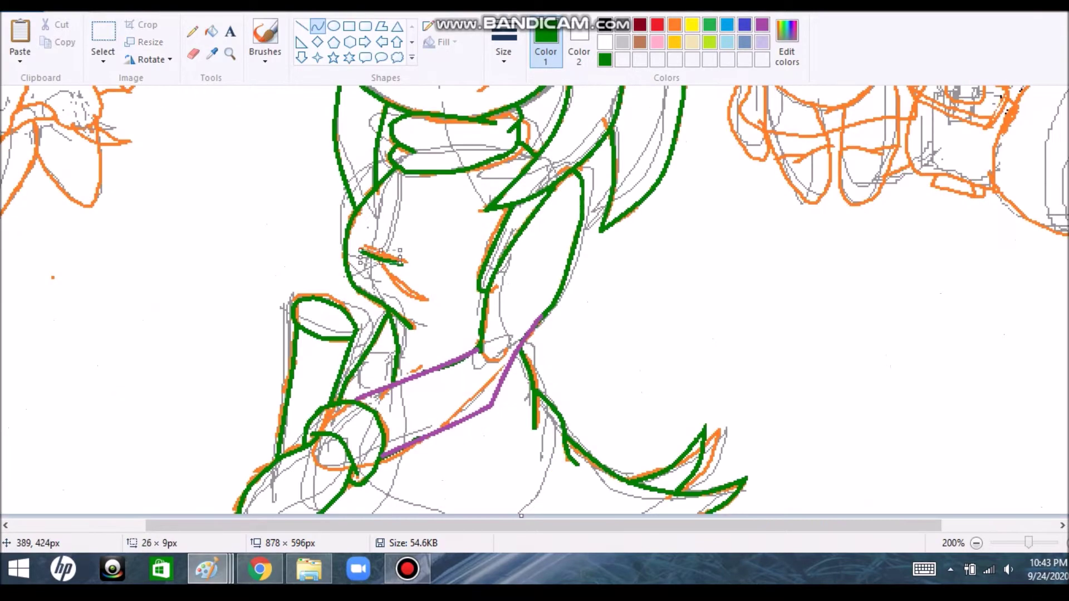
{"action": "scroll", "coordinate": [535, 301], "scroll_direction": "up", "scroll_amount": 1}
{"action": "left_click", "coordinate": [211, 31]}
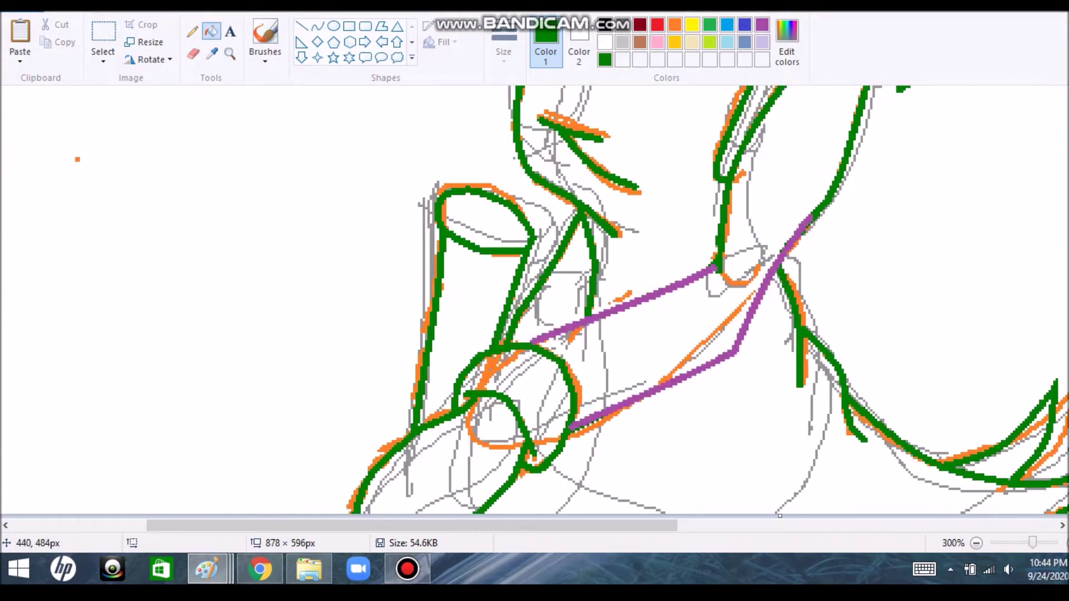
{"action": "left_click", "coordinate": [623, 304]}
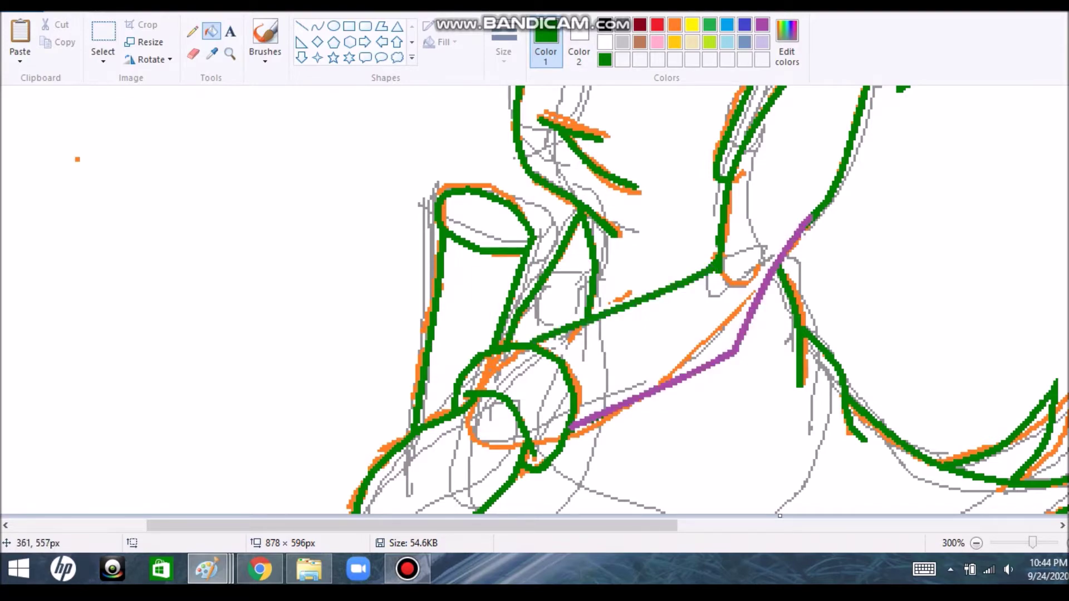
{"action": "scroll", "coordinate": [534, 301], "scroll_direction": "down", "scroll_amount": 2}
{"action": "right_click", "coordinate": [207, 568]}
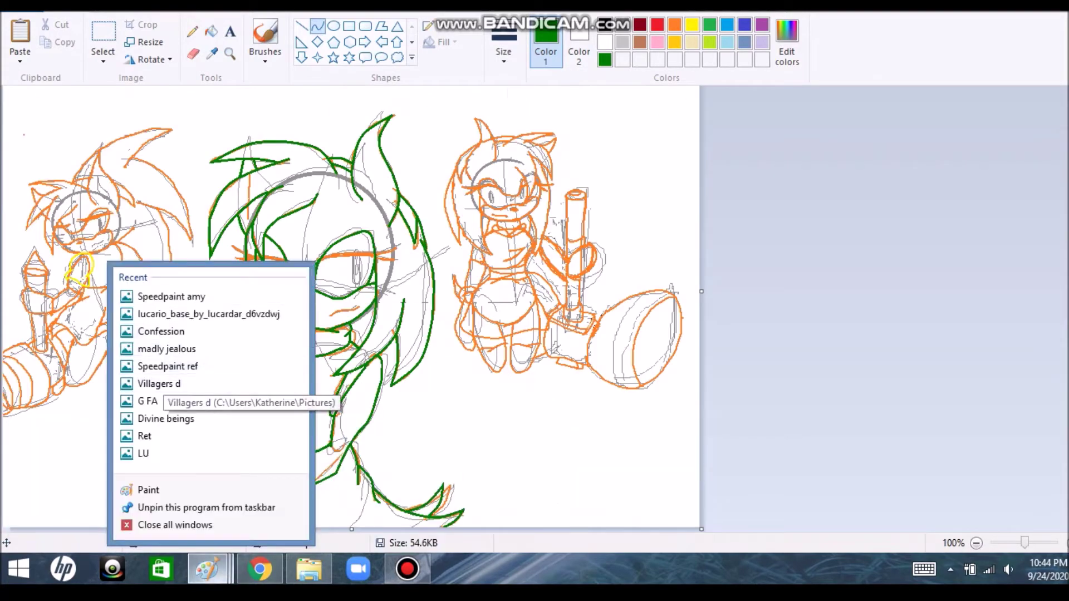
{"action": "left_click", "coordinate": [207, 569]}
- Trace the muzzle of the character beside the center figure and the yellow shape below its chin with green curves
{"action": "mouse_move", "coordinate": [790, 485]}
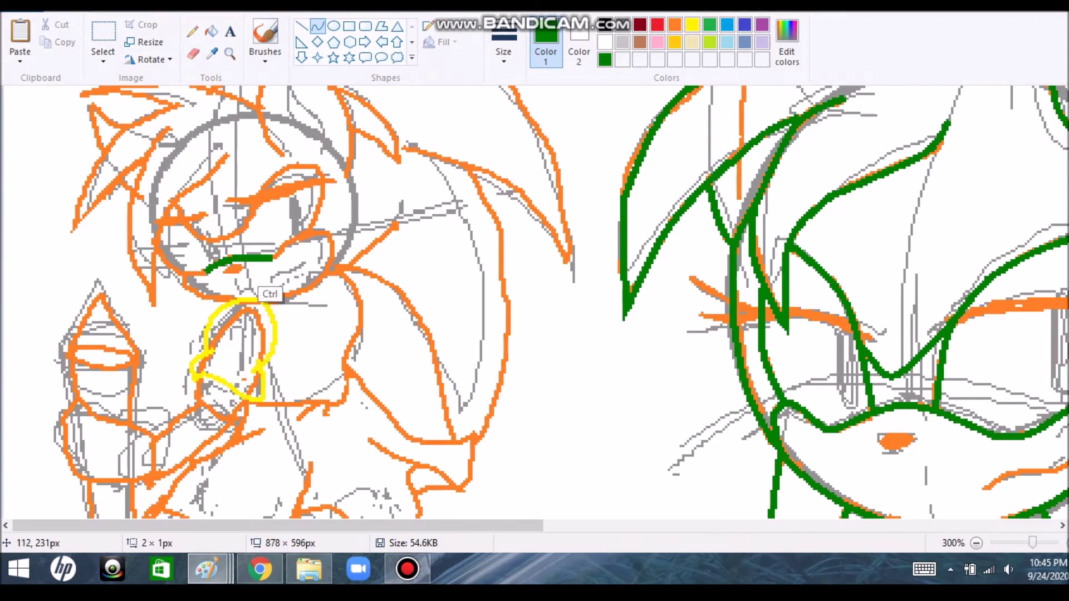
{"action": "left_click_drag", "start_coordinate": [345, 245], "coordinate": [289, 296]}
{"action": "left_click", "coordinate": [377, 247]}
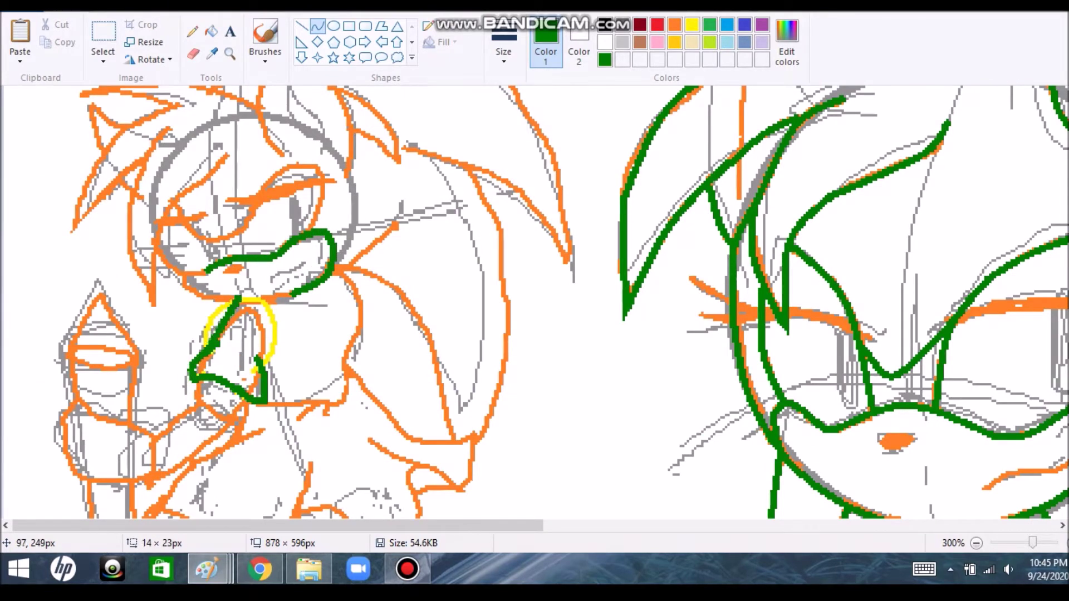
{"action": "left_click_drag", "start_coordinate": [248, 305], "coordinate": [276, 321]}
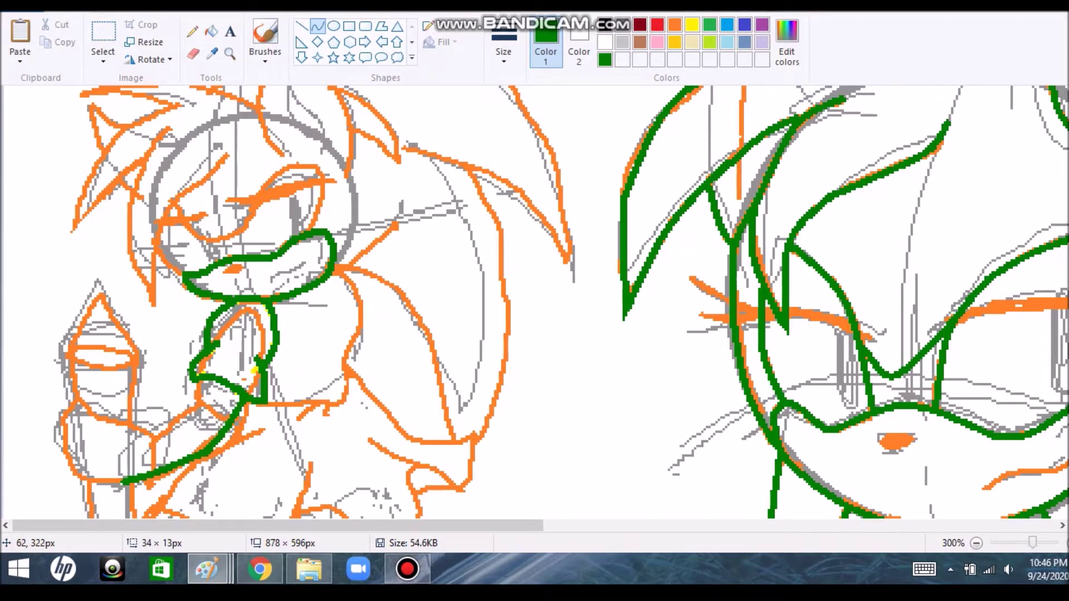
- Trace the left character's forearm, the hand gripping the hammer and the handle's pointed tip in green
{"action": "mouse_move", "coordinate": [77, 394]}
{"action": "left_mouse_down"}
{"action": "mouse_move", "coordinate": [78, 443]}
{"action": "mouse_move", "coordinate": [116, 466]}
{"action": "mouse_move", "coordinate": [170, 446]}
{"action": "left_mouse_up"}
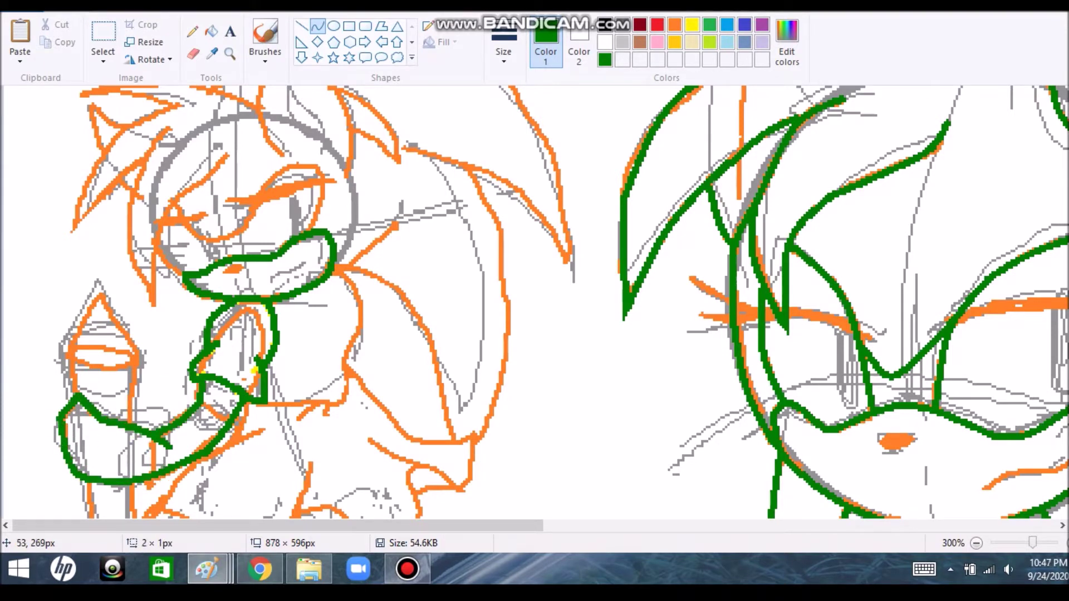
{"action": "left_click_drag", "start_coordinate": [49, 445], "coordinate": [137, 450]}
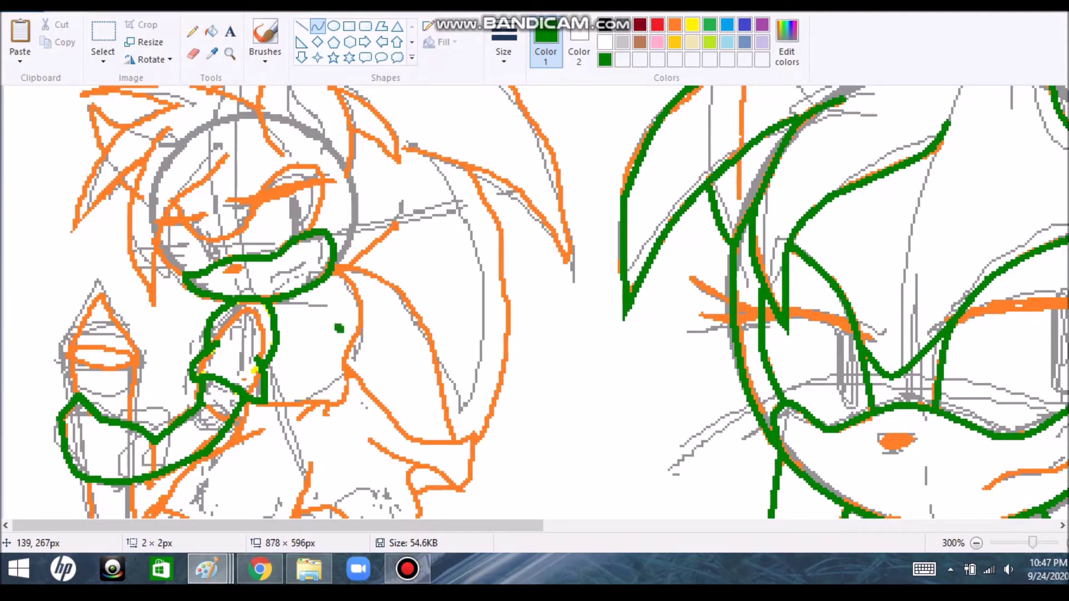
{"action": "mouse_move", "coordinate": [71, 361]}
{"action": "left_mouse_down"}
{"action": "mouse_move", "coordinate": [139, 361]}
{"action": "mouse_move", "coordinate": [100, 299]}
{"action": "mouse_move", "coordinate": [70, 352]}
{"action": "left_mouse_up"}
- Switch to YouTube, open a Pokemon Drought remix from the watch history and return to the drawing
{"action": "left_click", "coordinate": [259, 569]}
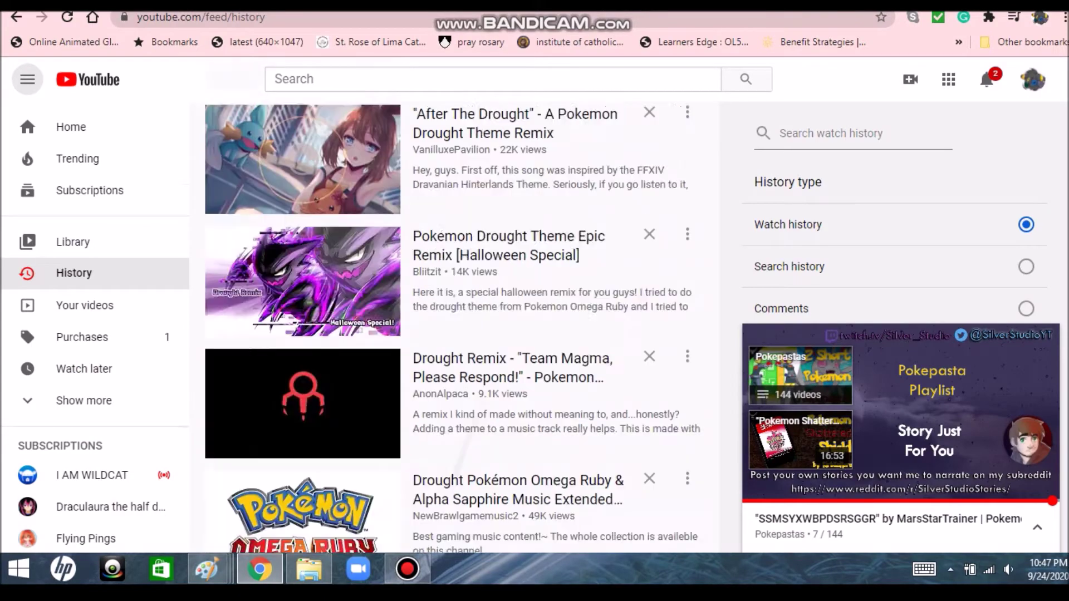
{"action": "left_click", "coordinate": [302, 403]}
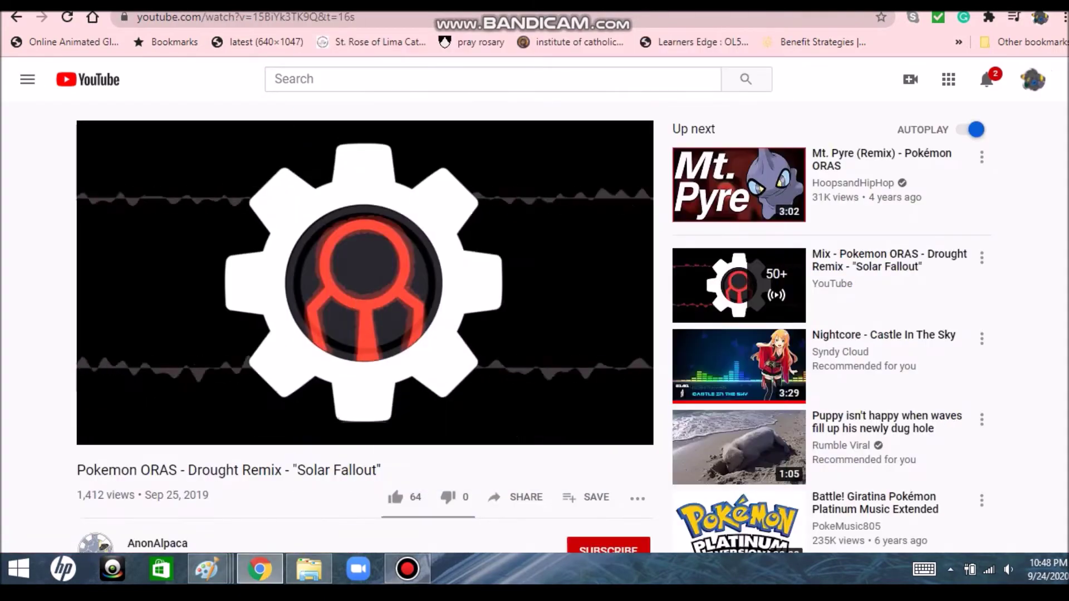
{"action": "key", "text": "alt+Tab"}
- Trace the left character's upper hair edge and the pointed front spikes beside the head in green
{"action": "scroll", "coordinate": [405, 269], "scroll_direction": "up", "scroll_amount": 4}
{"action": "left_click_drag", "start_coordinate": [259, 319], "coordinate": [82, 305]}
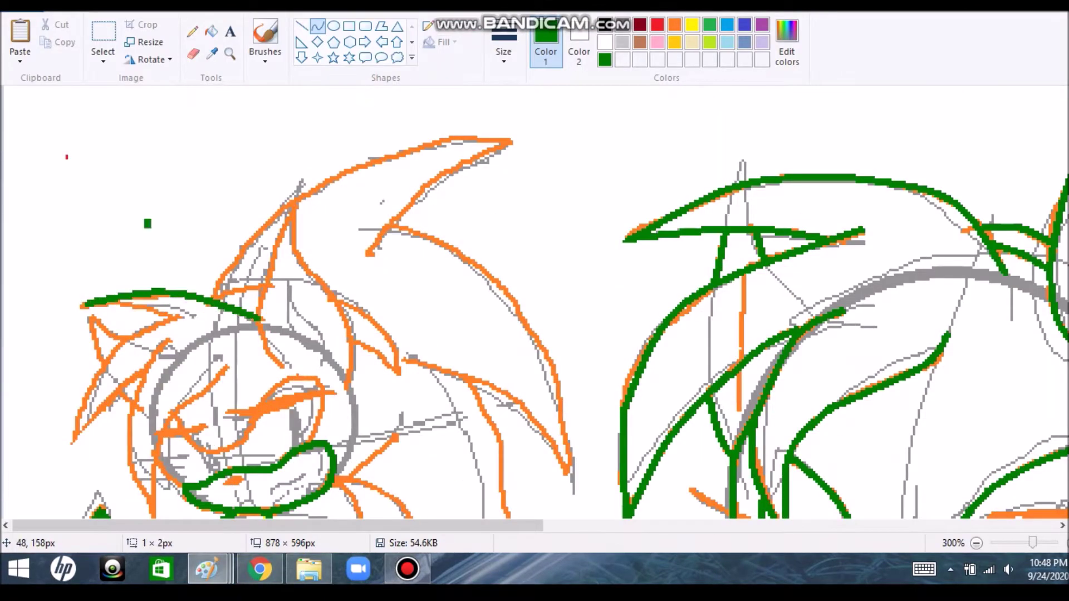
{"action": "left_click_drag", "start_coordinate": [184, 312], "coordinate": [75, 440]}
{"action": "left_click_drag", "start_coordinate": [128, 379], "coordinate": [112, 398]}
- Trace the left character's hair lock beside the cheek, the face edge and the bang on the forehead in green
{"action": "left_click_drag", "start_coordinate": [167, 337], "coordinate": [134, 473]}
{"action": "left_click_drag", "start_coordinate": [153, 401], "coordinate": [145, 406]}
{"action": "left_click_drag", "start_coordinate": [164, 501], "coordinate": [134, 389]}
{"action": "scroll", "coordinate": [133, 390], "scroll_direction": "down", "scroll_amount": 4}
{"action": "mouse_move", "coordinate": [176, 259]}
{"action": "left_mouse_down"}
{"action": "mouse_move", "coordinate": [183, 189]}
{"action": "mouse_move", "coordinate": [225, 154]}
{"action": "left_mouse_up"}
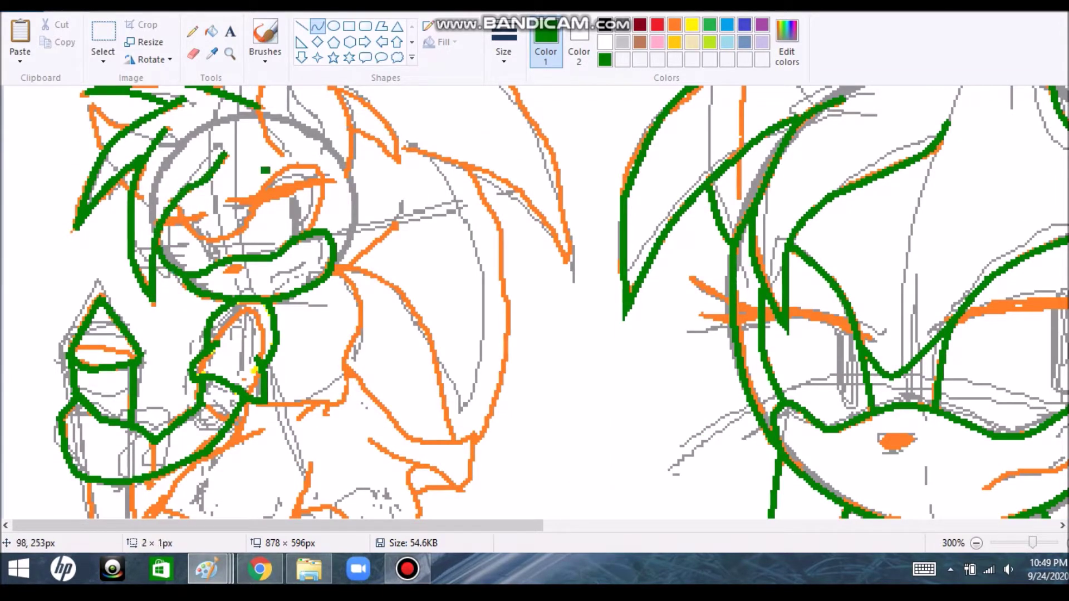
- Trace the left character's back and waist, and the pointed rear of the skirt with its wavy hem in green
{"action": "left_click_drag", "start_coordinate": [393, 231], "coordinate": [363, 323]}
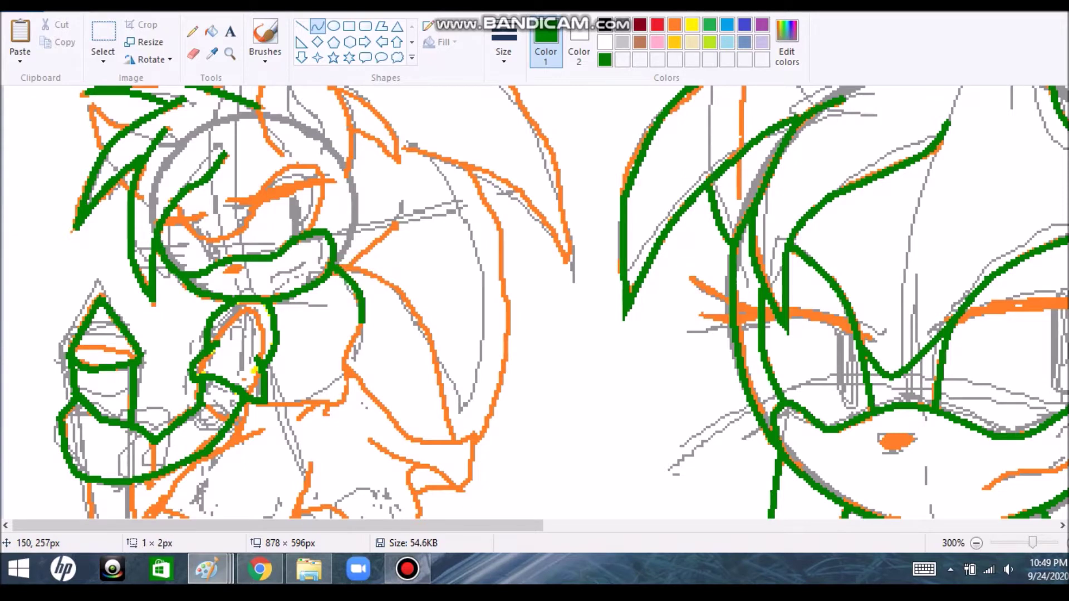
{"action": "mouse_move", "coordinate": [342, 351]}
{"action": "left_mouse_down"}
{"action": "mouse_move", "coordinate": [336, 402]}
{"action": "mouse_move", "coordinate": [317, 403]}
{"action": "left_mouse_up"}
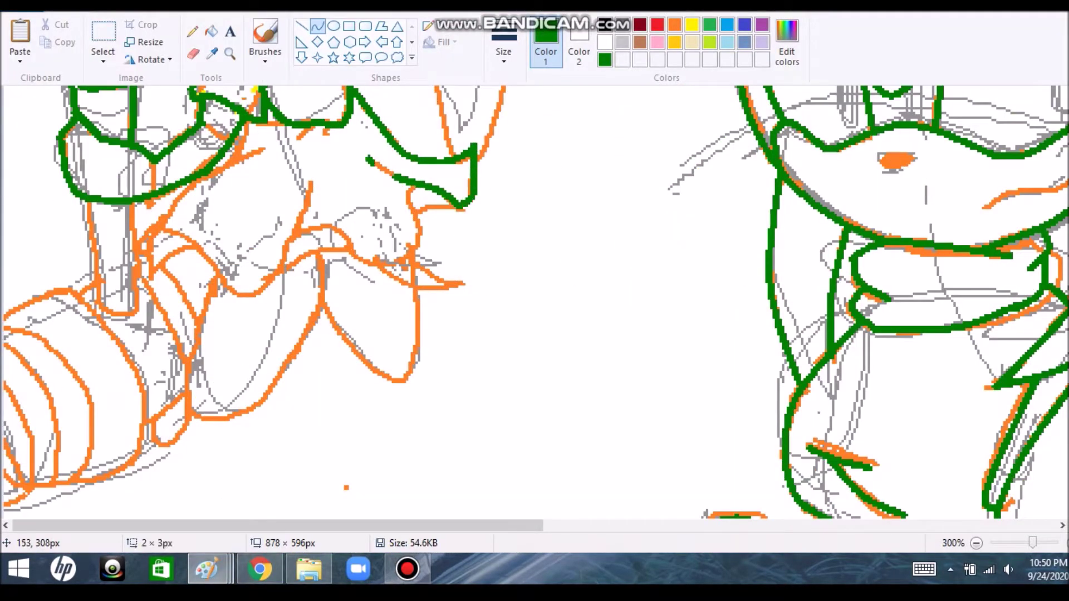
{"action": "left_click_drag", "start_coordinate": [402, 243], "coordinate": [383, 265]}
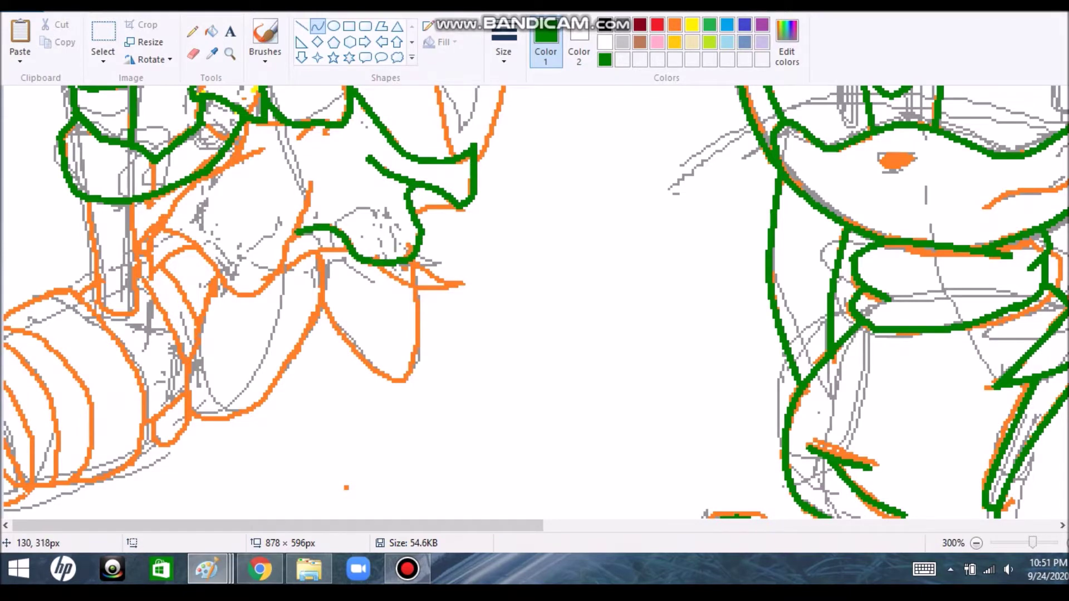
- Trace the front folds of the left character's skirt and both legs below the hem in green
{"action": "left_click_drag", "start_coordinate": [244, 291], "coordinate": [224, 271]}
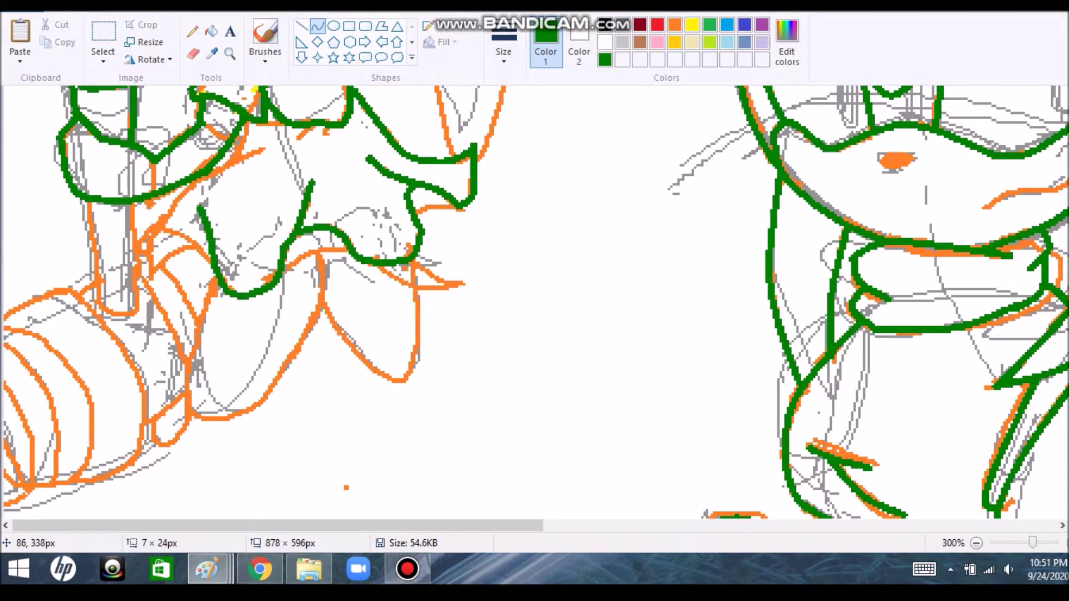
{"action": "left_click_drag", "start_coordinate": [271, 146], "coordinate": [150, 268]}
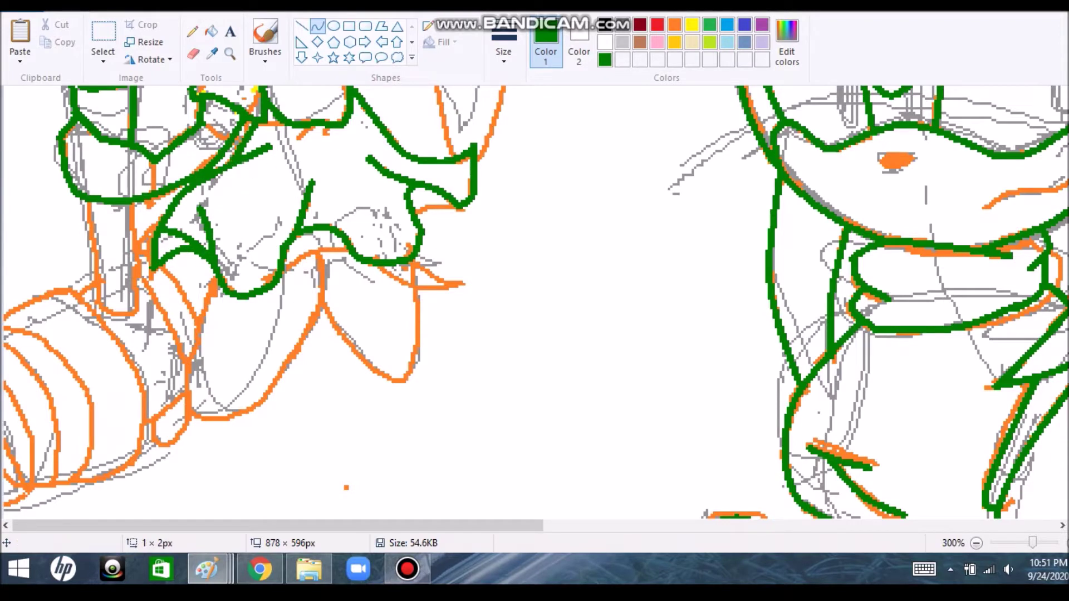
{"action": "mouse_move", "coordinate": [215, 285]}
{"action": "left_mouse_down"}
{"action": "mouse_move", "coordinate": [187, 404]}
{"action": "mouse_move", "coordinate": [303, 341]}
{"action": "left_mouse_up"}
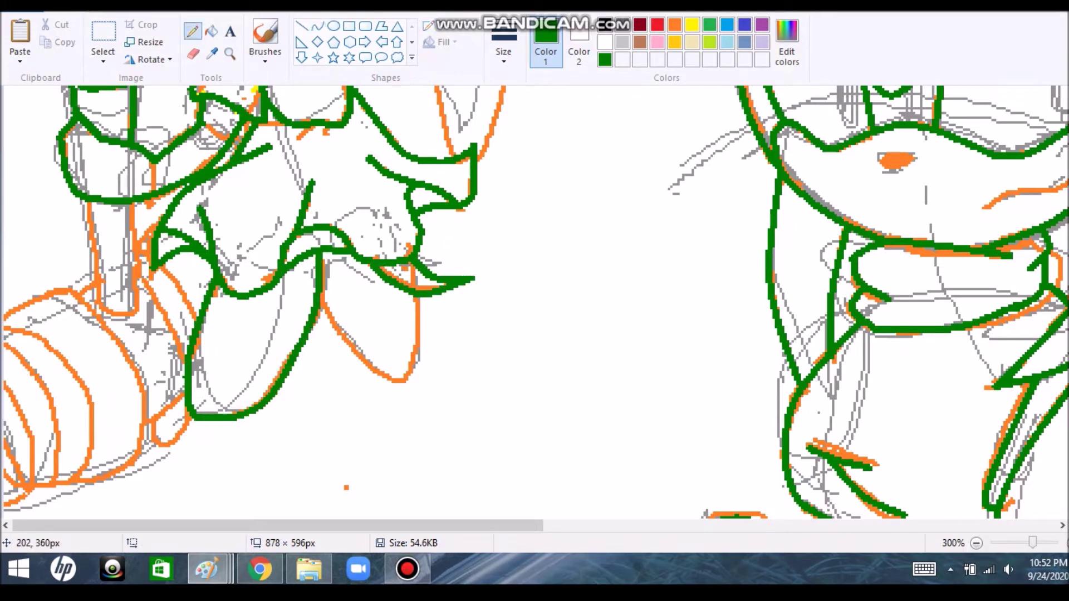
{"action": "left_click_drag", "start_coordinate": [398, 383], "coordinate": [320, 290]}
- Trace the left character's upright head spike and the upper edge of the large swept quill in green
{"action": "scroll", "coordinate": [320, 290], "scroll_direction": "up", "scroll_amount": 5}
{"action": "left_click_drag", "start_coordinate": [347, 398], "coordinate": [287, 379]}
{"action": "mouse_move", "coordinate": [281, 295]}
{"action": "left_mouse_down"}
{"action": "mouse_move", "coordinate": [247, 306]}
{"action": "mouse_move", "coordinate": [292, 204]}
{"action": "mouse_move", "coordinate": [436, 149]}
{"action": "left_mouse_up"}
{"action": "left_click", "coordinate": [317, 26]}
{"action": "left_click_drag", "start_coordinate": [328, 223], "coordinate": [301, 189]}
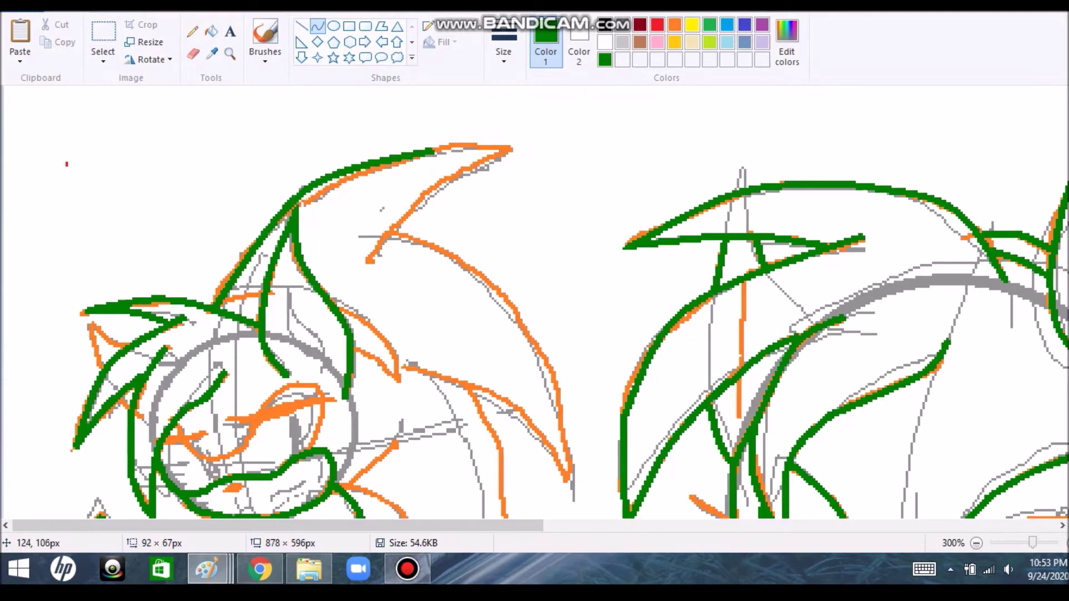
- Trace the tip of the left character's large swept quill and the long curved quill below it in green
{"action": "mouse_move", "coordinate": [517, 146]}
{"action": "left_mouse_down"}
{"action": "mouse_move", "coordinate": [510, 177]}
{"action": "mouse_move", "coordinate": [372, 260]}
{"action": "mouse_move", "coordinate": [559, 384]}
{"action": "left_mouse_up"}
{"action": "left_click", "coordinate": [318, 26]}
{"action": "left_click_drag", "start_coordinate": [479, 262], "coordinate": [549, 313]}
{"action": "left_click", "coordinate": [259, 569]}
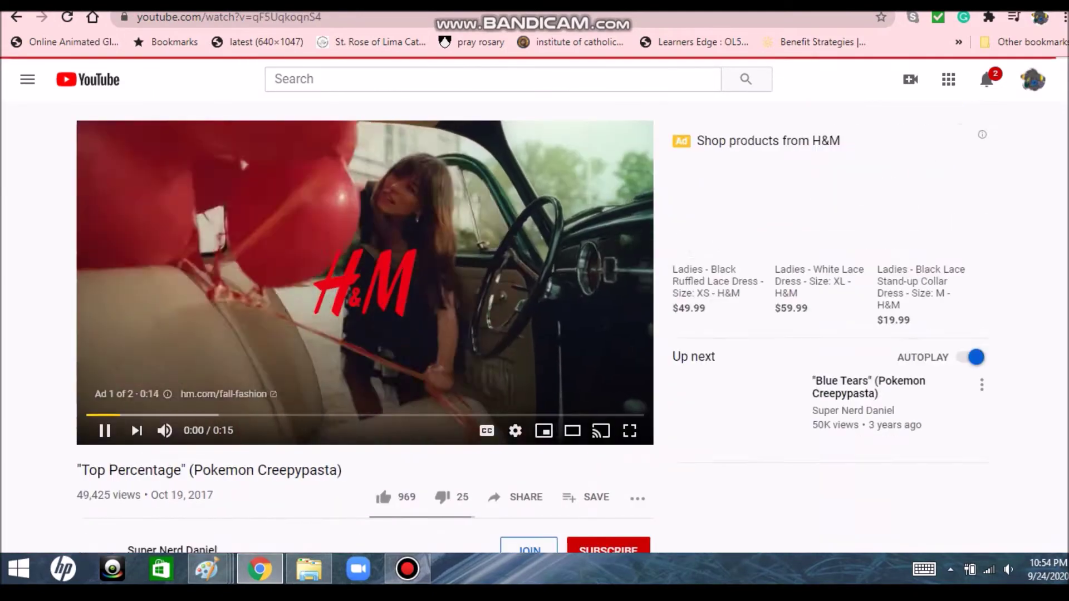
{"action": "key", "text": "alt+Tab"}
- Trace both edges of the left character's long lower quill and the hammer handle below the hand in green
{"action": "left_click_drag", "start_coordinate": [351, 348], "coordinate": [445, 478]}
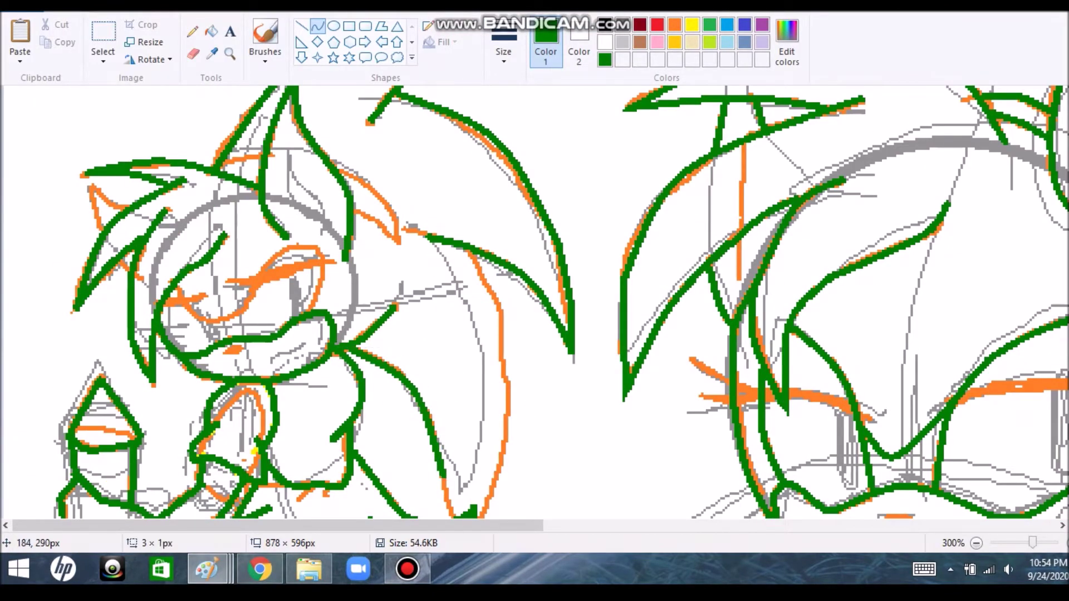
{"action": "scroll", "coordinate": [534, 301], "scroll_direction": "down", "scroll_amount": 3}
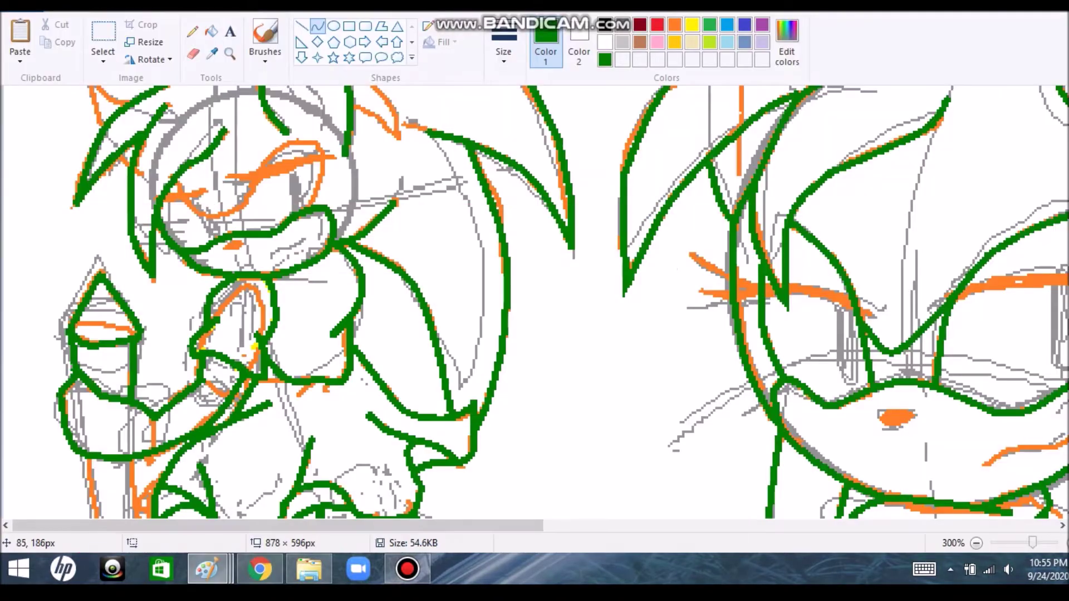
{"action": "scroll", "coordinate": [534, 301], "scroll_direction": "down", "scroll_amount": 5}
{"action": "scroll", "coordinate": [534, 301], "scroll_direction": "up", "scroll_amount": 1}
{"action": "mouse_move", "coordinate": [89, 225]}
{"action": "left_mouse_down"}
{"action": "mouse_move", "coordinate": [114, 338]}
{"action": "mouse_move", "coordinate": [136, 303]}
{"action": "left_mouse_up"}
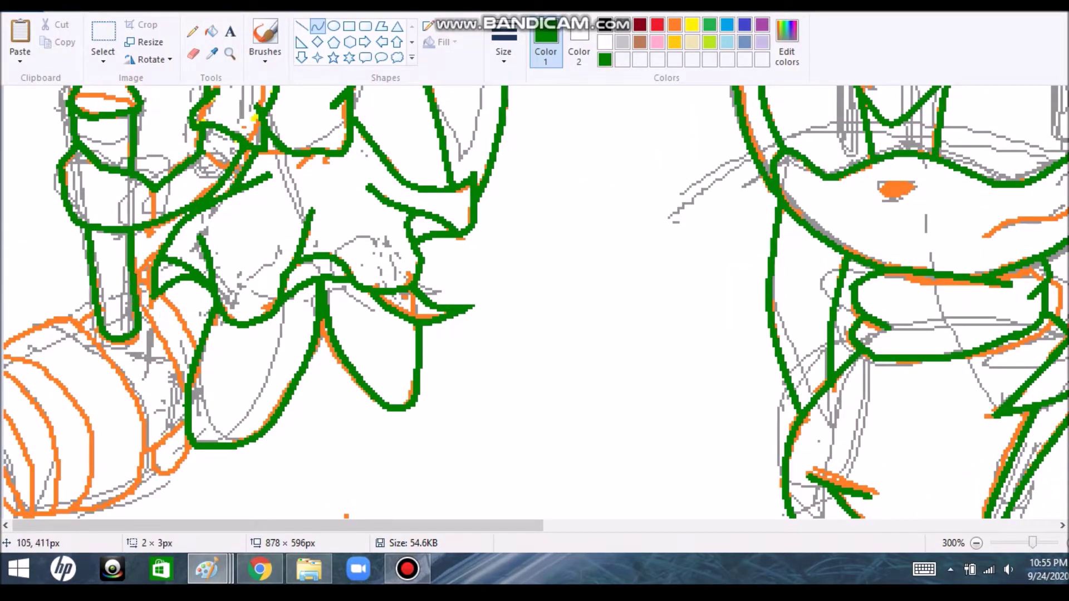
- Trace the collar joining the left character's hammer handle to its head, and the head's inner rim, in green
{"action": "mouse_move", "coordinate": [185, 382]}
{"action": "left_mouse_down"}
{"action": "mouse_move", "coordinate": [140, 305]}
{"action": "mouse_move", "coordinate": [159, 349]}
{"action": "left_mouse_up"}
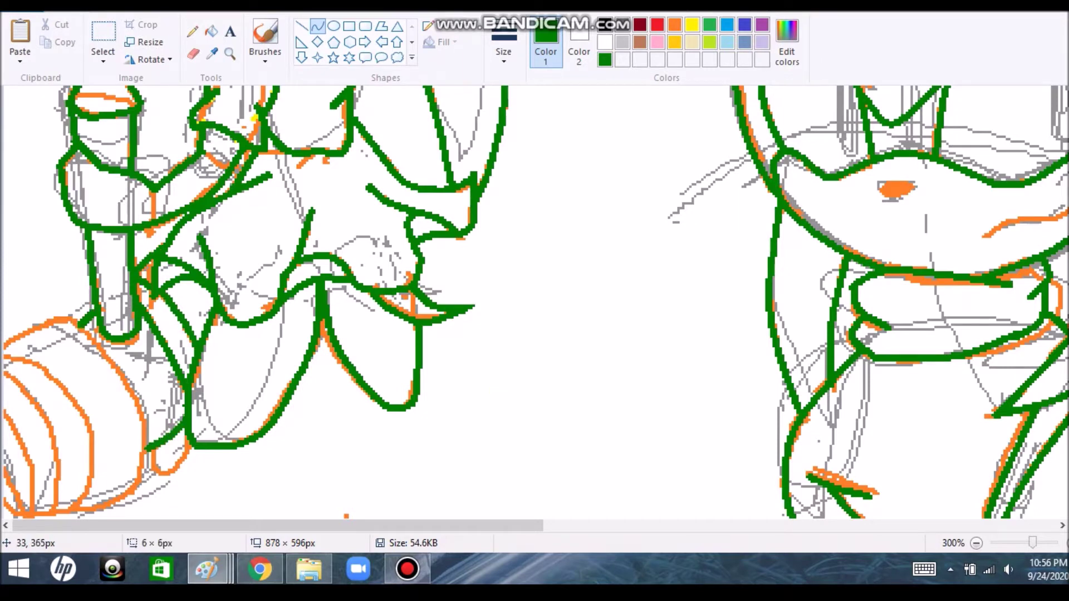
{"action": "key", "text": "alt+Tab"}
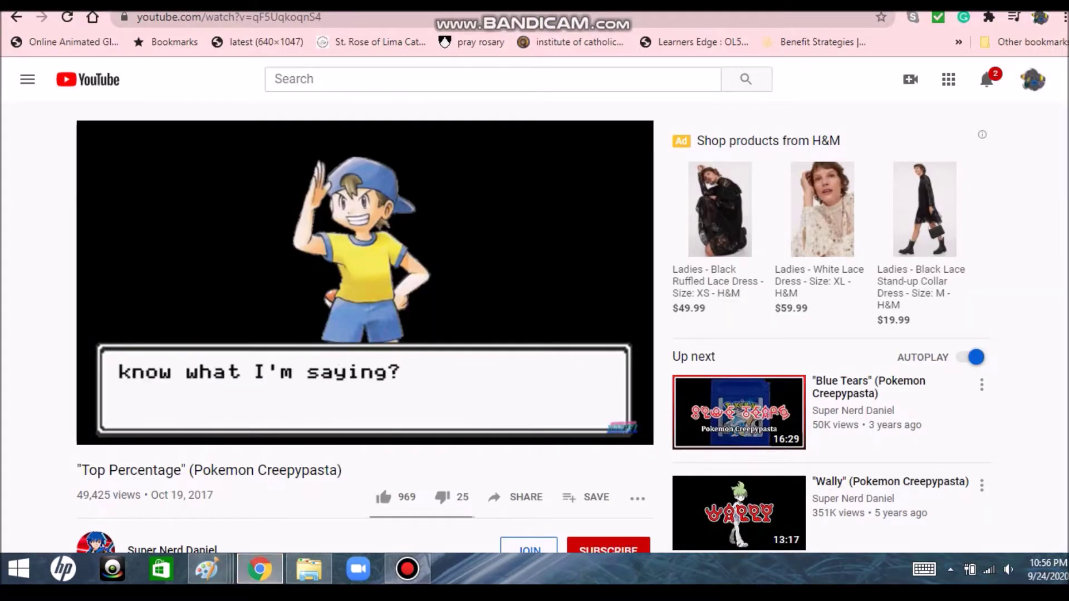
{"action": "key", "text": "alt+Tab"}
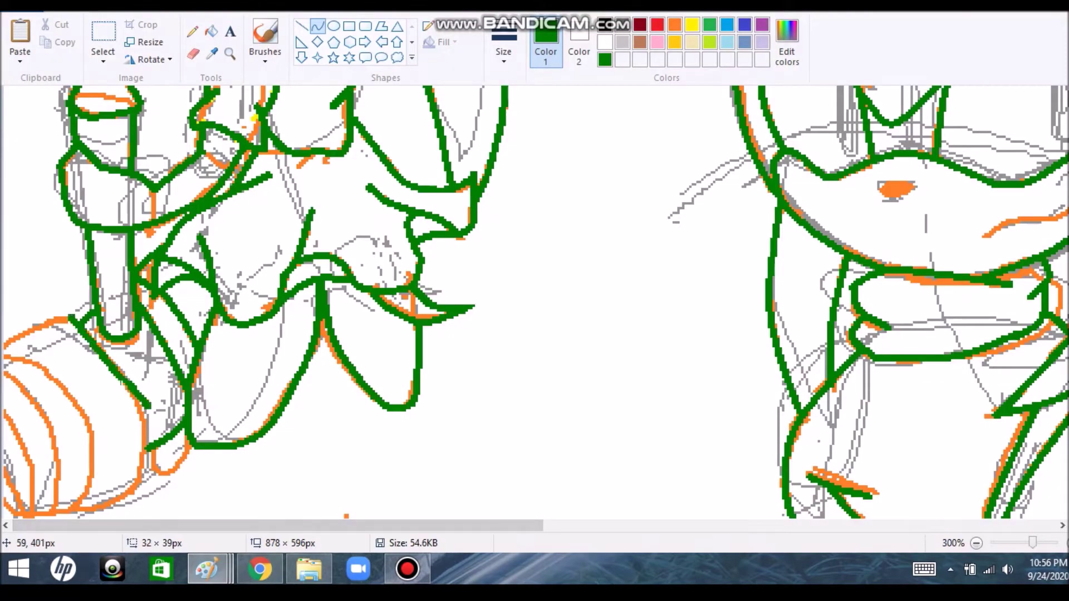
{"action": "key", "text": "alt+Tab"}
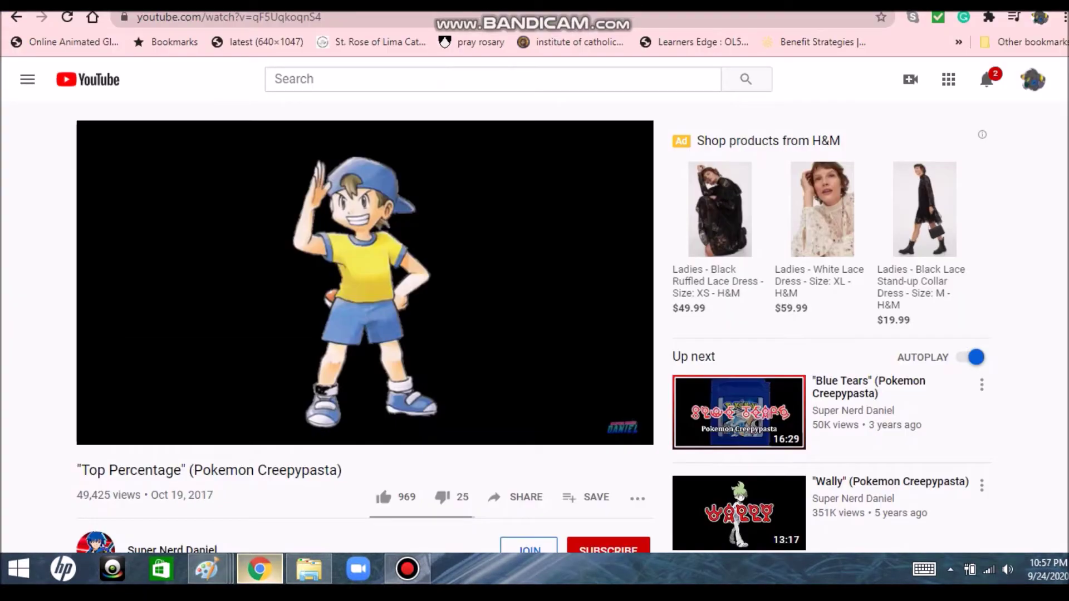
{"action": "key", "text": "alt+Tab"}
{"action": "key", "text": "alt+Tab"}
{"action": "key", "text": "alt+Tab"}
- Trace the curved bands and the lower edge of the left character's hammer head in green
{"action": "left_click_drag", "start_coordinate": [56, 515], "coordinate": [92, 456]}
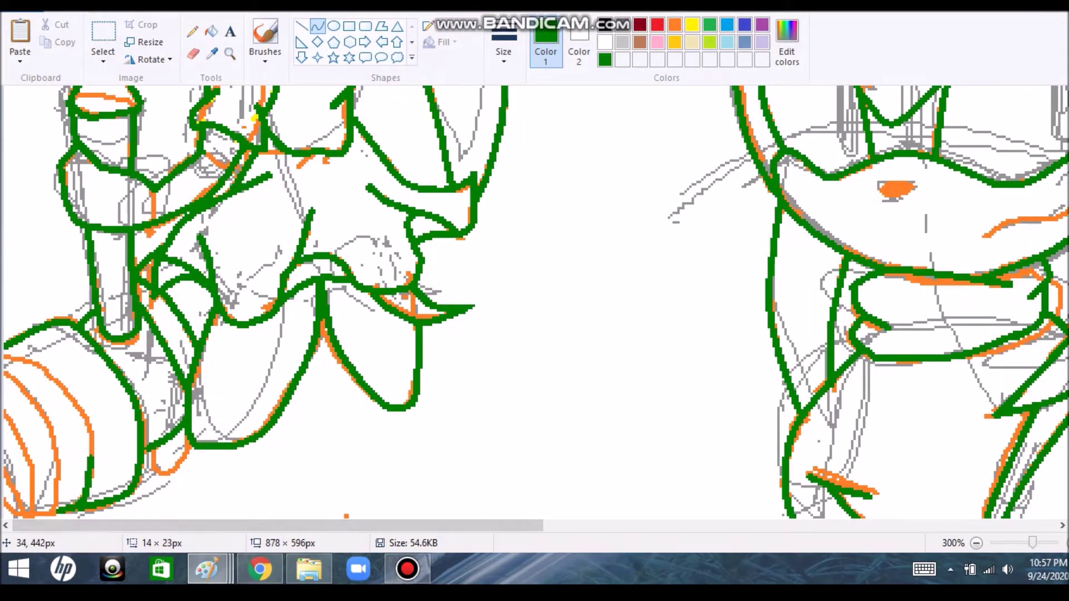
{"action": "left_click_drag", "start_coordinate": [39, 370], "coordinate": [9, 351]}
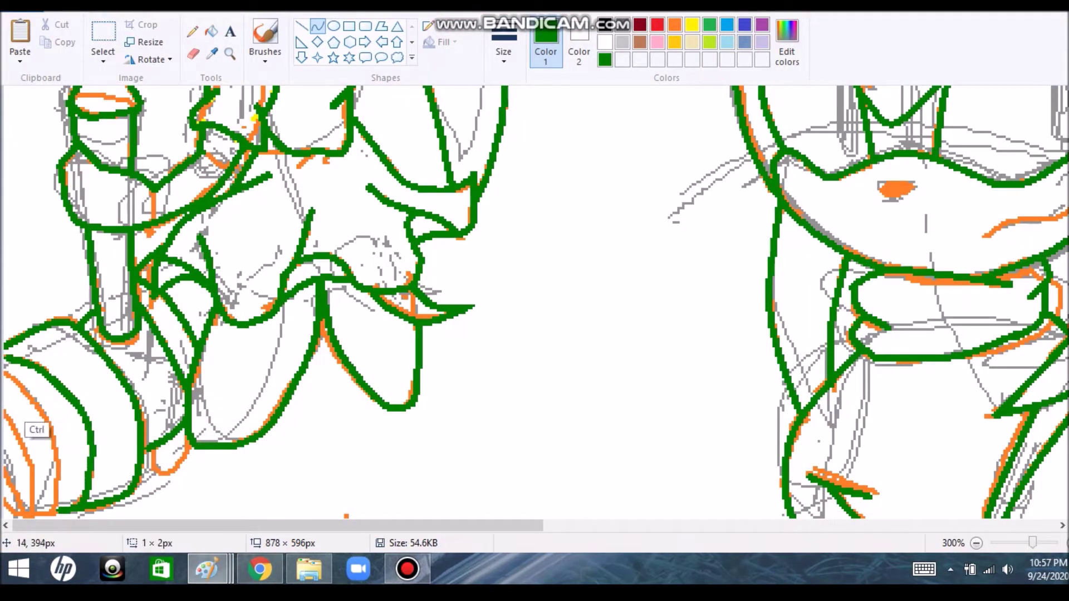
{"action": "key", "text": "alt+Tab"}
{"action": "key", "text": "alt+Tab"}
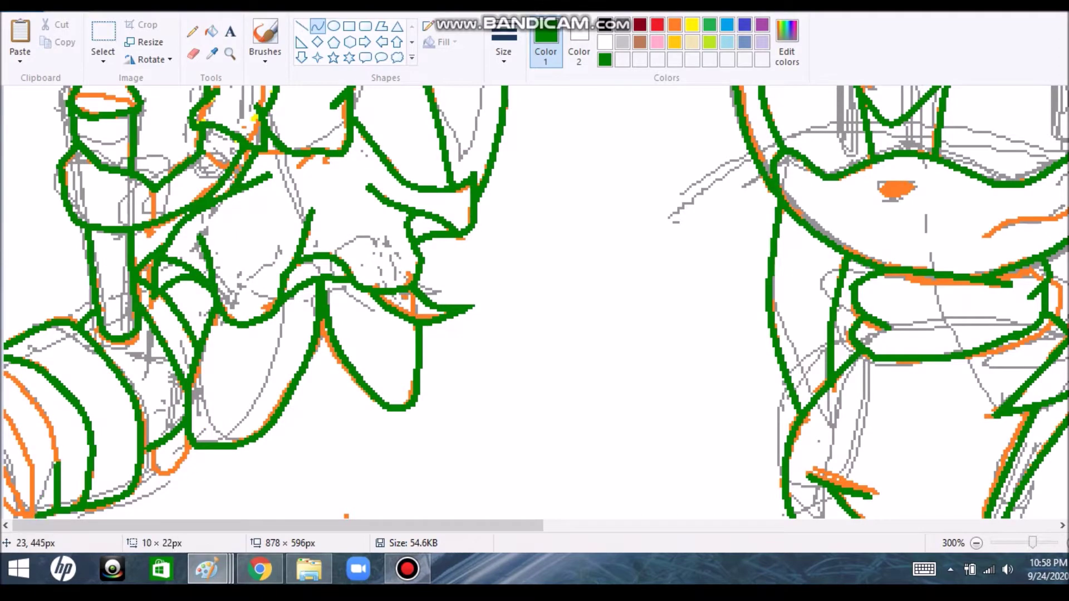
{"action": "scroll", "coordinate": [9, 324], "scroll_direction": "down", "scroll_amount": 3}
{"action": "mouse_move", "coordinate": [11, 311]}
{"action": "left_mouse_down"}
{"action": "mouse_move", "coordinate": [20, 273]}
{"action": "mouse_move", "coordinate": [12, 276]}
{"action": "left_mouse_up"}
{"action": "key", "text": "alt+Tab"}
{"action": "key", "text": "alt+Tab"}
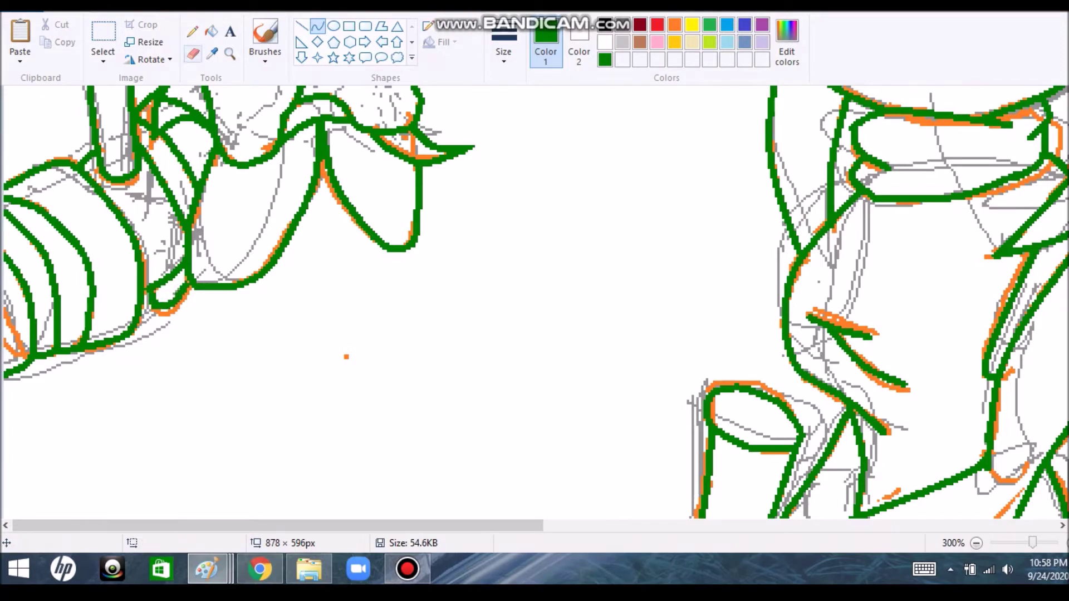
- Draw two green X-shaped marks with straight lines on the part beside the hammer head's inner rim
{"action": "left_click", "coordinate": [192, 31]}
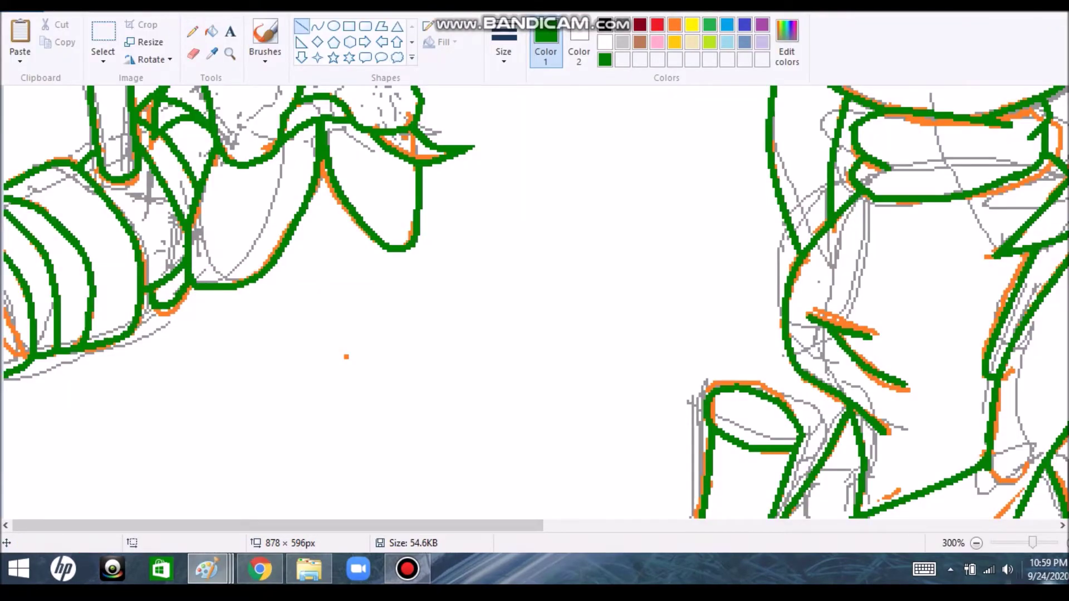
{"action": "key", "text": "ctrl+Page_Up"}
{"action": "left_click_drag", "start_coordinate": [167, 230], "coordinate": [216, 239]}
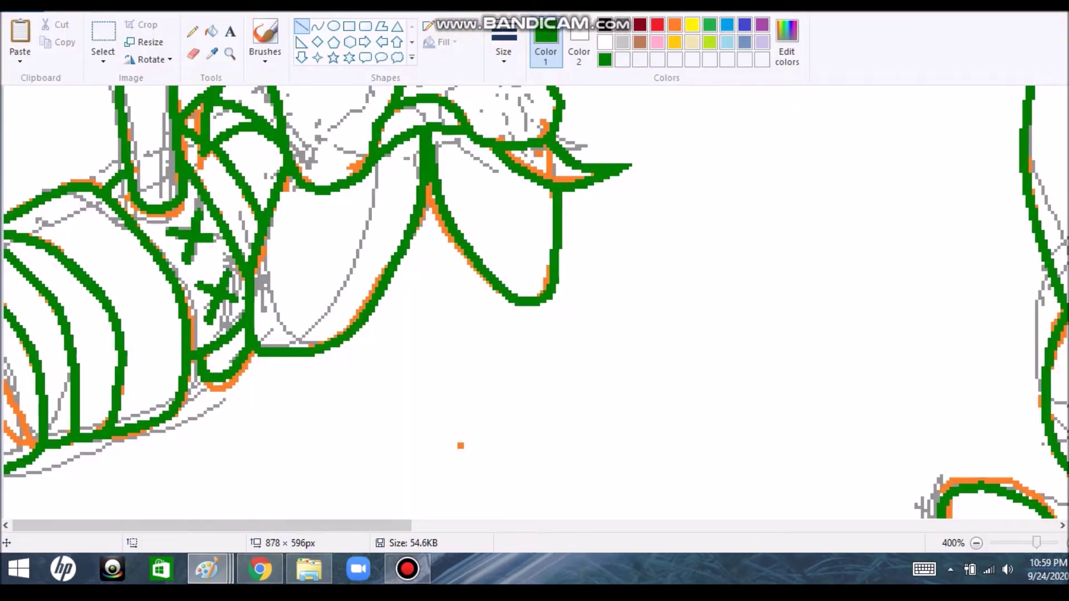
- Trace the outlines of the left character's eyes with green curves
{"action": "key", "text": "ctrl+Page_Down"}
{"action": "key", "text": "ctrl+Page_Down"}
{"action": "scroll", "coordinate": [535, 306], "scroll_direction": "up", "scroll_amount": 5}
{"action": "key", "text": "ctrl+Page_Up"}
{"action": "key", "text": "ctrl+Page_Up"}
{"action": "left_click", "coordinate": [318, 26]}
{"action": "left_click_drag", "start_coordinate": [416, 187], "coordinate": [437, 103]}
{"action": "left_click_drag", "start_coordinate": [389, 134], "coordinate": [362, 106]}
{"action": "left_click", "coordinate": [260, 568]}
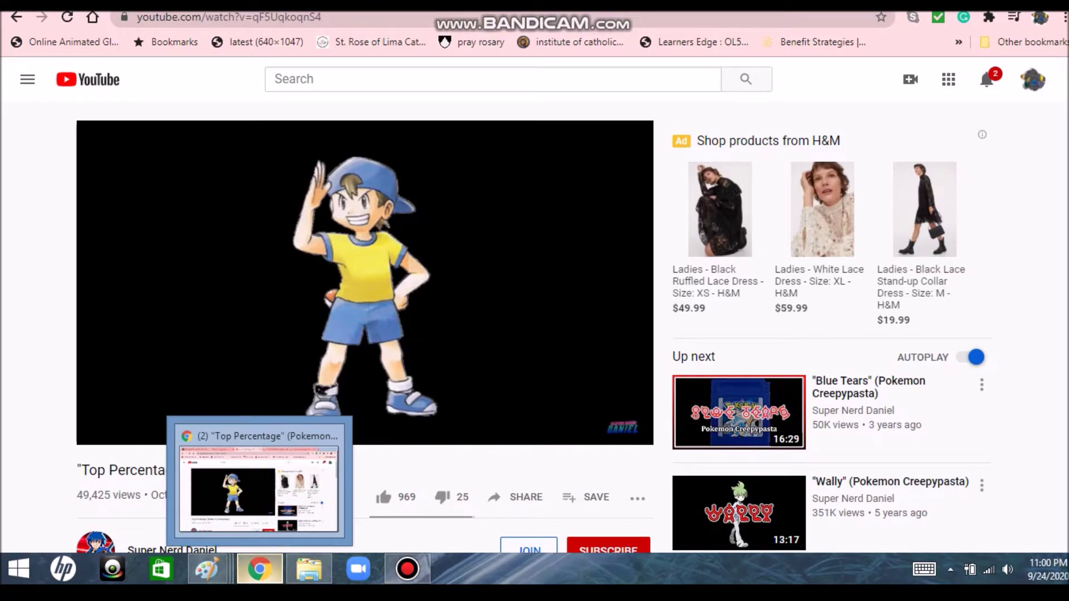
{"action": "left_click", "coordinate": [207, 569]}
- Trace the small pointed lock behind the left character's head in green
{"action": "key", "text": "ctrl+Page_Down"}
{"action": "key", "text": "ctrl+Page_Down"}
{"action": "key", "text": "ctrl+Page_Up"}
{"action": "key", "text": "ctrl+Page_Up"}
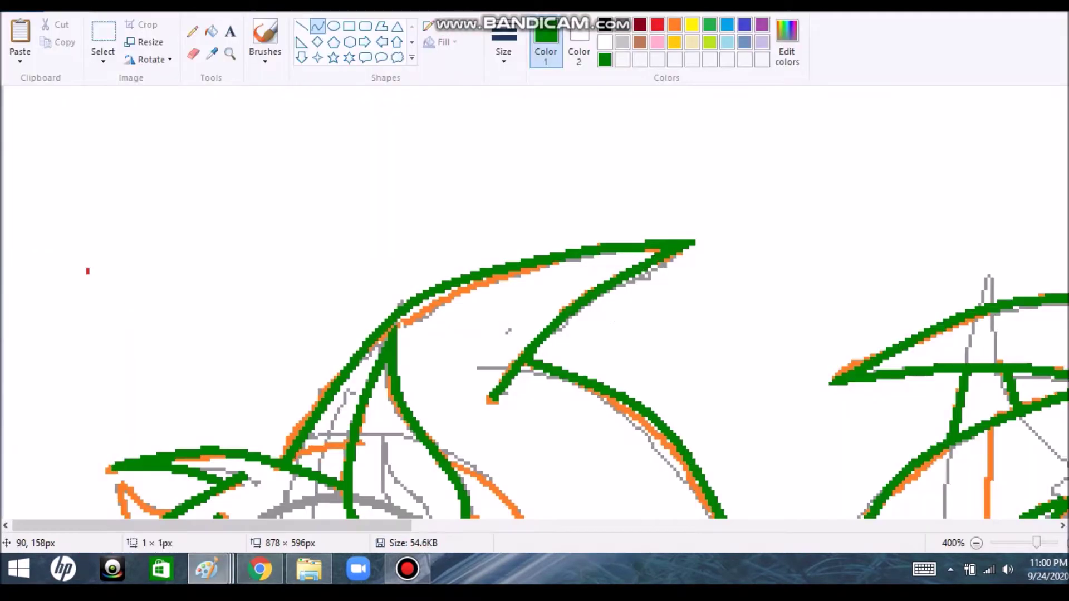
{"action": "scroll", "coordinate": [534, 300], "scroll_direction": "down", "scroll_amount": 3}
{"action": "left_click_drag", "start_coordinate": [440, 290], "coordinate": [530, 385]}
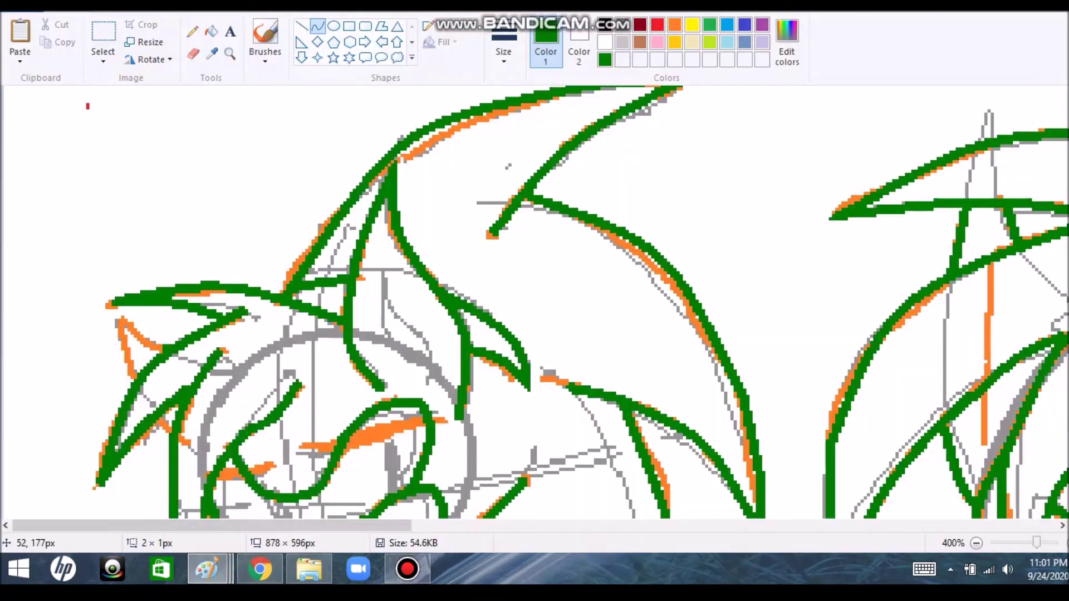
- Trace the wavy upper edge and left end of the right character's muzzle in green
{"action": "key", "text": "ctrl+Page_Down"}
{"action": "key", "text": "ctrl+Page_Down"}
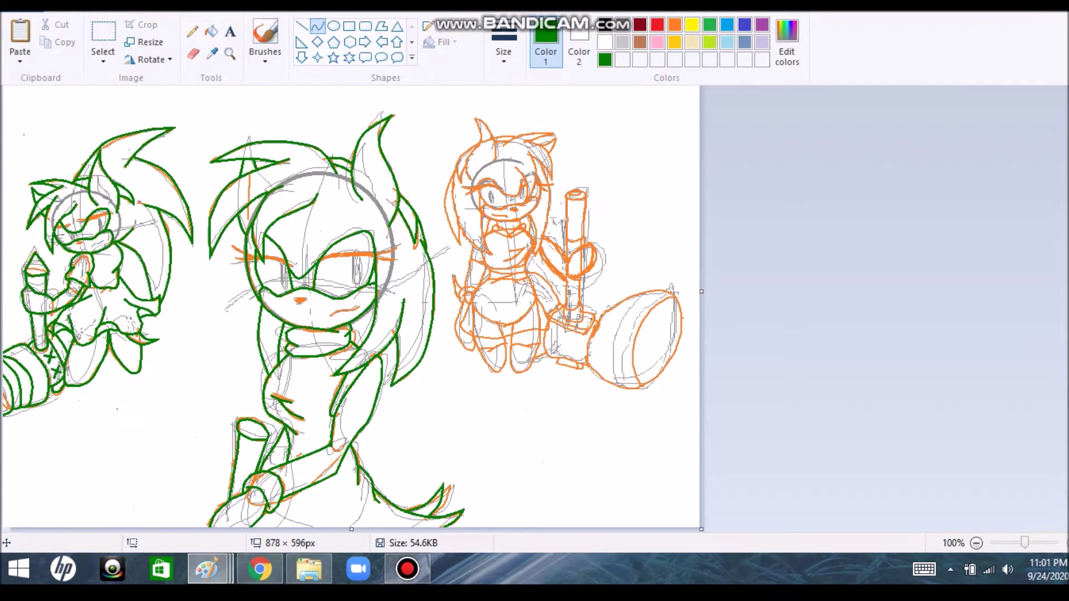
{"action": "key", "text": "ctrl+Page_Up"}
{"action": "key", "text": "ctrl+Page_Up"}
{"action": "mouse_move", "coordinate": [625, 303]}
{"action": "left_mouse_down"}
{"action": "mouse_move", "coordinate": [715, 285]}
{"action": "mouse_move", "coordinate": [537, 307]}
{"action": "left_mouse_up"}
{"action": "left_click_drag", "start_coordinate": [582, 305], "coordinate": [569, 283]}
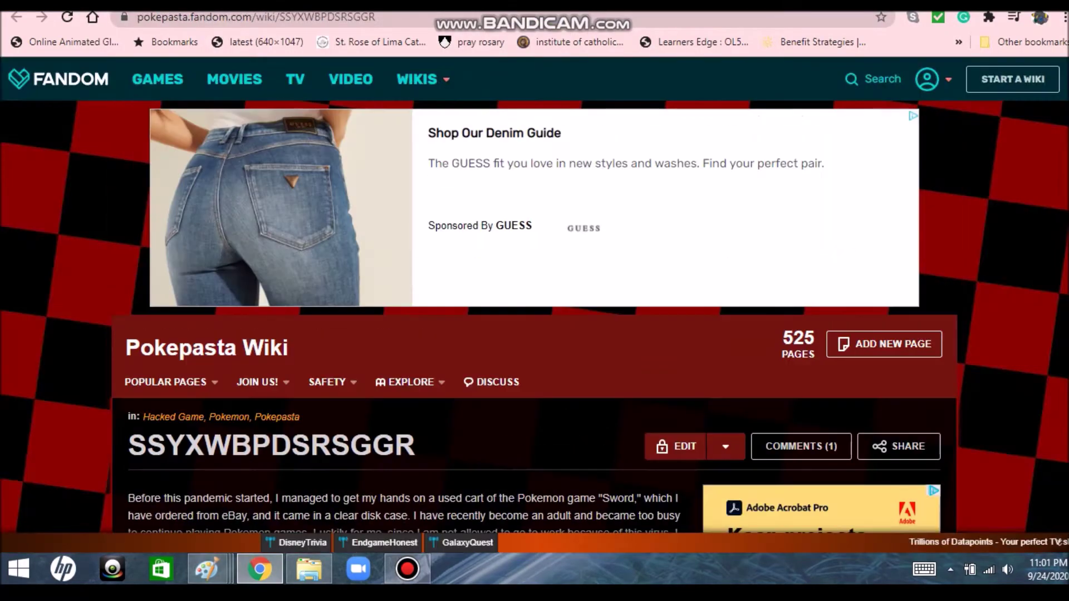
- Open the Top Percentage page of the Pokepasta Wiki in Chrome and look through the story
{"action": "type", "text": "top"}
{"action": "key", "text": "Return"}
{"action": "scroll", "coordinate": [406, 312], "scroll_direction": "down", "scroll_amount": 20}
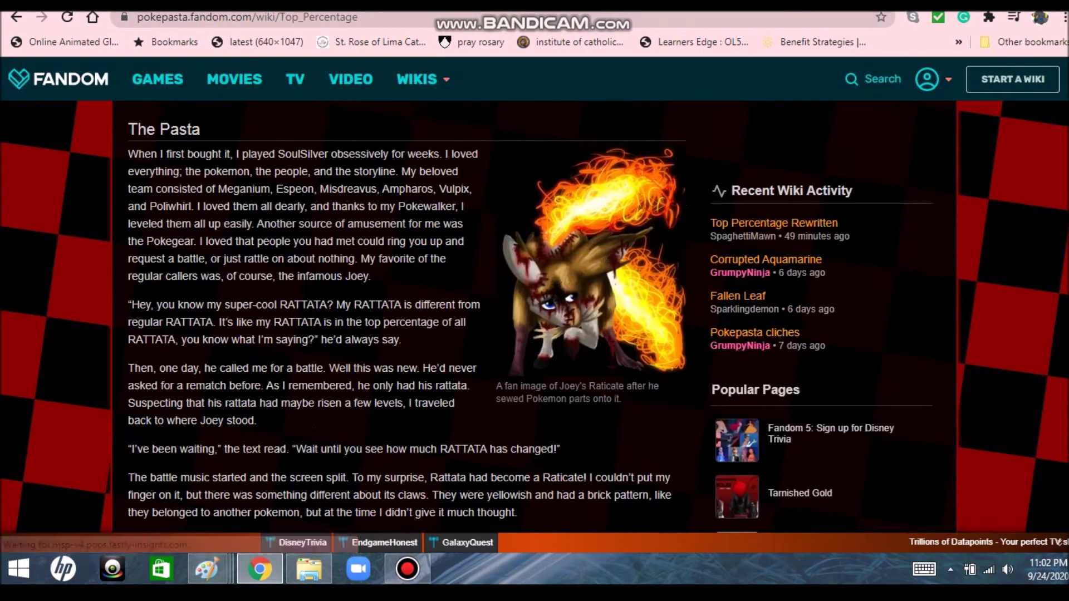
{"action": "scroll", "coordinate": [406, 312], "scroll_direction": "up", "scroll_amount": 7}
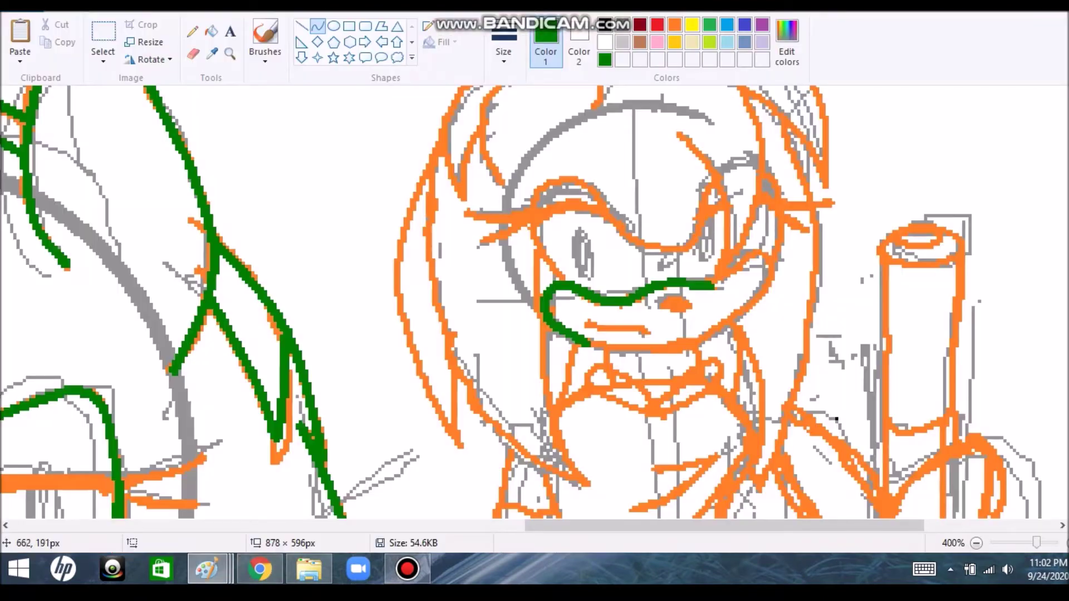
- Trace the two curved fringe strands falling over the right character's face in green
{"action": "left_click_drag", "start_coordinate": [678, 132], "coordinate": [723, 265]}
{"action": "scroll", "coordinate": [535, 301], "scroll_direction": "up", "scroll_amount": 4}
{"action": "left_click_drag", "start_coordinate": [718, 471], "coordinate": [731, 273]}
{"action": "mouse_move", "coordinate": [768, 356]}
{"action": "left_mouse_down"}
{"action": "mouse_move", "coordinate": [799, 341]}
{"action": "mouse_move", "coordinate": [730, 278]}
{"action": "left_mouse_up"}
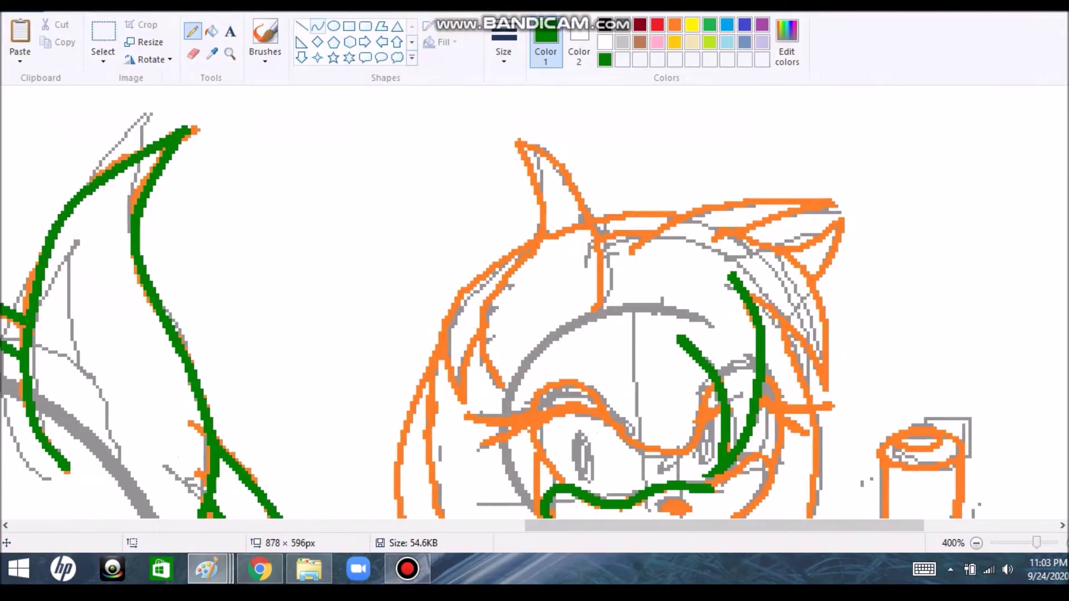
- Complete the right character's muzzle outline in green, and read further down the Top Percentage story in Chrome
{"action": "scroll", "coordinate": [534, 301], "scroll_direction": "down", "scroll_amount": 4}
{"action": "key", "text": "ctrl+z"}
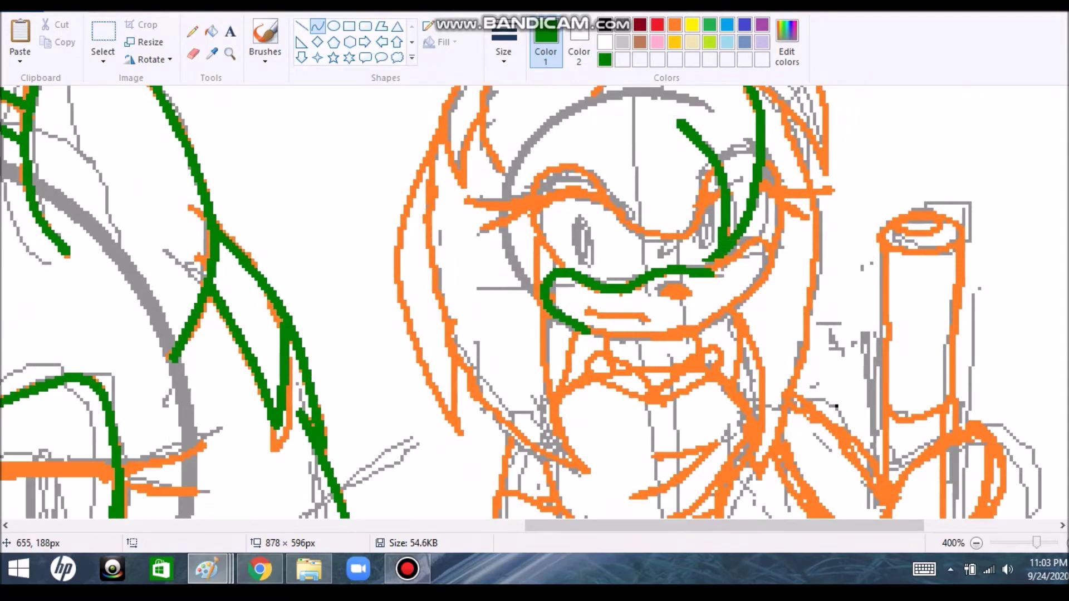
{"action": "left_click_drag", "start_coordinate": [769, 268], "coordinate": [773, 312]}
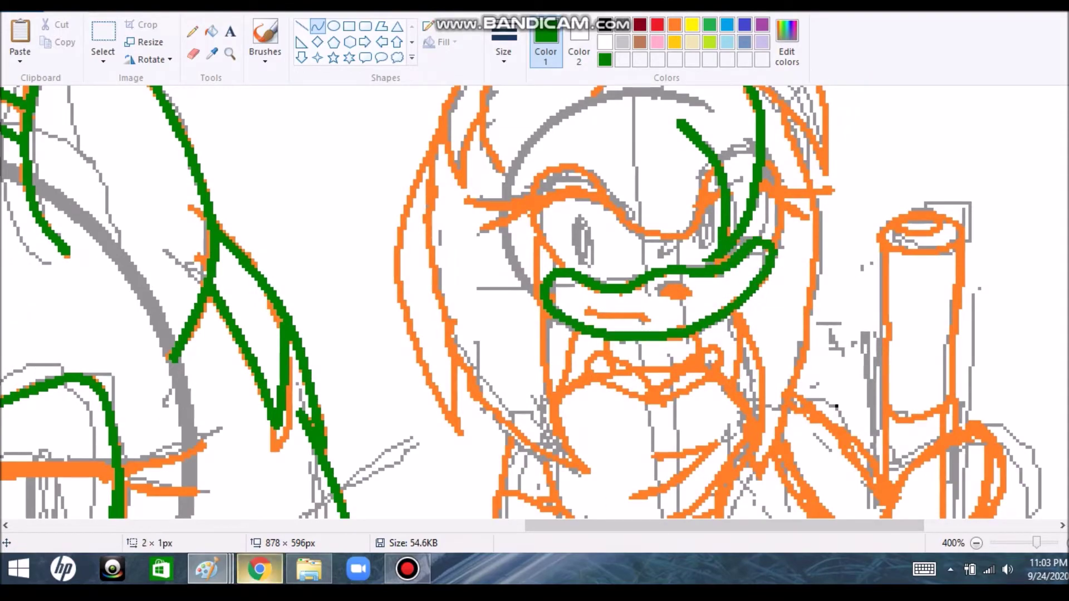
{"action": "left_click", "coordinate": [259, 569]}
{"action": "scroll", "coordinate": [407, 318], "scroll_direction": "down", "scroll_amount": 15}
{"action": "mouse_move", "coordinate": [260, 568]}
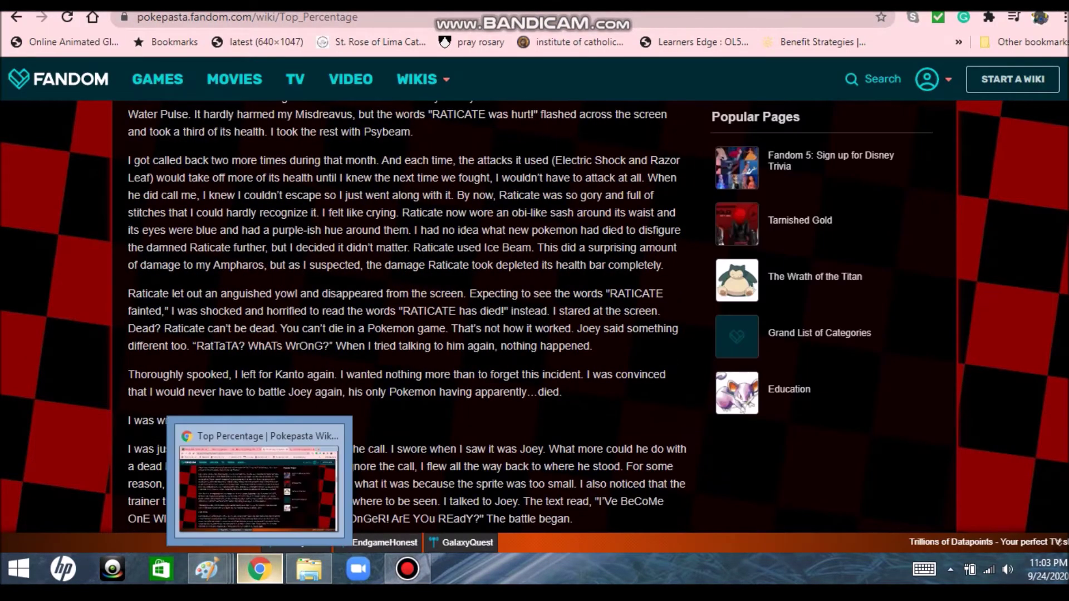
- Trace the outlines of the right character's two eyes and the bridge between them in green
{"action": "key", "text": "alt+Tab"}
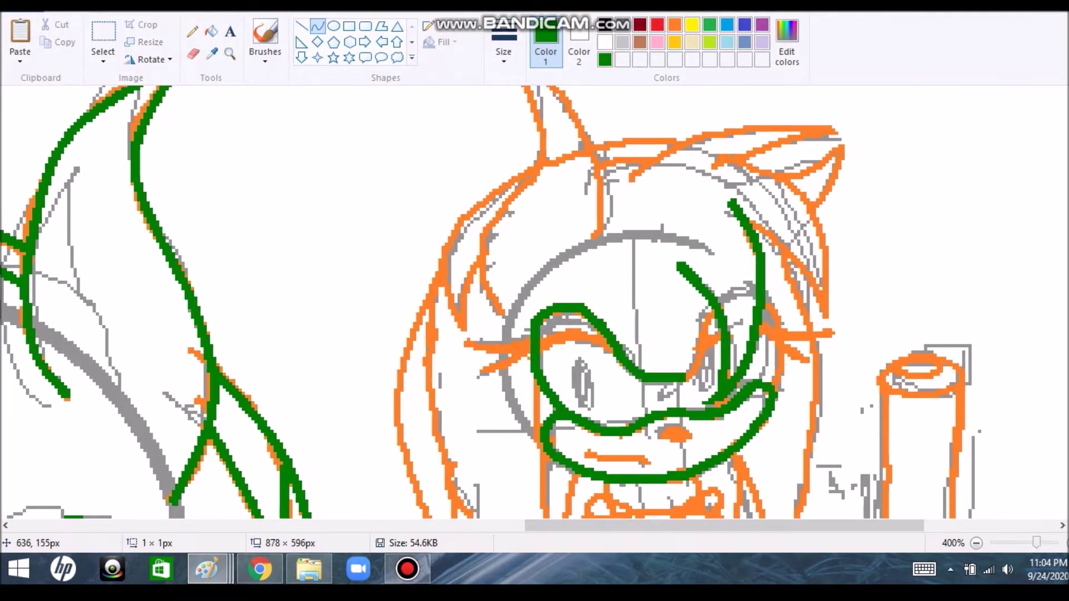
{"action": "key", "text": "ctrl+z"}
{"action": "key", "text": "alt+Tab"}
{"action": "scroll", "coordinate": [406, 317], "scroll_direction": "down", "scroll_amount": 3}
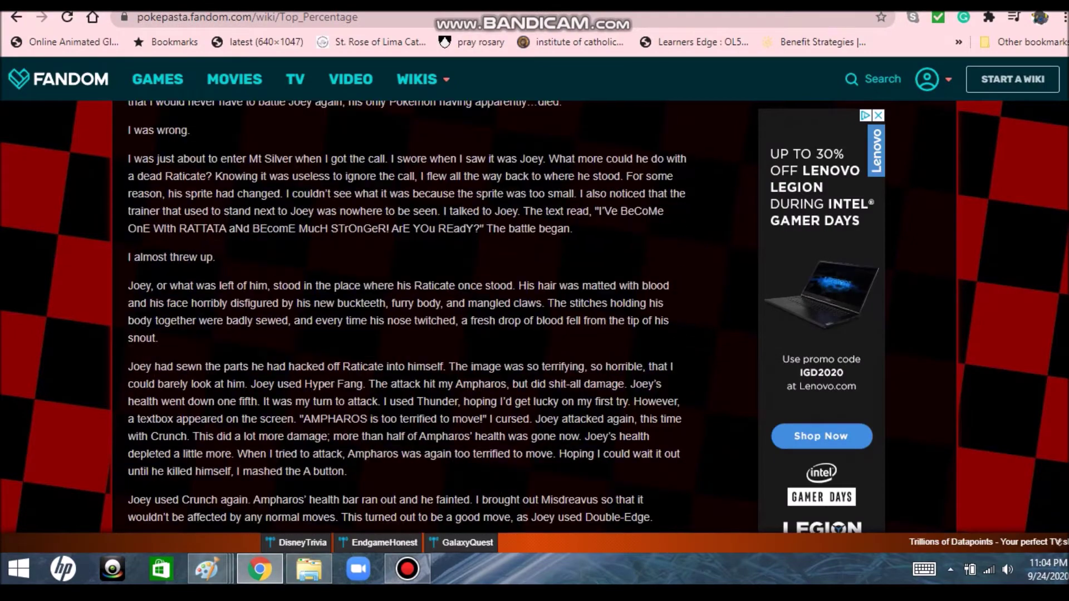
{"action": "key", "text": "alt+Tab"}
{"action": "left_click_drag", "start_coordinate": [776, 322], "coordinate": [772, 392]}
{"action": "left_click_drag", "start_coordinate": [775, 357], "coordinate": [772, 356]}
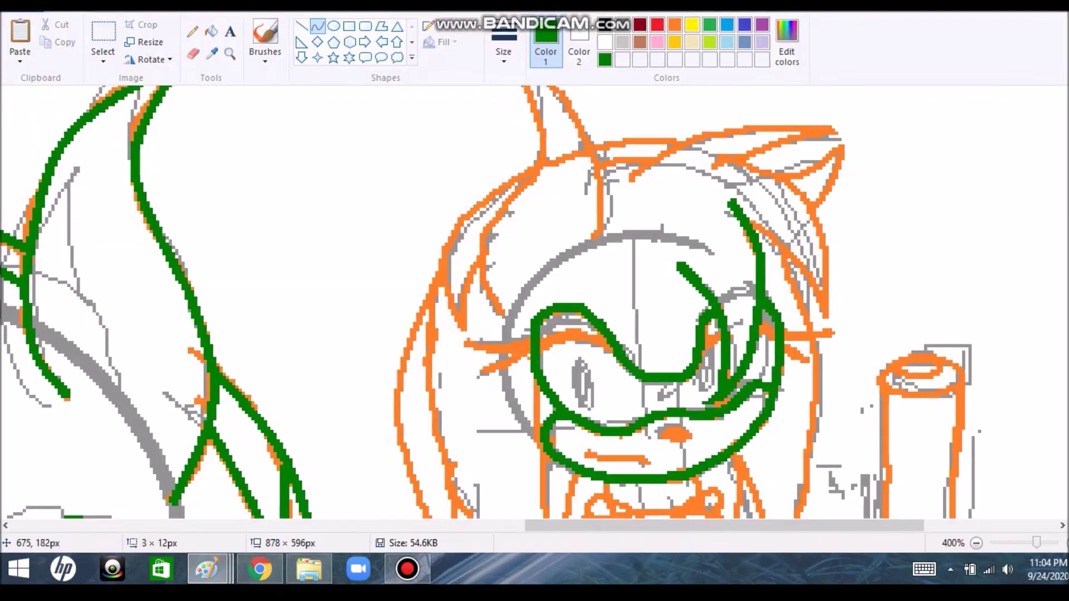
- Trace the right character's upright head spike and the hair strand curving down from it in green
{"action": "key", "text": "alt+Tab"}
{"action": "key", "text": "ctrl+Tab"}
{"action": "key", "text": "alt+Tab"}
{"action": "scroll", "coordinate": [534, 300], "scroll_direction": "down", "scroll_amount": 3}
{"action": "scroll", "coordinate": [502, 278], "scroll_direction": "up", "scroll_amount": 3}
{"action": "left_click_drag", "start_coordinate": [504, 333], "coordinate": [498, 219]}
{"action": "left_click_drag", "start_coordinate": [501, 278], "coordinate": [476, 278]}
{"action": "scroll", "coordinate": [501, 306], "scroll_direction": "up", "scroll_amount": 3}
{"action": "left_click_drag", "start_coordinate": [504, 382], "coordinate": [514, 234]}
{"action": "left_click_drag", "start_coordinate": [509, 311], "coordinate": [557, 312]}
{"action": "left_click_drag", "start_coordinate": [578, 251], "coordinate": [587, 429]}
- Trace the right character's swept quill on top of the head and the pointed lock beside the face in green
{"action": "scroll", "coordinate": [535, 300], "scroll_direction": "down", "scroll_amount": 6}
{"action": "scroll", "coordinate": [535, 300], "scroll_direction": "up", "scroll_amount": 3}
{"action": "mouse_move", "coordinate": [629, 217]}
{"action": "left_mouse_down"}
{"action": "mouse_move", "coordinate": [740, 161]}
{"action": "mouse_move", "coordinate": [688, 167]}
{"action": "left_mouse_up"}
{"action": "left_click_drag", "start_coordinate": [780, 167], "coordinate": [779, 84]}
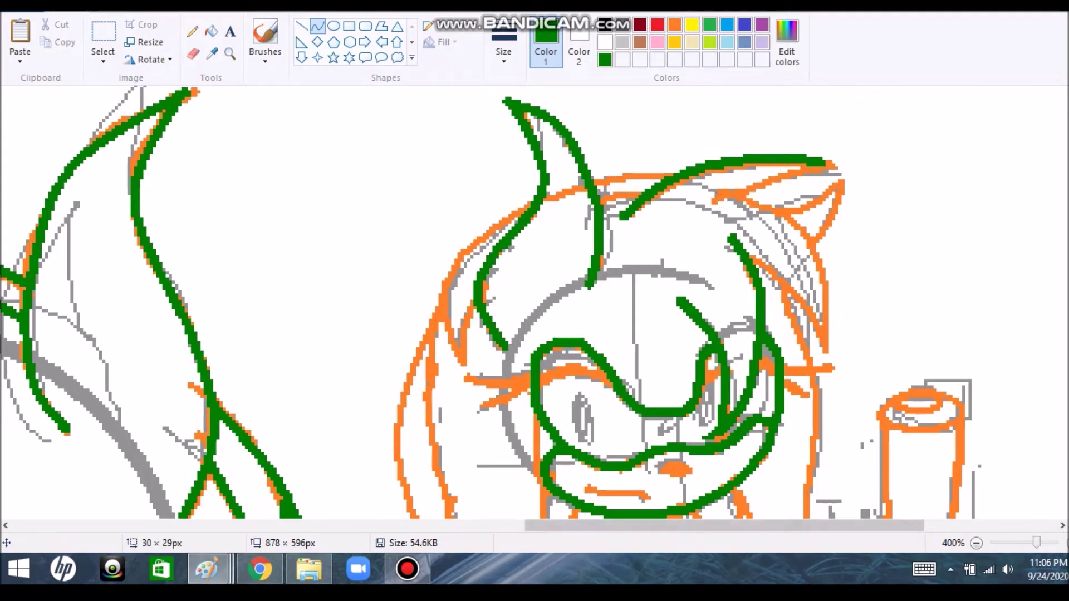
{"action": "key", "text": "ctrl+z"}
{"action": "left_click_drag", "start_coordinate": [830, 343], "coordinate": [794, 198]}
{"action": "left_click_drag", "start_coordinate": [768, 239], "coordinate": [823, 236]}
{"action": "left_click", "coordinate": [730, 240]}
{"action": "mouse_move", "coordinate": [632, 218]}
{"action": "left_mouse_down"}
{"action": "mouse_move", "coordinate": [838, 161]}
{"action": "mouse_move", "coordinate": [763, 184]}
{"action": "left_mouse_up"}
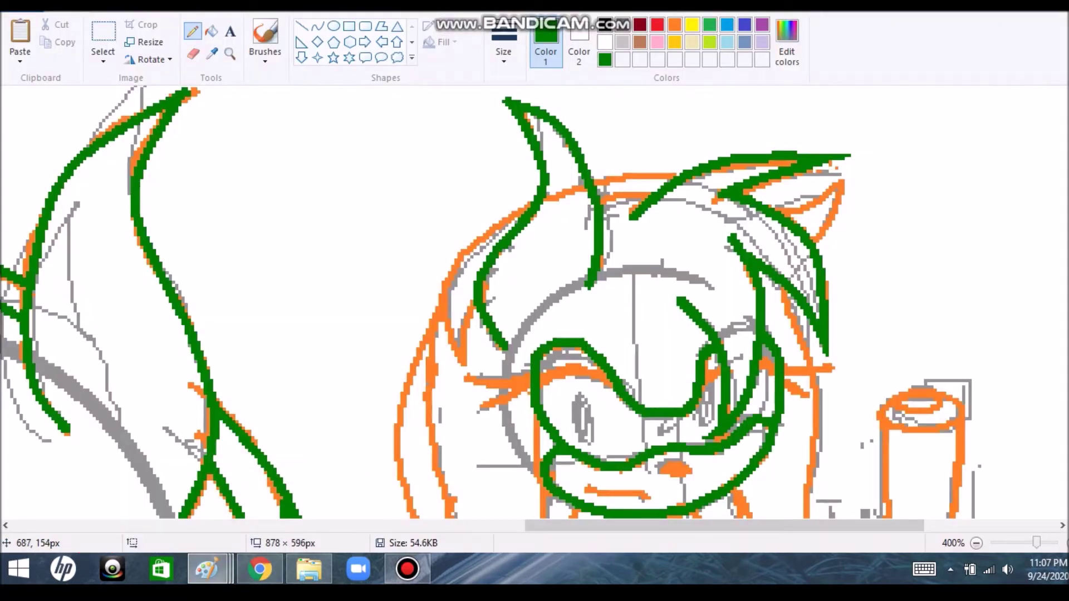
- Trace the top of the right character's head beside the spike and the left outer contour of the hair in green
{"action": "left_click_drag", "start_coordinate": [683, 170], "coordinate": [592, 184]}
{"action": "scroll", "coordinate": [534, 300], "scroll_direction": "down", "scroll_amount": 3}
{"action": "left_click_drag", "start_coordinate": [532, 136], "coordinate": [435, 259]}
{"action": "mouse_move", "coordinate": [516, 306]}
{"action": "left_mouse_down"}
{"action": "mouse_move", "coordinate": [490, 222]}
{"action": "mouse_move", "coordinate": [445, 417]}
{"action": "mouse_move", "coordinate": [429, 334]}
{"action": "left_mouse_up"}
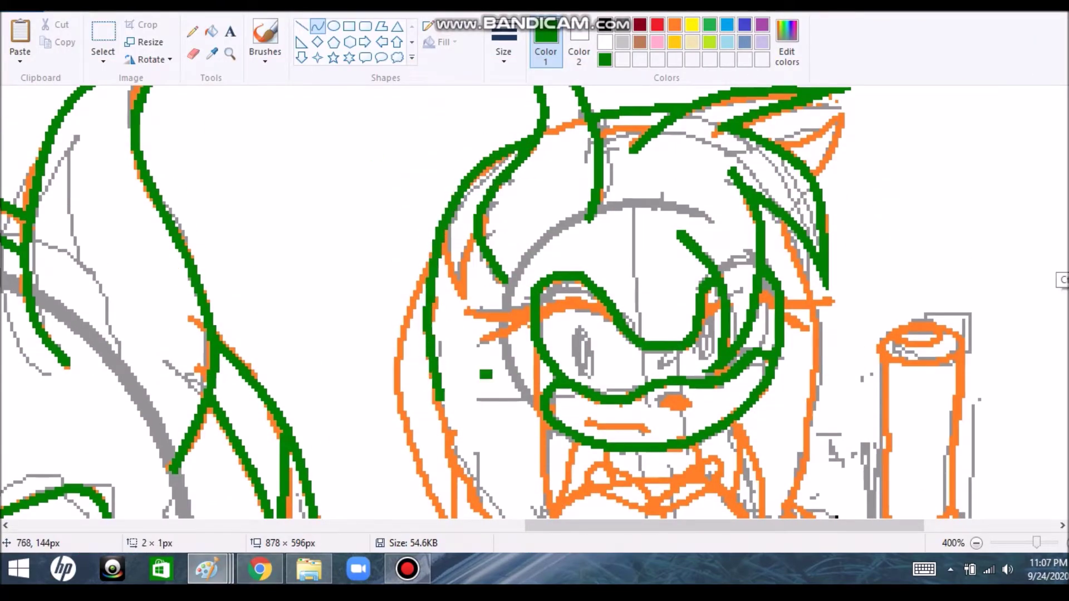
- Trace the long pointed locks hanging on the left side of the right character's face in green
{"action": "scroll", "coordinate": [429, 334], "scroll_direction": "down", "scroll_amount": 6}
{"action": "left_click_drag", "start_coordinate": [446, 232], "coordinate": [587, 388]}
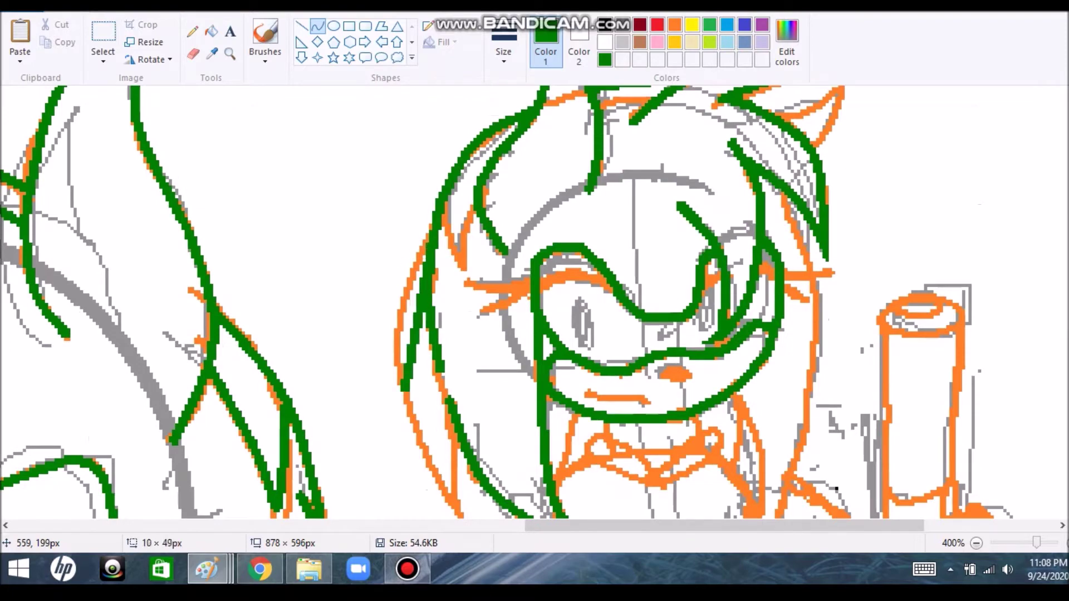
{"action": "left_click_drag", "start_coordinate": [429, 239], "coordinate": [457, 513]}
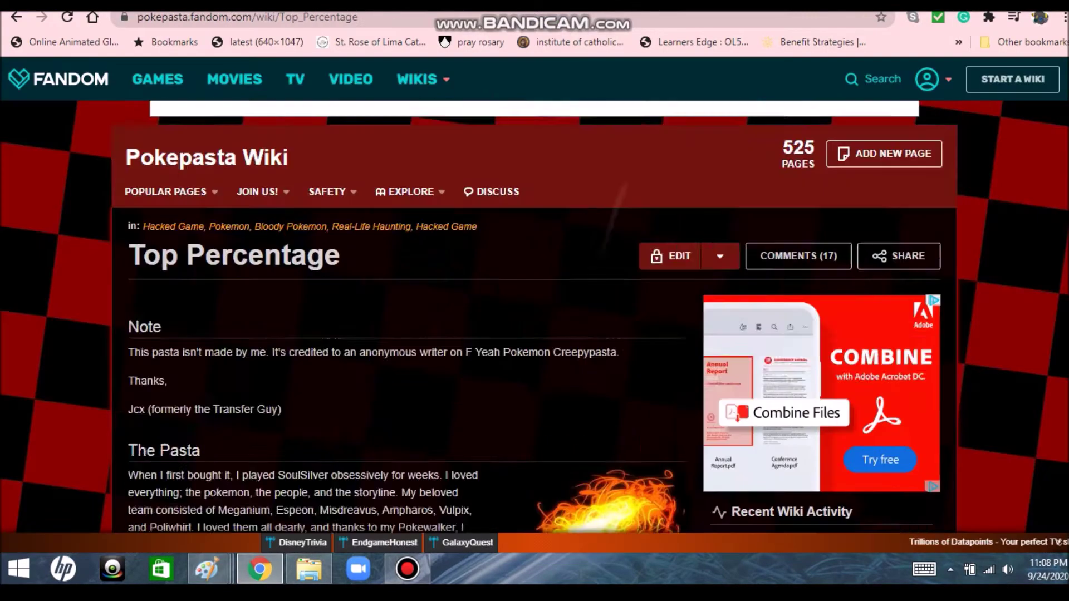
{"action": "scroll", "coordinate": [390, 334], "scroll_direction": "down", "scroll_amount": 5}
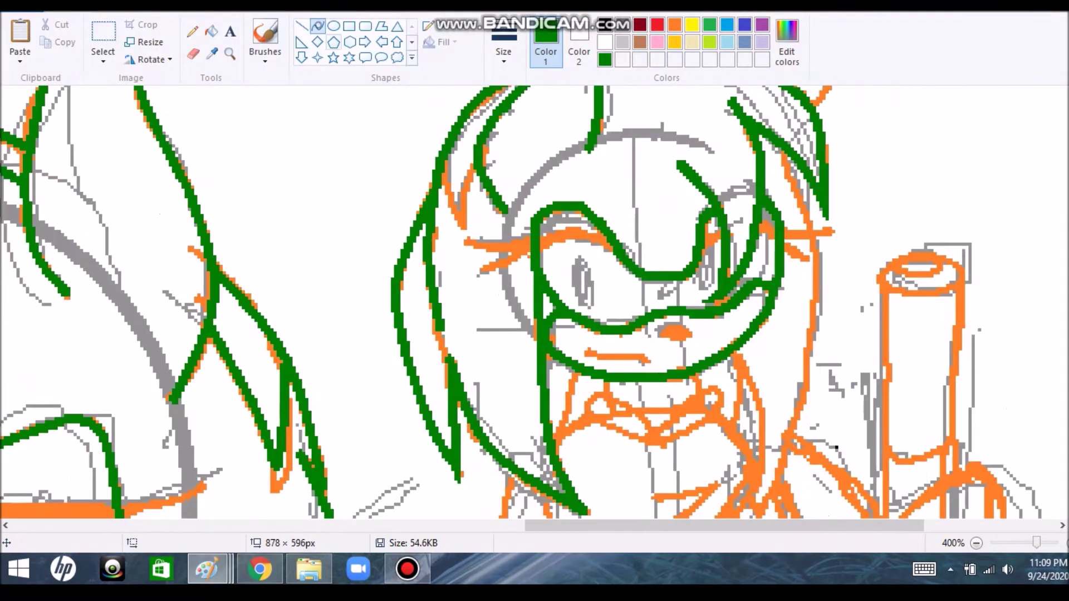
- Trace both edges of the long pointed lock hanging on the right side of the right character's face in green
{"action": "mouse_move", "coordinate": [780, 153]}
{"action": "left_mouse_down"}
{"action": "mouse_move", "coordinate": [812, 220]}
{"action": "mouse_move", "coordinate": [819, 345]}
{"action": "mouse_move", "coordinate": [796, 415]}
{"action": "left_mouse_up"}
{"action": "mouse_move", "coordinate": [259, 568]}
{"action": "scroll", "coordinate": [535, 300], "scroll_direction": "down", "scroll_amount": 5}
{"action": "left_click_drag", "start_coordinate": [802, 167], "coordinate": [754, 270]}
{"action": "left_click", "coordinate": [193, 32]}
{"action": "scroll", "coordinate": [534, 300], "scroll_direction": "up", "scroll_amount": 4}
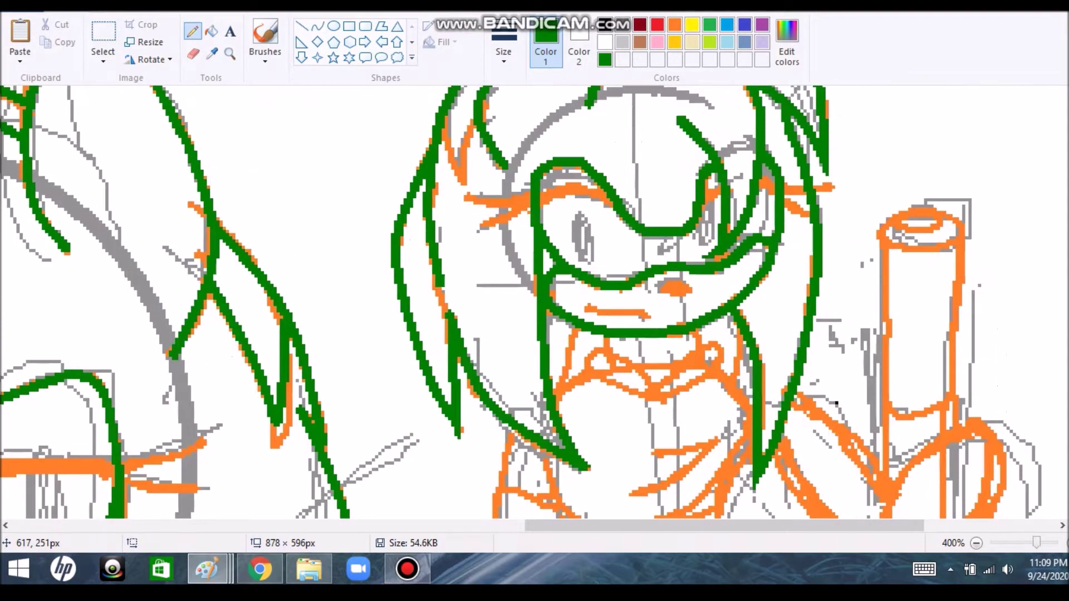
- Trace the right character's pointed collar and the short neck lines beneath the chin in green
{"action": "left_click_drag", "start_coordinate": [648, 394], "coordinate": [712, 377]}
{"action": "left_click_drag", "start_coordinate": [690, 378], "coordinate": [723, 341]}
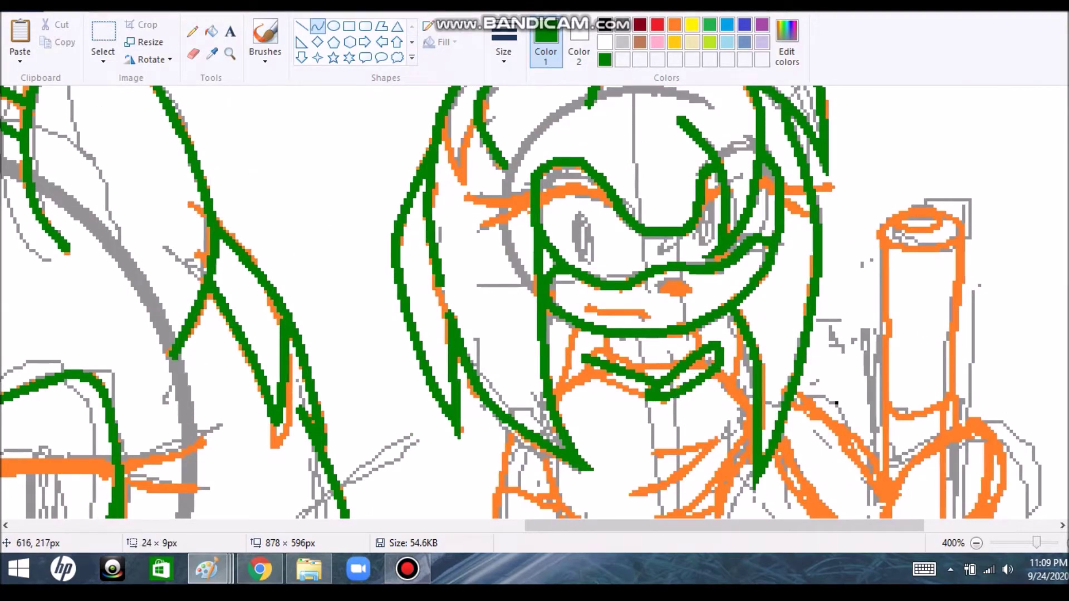
{"action": "left_click_drag", "start_coordinate": [579, 350], "coordinate": [599, 368]}
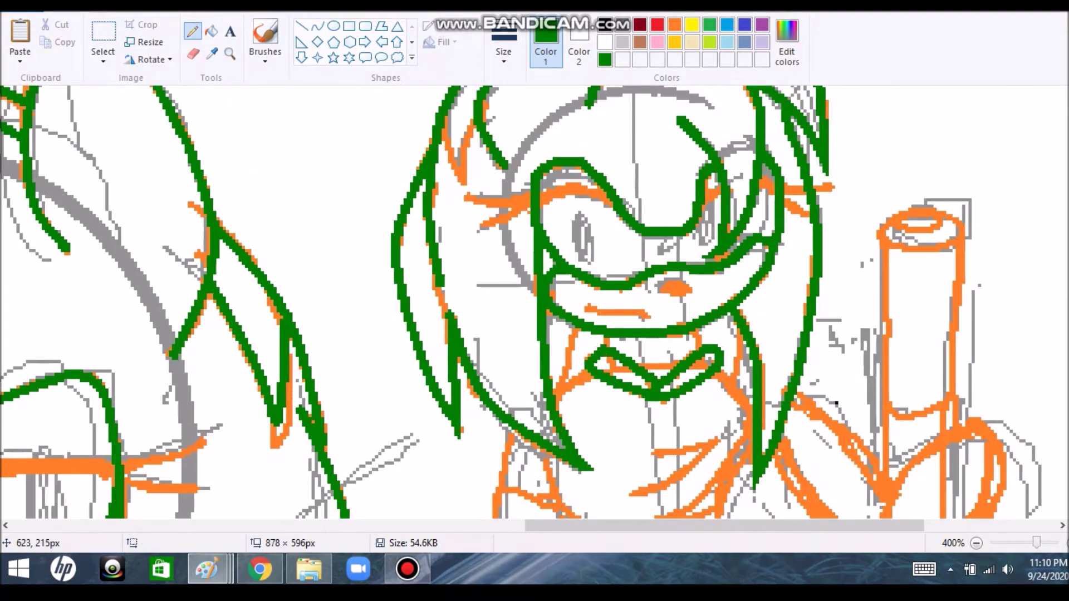
{"action": "left_click_drag", "start_coordinate": [752, 299], "coordinate": [753, 302]}
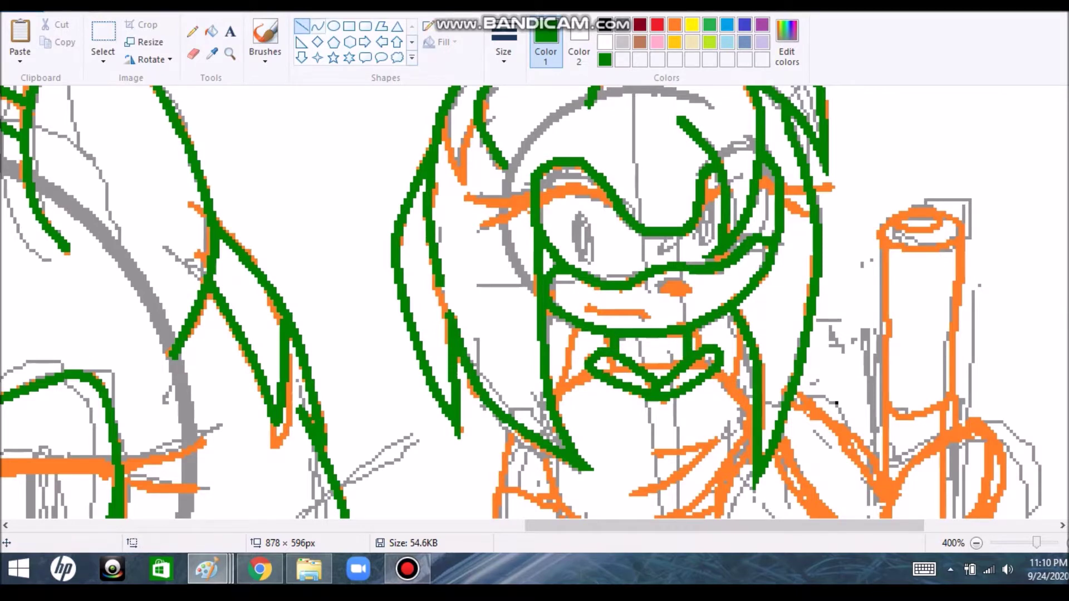
- Trace the right side of the right character's chest and waist contour in green
{"action": "scroll", "coordinate": [534, 301], "scroll_direction": "down", "scroll_amount": 3}
{"action": "left_click_drag", "start_coordinate": [724, 340], "coordinate": [738, 476]}
{"action": "left_click_drag", "start_coordinate": [743, 406], "coordinate": [759, 414]}
{"action": "left_click", "coordinate": [192, 31]}
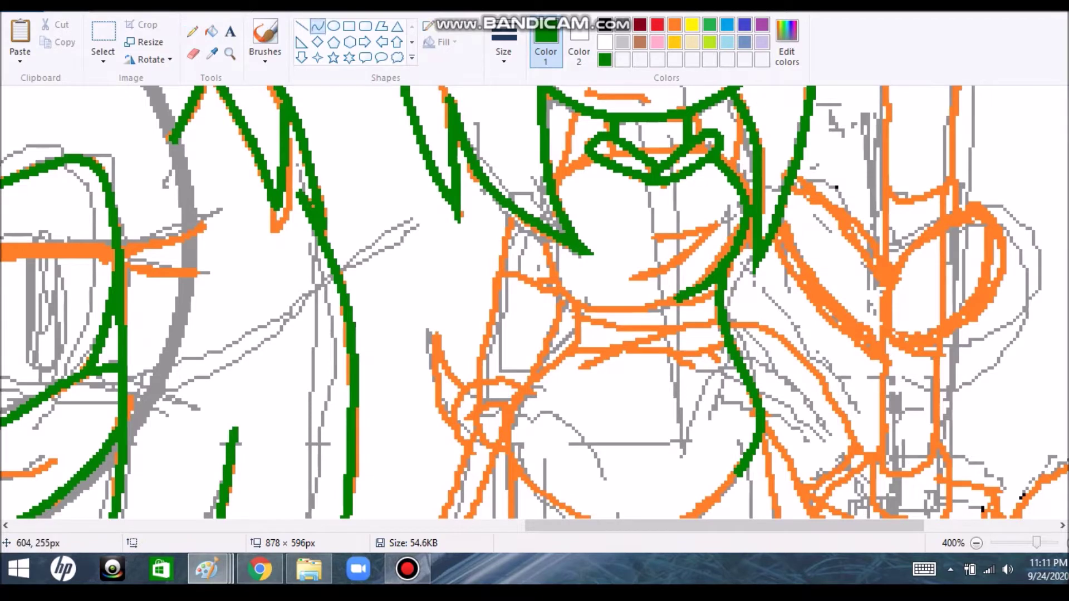
- Trace the left and lower chest outline, the left waist and the flared skirt edges in green
{"action": "left_click_drag", "start_coordinate": [585, 139], "coordinate": [554, 167]}
{"action": "scroll", "coordinate": [534, 300], "scroll_direction": "down", "scroll_amount": 3}
{"action": "mouse_move", "coordinate": [763, 228]}
{"action": "left_mouse_down"}
{"action": "mouse_move", "coordinate": [813, 365]}
{"action": "mouse_move", "coordinate": [624, 370]}
{"action": "mouse_move", "coordinate": [456, 351]}
{"action": "mouse_move", "coordinate": [526, 225]}
{"action": "left_mouse_up"}
{"action": "scroll", "coordinate": [526, 226], "scroll_direction": "up", "scroll_amount": 2}
{"action": "left_click_drag", "start_coordinate": [504, 397], "coordinate": [569, 301]}
{"action": "left_click_drag", "start_coordinate": [597, 259], "coordinate": [635, 264]}
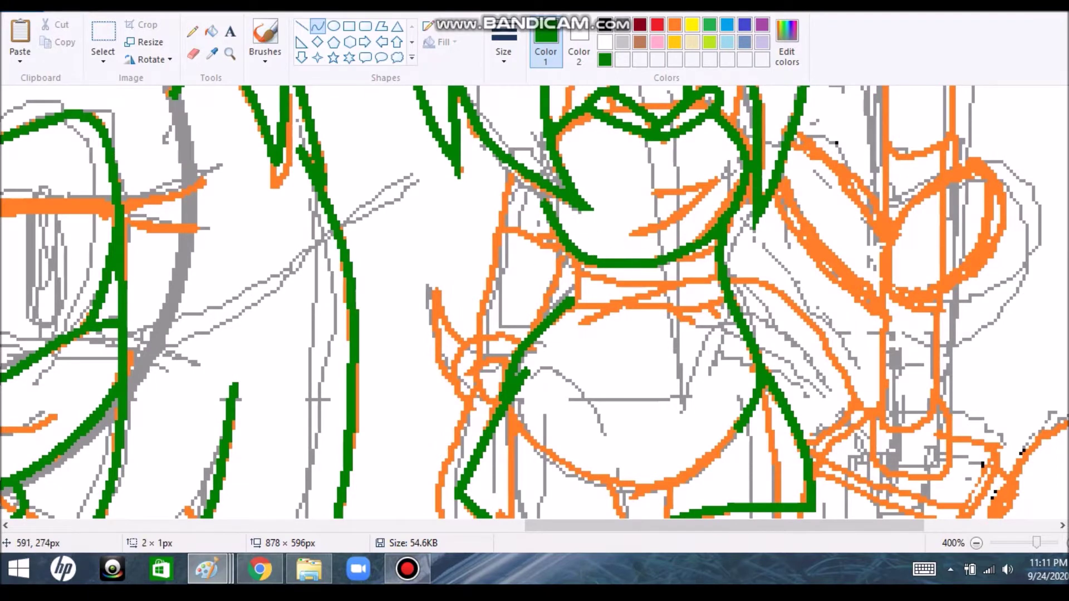
- Trace the outer edge of the left arm and the outlines of both legs and boots in green
{"action": "mouse_move", "coordinate": [514, 168]}
{"action": "left_mouse_down"}
{"action": "mouse_move", "coordinate": [479, 338]}
{"action": "mouse_move", "coordinate": [609, 467]}
{"action": "mouse_move", "coordinate": [640, 401]}
{"action": "mouse_move", "coordinate": [568, 405]}
{"action": "mouse_move", "coordinate": [518, 380]}
{"action": "left_mouse_up"}
{"action": "scroll", "coordinate": [534, 300], "scroll_direction": "down", "scroll_amount": 3}
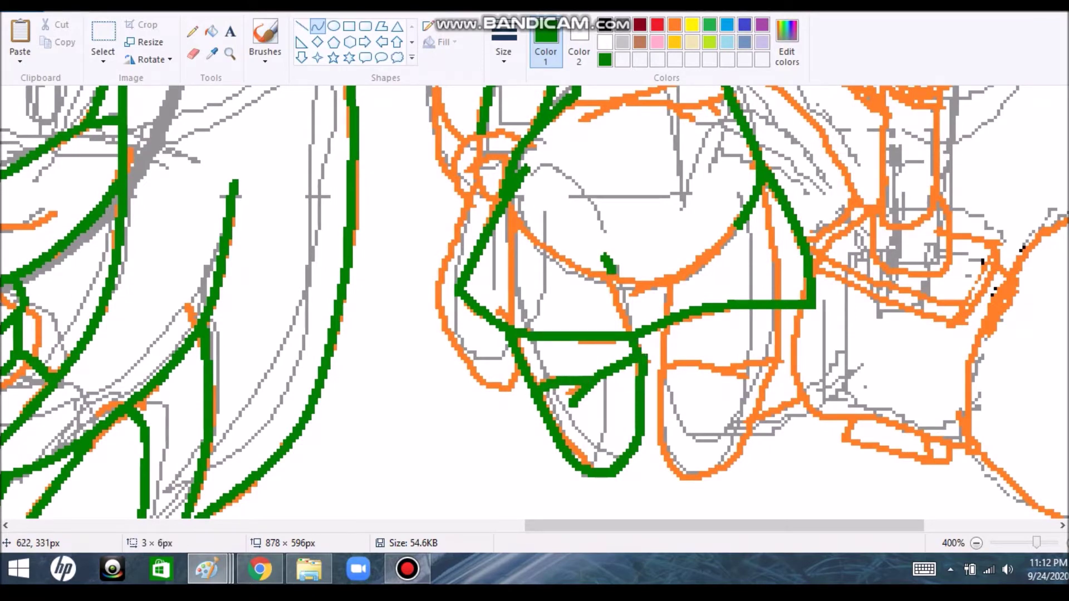
{"action": "left_click_drag", "start_coordinate": [561, 216], "coordinate": [589, 243]}
{"action": "left_click_drag", "start_coordinate": [780, 309], "coordinate": [662, 356]}
{"action": "left_click", "coordinate": [712, 376]}
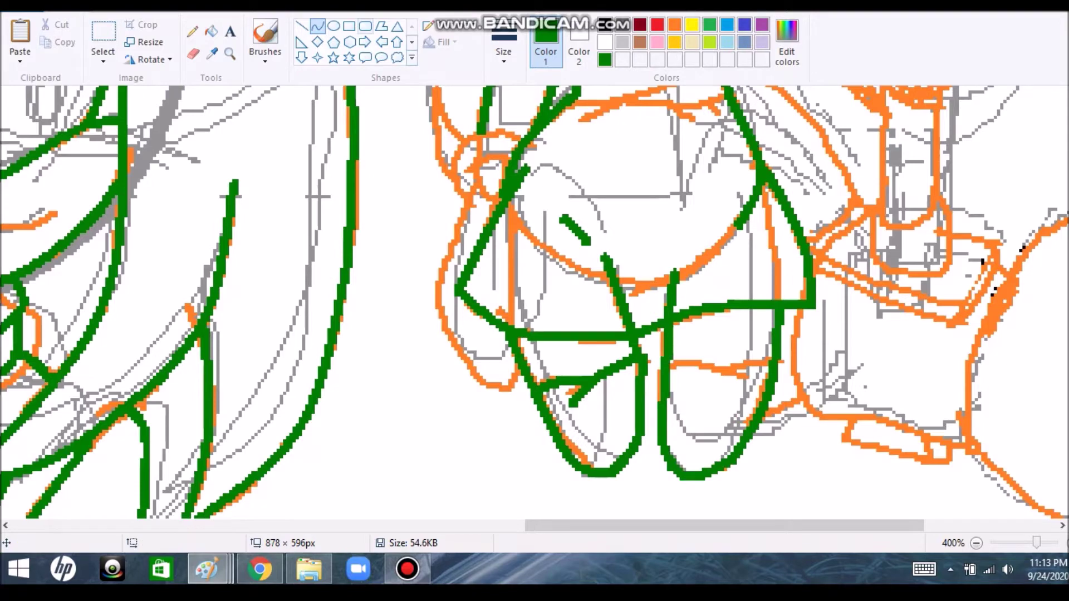
{"action": "key", "text": "alt+Tab"}
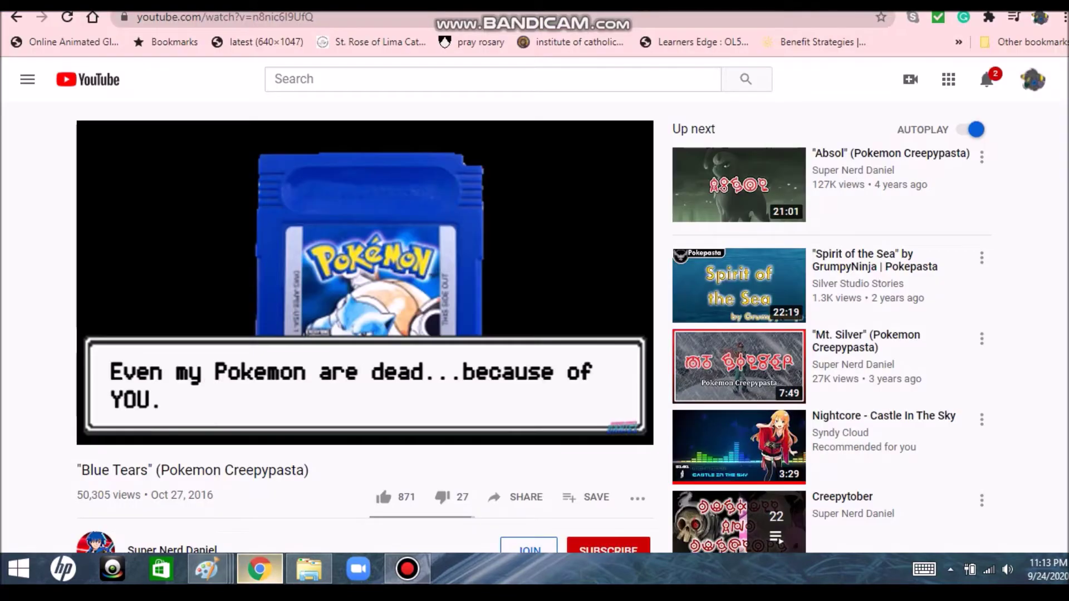
{"action": "key", "text": "alt+Tab"}
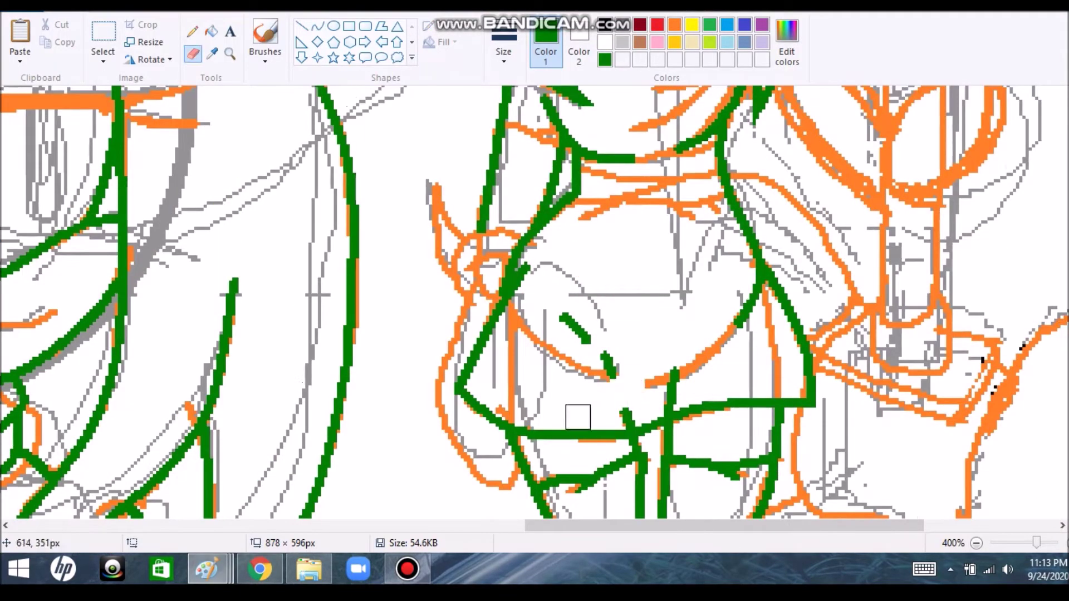
- Retrace the curved lines above the skirt hem between the legs in green, covering the stray overlap with white
{"action": "left_click", "coordinate": [317, 26]}
{"action": "left_click_drag", "start_coordinate": [601, 348], "coordinate": [619, 388]}
{"action": "left_click", "coordinate": [604, 41]}
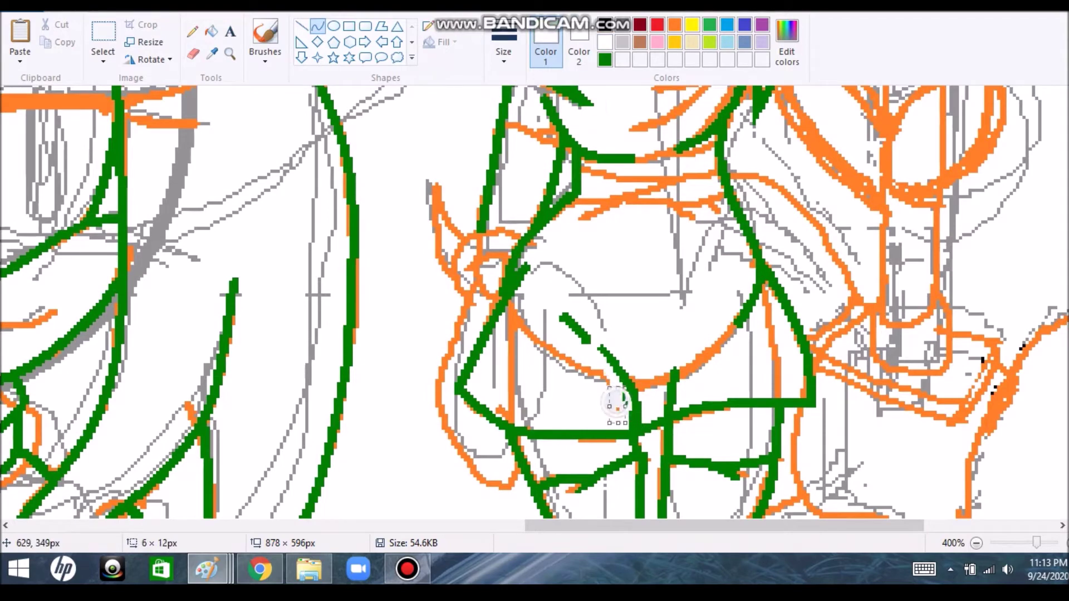
{"action": "left_click", "coordinate": [604, 60]}
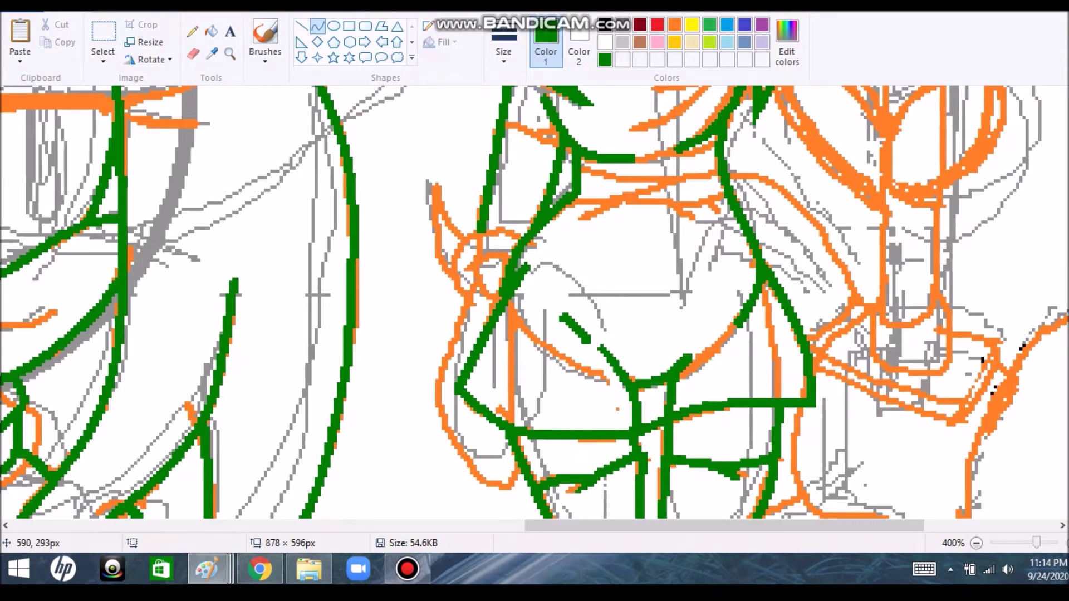
- Trace the crossed belt bands at the waist and the cuff and hanging hand on the left in green
{"action": "scroll", "coordinate": [746, 275], "scroll_direction": "up", "scroll_amount": 2}
{"action": "mouse_move", "coordinate": [718, 278]}
{"action": "left_mouse_down"}
{"action": "mouse_move", "coordinate": [581, 282]}
{"action": "mouse_move", "coordinate": [690, 309]}
{"action": "left_mouse_up"}
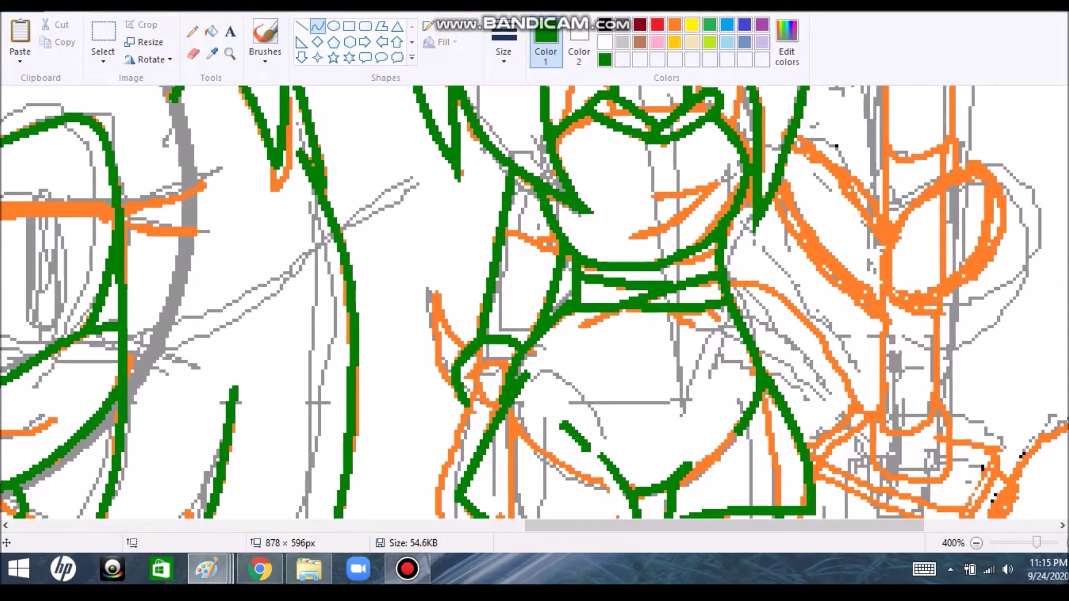
{"action": "scroll", "coordinate": [741, 300], "scroll_direction": "down", "scroll_amount": 2}
{"action": "left_click_drag", "start_coordinate": [448, 400], "coordinate": [484, 477]}
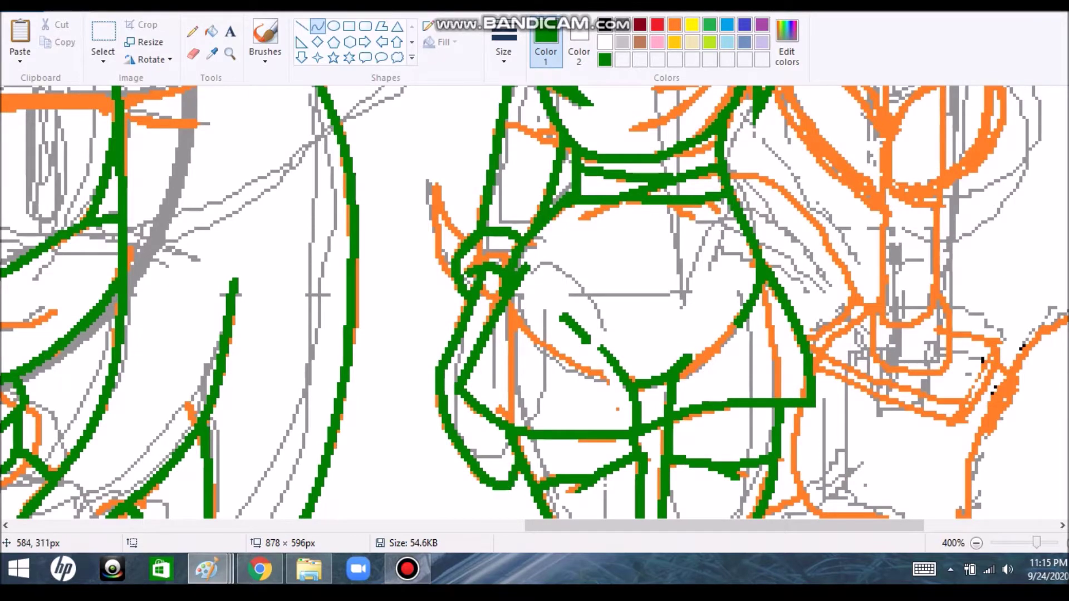
- Trace the rounded fist gripping the hammer handle in green
{"action": "scroll", "coordinate": [535, 301], "scroll_direction": "up", "scroll_amount": 4}
{"action": "left_click_drag", "start_coordinate": [947, 277], "coordinate": [887, 385]}
{"action": "left_click_drag", "start_coordinate": [913, 331], "coordinate": [877, 334]}
{"action": "mouse_move", "coordinate": [946, 277]}
{"action": "left_mouse_down"}
{"action": "mouse_move", "coordinate": [982, 384]}
{"action": "mouse_move", "coordinate": [905, 410]}
{"action": "left_mouse_up"}
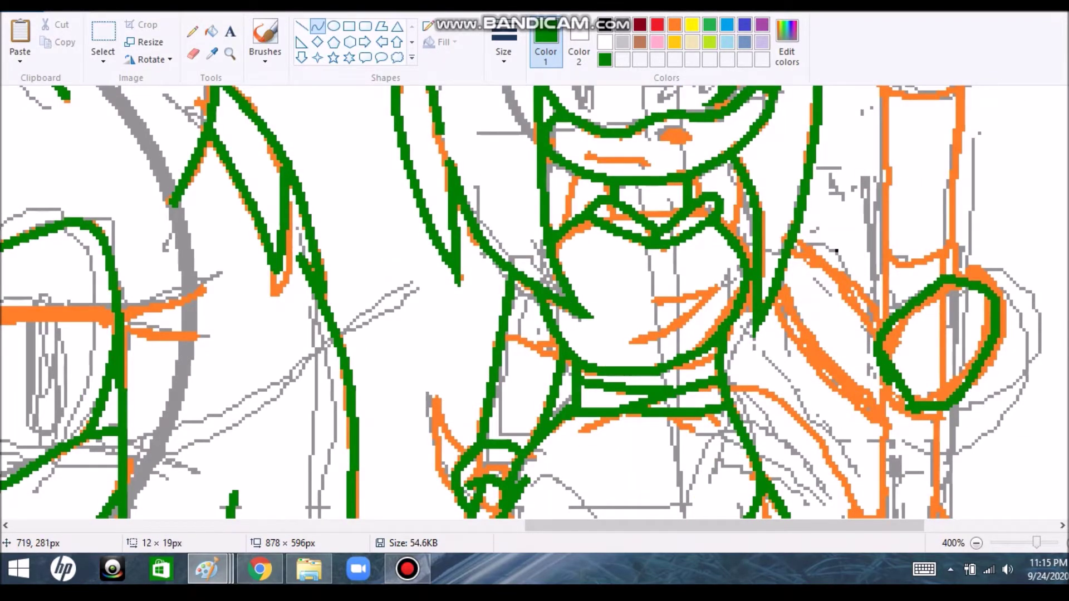
- Trace the upper hammer handle above the fist and its oval end cap in green
{"action": "scroll", "coordinate": [901, 398], "scroll_direction": "up", "scroll_amount": 2}
{"action": "left_click_drag", "start_coordinate": [887, 234], "coordinate": [894, 389]}
{"action": "left_click_drag", "start_coordinate": [900, 276], "coordinate": [902, 290]}
{"action": "mouse_move", "coordinate": [875, 199]}
{"action": "left_mouse_down"}
{"action": "mouse_move", "coordinate": [935, 212]}
{"action": "mouse_move", "coordinate": [892, 183]}
{"action": "left_mouse_up"}
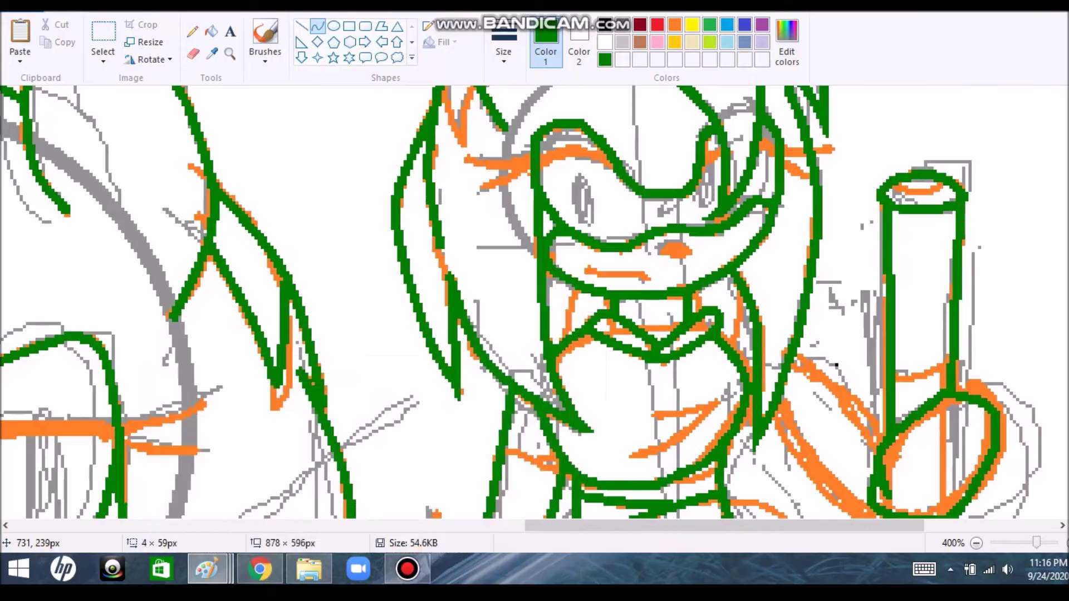
- Trace the lower hammer handle, its rounded socket and the slanted mounting plate in green
{"action": "scroll", "coordinate": [534, 300], "scroll_direction": "down", "scroll_amount": 5}
{"action": "scroll", "coordinate": [913, 250], "scroll_direction": "down", "scroll_amount": 1}
{"action": "mouse_move", "coordinate": [891, 175]}
{"action": "left_mouse_down"}
{"action": "mouse_move", "coordinate": [905, 311]}
{"action": "mouse_move", "coordinate": [927, 289]}
{"action": "mouse_move", "coordinate": [940, 184]}
{"action": "left_mouse_up"}
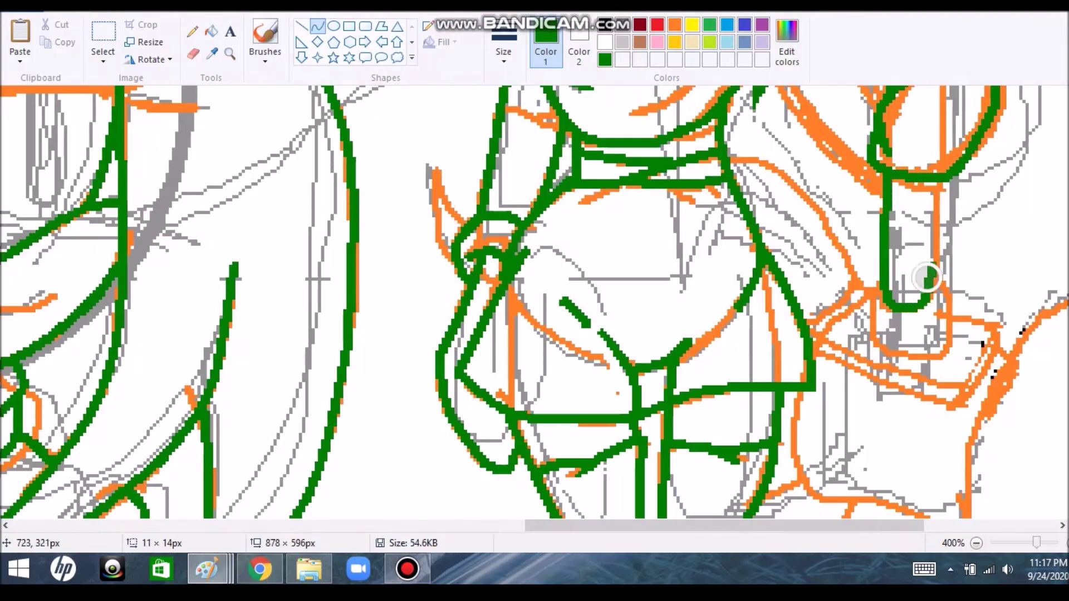
{"action": "left_click_drag", "start_coordinate": [882, 281], "coordinate": [867, 334]}
{"action": "mouse_move", "coordinate": [919, 356]}
{"action": "left_mouse_down"}
{"action": "mouse_move", "coordinate": [936, 298]}
{"action": "mouse_move", "coordinate": [994, 333]}
{"action": "mouse_move", "coordinate": [947, 400]}
{"action": "left_mouse_up"}
{"action": "mouse_move", "coordinate": [869, 289]}
{"action": "left_mouse_down"}
{"action": "mouse_move", "coordinate": [817, 342]}
{"action": "mouse_move", "coordinate": [954, 393]}
{"action": "mouse_move", "coordinate": [975, 350]}
{"action": "left_mouse_up"}
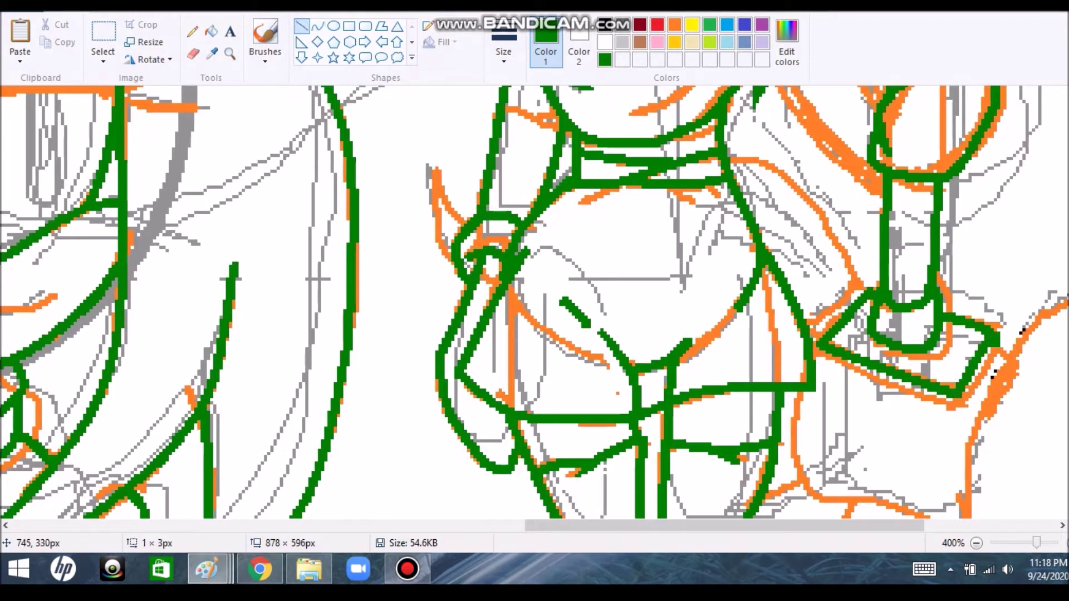
- Try thickening the lower edges of the hammer's mounting plate with a darker custom green line
{"action": "left_click", "coordinate": [504, 51]}
{"action": "left_click", "coordinate": [468, 148]}
{"action": "left_click", "coordinate": [786, 51]}
{"action": "key", "text": "Return"}
{"action": "right_click", "coordinate": [885, 352]}
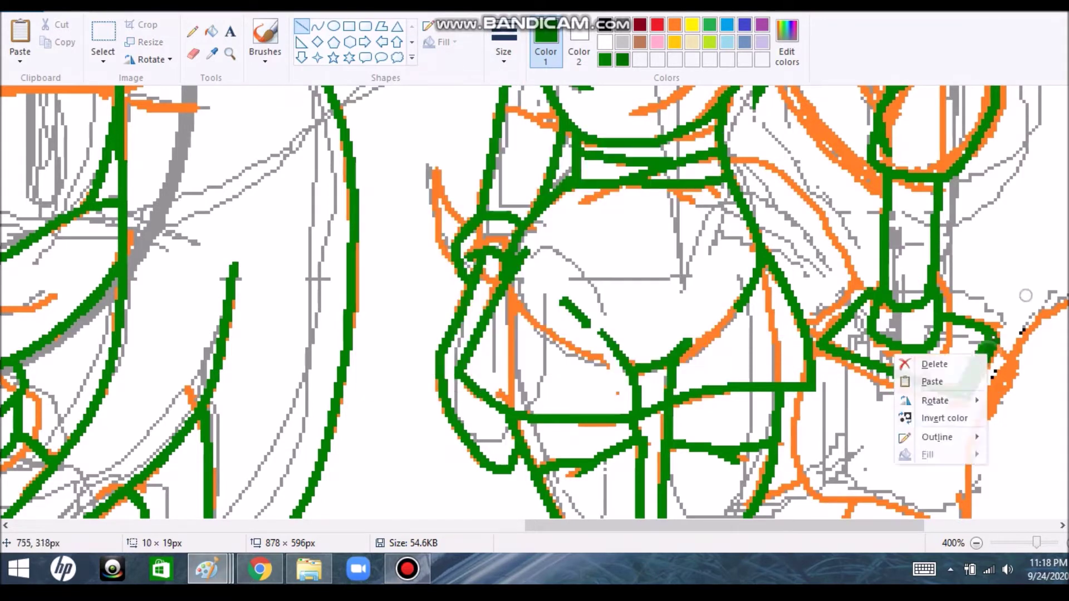
{"action": "left_click_drag", "start_coordinate": [817, 343], "coordinate": [964, 396]}
{"action": "right_click", "coordinate": [727, 350]}
{"action": "key", "text": "Escape"}
- Try shading the plate's thickened edge with another darker green and correcting it with a white pencil
{"action": "left_click", "coordinate": [211, 31]}
{"action": "left_click", "coordinate": [787, 50]}
{"action": "key", "text": "Return"}
{"action": "key", "text": "alt+h"}
{"action": "key", "text": "p"}
{"action": "key", "text": "1"}
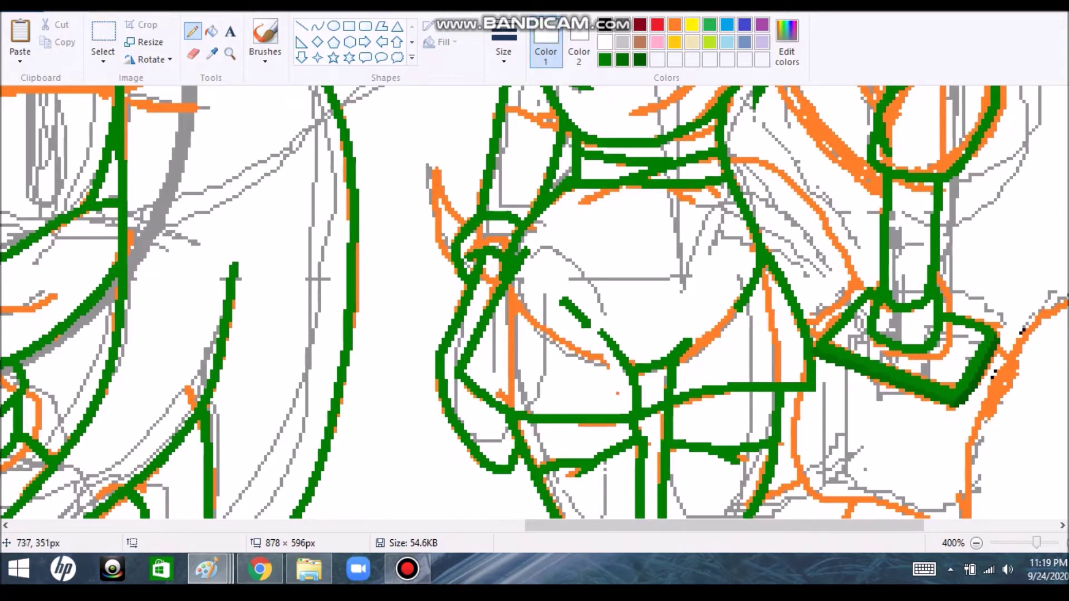
- Trace the left side and lower edge of the hammer head's narrow body in green with the Curve tool
{"action": "key", "text": "alt+h"}
{"action": "key", "text": "k"}
{"action": "key", "text": "alt+h"}
{"action": "key", "text": "s"}
{"action": "key", "text": "h"}
{"action": "left_click_drag", "start_coordinate": [795, 390], "coordinate": [830, 499]}
{"action": "scroll", "coordinate": [838, 251], "scroll_direction": "down", "scroll_amount": 3}
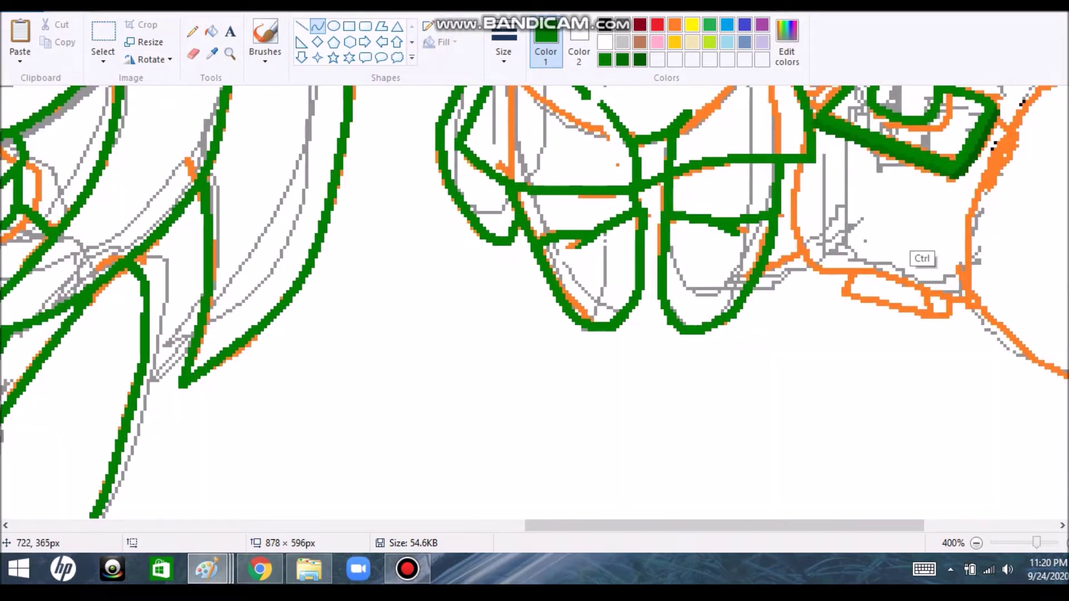
{"action": "scroll", "coordinate": [534, 300], "scroll_direction": "right", "scroll_amount": 5}
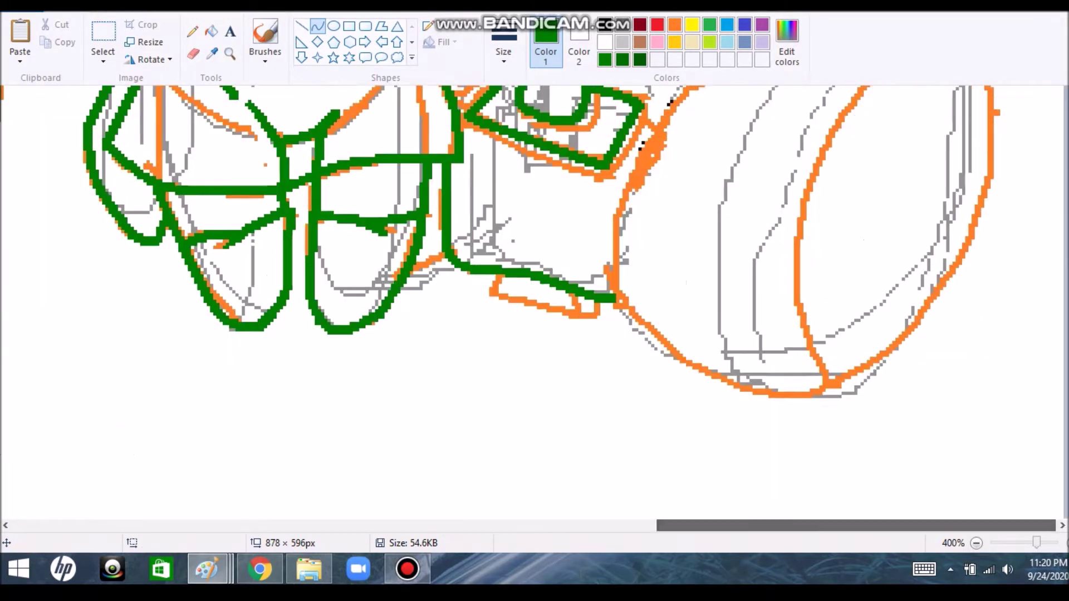
- Trace the large rounded outline of the hammer's drum-shaped end in green, redoing the lower right curve
{"action": "scroll", "coordinate": [534, 301], "scroll_direction": "up", "scroll_amount": 2}
{"action": "mouse_move", "coordinate": [614, 429]}
{"action": "left_mouse_down"}
{"action": "mouse_move", "coordinate": [670, 234]}
{"action": "mouse_move", "coordinate": [840, 136]}
{"action": "mouse_move", "coordinate": [969, 162]}
{"action": "mouse_move", "coordinate": [994, 240]}
{"action": "mouse_move", "coordinate": [918, 446]}
{"action": "left_mouse_up"}
{"action": "scroll", "coordinate": [883, 393], "scroll_direction": "down", "scroll_amount": 4}
{"action": "mouse_move", "coordinate": [918, 204]}
{"action": "left_mouse_down"}
{"action": "mouse_move", "coordinate": [835, 286]}
{"action": "mouse_move", "coordinate": [775, 281]}
{"action": "left_mouse_up"}
{"action": "key", "text": "ctrl+z"}
{"action": "left_click_drag", "start_coordinate": [918, 204], "coordinate": [807, 285]}
{"action": "left_click_drag", "start_coordinate": [808, 285], "coordinate": [654, 223]}
{"action": "scroll", "coordinate": [534, 301], "scroll_direction": "up", "scroll_amount": 5}
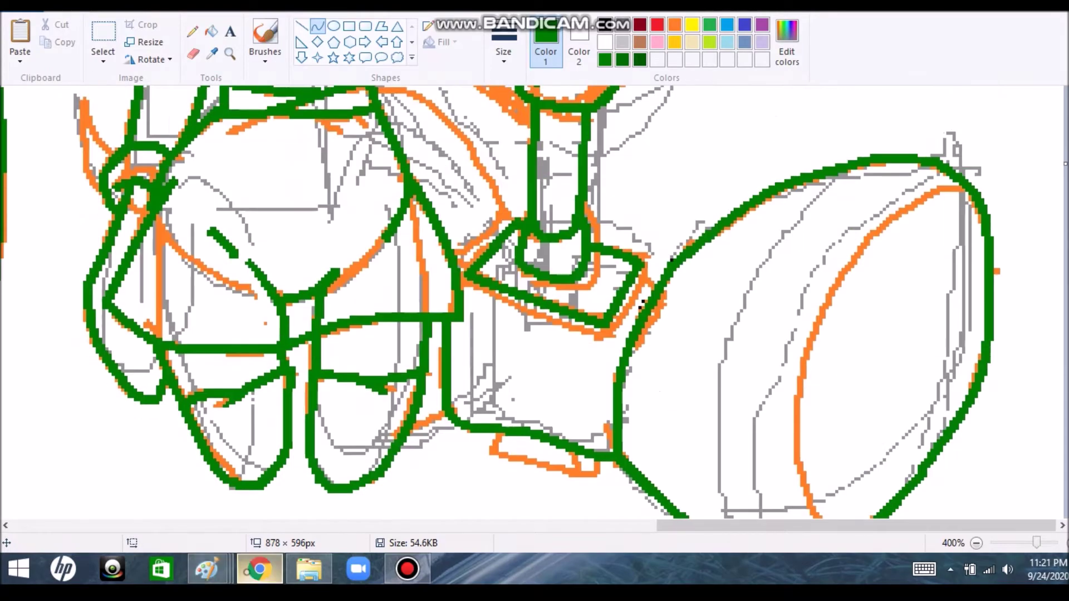
- Switch to the browser, look through the "Blue Tears" video description and its Creepypasta Wiki page, and return to the drawing
{"action": "key", "text": "alt+Tab"}
{"action": "scroll", "coordinate": [389, 329], "scroll_direction": "down", "scroll_amount": 12}
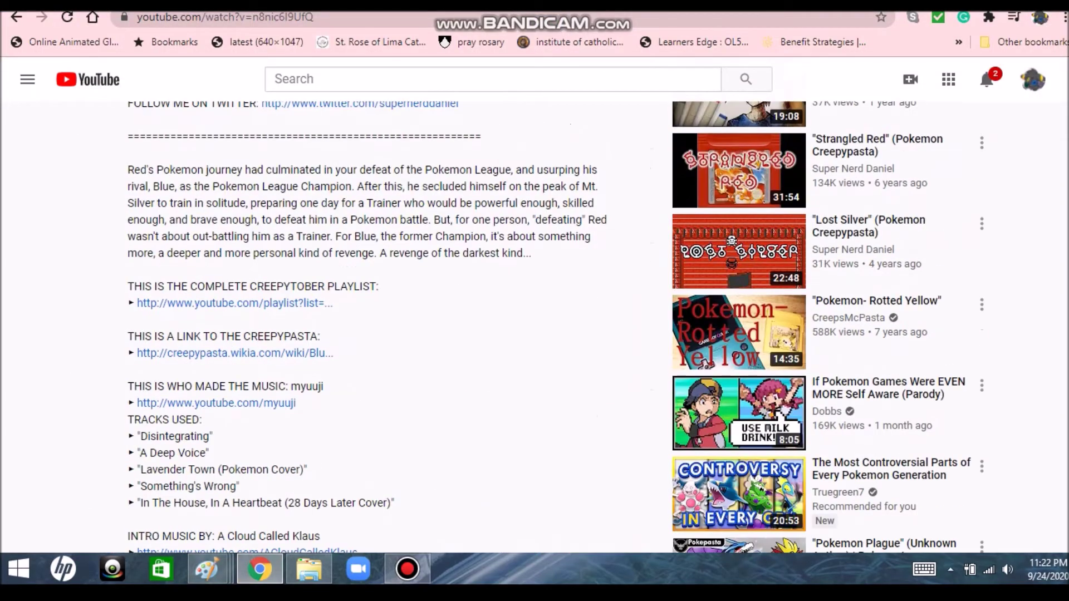
{"action": "scroll", "coordinate": [390, 329], "scroll_direction": "up", "scroll_amount": 3}
{"action": "key", "text": "alt+Tab"}
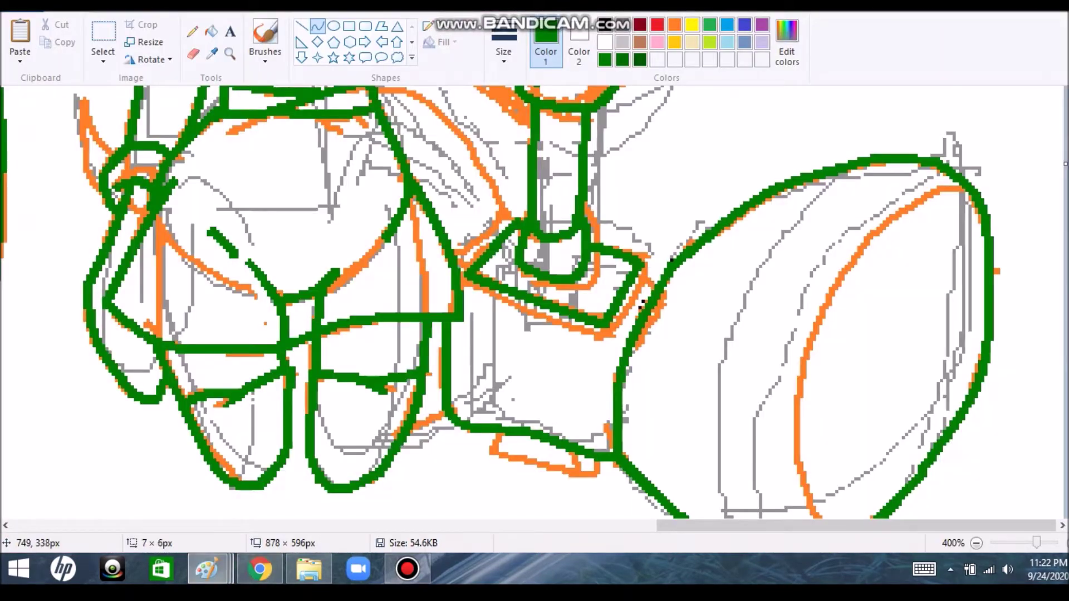
{"action": "scroll", "coordinate": [641, 305], "scroll_direction": "up", "scroll_amount": 3}
{"action": "key", "text": "alt+Tab"}
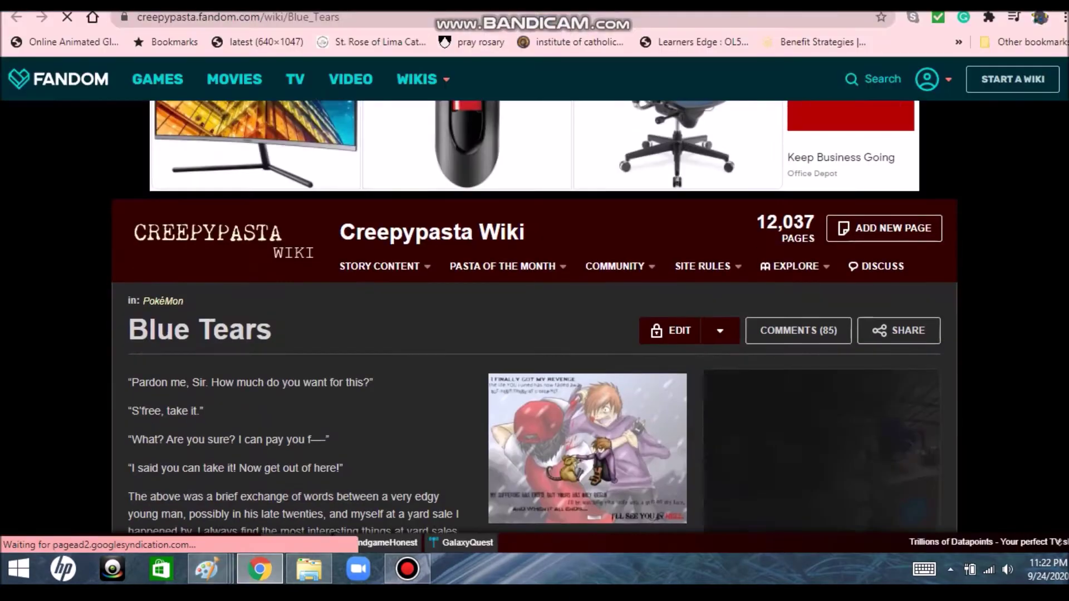
{"action": "key", "text": "alt+Tab"}
{"action": "key", "text": "alt+Tab"}
{"action": "key", "text": "ctrl+Tab"}
{"action": "scroll", "coordinate": [534, 300], "scroll_direction": "up", "scroll_amount": 10}
{"action": "scroll", "coordinate": [534, 300], "scroll_direction": "down", "scroll_amount": 5}
{"action": "key", "text": "alt+Tab"}
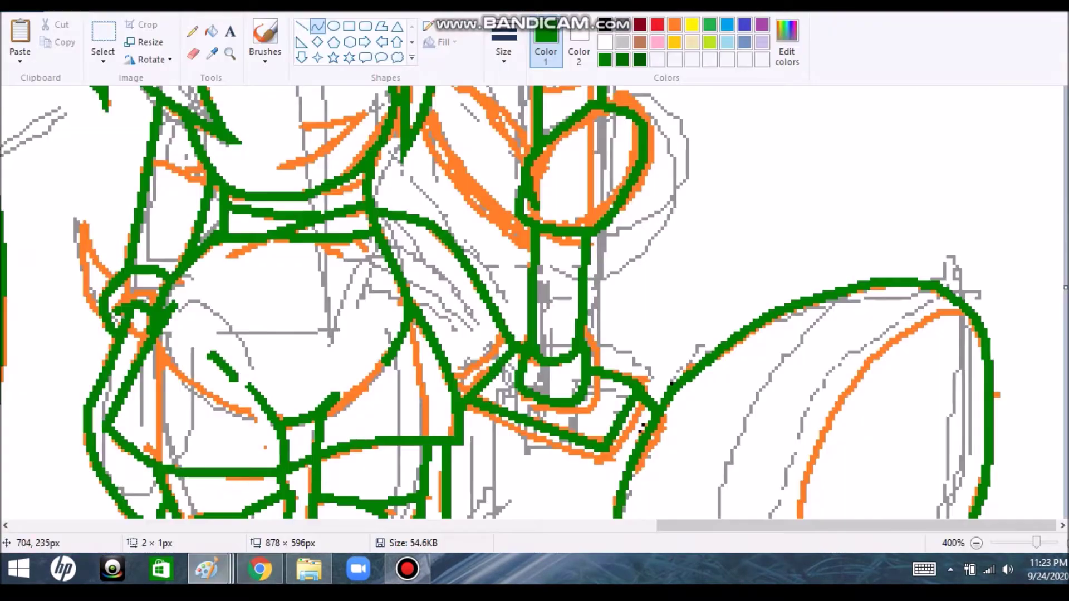
- Trace the small tab under the hammer head in green and pencil a thin second edge below the mounting plate
{"action": "left_click_drag", "start_coordinate": [494, 361], "coordinate": [578, 381]}
{"action": "left_click_drag", "start_coordinate": [576, 381], "coordinate": [577, 364]}
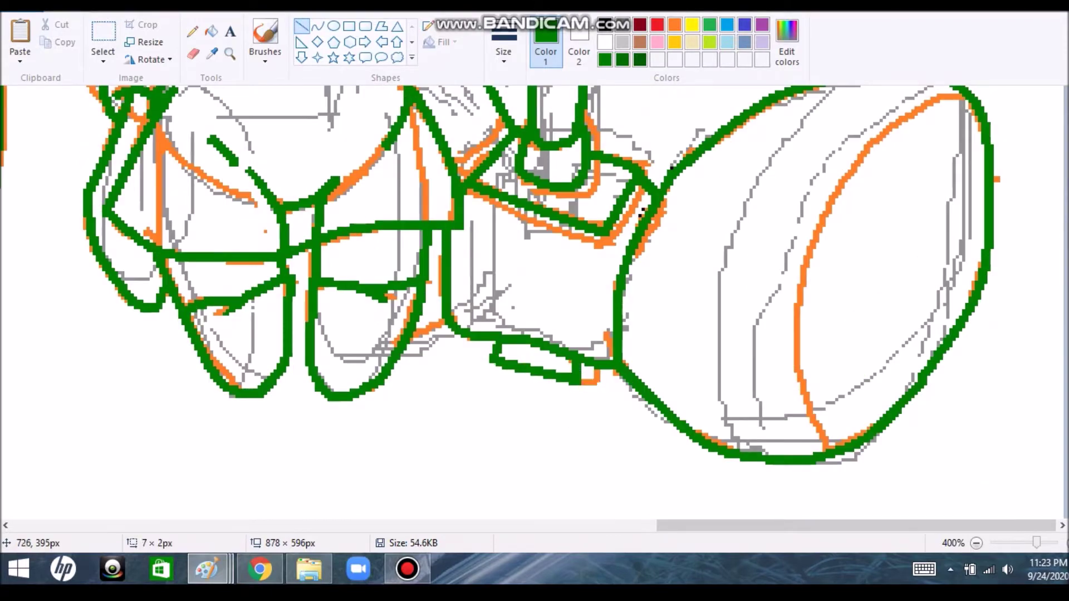
{"action": "left_click", "coordinate": [192, 32]}
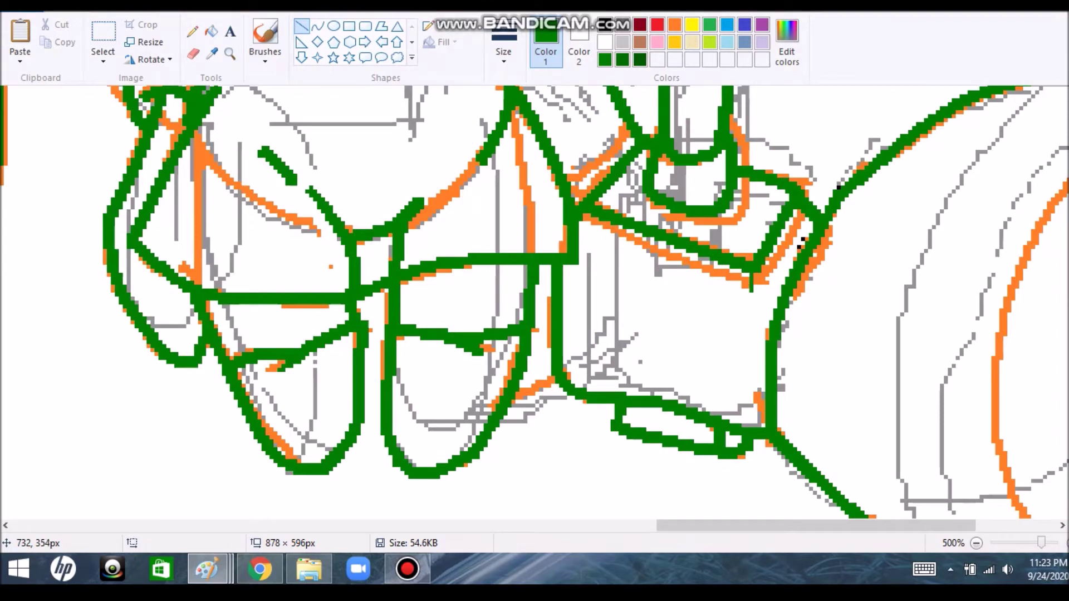
{"action": "left_click_drag", "start_coordinate": [749, 288], "coordinate": [583, 219]}
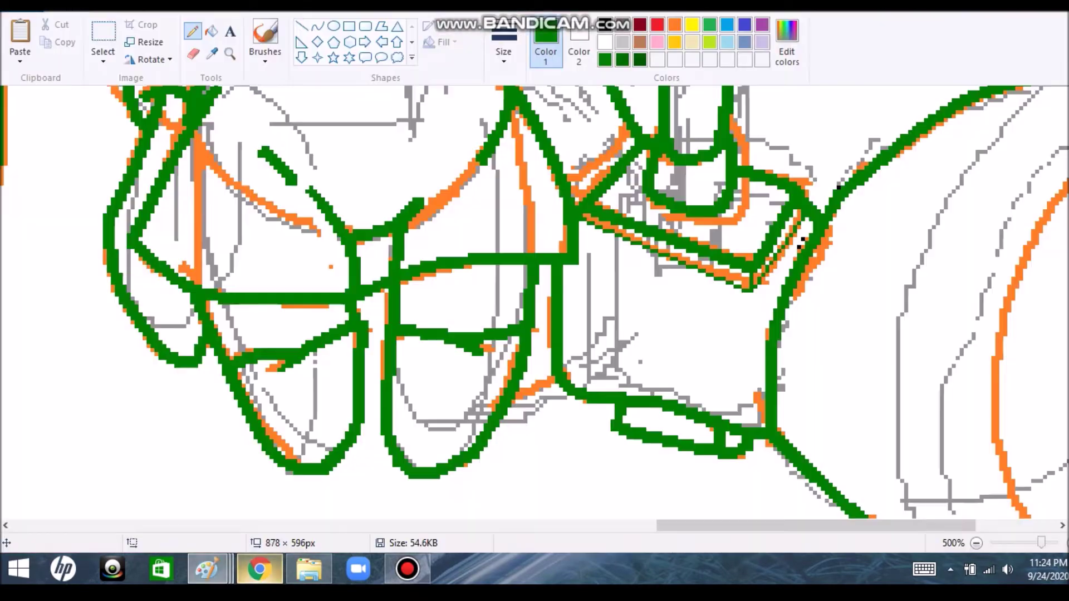
- Trace the inner arc of the hammer's striking face and both edges of the raised arm in green
{"action": "left_click", "coordinate": [318, 27]}
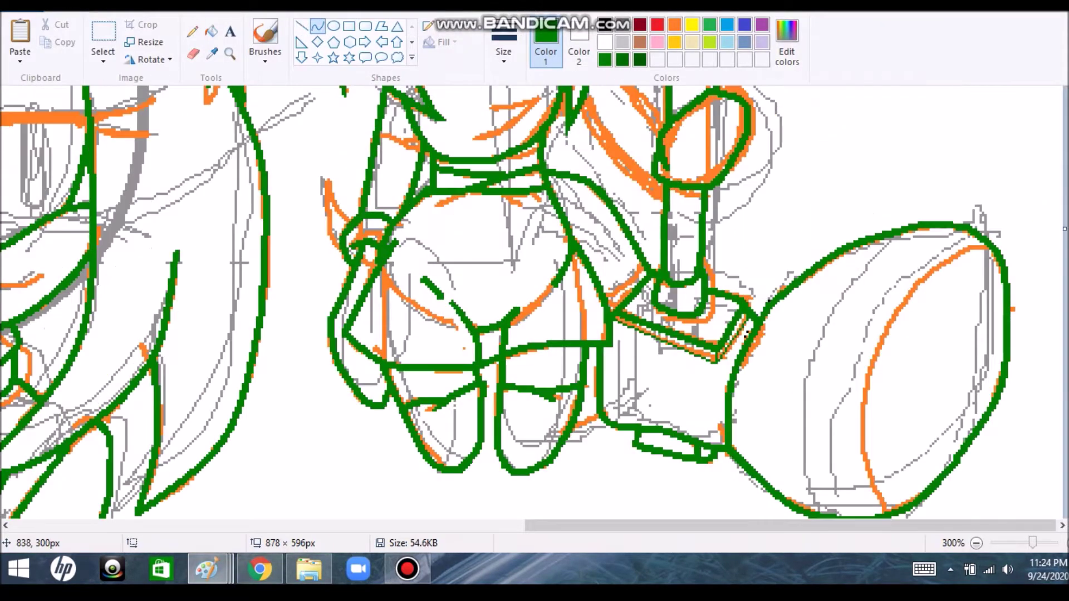
{"action": "scroll", "coordinate": [991, 323], "scroll_direction": "down", "scroll_amount": 3}
{"action": "scroll", "coordinate": [746, 183], "scroll_direction": "up", "scroll_amount": 10}
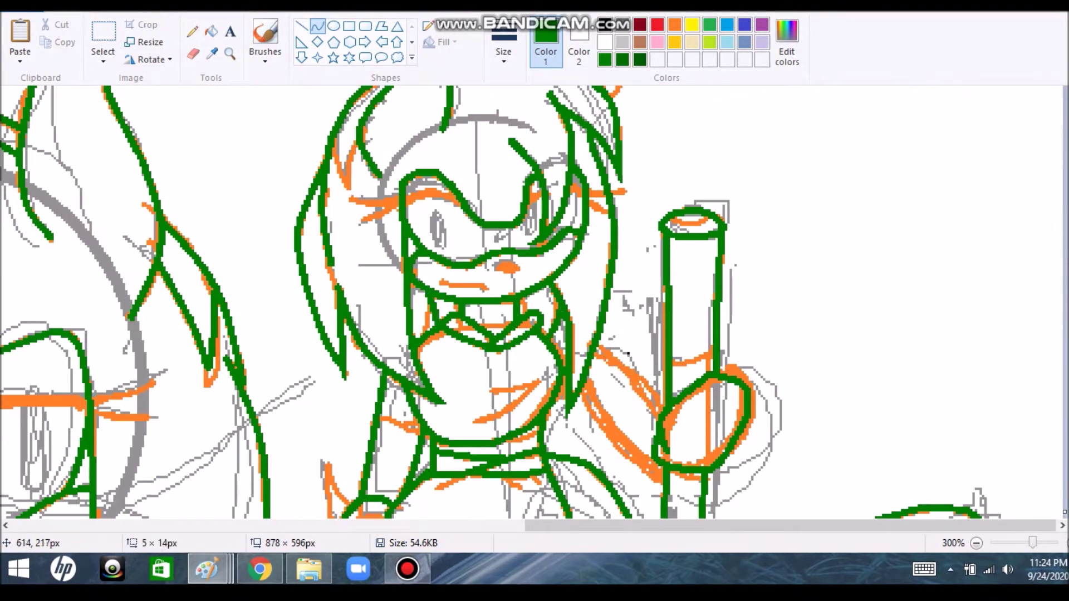
{"action": "scroll", "coordinate": [613, 222], "scroll_direction": "down", "scroll_amount": 5}
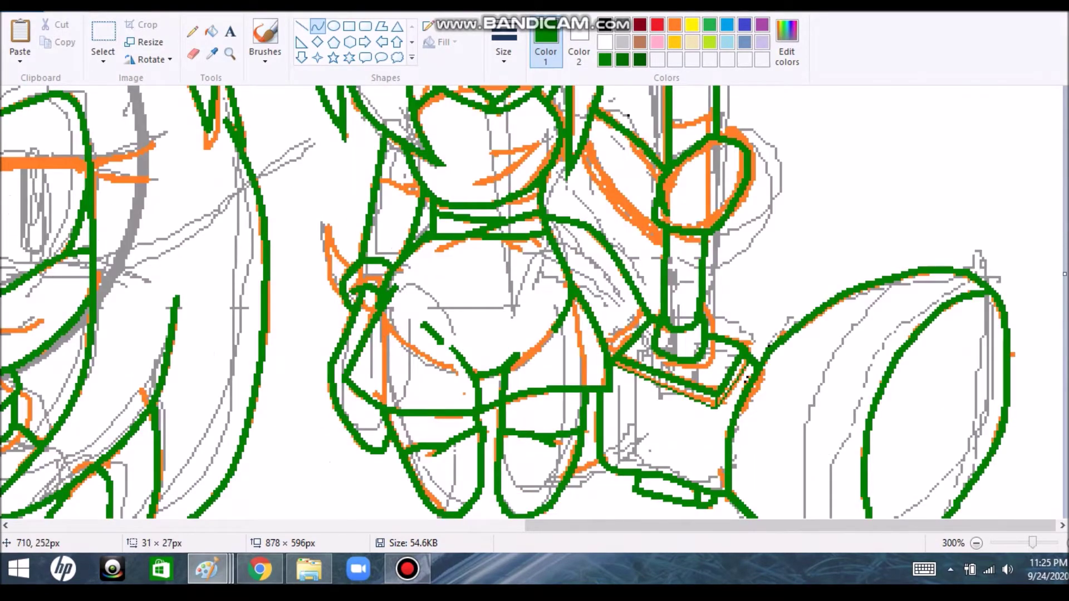
{"action": "left_click_drag", "start_coordinate": [661, 248], "coordinate": [582, 146]}
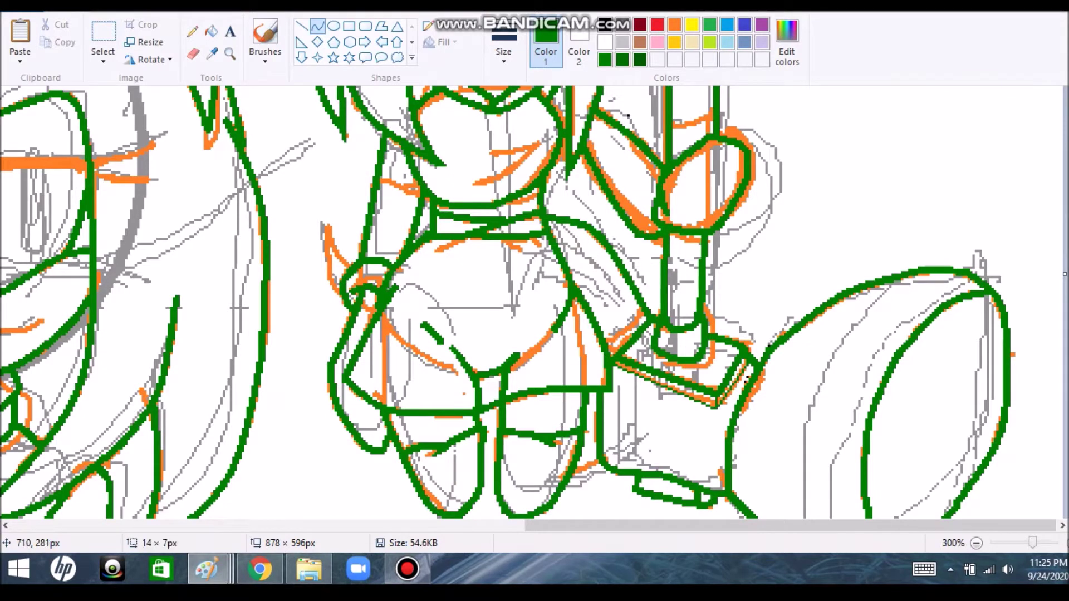
{"action": "left_click_drag", "start_coordinate": [660, 235], "coordinate": [659, 235]}
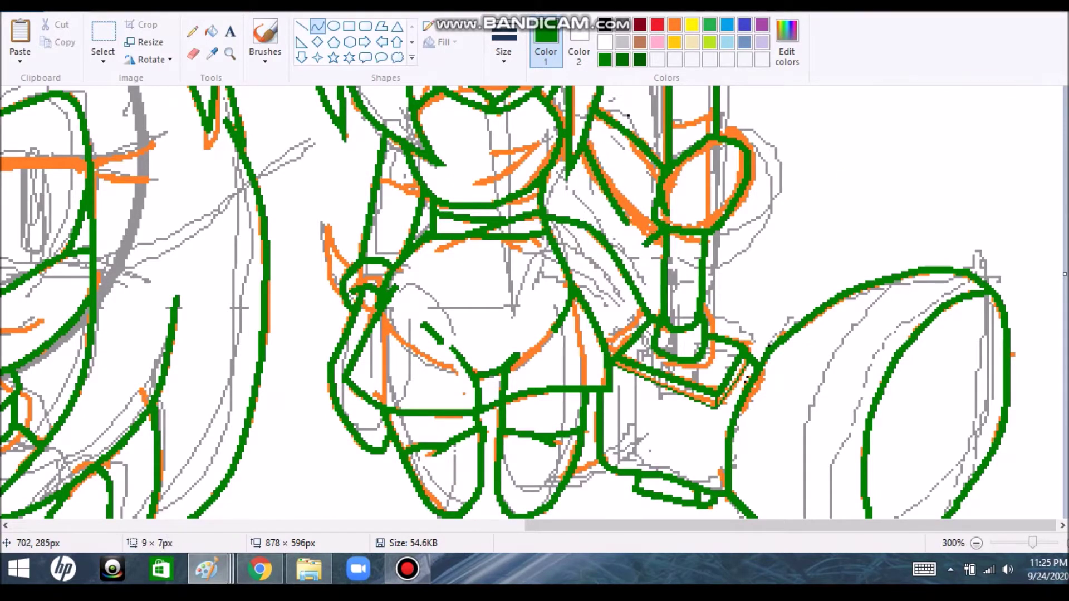
- Trace the pointed tip above the cuff of the lowered left hand in green and switch to the Pencil
{"action": "left_click_drag", "start_coordinate": [328, 239], "coordinate": [333, 252]}
{"action": "key", "text": "alt+h"}
{"action": "key", "text": "p"}
{"action": "key", "text": "1"}
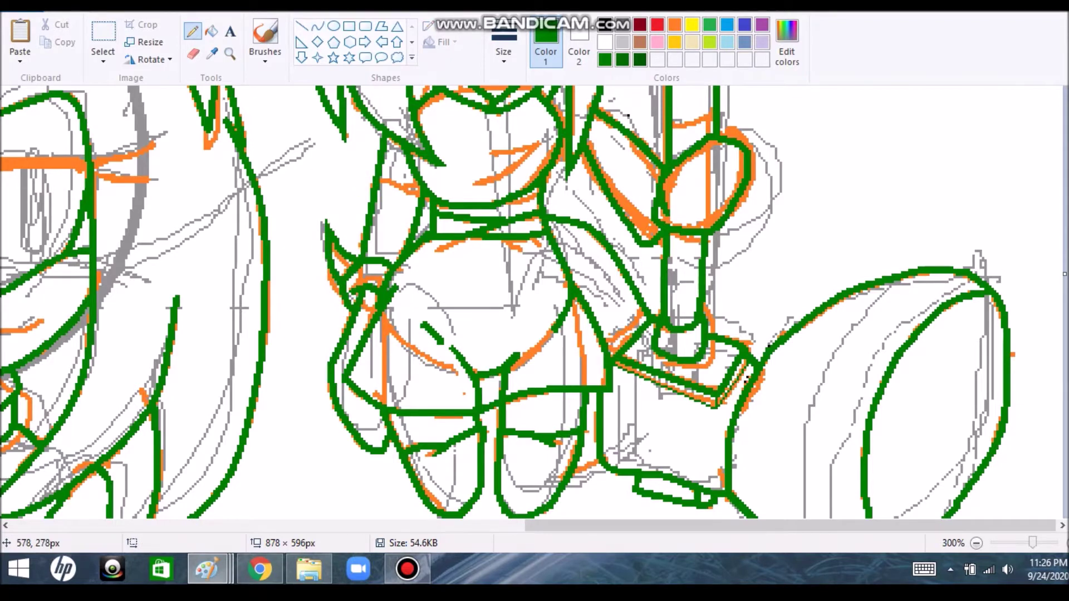
- Trace the sleeve edge on the lowered arm and the chest folds of the right-hand figure with green curves
{"action": "key", "text": "alt+h"}
{"action": "key", "text": "s"}
{"action": "key", "text": "h"}
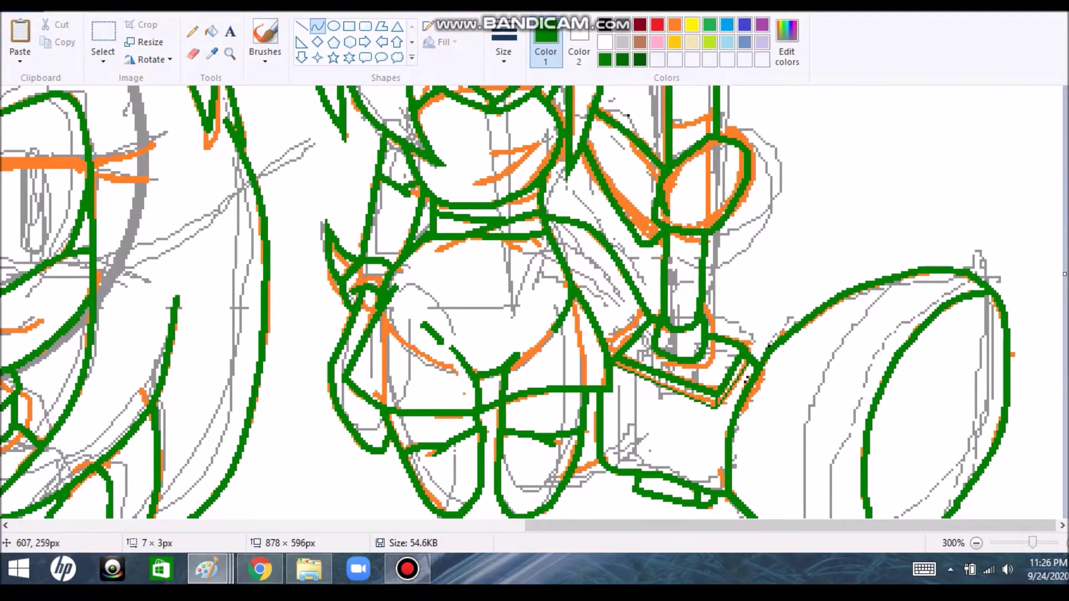
{"action": "scroll", "coordinate": [534, 301], "scroll_direction": "up", "scroll_amount": 5}
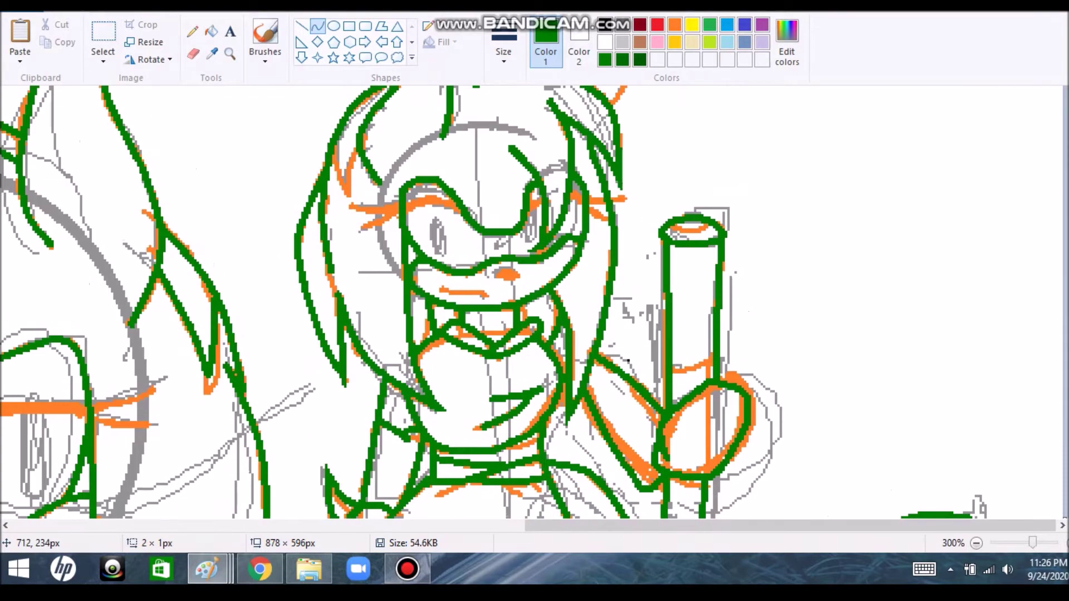
- Trace the edge crossing the hammer handle above the raised hand and the pointed hair strand beside the right-hand figure's face in green
{"action": "key", "text": "alt+h"}
{"action": "key", "text": "s"}
{"action": "key", "text": "z"}
{"action": "key", "text": "Return"}
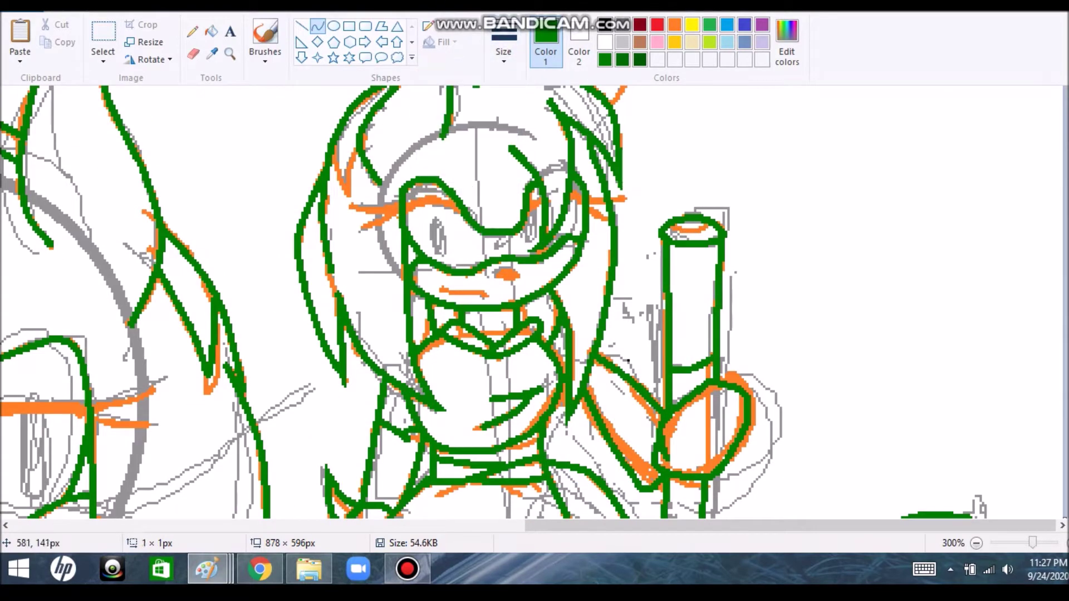
{"action": "scroll", "coordinate": [534, 301], "scroll_direction": "up", "scroll_amount": 3}
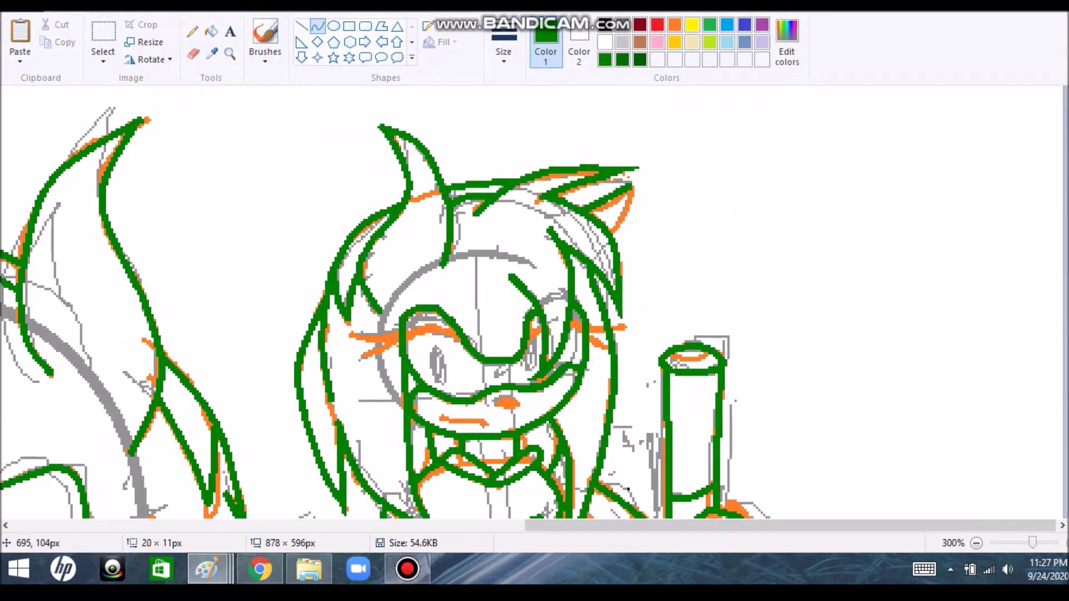
- Trace the thick upper eyelids of the left-hand figure in green over the orange strokes
{"action": "scroll", "coordinate": [535, 301], "scroll_direction": "down", "scroll_amount": 2}
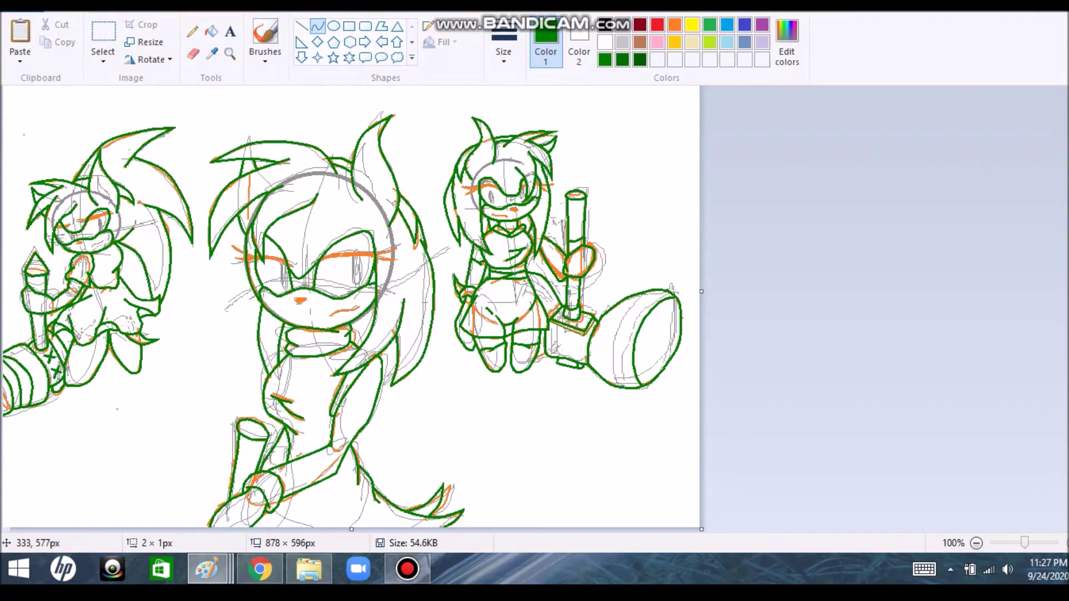
{"action": "scroll", "coordinate": [294, 284], "scroll_direction": "up", "scroll_amount": 2}
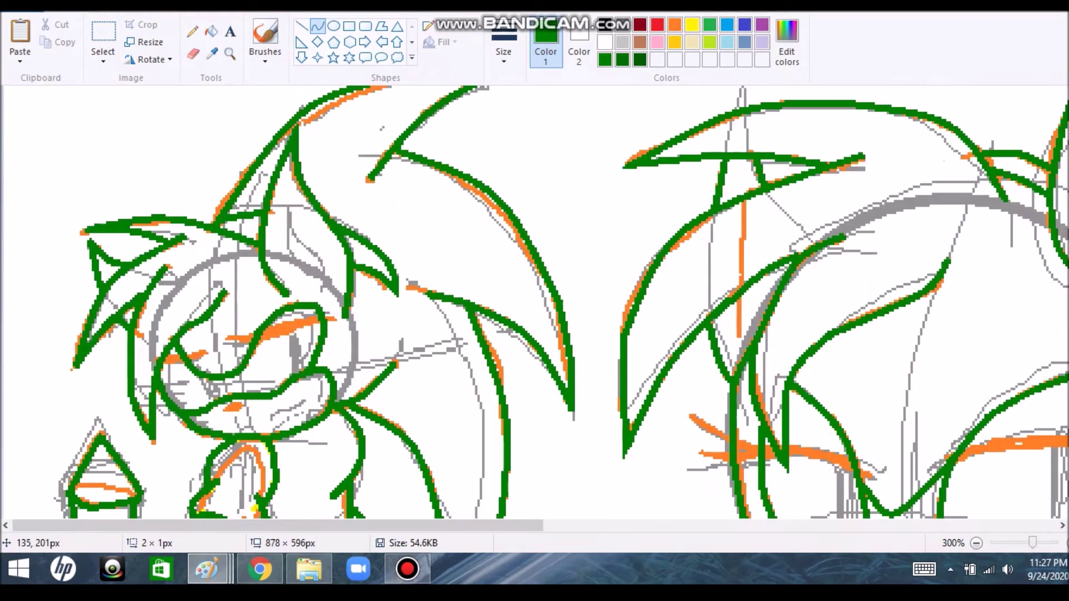
{"action": "left_click_drag", "start_coordinate": [337, 322], "coordinate": [228, 338]}
{"action": "left_click_drag", "start_coordinate": [295, 329], "coordinate": [290, 326]}
{"action": "left_click", "coordinate": [207, 350]}
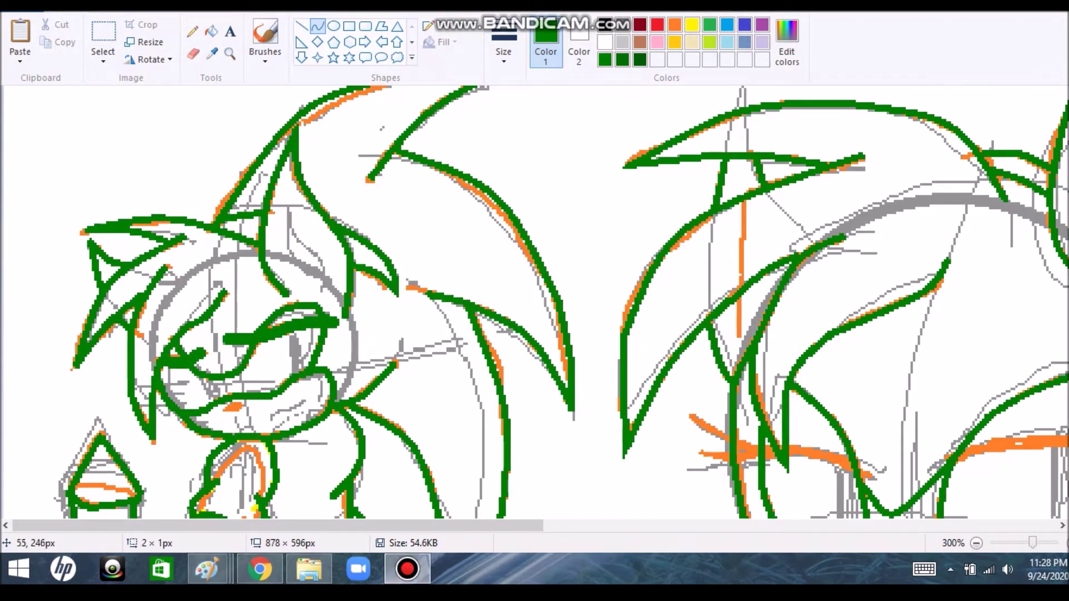
- Trace the upper eyelids of the middle and right-hand figures in green
{"action": "scroll", "coordinate": [535, 300], "scroll_direction": "right", "scroll_amount": 5}
{"action": "scroll", "coordinate": [534, 301], "scroll_direction": "down", "scroll_amount": 3}
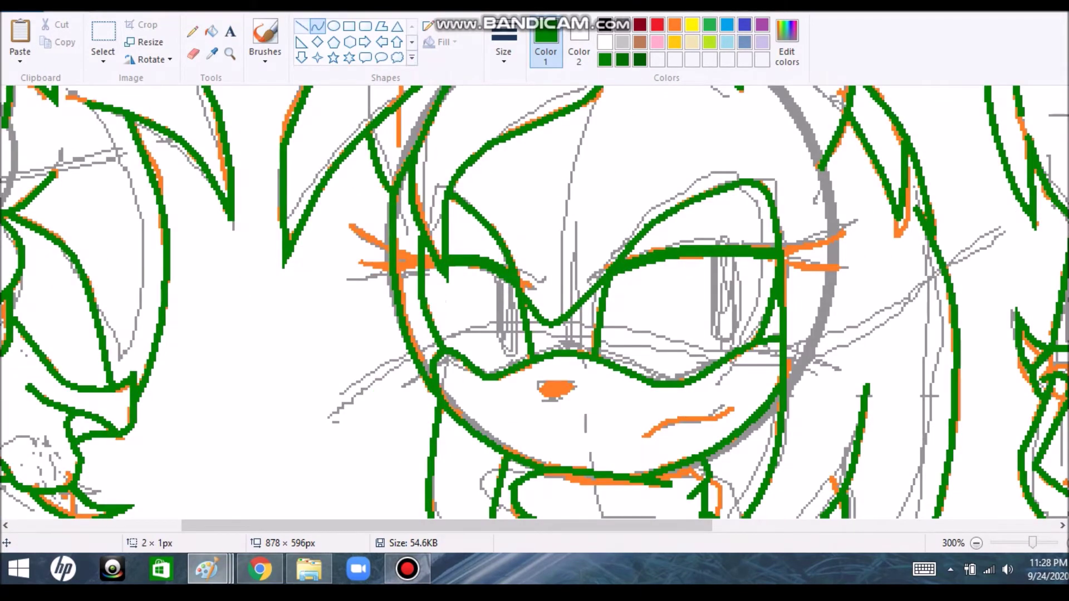
{"action": "left_click", "coordinate": [260, 569]}
{"action": "key", "text": "alt+Tab"}
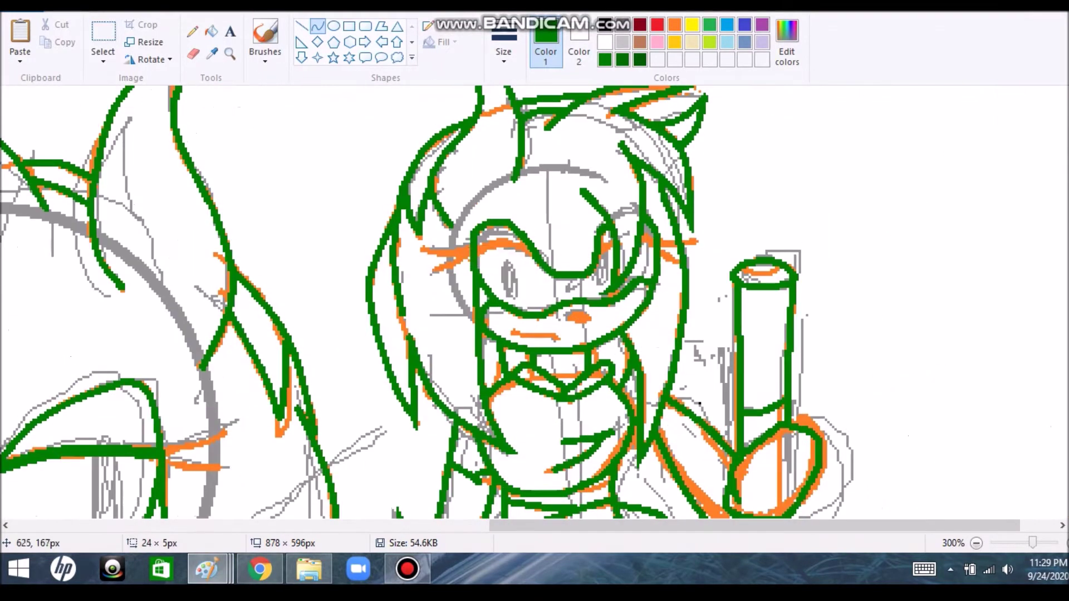
{"action": "left_click", "coordinate": [568, 212]}
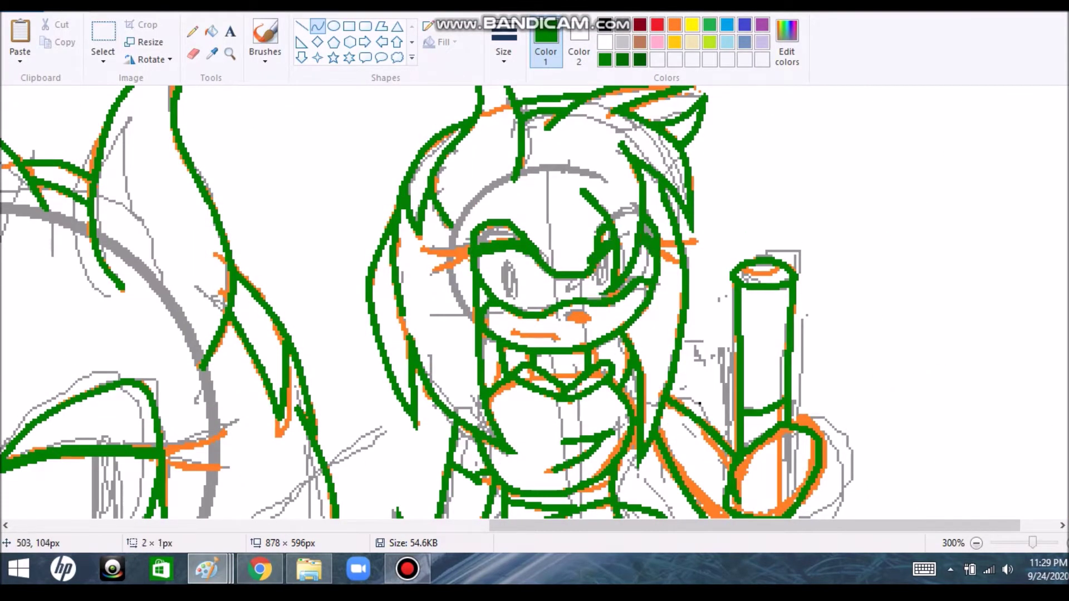
- Color the noses of all three figures solid green over the orange marks
{"action": "scroll", "coordinate": [534, 301], "scroll_direction": "left", "scroll_amount": 5}
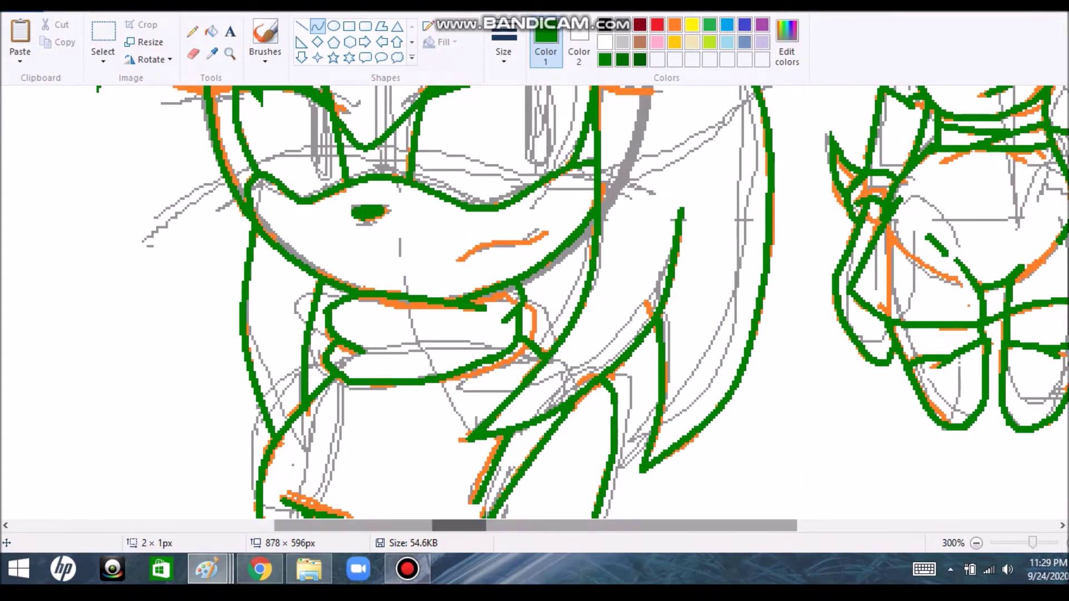
{"action": "scroll", "coordinate": [535, 301], "scroll_direction": "left", "scroll_amount": 10}
{"action": "scroll", "coordinate": [534, 301], "scroll_direction": "up", "scroll_amount": 5}
{"action": "left_click", "coordinate": [192, 31]}
{"action": "key", "text": "ctrl+Page_Down"}
{"action": "key", "text": "ctrl+Page_Down"}
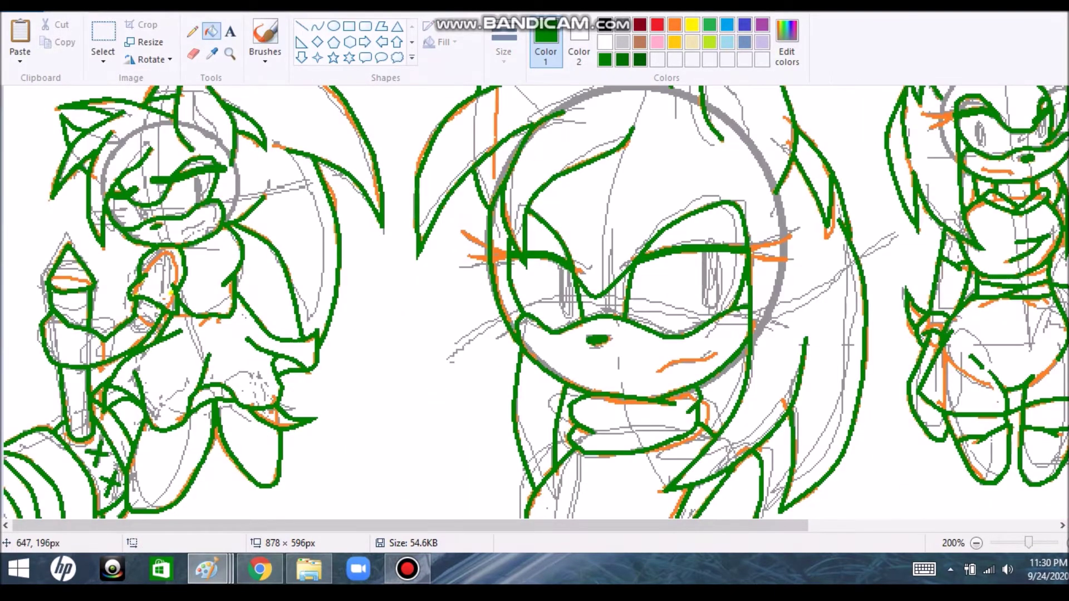
- Trace the eyelashes on both sides of the middle and right-hand figures' faces with green curves
{"action": "left_click", "coordinate": [317, 25]}
{"action": "key", "text": "ctrl+Page_Up"}
{"action": "key", "text": "ctrl+Page_Up"}
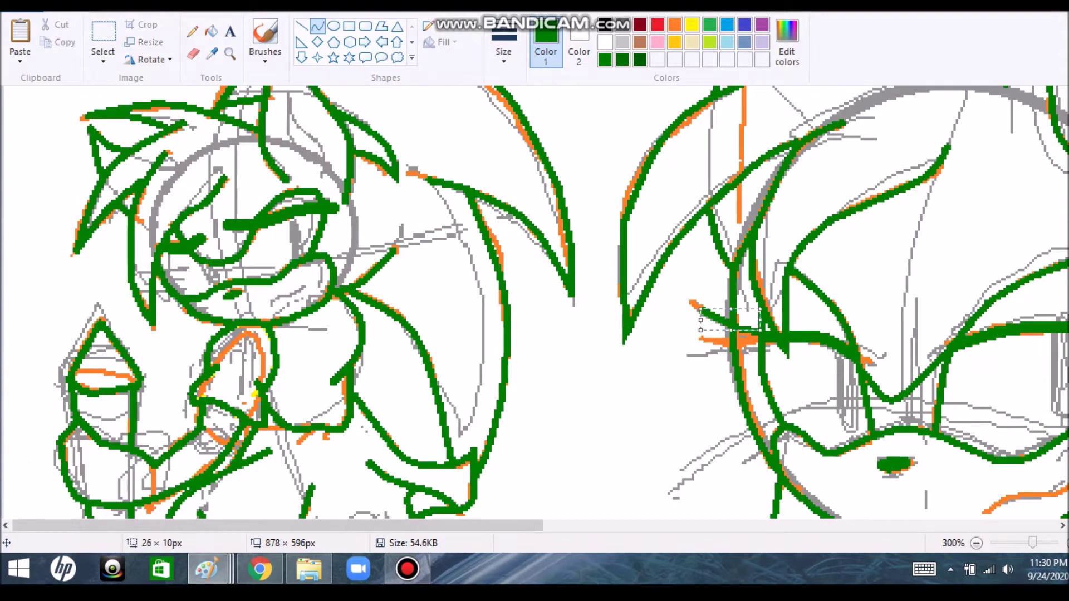
{"action": "scroll", "coordinate": [534, 301], "scroll_direction": "right", "scroll_amount": 10}
{"action": "left_click_drag", "start_coordinate": [613, 332], "coordinate": [677, 302]}
{"action": "scroll", "coordinate": [534, 301], "scroll_direction": "right", "scroll_amount": 10}
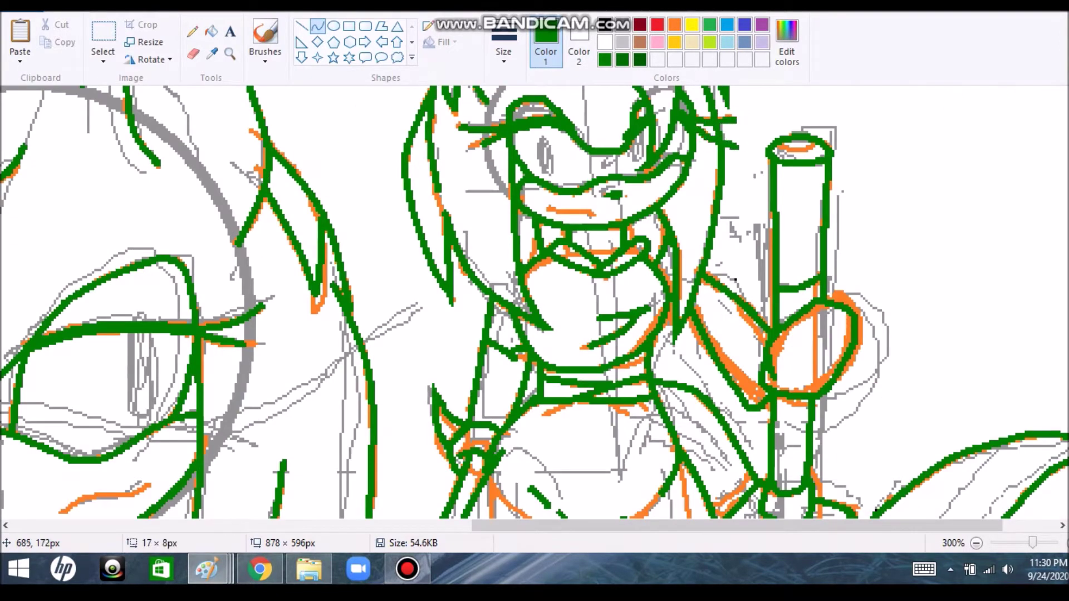
- Examine the hammer designs and character outfits in the reference image collection, and select the Pencil for the drawing
{"action": "left_click", "coordinate": [333, 26]}
{"action": "scroll", "coordinate": [534, 301], "scroll_direction": "down", "scroll_amount": 1}
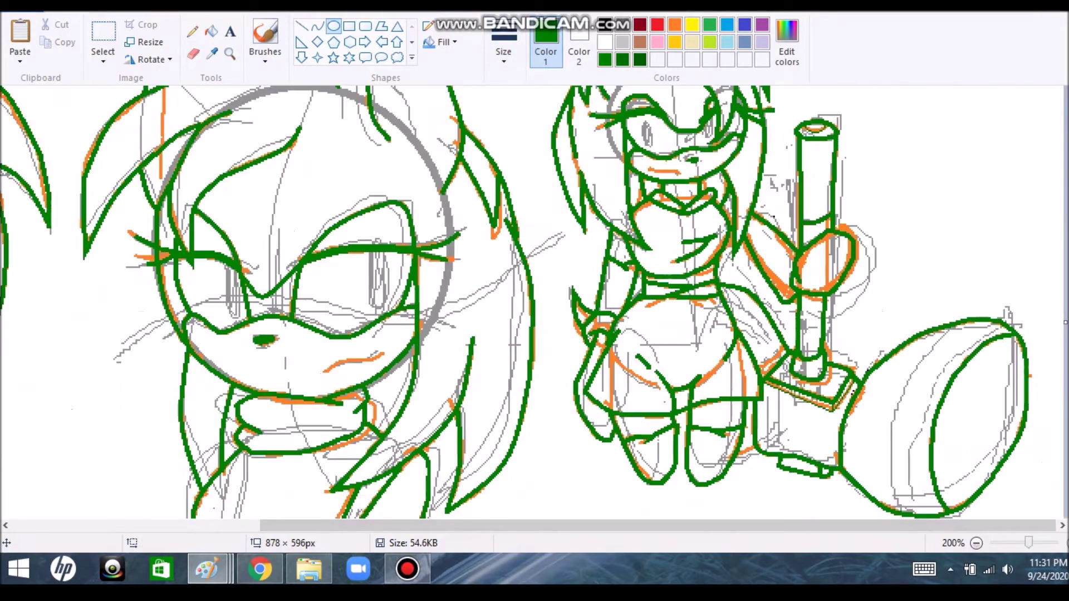
{"action": "mouse_move", "coordinate": [207, 568]}
{"action": "left_click", "coordinate": [787, 489]}
{"action": "scroll", "coordinate": [508, 309], "scroll_direction": "down", "scroll_amount": 6}
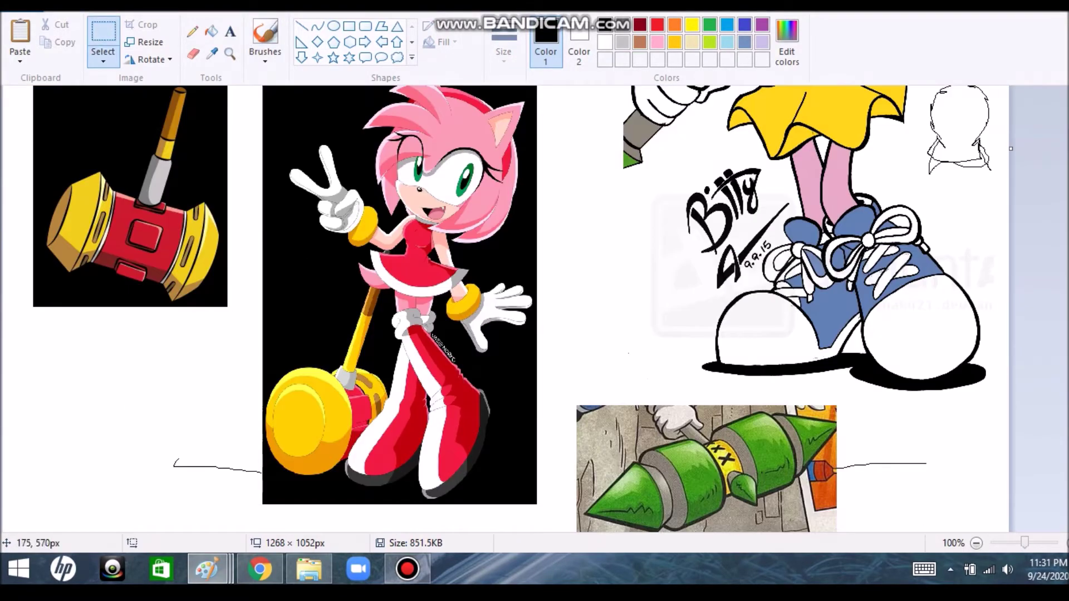
{"action": "mouse_move", "coordinate": [207, 568]}
{"action": "left_click", "coordinate": [625, 490]}
{"action": "left_click", "coordinate": [193, 31]}
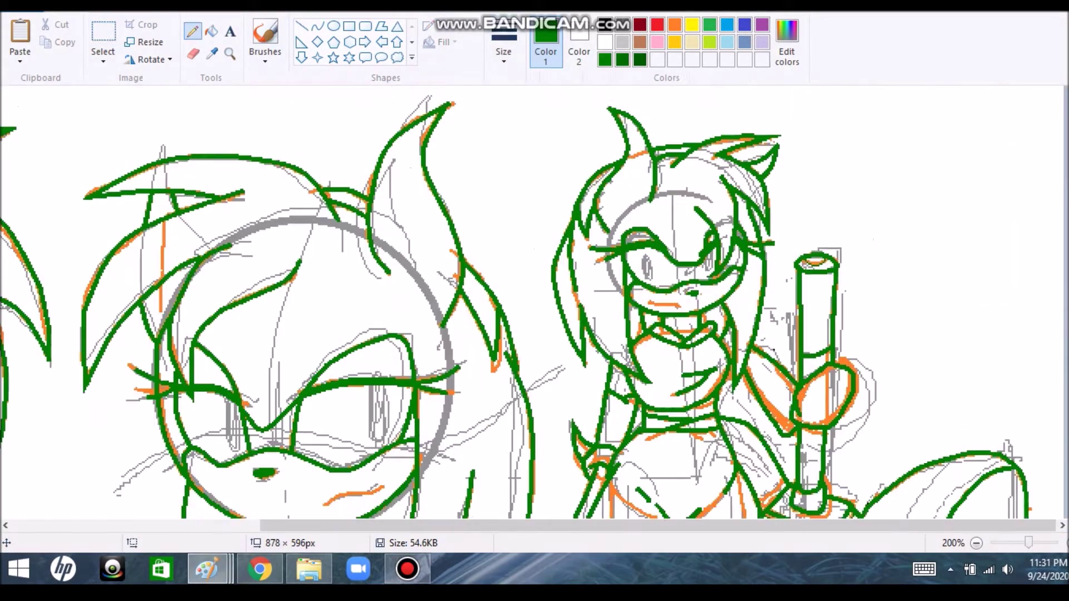
{"action": "mouse_move", "coordinate": [207, 568]}
{"action": "left_click", "coordinate": [787, 490]}
{"action": "scroll", "coordinate": [534, 306], "scroll_direction": "up", "scroll_amount": 6}
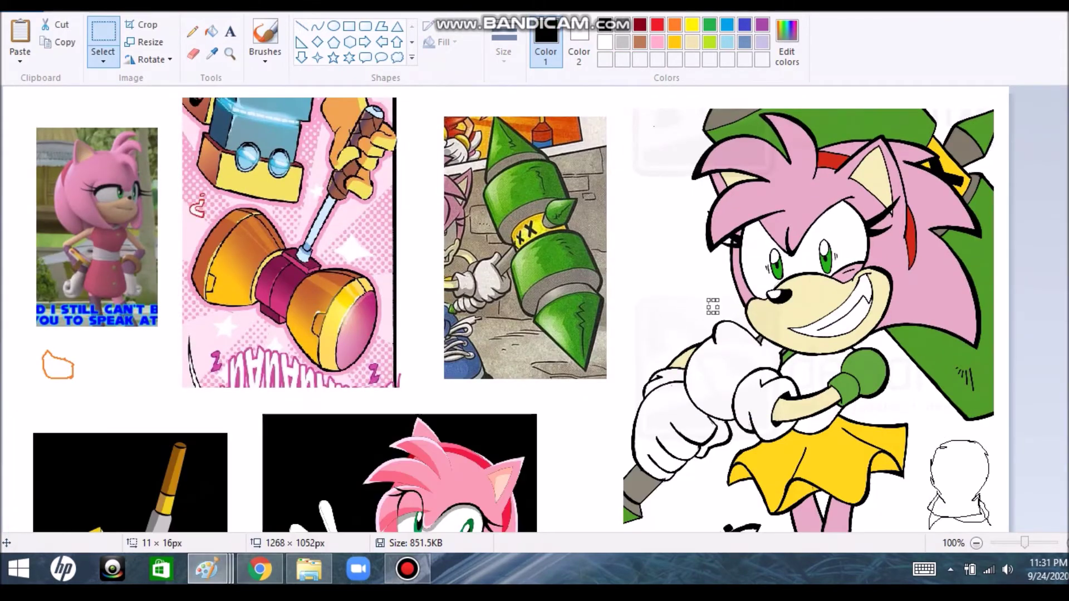
- Place the drawing in a smaller window beside the references and draw green zigzag wrapping lines along the hammer handle
{"action": "left_click", "coordinate": [626, 489]}
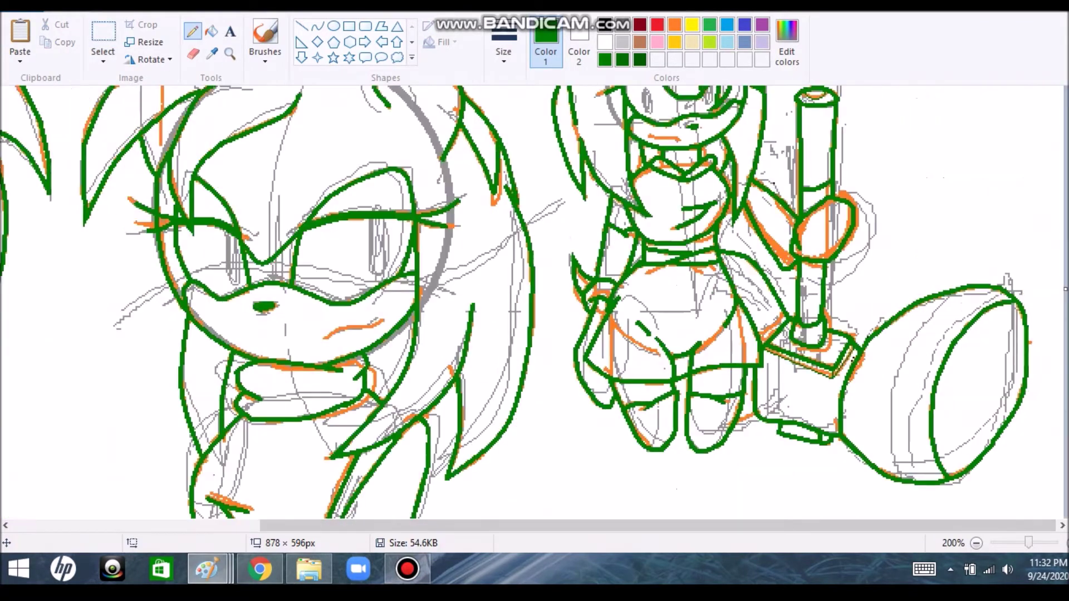
{"action": "key", "text": "super+Down"}
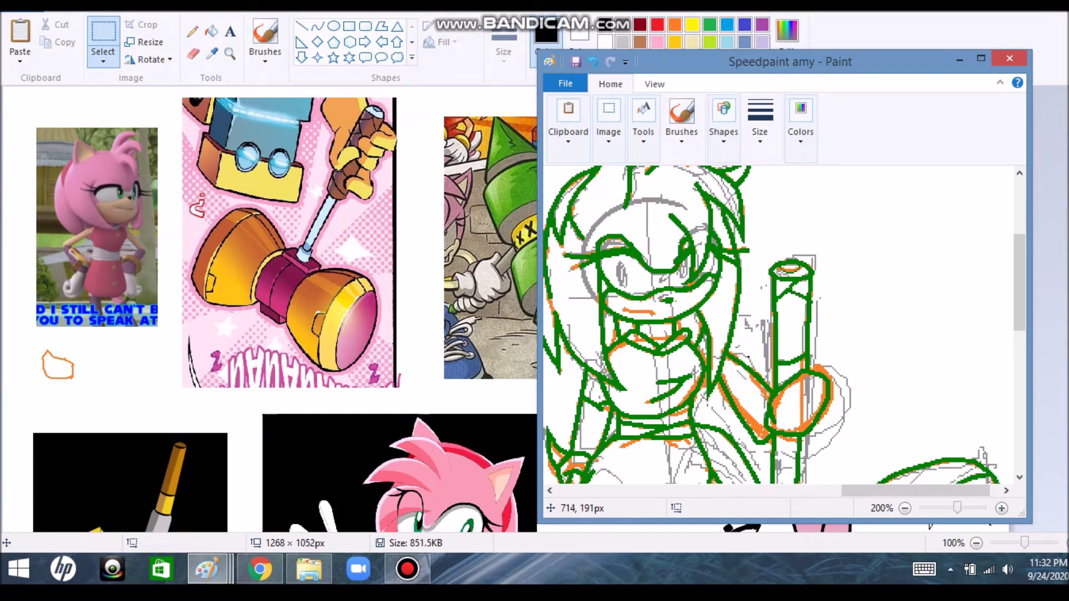
{"action": "left_click_drag", "start_coordinate": [808, 313], "coordinate": [780, 360]}
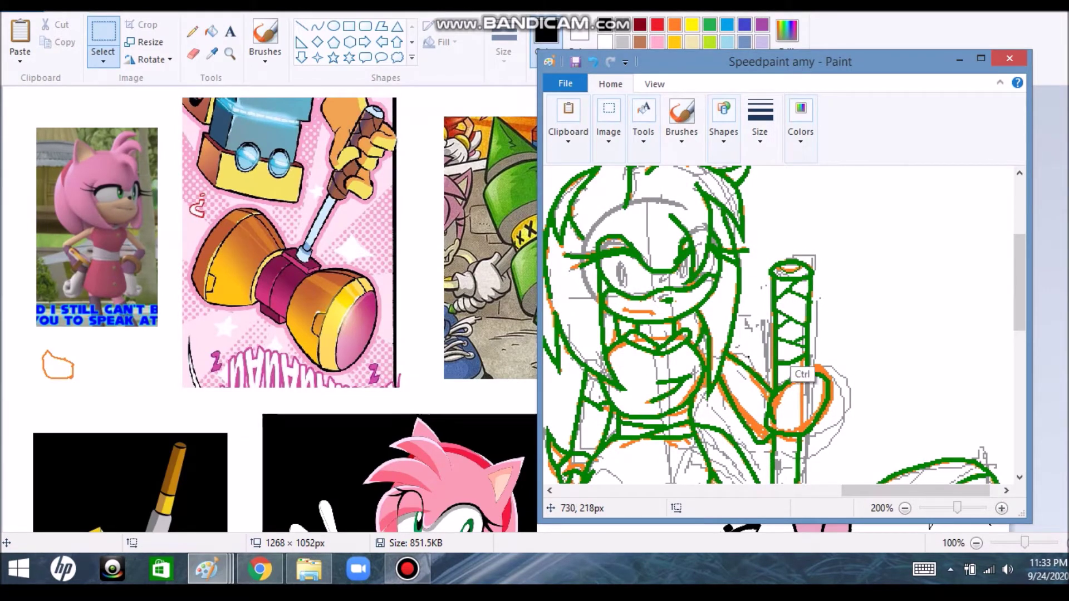
- Draw a curved edge inside the hammer's center block and a curved green band behind its striking face, undoing uneven attempts
{"action": "scroll", "coordinate": [775, 325], "scroll_direction": "down", "scroll_amount": 5}
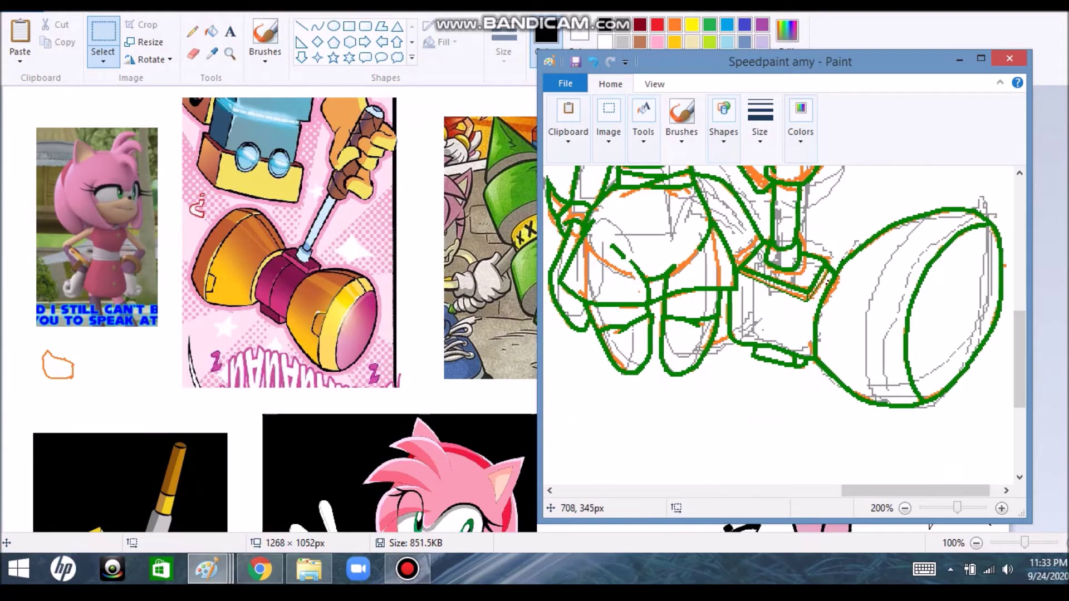
{"action": "left_click", "coordinate": [760, 120]}
{"action": "left_click", "coordinate": [729, 233]}
{"action": "left_click_drag", "start_coordinate": [967, 213], "coordinate": [906, 266]}
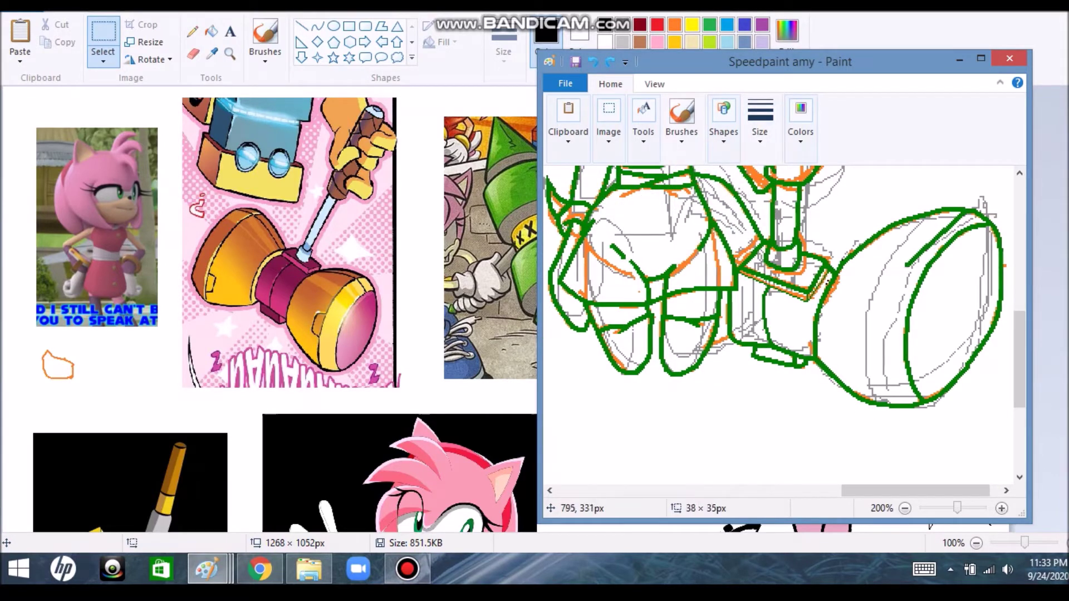
{"action": "key", "text": "ctrl+z"}
{"action": "mouse_move", "coordinate": [965, 212]}
{"action": "left_mouse_down"}
{"action": "mouse_move", "coordinate": [924, 233]}
{"action": "mouse_move", "coordinate": [880, 325]}
{"action": "left_mouse_up"}
{"action": "key", "text": "ctrl+z"}
{"action": "mouse_move", "coordinate": [971, 213]}
{"action": "left_mouse_down"}
{"action": "mouse_move", "coordinate": [882, 328]}
{"action": "mouse_move", "coordinate": [889, 403]}
{"action": "left_mouse_up"}
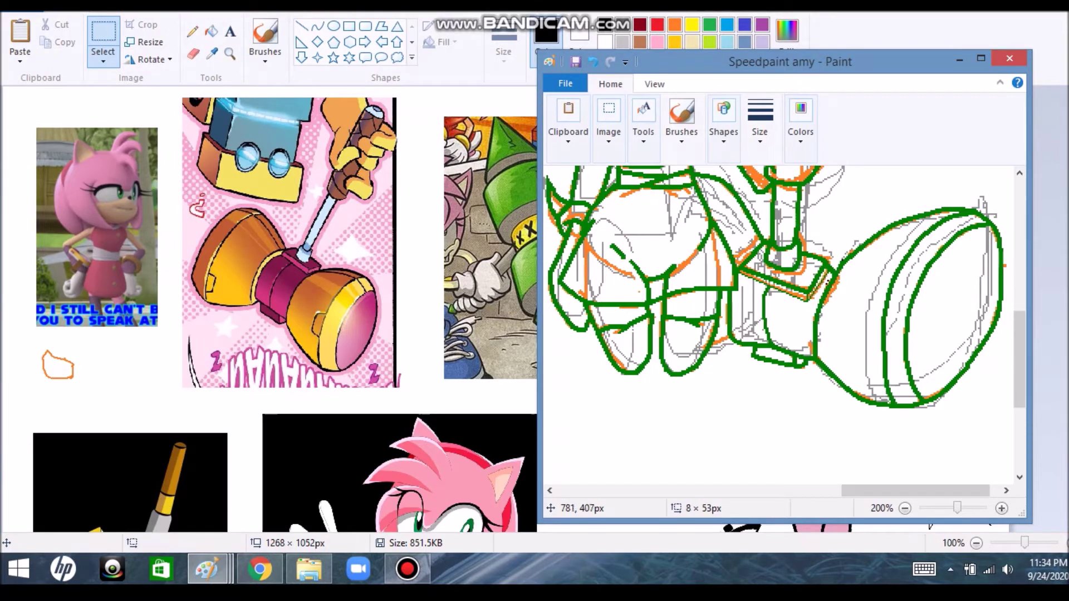
{"action": "left_click_drag", "start_coordinate": [883, 323], "coordinate": [891, 404]}
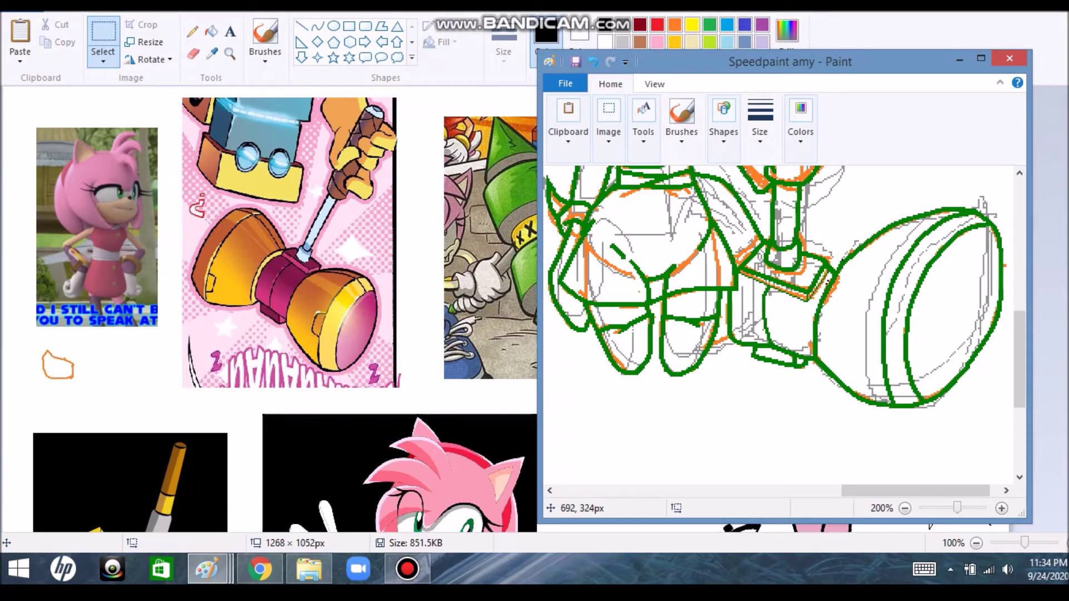
{"action": "key", "text": "ctrl+z"}
- Trace the inner edge of the arm beside the mounting plate in green and try short detail strokes on the hammer head
{"action": "left_click", "coordinate": [890, 186]}
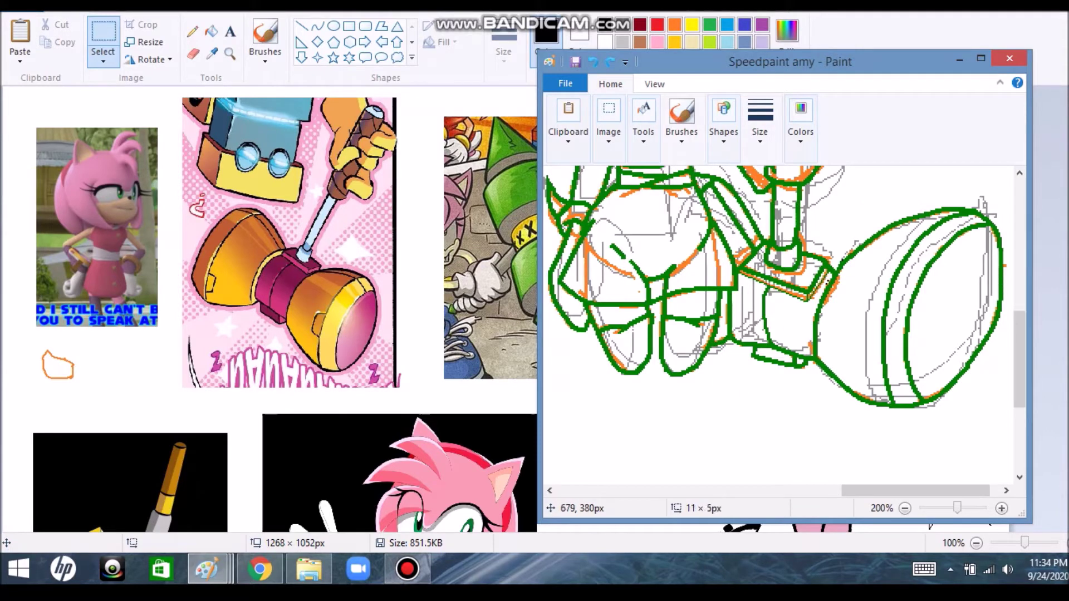
{"action": "left_click_drag", "start_coordinate": [912, 227], "coordinate": [855, 245]}
{"action": "key", "text": "ctrl+z"}
{"action": "left_click_drag", "start_coordinate": [879, 227], "coordinate": [904, 232]}
{"action": "left_click_drag", "start_coordinate": [877, 337], "coordinate": [870, 363]}
{"action": "right_click", "coordinate": [870, 363]}
{"action": "left_click", "coordinate": [833, 385]}
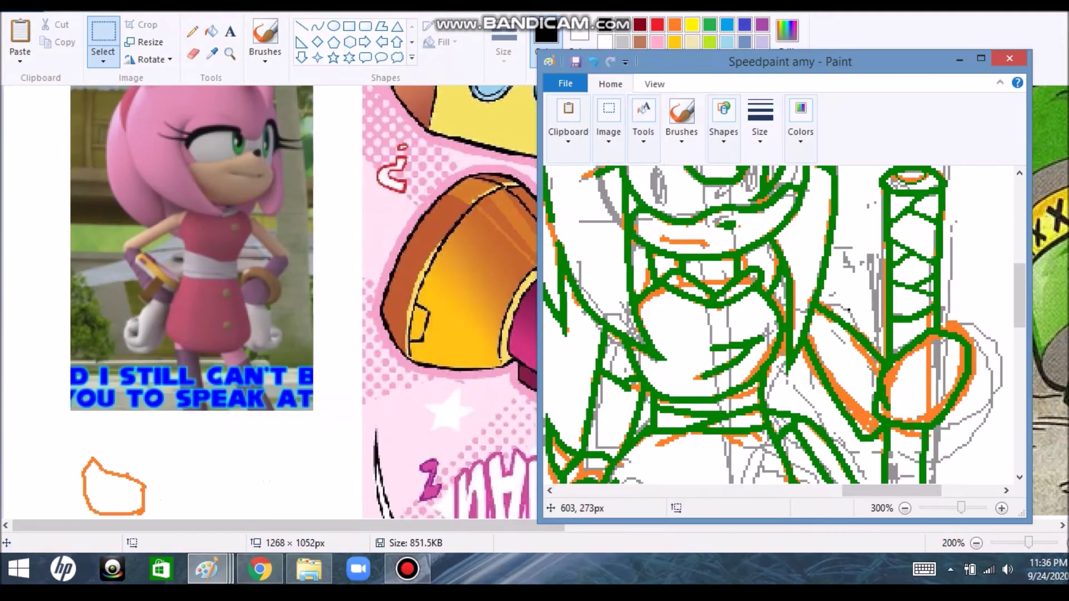
- Add a round green button dot to the upper chest of the right-hand figure's dress
{"action": "left_click", "coordinate": [760, 120]}
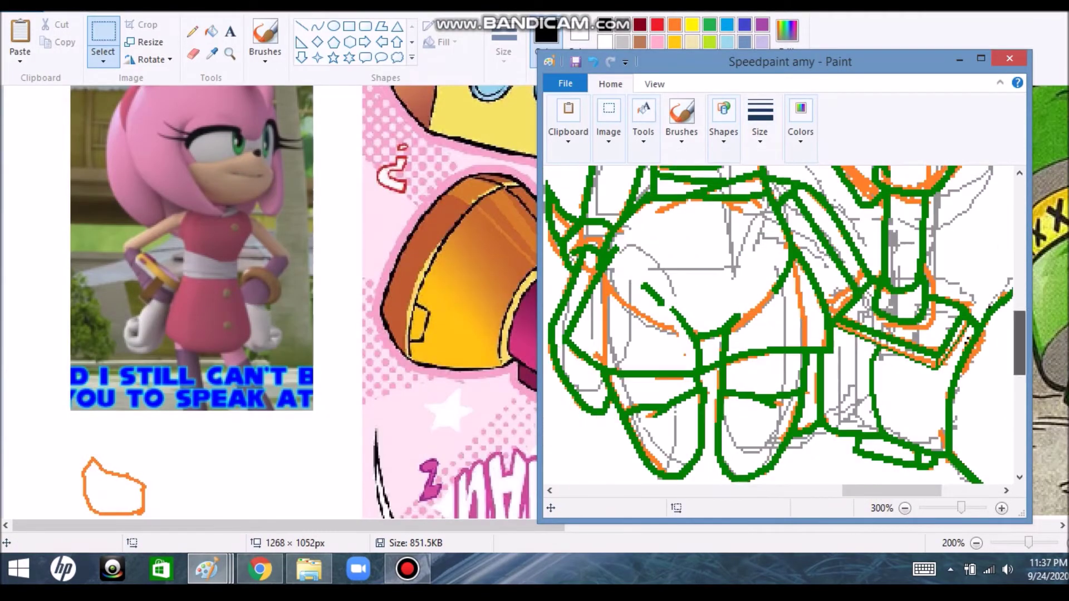
{"action": "scroll", "coordinate": [780, 323], "scroll_direction": "up", "scroll_amount": 5}
{"action": "left_click", "coordinate": [753, 247]}
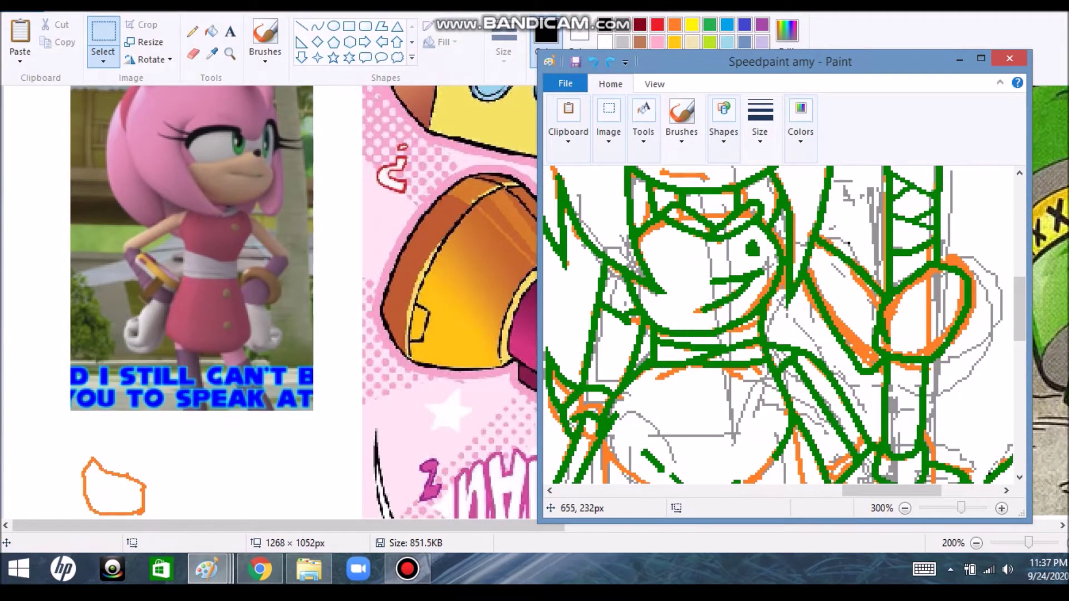
{"action": "scroll", "coordinate": [780, 322], "scroll_direction": "down", "scroll_amount": 5}
{"action": "scroll", "coordinate": [780, 323], "scroll_direction": "up", "scroll_amount": 4}
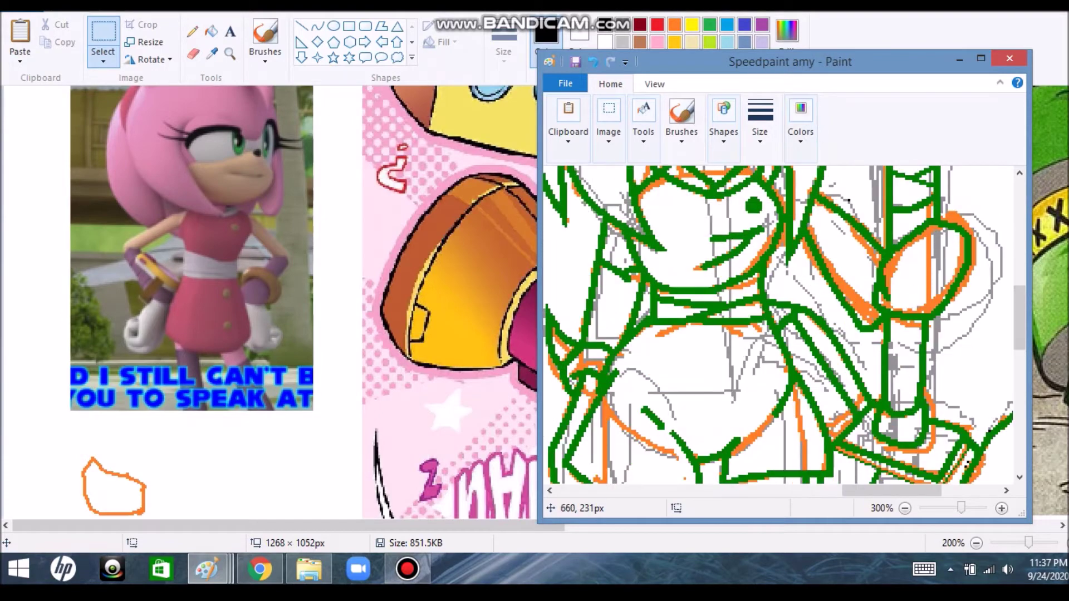
- Copy the chest button dot and place two copies one below the other on the lower dress
{"action": "right_click", "coordinate": [646, 203]}
{"action": "left_click", "coordinate": [674, 252]}
{"action": "left_click_drag", "start_coordinate": [557, 183], "coordinate": [752, 356]}
{"action": "left_click_drag", "start_coordinate": [559, 184], "coordinate": [773, 432]}
- Draw long green fold lines running down the front of the right-hand figure's dress to the hem
{"action": "left_click", "coordinate": [644, 136]}
{"action": "left_click", "coordinate": [608, 182]}
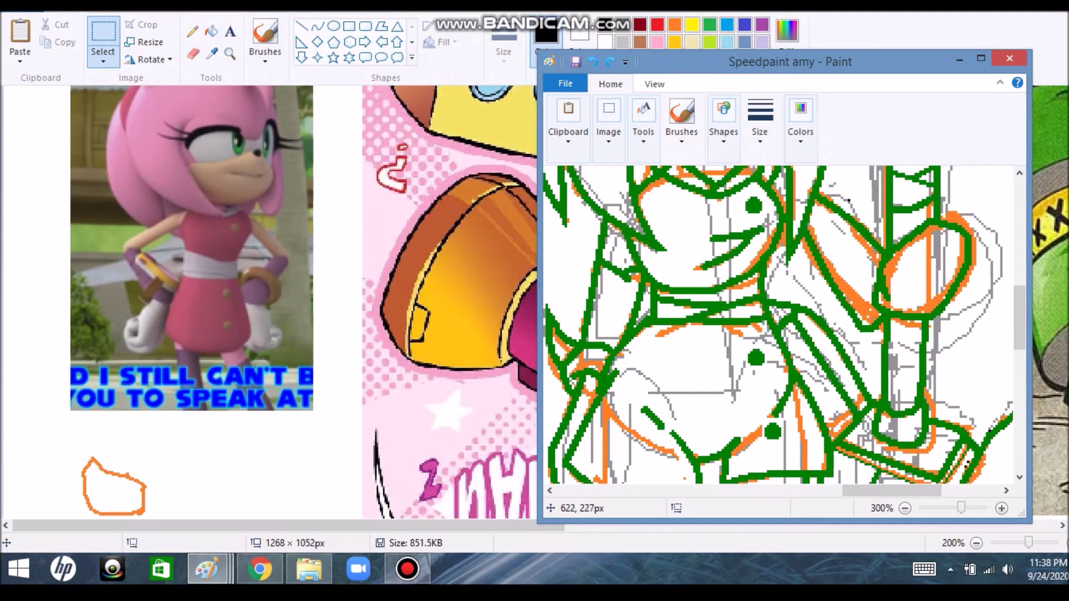
{"action": "left_click_drag", "start_coordinate": [673, 271], "coordinate": [670, 288]}
{"action": "scroll", "coordinate": [708, 283], "scroll_direction": "down", "scroll_amount": 3}
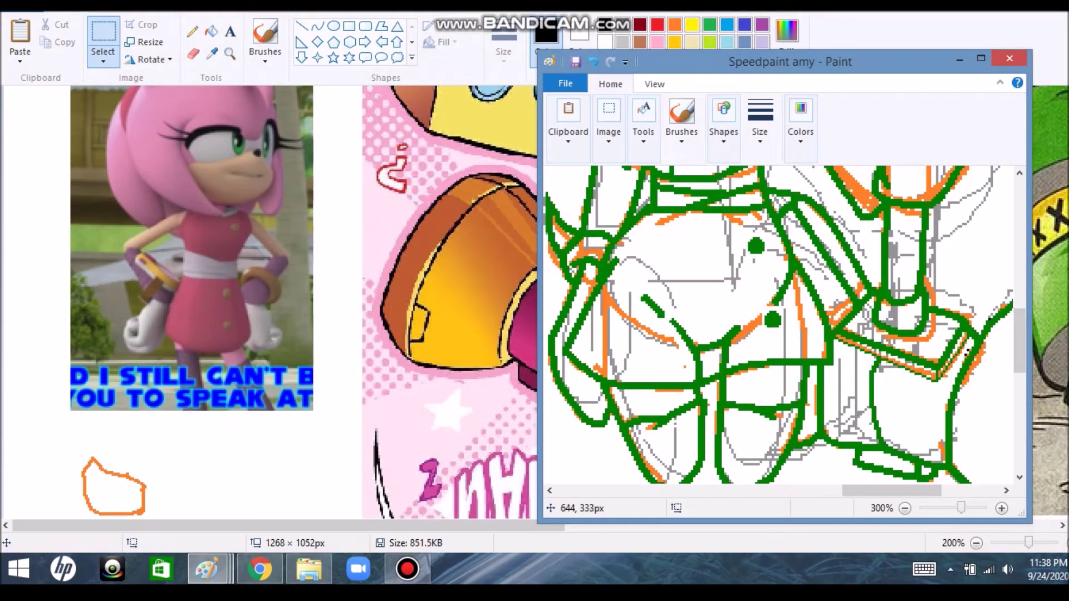
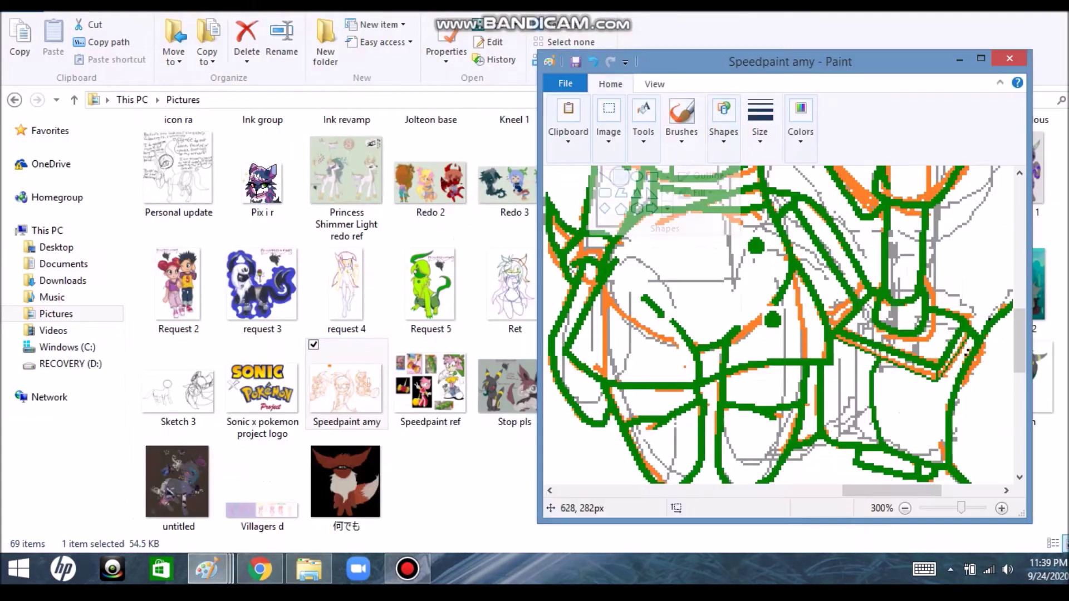
{"action": "left_click_drag", "start_coordinate": [682, 239], "coordinate": [640, 342]}
{"action": "left_click_drag", "start_coordinate": [711, 259], "coordinate": [711, 342]}
{"action": "left_click_drag", "start_coordinate": [678, 240], "coordinate": [642, 376]}
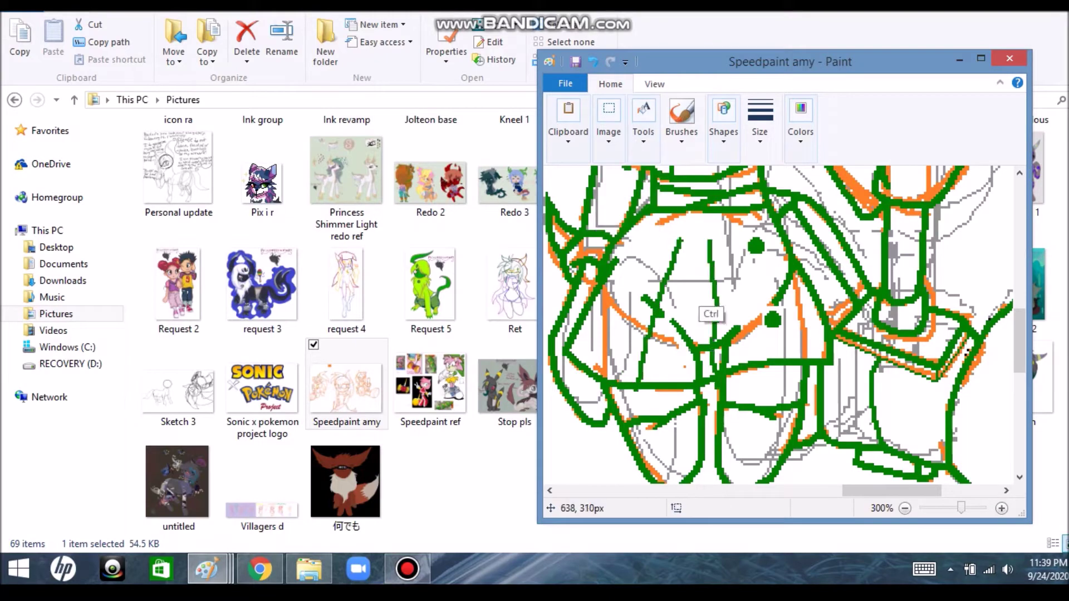
{"action": "left_click_drag", "start_coordinate": [736, 262], "coordinate": [741, 362]}
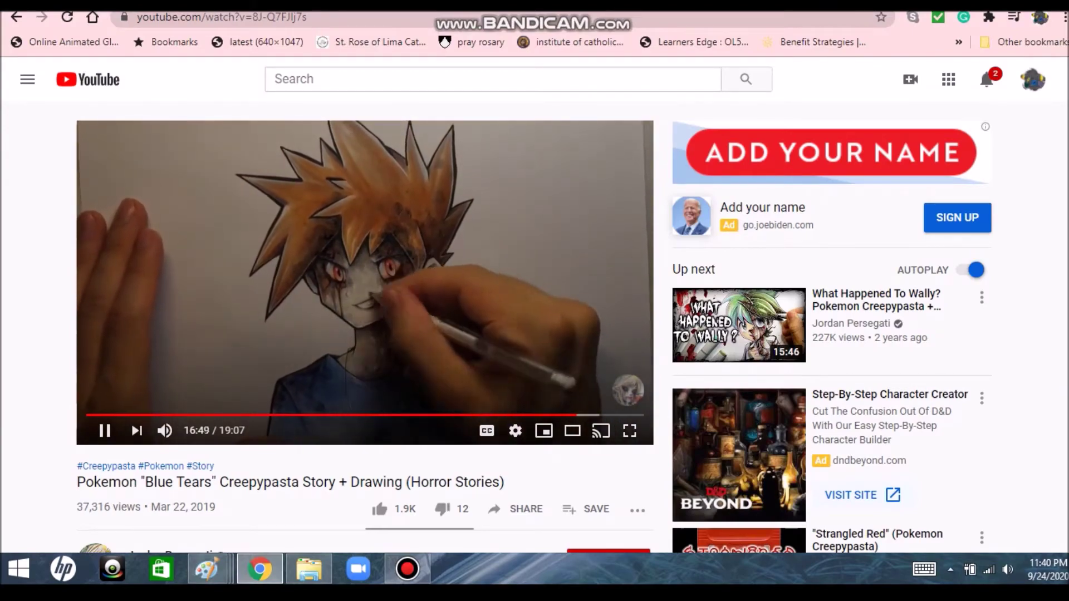
{"action": "scroll", "coordinate": [534, 334], "scroll_direction": "down", "scroll_amount": 6}
{"action": "scroll", "coordinate": [534, 334], "scroll_direction": "up", "scroll_amount": 5}
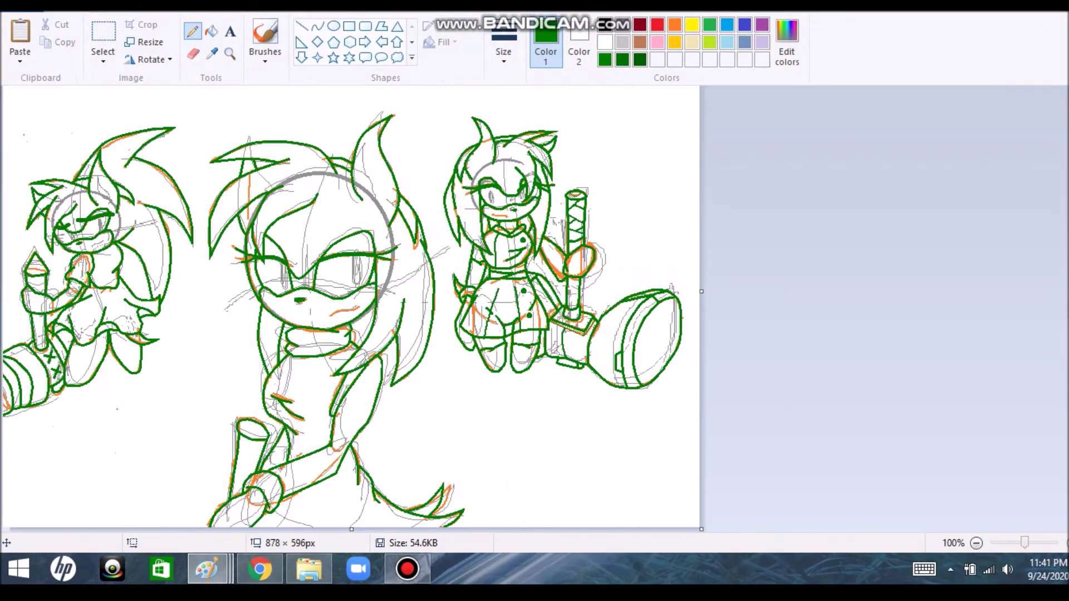
- Add short green fold strokes to the waist and skirt of the middle figure's dress
{"action": "scroll", "coordinate": [351, 307], "scroll_direction": "up", "scroll_amount": 1}
{"action": "left_click", "coordinate": [503, 51]}
{"action": "key", "text": "Escape"}
{"action": "scroll", "coordinate": [351, 306], "scroll_direction": "up", "scroll_amount": 1}
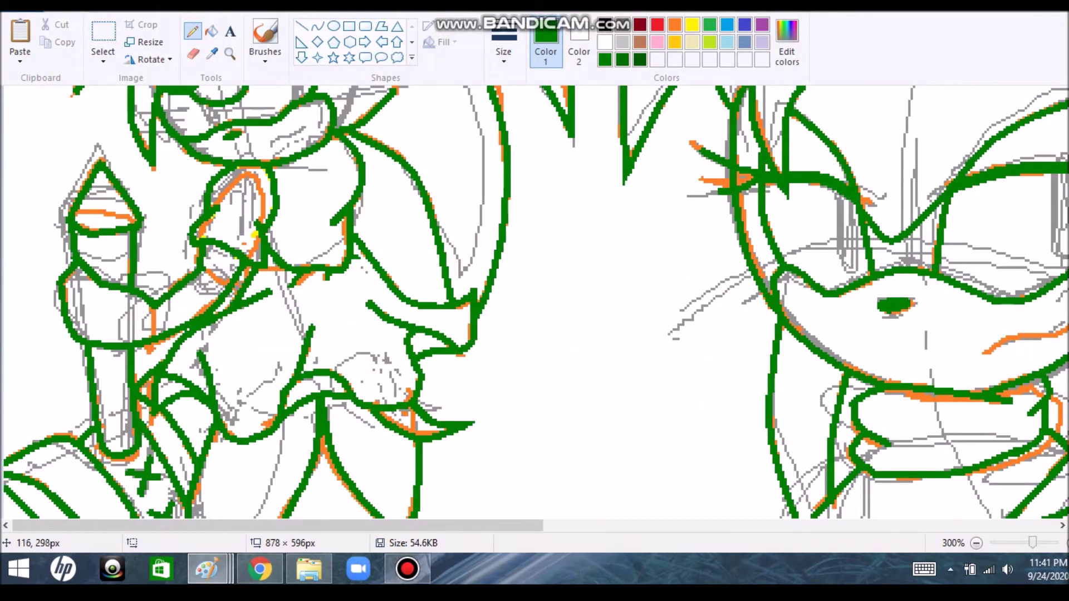
{"action": "scroll", "coordinate": [534, 306], "scroll_direction": "right", "scroll_amount": 10}
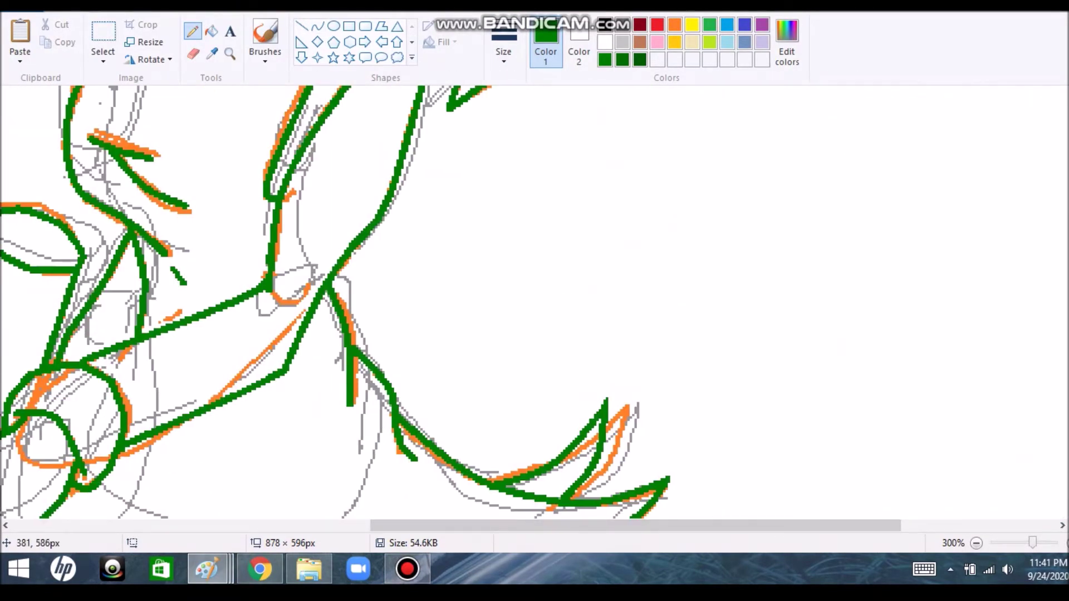
{"action": "scroll", "coordinate": [534, 301], "scroll_direction": "left", "scroll_amount": 5}
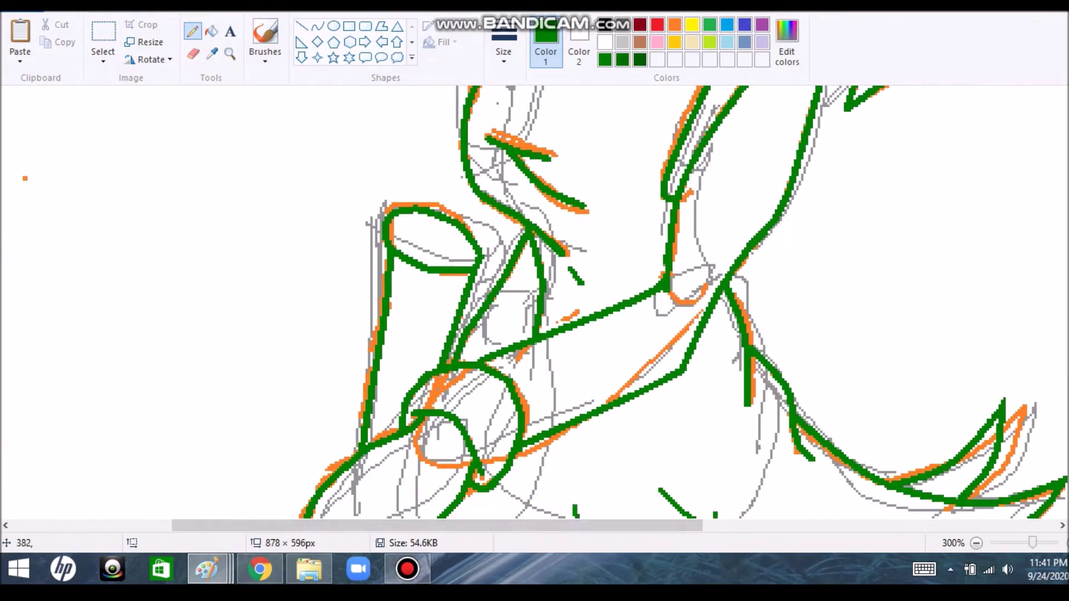
{"action": "scroll", "coordinate": [534, 301], "scroll_direction": "up", "scroll_amount": 10}
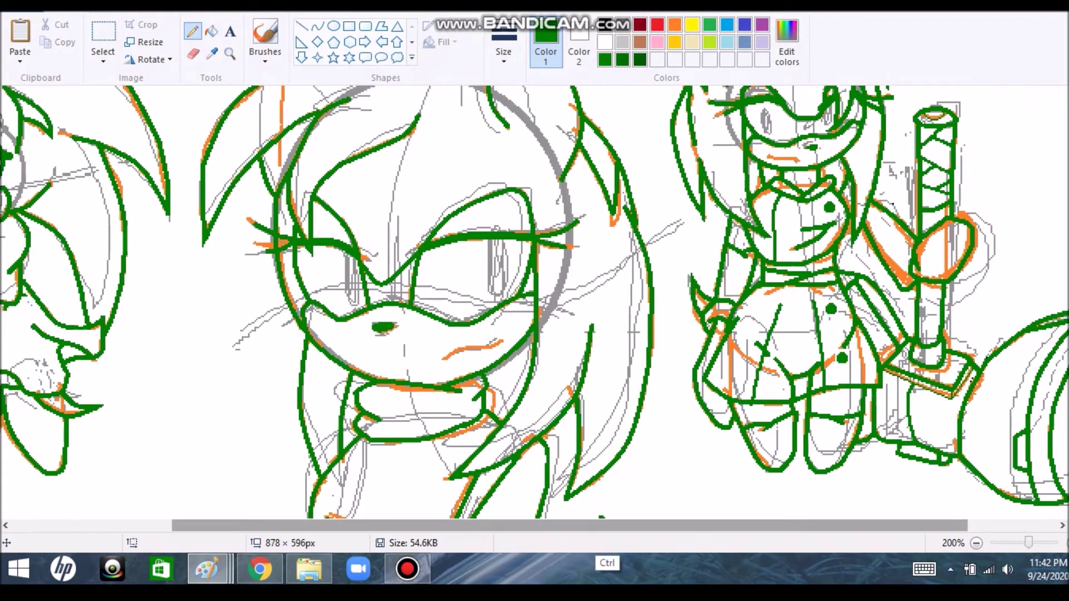
- Outline both irises of the left-hand figure in lime and fill them with the same colour
{"action": "scroll", "coordinate": [535, 300], "scroll_direction": "left", "scroll_amount": 8}
{"action": "scroll", "coordinate": [535, 301], "scroll_direction": "up", "scroll_amount": 1}
{"action": "left_click", "coordinate": [709, 42]}
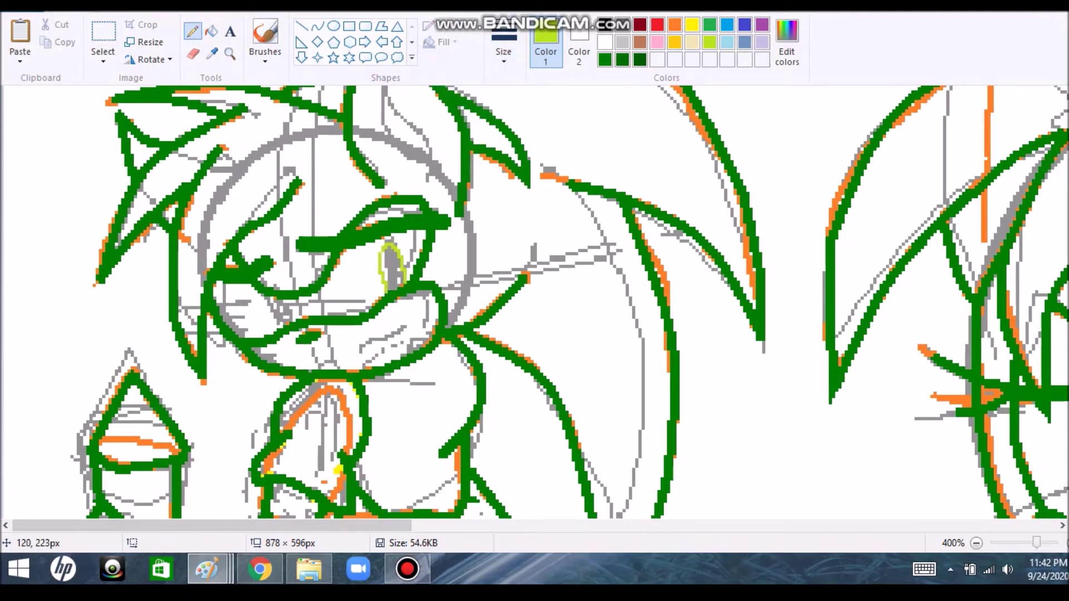
{"action": "left_click", "coordinate": [211, 31]}
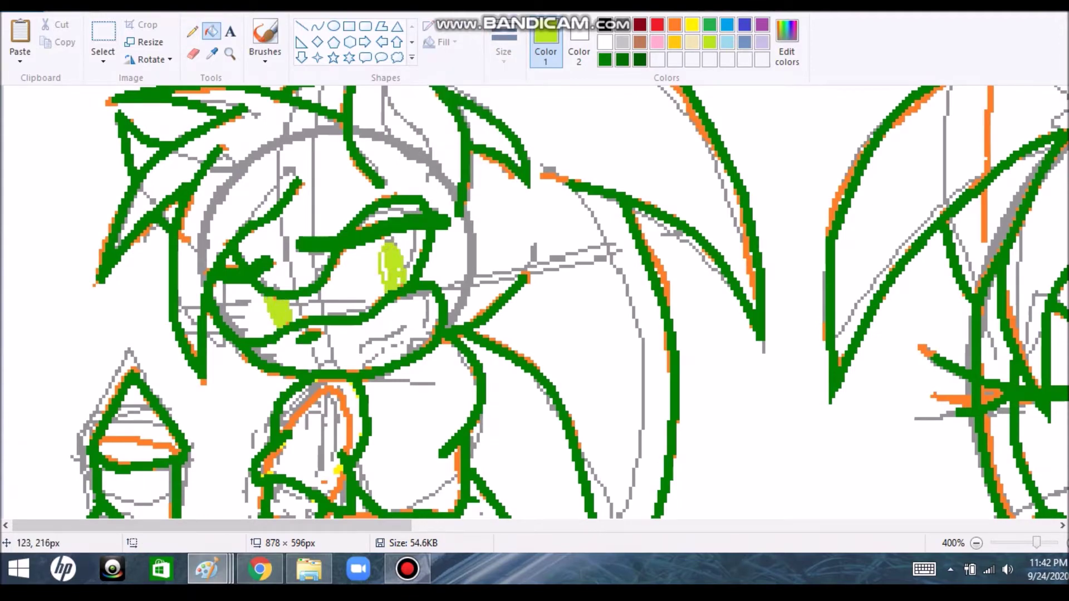
- Outline the tall irises of the middle figure's eyes with thin lime curves
{"action": "scroll", "coordinate": [535, 301], "scroll_direction": "down", "scroll_amount": 1}
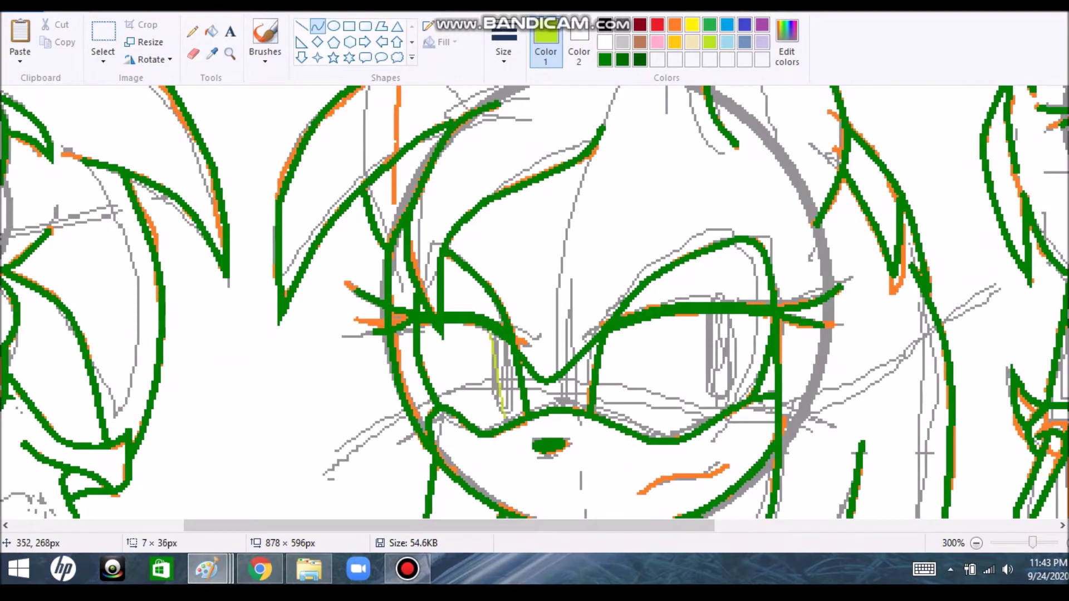
{"action": "left_click_drag", "start_coordinate": [511, 387], "coordinate": [512, 379]}
{"action": "left_click_drag", "start_coordinate": [699, 362], "coordinate": [734, 384]}
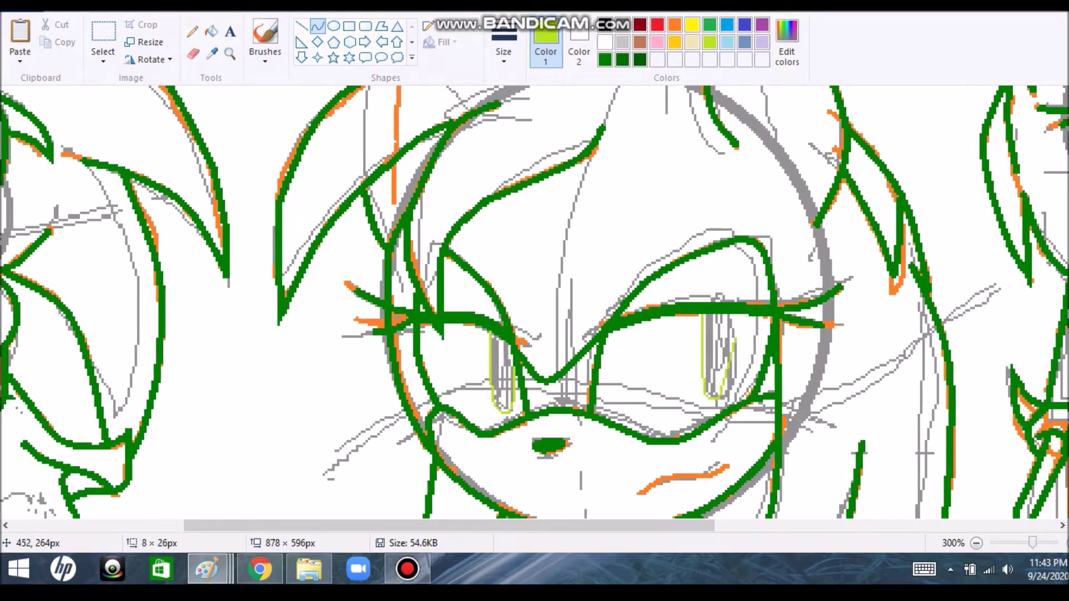
- Outline the right-hand figure's irises in lime and fill both with the same colour
{"action": "left_click", "coordinate": [301, 26]}
{"action": "left_click", "coordinate": [192, 31]}
{"action": "scroll", "coordinate": [534, 300], "scroll_direction": "right", "scroll_amount": 10}
{"action": "key", "text": "ctrl+z"}
{"action": "left_click_drag", "start_coordinate": [727, 119], "coordinate": [734, 147]}
{"action": "left_click", "coordinate": [211, 32]}
{"action": "left_click", "coordinate": [732, 136]}
{"action": "left_click", "coordinate": [824, 128]}
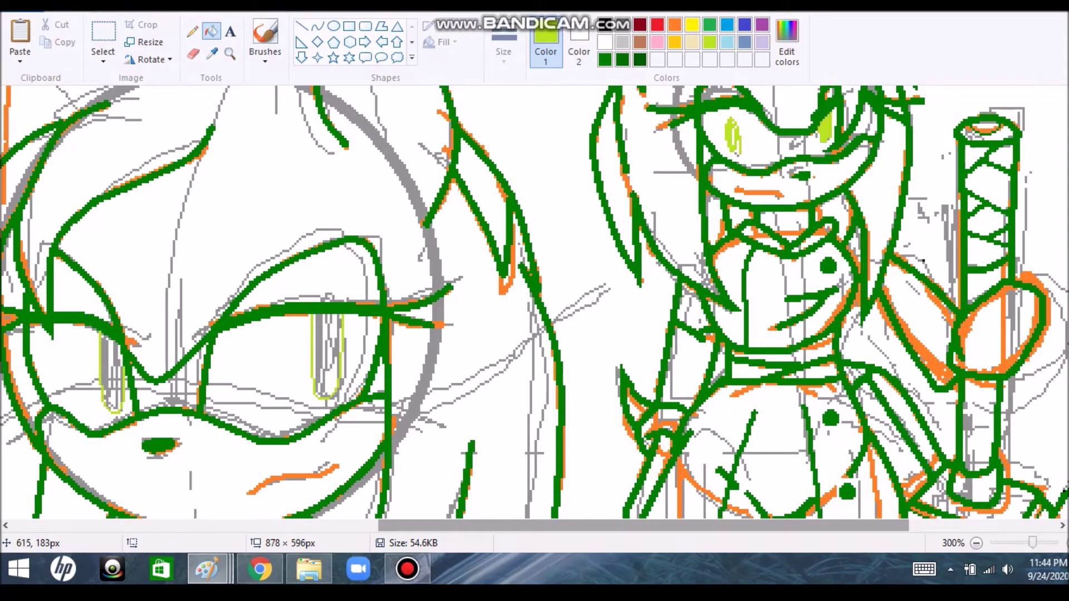
{"action": "left_click", "coordinate": [736, 148]}
- Fill the middle figure's irises with lime and paint over the grey sketch lines left inside them
{"action": "left_click", "coordinate": [112, 389]}
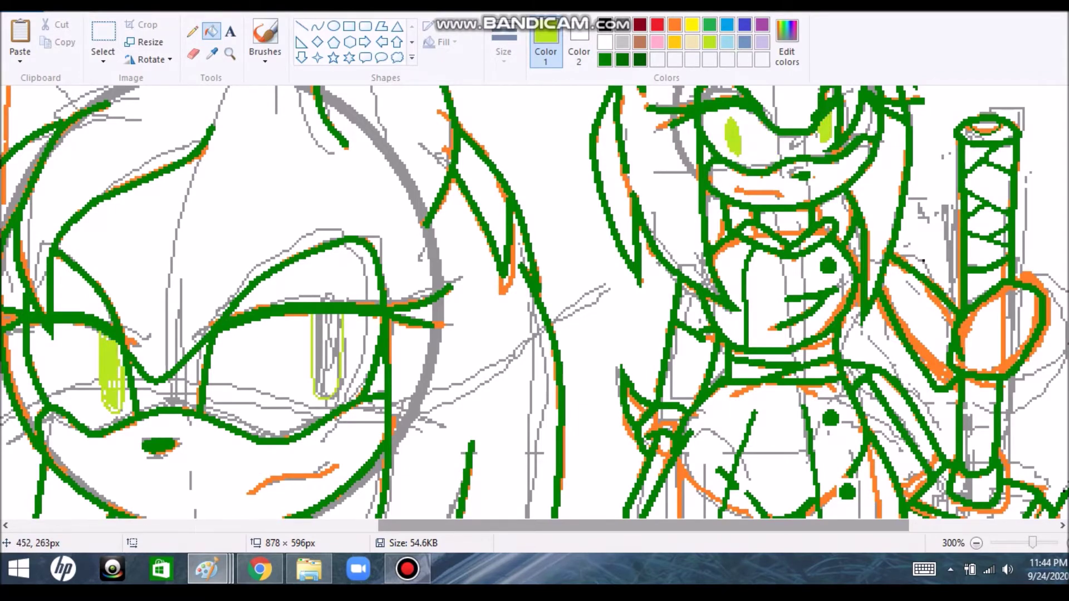
{"action": "left_click", "coordinate": [328, 350]}
{"action": "scroll", "coordinate": [110, 379], "scroll_direction": "up", "scroll_amount": 1}
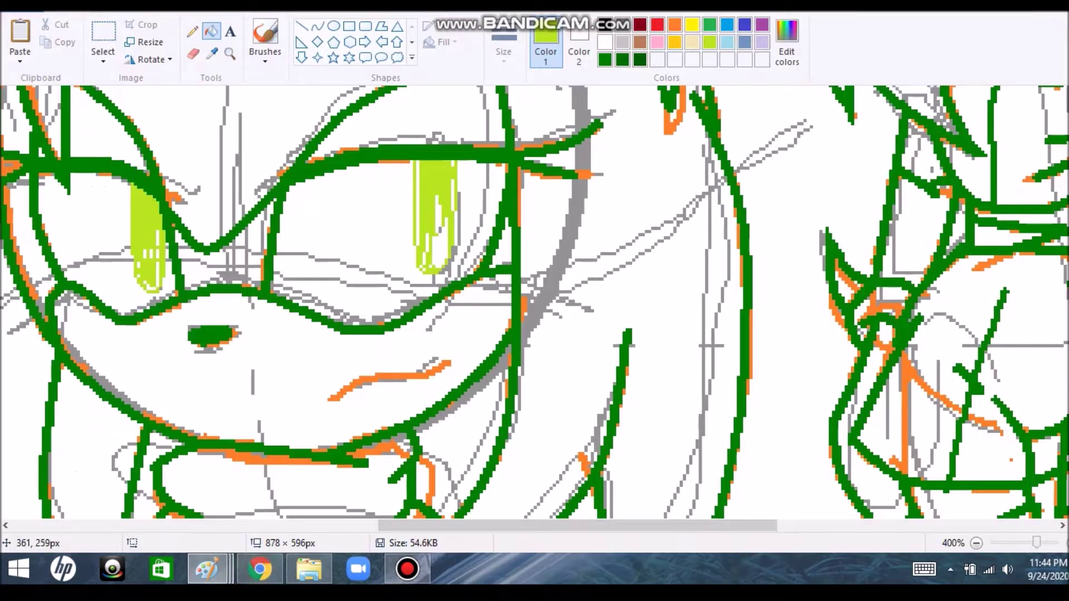
{"action": "left_click", "coordinate": [192, 31]}
{"action": "left_click_drag", "start_coordinate": [437, 202], "coordinate": [435, 255]}
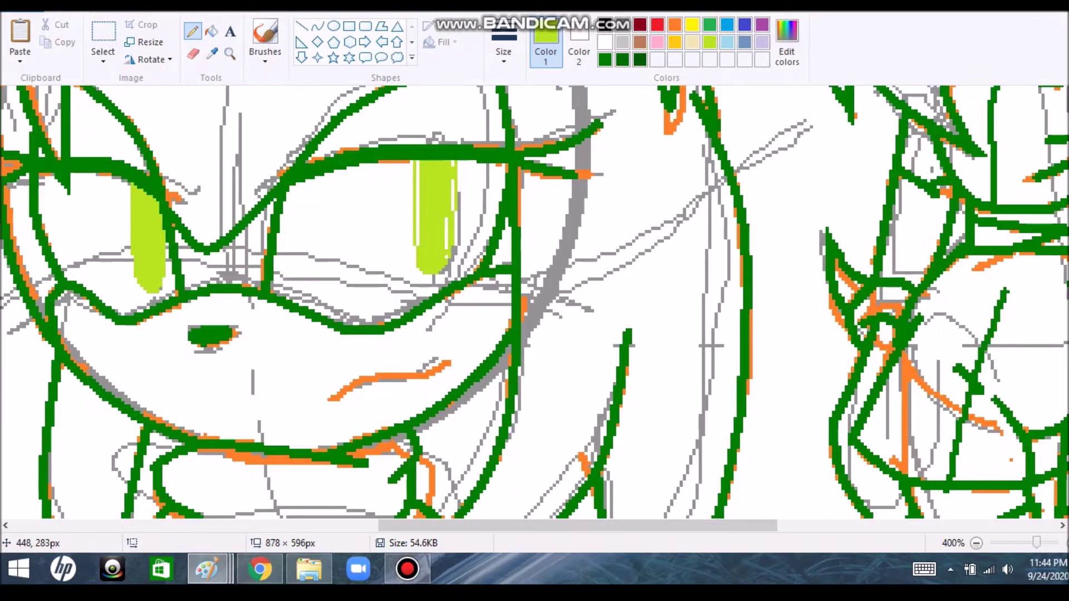
- Write the word "clean" in lime above the middle figure
{"action": "scroll", "coordinate": [318, 384], "scroll_direction": "down", "scroll_amount": 2}
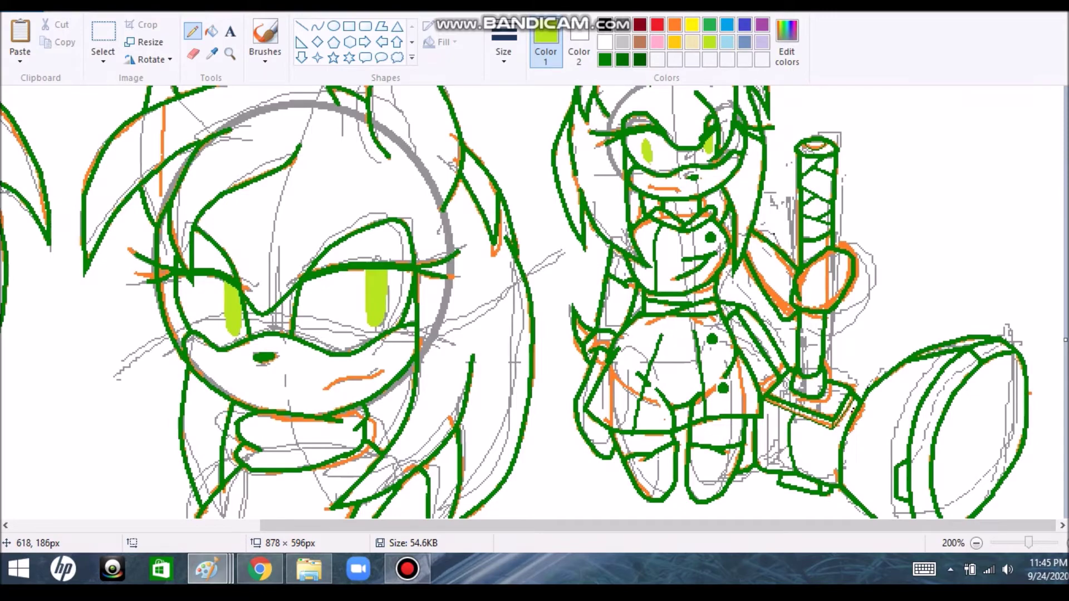
{"action": "scroll", "coordinate": [685, 245], "scroll_direction": "down", "scroll_amount": 1}
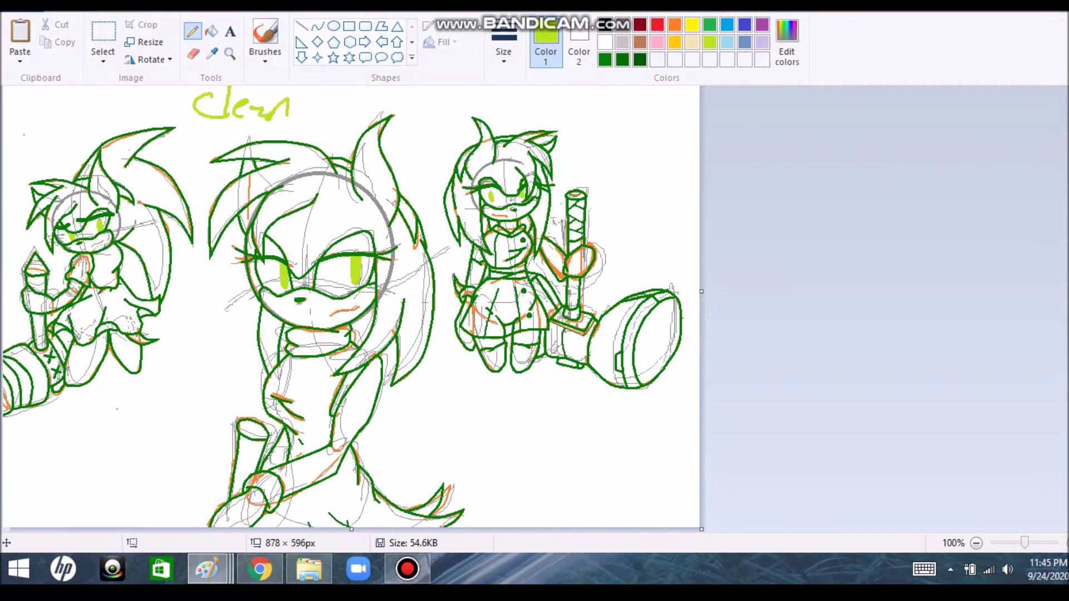
- Brush lavender strokes along the left-hand figure's brows and over the loose line end beside the cheek
{"action": "scroll", "coordinate": [100, 234], "scroll_direction": "up", "scroll_amount": 3}
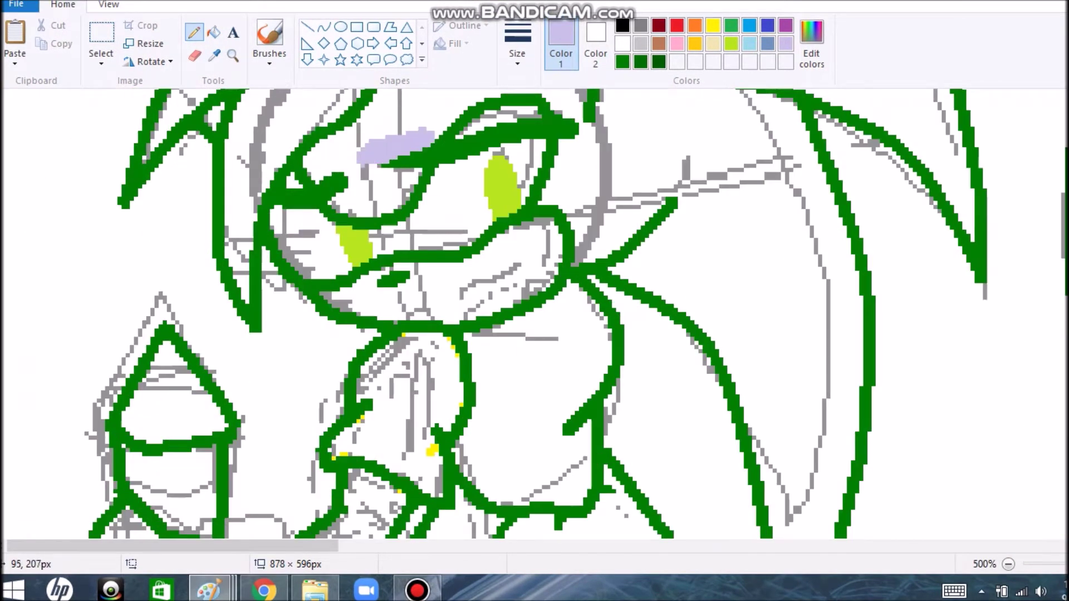
{"action": "mouse_move", "coordinate": [361, 161]}
{"action": "left_mouse_down"}
{"action": "mouse_move", "coordinate": [304, 185]}
{"action": "mouse_move", "coordinate": [281, 211]}
{"action": "left_mouse_up"}
{"action": "left_click_drag", "start_coordinate": [484, 119], "coordinate": [594, 133]}
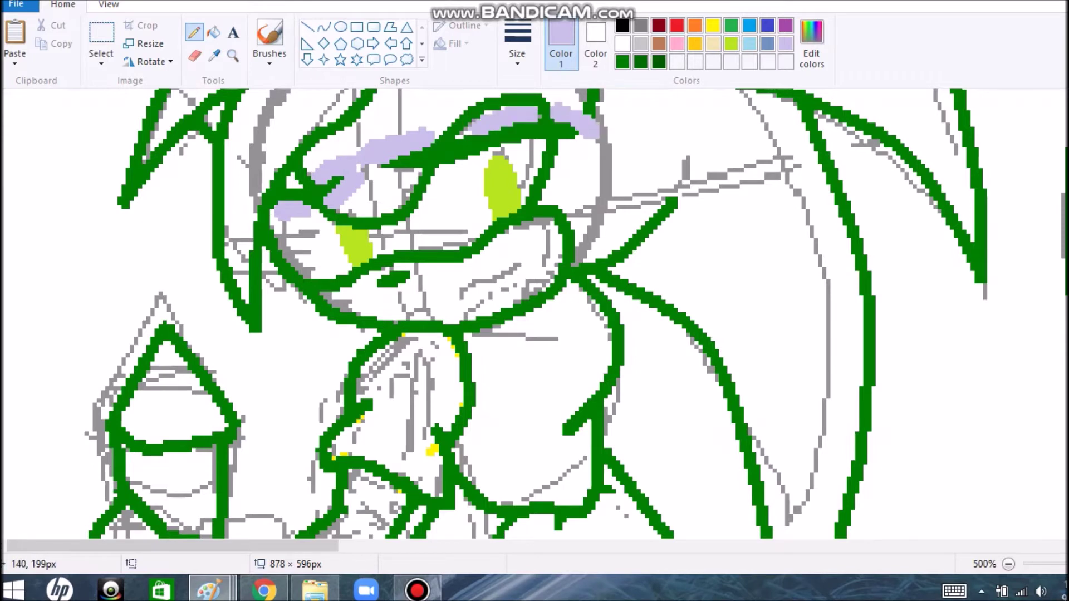
{"action": "left_click_drag", "start_coordinate": [691, 161], "coordinate": [624, 220]}
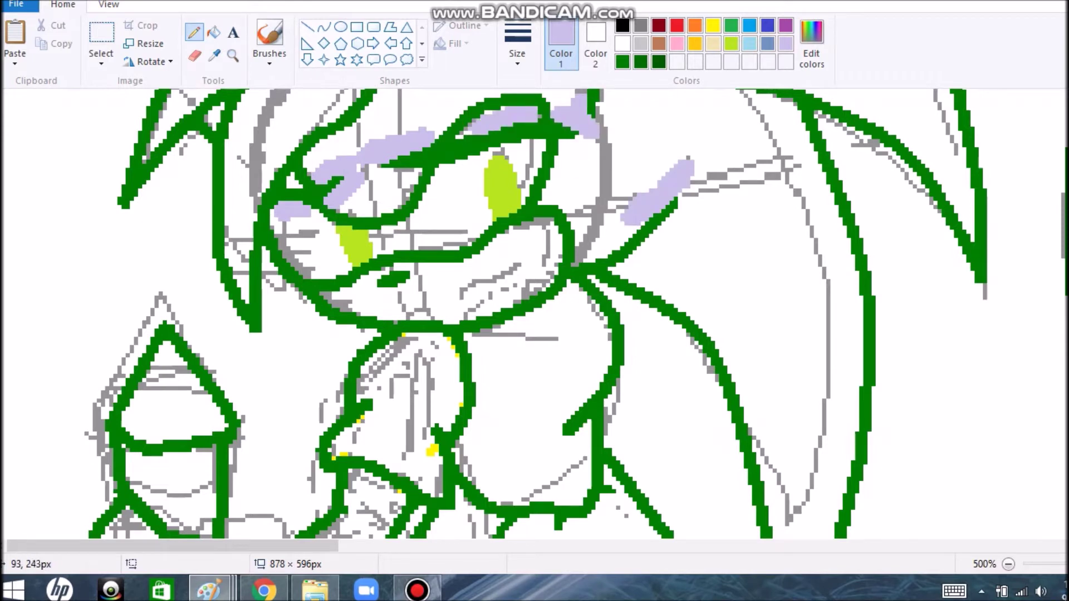
- Add lavender strokes at the line ends around the left-hand figure's raised arm, chest, back waist, handle tip and front quill
{"action": "left_click_drag", "start_coordinate": [390, 390], "coordinate": [348, 445]}
{"action": "left_click_drag", "start_coordinate": [368, 334], "coordinate": [334, 362]}
{"action": "left_click_drag", "start_coordinate": [426, 409], "coordinate": [430, 456]}
{"action": "left_click_drag", "start_coordinate": [588, 424], "coordinate": [558, 452]}
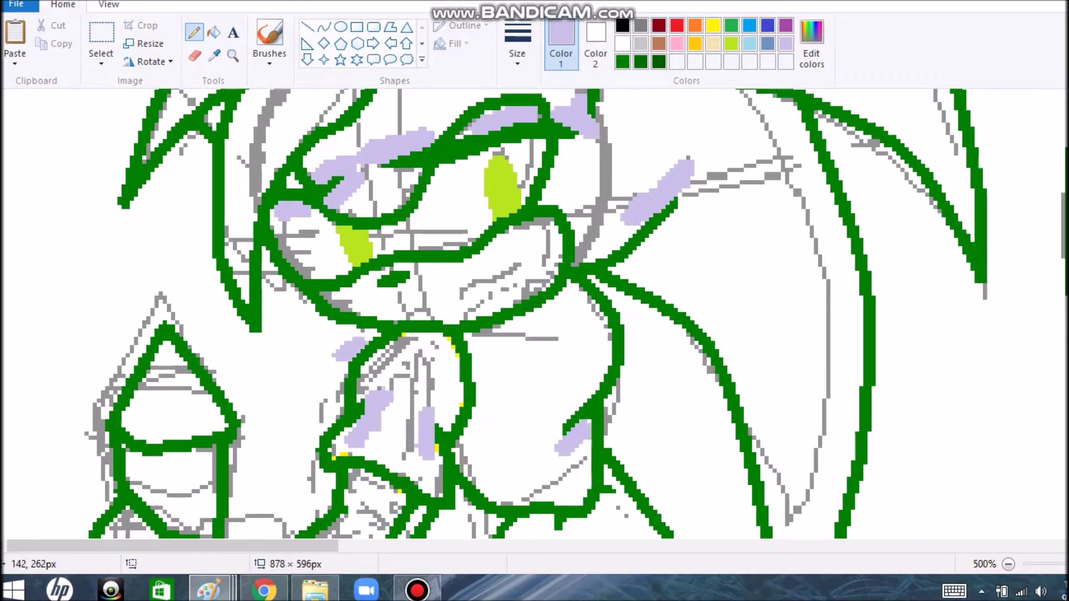
{"action": "left_click", "coordinate": [1008, 564]}
{"action": "left_click_drag", "start_coordinate": [529, 482], "coordinate": [485, 466]}
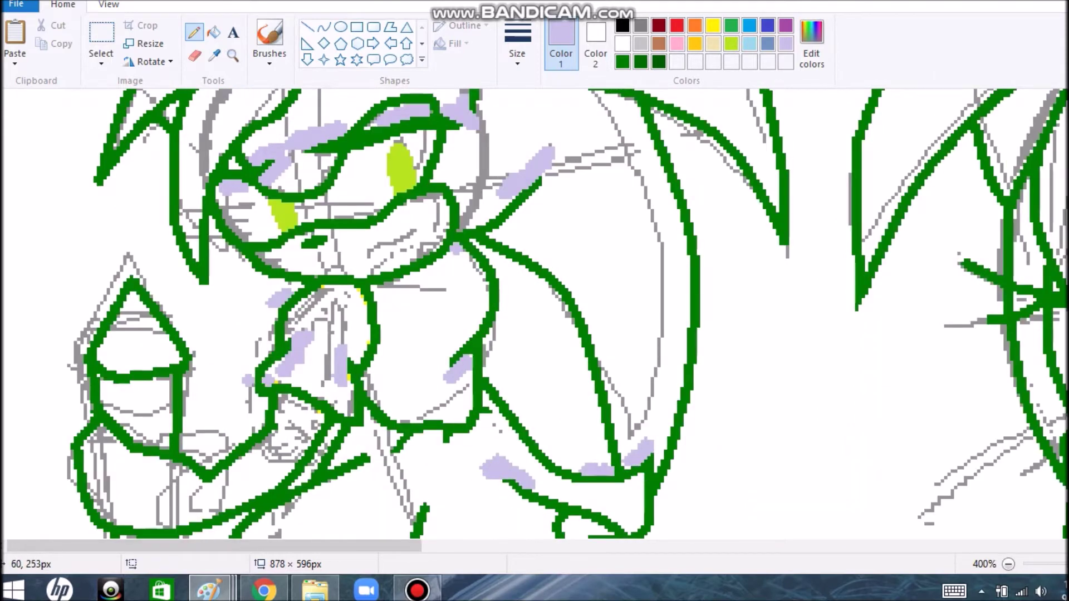
{"action": "left_click_drag", "start_coordinate": [86, 229], "coordinate": [99, 139]}
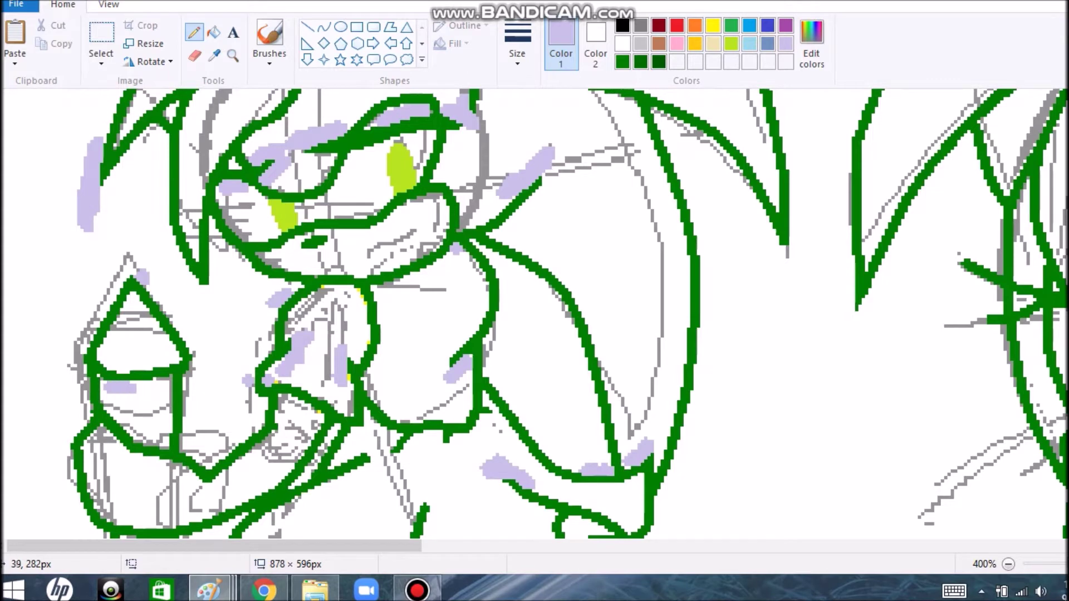
- Add lavender strokes beside the line ends on the left-hand figure's skirt, boots and hammer
{"action": "scroll", "coordinate": [534, 314], "scroll_direction": "down", "scroll_amount": 5}
{"action": "left_click_drag", "start_coordinate": [259, 281], "coordinate": [263, 314]}
{"action": "left_click_drag", "start_coordinate": [430, 245], "coordinate": [426, 289]}
{"action": "left_click_drag", "start_coordinate": [397, 357], "coordinate": [390, 364]}
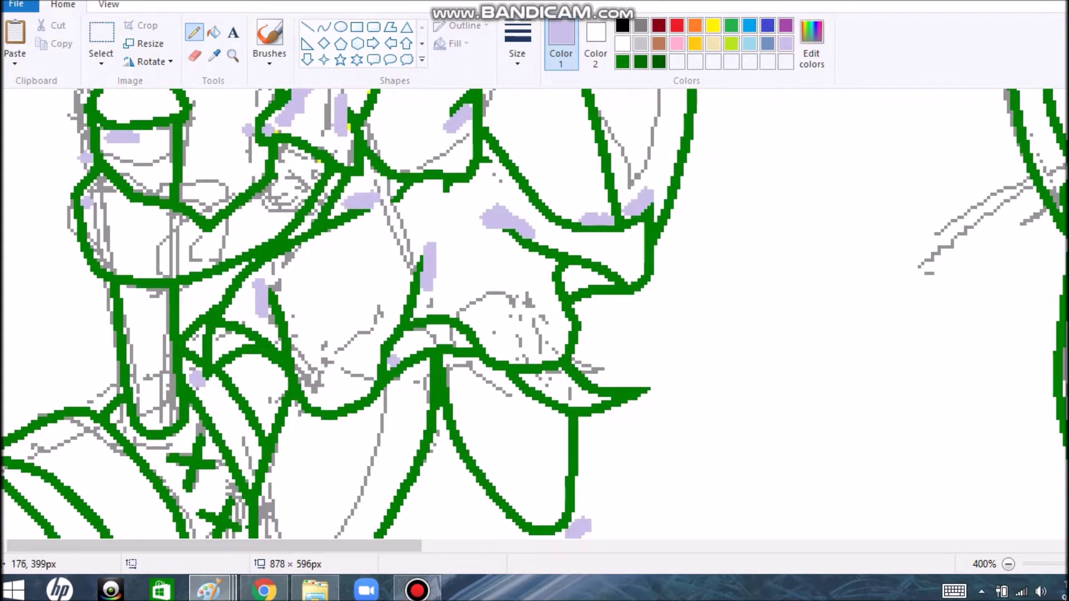
{"action": "left_click_drag", "start_coordinate": [493, 511], "coordinate": [514, 530]}
{"action": "scroll", "coordinate": [504, 520], "scroll_direction": "down", "scroll_amount": 5}
{"action": "left_click_drag", "start_coordinate": [192, 355], "coordinate": [209, 373]}
{"action": "scroll", "coordinate": [534, 314], "scroll_direction": "down", "scroll_amount": 2}
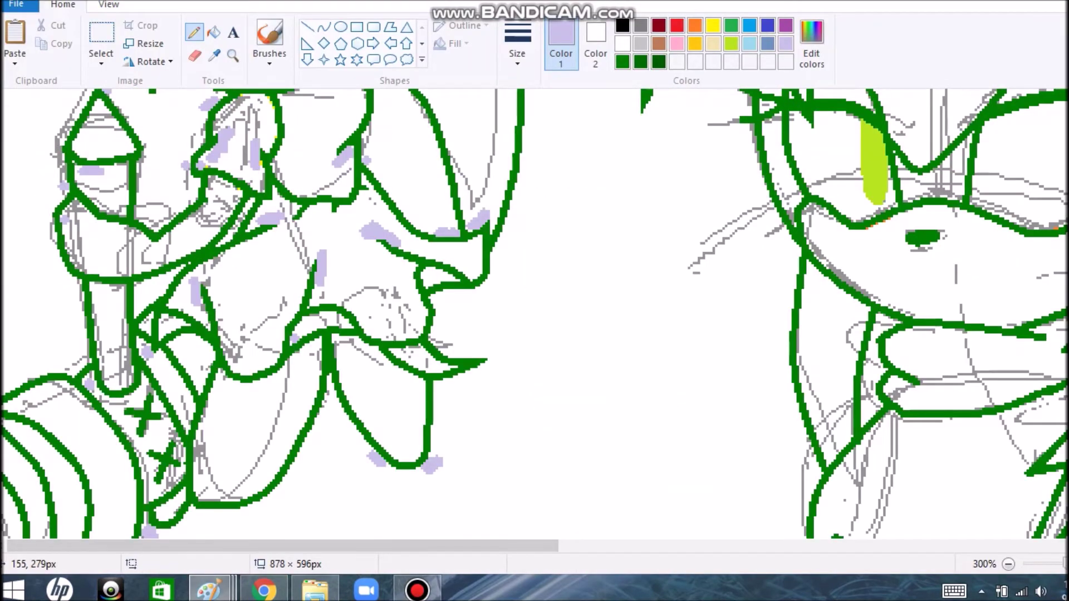
- Brush lavender strokes at the ends of the left-hand figure's hair, ear and back quill lines
{"action": "scroll", "coordinate": [535, 314], "scroll_direction": "down", "scroll_amount": 1}
{"action": "scroll", "coordinate": [535, 314], "scroll_direction": "up", "scroll_amount": 1}
{"action": "left_click_drag", "start_coordinate": [8, 256], "coordinate": [111, 228]}
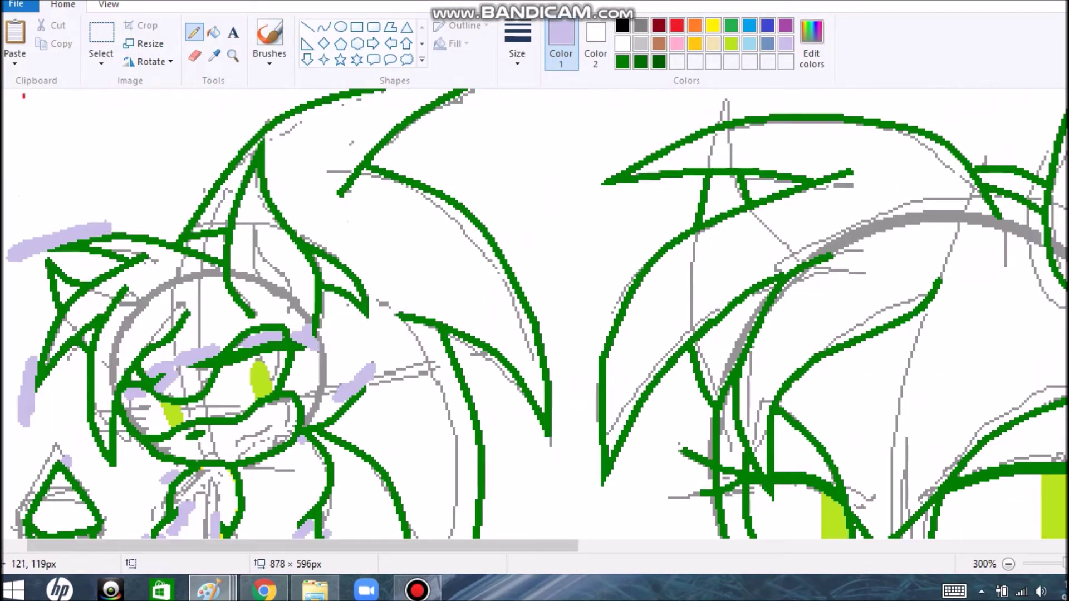
{"action": "left_click_drag", "start_coordinate": [351, 149], "coordinate": [329, 223]}
{"action": "left_click_drag", "start_coordinate": [396, 310], "coordinate": [423, 328]}
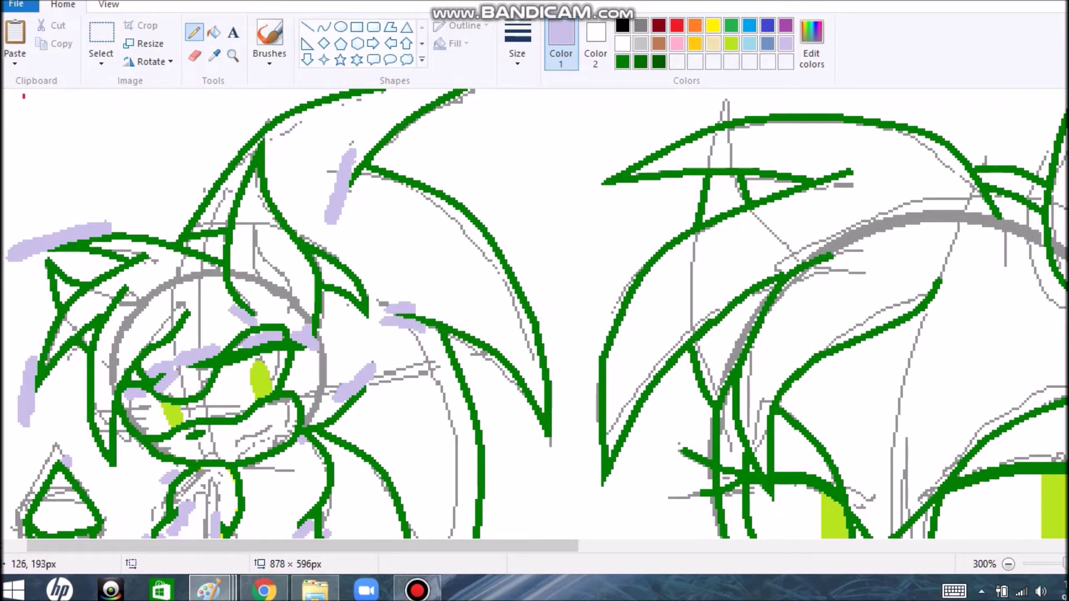
{"action": "left_click_drag", "start_coordinate": [131, 280], "coordinate": [81, 319]}
{"action": "left_click_drag", "start_coordinate": [199, 293], "coordinate": [183, 335]}
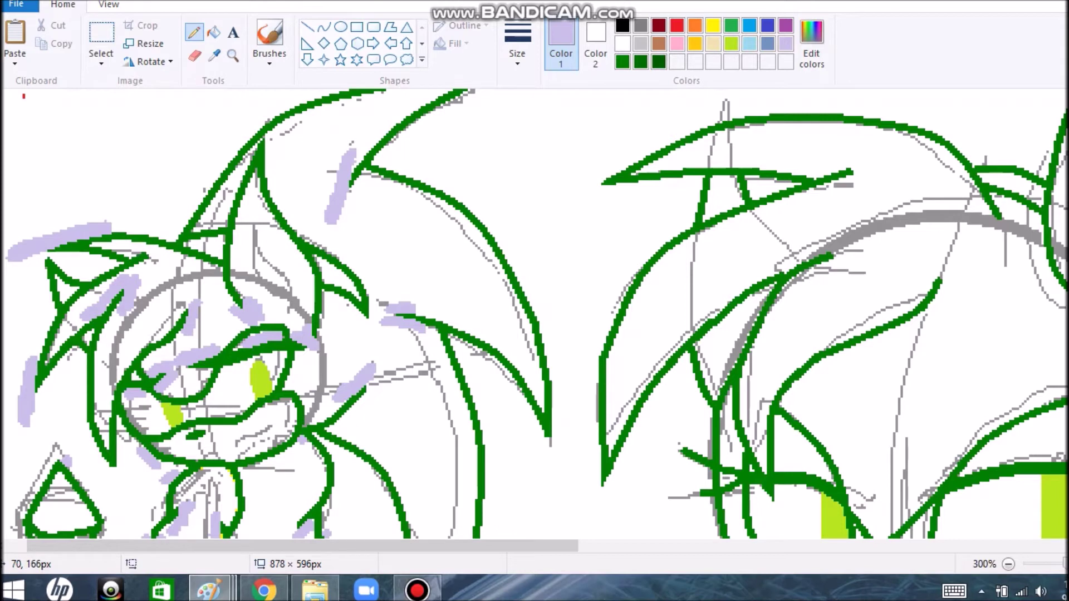
- Pick up the outline green and sharpen the left-hand figure's quill tips and the crosses on the hammer
{"action": "left_click", "coordinate": [214, 55]}
{"action": "left_click", "coordinate": [549, 440]}
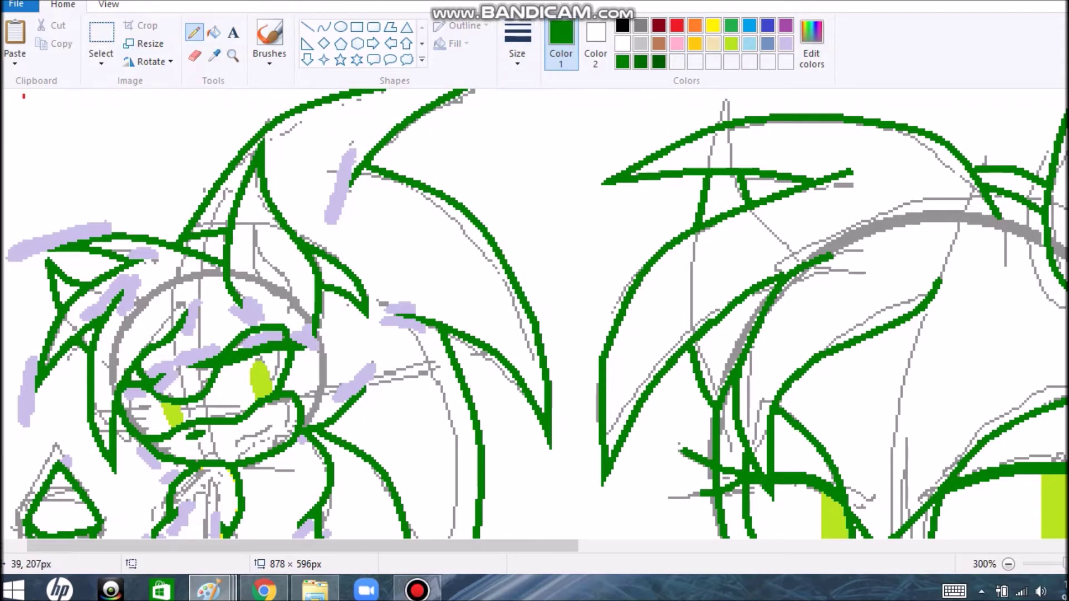
{"action": "scroll", "coordinate": [50, 260], "scroll_direction": "down", "scroll_amount": 3}
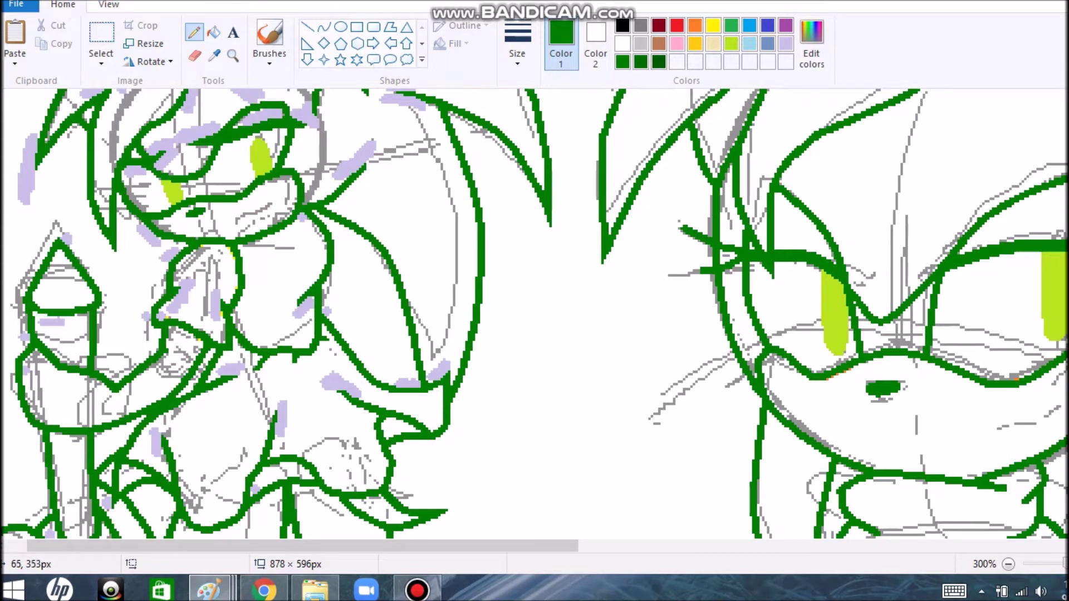
{"action": "scroll", "coordinate": [534, 314], "scroll_direction": "down", "scroll_amount": 3}
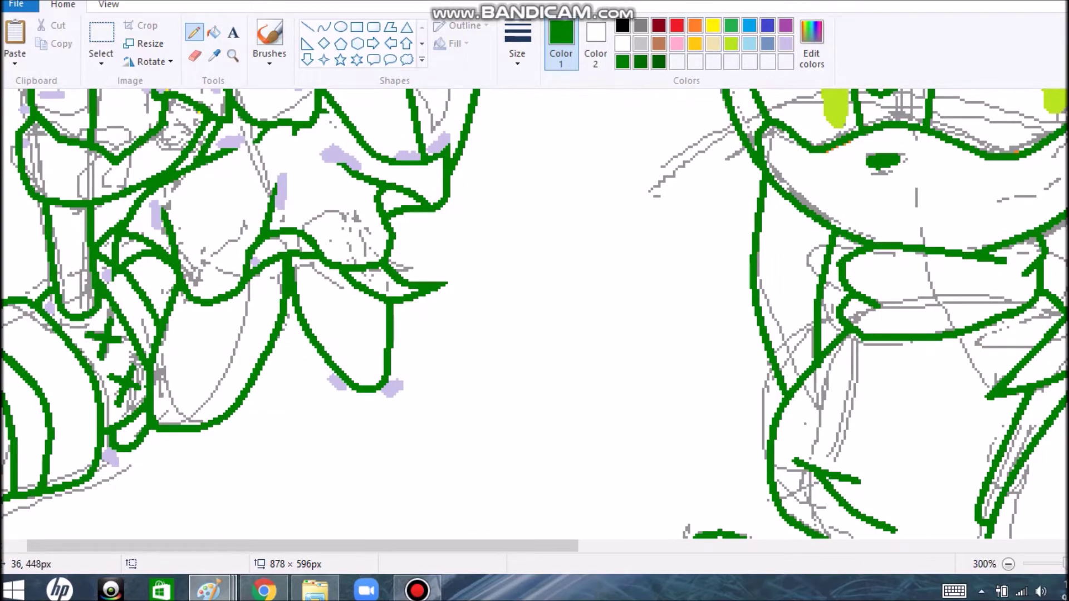
{"action": "scroll", "coordinate": [535, 314], "scroll_direction": "left", "scroll_amount": 1}
{"action": "key", "text": "alt+Tab"}
{"action": "key", "text": "alt+Tab"}
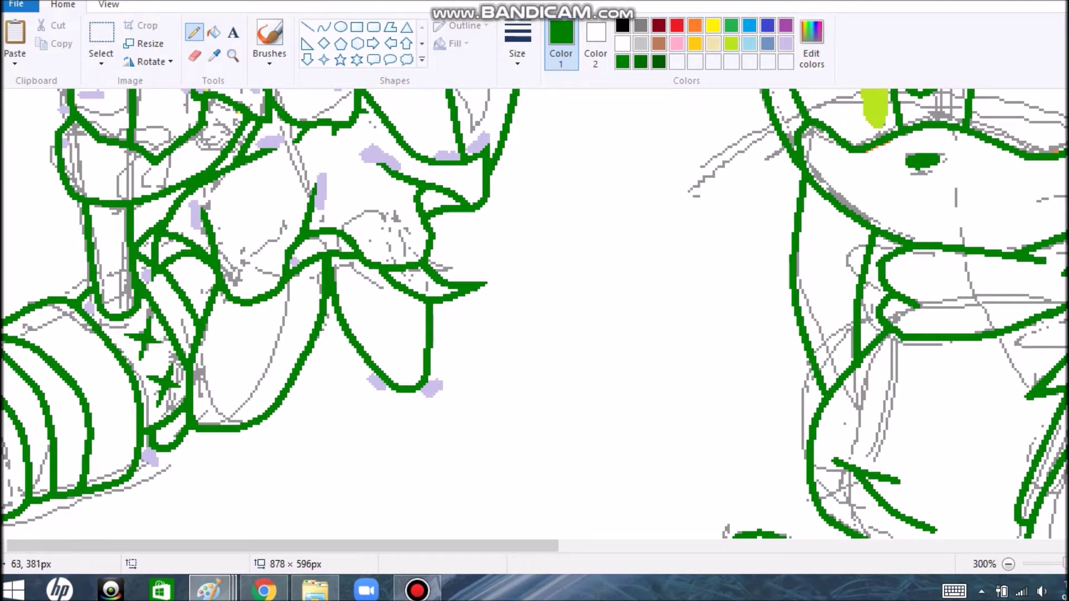
- Draw short lavender lines at the stroke ends on the middle figure's collar and beside the back quill
{"action": "scroll", "coordinate": [535, 314], "scroll_direction": "up", "scroll_amount": 3}
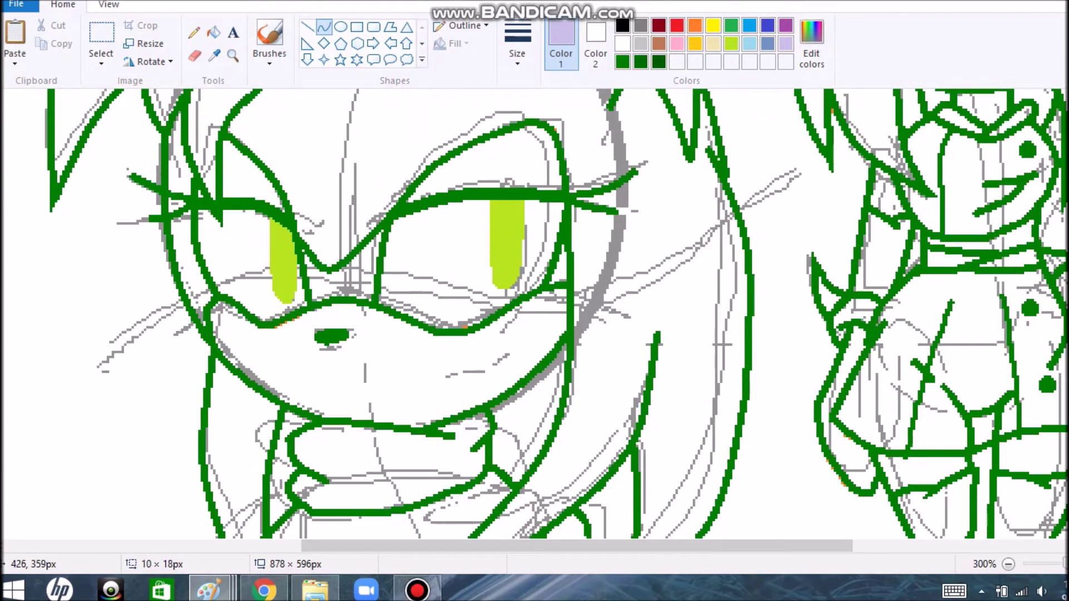
{"action": "mouse_move", "coordinate": [477, 453]}
{"action": "left_mouse_down"}
{"action": "mouse_move", "coordinate": [442, 457]}
{"action": "mouse_move", "coordinate": [464, 437]}
{"action": "left_mouse_up"}
{"action": "left_click", "coordinate": [194, 33]}
{"action": "left_click", "coordinate": [307, 26]}
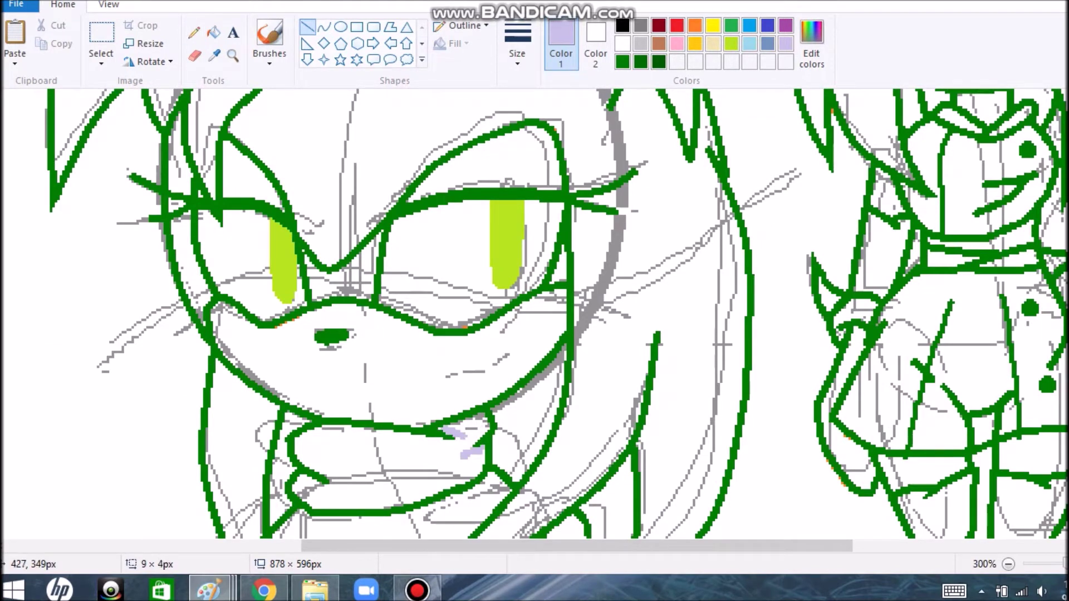
{"action": "left_click_drag", "start_coordinate": [308, 482], "coordinate": [358, 490]}
{"action": "left_click_drag", "start_coordinate": [704, 142], "coordinate": [701, 187]}
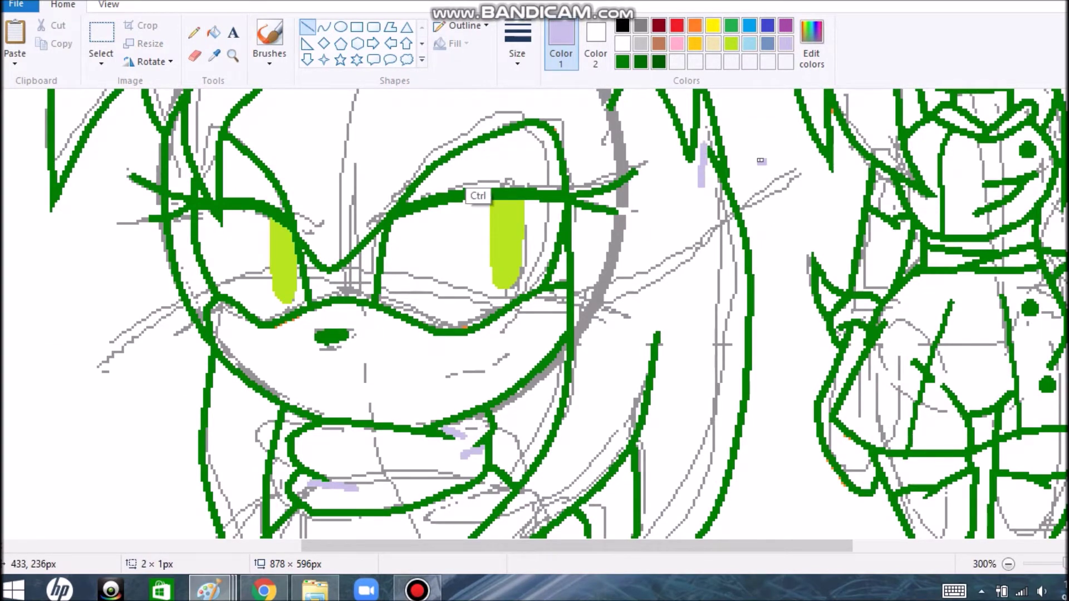
- Draw lavender lines across the ends of the middle figure's ear base and the side quill line on the head
{"action": "left_click", "coordinate": [264, 589]}
{"action": "left_click", "coordinate": [209, 589]}
{"action": "scroll", "coordinate": [534, 312], "scroll_direction": "up", "scroll_amount": 3}
{"action": "left_click_drag", "start_coordinate": [500, 161], "coordinate": [548, 203]}
{"action": "left_click_drag", "start_coordinate": [635, 231], "coordinate": [602, 278]}
- Mark the open ends of the middle figure's fringe lines with short lavender strokes
{"action": "scroll", "coordinate": [462, 220], "scroll_direction": "up", "scroll_amount": 5}
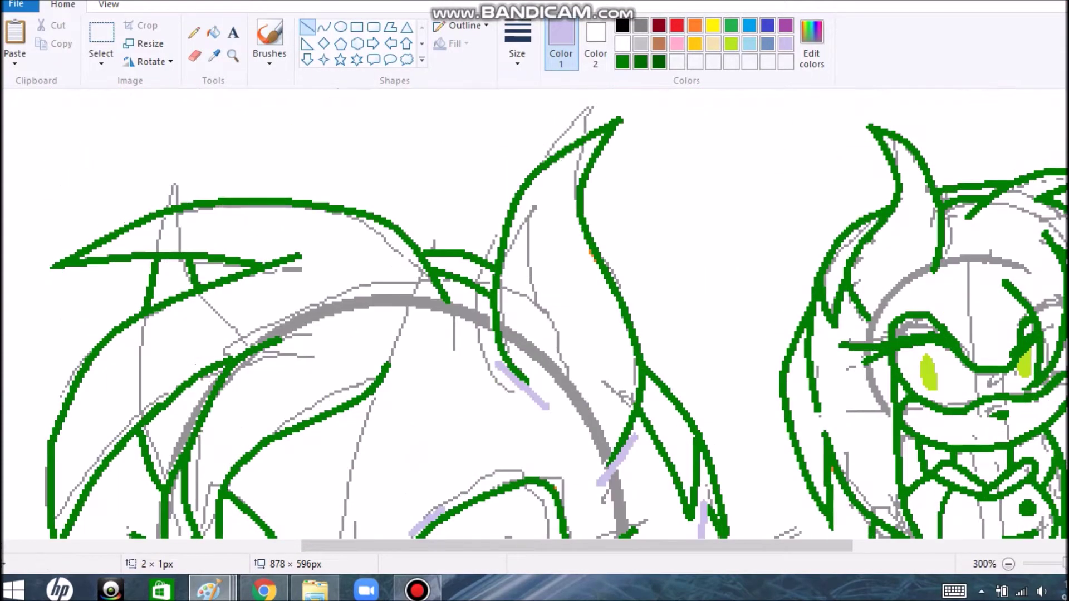
{"action": "left_click_drag", "start_coordinate": [394, 339], "coordinate": [388, 409]}
{"action": "left_click_drag", "start_coordinate": [244, 336], "coordinate": [316, 321]}
{"action": "left_click_drag", "start_coordinate": [214, 357], "coordinate": [234, 350]}
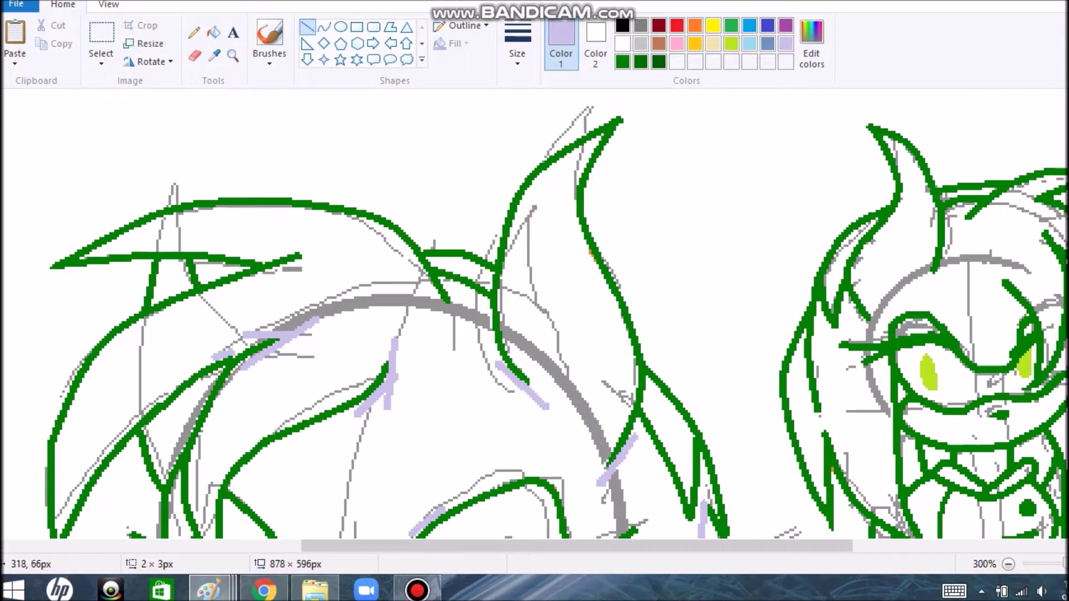
- Mark the open line ends of the middle figure's top quill, fringe root, ear tip and long side lock with short lavender curves
{"action": "left_click", "coordinate": [323, 26]}
{"action": "left_click_drag", "start_coordinate": [263, 258], "coordinate": [323, 258]}
{"action": "left_click_drag", "start_coordinate": [448, 285], "coordinate": [458, 338]}
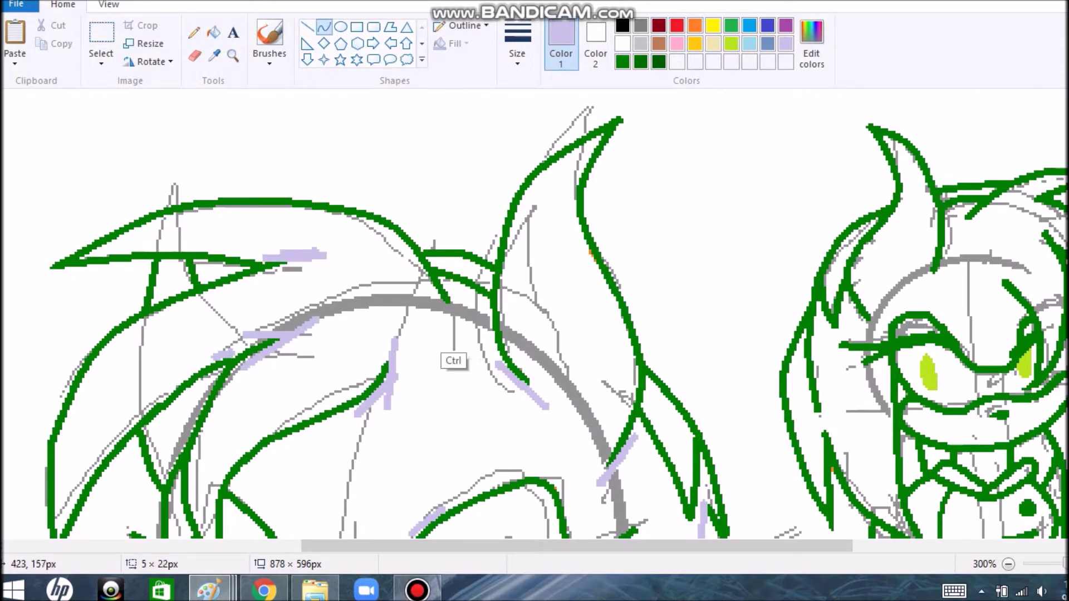
{"action": "left_click_drag", "start_coordinate": [582, 128], "coordinate": [639, 107]}
{"action": "scroll", "coordinate": [656, 488], "scroll_direction": "down", "scroll_amount": 5}
{"action": "left_click_drag", "start_coordinate": [639, 390], "coordinate": [657, 316]}
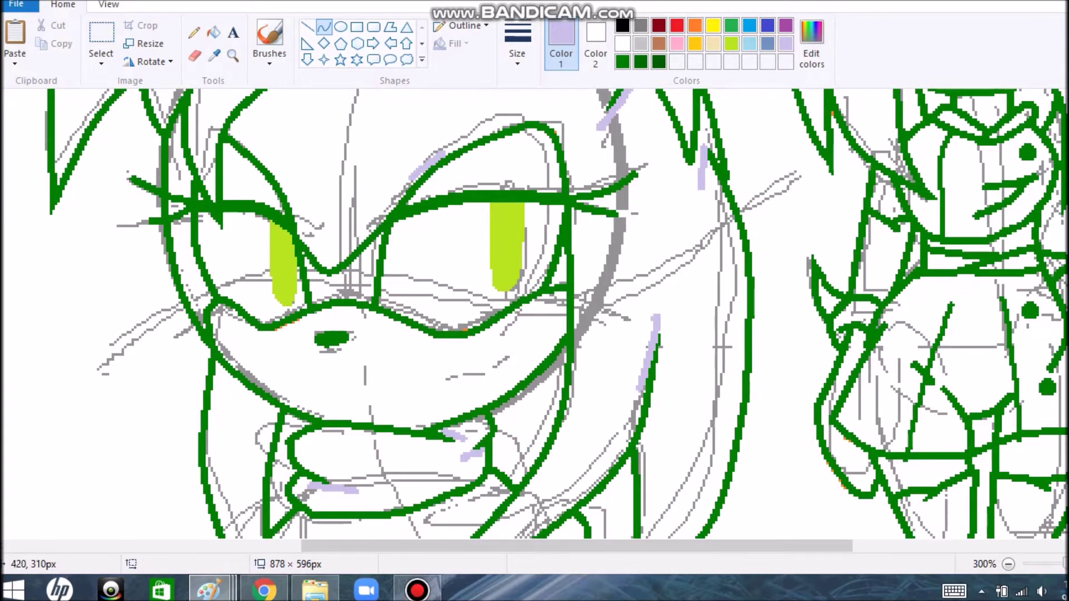
- Draw short lavender strokes at the ends of the middle figure's torso fold lines and at the sleeve edge by the elbow
{"action": "scroll", "coordinate": [423, 470], "scroll_direction": "down", "scroll_amount": 5}
{"action": "mouse_move", "coordinate": [234, 309]}
{"action": "left_mouse_down"}
{"action": "mouse_move", "coordinate": [259, 329]}
{"action": "mouse_move", "coordinate": [342, 337]}
{"action": "left_mouse_up"}
{"action": "left_click", "coordinate": [307, 27]}
{"action": "left_click_drag", "start_coordinate": [318, 380], "coordinate": [373, 393]}
{"action": "left_click_drag", "start_coordinate": [324, 363], "coordinate": [274, 353]}
{"action": "left_click_drag", "start_coordinate": [553, 211], "coordinate": [533, 245]}
{"action": "left_click_drag", "start_coordinate": [426, 424], "coordinate": [425, 452]}
{"action": "mouse_move", "coordinate": [285, 206]}
{"action": "left_mouse_down"}
{"action": "mouse_move", "coordinate": [262, 232]}
{"action": "mouse_move", "coordinate": [328, 244]}
{"action": "mouse_move", "coordinate": [340, 254]}
{"action": "mouse_move", "coordinate": [340, 300]}
{"action": "left_mouse_up"}
- Mark the line ends on the middle figure's glove cuff, skirt folds and pointed hem with short lavender strokes
{"action": "scroll", "coordinate": [534, 312], "scroll_direction": "down", "scroll_amount": 3}
{"action": "left_click", "coordinate": [324, 26]}
{"action": "left_click_drag", "start_coordinate": [187, 359], "coordinate": [162, 379]}
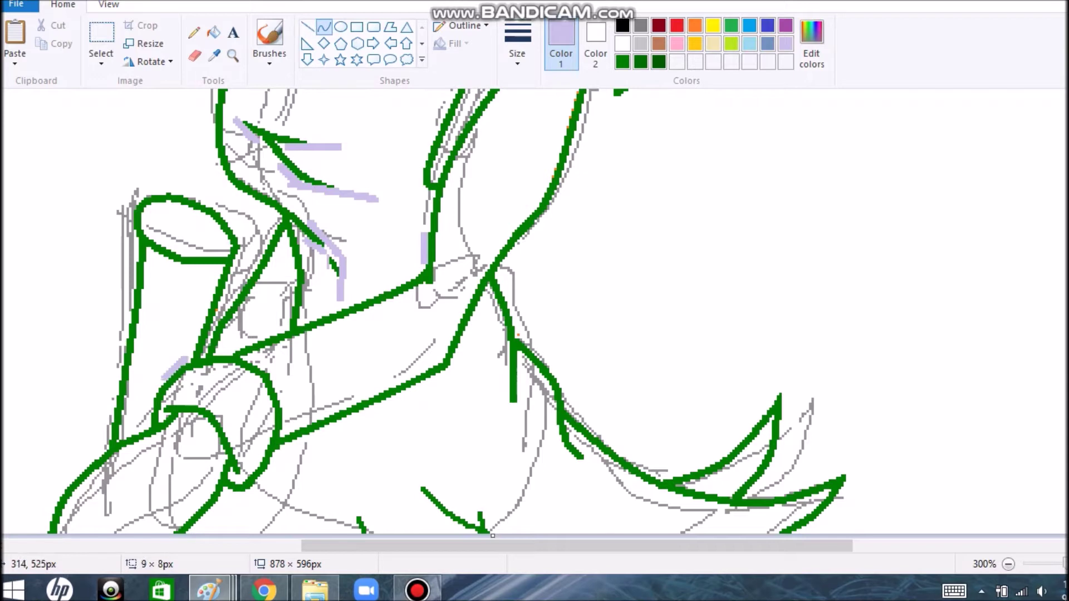
{"action": "left_click", "coordinate": [307, 27]}
{"action": "mouse_move", "coordinate": [521, 361]}
{"action": "left_mouse_down"}
{"action": "mouse_move", "coordinate": [504, 440]}
{"action": "mouse_move", "coordinate": [513, 436]}
{"action": "left_mouse_up"}
{"action": "left_click_drag", "start_coordinate": [574, 439], "coordinate": [596, 487]}
{"action": "mouse_move", "coordinate": [773, 443]}
{"action": "left_mouse_down"}
{"action": "mouse_move", "coordinate": [752, 461]}
{"action": "mouse_move", "coordinate": [760, 414]}
{"action": "left_mouse_up"}
{"action": "left_click", "coordinate": [194, 31]}
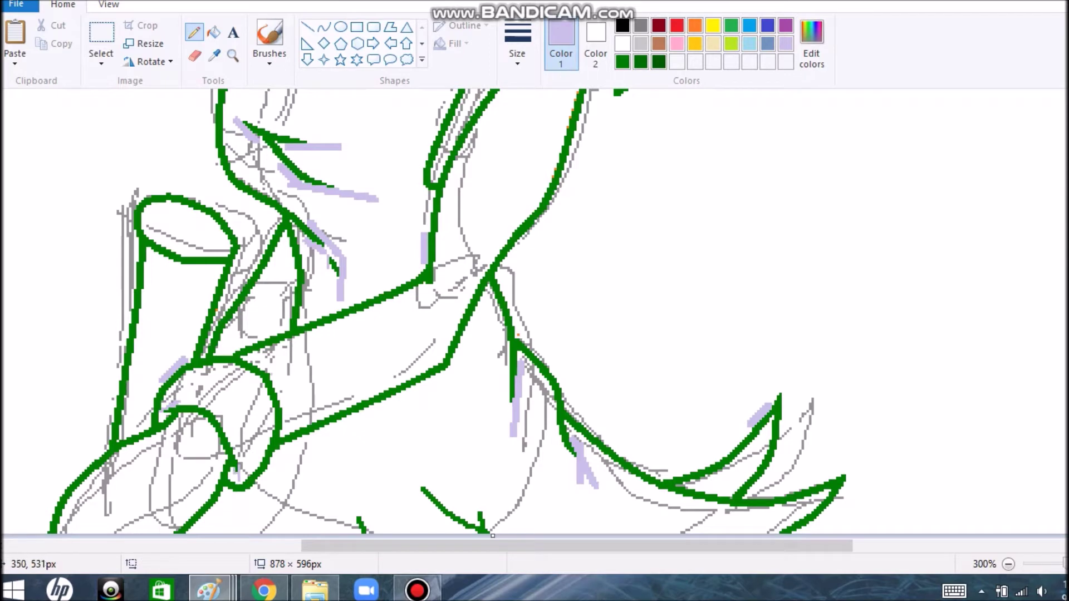
- Pick the outline green and inspect the middle figure from skirt to ear tips, plus the right-hand figure, for unmarked line ends
{"action": "left_click", "coordinate": [623, 61]}
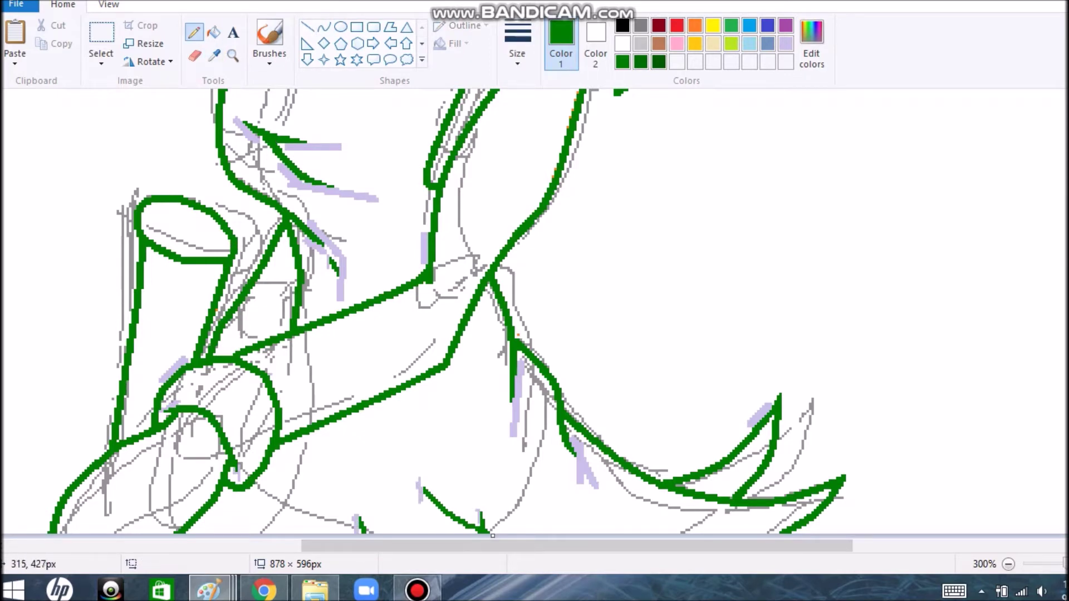
{"action": "scroll", "coordinate": [535, 312], "scroll_direction": "up", "scroll_amount": 5}
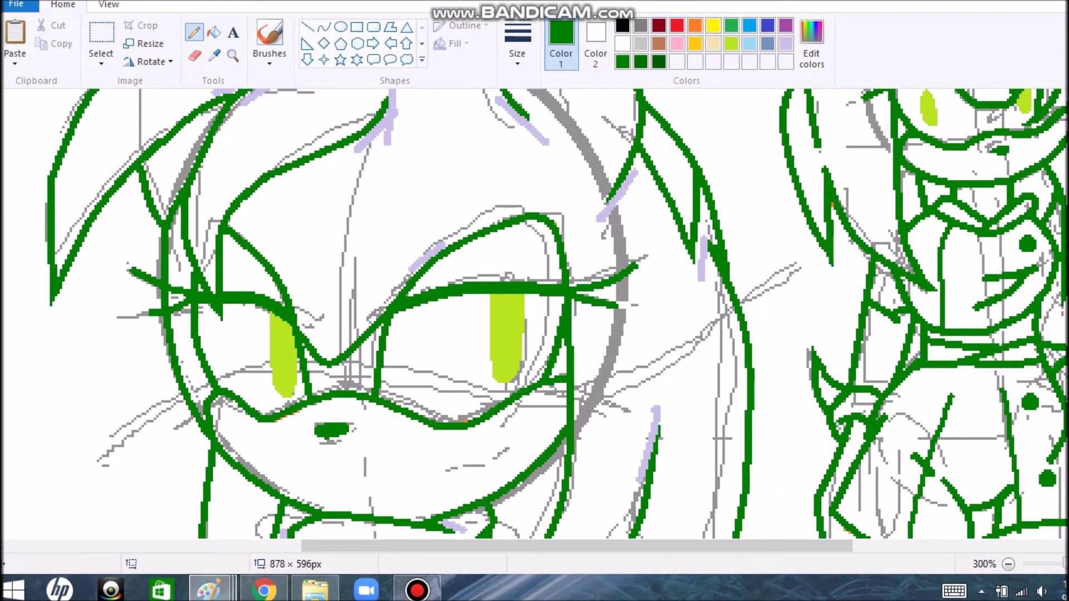
{"action": "scroll", "coordinate": [534, 312], "scroll_direction": "up", "scroll_amount": 5}
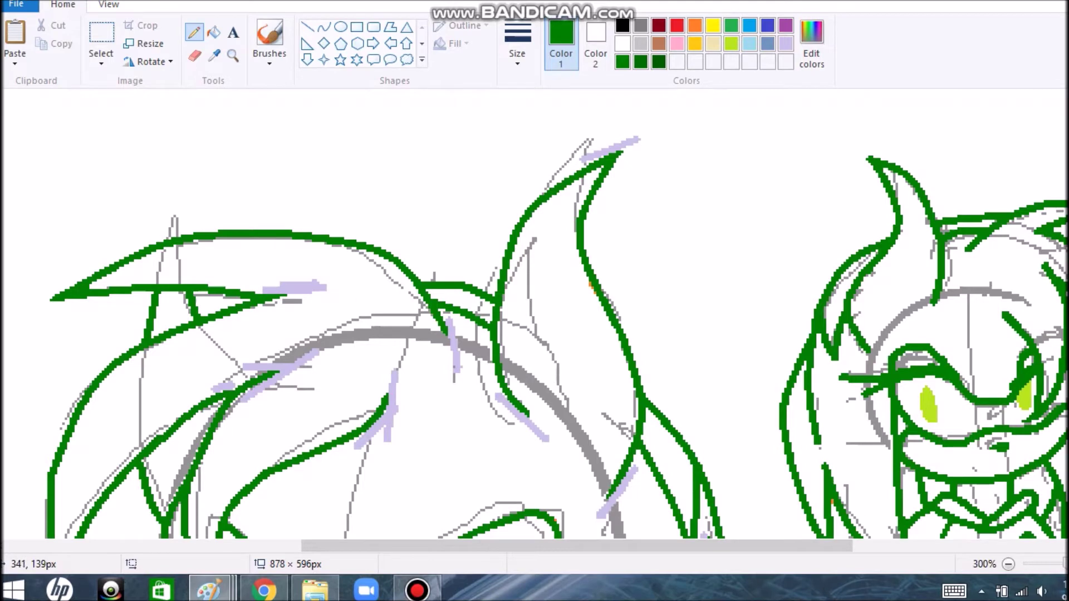
{"action": "scroll", "coordinate": [535, 312], "scroll_direction": "down", "scroll_amount": 5}
{"action": "scroll", "coordinate": [535, 312], "scroll_direction": "right", "scroll_amount": 1}
{"action": "scroll", "coordinate": [534, 311], "scroll_direction": "down", "scroll_amount": 5}
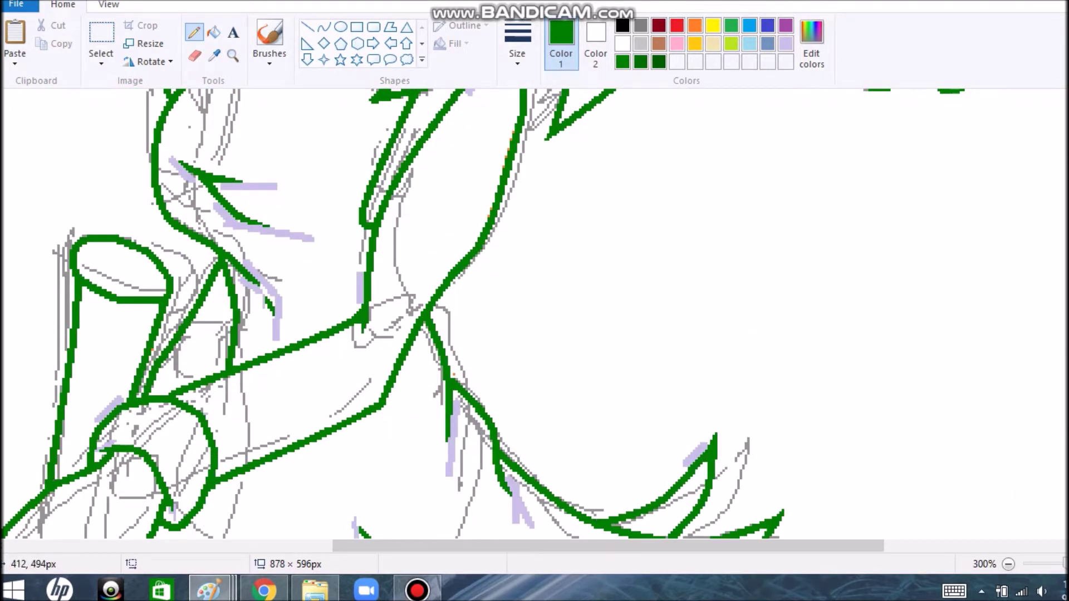
{"action": "scroll", "coordinate": [534, 311], "scroll_direction": "up", "scroll_amount": 5}
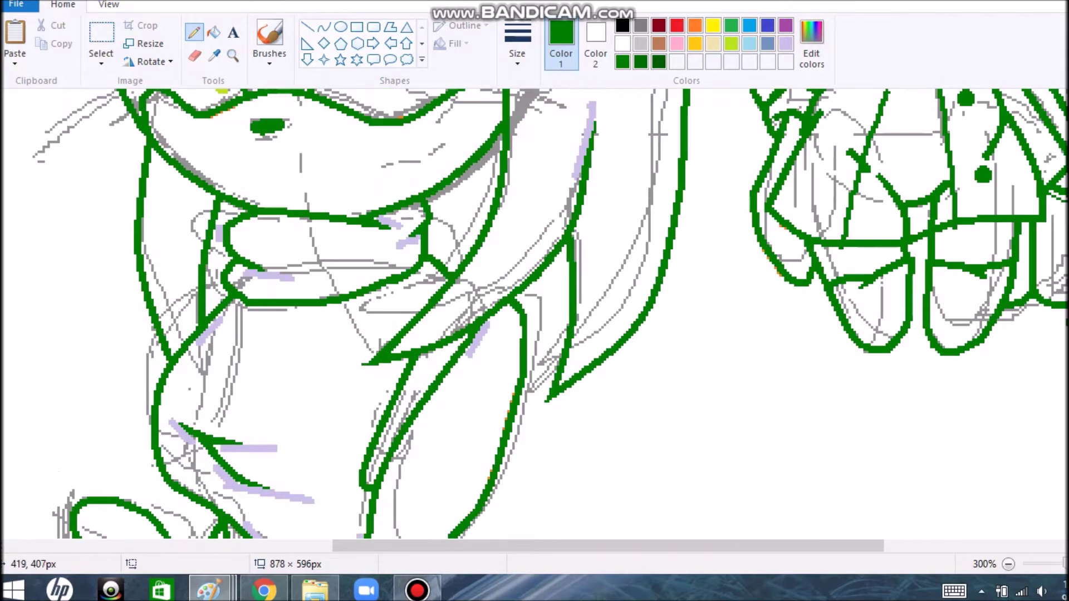
{"action": "scroll", "coordinate": [535, 311], "scroll_direction": "up", "scroll_amount": 7}
{"action": "scroll", "coordinate": [535, 312], "scroll_direction": "right", "scroll_amount": 5}
{"action": "scroll", "coordinate": [534, 312], "scroll_direction": "down", "scroll_amount": 7}
{"action": "scroll", "coordinate": [534, 312], "scroll_direction": "up", "scroll_amount": 7}
- Draw short lavender lines at the stroke ends of the right-hand figure's ears, fringe and inner quill
{"action": "left_click", "coordinate": [308, 27]}
{"action": "left_click_drag", "start_coordinate": [494, 226], "coordinate": [472, 257]}
{"action": "left_click_drag", "start_coordinate": [654, 201], "coordinate": [654, 233]}
{"action": "left_click_drag", "start_coordinate": [551, 246], "coordinate": [581, 266]}
{"action": "left_click_drag", "start_coordinate": [516, 293], "coordinate": [556, 326]}
{"action": "left_click_drag", "start_coordinate": [472, 262], "coordinate": [453, 312]}
{"action": "left_click_drag", "start_coordinate": [373, 337], "coordinate": [396, 355]}
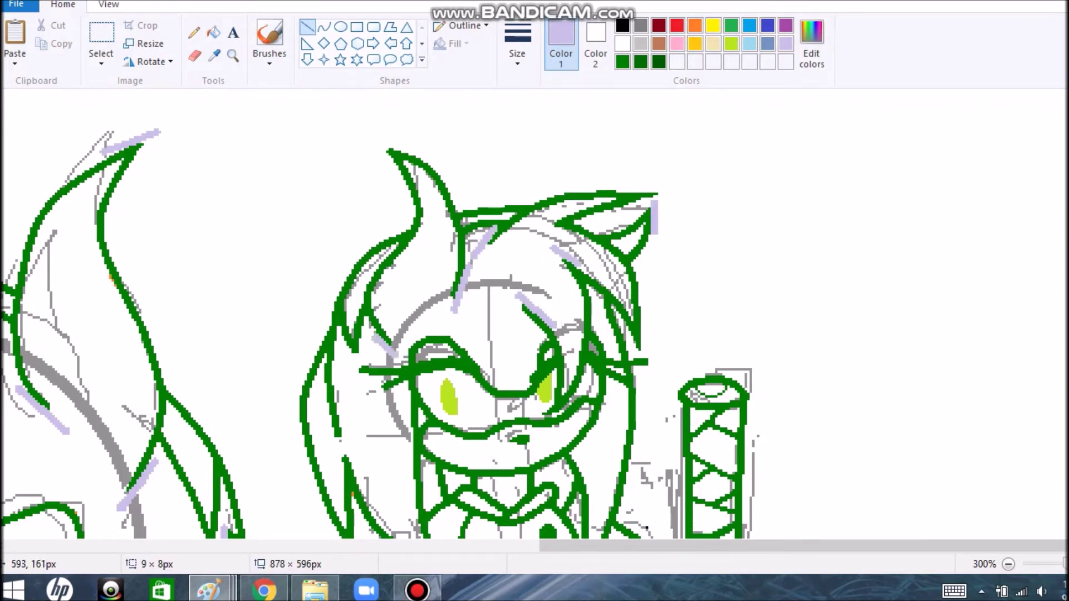
- Mark the right-hand figure's side quill lines, quill tips, remaining ear tip and upper sleeve line with lavender strokes
{"action": "left_click_drag", "start_coordinate": [321, 407], "coordinate": [344, 454]}
{"action": "left_click_drag", "start_coordinate": [343, 446], "coordinate": [346, 488]}
{"action": "mouse_move", "coordinate": [419, 138]}
{"action": "left_mouse_down"}
{"action": "mouse_move", "coordinate": [369, 148]}
{"action": "mouse_move", "coordinate": [384, 152]}
{"action": "left_mouse_up"}
{"action": "scroll", "coordinate": [385, 153], "scroll_direction": "down", "scroll_amount": 4}
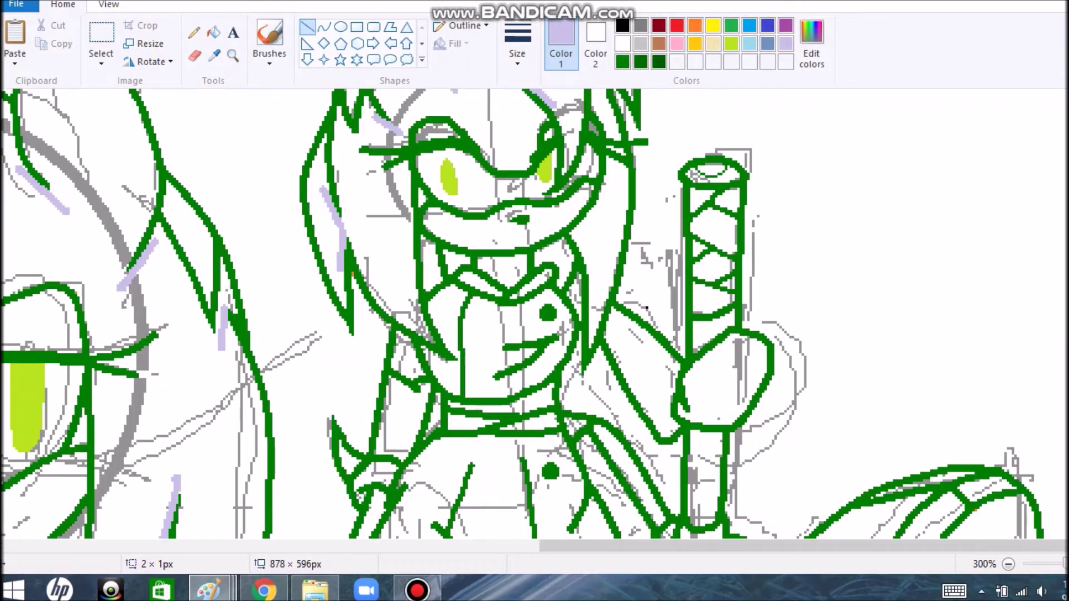
{"action": "left_click_drag", "start_coordinate": [431, 354], "coordinate": [455, 362]}
{"action": "left_click_drag", "start_coordinate": [365, 350], "coordinate": [337, 320]}
{"action": "left_click_drag", "start_coordinate": [416, 384], "coordinate": [425, 392]}
- Add short lavender lines at the ends of the right-hand figure's chest folds and coat skirt lines
{"action": "left_click_drag", "start_coordinate": [480, 447], "coordinate": [472, 496]}
{"action": "left_click_drag", "start_coordinate": [523, 447], "coordinate": [515, 499]}
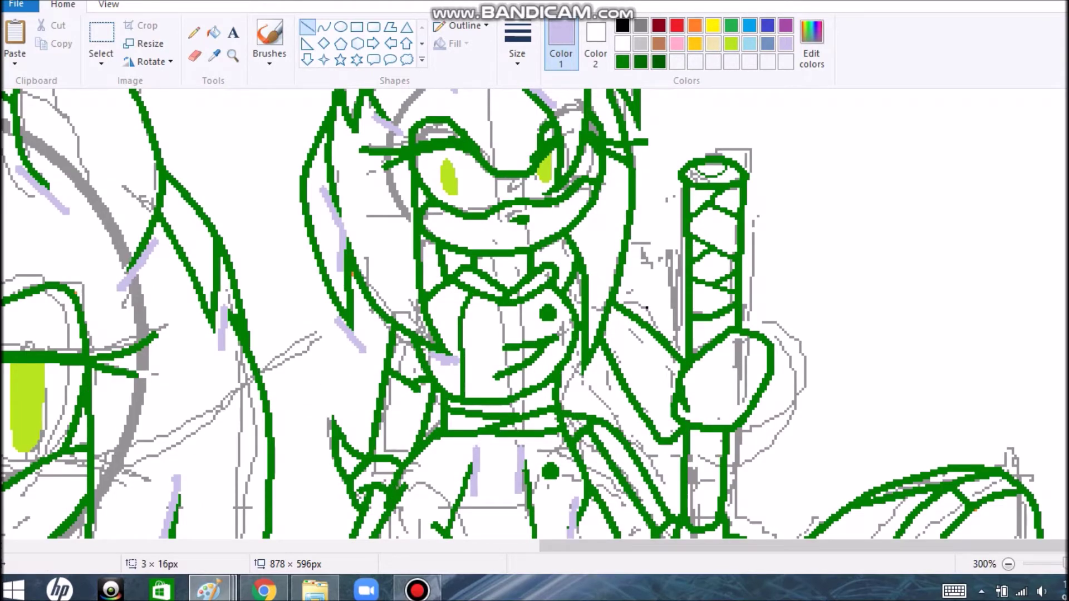
{"action": "left_click_drag", "start_coordinate": [591, 523], "coordinate": [569, 528]}
{"action": "left_click_drag", "start_coordinate": [526, 337], "coordinate": [487, 352]}
{"action": "left_click_drag", "start_coordinate": [571, 328], "coordinate": [482, 383]}
- Draw short lavender curves by the right-hand figure's waist fold, coat sleeve, shoe soles and the pointed tip behind the arm
{"action": "left_click", "coordinate": [323, 27]}
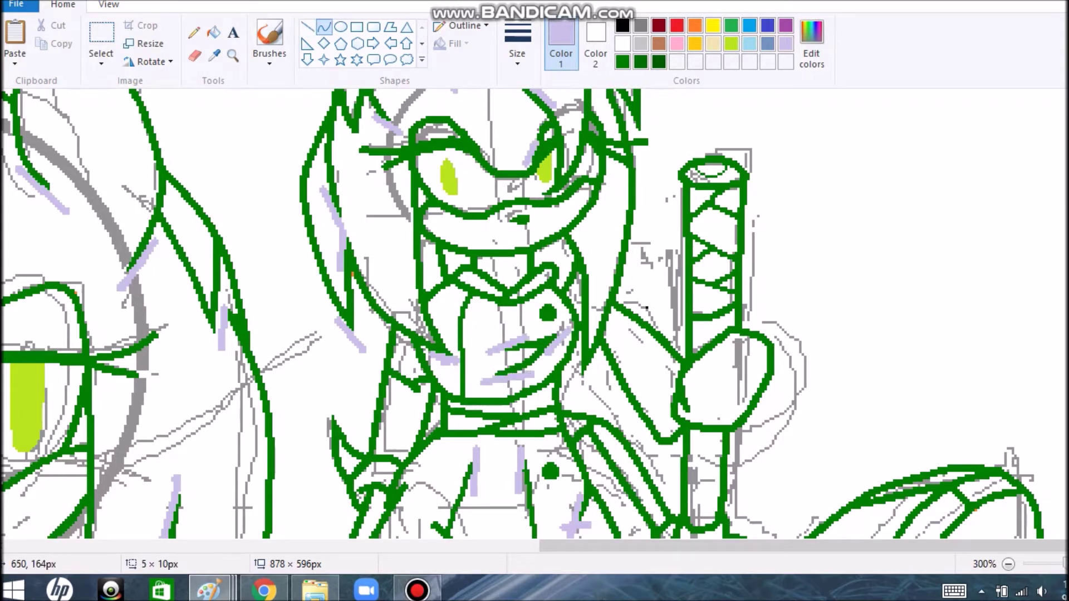
{"action": "scroll", "coordinate": [523, 218], "scroll_direction": "down", "scroll_amount": 5}
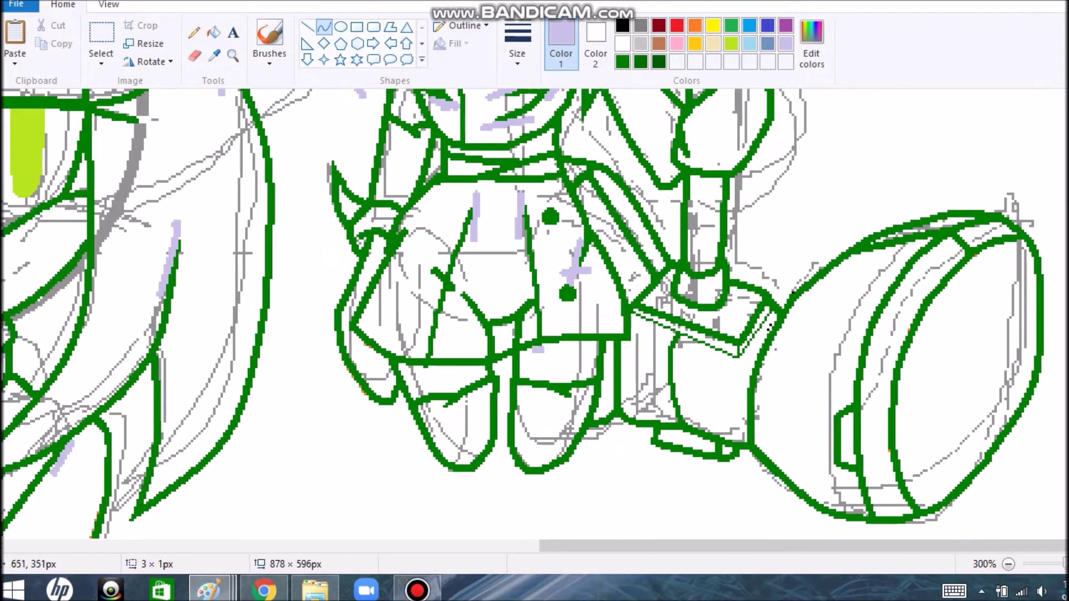
{"action": "left_click_drag", "start_coordinate": [427, 267], "coordinate": [383, 237]}
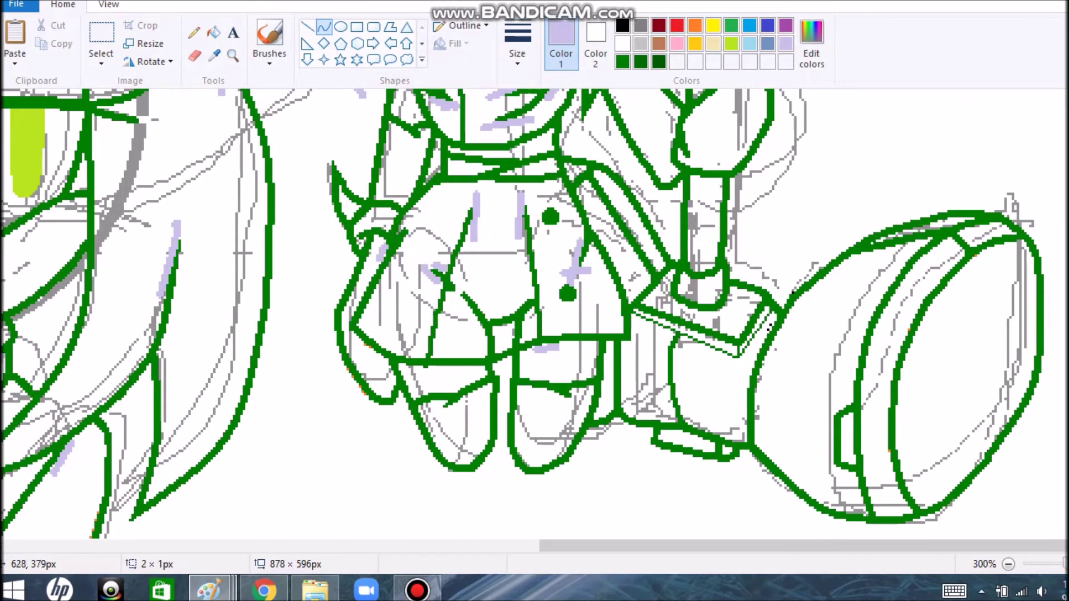
{"action": "left_click_drag", "start_coordinate": [504, 458], "coordinate": [528, 486]}
{"action": "left_click_drag", "start_coordinate": [584, 451], "coordinate": [554, 474]}
{"action": "left_click_drag", "start_coordinate": [345, 178], "coordinate": [325, 150]}
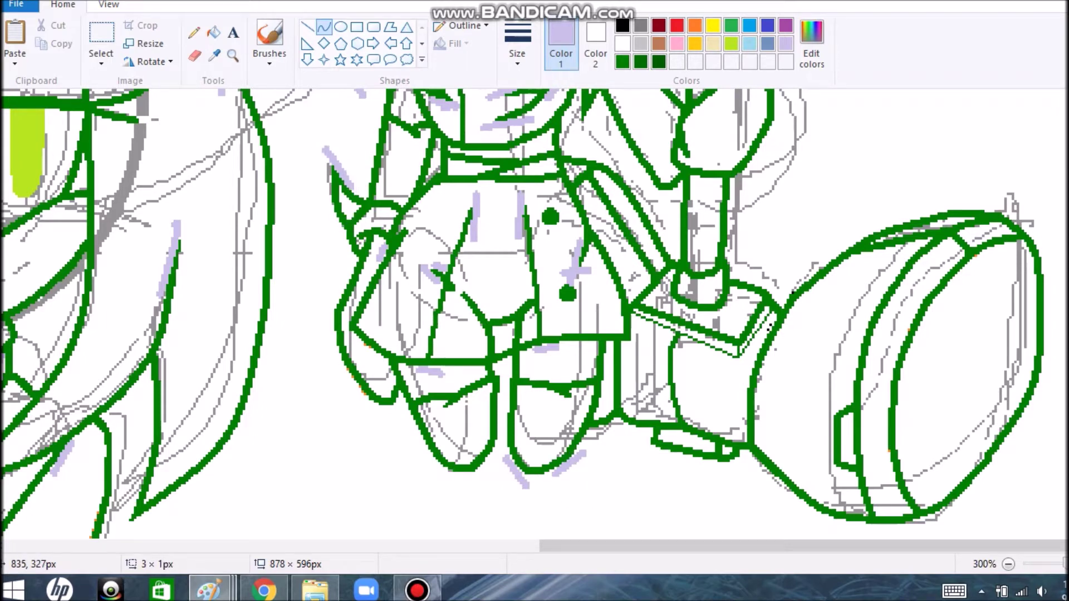
- Sample the stray black colour and erase its specks around the right-hand figure's arm and hammer
{"action": "scroll", "coordinate": [534, 312], "scroll_direction": "up", "scroll_amount": 5}
{"action": "left_click", "coordinate": [565, 356]}
{"action": "key", "text": "ctrl+z"}
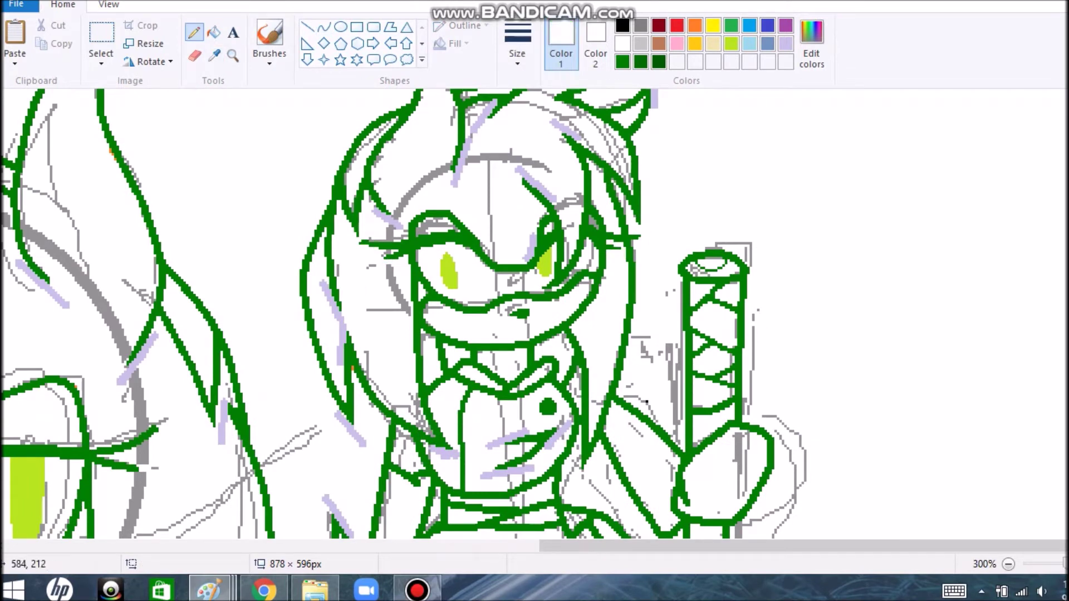
{"action": "left_click", "coordinate": [214, 54]}
{"action": "scroll", "coordinate": [535, 311], "scroll_direction": "down", "scroll_amount": 5}
{"action": "left_click", "coordinate": [579, 328]}
{"action": "scroll", "coordinate": [534, 312], "scroll_direction": "down", "scroll_amount": 2}
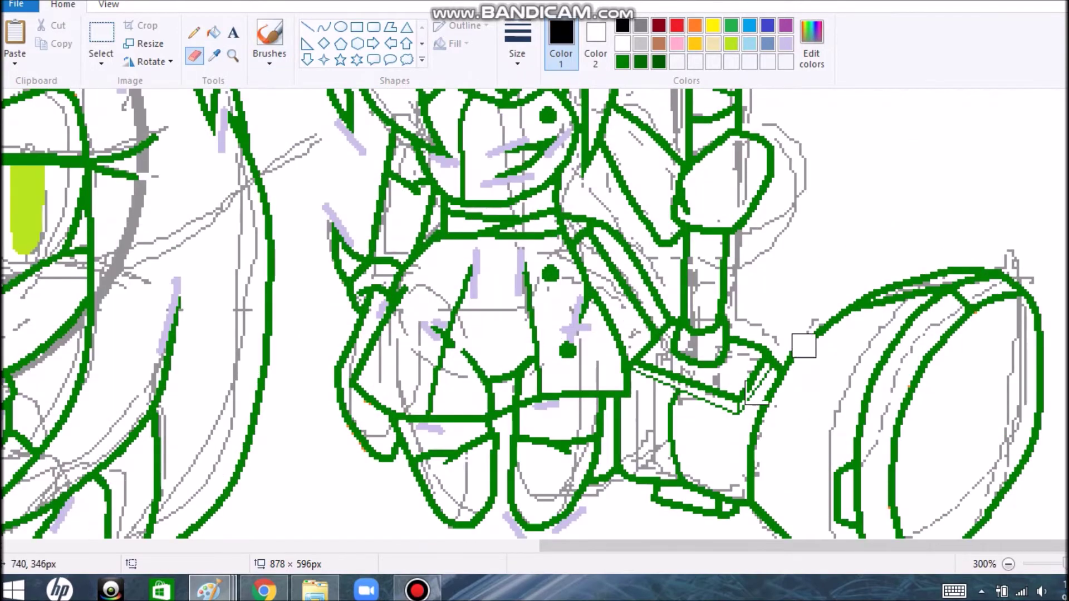
- Mark the line ends on the hammer's base in lavender, and sample the stray orange by the hand to erase it
{"action": "left_click", "coordinate": [308, 26]}
{"action": "left_click_drag", "start_coordinate": [648, 380], "coordinate": [650, 406]}
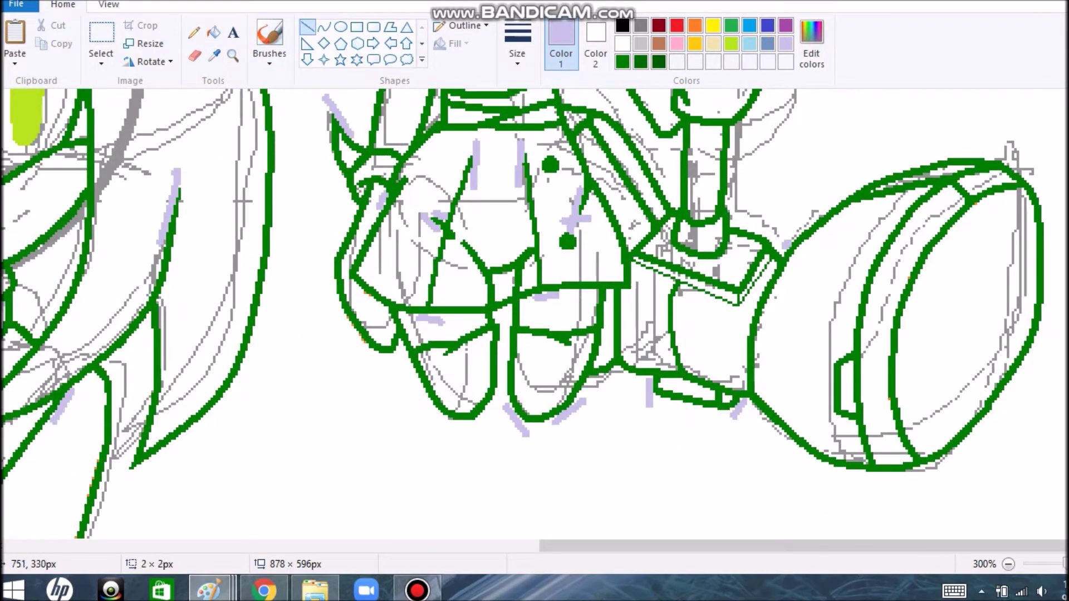
{"action": "left_click", "coordinate": [214, 55]}
{"action": "left_click", "coordinate": [365, 338]}
{"action": "left_click", "coordinate": [194, 55]}
{"action": "scroll", "coordinate": [751, 245], "scroll_direction": "up", "scroll_amount": 6}
{"action": "scroll", "coordinate": [751, 245], "scroll_direction": "down", "scroll_amount": 7}
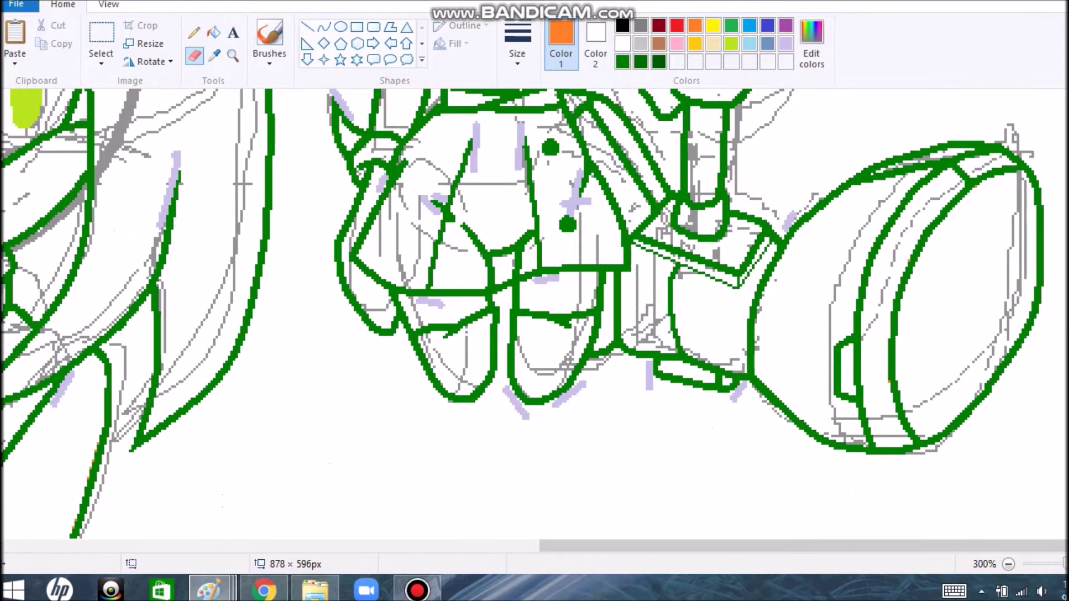
- Set a white Pencil and check the right-hand figure and the whole drawing for stray marks
{"action": "scroll", "coordinate": [751, 377], "scroll_direction": "up", "scroll_amount": 6}
{"action": "left_click", "coordinate": [194, 32]}
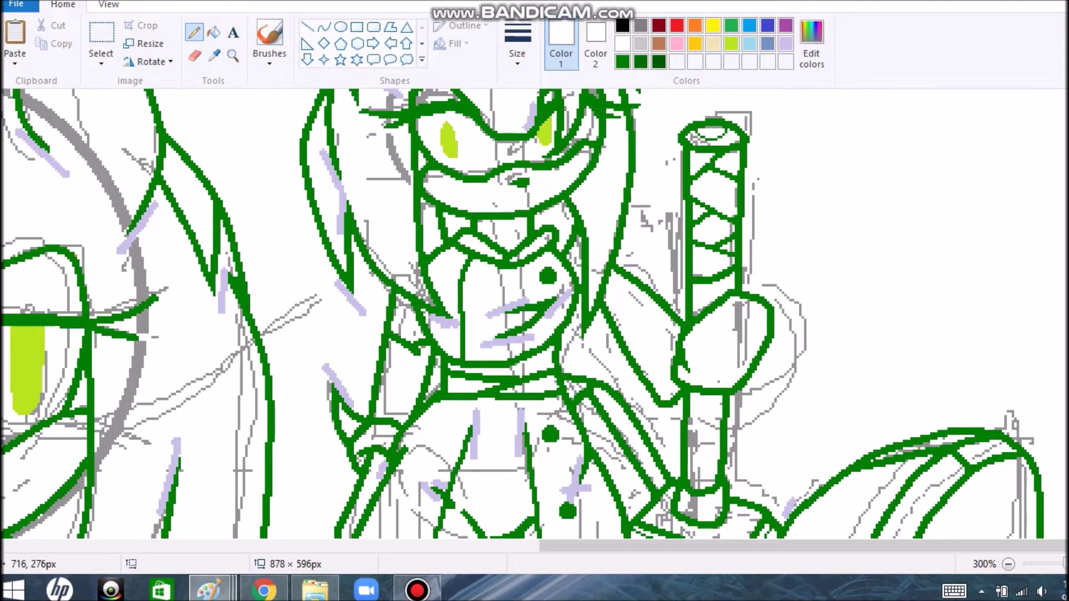
{"action": "scroll", "coordinate": [534, 312], "scroll_direction": "down", "scroll_amount": 6}
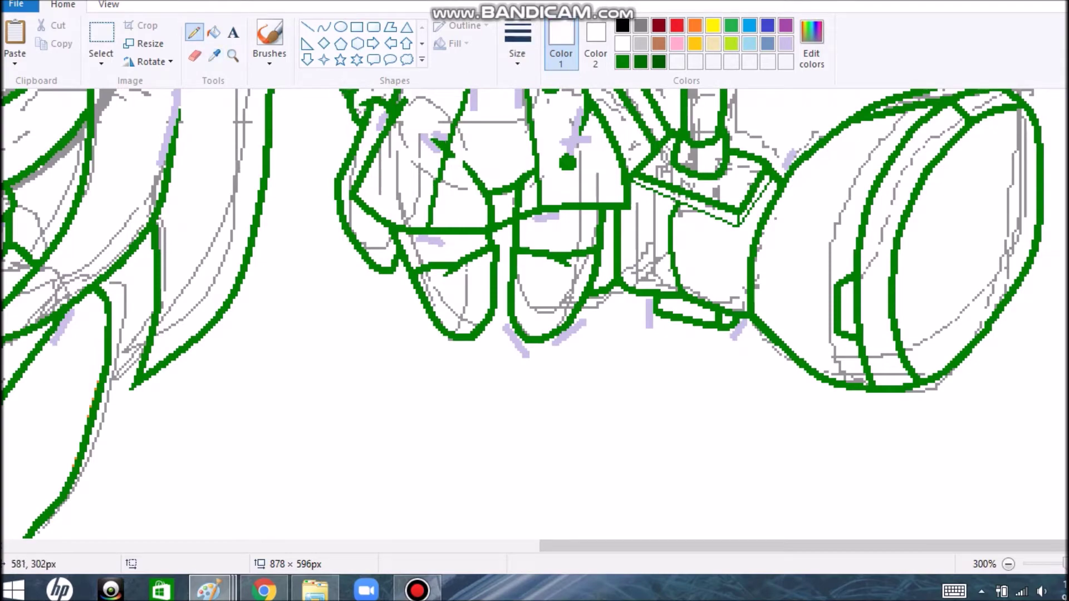
{"action": "scroll", "coordinate": [534, 311], "scroll_direction": "up", "scroll_amount": 7}
{"action": "key", "text": "ctrl+Page_Down"}
{"action": "key", "text": "ctrl+Page_Down"}
{"action": "key", "text": "ctrl+Page_Down"}
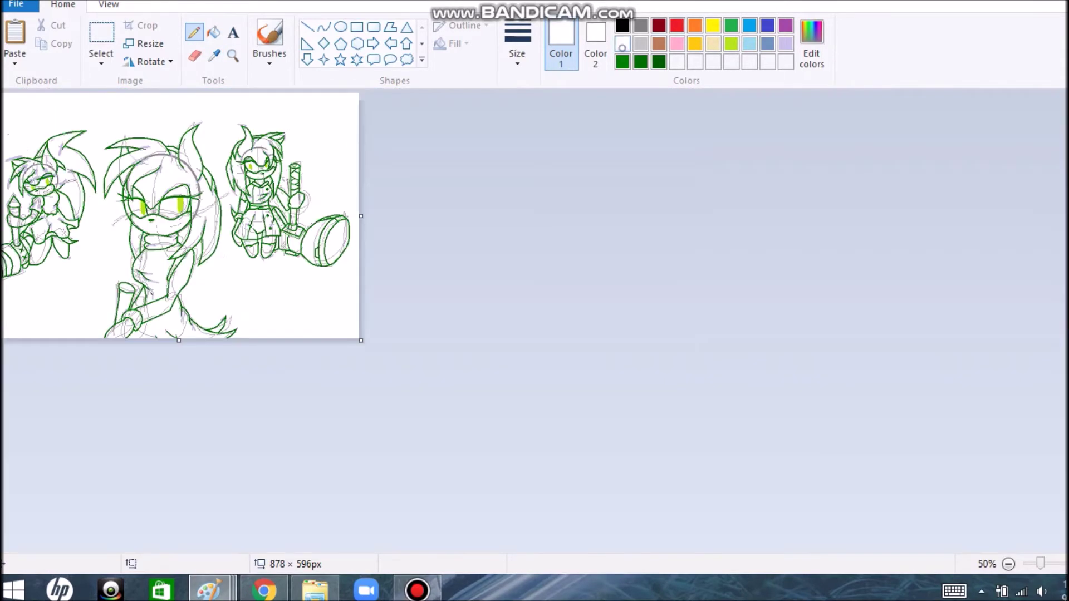
{"action": "key", "text": "ctrl+Page_Up"}
{"action": "key", "text": "ctrl+Page_Up"}
- Recolour the grey sketch lines around all three heads to lavender using a large colour-replacing eraser
{"action": "left_click", "coordinate": [195, 55]}
{"action": "left_click", "coordinate": [517, 44]}
{"action": "mouse_move", "coordinate": [233, 357]}
{"action": "left_mouse_down"}
{"action": "mouse_move", "coordinate": [213, 342]}
{"action": "mouse_move", "coordinate": [240, 434]}
{"action": "mouse_move", "coordinate": [97, 373]}
{"action": "mouse_move", "coordinate": [133, 515]}
{"action": "left_mouse_up"}
{"action": "mouse_move", "coordinate": [500, 504]}
{"action": "left_mouse_down"}
{"action": "mouse_move", "coordinate": [907, 504]}
{"action": "mouse_move", "coordinate": [787, 243]}
{"action": "mouse_move", "coordinate": [501, 435]}
{"action": "mouse_move", "coordinate": [424, 457]}
{"action": "left_mouse_up"}
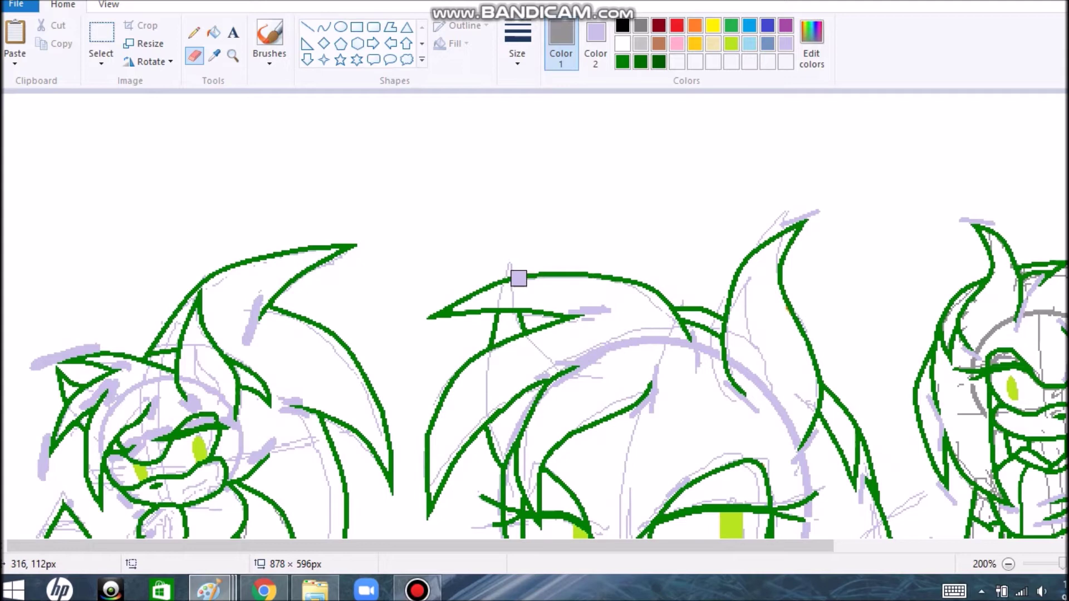
{"action": "mouse_move", "coordinate": [942, 477]}
{"action": "left_mouse_down"}
{"action": "mouse_move", "coordinate": [967, 370]}
{"action": "mouse_move", "coordinate": [1058, 325]}
{"action": "left_mouse_up"}
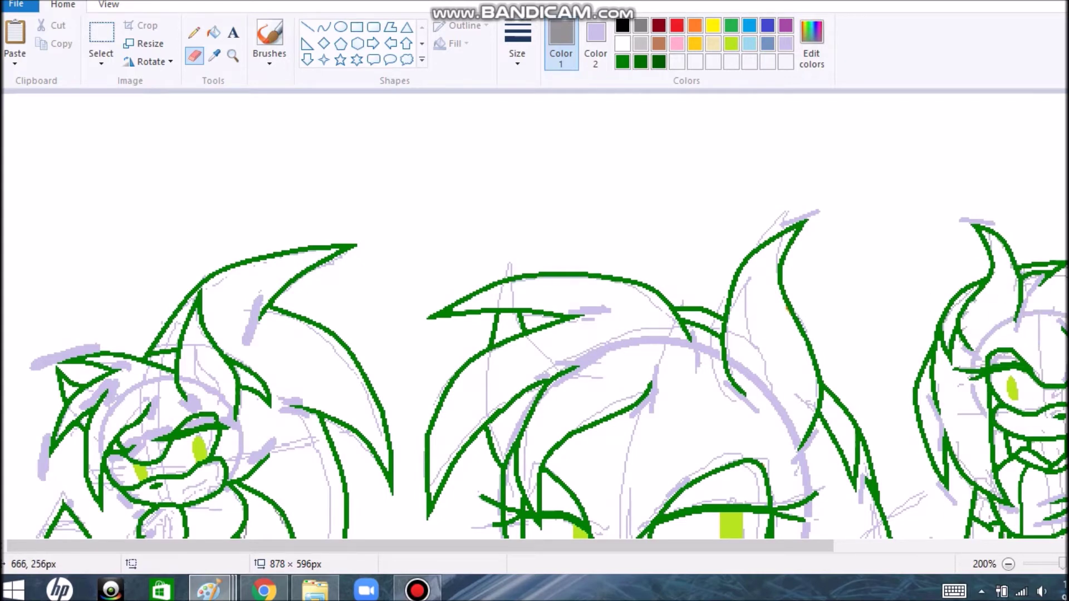
- Recolour the grey sketch lines on the left-hand and middle figures' faces, bodies and hammers to lavender
{"action": "scroll", "coordinate": [632, 398], "scroll_direction": "down", "scroll_amount": 3}
{"action": "mouse_move", "coordinate": [255, 516]}
{"action": "left_mouse_down"}
{"action": "mouse_move", "coordinate": [233, 367]}
{"action": "mouse_move", "coordinate": [46, 388]}
{"action": "mouse_move", "coordinate": [304, 533]}
{"action": "left_mouse_up"}
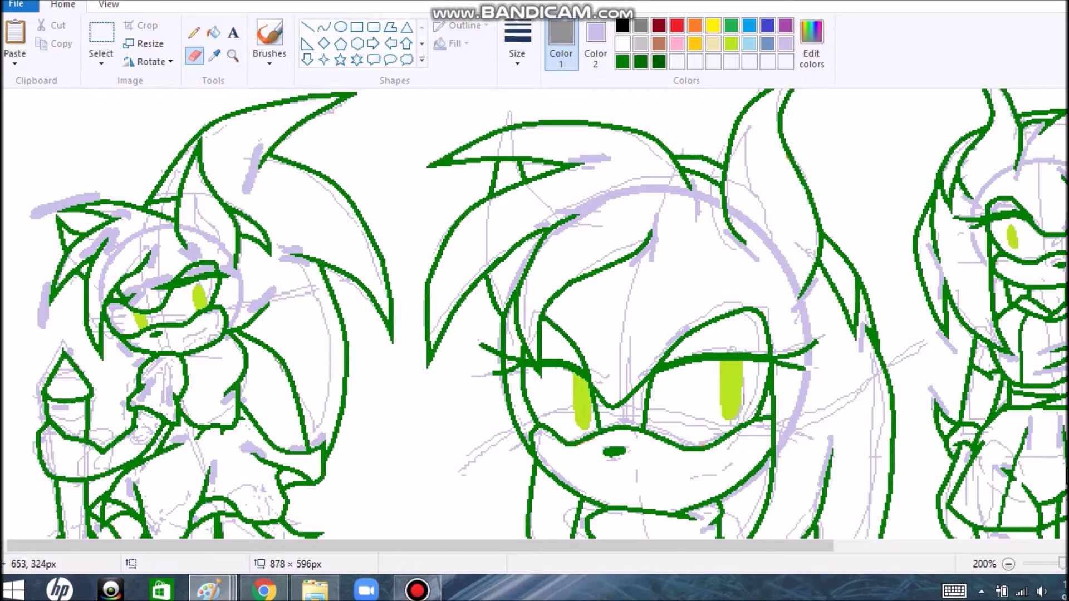
{"action": "scroll", "coordinate": [1045, 475], "scroll_direction": "down", "scroll_amount": 5}
{"action": "mouse_move", "coordinate": [828, 297]}
{"action": "left_mouse_down"}
{"action": "mouse_move", "coordinate": [704, 400]}
{"action": "mouse_move", "coordinate": [489, 478]}
{"action": "mouse_move", "coordinate": [728, 274]}
{"action": "mouse_move", "coordinate": [55, 421]}
{"action": "mouse_move", "coordinate": [8, 323]}
{"action": "left_mouse_up"}
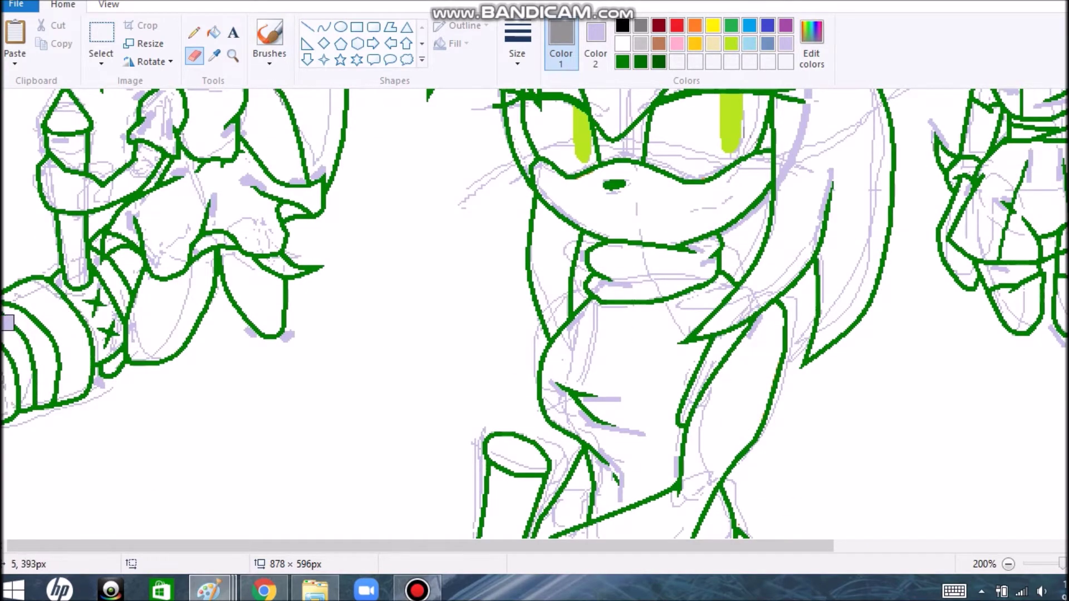
{"action": "scroll", "coordinate": [557, 473], "scroll_direction": "down", "scroll_amount": 2}
{"action": "mouse_move", "coordinate": [556, 473]}
{"action": "left_mouse_down"}
{"action": "mouse_move", "coordinate": [676, 503]}
{"action": "mouse_move", "coordinate": [755, 486]}
{"action": "left_mouse_up"}
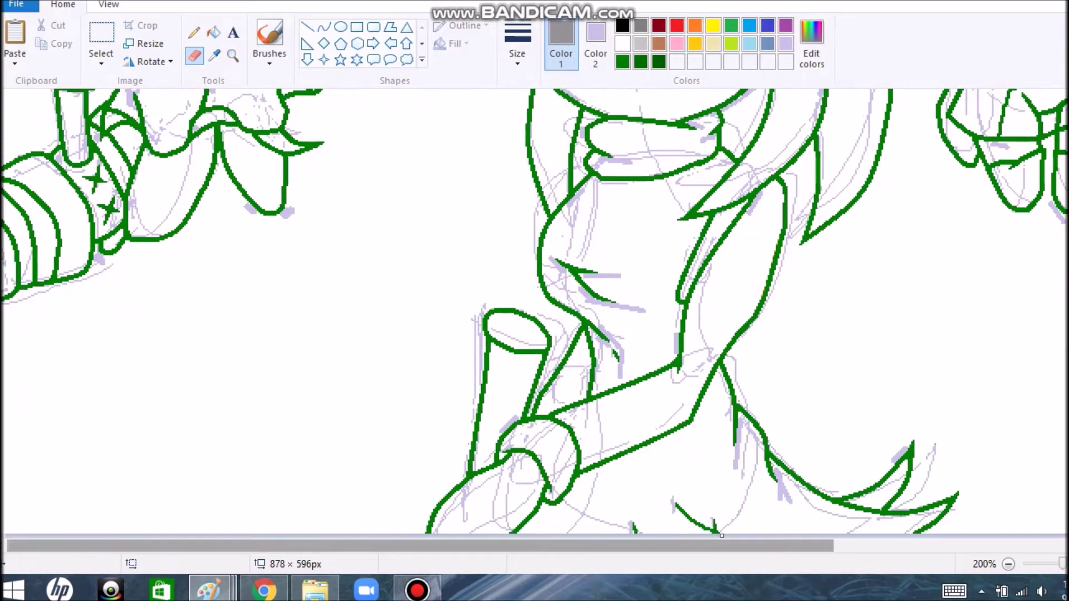
- Recolour the grey sketch lines on the right-hand figure and its hammer to lavender
{"action": "scroll", "coordinate": [668, 418], "scroll_direction": "up", "scroll_amount": 2}
{"action": "scroll", "coordinate": [980, 416], "scroll_direction": "right", "scroll_amount": 4}
{"action": "mouse_move", "coordinate": [878, 424]}
{"action": "left_mouse_down"}
{"action": "mouse_move", "coordinate": [835, 293]}
{"action": "mouse_move", "coordinate": [839, 152]}
{"action": "mouse_move", "coordinate": [796, 106]}
{"action": "left_mouse_up"}
{"action": "scroll", "coordinate": [930, 268], "scroll_direction": "up", "scroll_amount": 3}
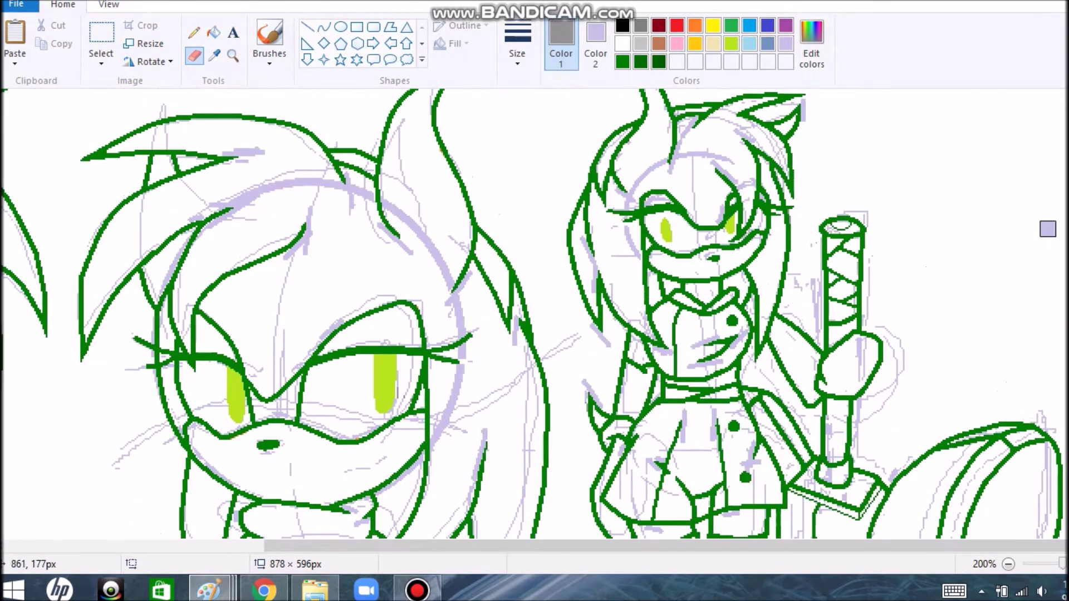
- Sample the stray orange and replace its remaining pixels across the three figures with lavender using the eraser
{"action": "scroll", "coordinate": [557, 312], "scroll_direction": "down", "scroll_amount": 6}
{"action": "scroll", "coordinate": [557, 311], "scroll_direction": "left", "scroll_amount": 5}
{"action": "scroll", "coordinate": [423, 273], "scroll_direction": "up", "scroll_amount": 6}
{"action": "left_click", "coordinate": [214, 55]}
{"action": "scroll", "coordinate": [771, 114], "scroll_direction": "down", "scroll_amount": 4}
{"action": "left_click", "coordinate": [552, 317]}
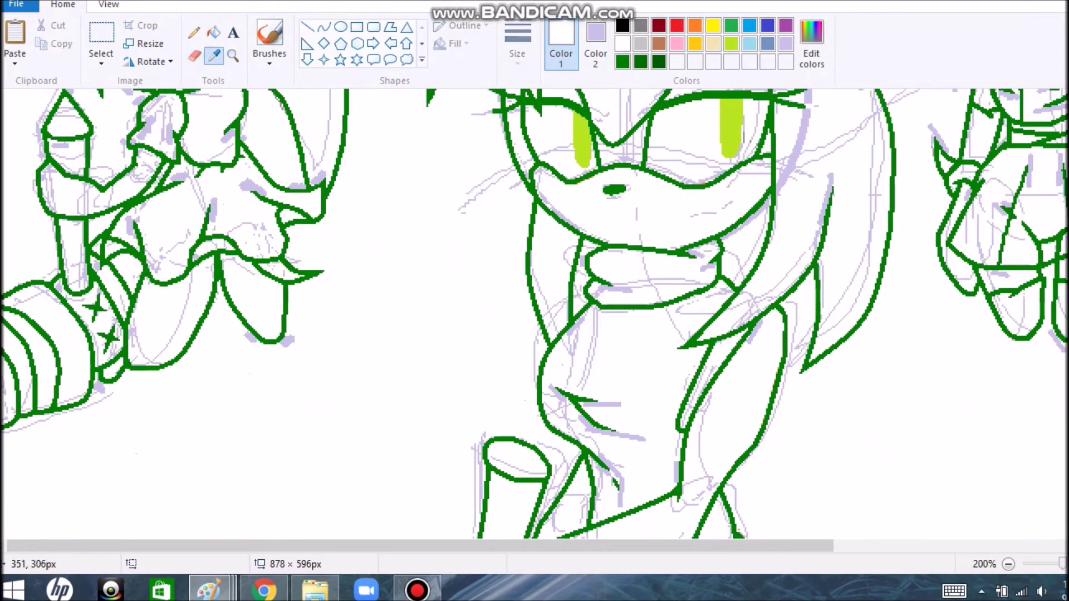
{"action": "left_click", "coordinate": [613, 179]}
{"action": "scroll", "coordinate": [770, 529], "scroll_direction": "up", "scroll_amount": 6}
{"action": "scroll", "coordinate": [702, 526], "scroll_direction": "down", "scroll_amount": 3}
{"action": "scroll", "coordinate": [701, 526], "scroll_direction": "right", "scroll_amount": 4}
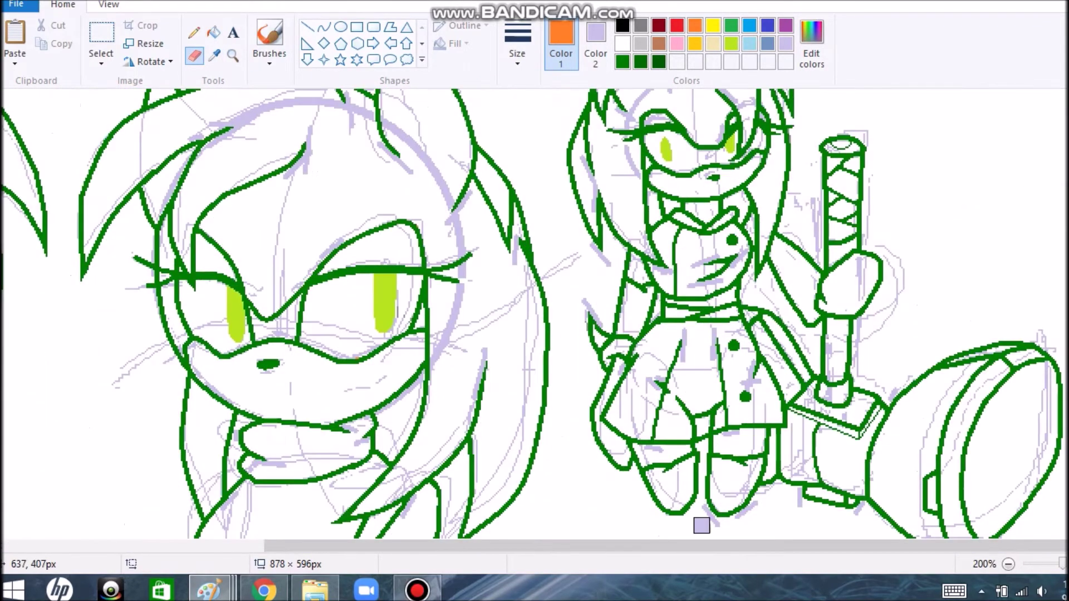
{"action": "scroll", "coordinate": [842, 297], "scroll_direction": "up", "scroll_amount": 4}
{"action": "scroll", "coordinate": [976, 458], "scroll_direction": "down", "scroll_amount": 6}
{"action": "scroll", "coordinate": [1041, 296], "scroll_direction": "left", "scroll_amount": 5}
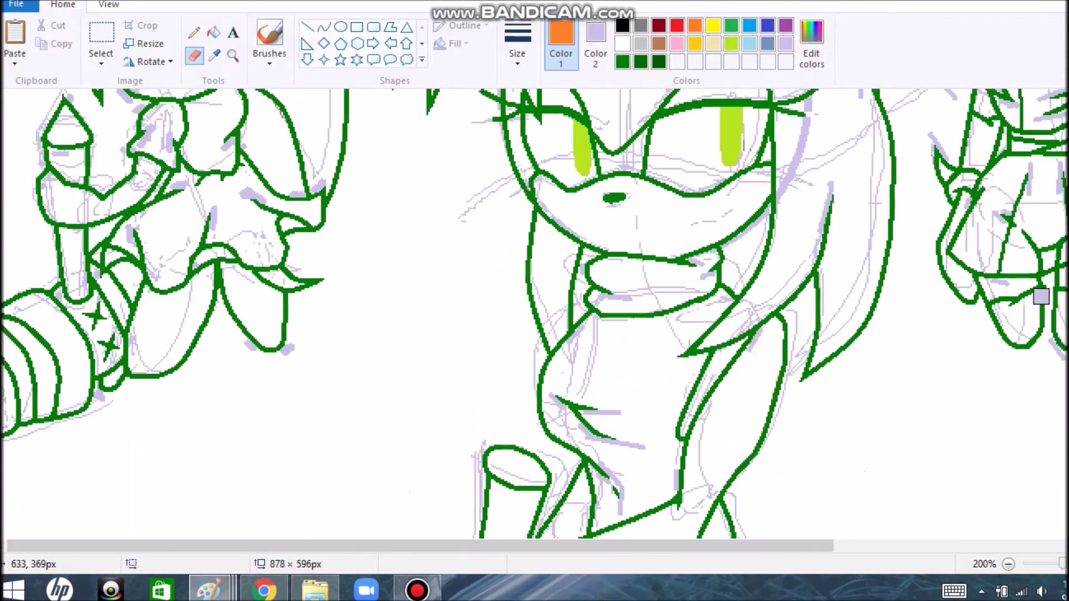
- Clear the lavender sketch strokes outside the three characters' outlines, leaving a plain white background
{"action": "scroll", "coordinate": [785, 386], "scroll_direction": "right", "scroll_amount": 5}
{"action": "scroll", "coordinate": [786, 385], "scroll_direction": "up", "scroll_amount": 5}
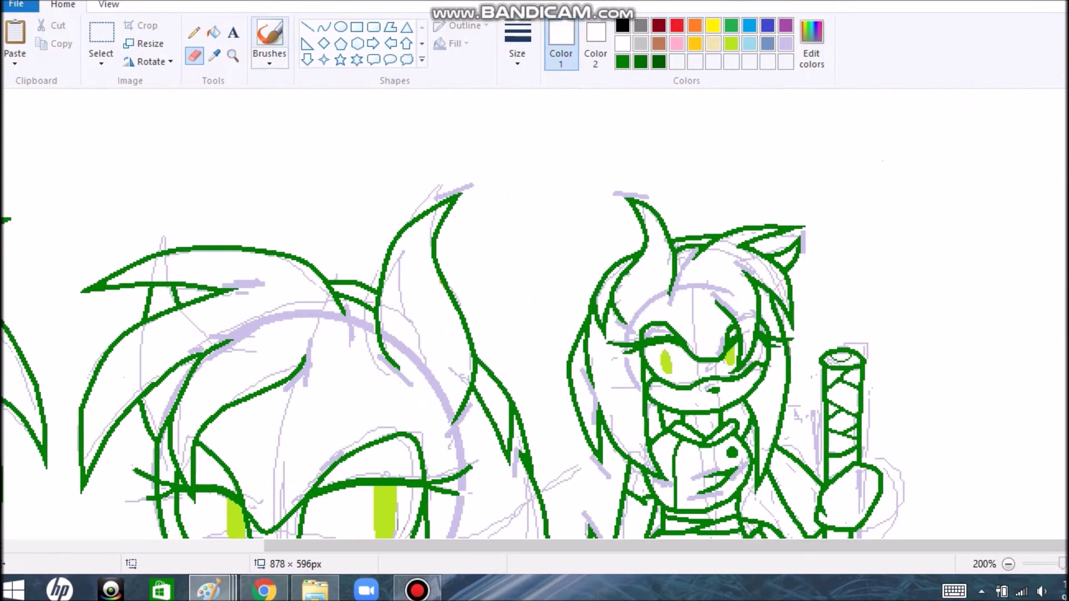
{"action": "scroll", "coordinate": [467, 446], "scroll_direction": "down", "scroll_amount": 1}
{"action": "key", "text": "ctrl+z"}
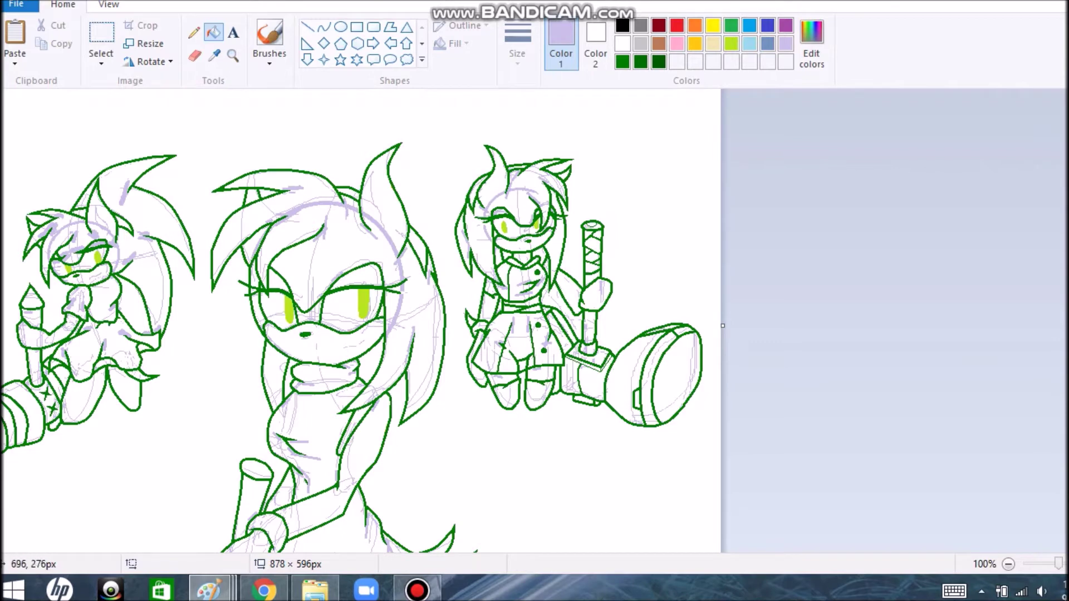
{"action": "scroll", "coordinate": [386, 246], "scroll_direction": "up", "scroll_amount": 1}
{"action": "left_click", "coordinate": [133, 309]}
{"action": "key", "text": "ctrl+z"}
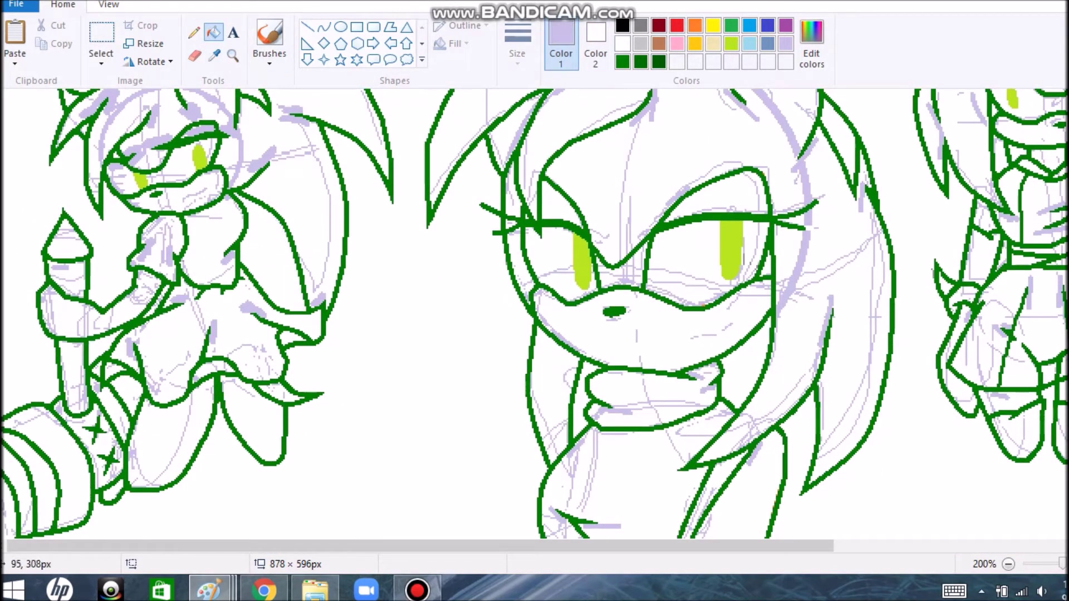
{"action": "scroll", "coordinate": [534, 312], "scroll_direction": "down", "scroll_amount": 3}
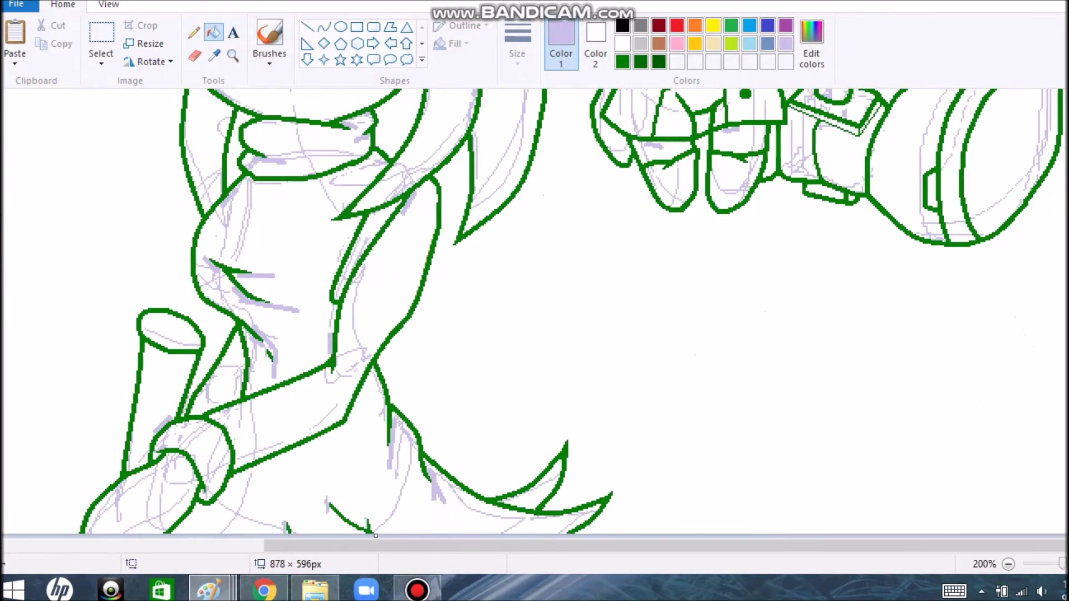
{"action": "scroll", "coordinate": [534, 311], "scroll_direction": "up", "scroll_amount": 3}
{"action": "scroll", "coordinate": [535, 312], "scroll_direction": "right", "scroll_amount": 5}
{"action": "scroll", "coordinate": [325, 312], "scroll_direction": "up", "scroll_amount": 1}
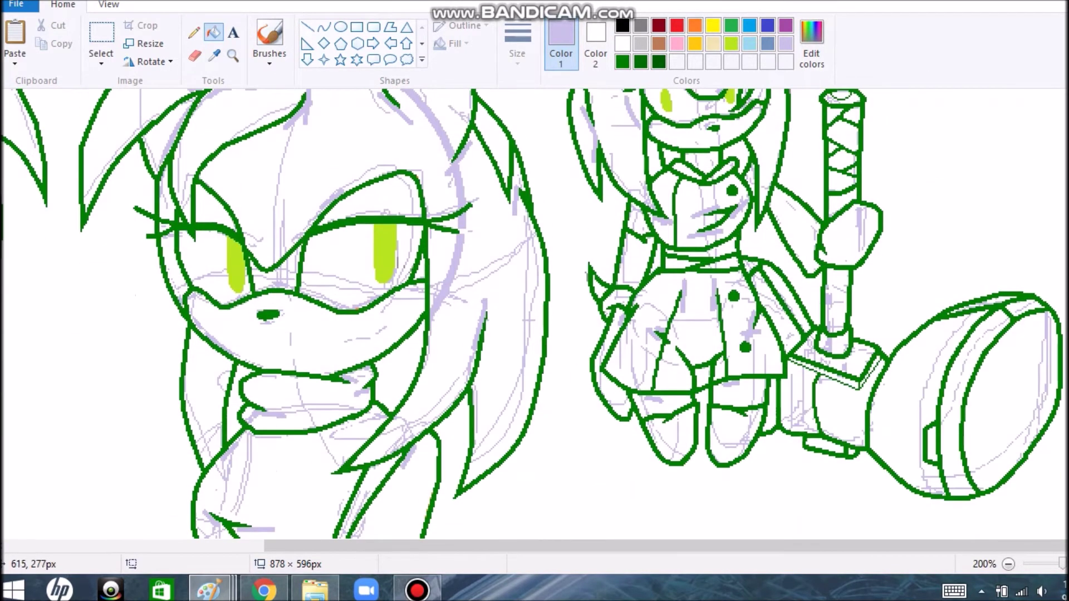
- Recolor the inner edge lines of the central character's two eyes from green to the lavender sketch color
{"action": "left_click", "coordinate": [256, 334]}
{"action": "left_click", "coordinate": [213, 55]}
{"action": "left_click", "coordinate": [234, 111]}
{"action": "left_click", "coordinate": [194, 32]}
{"action": "scroll", "coordinate": [195, 100], "scroll_direction": "up", "scroll_amount": 1}
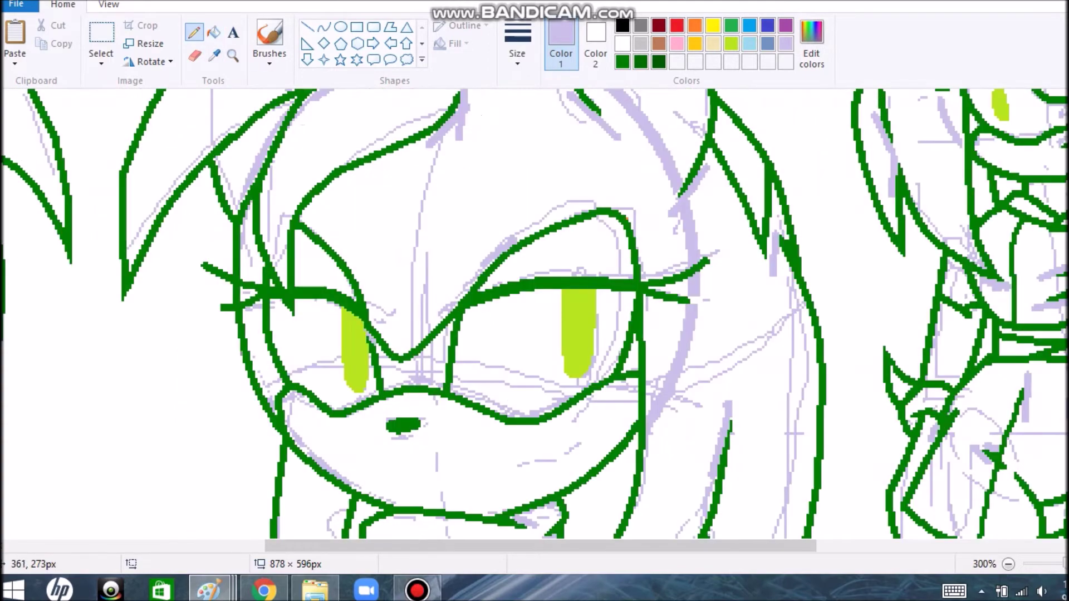
{"action": "left_click", "coordinate": [213, 32]}
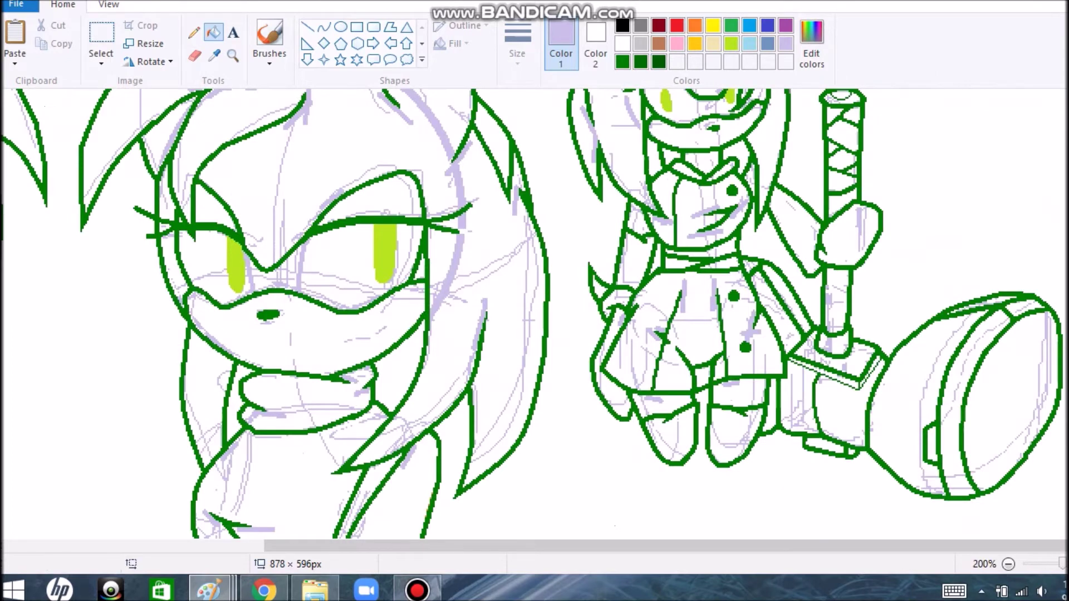
- Taper the central character's outer eyelash tips with white curve strokes
{"action": "left_click", "coordinate": [622, 61]}
{"action": "left_click", "coordinate": [194, 32]}
{"action": "left_click", "coordinate": [323, 27]}
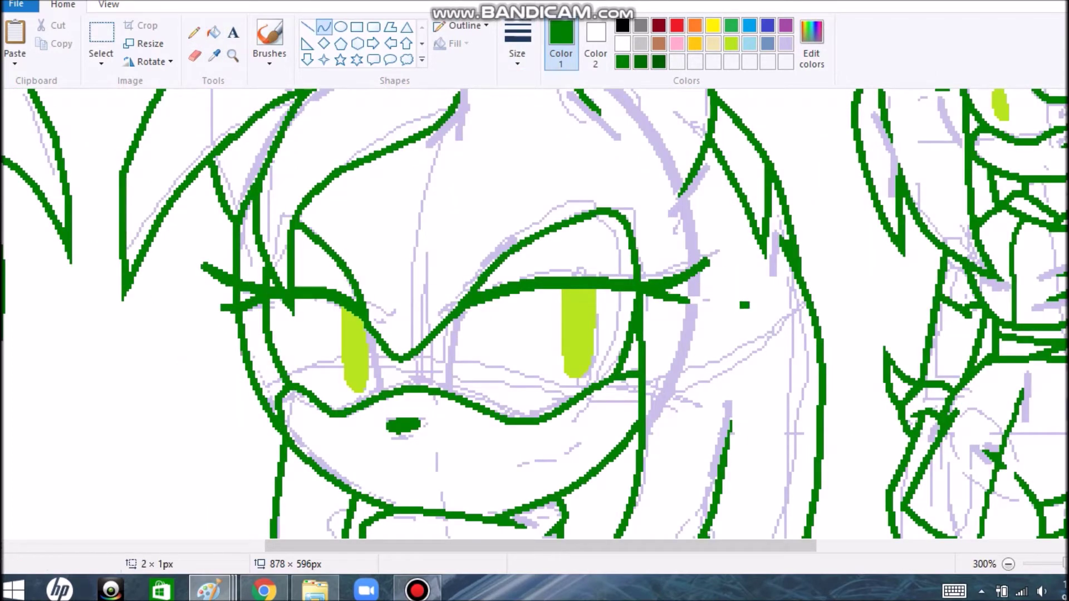
{"action": "left_click", "coordinate": [622, 43]}
{"action": "left_click_drag", "start_coordinate": [719, 302], "coordinate": [752, 308]}
{"action": "left_click", "coordinate": [200, 262]}
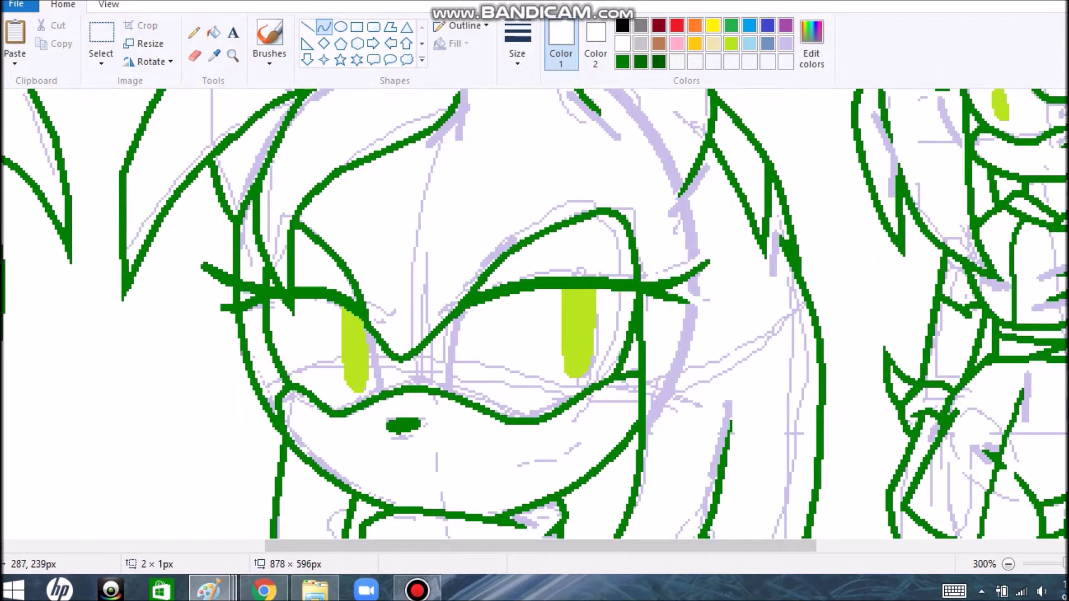
- Remove the lavender sketch lines from the small hammer-holding character beside the central one, using fills across its face, hair, arms and dress
{"action": "left_click", "coordinate": [785, 43]}
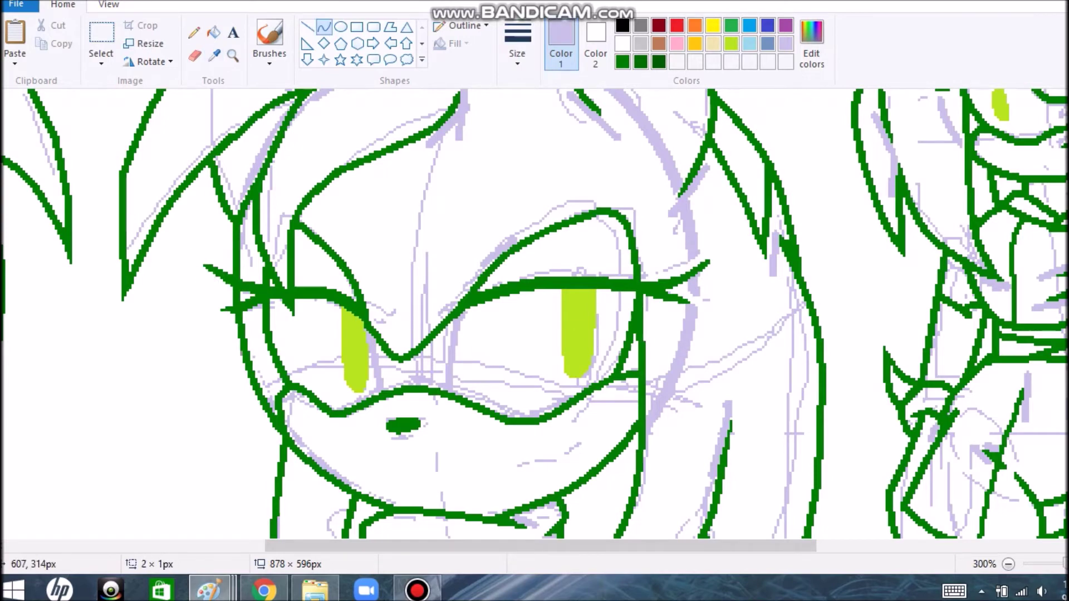
{"action": "scroll", "coordinate": [534, 312], "scroll_direction": "left", "scroll_amount": 5}
{"action": "left_click", "coordinate": [213, 32]}
{"action": "scroll", "coordinate": [534, 312], "scroll_direction": "left", "scroll_amount": 3}
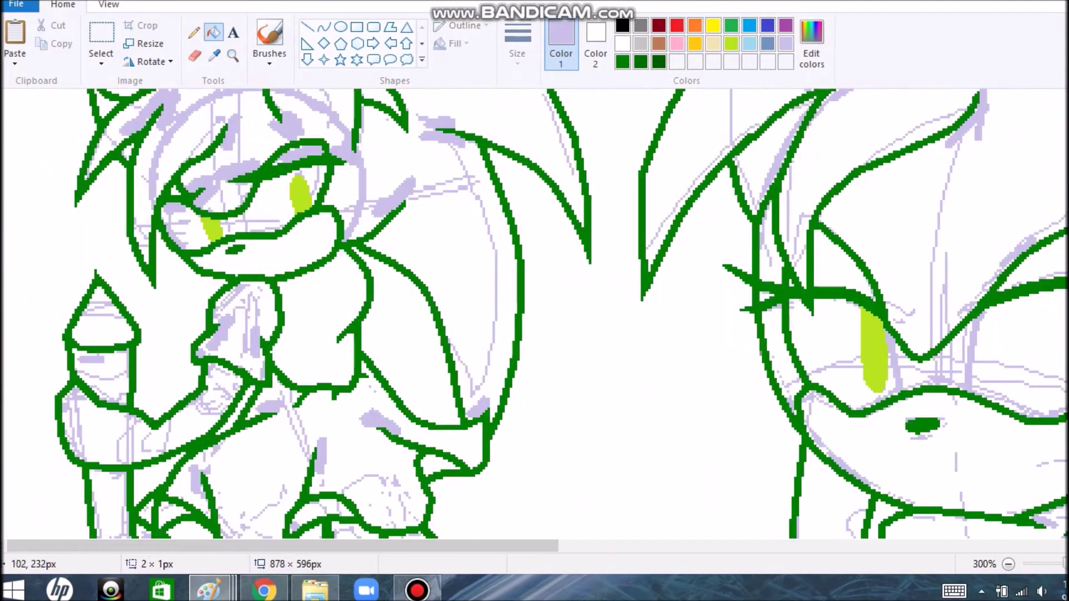
{"action": "scroll", "coordinate": [534, 312], "scroll_direction": "down", "scroll_amount": 5}
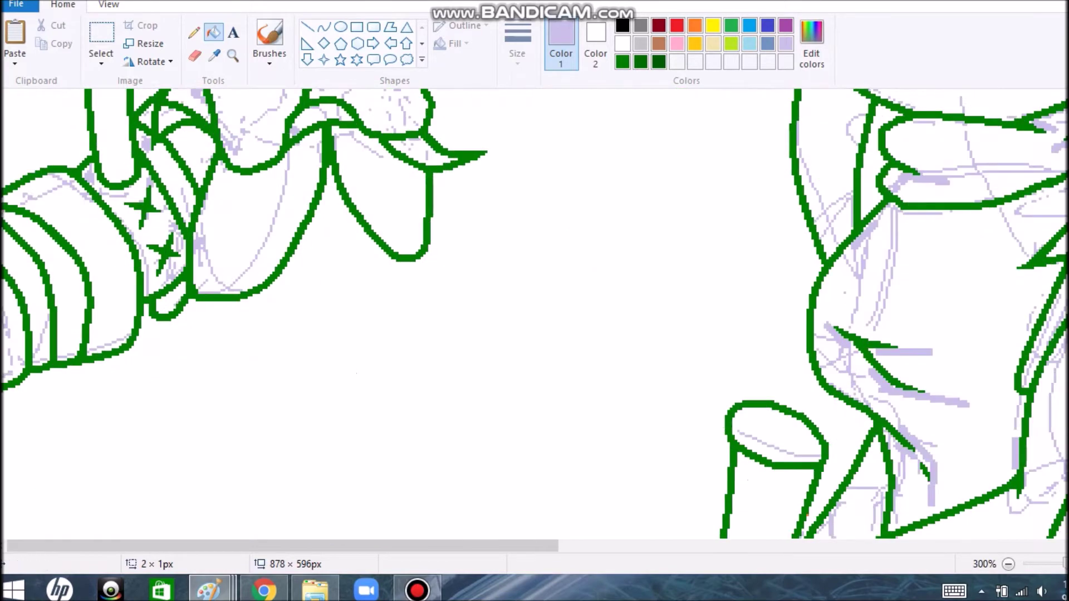
{"action": "scroll", "coordinate": [534, 311], "scroll_direction": "up", "scroll_amount": 5}
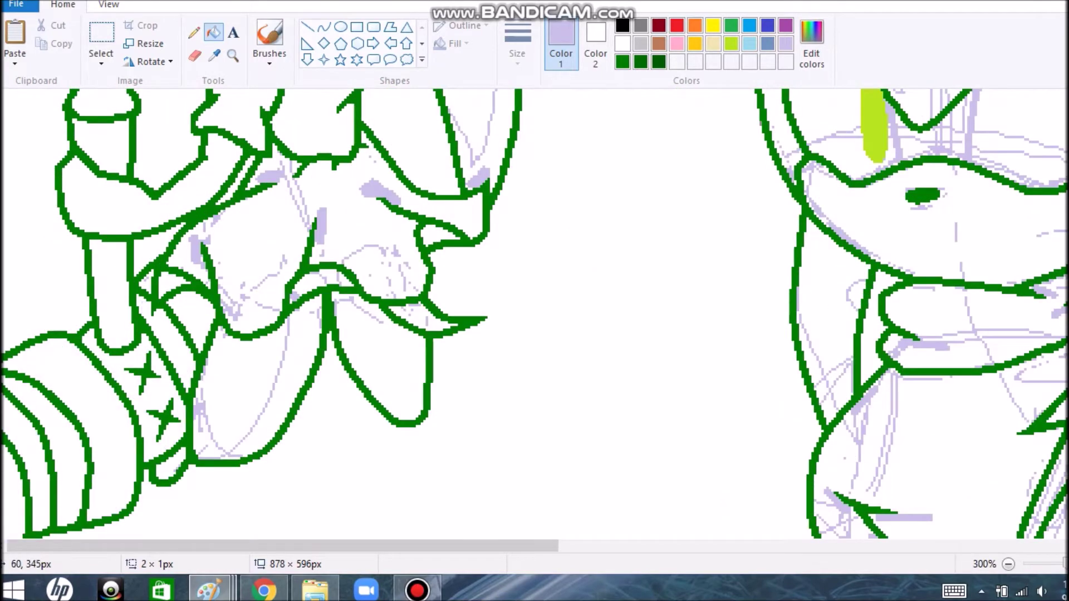
{"action": "scroll", "coordinate": [535, 312], "scroll_direction": "up", "scroll_amount": 10}
{"action": "left_click_drag", "start_coordinate": [128, 228], "coordinate": [256, 350]}
{"action": "left_click_drag", "start_coordinate": [89, 304], "coordinate": [144, 392]}
{"action": "left_click_drag", "start_coordinate": [236, 150], "coordinate": [270, 189]}
{"action": "left_click_drag", "start_coordinate": [278, 301], "coordinate": [323, 298]}
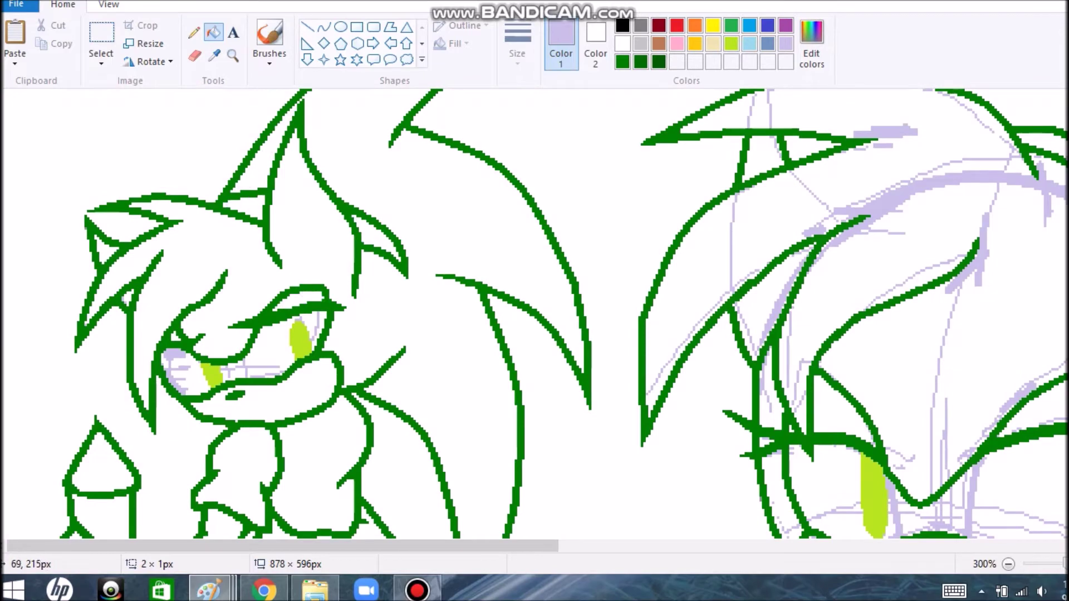
{"action": "left_click_drag", "start_coordinate": [167, 351], "coordinate": [190, 393]}
- Remove the lavender sketch lines inside the central character's hair and face with the fill tool
{"action": "scroll", "coordinate": [535, 312], "scroll_direction": "right", "scroll_amount": 10}
{"action": "scroll", "coordinate": [534, 311], "scroll_direction": "up", "scroll_amount": 3}
{"action": "key", "text": "ctrl+z"}
{"action": "left_click", "coordinate": [392, 222]}
{"action": "key", "text": "ctrl+z"}
{"action": "scroll", "coordinate": [334, 256], "scroll_direction": "up", "scroll_amount": 7}
{"action": "left_click", "coordinate": [534, 305]}
{"action": "key", "text": "ctrl+z"}
{"action": "scroll", "coordinate": [225, 484], "scroll_direction": "down", "scroll_amount": 3}
{"action": "scroll", "coordinate": [262, 334], "scroll_direction": "down", "scroll_amount": 2}
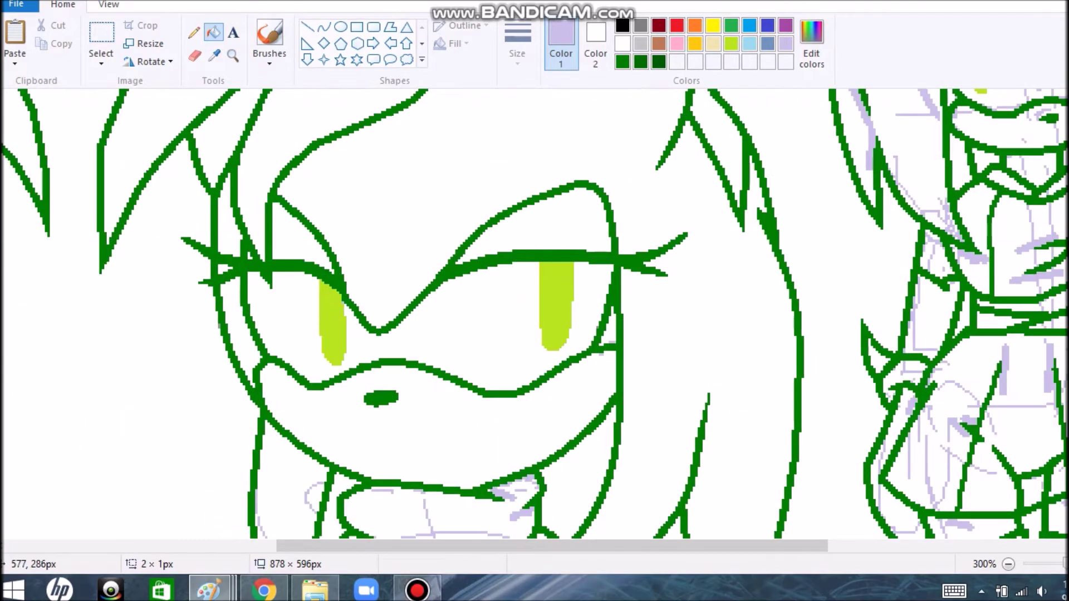
- Clear the lavender sketch lines from the central character's scarf, torso, arms and hammer handle with the fill tool
{"action": "scroll", "coordinate": [317, 356], "scroll_direction": "down", "scroll_amount": 6}
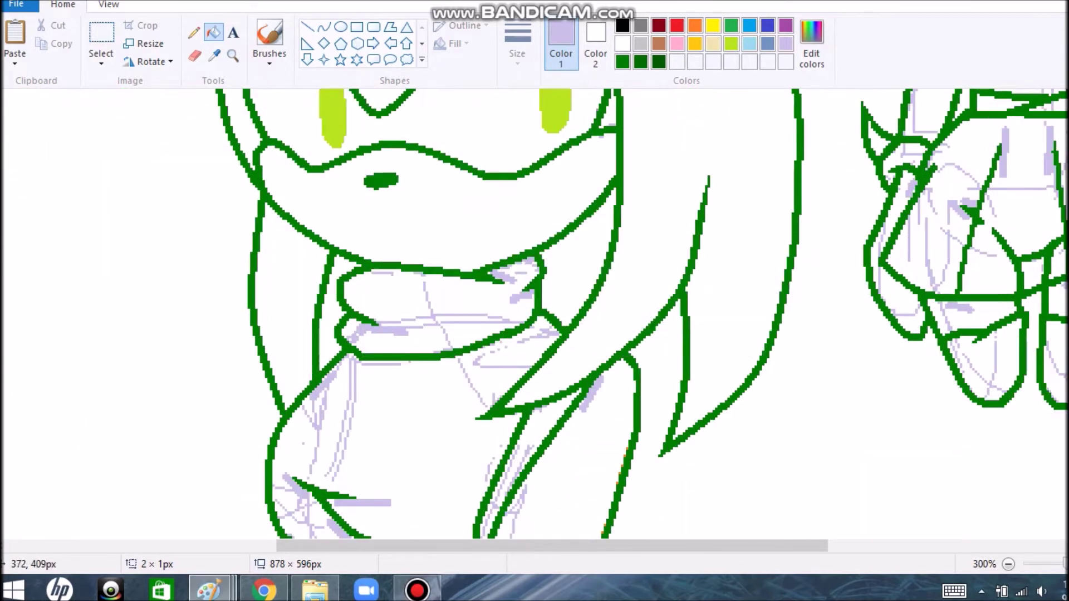
{"action": "scroll", "coordinate": [534, 311], "scroll_direction": "down", "scroll_amount": 6}
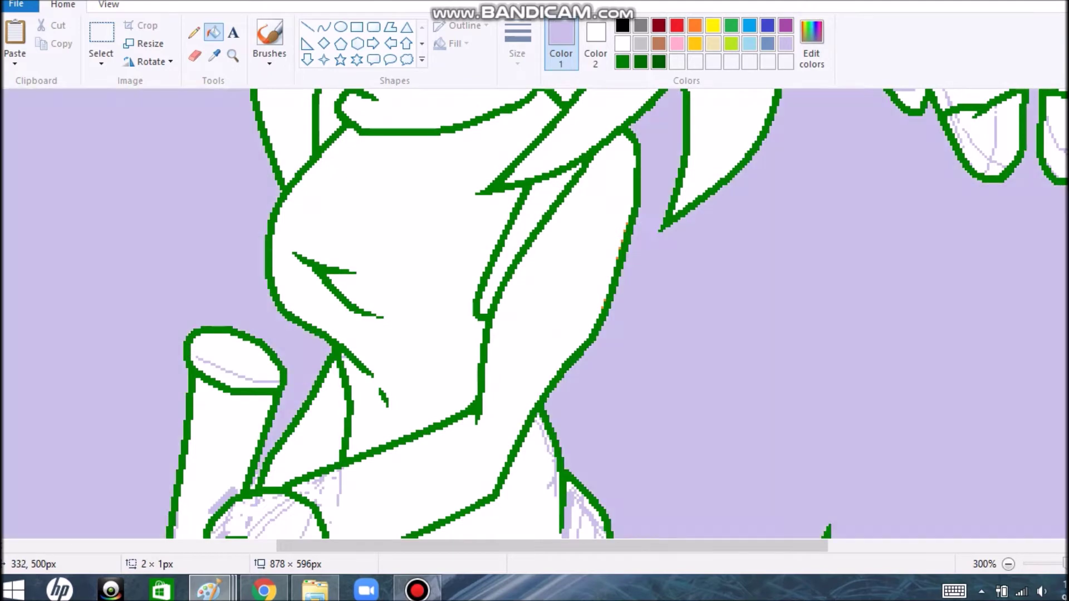
{"action": "scroll", "coordinate": [535, 312], "scroll_direction": "down", "scroll_amount": 3}
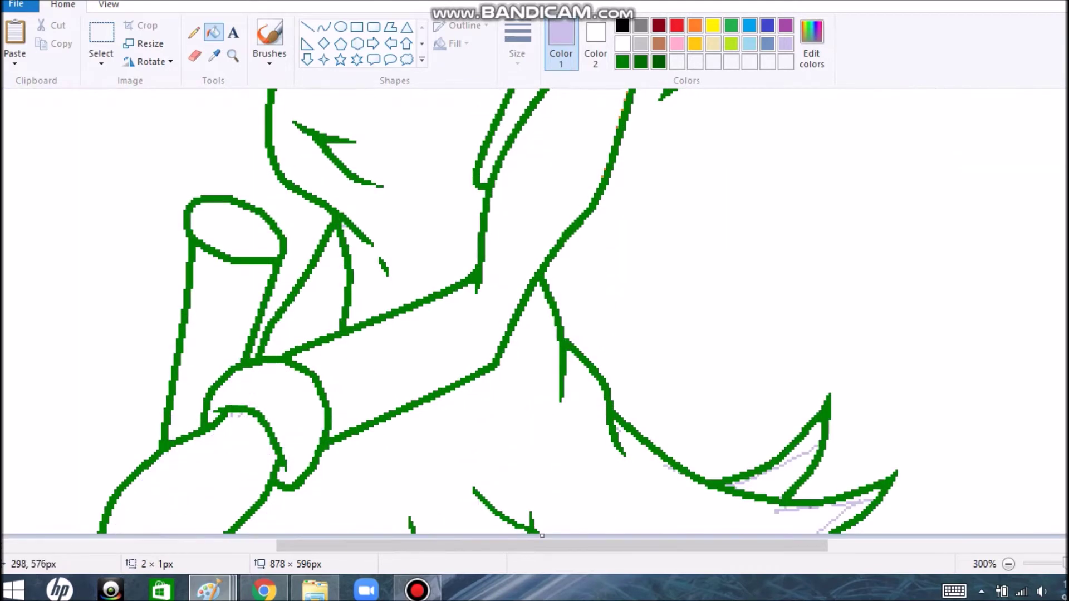
- Fill the skirt, belt, legs and lowered arm of the character with the buttoned dress white to remove their sketch lines
{"action": "scroll", "coordinate": [534, 311], "scroll_direction": "right", "scroll_amount": 6}
{"action": "scroll", "coordinate": [534, 312], "scroll_direction": "up", "scroll_amount": 5}
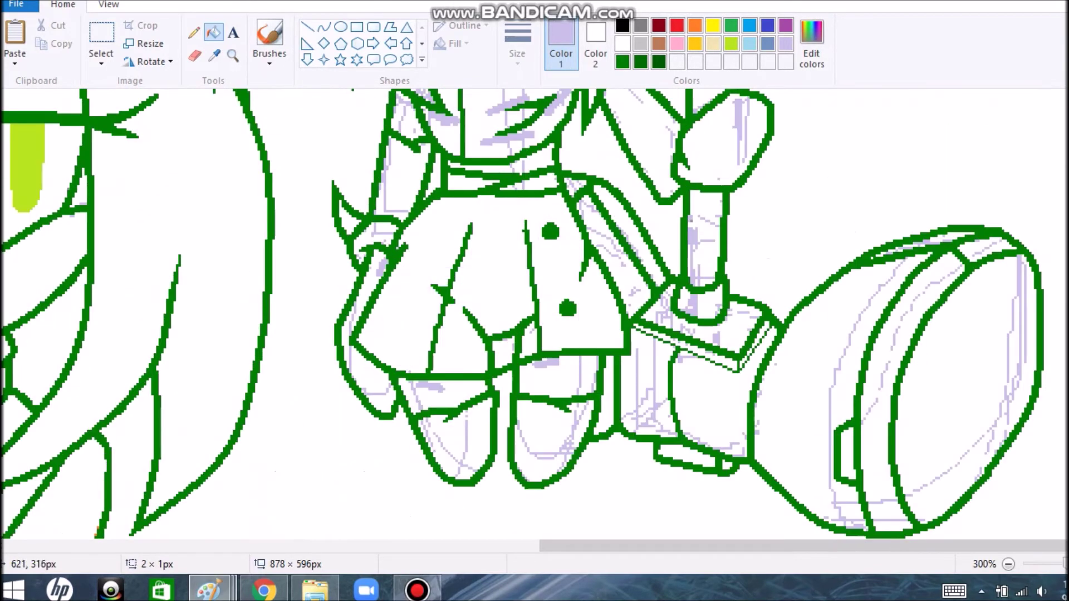
{"action": "right_click", "coordinate": [546, 363]}
{"action": "right_click", "coordinate": [553, 437]}
{"action": "right_click", "coordinate": [456, 448]}
{"action": "right_click", "coordinate": [427, 401]}
{"action": "right_click", "coordinate": [373, 389]}
{"action": "right_click", "coordinate": [353, 319]}
{"action": "right_click", "coordinate": [383, 245]}
{"action": "right_click", "coordinate": [395, 175]}
{"action": "left_click", "coordinate": [538, 184]}
{"action": "right_click", "coordinate": [537, 184]}
{"action": "right_click", "coordinate": [606, 239]}
- Fill the buttoned-dress character's hammer block, lower handle and gripping hand with white to remove the sketch lines
{"action": "right_click", "coordinate": [685, 314]}
{"action": "left_click", "coordinate": [714, 316]}
{"action": "right_click", "coordinate": [714, 316]}
{"action": "right_click", "coordinate": [651, 390]}
{"action": "right_click", "coordinate": [712, 443]}
{"action": "right_click", "coordinate": [689, 306]}
{"action": "left_click", "coordinate": [704, 239]}
{"action": "right_click", "coordinate": [704, 239]}
{"action": "right_click", "coordinate": [741, 128]}
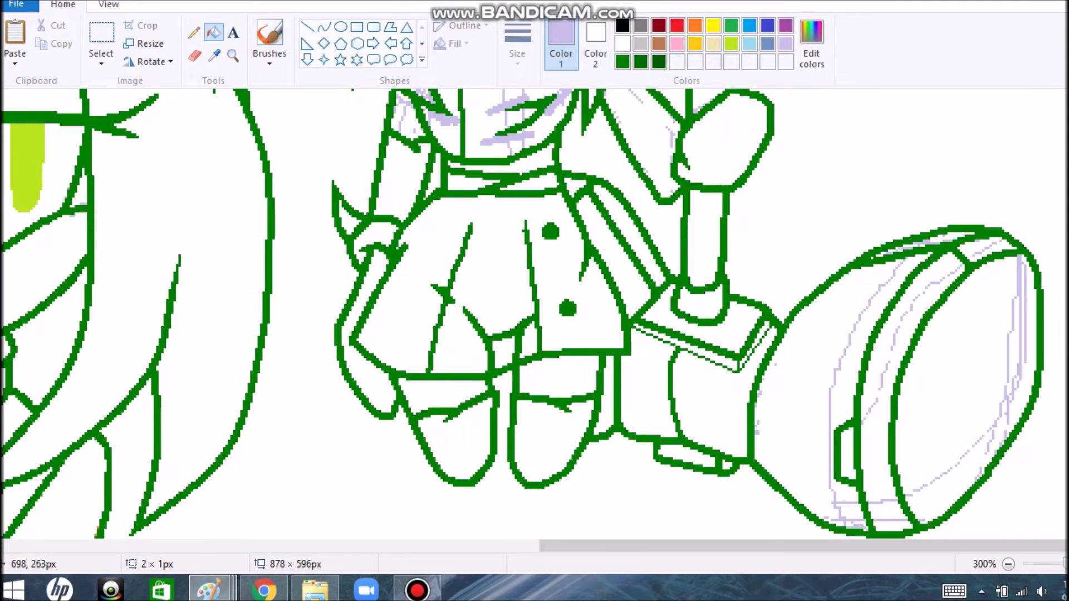
- Clear the sketch lines from the wrapped hammer grip and the arm holding it with white fills
{"action": "scroll", "coordinate": [534, 311], "scroll_direction": "up", "scroll_amount": 5}
{"action": "right_click", "coordinate": [736, 254]}
{"action": "right_click", "coordinate": [704, 199]}
{"action": "right_click", "coordinate": [696, 197]}
{"action": "right_click", "coordinate": [714, 183]}
{"action": "right_click", "coordinate": [598, 326]}
{"action": "right_click", "coordinate": [633, 169]}
{"action": "right_click", "coordinate": [598, 93]}
- Fill the buttoned-dress character's hair and upper face with white to remove the lavender sketch lines
{"action": "scroll", "coordinate": [598, 112], "scroll_direction": "up", "scroll_amount": 3}
{"action": "right_click", "coordinate": [512, 179]}
{"action": "right_click", "coordinate": [421, 460]}
{"action": "right_click", "coordinate": [345, 223]}
{"action": "right_click", "coordinate": [463, 134]}
{"action": "right_click", "coordinate": [510, 320]}
{"action": "right_click", "coordinate": [541, 329]}
{"action": "left_click", "coordinate": [485, 315]}
{"action": "key", "text": "ctrl+z"}
- Clear the sketch lines from the same character's eyelids, muzzle, neck, collar and bodice with white fills
{"action": "right_click", "coordinate": [594, 259]}
{"action": "right_click", "coordinate": [437, 263]}
{"action": "right_click", "coordinate": [434, 346]}
{"action": "right_click", "coordinate": [513, 348]}
{"action": "right_click", "coordinate": [479, 395]}
{"action": "right_click", "coordinate": [494, 397]}
{"action": "right_click", "coordinate": [546, 406]}
{"action": "left_click", "coordinate": [517, 484]}
{"action": "key", "text": "ctrl+z"}
{"action": "right_click", "coordinate": [444, 490]}
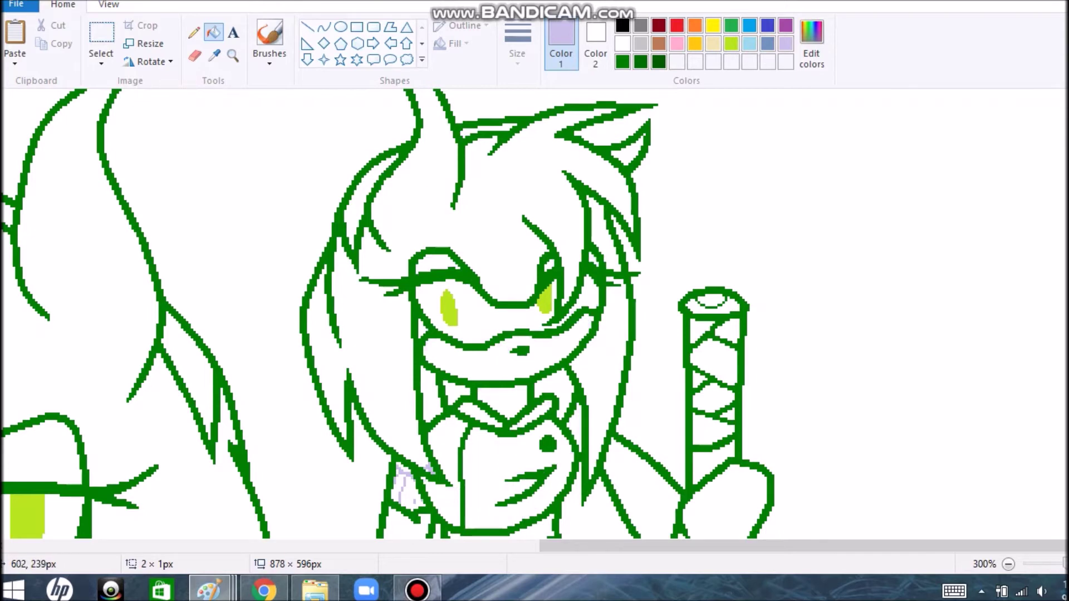
{"action": "right_click", "coordinate": [430, 467]}
- Remove the remaining sketch lines from the large hammer head of the buttoned-dress character with white fills
{"action": "scroll", "coordinate": [534, 312], "scroll_direction": "down", "scroll_amount": 10}
{"action": "scroll", "coordinate": [535, 311], "scroll_direction": "up", "scroll_amount": 3}
{"action": "scroll", "coordinate": [534, 311], "scroll_direction": "down", "scroll_amount": 3}
{"action": "left_click", "coordinate": [807, 334]}
{"action": "key", "text": "ctrl+z"}
{"action": "right_click", "coordinate": [1003, 279]}
{"action": "left_click", "coordinate": [940, 177]}
{"action": "scroll", "coordinate": [940, 177], "scroll_direction": "down", "scroll_amount": 2}
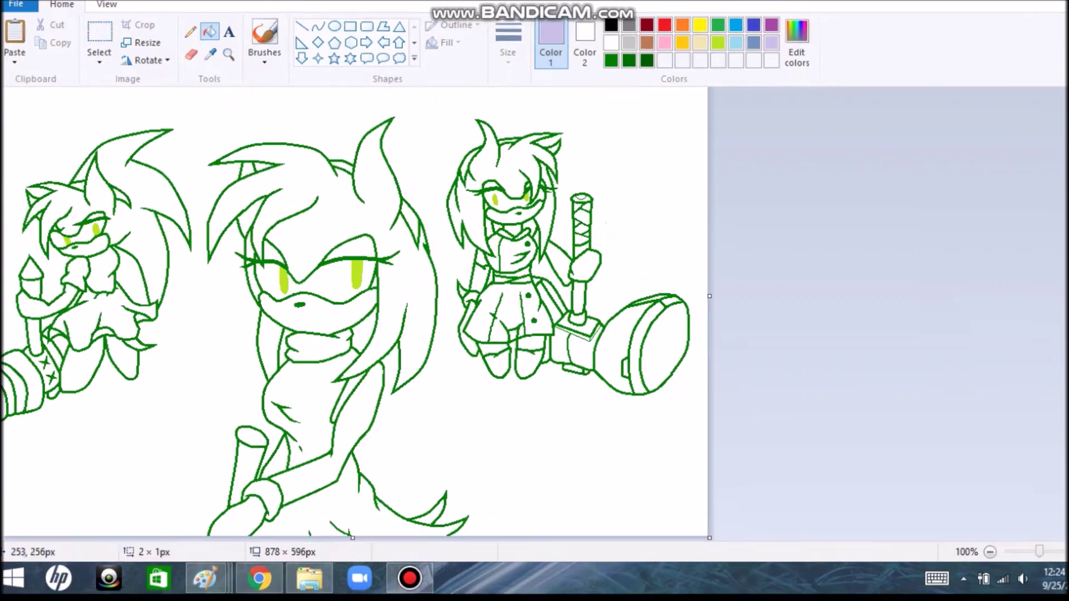
- Trim the stray ends of the small star-hammer character's hair lines with a white pencil
{"action": "scroll", "coordinate": [143, 230], "scroll_direction": "up", "scroll_amount": 2}
{"action": "left_click", "coordinate": [610, 43]}
{"action": "left_click", "coordinate": [190, 32]}
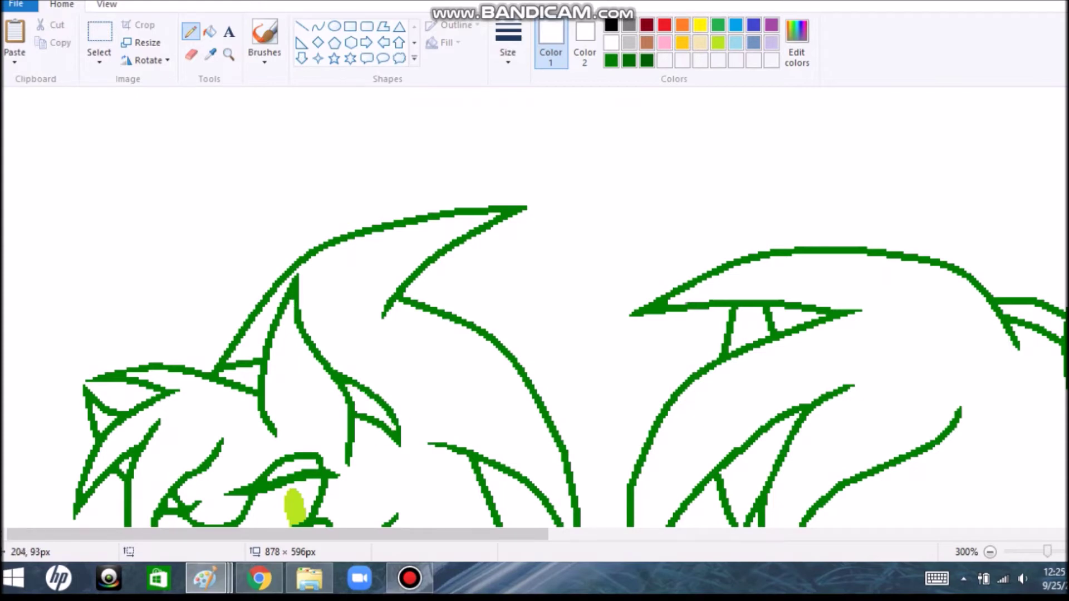
{"action": "left_click_drag", "start_coordinate": [383, 316], "coordinate": [387, 308]}
{"action": "scroll", "coordinate": [534, 307], "scroll_direction": "down", "scroll_amount": 5}
{"action": "left_click_drag", "start_coordinate": [148, 328], "coordinate": [148, 297]}
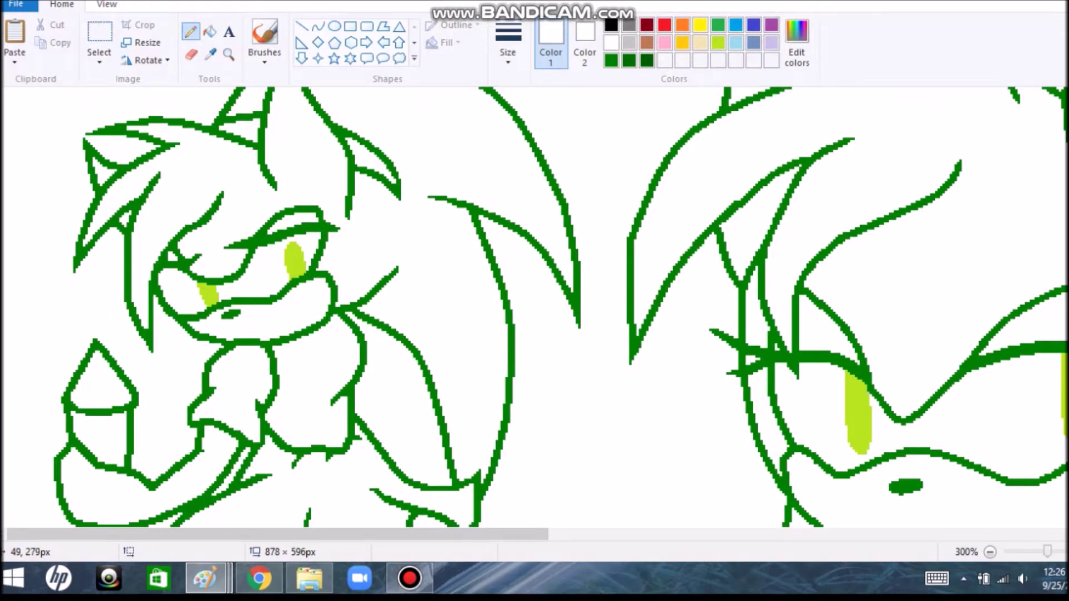
- Sample the green outline color and touch up the star-hammer character's dress and hair lines with the pencil
{"action": "scroll", "coordinate": [535, 306], "scroll_direction": "down", "scroll_amount": 4}
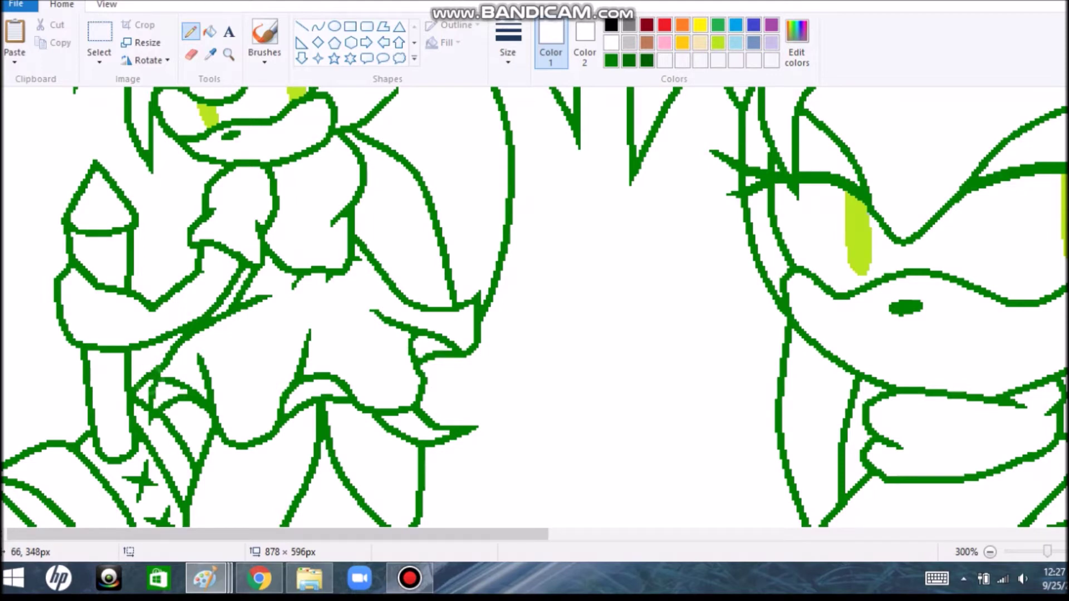
{"action": "scroll", "coordinate": [534, 306], "scroll_direction": "down", "scroll_amount": 5}
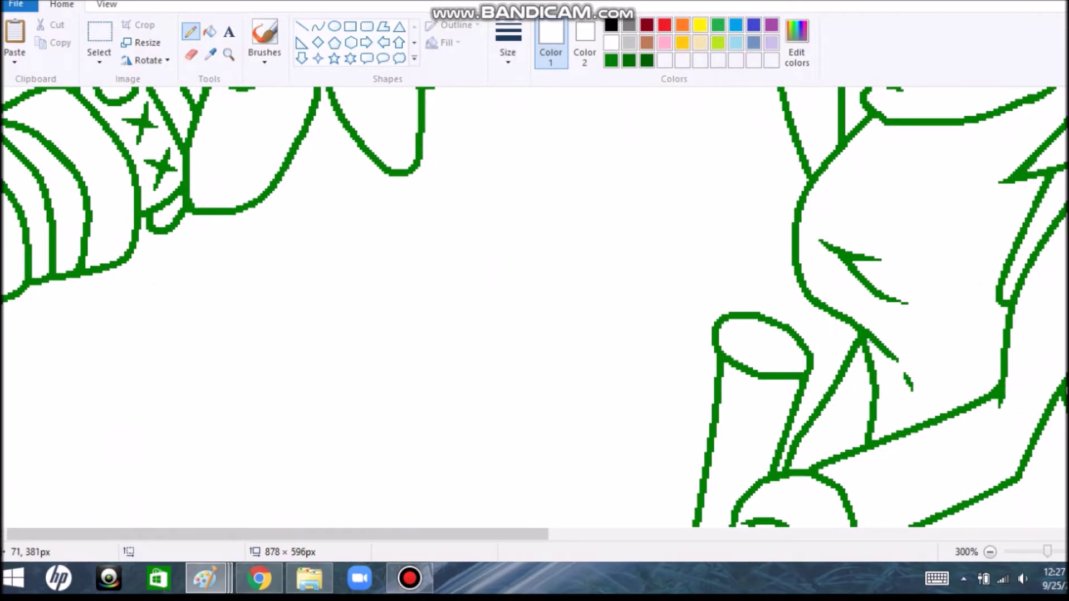
{"action": "scroll", "coordinate": [534, 306], "scroll_direction": "up", "scroll_amount": 3}
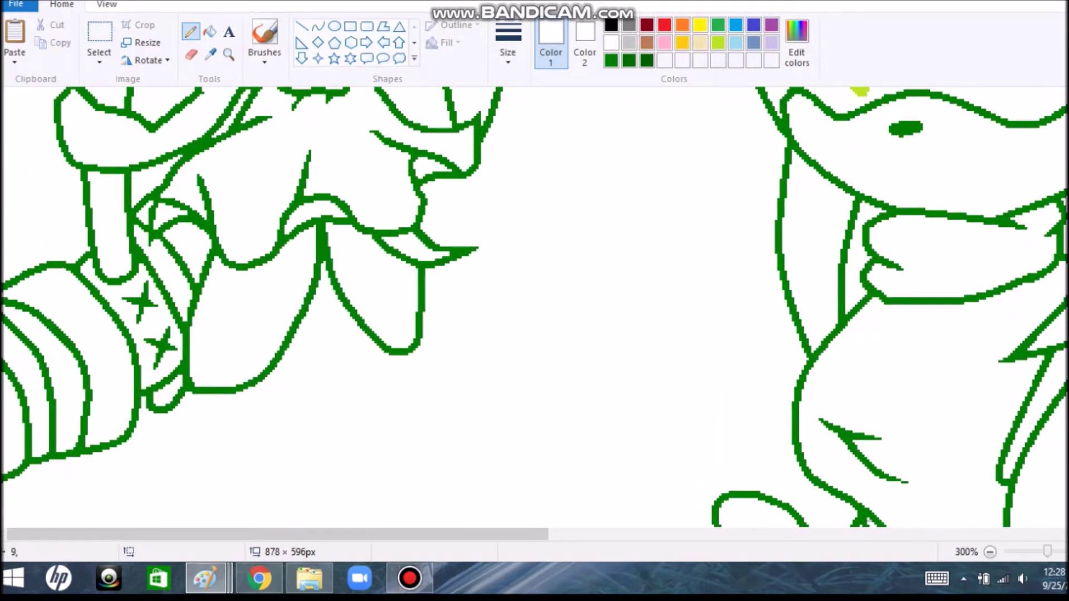
{"action": "left_click", "coordinate": [210, 54]}
{"action": "left_click", "coordinate": [146, 133]}
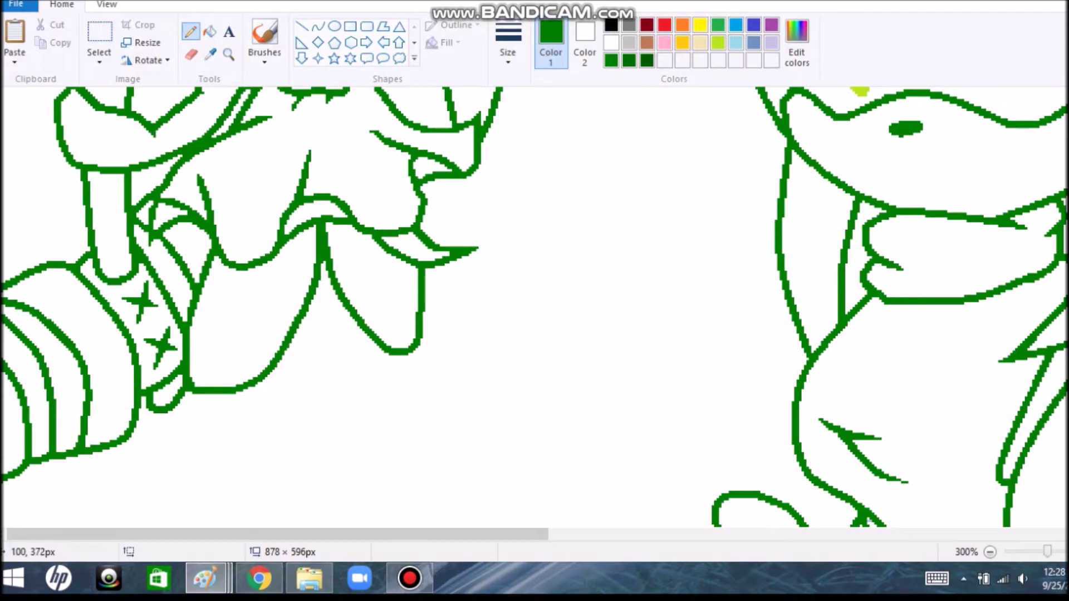
{"action": "scroll", "coordinate": [534, 306], "scroll_direction": "up", "scroll_amount": 3}
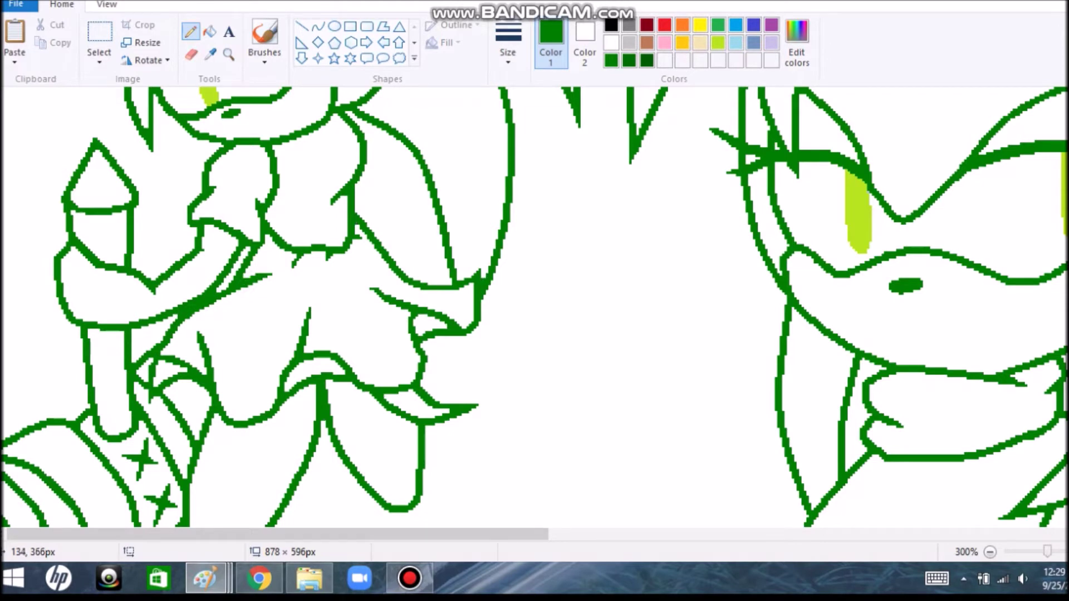
{"action": "scroll", "coordinate": [534, 307], "scroll_direction": "up", "scroll_amount": 4}
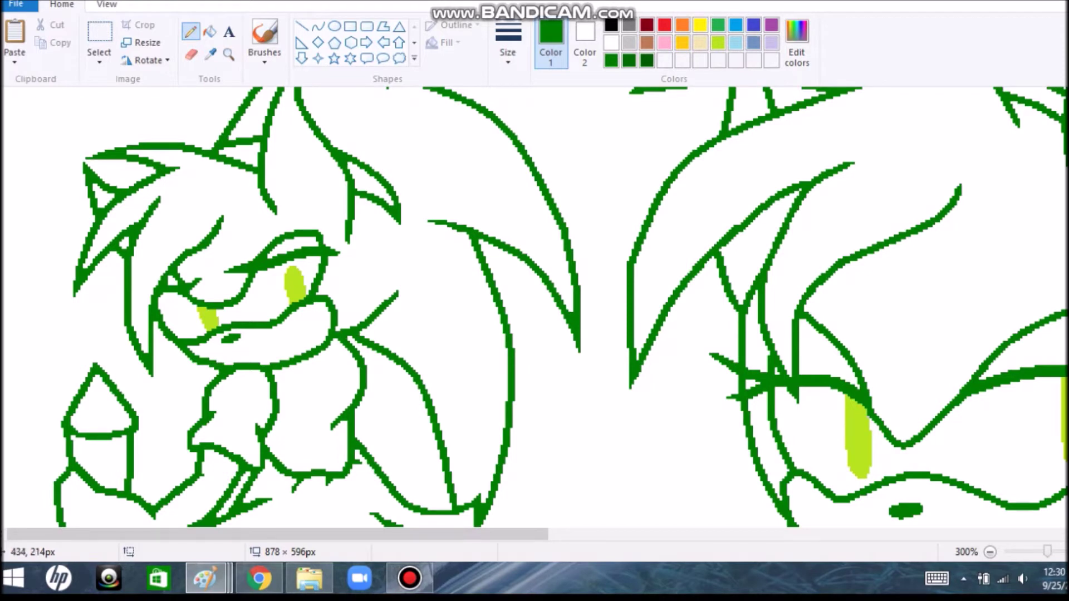
{"action": "scroll", "coordinate": [535, 306], "scroll_direction": "up", "scroll_amount": 3}
{"action": "left_click_drag", "start_coordinate": [387, 245], "coordinate": [380, 250]}
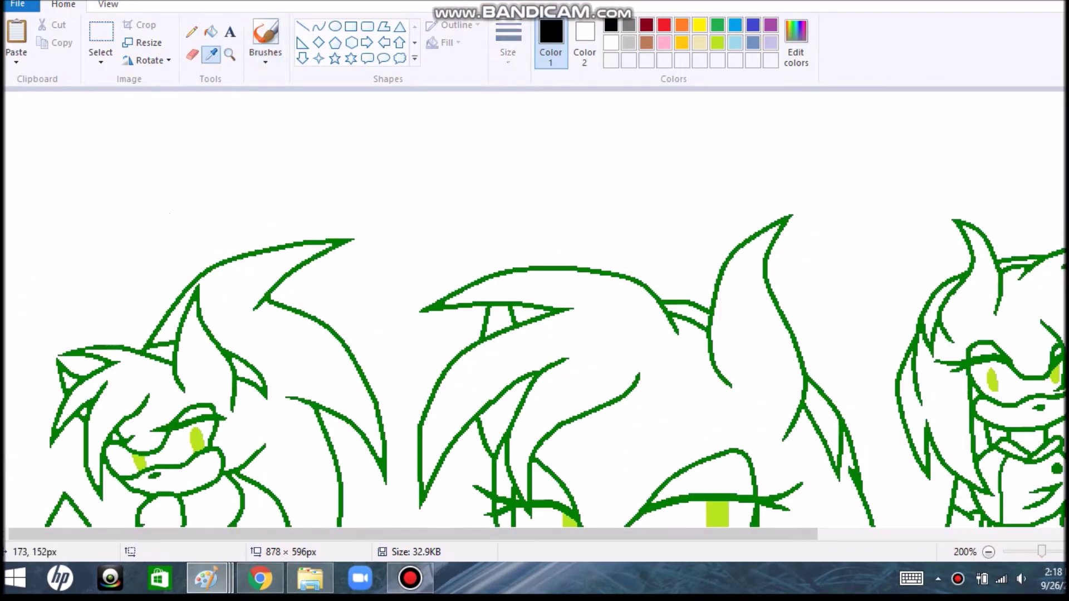
- Inspect the green outlines of the star-hammer and central characters for rough joins and gaps
{"action": "scroll", "coordinate": [535, 306], "scroll_direction": "up", "scroll_amount": 2}
{"action": "scroll", "coordinate": [535, 306], "scroll_direction": "down", "scroll_amount": 3}
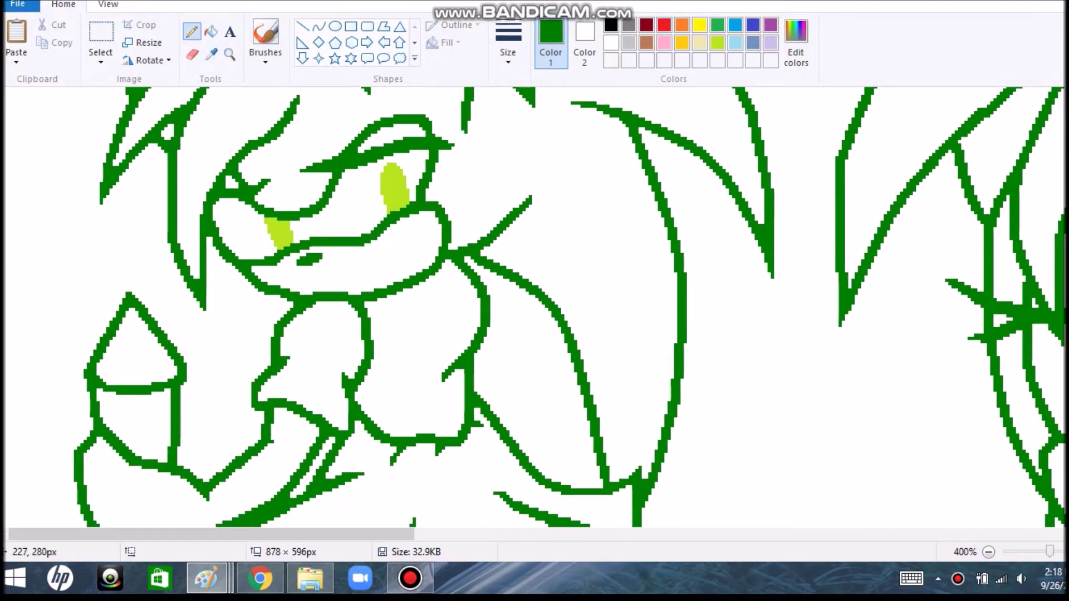
{"action": "scroll", "coordinate": [535, 307], "scroll_direction": "down", "scroll_amount": 5}
{"action": "scroll", "coordinate": [534, 306], "scroll_direction": "down", "scroll_amount": 2}
{"action": "scroll", "coordinate": [535, 306], "scroll_direction": "up", "scroll_amount": 1}
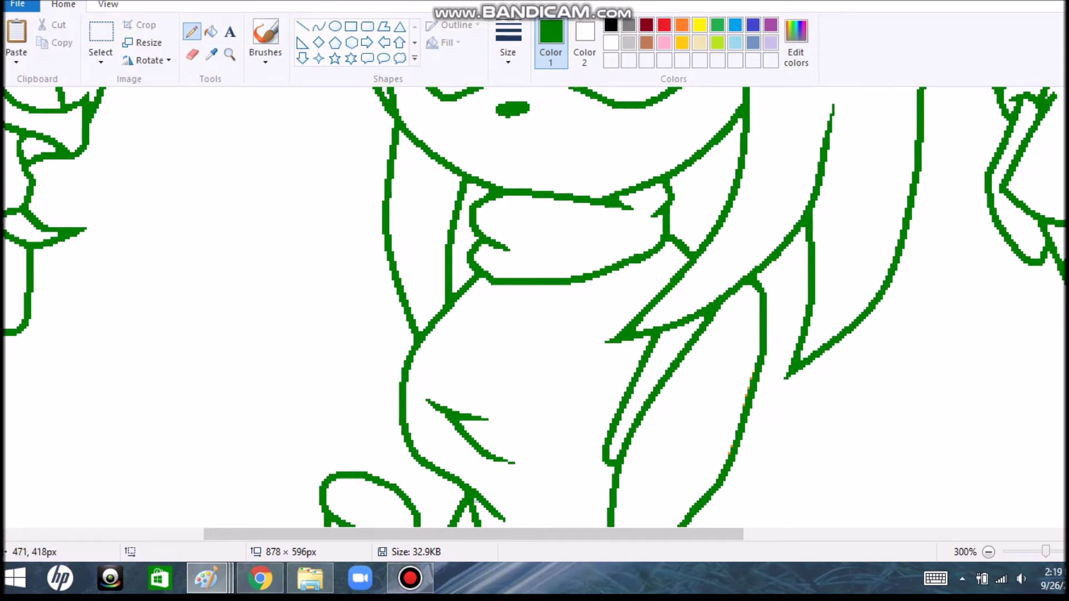
{"action": "scroll", "coordinate": [534, 306], "scroll_direction": "up", "scroll_amount": 5}
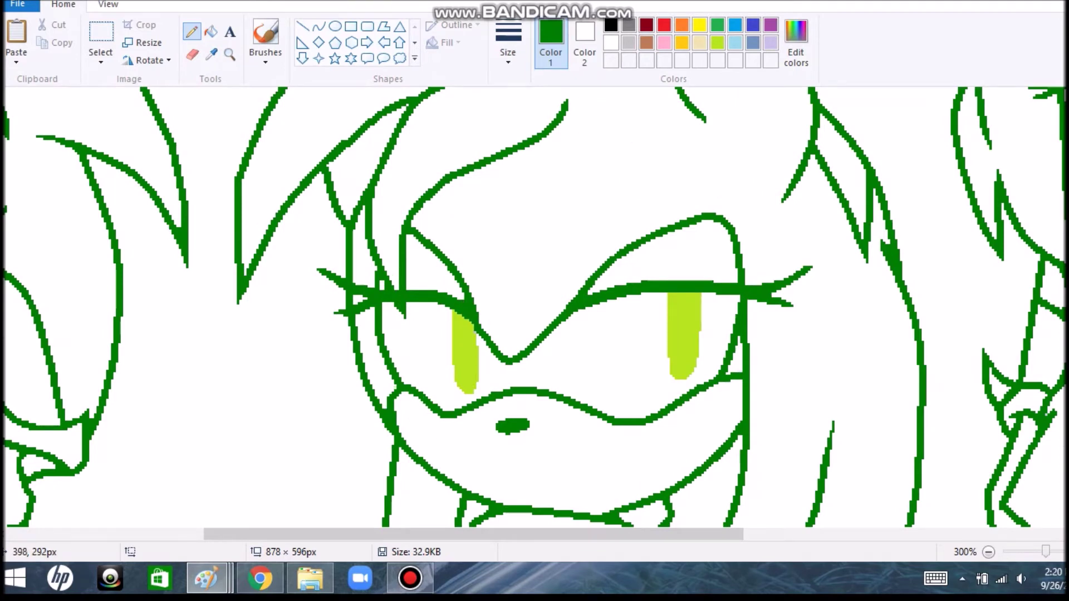
{"action": "scroll", "coordinate": [534, 307], "scroll_direction": "up", "scroll_amount": 4}
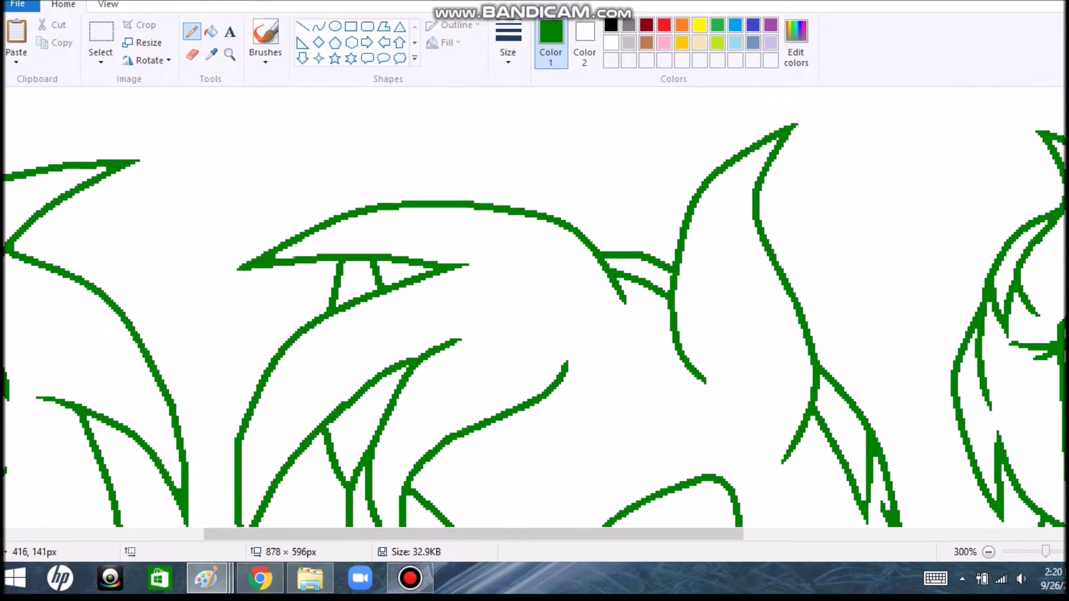
- Examine the outlines of the central and buttoned-dress characters from hair to hammer for gaps and flaws
{"action": "left_click", "coordinate": [210, 32]}
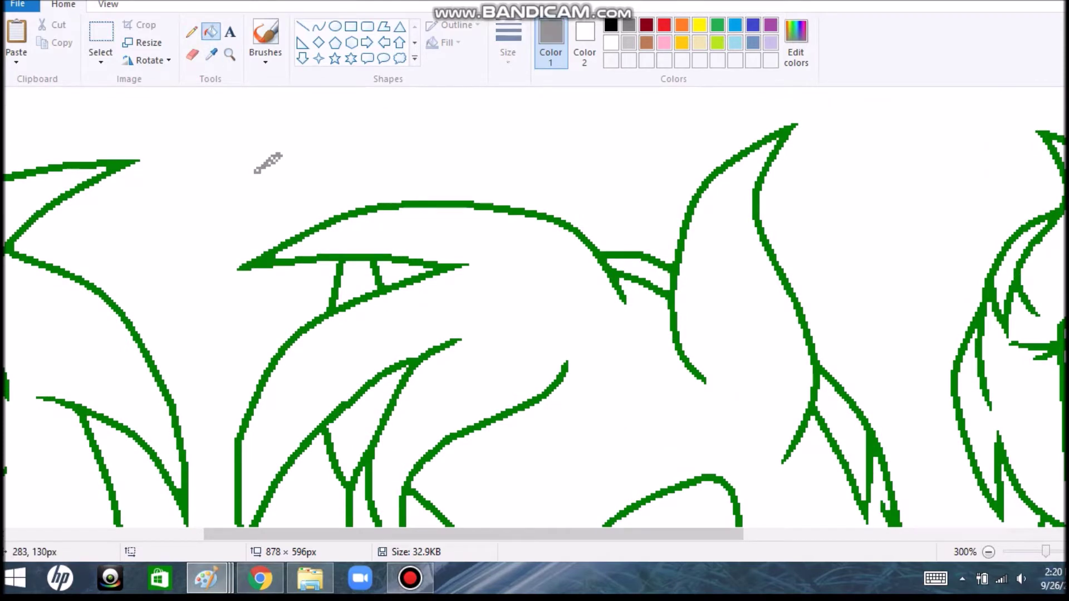
{"action": "left_click", "coordinate": [192, 32]}
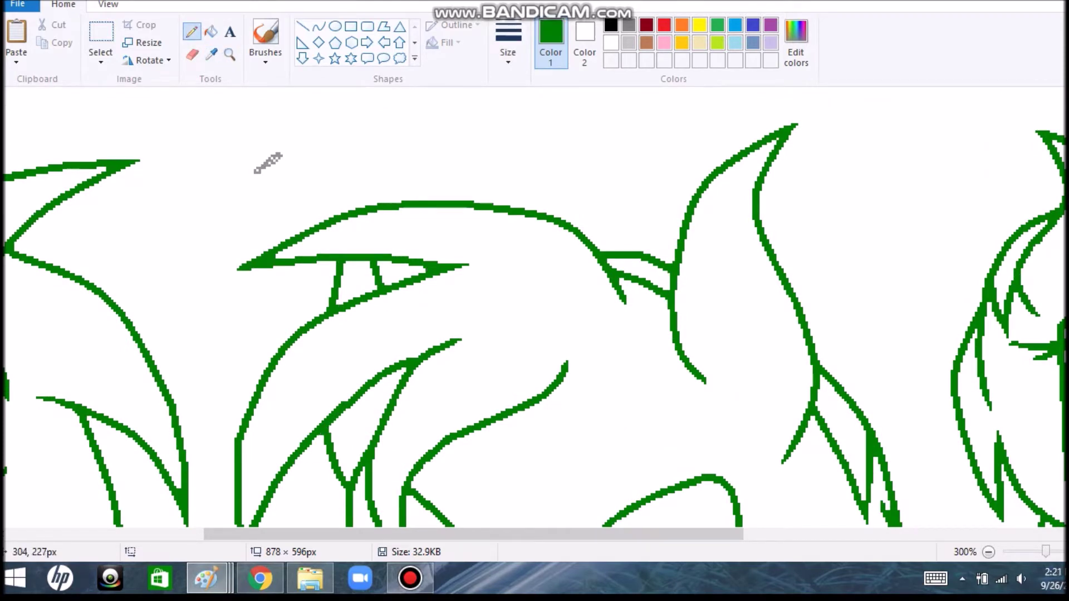
{"action": "scroll", "coordinate": [254, 172], "scroll_direction": "down", "scroll_amount": 4}
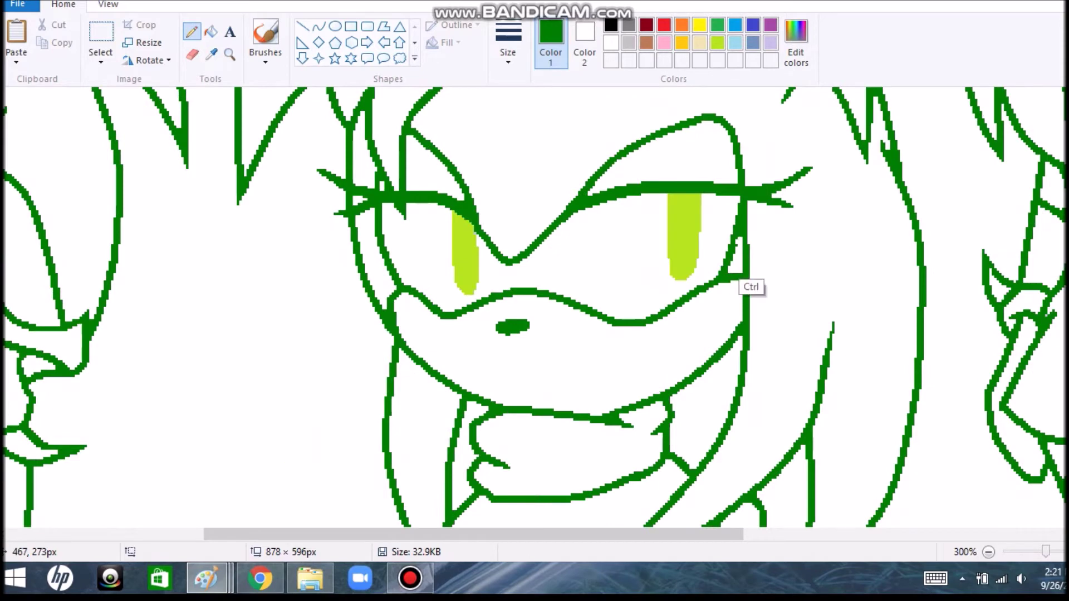
{"action": "left_click", "coordinate": [988, 551]}
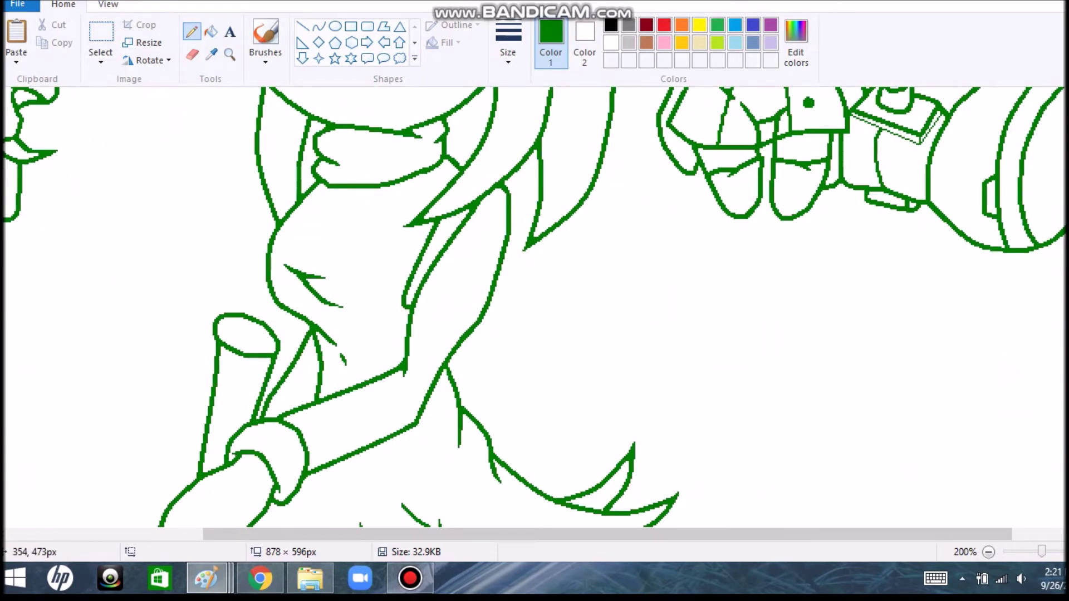
{"action": "scroll", "coordinate": [535, 307], "scroll_direction": "down", "scroll_amount": 2}
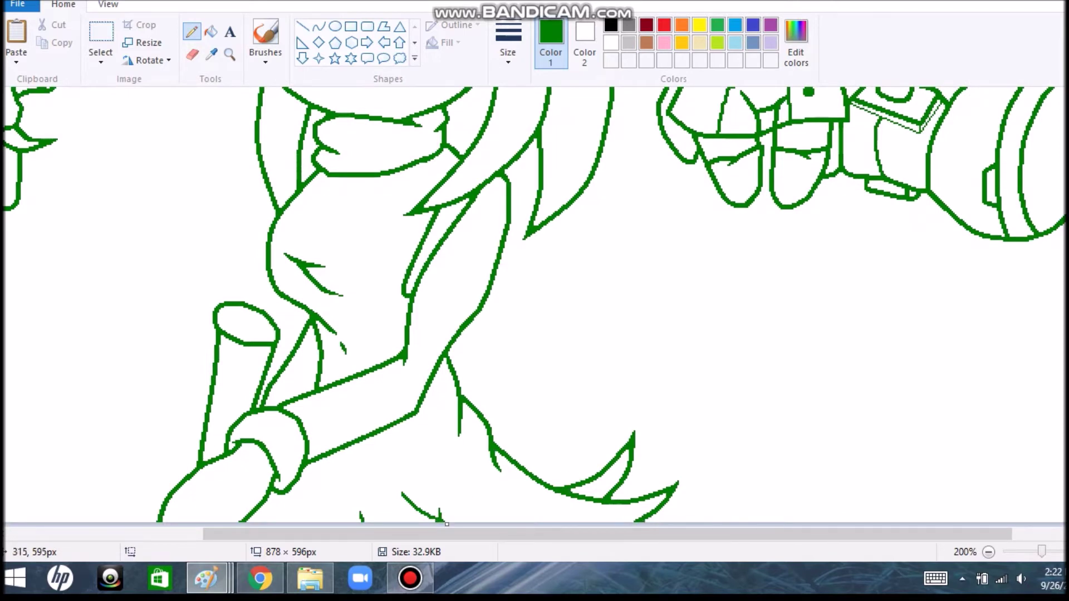
{"action": "scroll", "coordinate": [534, 306], "scroll_direction": "right", "scroll_amount": 5}
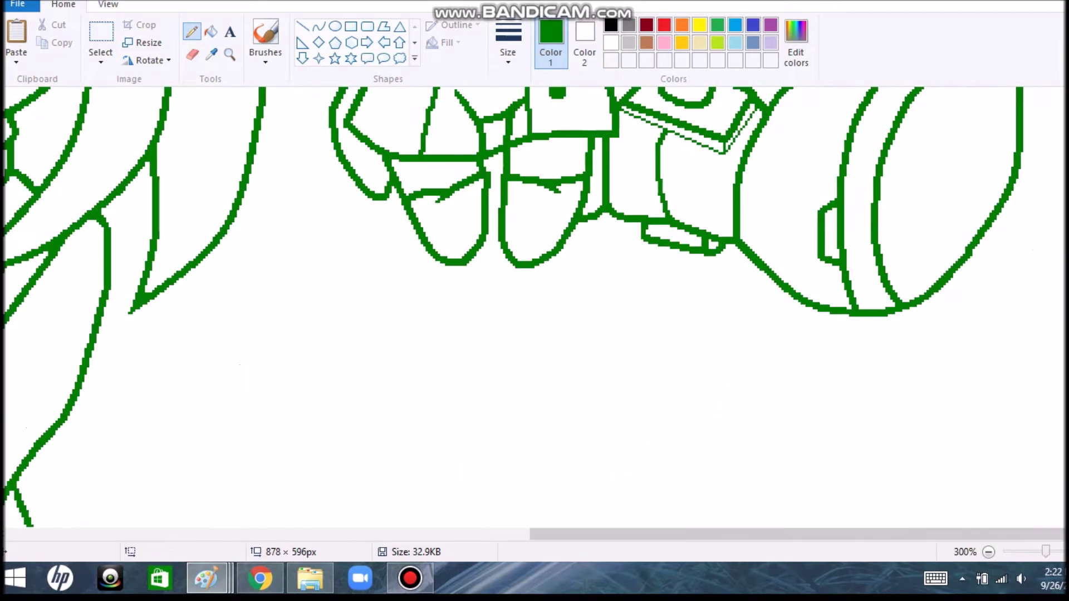
{"action": "scroll", "coordinate": [535, 306], "scroll_direction": "up", "scroll_amount": 1, "text": "ctrl"}
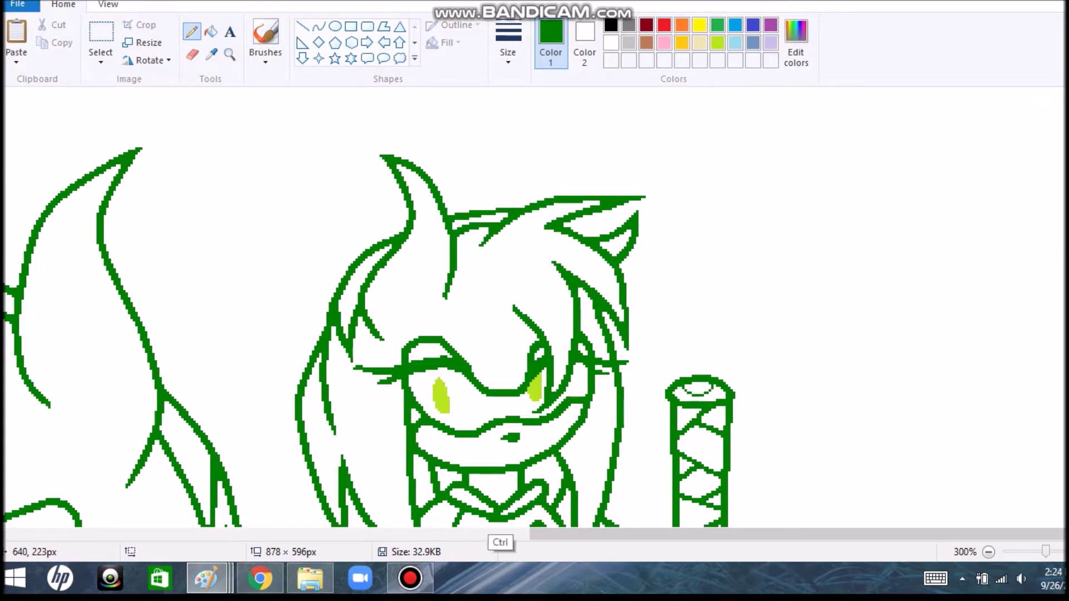
{"action": "scroll", "coordinate": [534, 306], "scroll_direction": "down", "scroll_amount": 5}
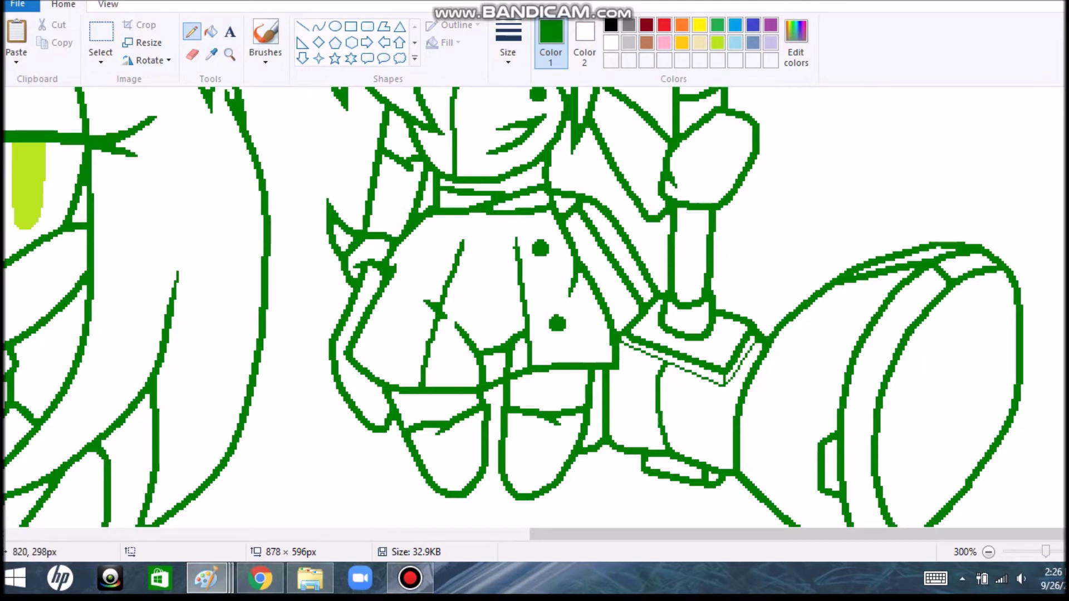
{"action": "scroll", "coordinate": [711, 286], "scroll_direction": "down", "scroll_amount": 4}
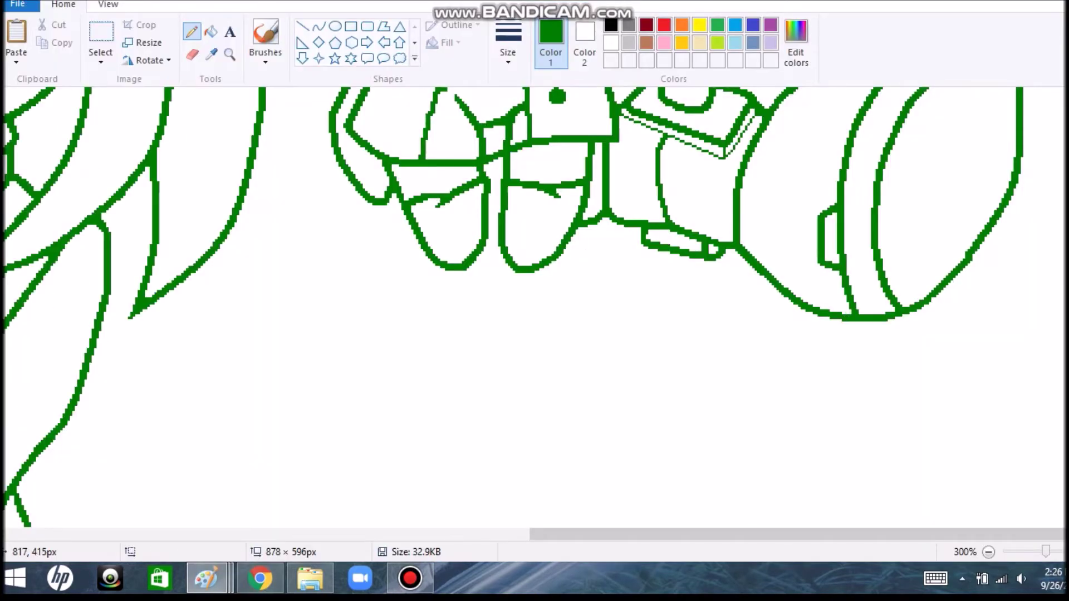
{"action": "scroll", "coordinate": [535, 306], "scroll_direction": "up", "scroll_amount": 3}
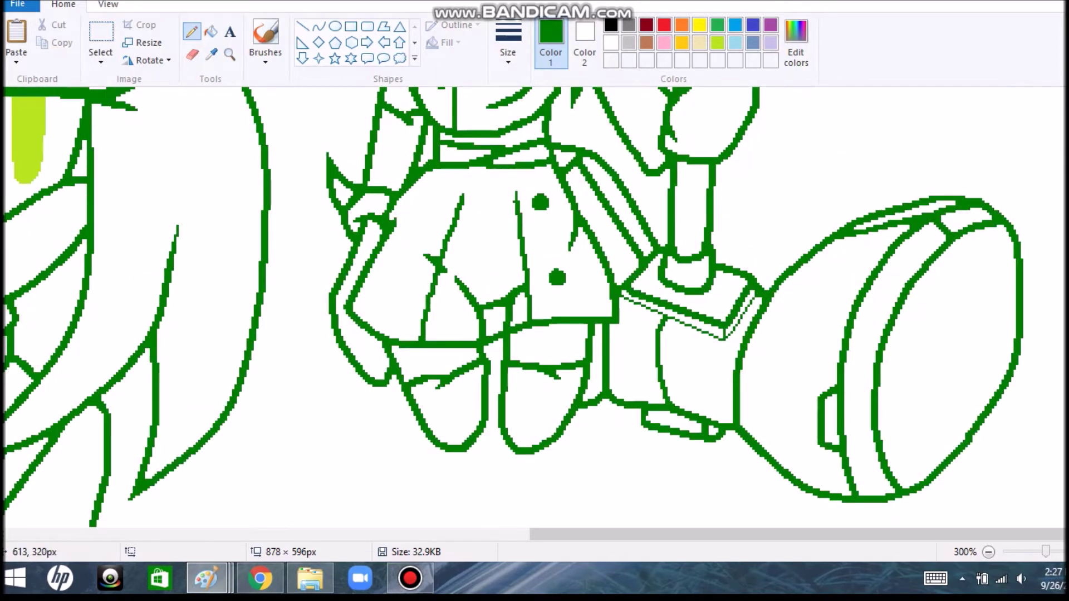
{"action": "scroll", "coordinate": [534, 306], "scroll_direction": "up", "scroll_amount": 3}
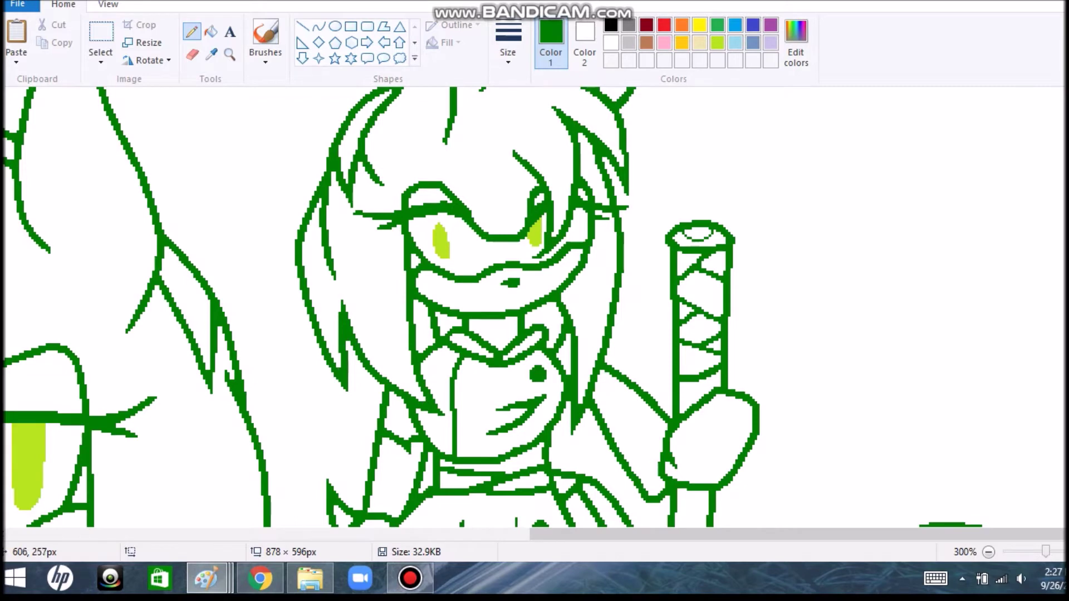
{"action": "scroll", "coordinate": [345, 217], "scroll_direction": "up", "scroll_amount": 3}
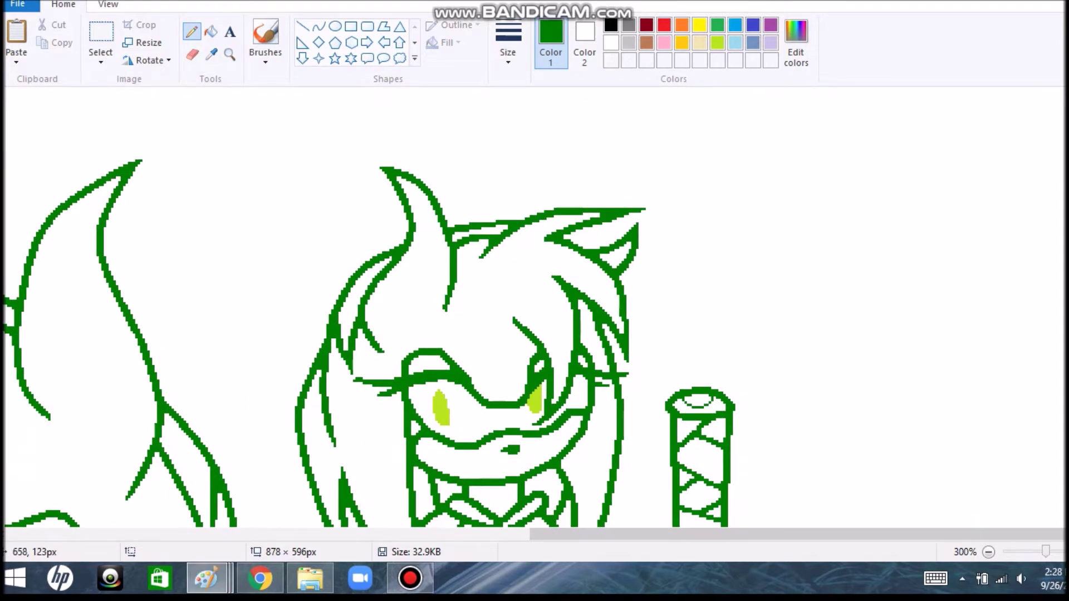
- Touch up the buttoned-dress character's eyes with the sampled lime color and resample the green outline color
{"action": "left_click", "coordinate": [211, 54]}
{"action": "left_click", "coordinate": [535, 398]}
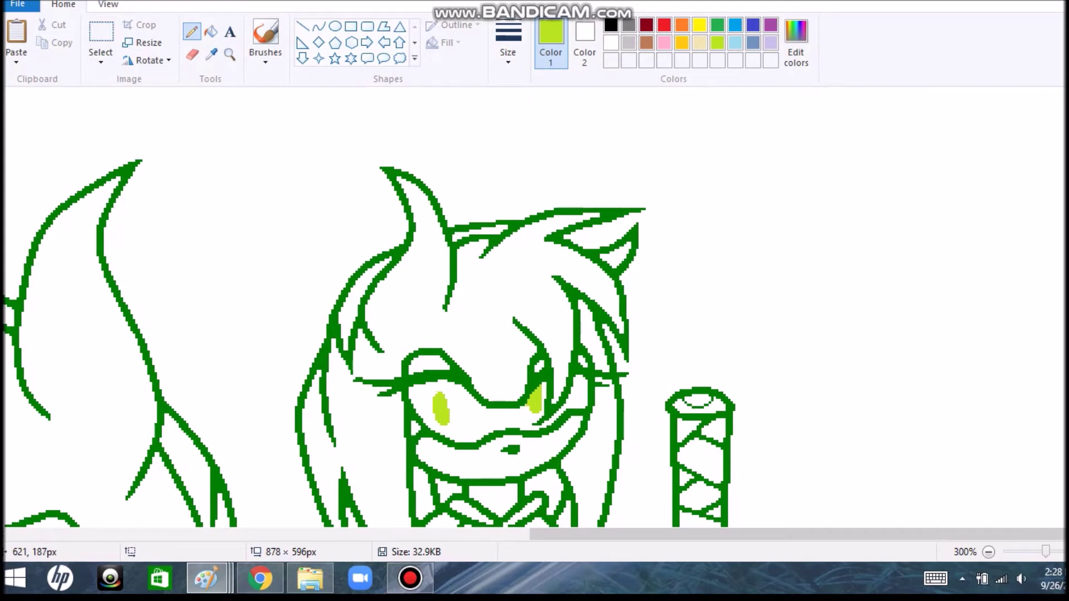
{"action": "left_click", "coordinate": [211, 54]}
{"action": "left_click", "coordinate": [556, 213]}
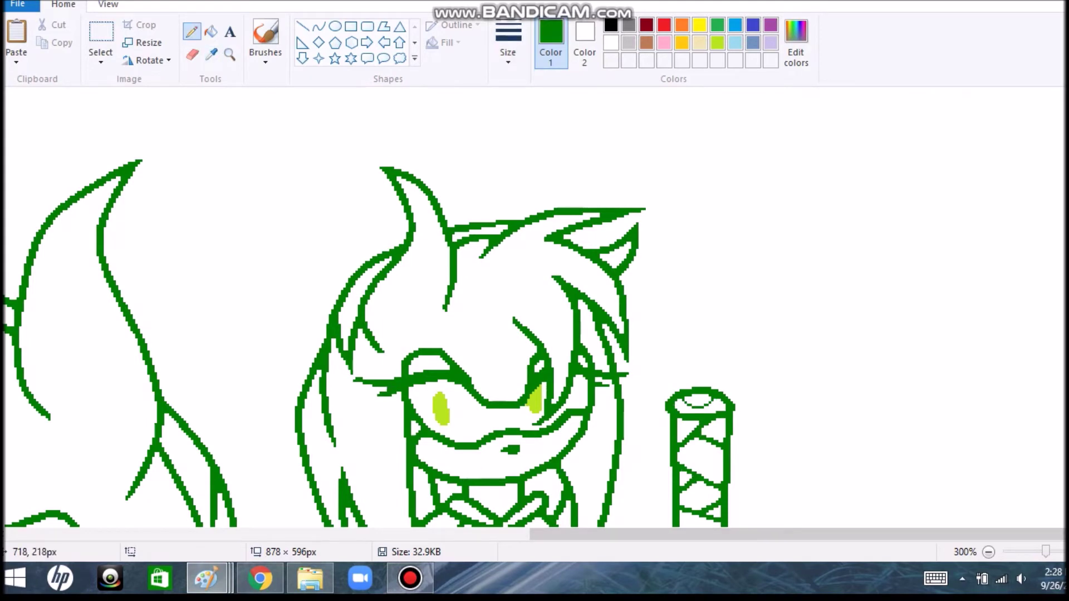
{"action": "scroll", "coordinate": [535, 306], "scroll_direction": "down", "scroll_amount": 5}
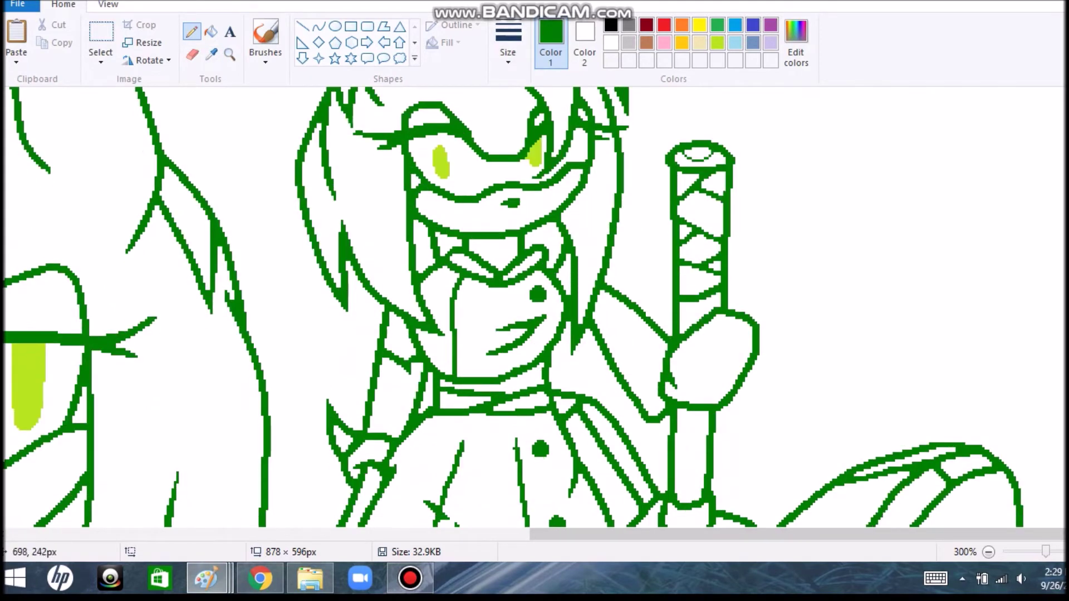
{"action": "left_click", "coordinate": [988, 552]}
{"action": "left_click", "coordinate": [989, 551]}
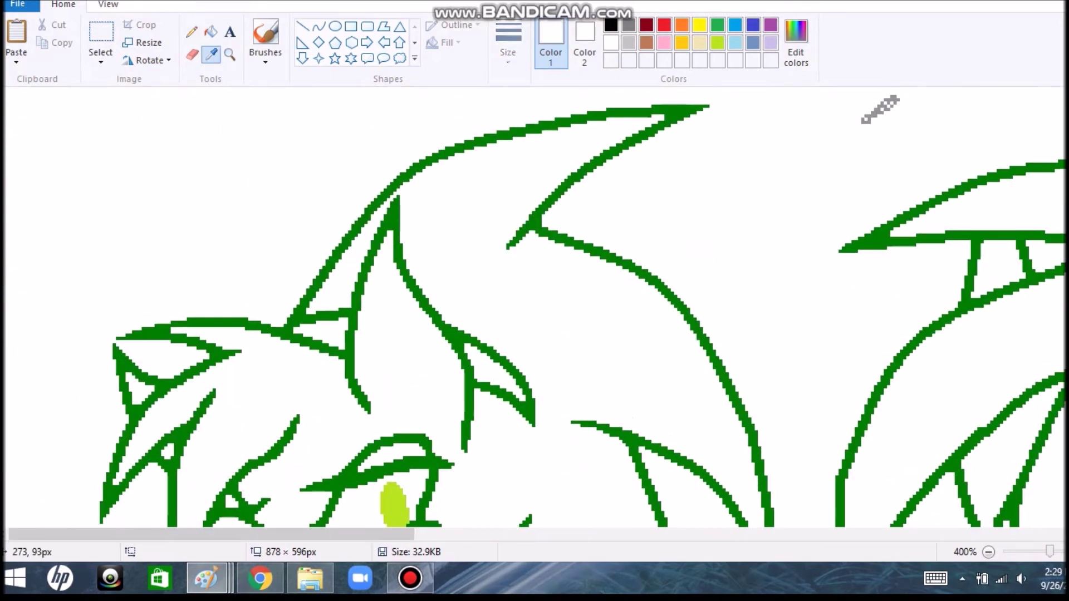
{"action": "key", "text": "ctrl+Page_Down"}
{"action": "key", "text": "ctrl+Page_Down"}
{"action": "left_click_drag", "start_coordinate": [216, 289], "coordinate": [384, 412]}
{"action": "mouse_move", "coordinate": [301, 289]}
{"action": "left_mouse_down"}
{"action": "mouse_move", "coordinate": [409, 234]}
{"action": "mouse_move", "coordinate": [284, 272]}
{"action": "mouse_move", "coordinate": [224, 227]}
{"action": "left_mouse_up"}
{"action": "key", "text": "ctrl+z"}
{"action": "key", "text": "ctrl+z"}
{"action": "key", "text": "ctrl+z"}
- Switch to File Explorer and look through the Ocs draft and Wip folders in Pictures
{"action": "left_click", "coordinate": [259, 578]}
{"action": "left_click", "coordinate": [310, 578]}
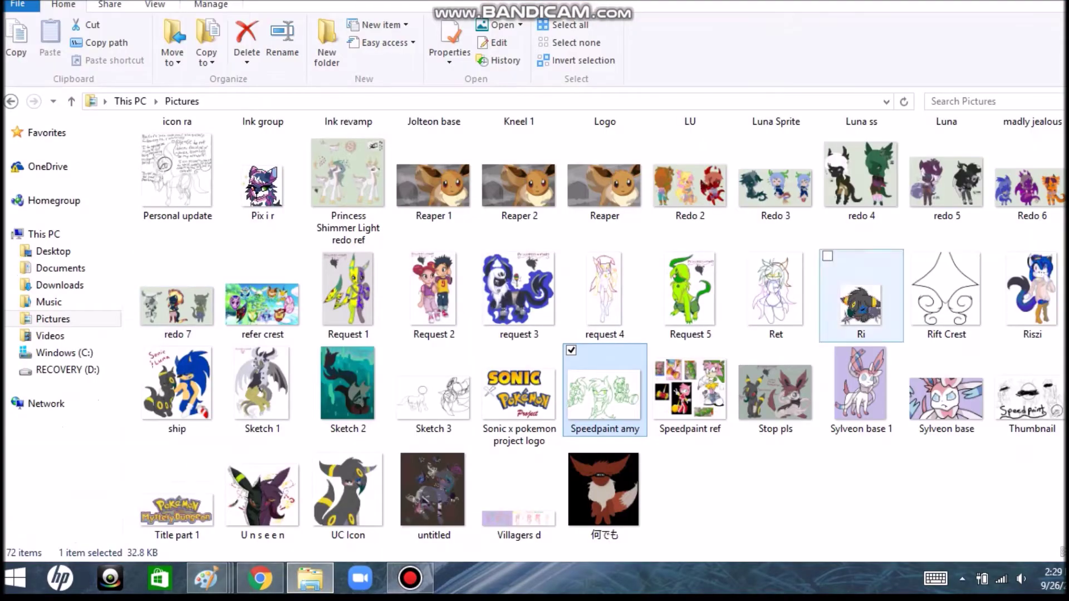
{"action": "scroll", "coordinate": [177, 279], "scroll_direction": "up", "scroll_amount": 5}
{"action": "double_click", "coordinate": [178, 167]}
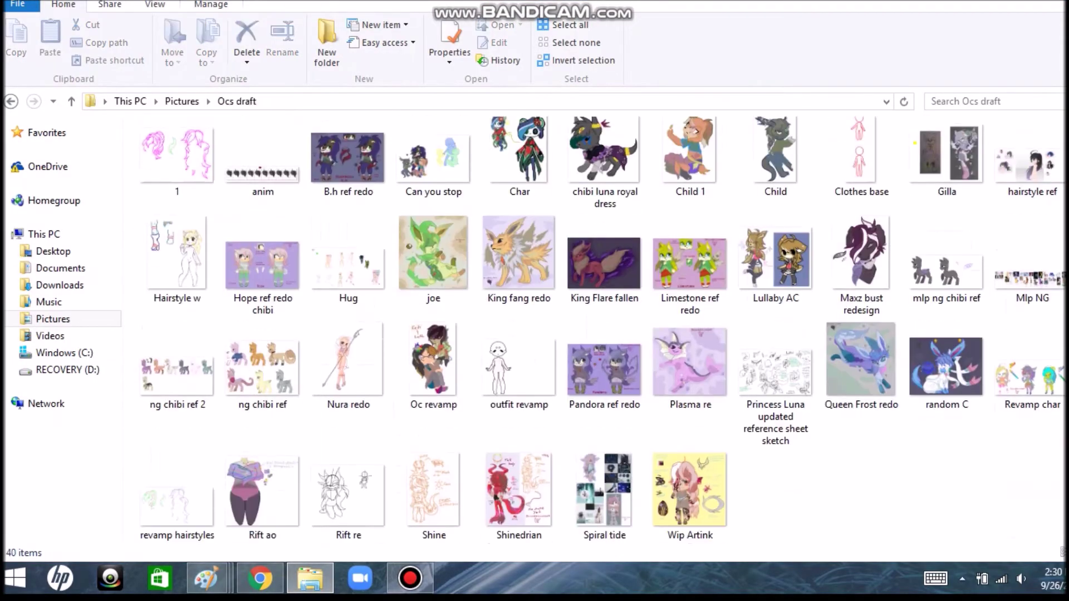
{"action": "key", "text": "alt+Left"}
{"action": "scroll", "coordinate": [602, 329], "scroll_direction": "down", "scroll_amount": 5}
{"action": "scroll", "coordinate": [601, 328], "scroll_direction": "up", "scroll_amount": 10}
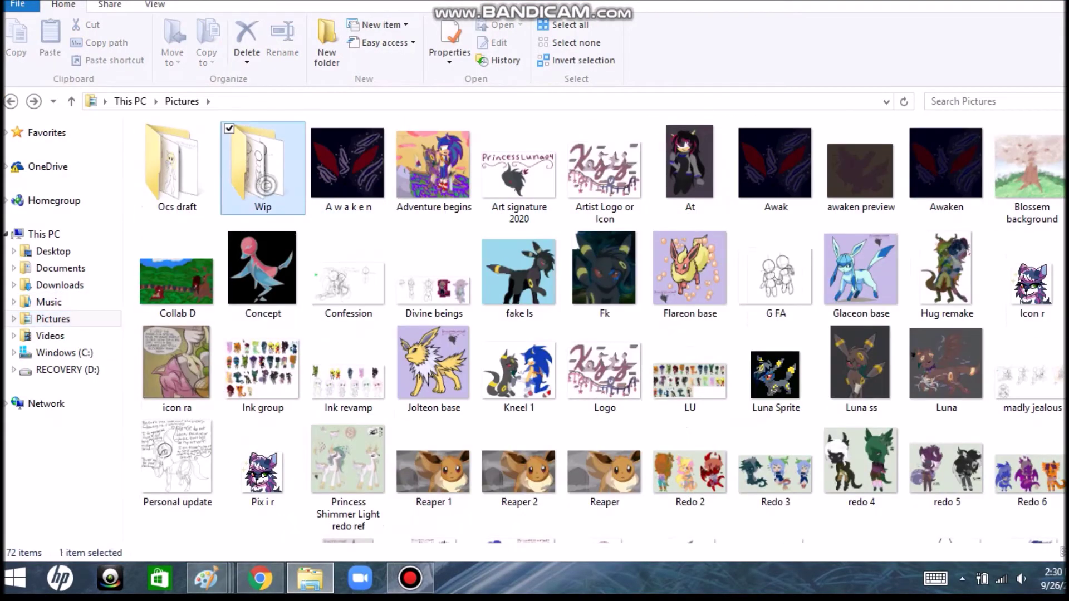
{"action": "double_click", "coordinate": [251, 167]}
{"action": "double_click", "coordinate": [346, 524]}
{"action": "left_click", "coordinate": [1014, 48]}
- Switch back to Paint and fill the star-hammer character's hair with gray, erasing the lit areas to leave shadows
{"action": "left_click", "coordinate": [206, 578]}
{"action": "left_click", "coordinate": [449, 495]}
{"action": "left_click", "coordinate": [267, 282]}
{"action": "left_click", "coordinate": [267, 282]}
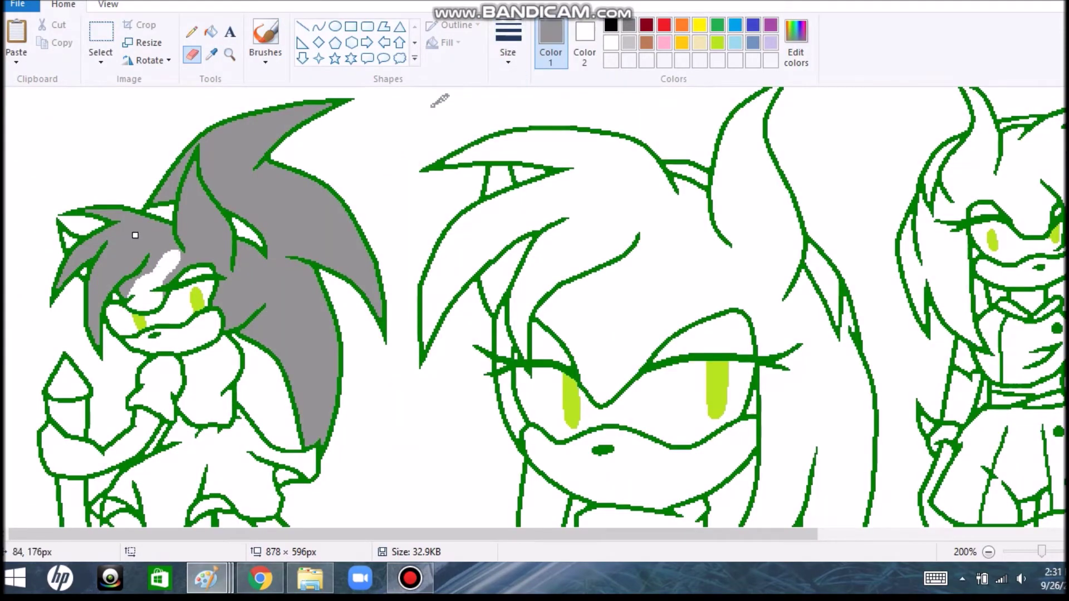
{"action": "key", "text": "ctrl+z"}
{"action": "mouse_move", "coordinate": [260, 277]}
{"action": "left_mouse_down"}
{"action": "mouse_move", "coordinate": [222, 312]}
{"action": "mouse_move", "coordinate": [323, 375]}
{"action": "mouse_move", "coordinate": [298, 262]}
{"action": "left_mouse_up"}
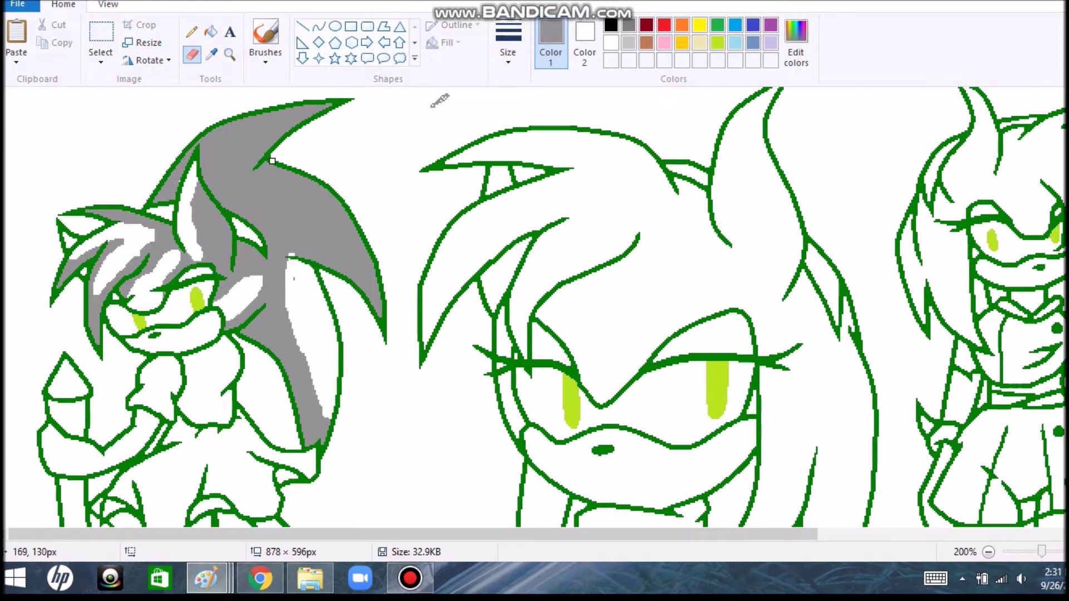
{"action": "left_click_drag", "start_coordinate": [271, 161], "coordinate": [334, 245]}
{"action": "left_click_drag", "start_coordinate": [205, 159], "coordinate": [232, 135]}
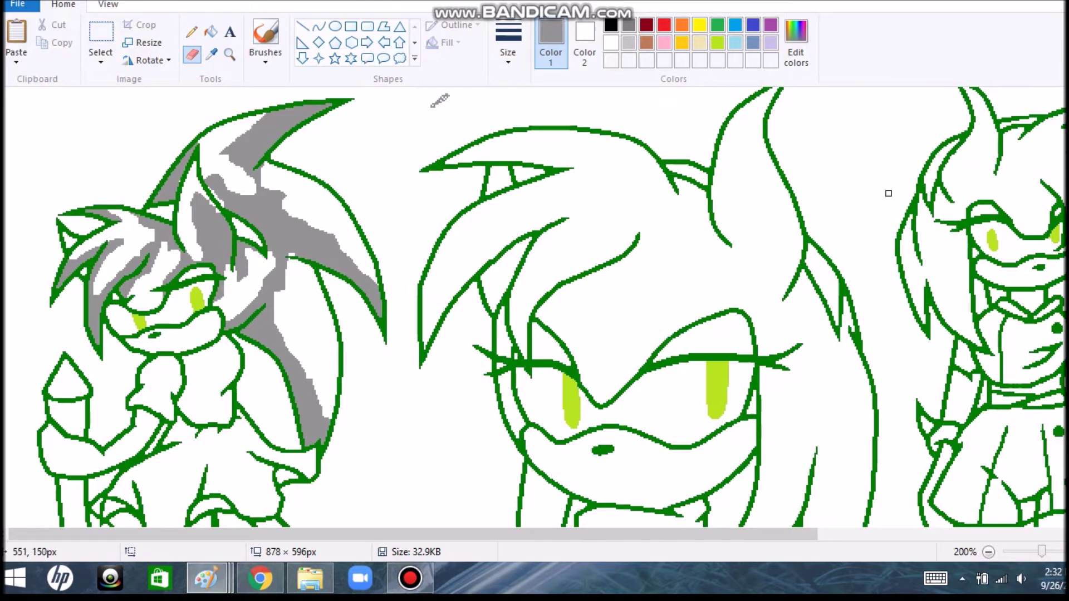
- Erase the lit areas from the gray-filled bodice of the star-hammer character
{"action": "scroll", "coordinate": [215, 167], "scroll_direction": "down", "scroll_amount": 3}
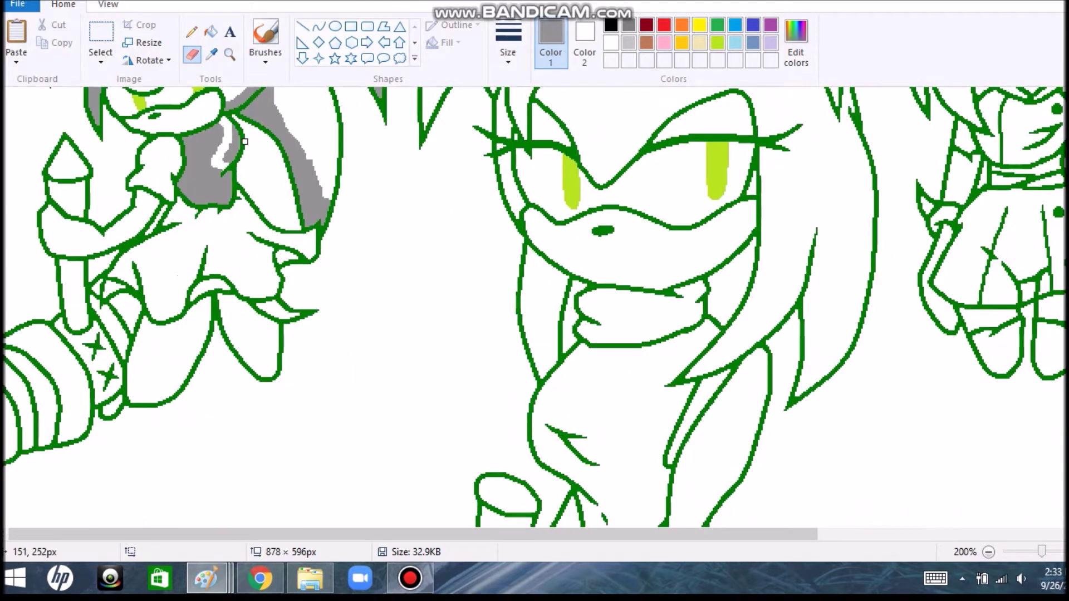
{"action": "scroll", "coordinate": [198, 213], "scroll_direction": "up", "scroll_amount": 1}
{"action": "left_click_drag", "start_coordinate": [342, 224], "coordinate": [287, 260]}
{"action": "left_click_drag", "start_coordinate": [333, 218], "coordinate": [345, 187]}
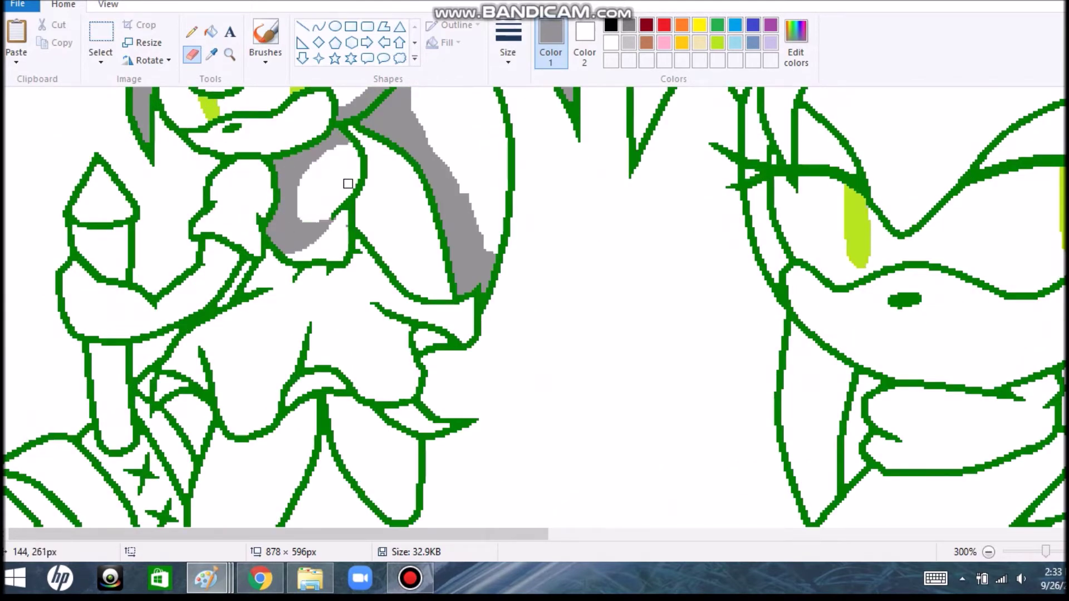
- Fill the star-hammer character's puffed sleeve with gray and erase its lit center
{"action": "left_click", "coordinate": [210, 32]}
{"action": "left_click", "coordinate": [239, 184]}
{"action": "left_click", "coordinate": [192, 54]}
{"action": "left_click_drag", "start_coordinate": [205, 221], "coordinate": [271, 249]}
{"action": "key", "text": "ctrl+z"}
{"action": "key", "text": "ctrl+z"}
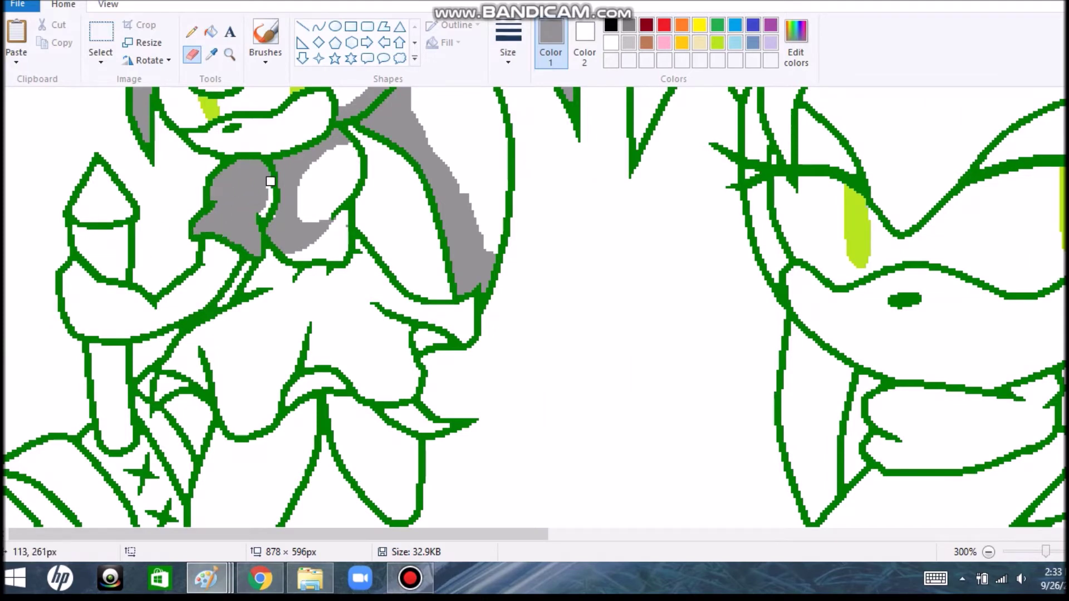
{"action": "left_click_drag", "start_coordinate": [235, 178], "coordinate": [229, 224]}
- Shade the star-hammer character's arm and skirt with gray fills, erasing the highlights between the folds
{"action": "left_click", "coordinate": [210, 32]}
{"action": "left_click", "coordinate": [167, 284]}
{"action": "left_click", "coordinate": [192, 54]}
{"action": "mouse_move", "coordinate": [226, 282]}
{"action": "left_mouse_down"}
{"action": "mouse_move", "coordinate": [222, 323]}
{"action": "mouse_move", "coordinate": [68, 302]}
{"action": "left_mouse_up"}
{"action": "left_click", "coordinate": [210, 31]}
{"action": "left_click", "coordinate": [269, 343]}
{"action": "left_click", "coordinate": [192, 54]}
{"action": "mouse_move", "coordinate": [367, 261]}
{"action": "left_mouse_down"}
{"action": "mouse_move", "coordinate": [398, 290]}
{"action": "mouse_move", "coordinate": [381, 345]}
{"action": "mouse_move", "coordinate": [335, 302]}
{"action": "mouse_move", "coordinate": [343, 321]}
{"action": "mouse_move", "coordinate": [214, 331]}
{"action": "mouse_move", "coordinate": [267, 331]}
{"action": "mouse_move", "coordinate": [273, 290]}
{"action": "left_mouse_up"}
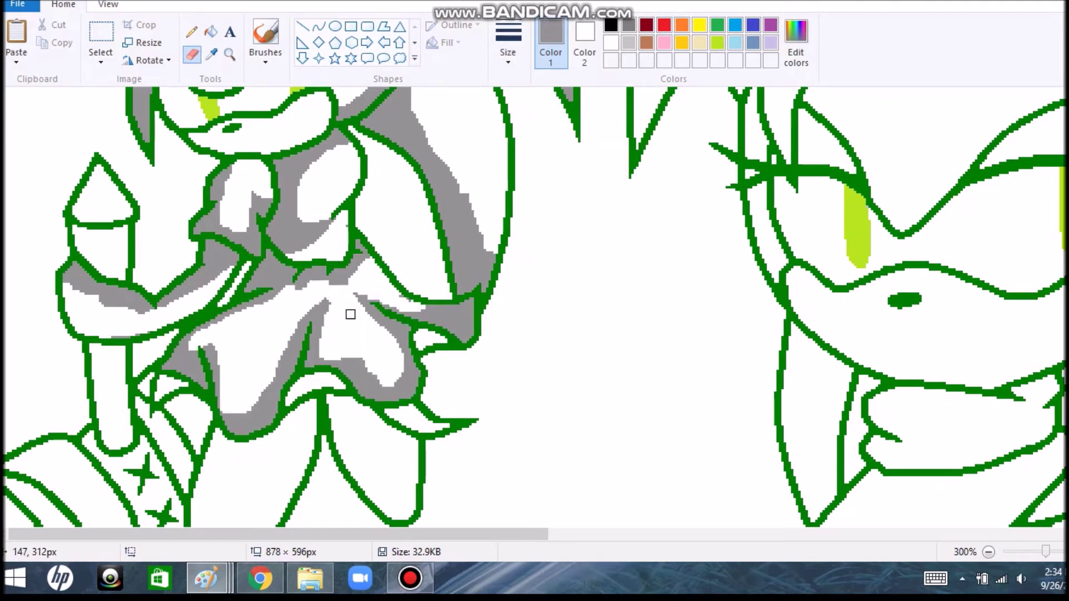
- Fill both boots of the star-hammer character with gray and erase their lit areas
{"action": "left_click", "coordinate": [210, 31]}
{"action": "left_click", "coordinate": [251, 462]}
{"action": "scroll", "coordinate": [356, 306], "scroll_direction": "down", "scroll_amount": 3}
{"action": "left_click", "coordinate": [192, 54]}
{"action": "mouse_move", "coordinate": [311, 312]}
{"action": "left_mouse_down"}
{"action": "mouse_move", "coordinate": [291, 334]}
{"action": "mouse_move", "coordinate": [269, 319]}
{"action": "left_mouse_up"}
{"action": "left_click", "coordinate": [210, 32]}
{"action": "left_click", "coordinate": [373, 312]}
{"action": "left_click", "coordinate": [192, 54]}
{"action": "left_click_drag", "start_coordinate": [341, 287], "coordinate": [398, 374]}
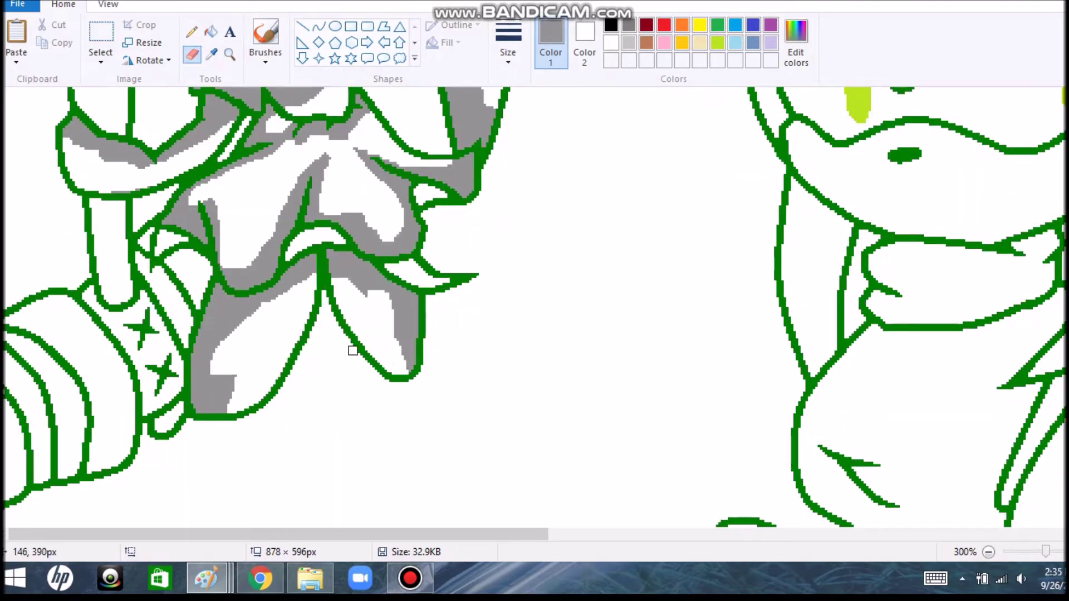
- Shade the small pieces beneath the star-hammer character's skirt hem with gray, erasing the lit end of the pointed flap
{"action": "left_click", "coordinate": [210, 32]}
{"action": "left_click", "coordinate": [418, 267]}
{"action": "left_click", "coordinate": [191, 54]}
{"action": "left_click", "coordinate": [210, 32]}
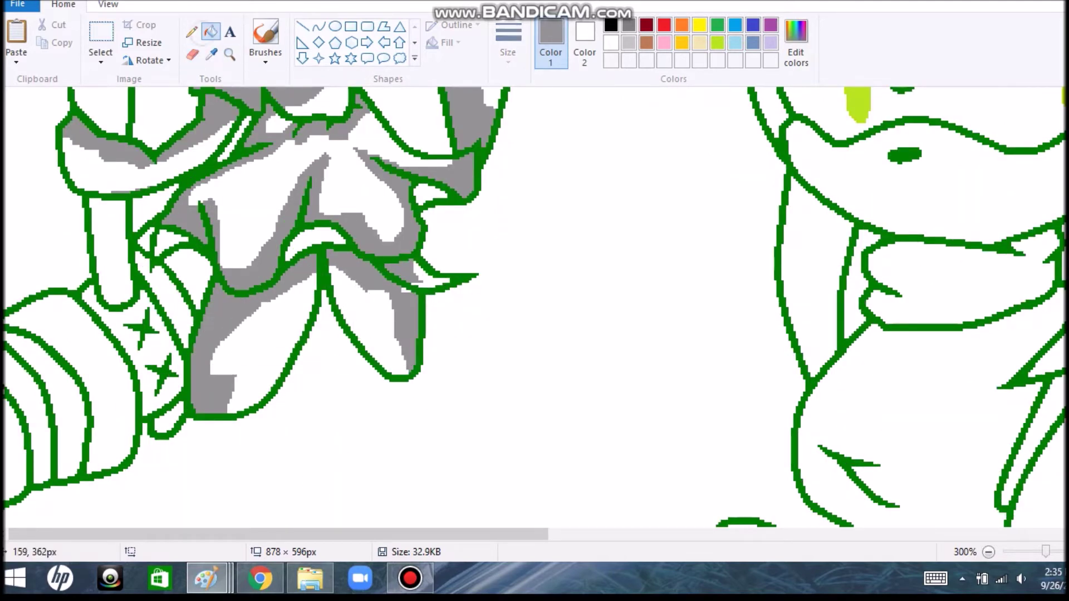
{"action": "left_click", "coordinate": [329, 245]}
{"action": "left_click", "coordinate": [169, 242]}
{"action": "left_click", "coordinate": [191, 54]}
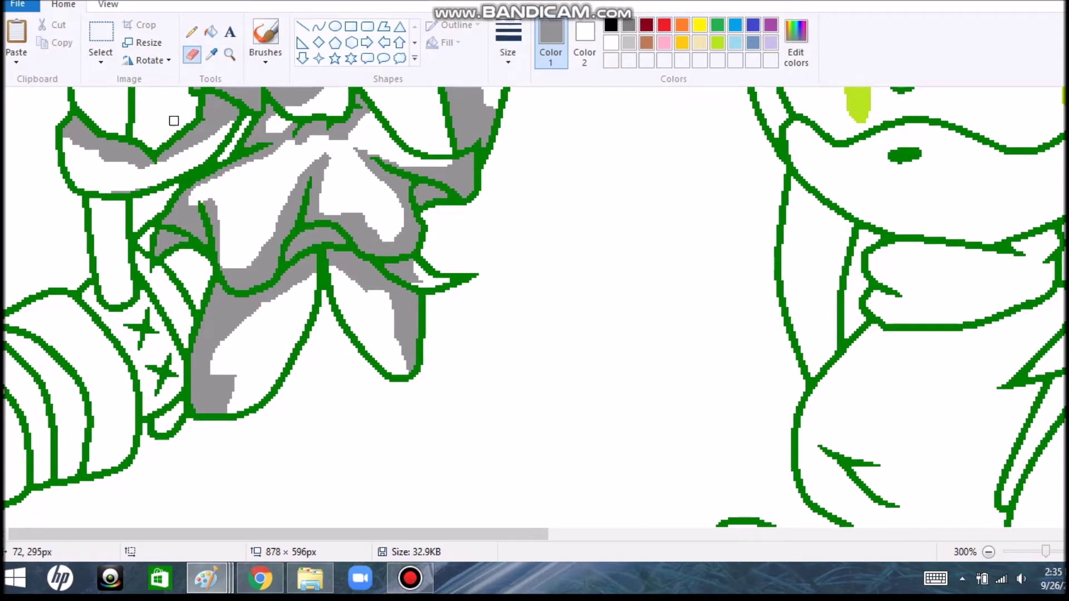
- Shade the hammer handle's pointed tip with a gray fill and erase the lit area around the hammer's star marks
{"action": "scroll", "coordinate": [125, 235], "scroll_direction": "up", "scroll_amount": 3}
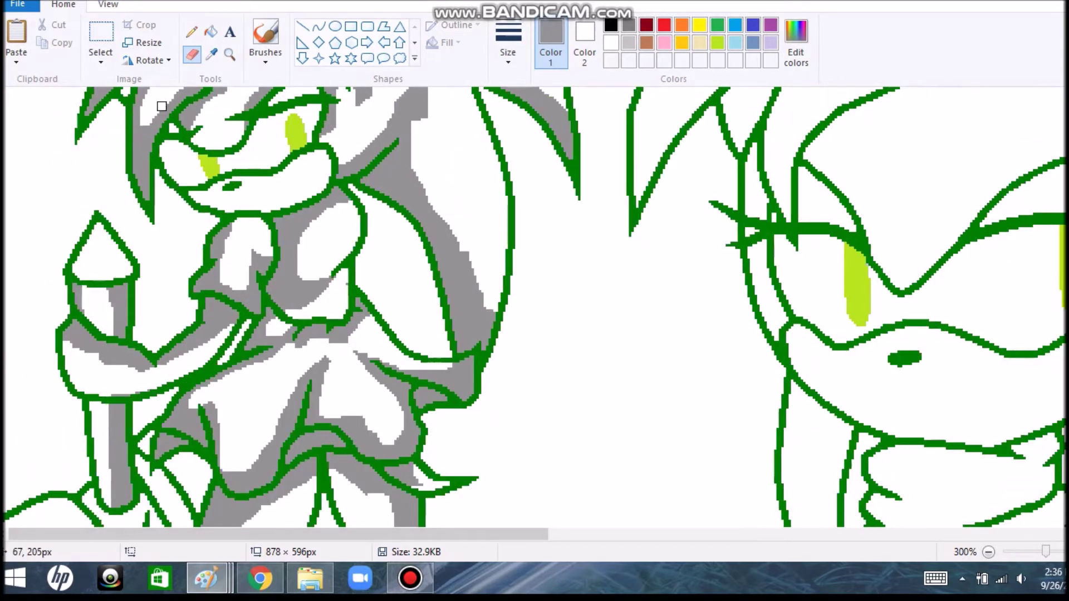
{"action": "left_click", "coordinate": [211, 32]}
{"action": "left_click", "coordinate": [106, 256]}
{"action": "left_click", "coordinate": [191, 54]}
{"action": "left_click_drag", "start_coordinate": [92, 225], "coordinate": [74, 247]}
{"action": "scroll", "coordinate": [858, 379], "scroll_direction": "down", "scroll_amount": 3}
{"action": "left_click_drag", "start_coordinate": [165, 379], "coordinate": [152, 314]}
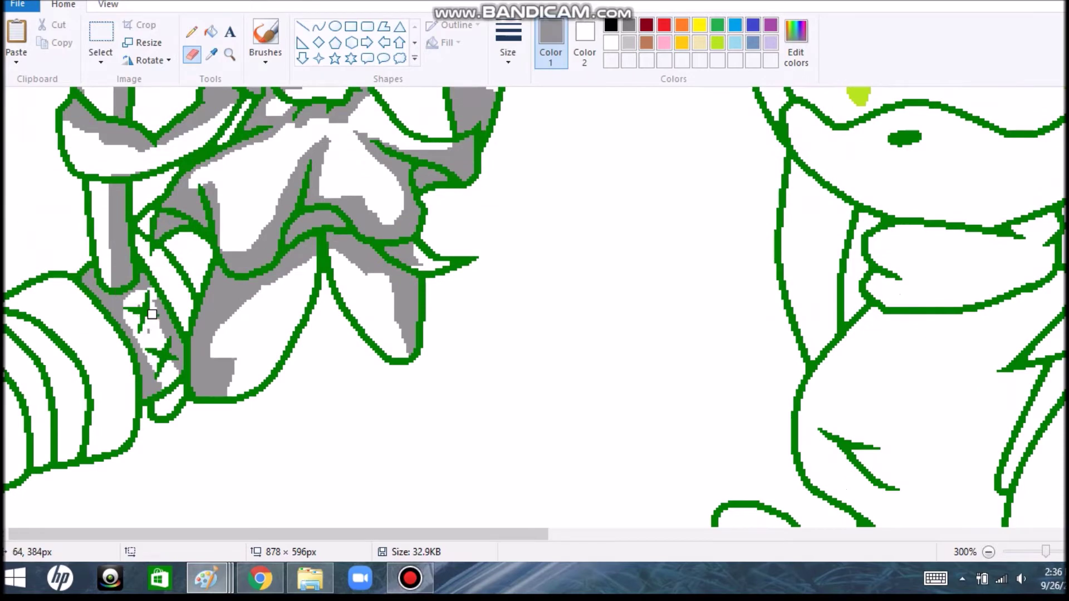
- Fill the wide band of the hammer head beside the star panel with gray and erase a curved highlight
{"action": "left_click", "coordinate": [210, 32]}
{"action": "left_click", "coordinate": [100, 336]}
{"action": "left_click", "coordinate": [192, 54]}
{"action": "mouse_move", "coordinate": [34, 287]}
{"action": "left_mouse_down"}
{"action": "mouse_move", "coordinate": [99, 323]}
{"action": "mouse_move", "coordinate": [113, 339]}
{"action": "mouse_move", "coordinate": [113, 370]}
{"action": "left_mouse_up"}
{"action": "left_click", "coordinate": [211, 31]}
{"action": "left_click", "coordinate": [95, 356]}
{"action": "left_click", "coordinate": [191, 54]}
{"action": "left_click_drag", "start_coordinate": [83, 334], "coordinate": [116, 329]}
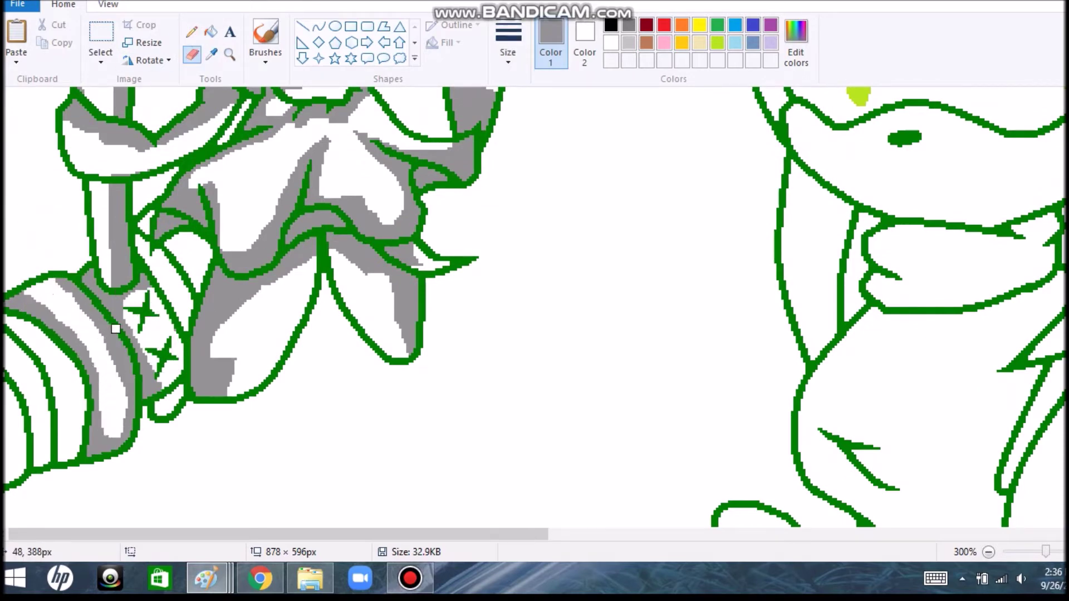
- Shade the narrow strip behind the star panel and the hammer head's second band with gray, erasing their highlights
{"action": "left_click", "coordinate": [210, 32]}
{"action": "left_click", "coordinate": [170, 278]}
{"action": "left_click", "coordinate": [191, 54]}
{"action": "left_click_drag", "start_coordinate": [132, 246], "coordinate": [172, 299]}
{"action": "left_click", "coordinate": [210, 32]}
{"action": "left_click", "coordinate": [195, 350]}
{"action": "left_click", "coordinate": [26, 340]}
{"action": "left_click", "coordinate": [191, 54]}
{"action": "left_click_drag", "start_coordinate": [37, 331], "coordinate": [72, 392]}
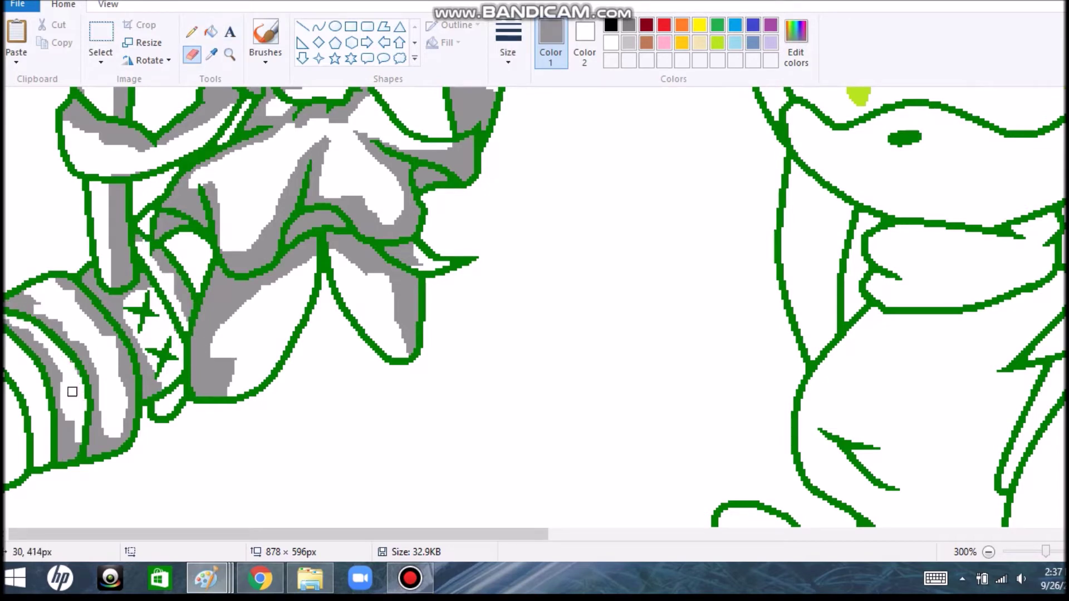
- Fill the hammer head's outer band with gray and erase along its curve for a highlight
{"action": "left_click", "coordinate": [211, 32]}
{"action": "left_click", "coordinate": [17, 390]}
{"action": "left_click", "coordinate": [192, 54]}
{"action": "left_click_drag", "start_coordinate": [14, 356], "coordinate": [33, 434]}
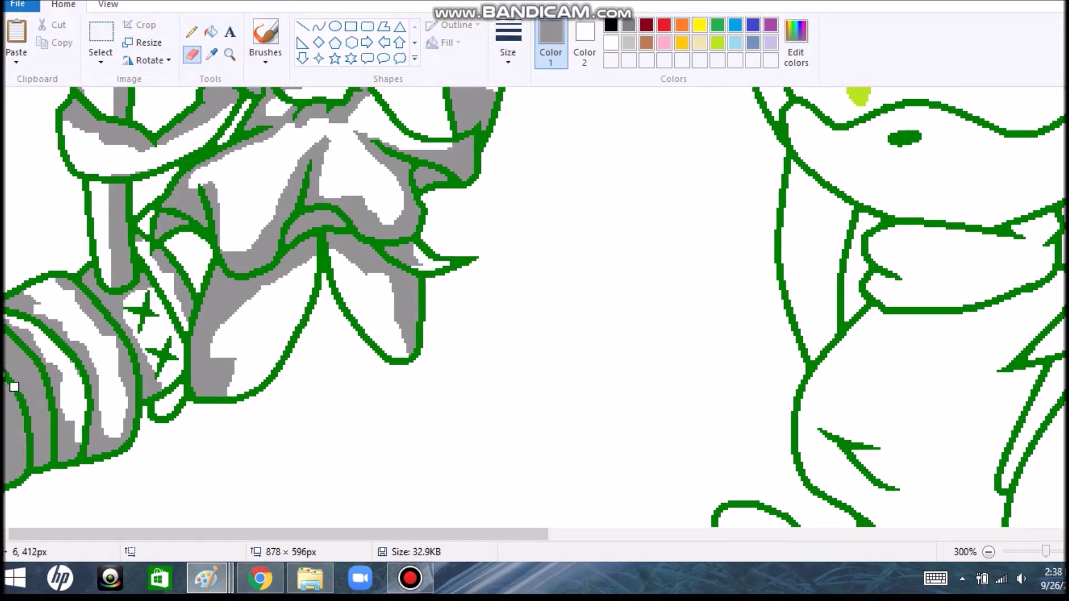
- Shade the remaining rounded piece between the hammer and skirt with gray, erasing its highlight
{"action": "left_click", "coordinate": [211, 31]}
{"action": "left_click", "coordinate": [184, 267]}
{"action": "left_click", "coordinate": [191, 54]}
{"action": "left_click_drag", "start_coordinate": [177, 234], "coordinate": [206, 256]}
{"action": "key", "text": "ctrl+z"}
{"action": "left_click", "coordinate": [144, 219]}
{"action": "scroll", "coordinate": [334, 279], "scroll_direction": "up", "scroll_amount": 3}
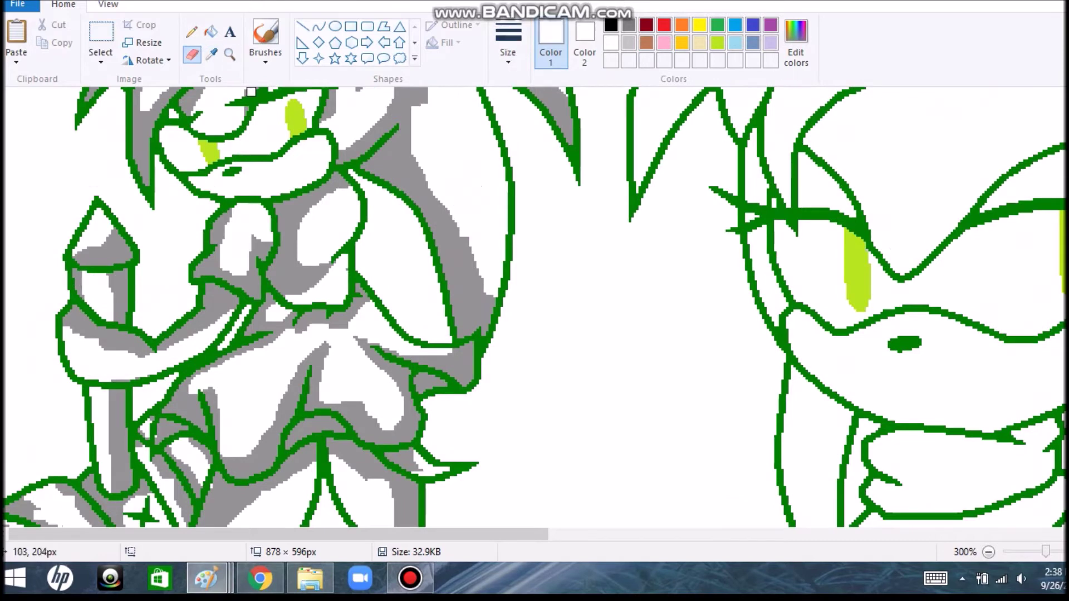
- Shade the star-hammer character's eye area and muzzle with gray, erasing parts of the fill for highlights
{"action": "left_click", "coordinate": [210, 32]}
{"action": "scroll", "coordinate": [334, 278], "scroll_direction": "up", "scroll_amount": 2}
{"action": "left_click", "coordinate": [192, 54]}
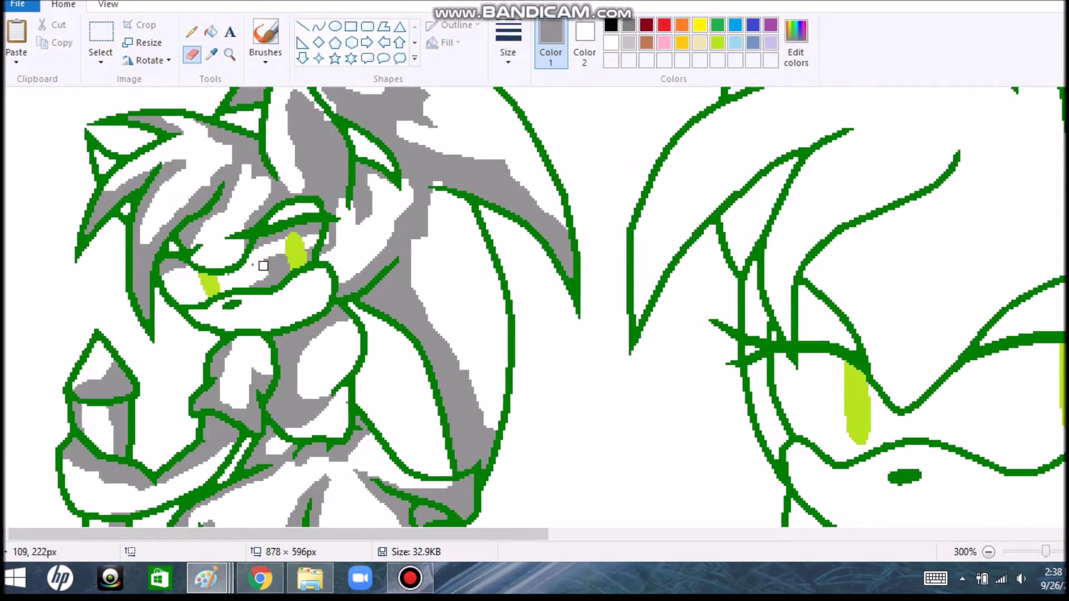
{"action": "left_click", "coordinate": [211, 32]}
{"action": "left_click", "coordinate": [262, 312]}
{"action": "left_click", "coordinate": [191, 54]}
{"action": "left_click_drag", "start_coordinate": [212, 303], "coordinate": [293, 315]}
{"action": "key", "text": "ctrl+z"}
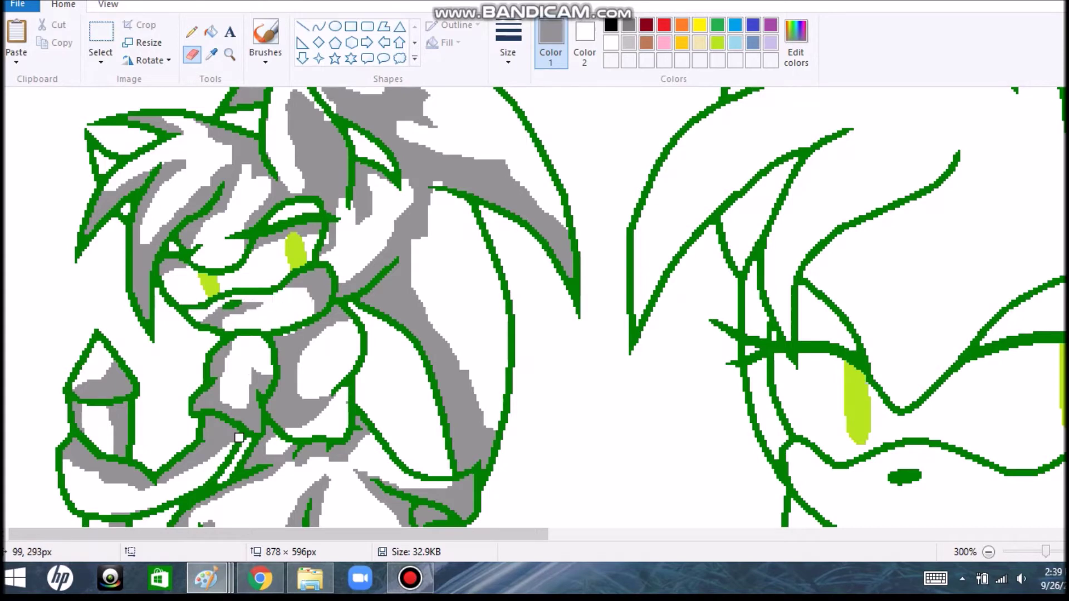
- Shade the star-hammer character's ear and remaining small unshaded pieces with gray, erasing their highlights
{"action": "left_click", "coordinate": [210, 32]}
{"action": "left_click", "coordinate": [104, 163]}
{"action": "left_click", "coordinate": [192, 54]}
{"action": "left_click", "coordinate": [210, 32]}
{"action": "scroll", "coordinate": [219, 130], "scroll_direction": "down", "scroll_amount": 2}
{"action": "scroll", "coordinate": [290, 263], "scroll_direction": "up", "scroll_amount": 1}
{"action": "left_click", "coordinate": [291, 262]}
{"action": "left_click", "coordinate": [192, 54]}
- Shade the middle character's bangs, ear and long side quills with gray, erasing large highlights along the strands
{"action": "key", "text": "ctrl+plus"}
{"action": "mouse_move", "coordinate": [311, 250]}
{"action": "left_mouse_down"}
{"action": "mouse_move", "coordinate": [325, 225]}
{"action": "mouse_move", "coordinate": [299, 192]}
{"action": "left_mouse_up"}
{"action": "mouse_move", "coordinate": [601, 295]}
{"action": "left_mouse_down"}
{"action": "mouse_move", "coordinate": [518, 362]}
{"action": "mouse_move", "coordinate": [563, 205]}
{"action": "mouse_move", "coordinate": [620, 267]}
{"action": "mouse_move", "coordinate": [748, 218]}
{"action": "mouse_move", "coordinate": [718, 389]}
{"action": "left_mouse_up"}
{"action": "scroll", "coordinate": [718, 390], "scroll_direction": "down", "scroll_amount": 3}
{"action": "mouse_move", "coordinate": [787, 386]}
{"action": "left_mouse_down"}
{"action": "mouse_move", "coordinate": [778, 396]}
{"action": "mouse_move", "coordinate": [829, 271]}
{"action": "left_mouse_up"}
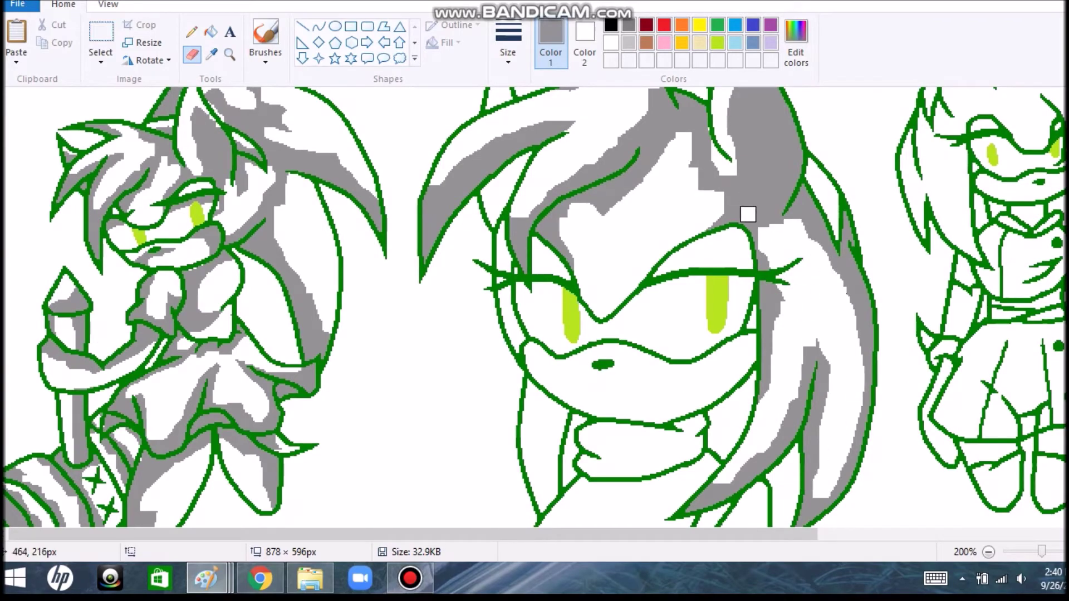
{"action": "scroll", "coordinate": [748, 214], "scroll_direction": "up", "scroll_amount": 3}
{"action": "scroll", "coordinate": [747, 214], "scroll_direction": "down", "scroll_amount": 6}
- Switch to Chrome to look through the YouTube watch history, and return to the Paint drawing
{"action": "key", "text": "alt+Tab"}
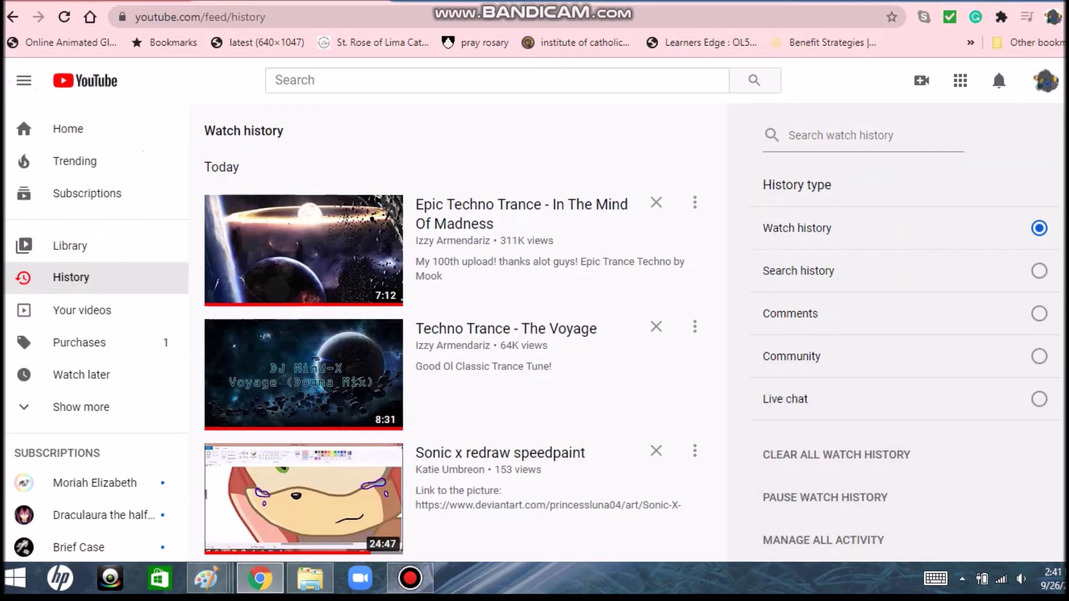
{"action": "scroll", "coordinate": [456, 334], "scroll_direction": "down", "scroll_amount": 15}
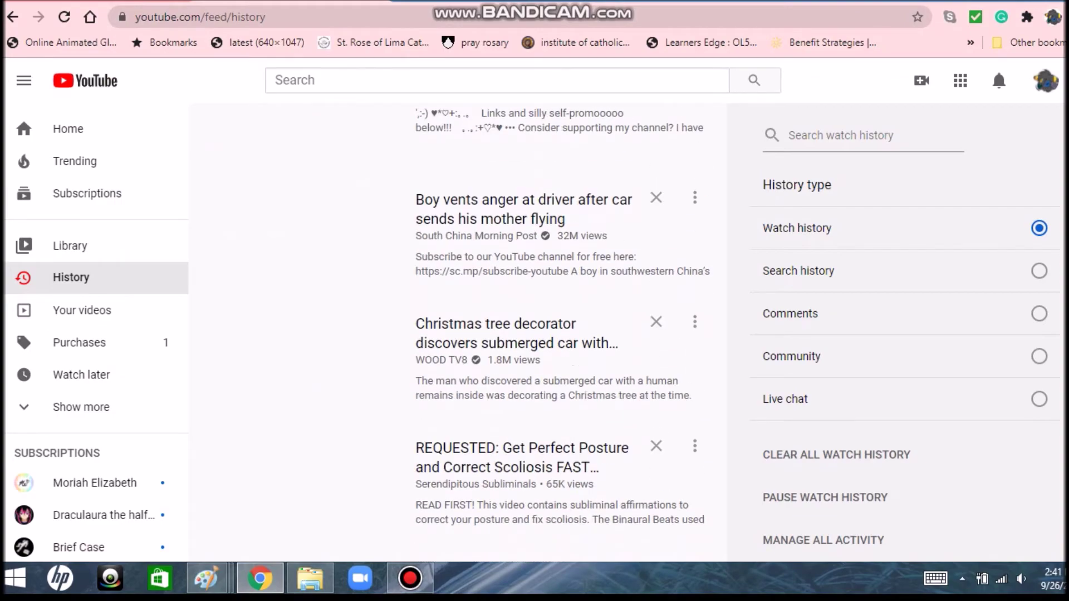
{"action": "scroll", "coordinate": [456, 334], "scroll_direction": "down", "scroll_amount": 10}
{"action": "key", "text": "alt+Tab"}
- Shade the middle character's neck scarf with gray, erasing a highlight across its folds
{"action": "scroll", "coordinate": [552, 109], "scroll_direction": "up", "scroll_amount": 4}
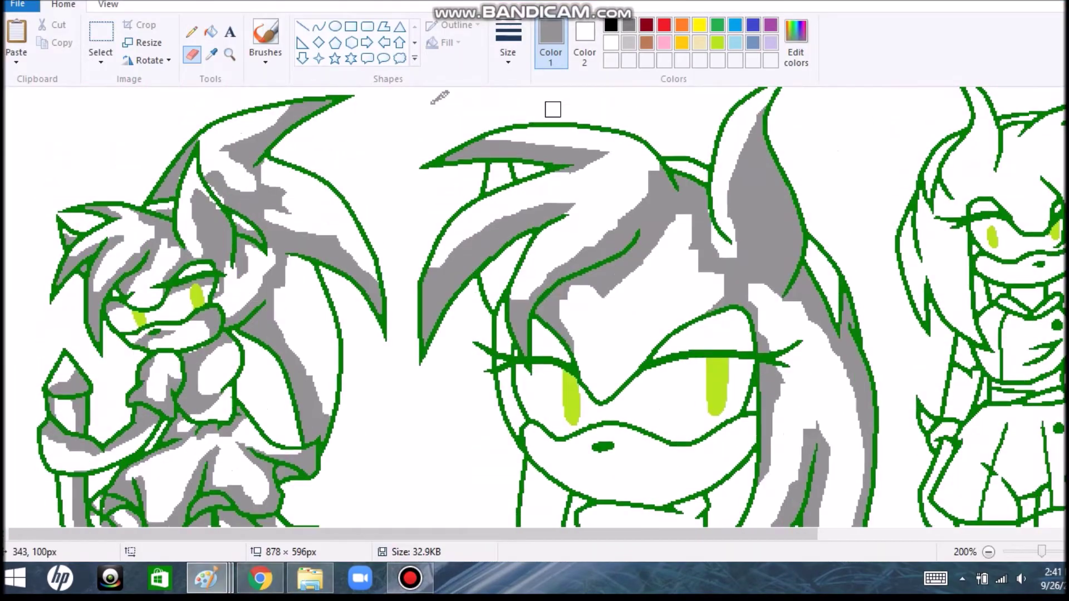
{"action": "scroll", "coordinate": [552, 109], "scroll_direction": "down", "scroll_amount": 4}
{"action": "mouse_move", "coordinate": [603, 375]}
{"action": "left_mouse_down"}
{"action": "mouse_move", "coordinate": [645, 388]}
{"action": "mouse_move", "coordinate": [663, 400]}
{"action": "left_mouse_up"}
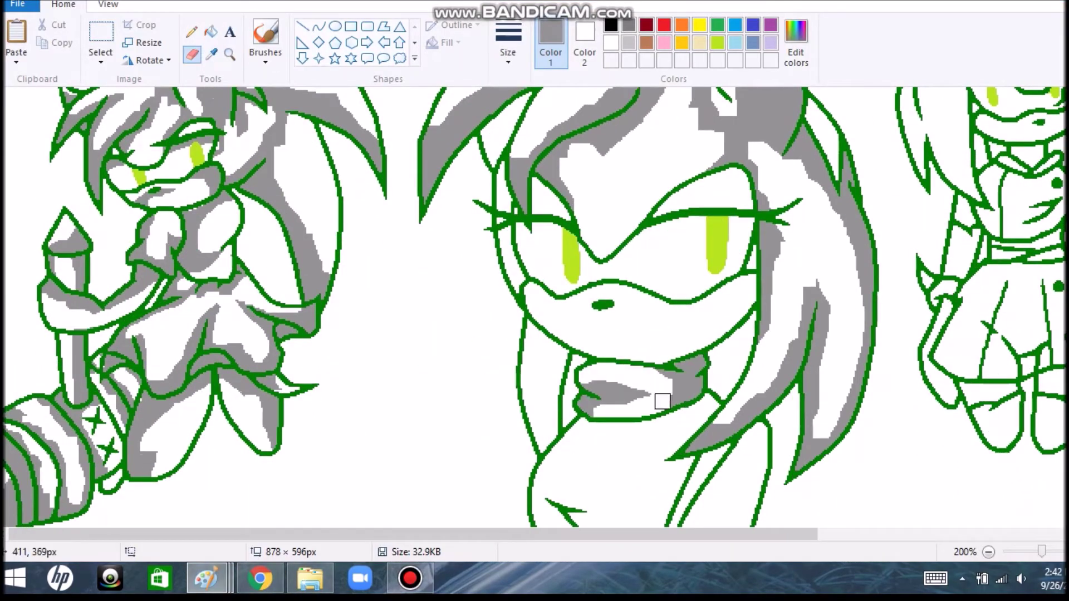
- Shade the middle character's torso and the hair behind the shoulder with gray, erasing highlights on the chest and lower edge
{"action": "scroll", "coordinate": [608, 450], "scroll_direction": "down", "scroll_amount": 4}
{"action": "key", "text": "ctrl+z"}
{"action": "key", "text": "ctrl+z"}
{"action": "mouse_move", "coordinate": [552, 312]}
{"action": "left_mouse_down"}
{"action": "mouse_move", "coordinate": [611, 327]}
{"action": "mouse_move", "coordinate": [551, 351]}
{"action": "left_mouse_up"}
{"action": "left_click_drag", "start_coordinate": [539, 420], "coordinate": [548, 351]}
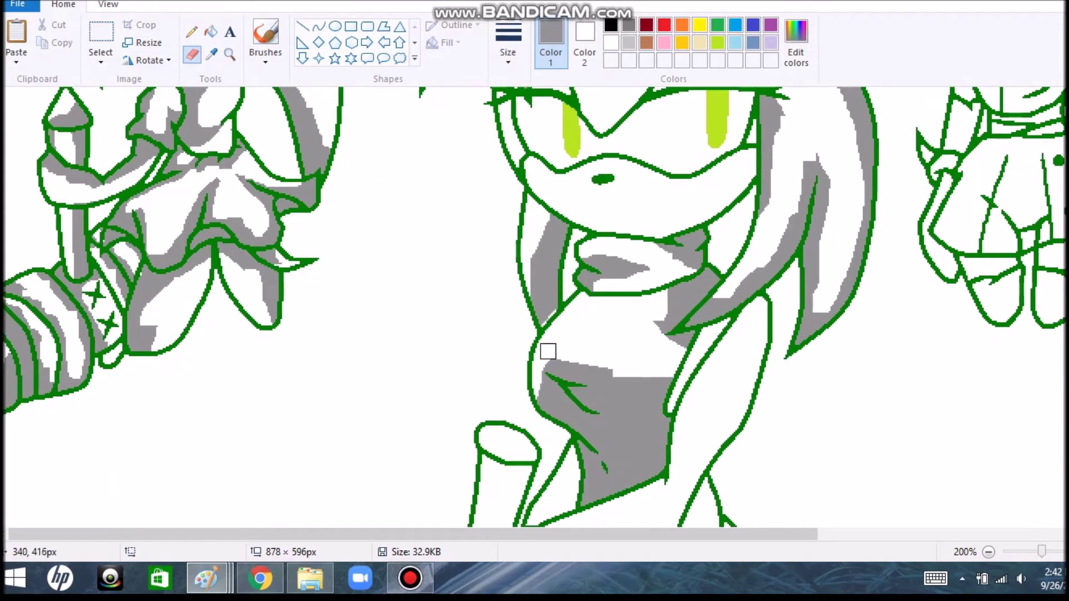
{"action": "mouse_move", "coordinate": [609, 472]}
{"action": "left_mouse_down"}
{"action": "mouse_move", "coordinate": [606, 520]}
{"action": "mouse_move", "coordinate": [656, 477]}
{"action": "left_mouse_up"}
- Shade the middle character's skirt, its pointed fold and the bent arm with gray, erasing highlights along each
{"action": "scroll", "coordinate": [656, 477], "scroll_direction": "down", "scroll_amount": 4}
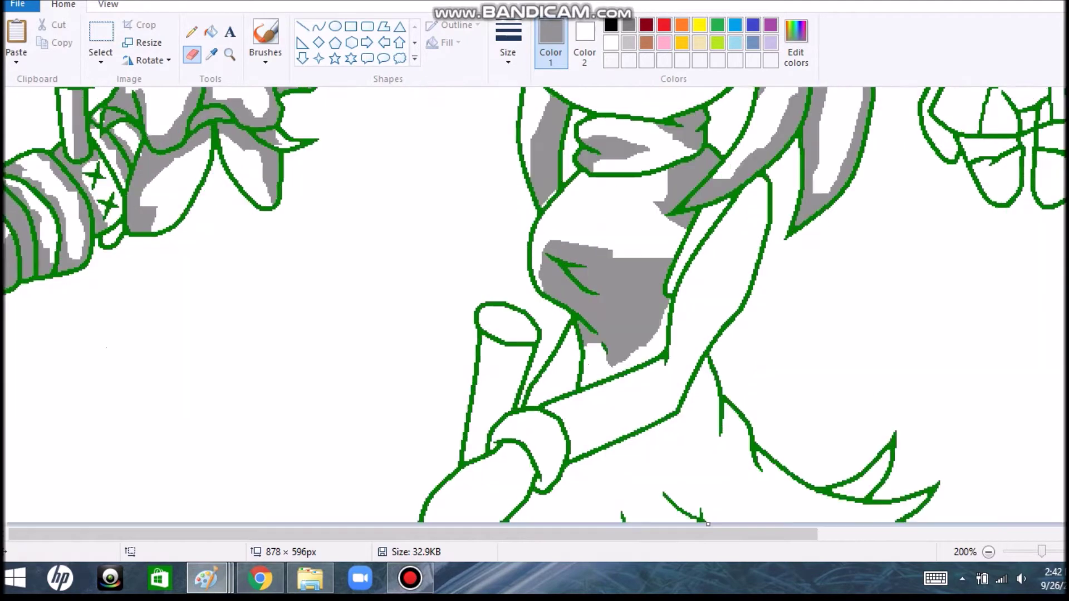
{"action": "mouse_move", "coordinate": [802, 501]}
{"action": "left_mouse_down"}
{"action": "mouse_move", "coordinate": [696, 429]}
{"action": "mouse_move", "coordinate": [644, 492]}
{"action": "mouse_move", "coordinate": [824, 518]}
{"action": "left_mouse_up"}
{"action": "left_click", "coordinate": [211, 32]}
{"action": "left_click", "coordinate": [696, 312]}
{"action": "left_click", "coordinate": [192, 54]}
{"action": "mouse_move", "coordinate": [754, 201]}
{"action": "left_mouse_down"}
{"action": "mouse_move", "coordinate": [723, 330]}
{"action": "mouse_move", "coordinate": [553, 410]}
{"action": "mouse_move", "coordinate": [613, 396]}
{"action": "mouse_move", "coordinate": [590, 423]}
{"action": "left_mouse_up"}
{"action": "key", "text": "ctrl+z"}
{"action": "left_click", "coordinate": [698, 245]}
{"action": "left_click", "coordinate": [191, 54]}
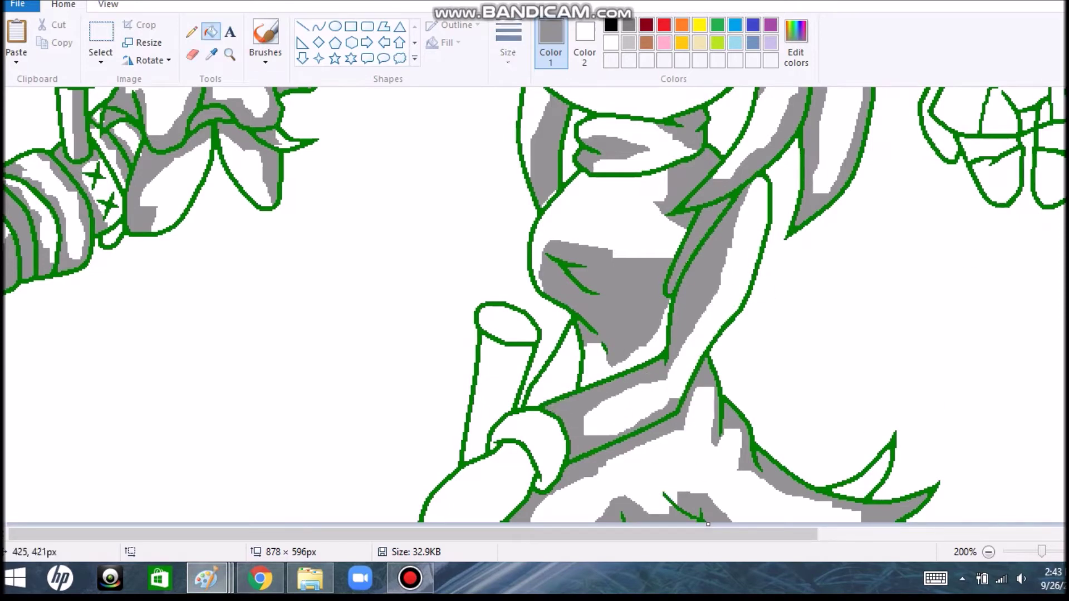
{"action": "left_click_drag", "start_coordinate": [858, 490], "coordinate": [893, 439]}
- Fill the middle character's wrist cuff and glove with gray and erase highlights on both
{"action": "left_click", "coordinate": [210, 32]}
{"action": "left_click", "coordinate": [535, 437]}
{"action": "left_click", "coordinate": [191, 54]}
{"action": "mouse_move", "coordinate": [512, 414]}
{"action": "left_mouse_down"}
{"action": "mouse_move", "coordinate": [556, 443]}
{"action": "mouse_move", "coordinate": [520, 462]}
{"action": "mouse_move", "coordinate": [559, 434]}
{"action": "left_mouse_up"}
{"action": "left_click", "coordinate": [210, 32]}
{"action": "left_click", "coordinate": [490, 501]}
{"action": "left_click", "coordinate": [192, 54]}
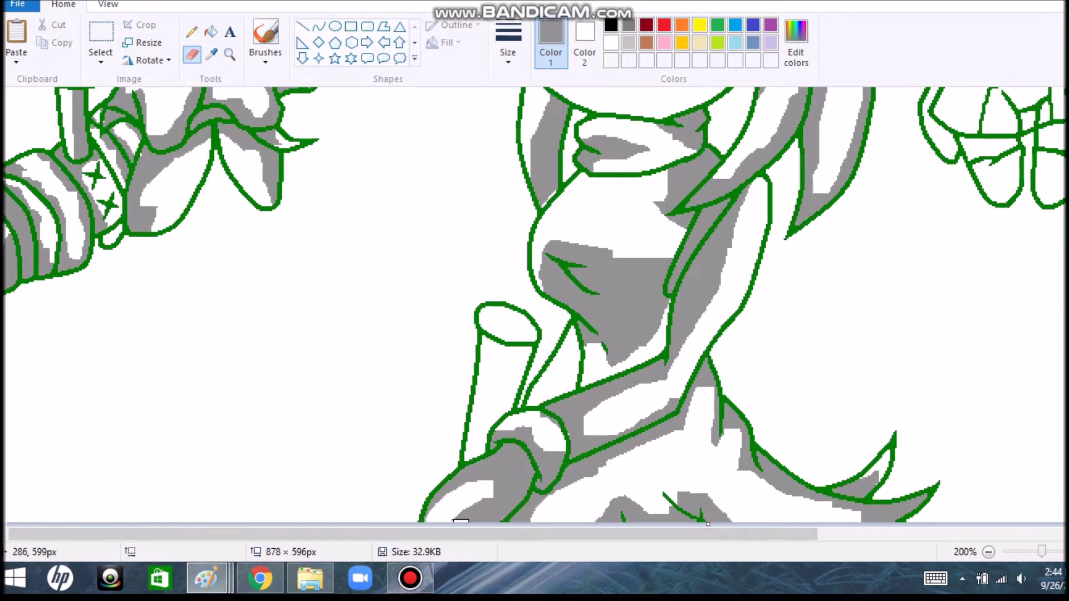
- Shade the handle above the middle character's glove and its rounded end with gray, erasing the lit side
{"action": "left_click", "coordinate": [210, 31]}
{"action": "left_click", "coordinate": [501, 389]}
{"action": "left_click", "coordinate": [192, 54]}
{"action": "left_click", "coordinate": [211, 32]}
{"action": "left_click", "coordinate": [504, 323]}
{"action": "left_click_drag", "start_coordinate": [527, 329], "coordinate": [490, 320]}
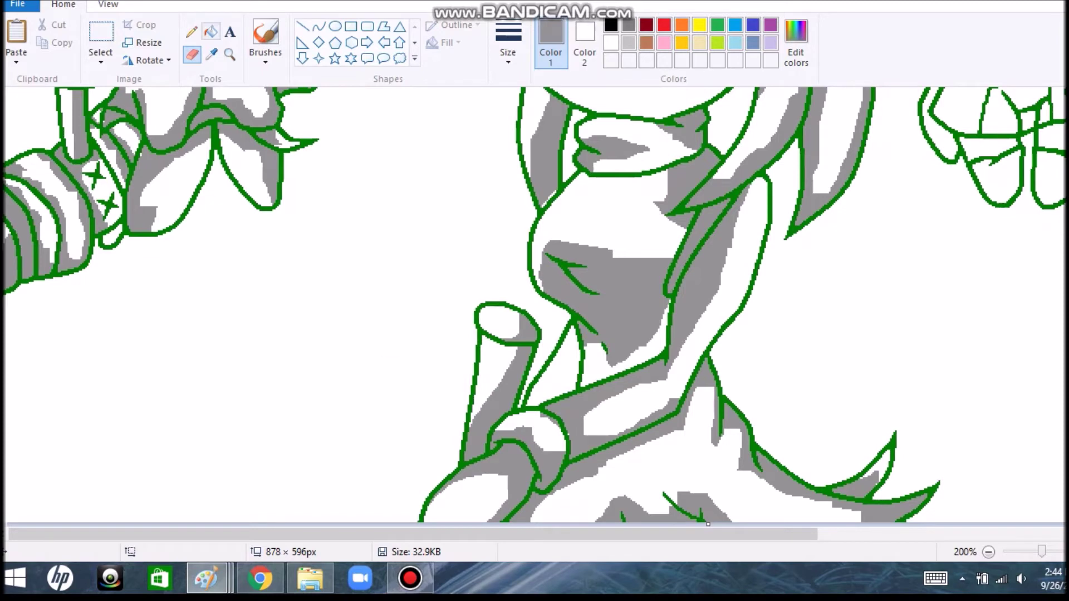
- Shade the middle character's muzzle with gray, erasing highlights around the nose and chin
{"action": "left_click", "coordinate": [210, 32]}
{"action": "scroll", "coordinate": [534, 306], "scroll_direction": "up", "scroll_amount": 5}
{"action": "left_click", "coordinate": [192, 54]}
{"action": "mouse_move", "coordinate": [646, 287]}
{"action": "left_mouse_down"}
{"action": "mouse_move", "coordinate": [535, 295]}
{"action": "mouse_move", "coordinate": [568, 313]}
{"action": "mouse_move", "coordinate": [622, 405]}
{"action": "left_mouse_up"}
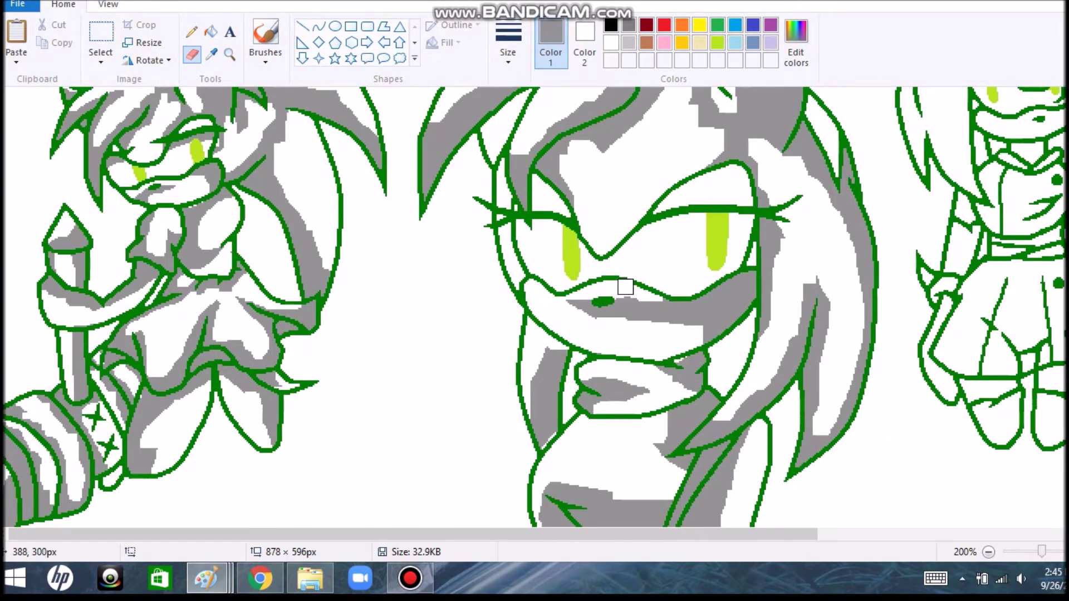
- Fill the middle character's eye area with gray and erase most of it, leaving shadows under the lashes
{"action": "left_click", "coordinate": [211, 32]}
{"action": "left_click", "coordinate": [589, 261]}
{"action": "left_click", "coordinate": [192, 54]}
{"action": "mouse_move", "coordinate": [557, 278]}
{"action": "left_mouse_down"}
{"action": "mouse_move", "coordinate": [546, 249]}
{"action": "mouse_move", "coordinate": [695, 238]}
{"action": "mouse_move", "coordinate": [617, 267]}
{"action": "left_mouse_up"}
{"action": "left_click_drag", "start_coordinate": [706, 234], "coordinate": [555, 256]}
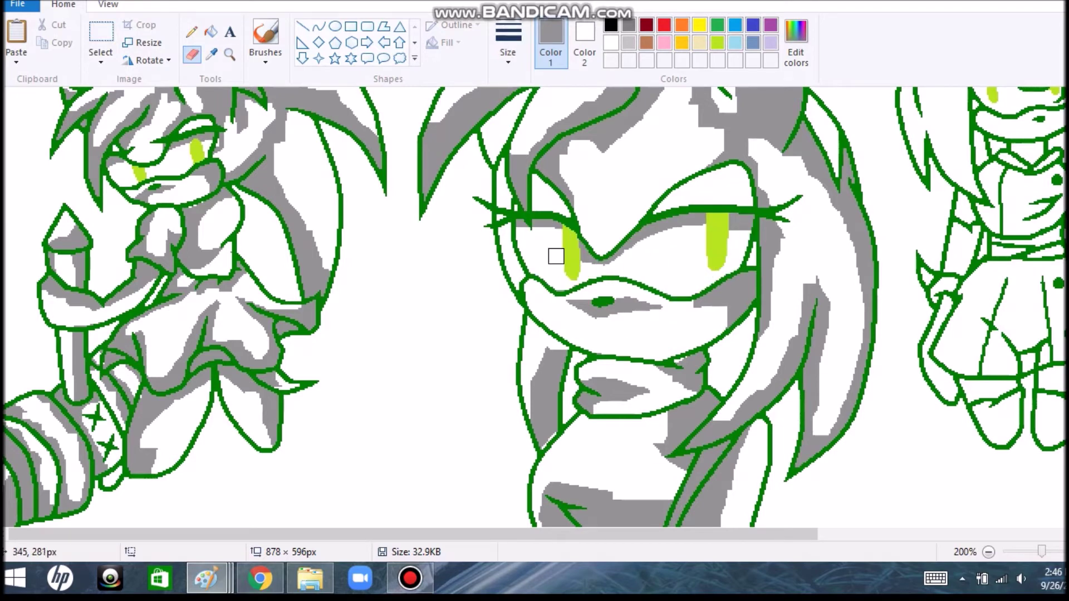
- Shade the middle character's eyelids, the side of the face and the small pieces behind the bangs with gray
{"action": "key", "text": "ctrl+z"}
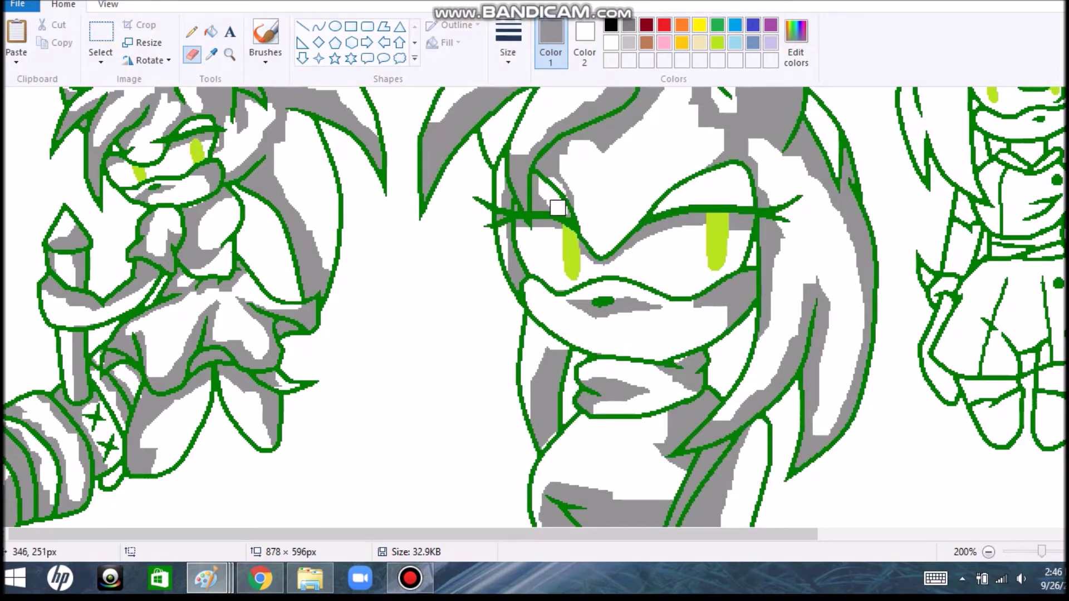
{"action": "key", "text": "ctrl+z"}
{"action": "scroll", "coordinate": [720, 177], "scroll_direction": "up", "scroll_amount": 3}
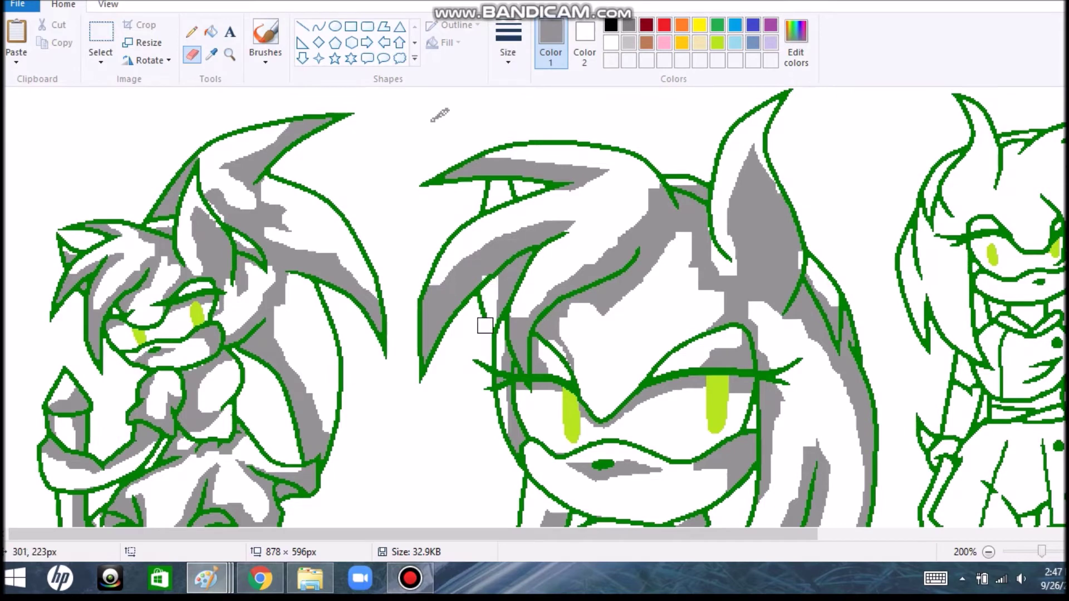
{"action": "scroll", "coordinate": [490, 189], "scroll_direction": "down", "scroll_amount": 1}
{"action": "scroll", "coordinate": [508, 173], "scroll_direction": "up", "scroll_amount": 1}
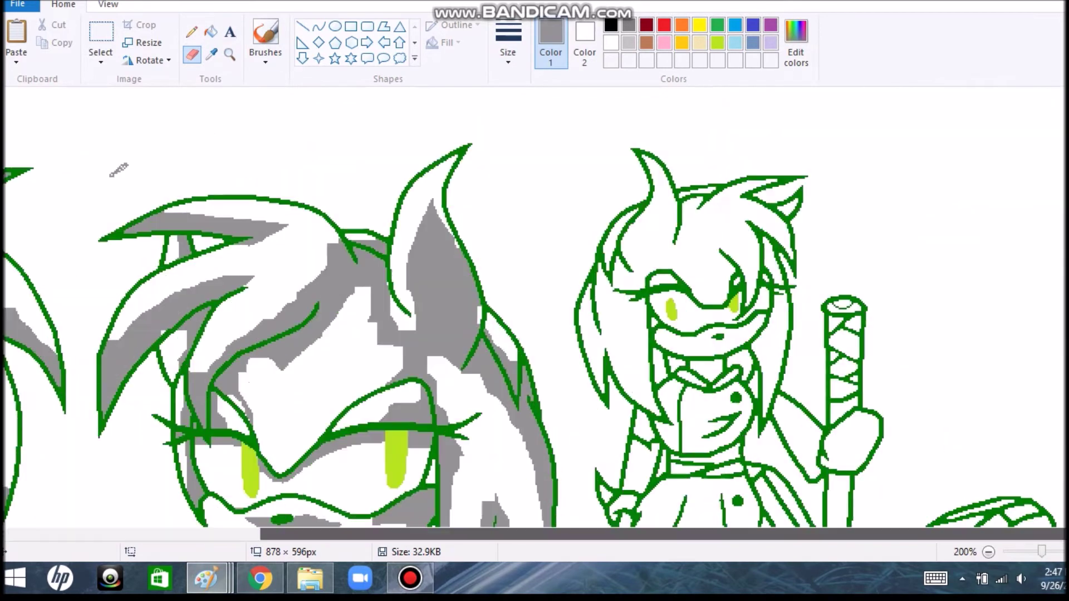
- Shade the third character's bangs, ear and long side locks with gray, erasing highlights along the strands
{"action": "mouse_move", "coordinate": [656, 261]}
{"action": "left_mouse_down"}
{"action": "mouse_move", "coordinate": [679, 261]}
{"action": "mouse_move", "coordinate": [753, 211]}
{"action": "mouse_move", "coordinate": [723, 183]}
{"action": "mouse_move", "coordinate": [700, 227]}
{"action": "left_mouse_up"}
{"action": "mouse_move", "coordinate": [658, 199]}
{"action": "left_mouse_down"}
{"action": "mouse_move", "coordinate": [601, 229]}
{"action": "mouse_move", "coordinate": [554, 311]}
{"action": "mouse_move", "coordinate": [637, 246]}
{"action": "mouse_move", "coordinate": [637, 233]}
{"action": "mouse_move", "coordinate": [636, 269]}
{"action": "mouse_move", "coordinate": [602, 319]}
{"action": "mouse_move", "coordinate": [561, 315]}
{"action": "left_mouse_up"}
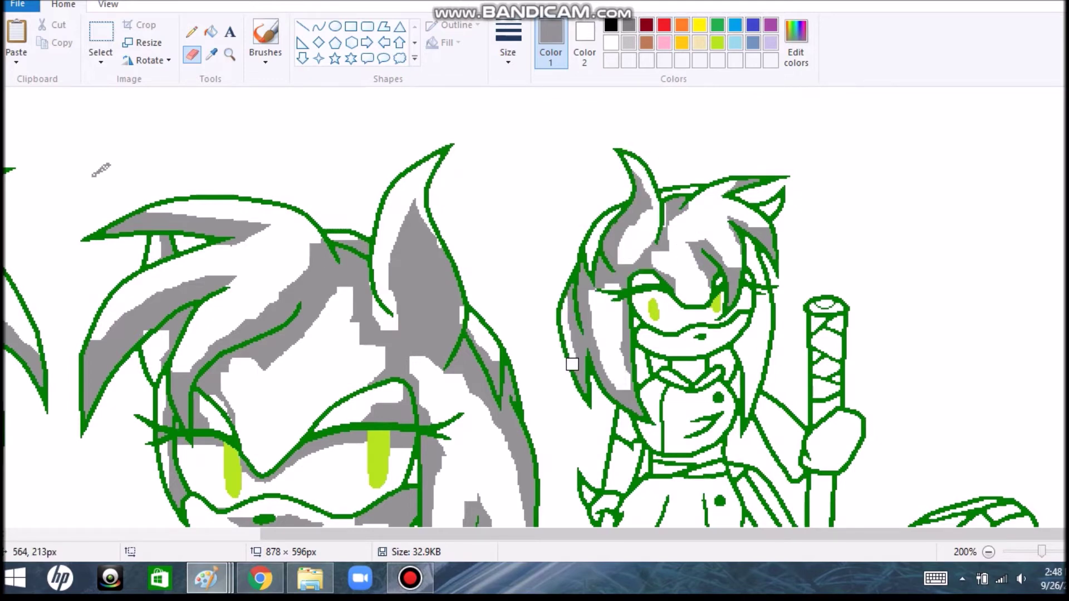
{"action": "key", "text": "ctrl+z"}
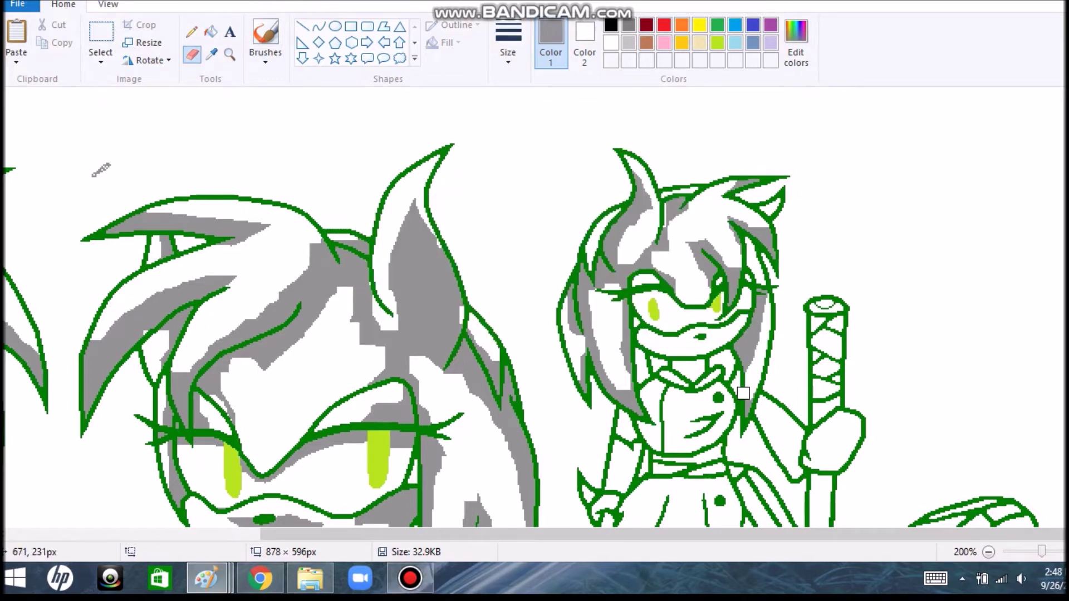
{"action": "key", "text": "ctrl+z"}
- Shade the third character's neck, buttoned bodice and waist sash with gray, erasing highlights on them
{"action": "left_click", "coordinate": [210, 31]}
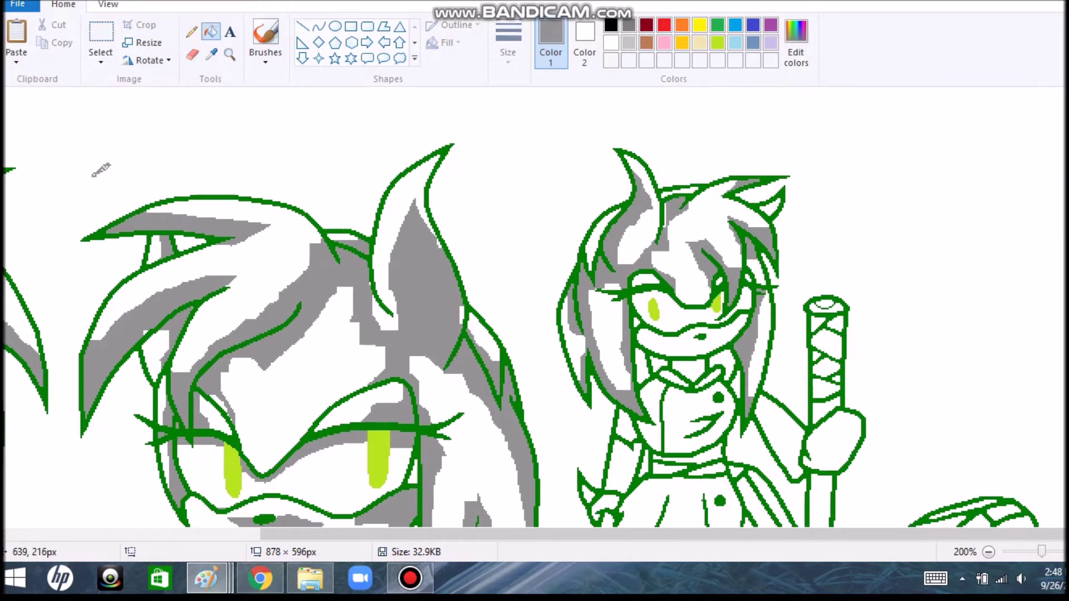
{"action": "scroll", "coordinate": [690, 370], "scroll_direction": "down", "scroll_amount": 4}
{"action": "left_click", "coordinate": [696, 190]}
{"action": "left_click", "coordinate": [651, 192]}
{"action": "left_click", "coordinate": [192, 54]}
{"action": "left_click_drag", "start_coordinate": [729, 179], "coordinate": [687, 192]}
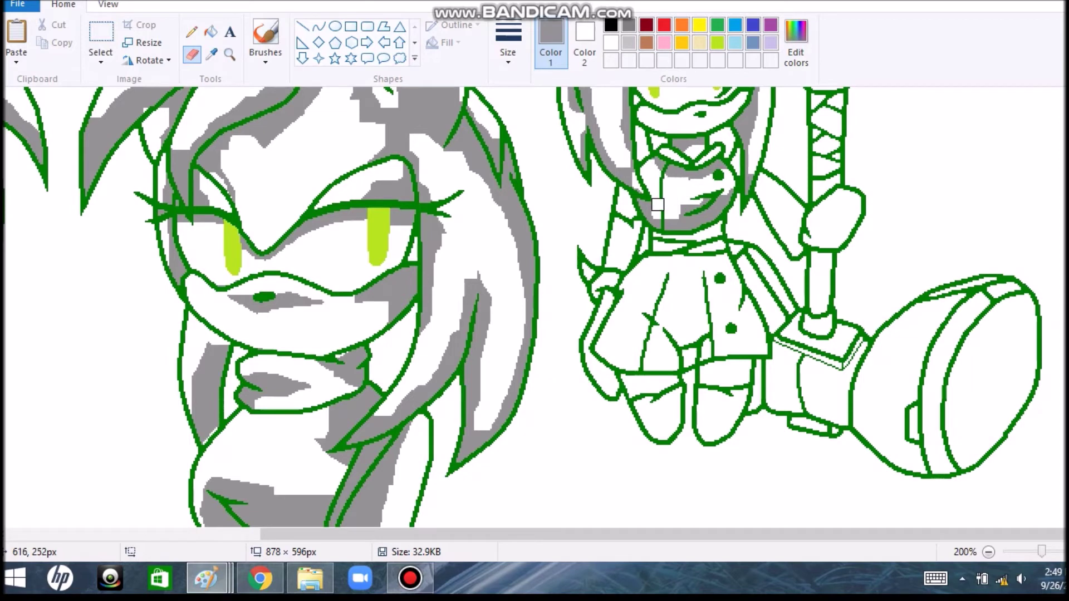
{"action": "left_click", "coordinate": [211, 31]}
{"action": "left_click", "coordinate": [679, 240]}
{"action": "left_click", "coordinate": [192, 54]}
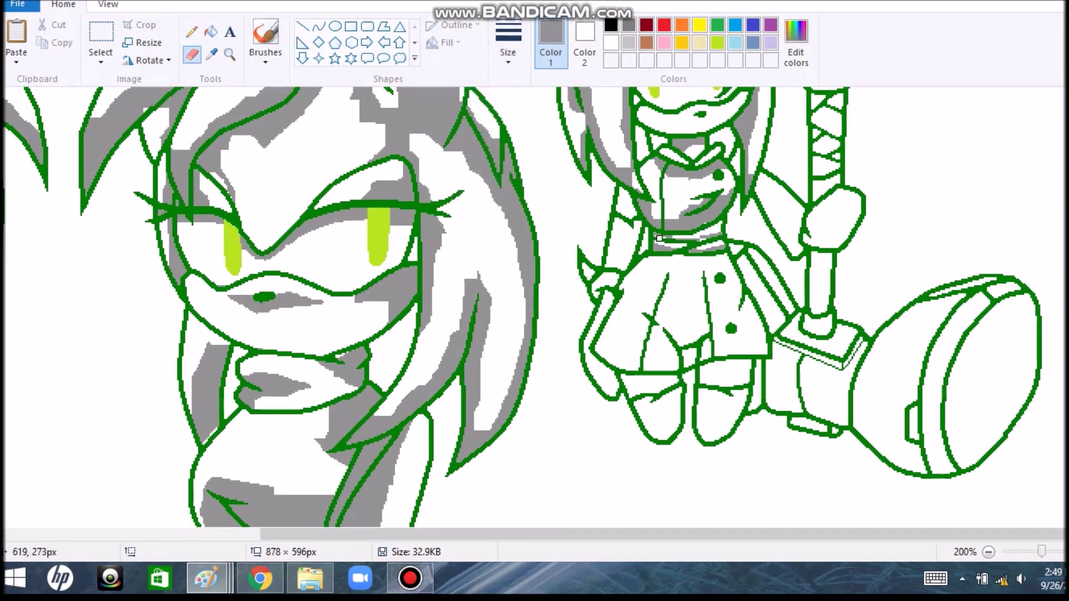
- Fill the third character's skirt with gray and erase highlights down each of its panels
{"action": "left_click", "coordinate": [210, 31]}
{"action": "left_click", "coordinate": [690, 301]}
{"action": "left_click", "coordinate": [192, 54]}
{"action": "left_click_drag", "start_coordinate": [712, 268], "coordinate": [746, 343]}
{"action": "left_click_drag", "start_coordinate": [687, 270], "coordinate": [690, 334]}
{"action": "left_click_drag", "start_coordinate": [663, 261], "coordinate": [620, 327]}
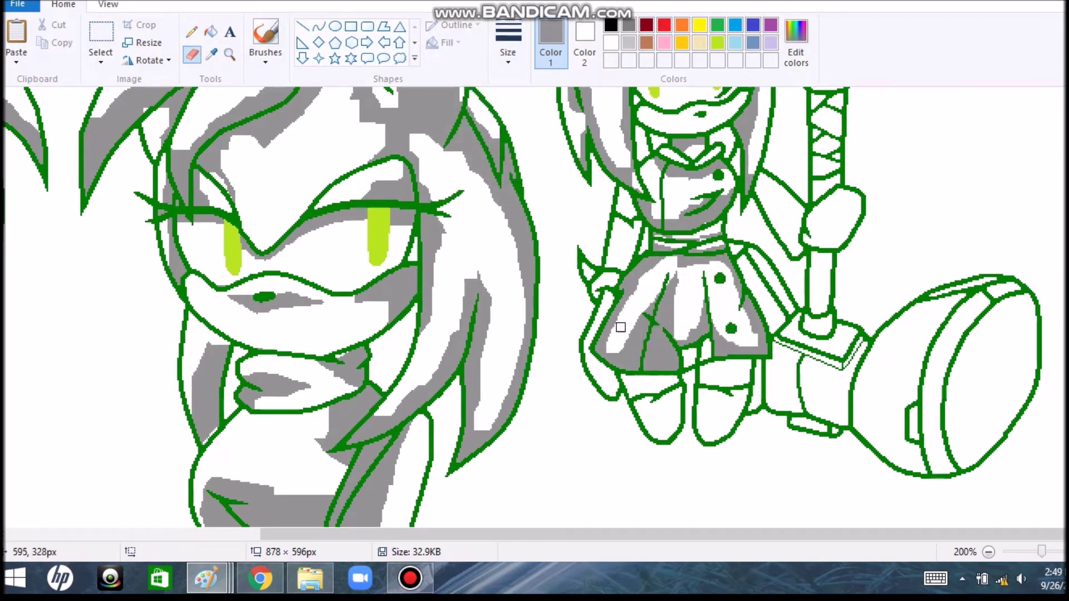
- Shade the third character's legs below the skirt hem with gray, erasing their highlights
{"action": "left_click", "coordinate": [210, 31]}
{"action": "left_click", "coordinate": [724, 373]}
{"action": "left_click", "coordinate": [192, 54]}
{"action": "mouse_move", "coordinate": [746, 370]}
{"action": "left_mouse_down"}
{"action": "mouse_move", "coordinate": [646, 390]}
{"action": "mouse_move", "coordinate": [630, 406]}
{"action": "mouse_move", "coordinate": [647, 404]}
{"action": "mouse_move", "coordinate": [635, 437]}
{"action": "left_mouse_up"}
{"action": "left_click", "coordinate": [210, 31]}
{"action": "left_click", "coordinate": [651, 386]}
{"action": "left_click", "coordinate": [192, 54]}
- Fill both of the third character's boots with gray and erase highlights on the toes
{"action": "left_click", "coordinate": [210, 31]}
{"action": "left_click", "coordinate": [657, 415]}
{"action": "left_click", "coordinate": [721, 415]}
{"action": "left_click", "coordinate": [192, 54]}
{"action": "left_click_drag", "start_coordinate": [740, 409], "coordinate": [712, 440]}
{"action": "left_click", "coordinate": [210, 32]}
- Switch to the browser to look down its page, and return to the Paint drawing
{"action": "key", "text": "alt+Tab"}
{"action": "scroll", "coordinate": [534, 301], "scroll_direction": "down", "scroll_amount": 7}
{"action": "key", "text": "alt+Tab"}
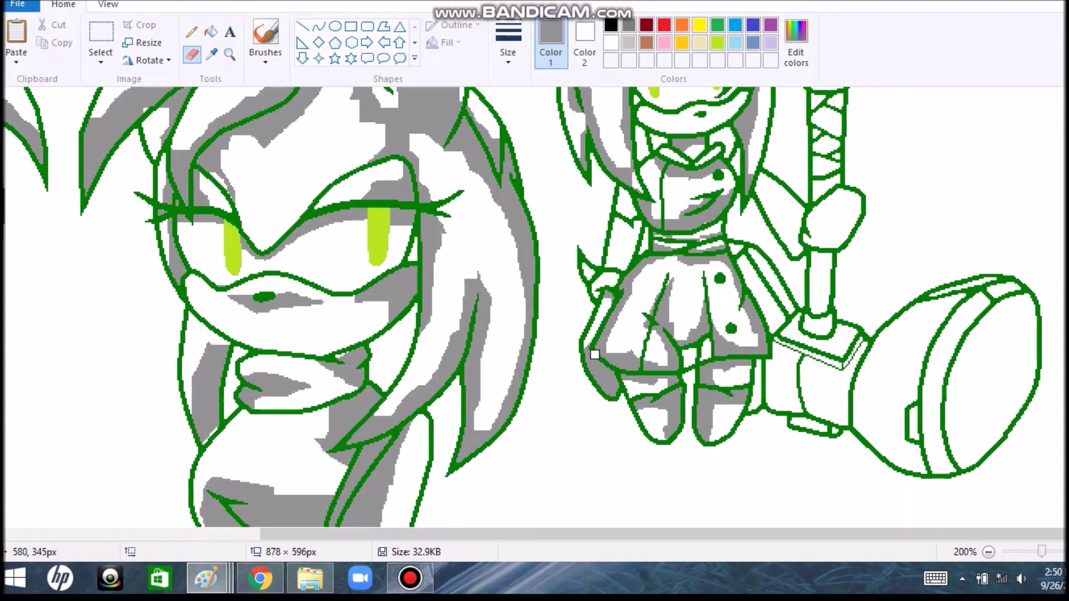
- Shade the third character's arms and gloves with gray, erasing highlights along the sleeves and hands
{"action": "left_click", "coordinate": [211, 31]}
{"action": "left_click", "coordinate": [777, 214]}
{"action": "left_click", "coordinate": [192, 54]}
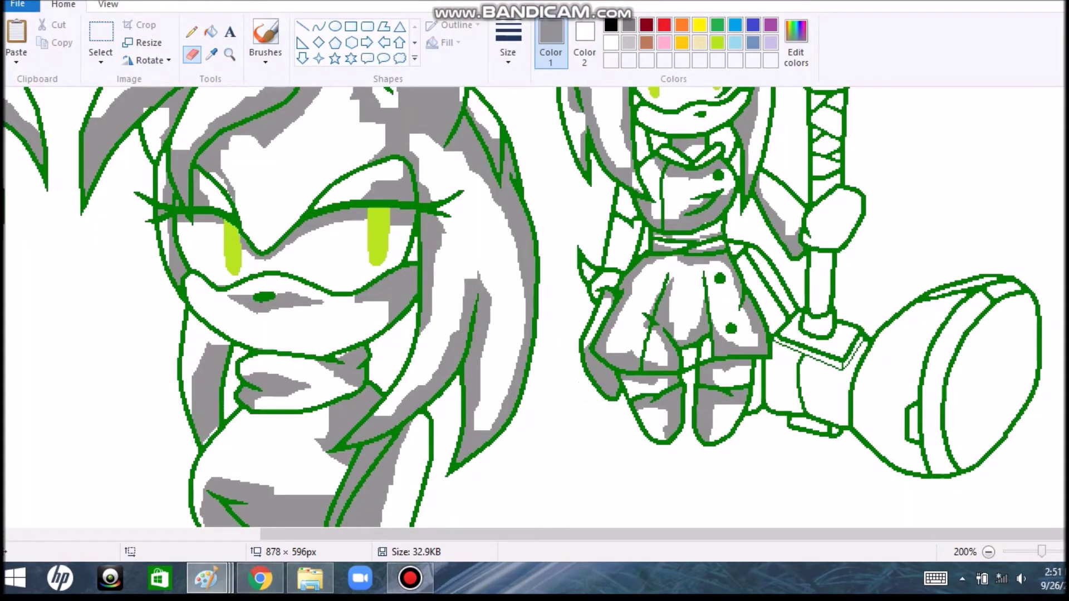
{"action": "left_click_drag", "start_coordinate": [762, 178], "coordinate": [790, 225]}
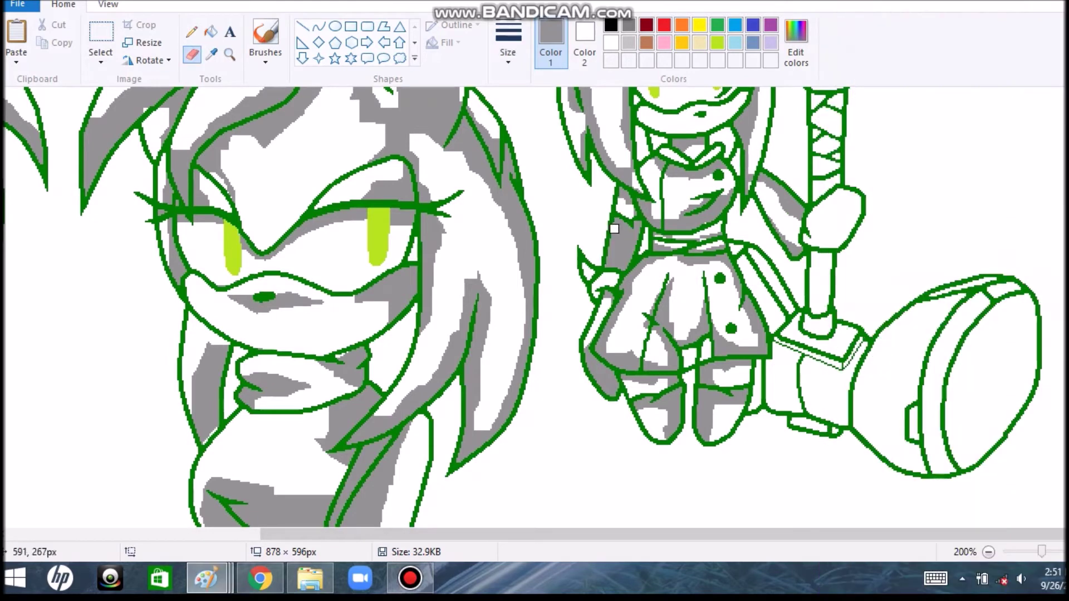
{"action": "left_click", "coordinate": [210, 32]}
{"action": "left_click", "coordinate": [832, 220]}
{"action": "left_click", "coordinate": [192, 54]}
{"action": "left_click_drag", "start_coordinate": [824, 239], "coordinate": [852, 213]}
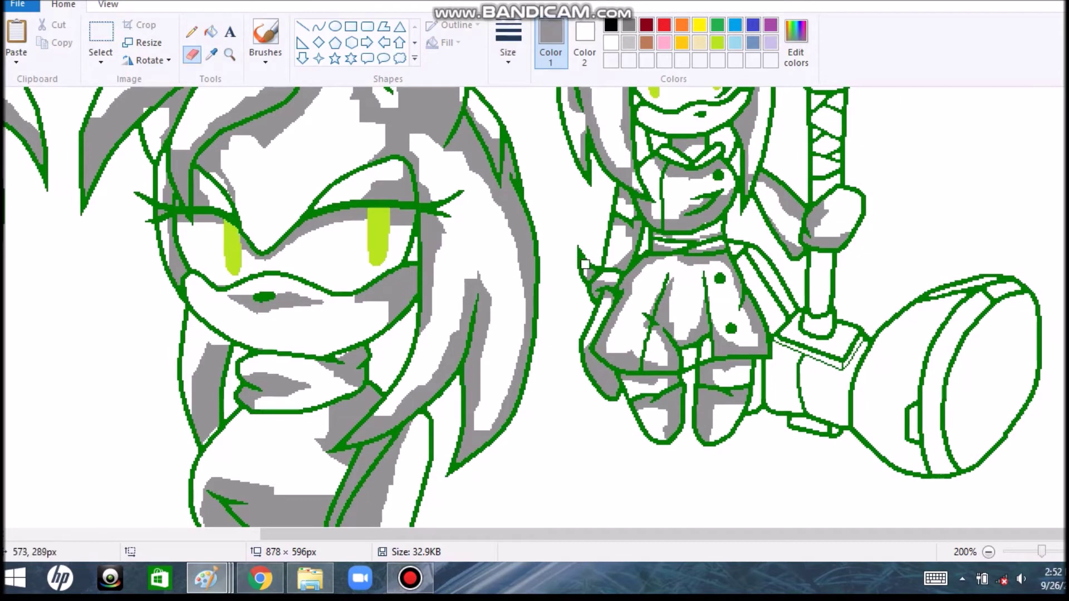
- Reconnect the computer to the Wi-Fi network and shade the hammer handle below the third character's glove with gray
{"action": "scroll", "coordinate": [594, 262], "scroll_direction": "up", "scroll_amount": 4}
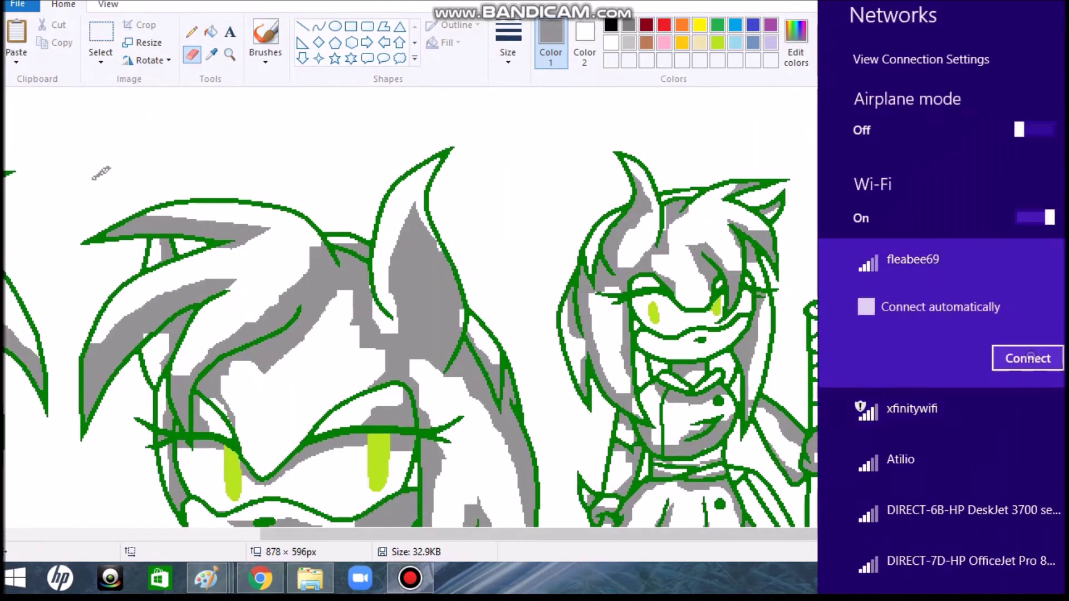
{"action": "scroll", "coordinate": [847, 229], "scroll_direction": "down", "scroll_amount": 5}
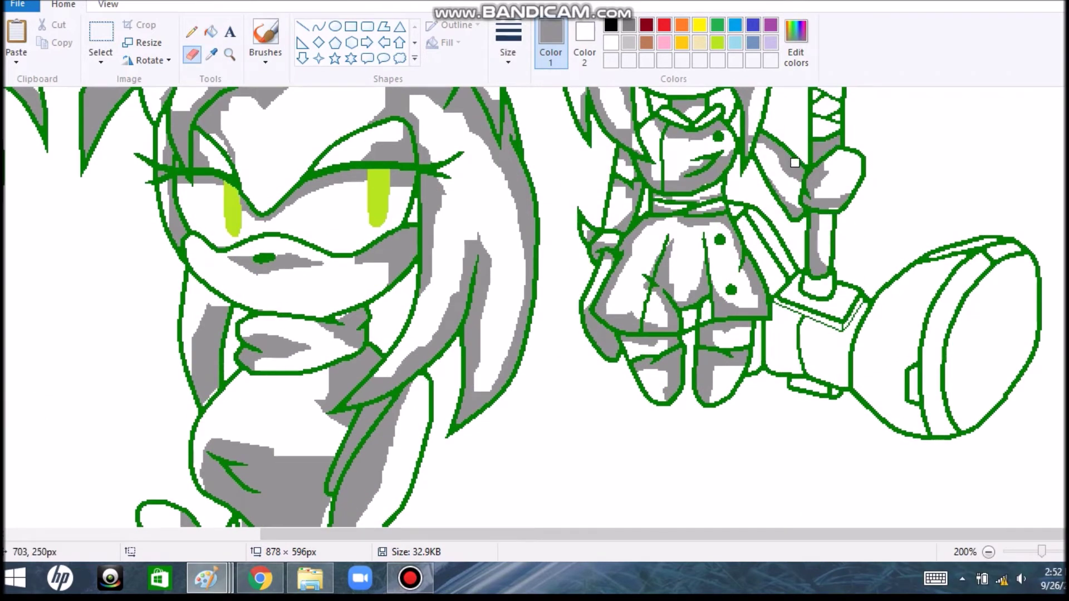
{"action": "scroll", "coordinate": [817, 135], "scroll_direction": "up", "scroll_amount": 5}
- Switch to Chrome to check the YouTube video page, and return to the Paint drawing
{"action": "key", "text": "alt+Tab"}
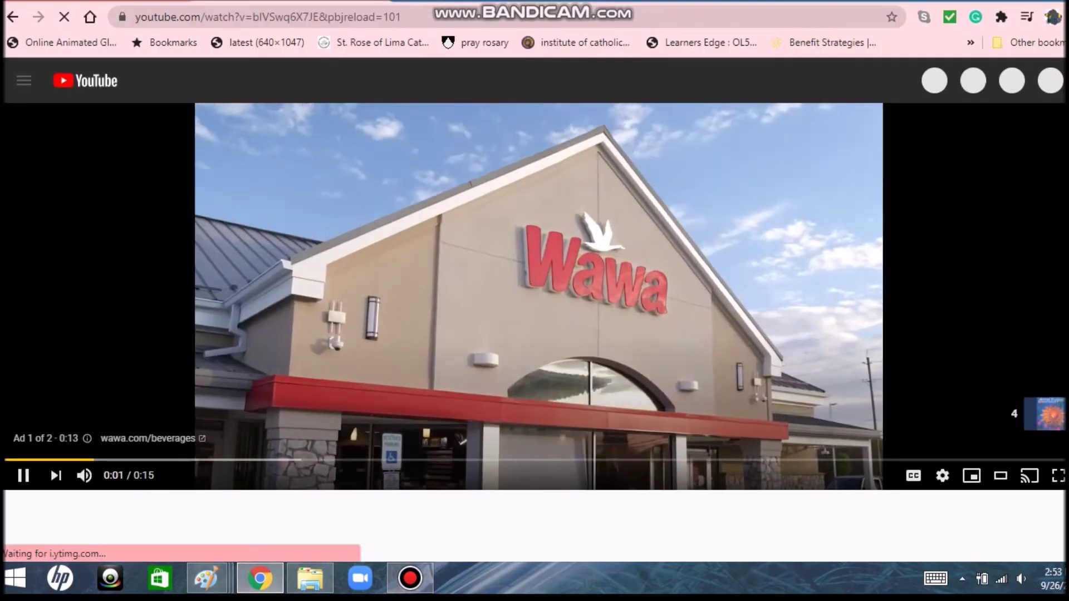
{"action": "key", "text": "alt+Tab"}
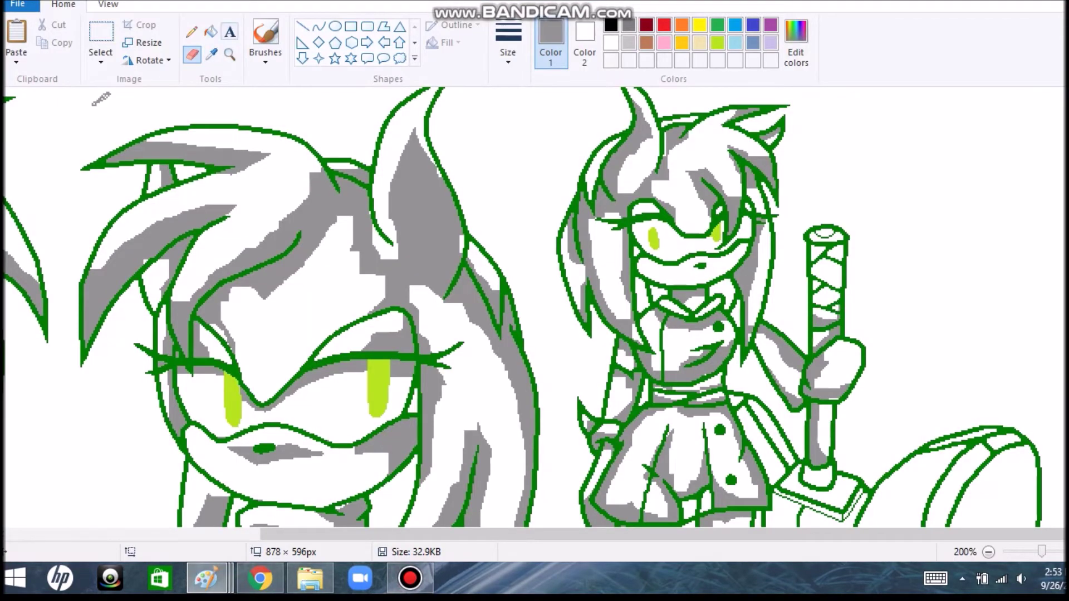
- Shade the wrapped grip and end cap of the third character's hammer handle with gray, erasing small highlights
{"action": "left_click", "coordinate": [211, 31]}
{"action": "left_click", "coordinate": [825, 298]}
{"action": "left_click", "coordinate": [826, 266]}
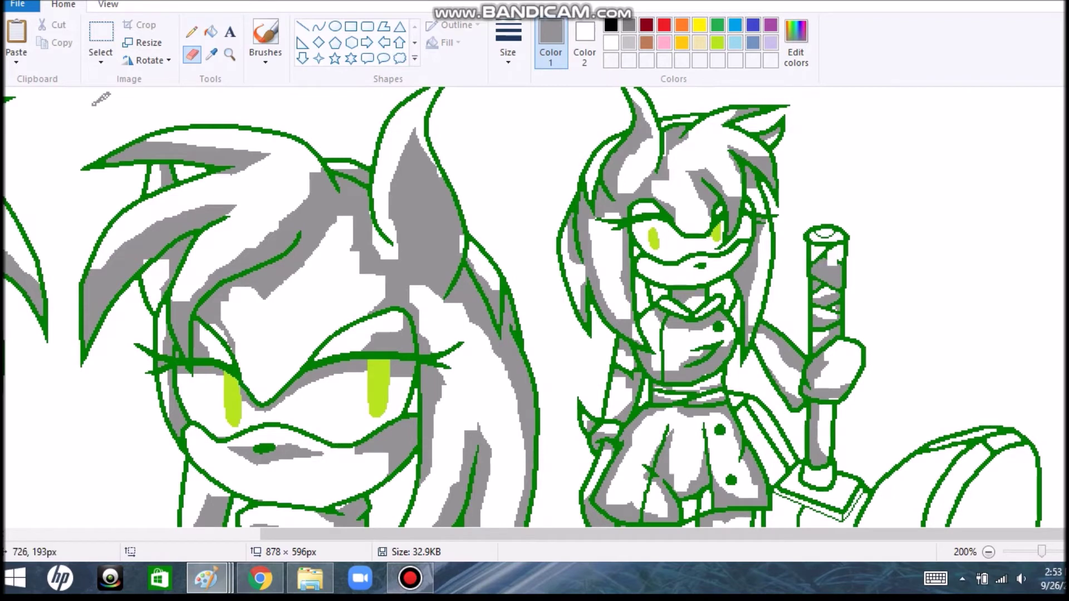
{"action": "key", "text": "e"}
{"action": "key", "text": "f"}
{"action": "key", "text": "e"}
{"action": "key", "text": "f"}
{"action": "key", "text": "e"}
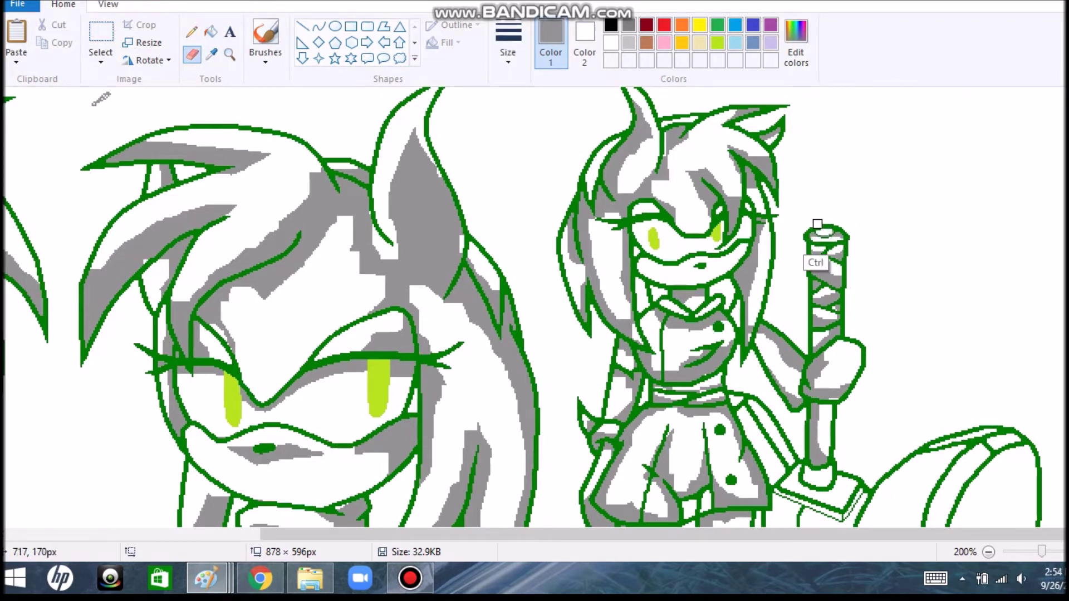
- Shade the mounting plate where the handle meets the third character's hammer head with gray
{"action": "scroll", "coordinate": [818, 229], "scroll_direction": "down", "scroll_amount": 3}
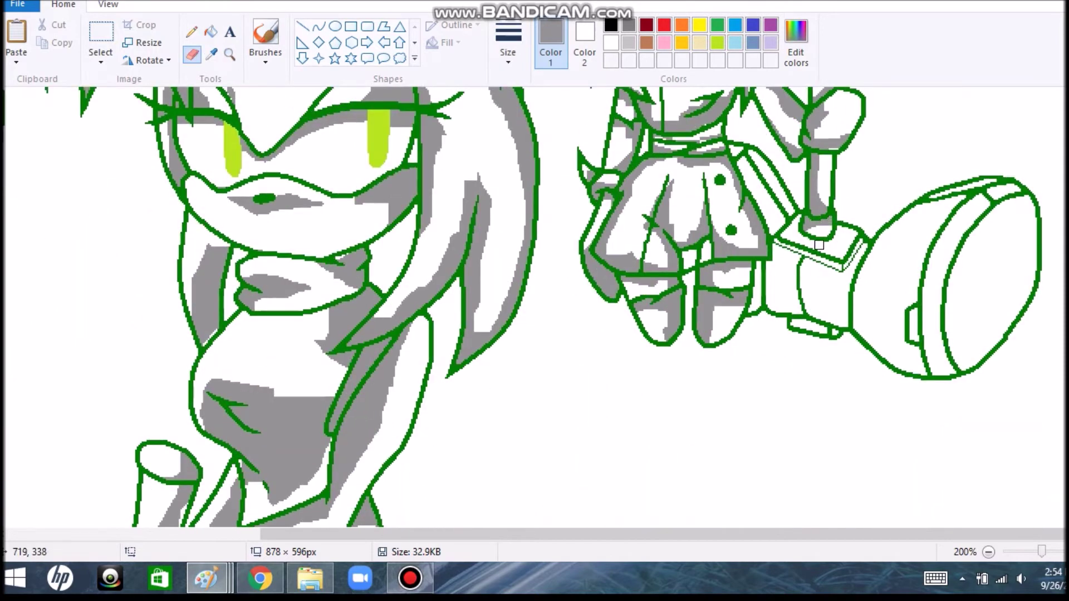
{"action": "key", "text": "f"}
{"action": "left_click", "coordinate": [802, 232]}
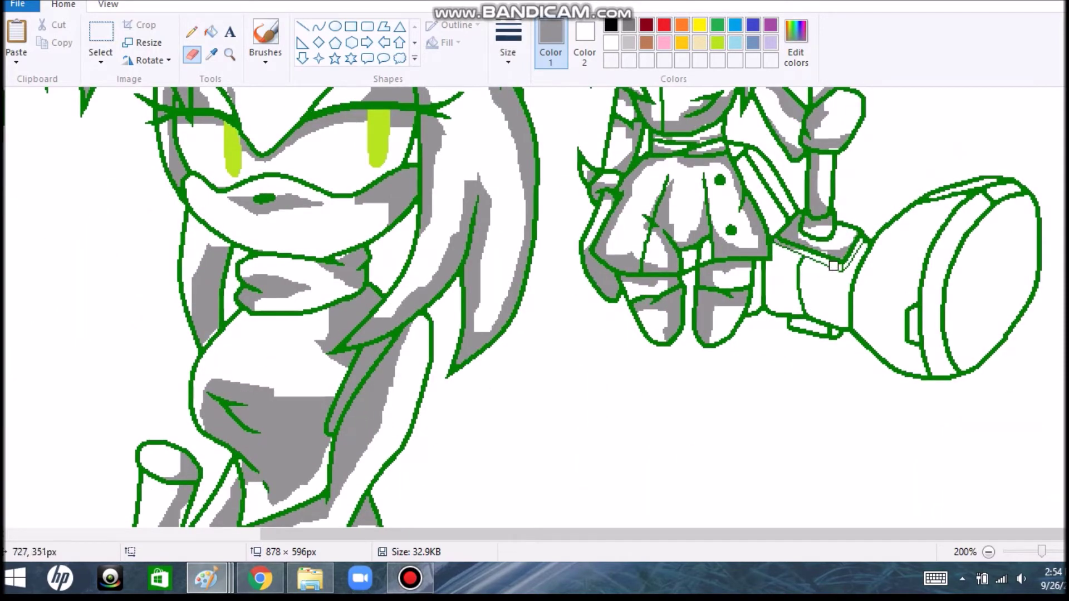
- Shade the neck section between the mounting plate and head of the third character's hammer with gray, erasing highlights
{"action": "key", "text": "e"}
{"action": "left_click", "coordinate": [824, 290]}
{"action": "key", "text": "e"}
{"action": "mouse_move", "coordinate": [823, 268]}
{"action": "left_mouse_down"}
{"action": "mouse_move", "coordinate": [789, 258]}
{"action": "mouse_move", "coordinate": [784, 304]}
{"action": "left_mouse_up"}
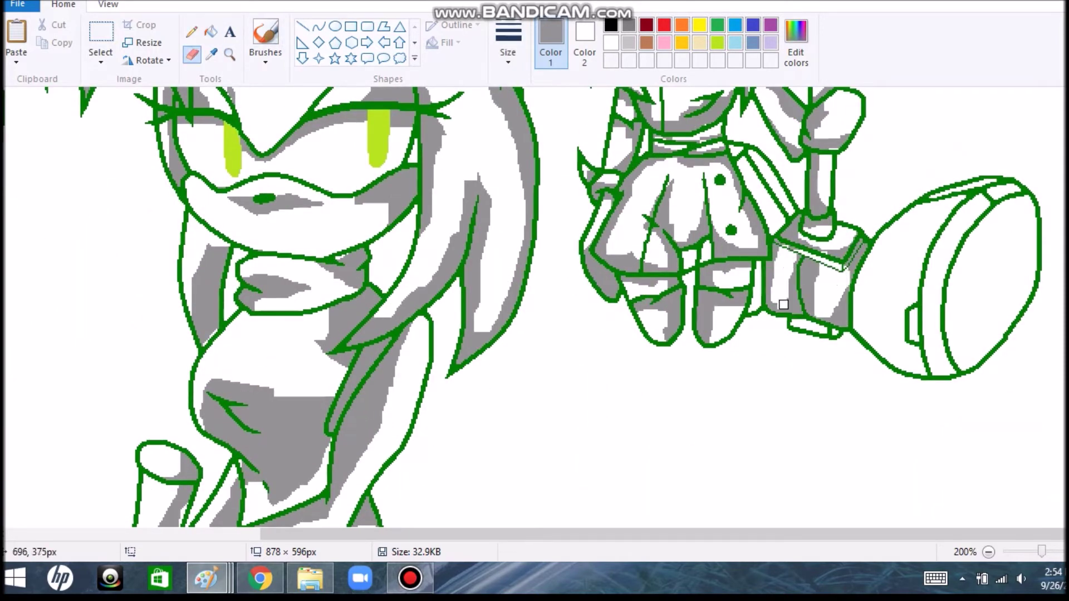
{"action": "key", "text": "ctrl+z"}
{"action": "left_click_drag", "start_coordinate": [778, 247], "coordinate": [830, 292]}
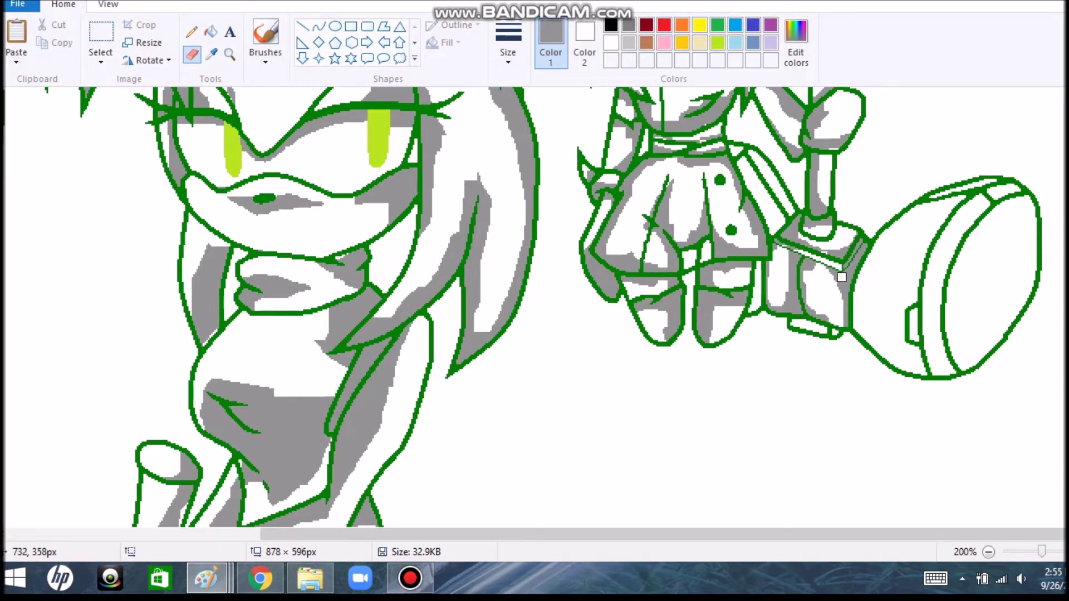
- Fill the barrel of the third character's hammer head with gray and erase highlights along its curve
{"action": "key", "text": "f"}
{"action": "left_click", "coordinate": [880, 312]}
{"action": "key", "text": "e"}
{"action": "mouse_move", "coordinate": [938, 217]}
{"action": "left_mouse_down"}
{"action": "mouse_move", "coordinate": [878, 286]}
{"action": "mouse_move", "coordinate": [891, 356]}
{"action": "left_mouse_up"}
{"action": "key", "text": "ctrl+z"}
{"action": "key", "text": "ctrl+z"}
{"action": "left_click_drag", "start_coordinate": [904, 246], "coordinate": [916, 334]}
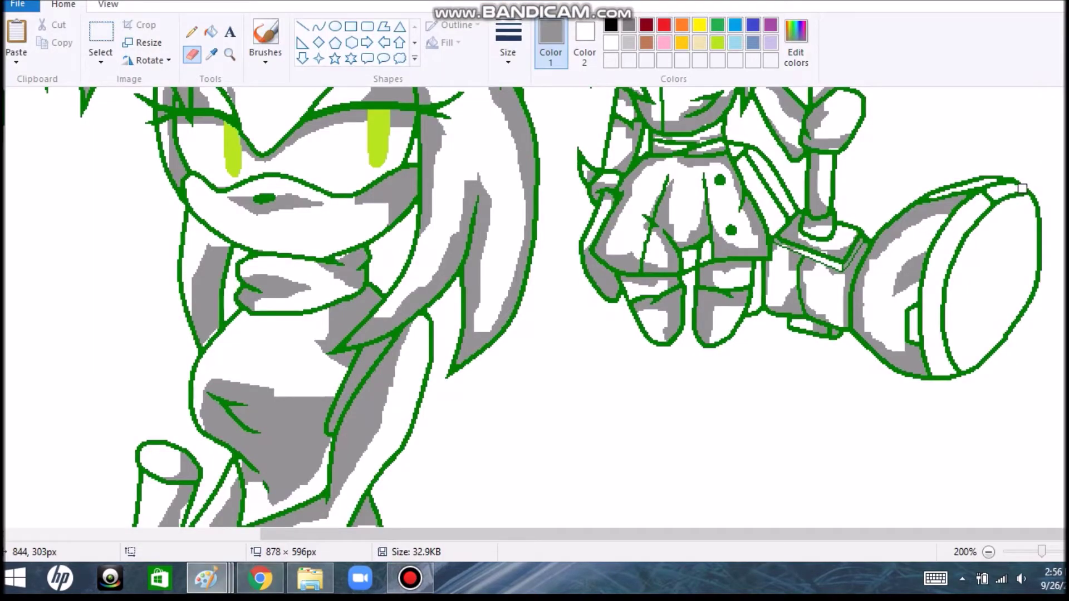
{"action": "key", "text": "ctrl+z"}
{"action": "left_click_drag", "start_coordinate": [902, 262], "coordinate": [871, 326]}
- Shade the rim band, striking face and upper edge pieces of the hammer head with gray, erasing highlights
{"action": "mouse_move", "coordinate": [946, 223]}
{"action": "left_mouse_down"}
{"action": "mouse_move", "coordinate": [996, 214]}
{"action": "mouse_move", "coordinate": [938, 339]}
{"action": "mouse_move", "coordinate": [940, 285]}
{"action": "mouse_move", "coordinate": [1010, 213]}
{"action": "left_mouse_up"}
{"action": "left_click", "coordinate": [210, 31]}
{"action": "left_click", "coordinate": [1002, 289]}
{"action": "left_click", "coordinate": [192, 54]}
{"action": "left_click", "coordinate": [211, 32]}
{"action": "left_click", "coordinate": [1002, 192]}
{"action": "left_click", "coordinate": [192, 54]}
{"action": "left_click", "coordinate": [211, 32]}
{"action": "left_click", "coordinate": [996, 189]}
{"action": "left_click", "coordinate": [192, 54]}
{"action": "left_click_drag", "start_coordinate": [959, 179], "coordinate": [955, 186]}
- Shade the sash strips between the third character's skirt and the hammer with gray, erasing highlights
{"action": "left_click", "coordinate": [210, 32]}
{"action": "left_click", "coordinate": [760, 189]}
{"action": "left_click", "coordinate": [193, 54]}
{"action": "left_click_drag", "start_coordinate": [752, 167], "coordinate": [779, 220]}
{"action": "left_click", "coordinate": [210, 31]}
{"action": "left_click", "coordinate": [771, 184]}
{"action": "left_click", "coordinate": [192, 54]}
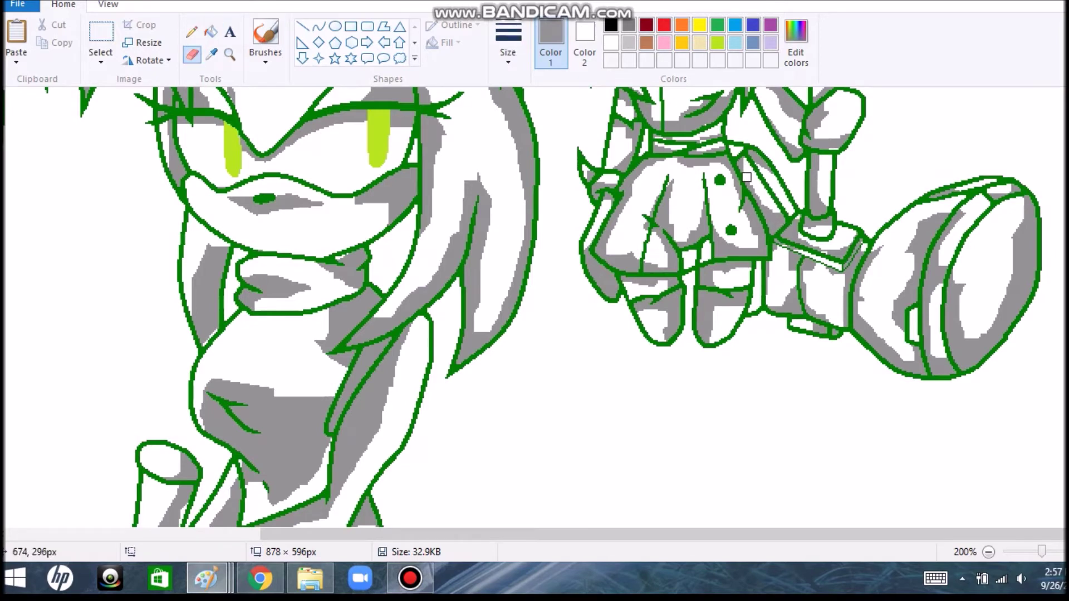
- Rework the gray shading on the third character's face around the eyes and muzzle, erasing highlights
{"action": "scroll", "coordinate": [749, 230], "scroll_direction": "up", "scroll_amount": 5}
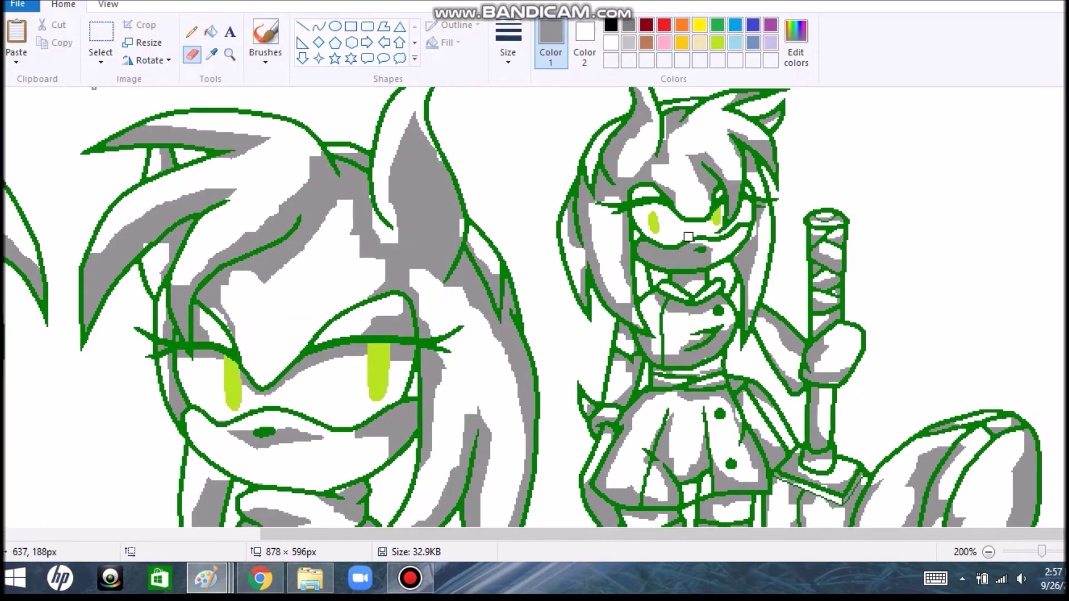
{"action": "left_click", "coordinate": [210, 32]}
{"action": "left_click", "coordinate": [192, 54]}
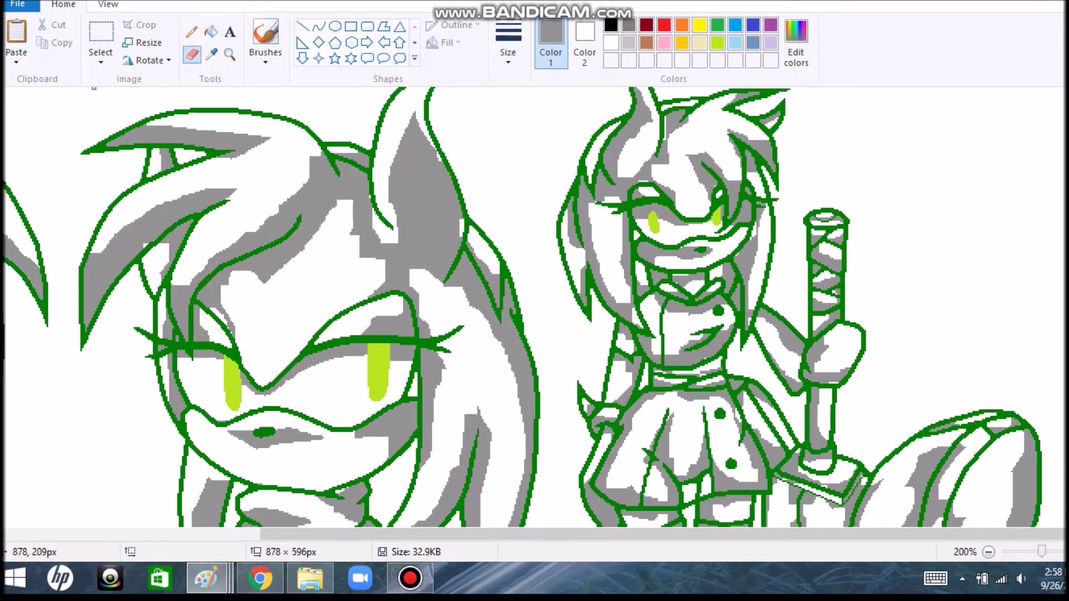
{"action": "scroll", "coordinate": [890, 260], "scroll_direction": "up", "scroll_amount": 3}
{"action": "left_click", "coordinate": [210, 32]}
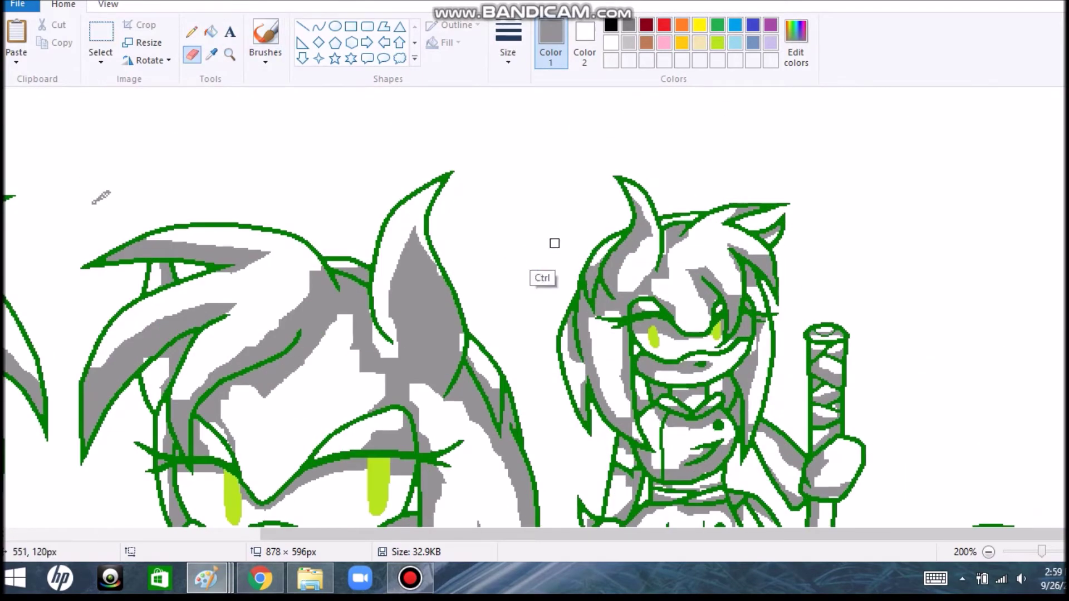
{"action": "scroll", "coordinate": [680, 210], "scroll_direction": "down", "scroll_amount": 1}
{"action": "scroll", "coordinate": [117, 148], "scroll_direction": "up", "scroll_amount": 2}
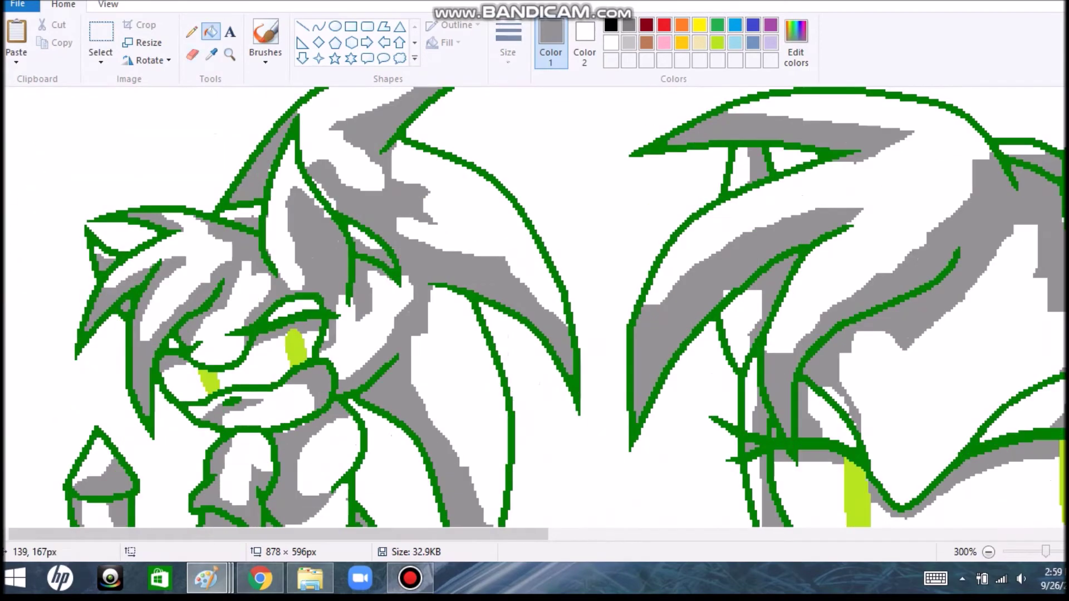
{"action": "scroll", "coordinate": [353, 177], "scroll_direction": "down", "scroll_amount": 2}
- Write "Brb" freehand in dark red in the blank area beside the first character's skirt
{"action": "left_click", "coordinate": [191, 32]}
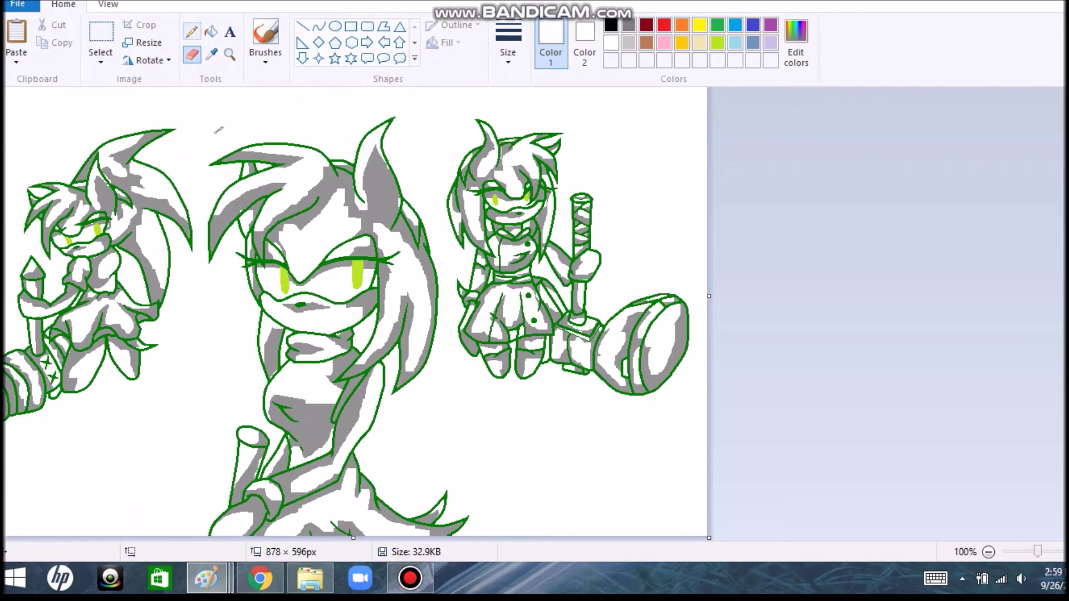
{"action": "left_click", "coordinate": [646, 24]}
{"action": "scroll", "coordinate": [518, 326], "scroll_direction": "up", "scroll_amount": 2}
{"action": "left_click_drag", "start_coordinate": [517, 327], "coordinate": [604, 362]}
- Try to outline the shading edges on the first character's torso, sleeve, arm and hammer handle tip with brown curves
{"action": "scroll", "coordinate": [534, 300], "scroll_direction": "up", "scroll_amount": 1}
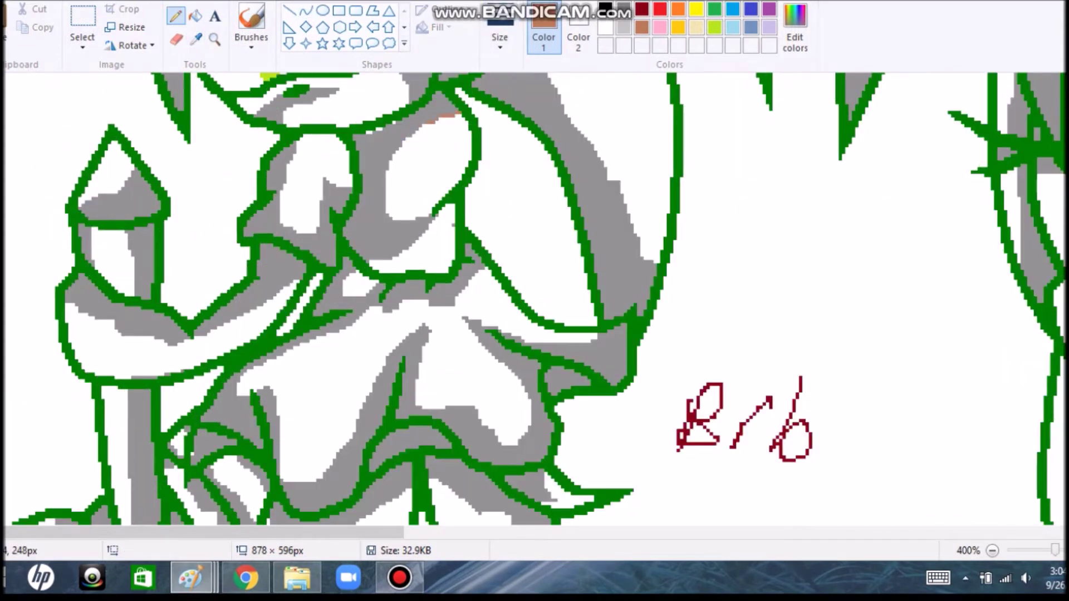
{"action": "key", "text": "ctrl+z"}
{"action": "left_click", "coordinate": [305, 10]}
{"action": "mouse_move", "coordinate": [456, 114]}
{"action": "left_mouse_down"}
{"action": "mouse_move", "coordinate": [423, 125]}
{"action": "mouse_move", "coordinate": [389, 173]}
{"action": "mouse_move", "coordinate": [396, 219]}
{"action": "mouse_move", "coordinate": [431, 216]}
{"action": "mouse_move", "coordinate": [370, 261]}
{"action": "left_mouse_up"}
{"action": "mouse_move", "coordinate": [292, 143]}
{"action": "left_mouse_down"}
{"action": "mouse_move", "coordinate": [289, 189]}
{"action": "mouse_move", "coordinate": [318, 229]}
{"action": "mouse_move", "coordinate": [311, 267]}
{"action": "mouse_move", "coordinate": [156, 334]}
{"action": "mouse_move", "coordinate": [196, 344]}
{"action": "mouse_move", "coordinate": [70, 305]}
{"action": "left_mouse_up"}
{"action": "left_click", "coordinate": [334, 178]}
{"action": "left_click_drag", "start_coordinate": [128, 334], "coordinate": [89, 317]}
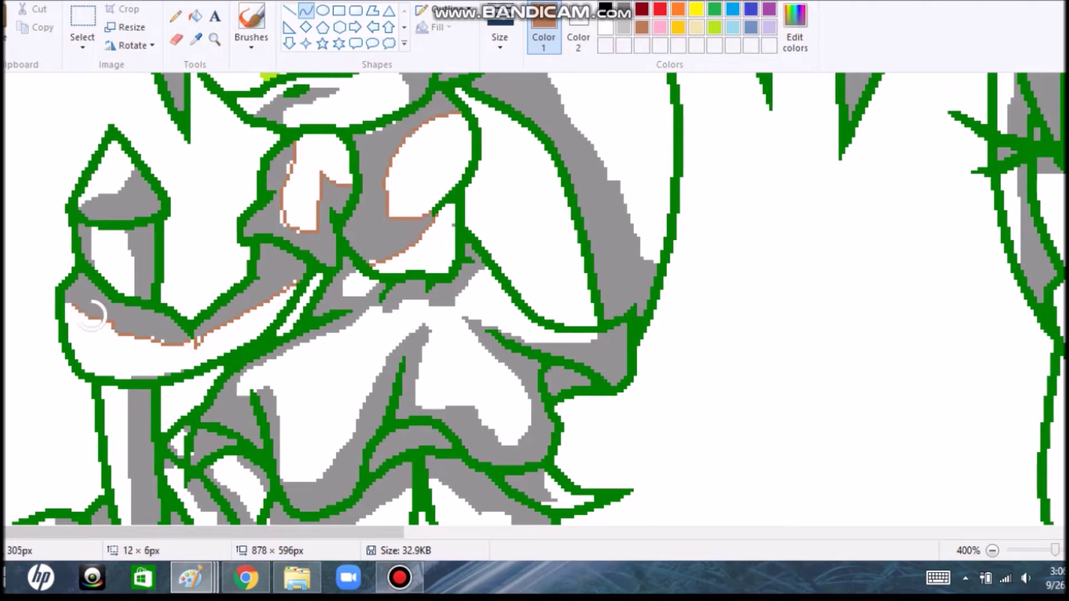
{"action": "left_click_drag", "start_coordinate": [78, 204], "coordinate": [130, 169]}
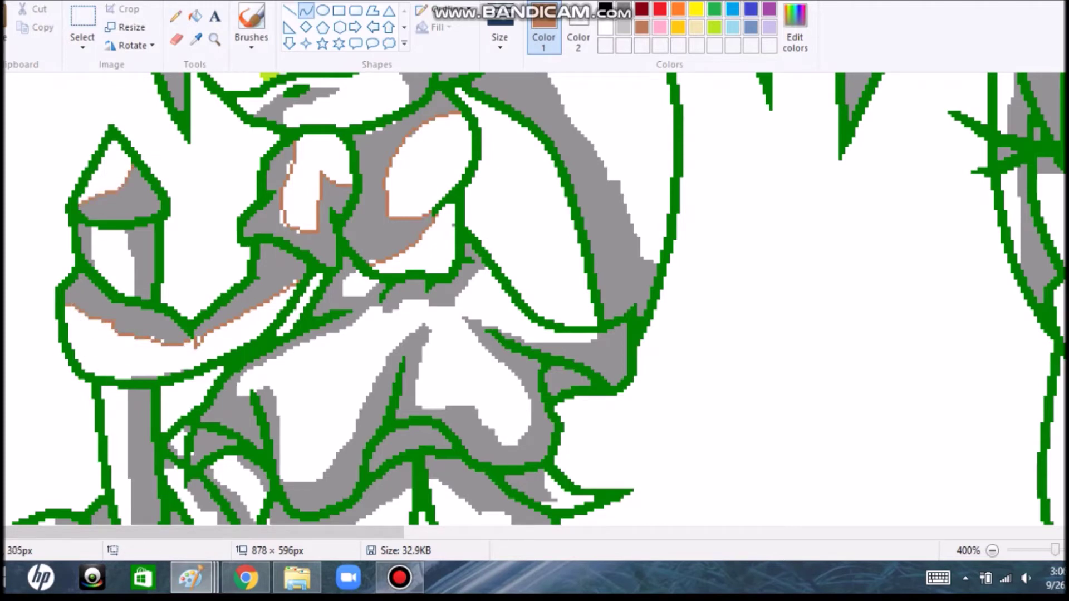
{"action": "scroll", "coordinate": [202, 223], "scroll_direction": "up", "scroll_amount": 5}
{"action": "key", "text": "ctrl+z"}
- Examine the gray shading across all three characters, from their quills and faces down to their clothing and hammers
{"action": "left_click", "coordinate": [176, 16]}
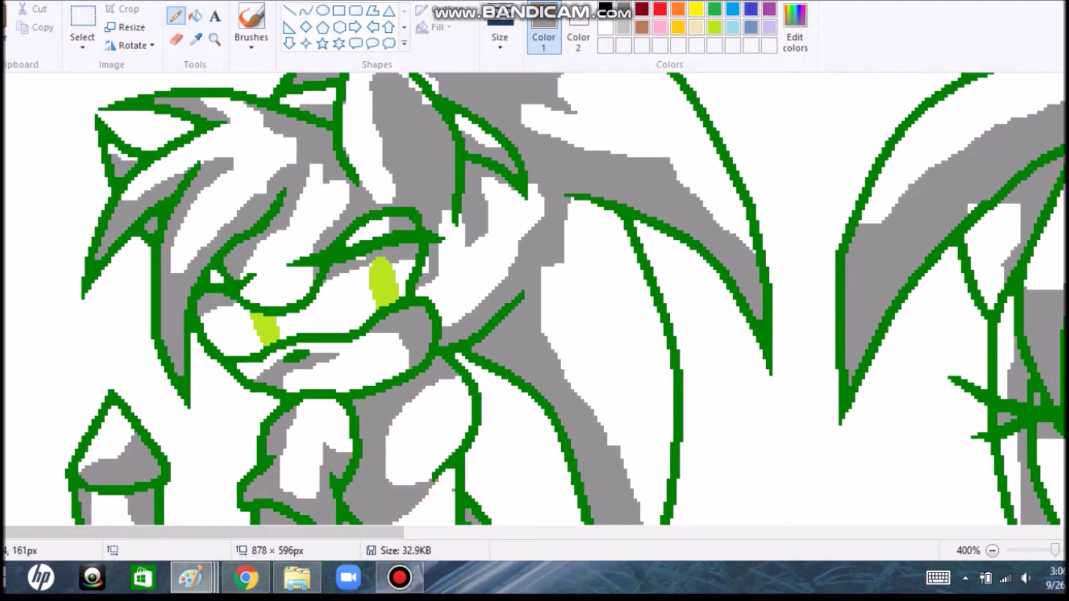
{"action": "left_click", "coordinate": [578, 42]}
{"action": "left_click", "coordinate": [195, 15]}
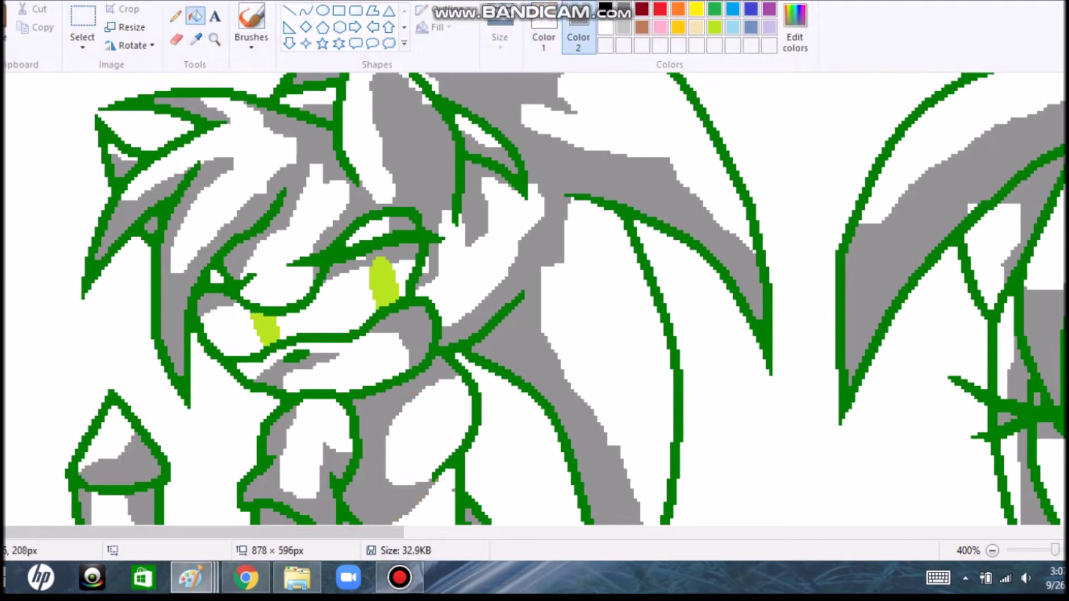
{"action": "scroll", "coordinate": [881, 111], "scroll_direction": "up", "scroll_amount": 4}
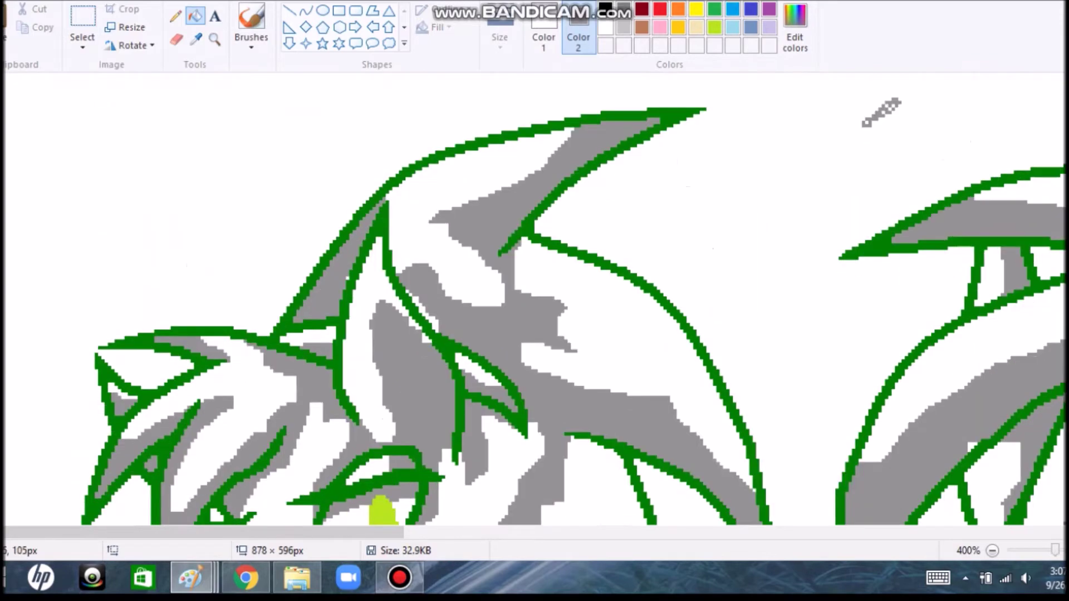
{"action": "scroll", "coordinate": [429, 95], "scroll_direction": "down", "scroll_amount": 2}
{"action": "scroll", "coordinate": [429, 96], "scroll_direction": "down", "scroll_amount": 4}
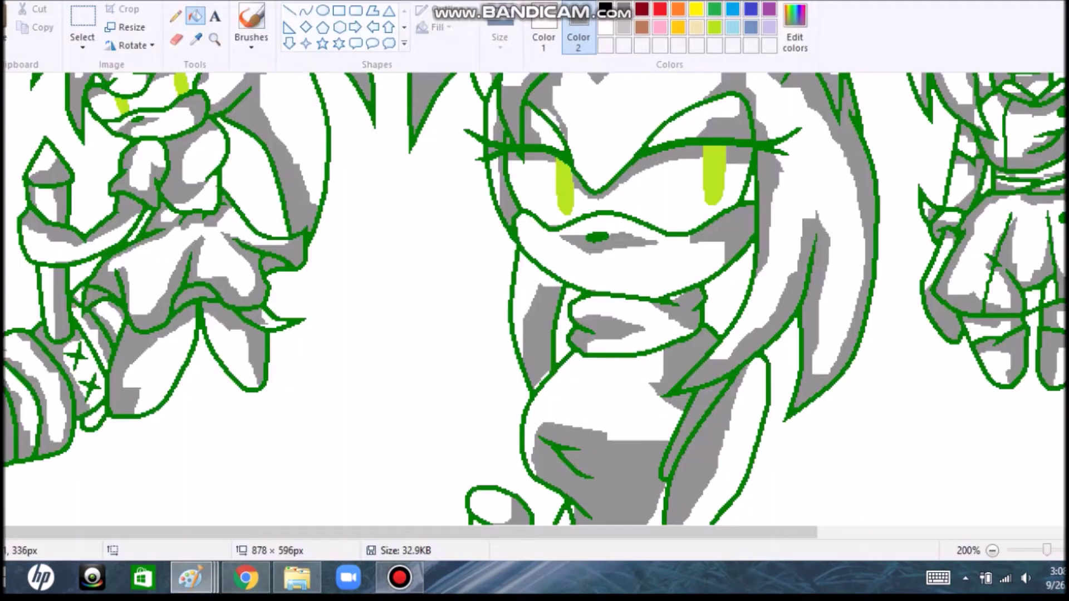
{"action": "scroll", "coordinate": [534, 301], "scroll_direction": "up", "scroll_amount": 1}
{"action": "scroll", "coordinate": [535, 300], "scroll_direction": "right", "scroll_amount": 3}
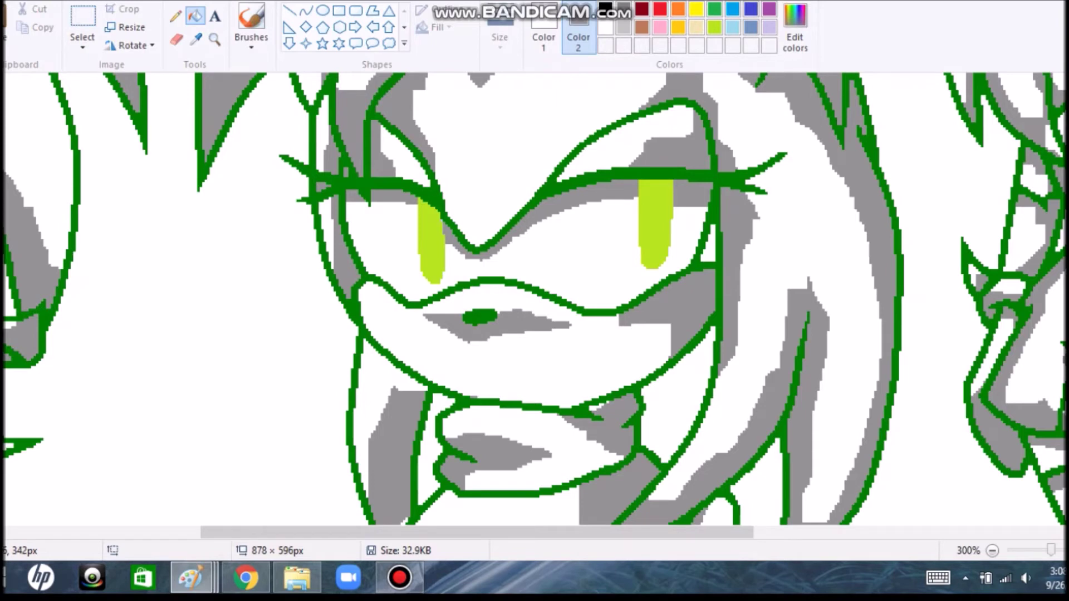
{"action": "scroll", "coordinate": [535, 301], "scroll_direction": "down", "scroll_amount": 5}
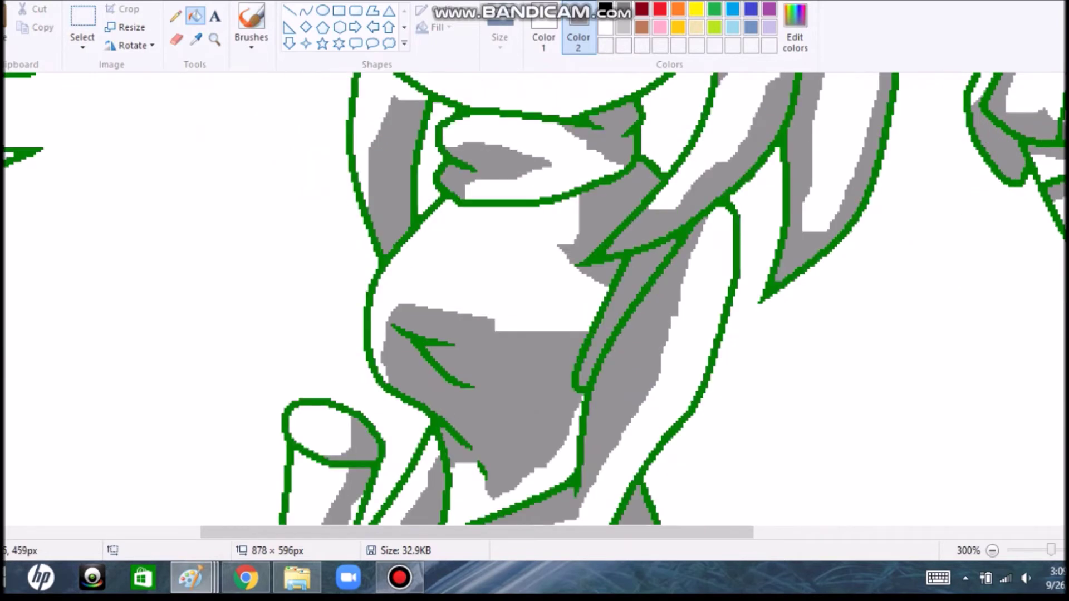
{"action": "scroll", "coordinate": [534, 300], "scroll_direction": "down", "scroll_amount": 4}
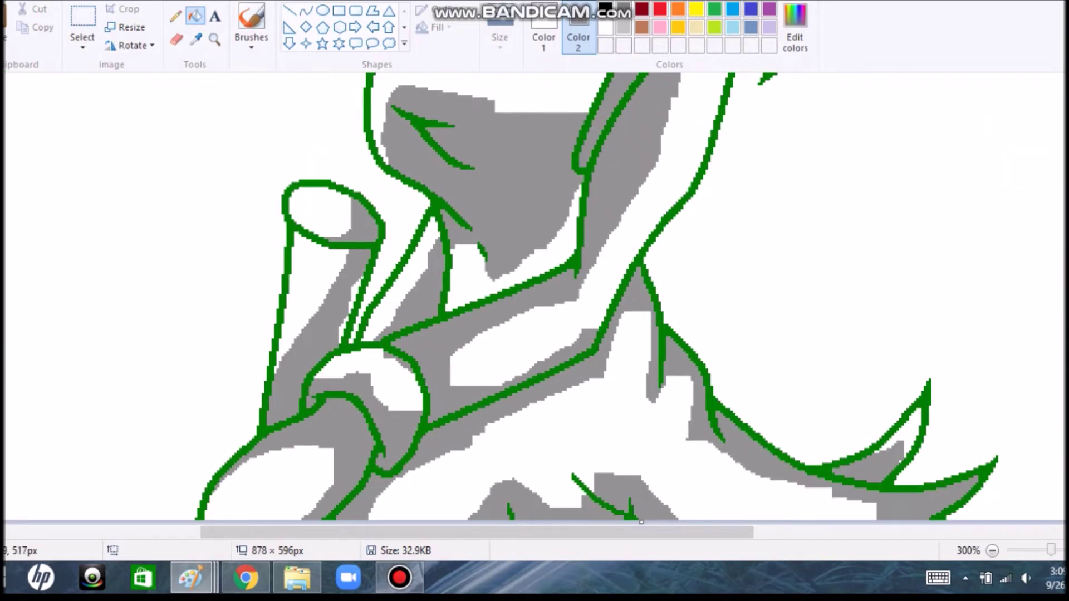
{"action": "scroll", "coordinate": [535, 301], "scroll_direction": "right", "scroll_amount": 8}
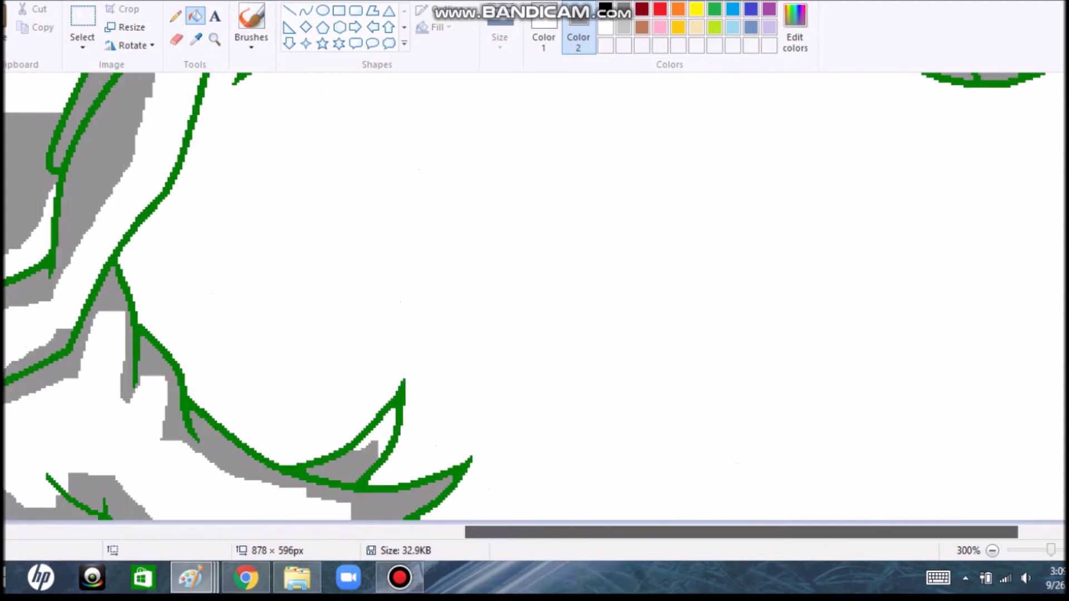
{"action": "scroll", "coordinate": [534, 301], "scroll_direction": "up", "scroll_amount": 8}
{"action": "left_click", "coordinate": [543, 42]}
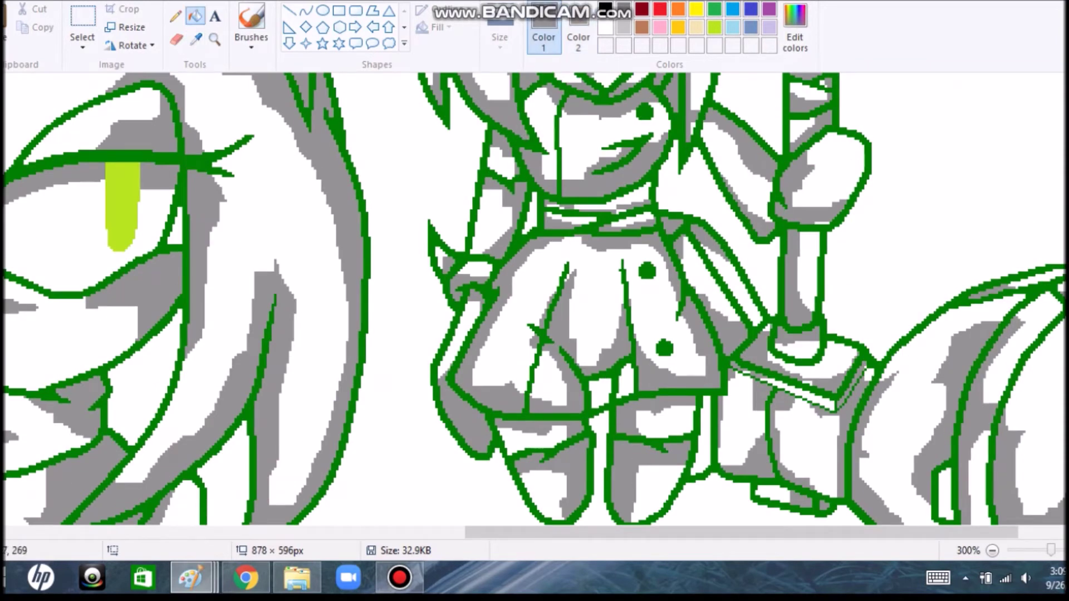
{"action": "scroll", "coordinate": [534, 301], "scroll_direction": "up", "scroll_amount": 5}
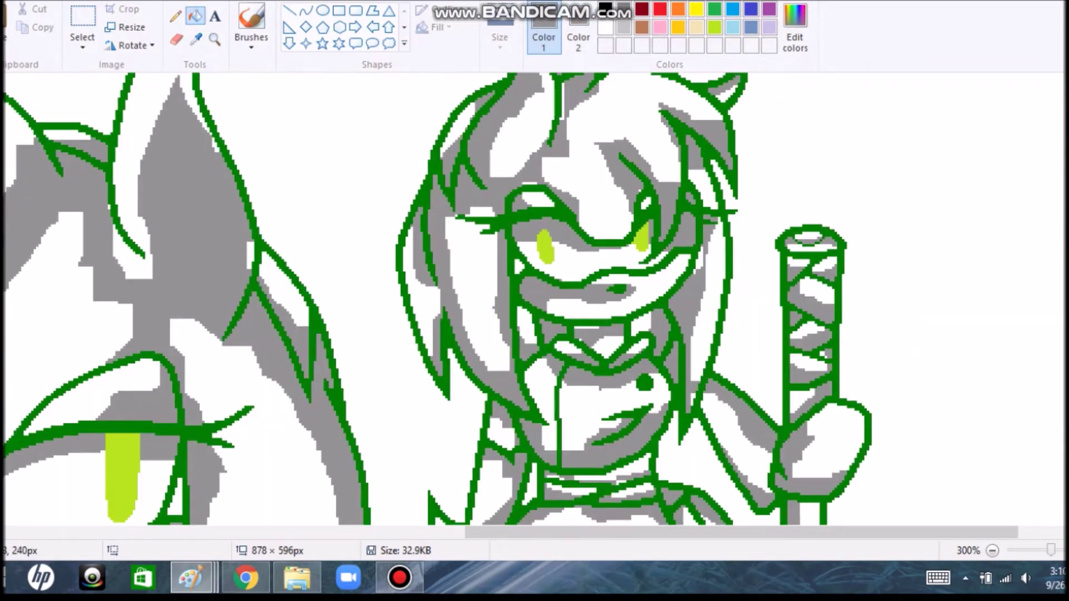
{"action": "scroll", "coordinate": [534, 301], "scroll_direction": "up", "scroll_amount": 2}
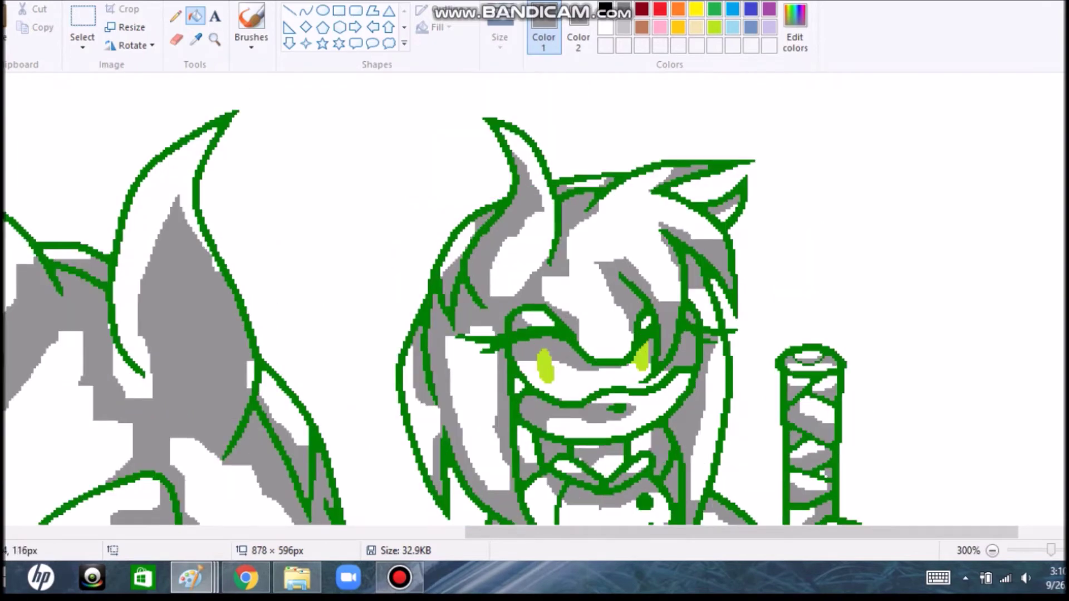
{"action": "scroll", "coordinate": [535, 301], "scroll_direction": "down", "scroll_amount": 8}
{"action": "scroll", "coordinate": [534, 301], "scroll_direction": "up", "scroll_amount": 6}
{"action": "scroll", "coordinate": [535, 300], "scroll_direction": "right", "scroll_amount": 2}
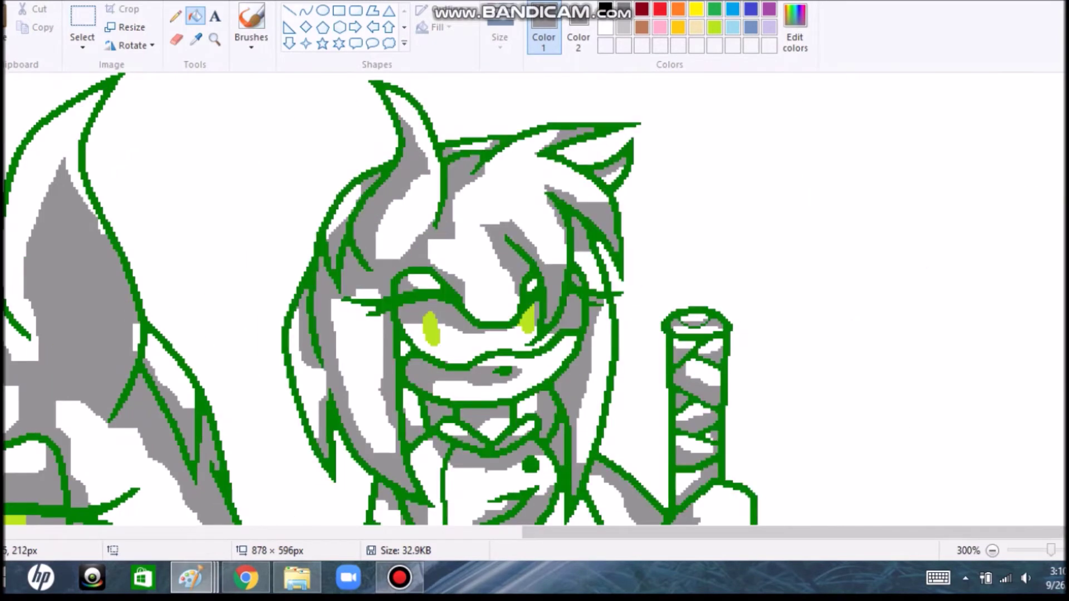
{"action": "scroll", "coordinate": [204, 117], "scroll_direction": "down", "scroll_amount": 2}
{"action": "scroll", "coordinate": [204, 117], "scroll_direction": "up", "scroll_amount": 2}
- Extend the gray shading on the first character's quills into pointed tips and refine the ear shading with the Pencil
{"action": "left_click", "coordinate": [578, 42]}
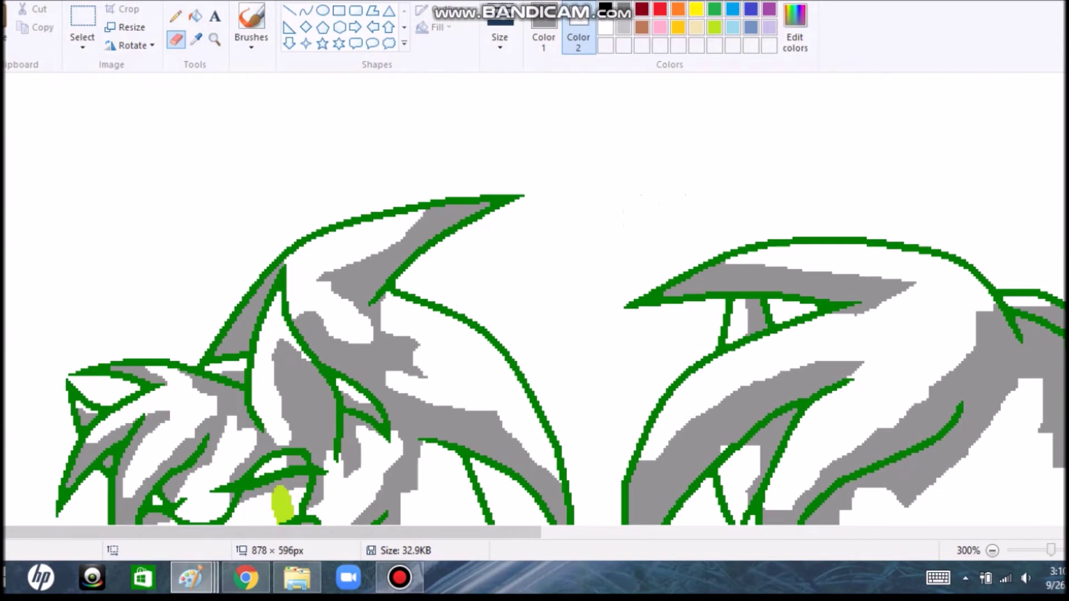
{"action": "scroll", "coordinate": [203, 117], "scroll_direction": "up", "scroll_amount": 1}
{"action": "left_click", "coordinate": [175, 16]}
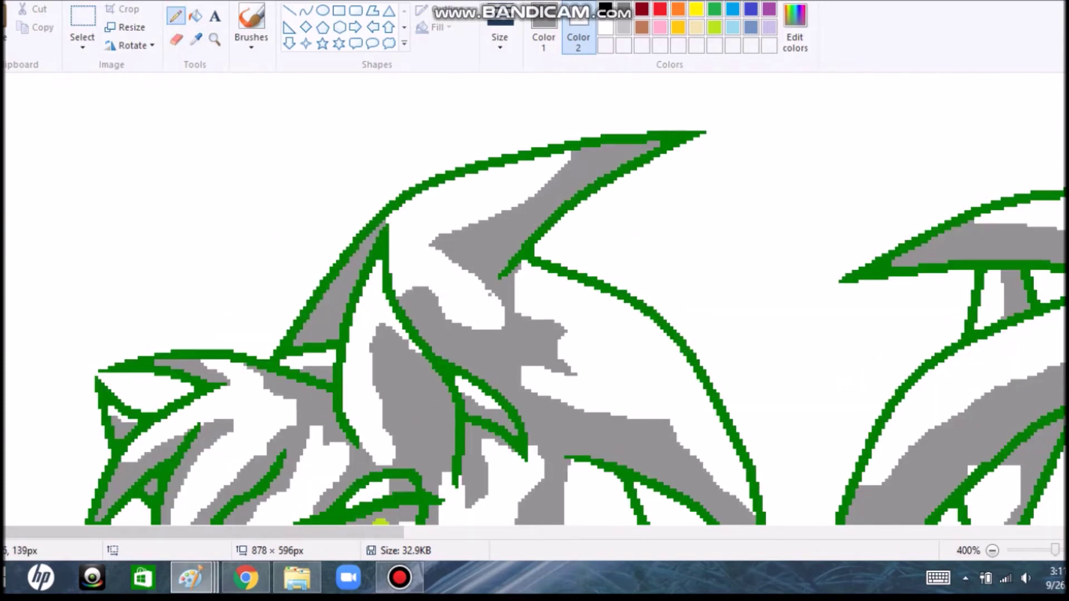
{"action": "left_click_drag", "start_coordinate": [573, 369], "coordinate": [589, 374]}
{"action": "left_click_drag", "start_coordinate": [672, 426], "coordinate": [689, 416]}
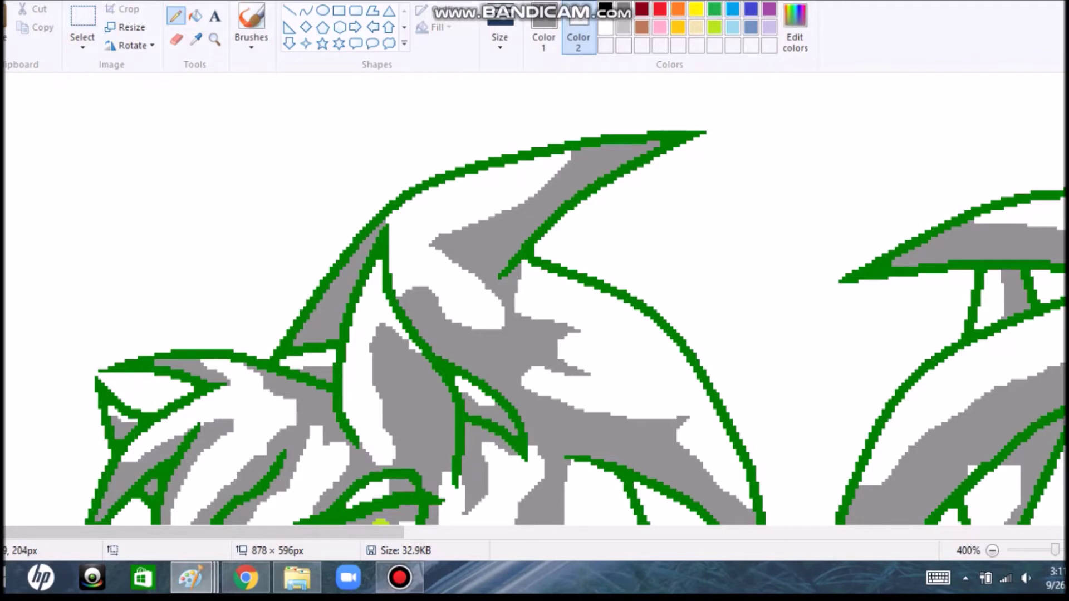
{"action": "left_click_drag", "start_coordinate": [376, 328], "coordinate": [370, 453]}
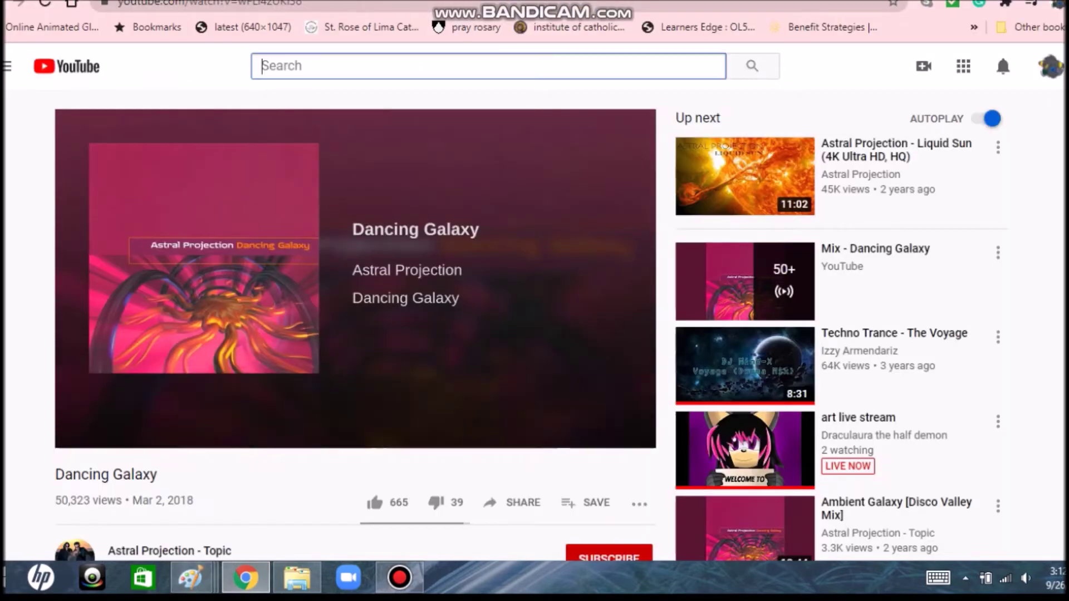
- Switch to Chrome, begin a YouTube search, clear the entry, and return to the Paint drawing
{"action": "left_click", "coordinate": [489, 65]}
{"action": "type", "text": "da"}
{"action": "key", "text": "BackSpace"}
{"action": "key", "text": "BackSpace"}
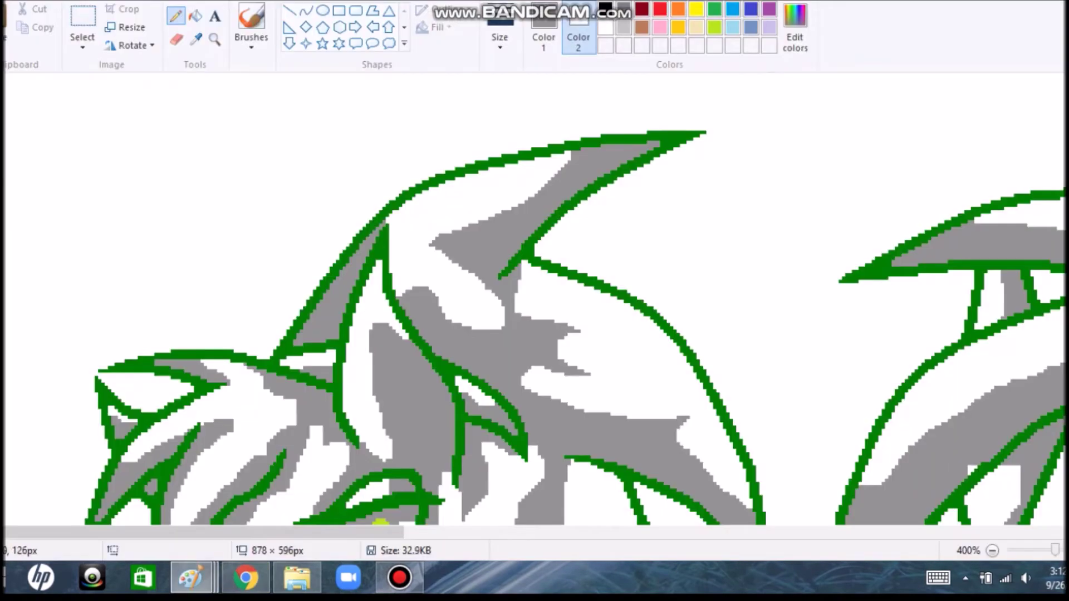
- Refine the edges of the gray shading on the first character's bangs and muzzle with the Pencil
{"action": "left_click", "coordinate": [424, 245]}
{"action": "scroll", "coordinate": [548, 356], "scroll_direction": "down", "scroll_amount": 3}
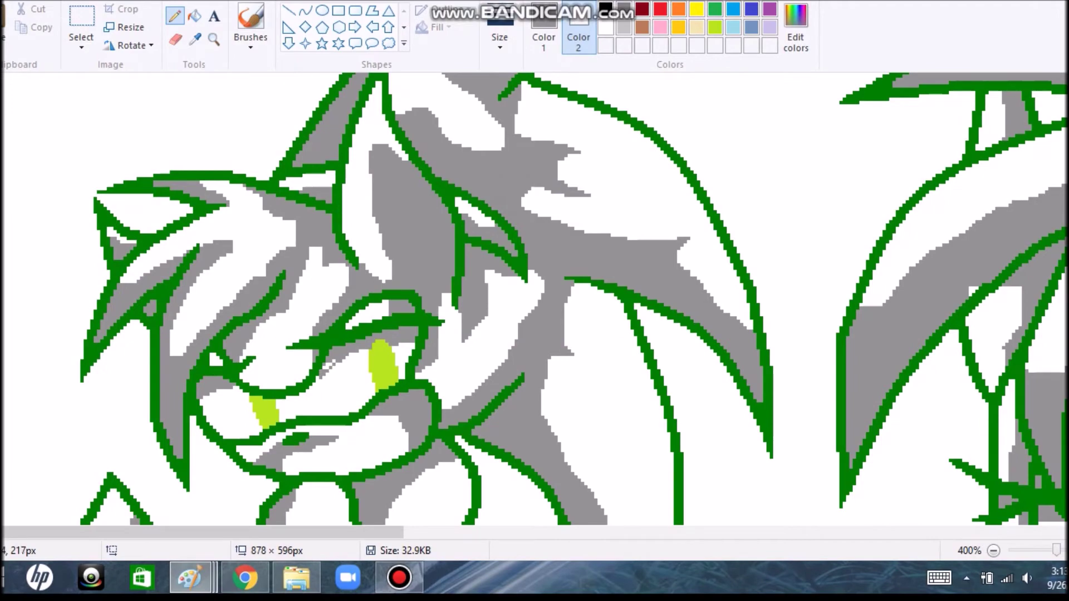
{"action": "left_click_drag", "start_coordinate": [311, 247], "coordinate": [315, 259]}
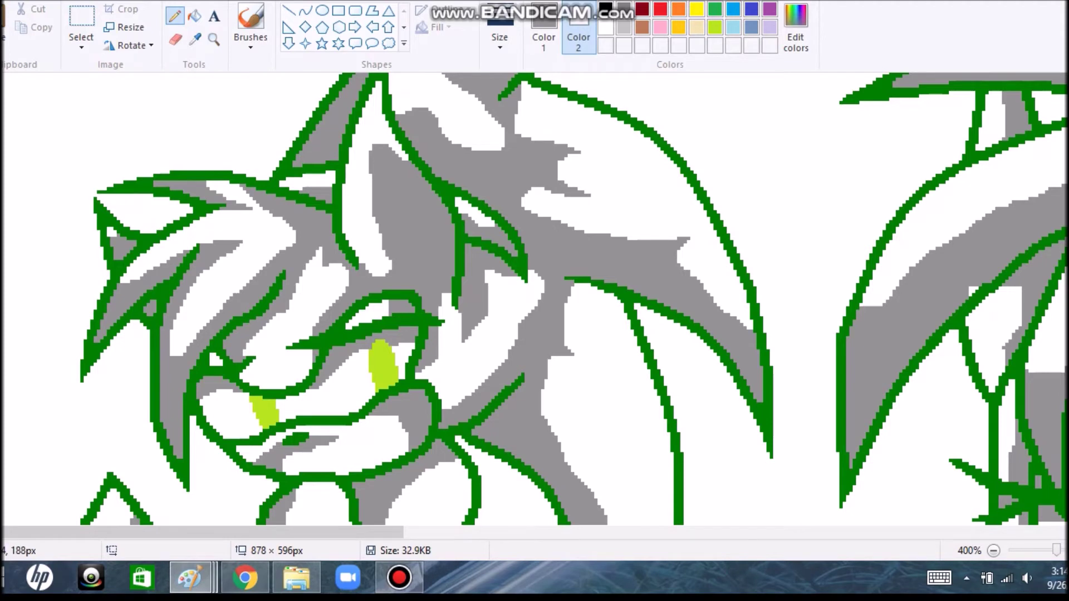
{"action": "scroll", "coordinate": [534, 299], "scroll_direction": "down", "scroll_amount": 3}
{"action": "left_click_drag", "start_coordinate": [314, 301], "coordinate": [341, 296]}
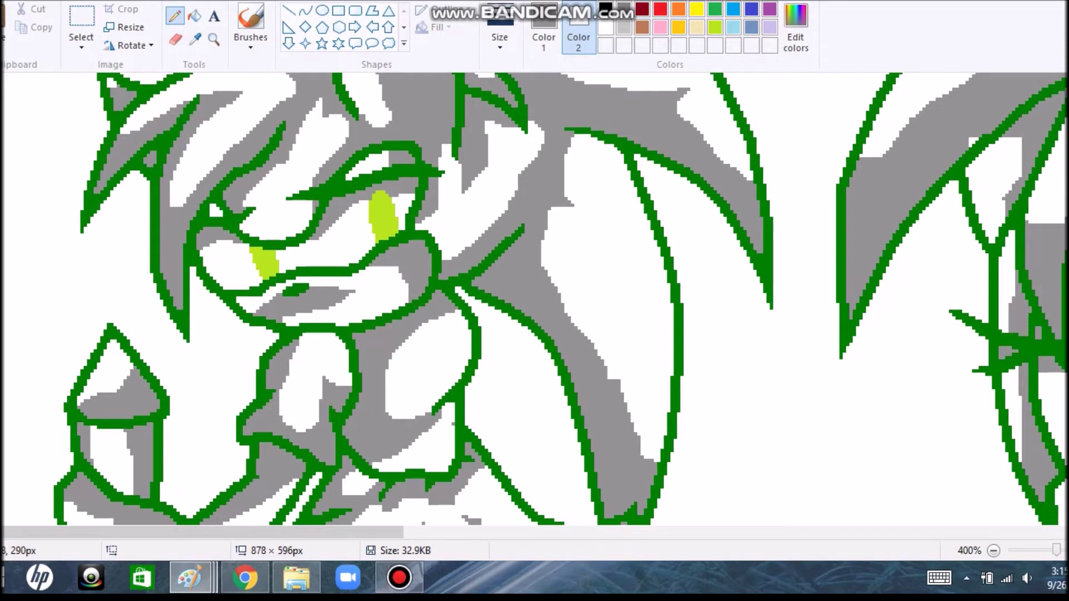
- Add gray along the underside of the first character's forearm and sharpen the shading tips around the waist and legs
{"action": "scroll", "coordinate": [535, 299], "scroll_direction": "down", "scroll_amount": 3}
{"action": "left_click_drag", "start_coordinate": [206, 414], "coordinate": [120, 431]}
{"action": "left_click_drag", "start_coordinate": [194, 421], "coordinate": [139, 432]}
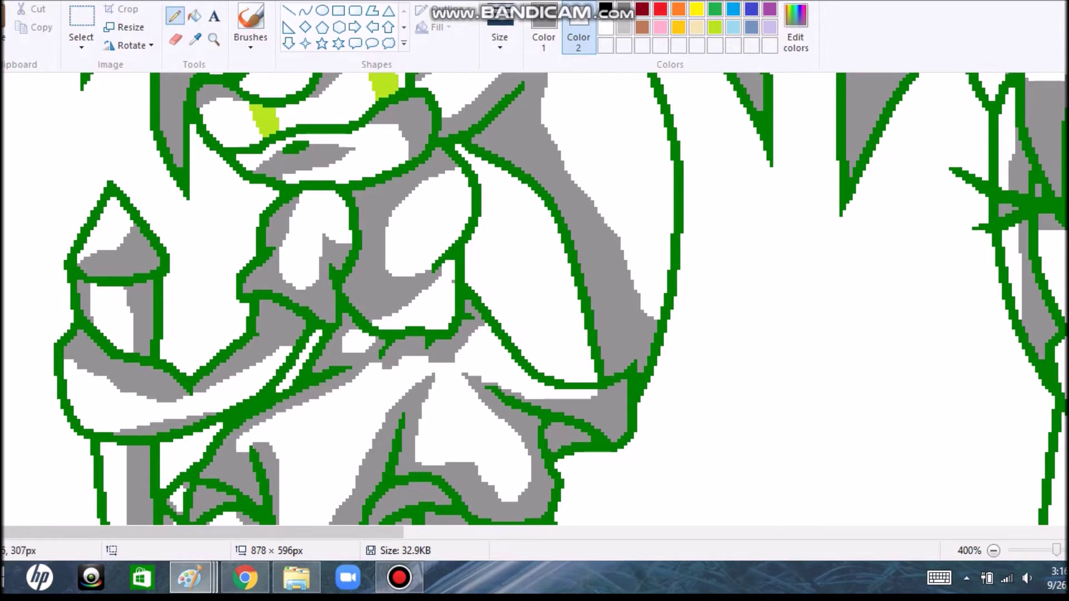
{"action": "mouse_move", "coordinate": [488, 381]}
{"action": "left_mouse_down"}
{"action": "mouse_move", "coordinate": [523, 392]}
{"action": "mouse_move", "coordinate": [481, 377]}
{"action": "mouse_move", "coordinate": [388, 382]}
{"action": "left_mouse_up"}
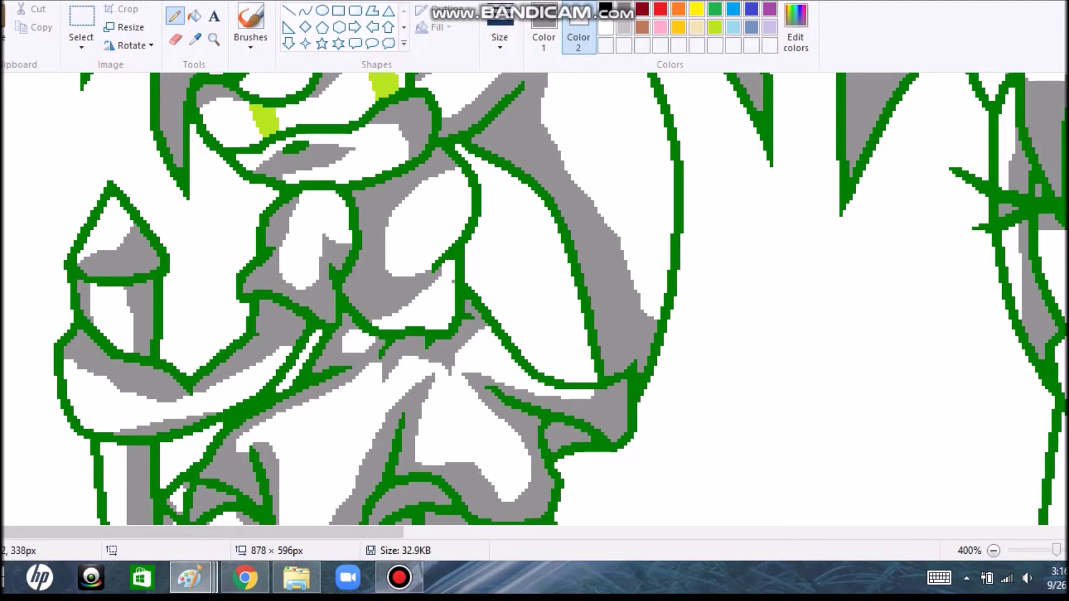
{"action": "scroll", "coordinate": [433, 507], "scroll_direction": "down", "scroll_amount": 3}
{"action": "left_click_drag", "start_coordinate": [309, 346], "coordinate": [334, 321]}
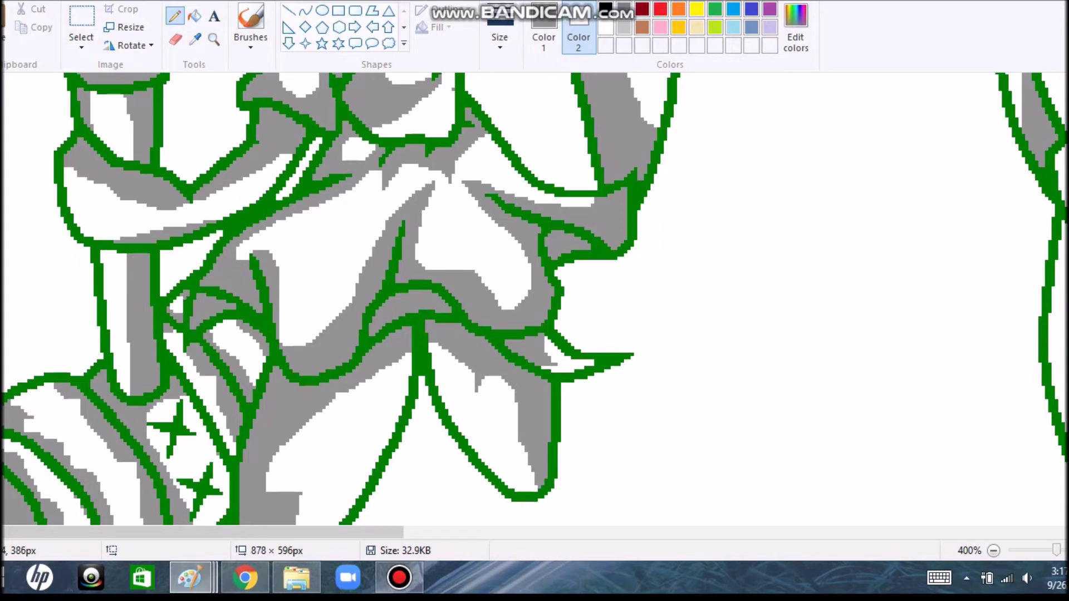
- Draw a pointed gray shading tip on the first character's lower leg and extend the gray on the adjoining curved strap with the Pencil
{"action": "left_click_drag", "start_coordinate": [314, 478], "coordinate": [295, 492]}
{"action": "left_click_drag", "start_coordinate": [219, 343], "coordinate": [249, 337]}
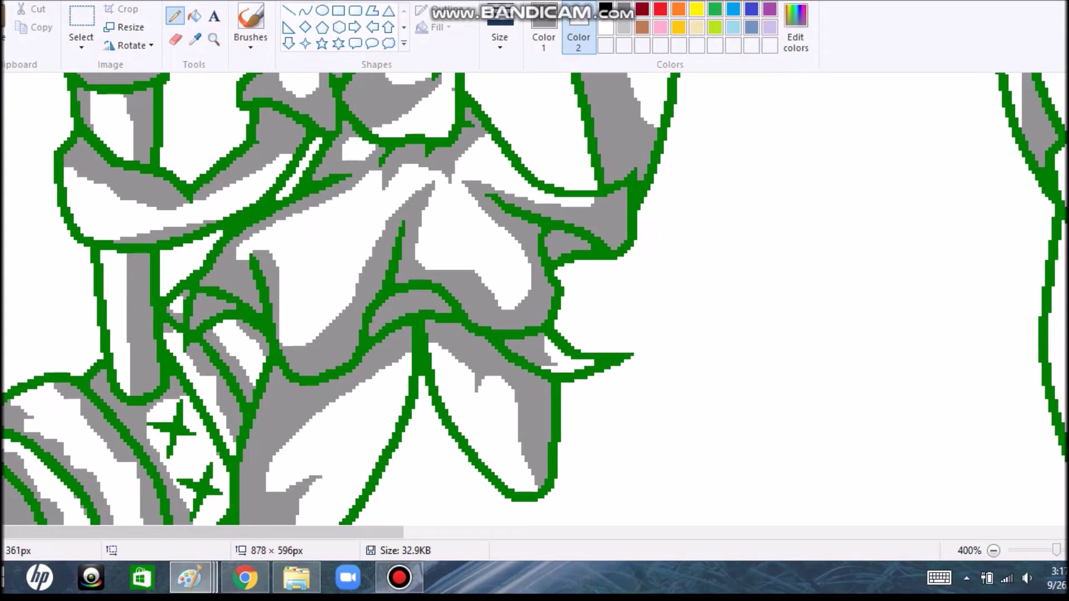
{"action": "mouse_move", "coordinate": [215, 377]}
{"action": "left_mouse_down"}
{"action": "mouse_move", "coordinate": [212, 393]}
{"action": "mouse_move", "coordinate": [207, 384]}
{"action": "mouse_move", "coordinate": [148, 416]}
{"action": "left_mouse_up"}
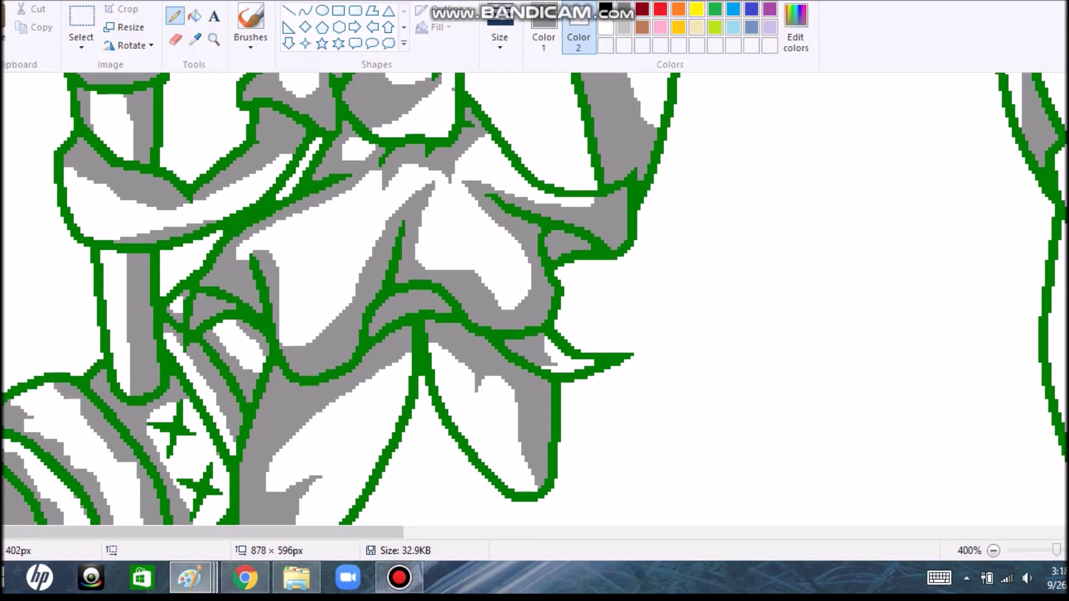
- Add gray shading spikes around the star-marked panel and roughen the shading edges on the curved bands beside the first character's legs with the Pencil
{"action": "scroll", "coordinate": [535, 298], "scroll_direction": "down", "scroll_amount": 5}
{"action": "left_click", "coordinate": [194, 17]}
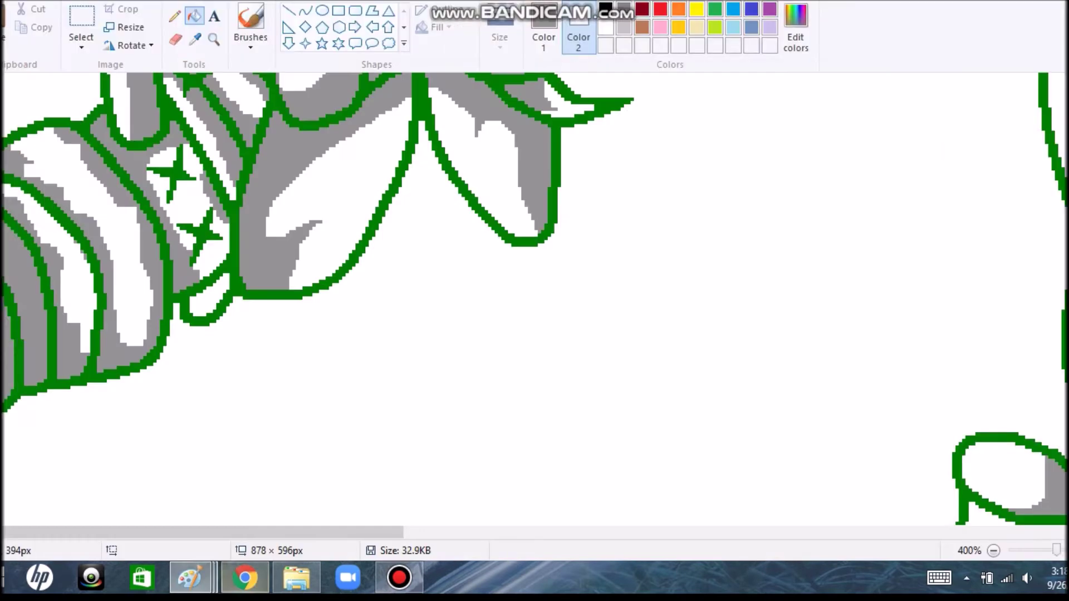
{"action": "left_click", "coordinate": [174, 16]}
{"action": "mouse_move", "coordinate": [198, 190]}
{"action": "left_mouse_down"}
{"action": "mouse_move", "coordinate": [181, 201]}
{"action": "mouse_move", "coordinate": [206, 199]}
{"action": "left_mouse_up"}
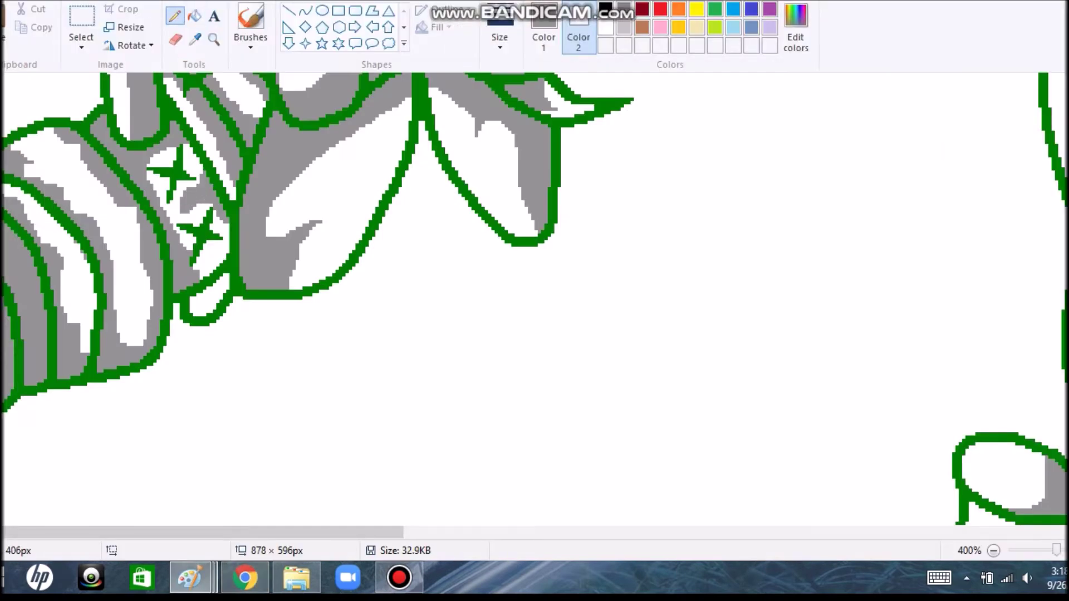
{"action": "left_click_drag", "start_coordinate": [226, 246], "coordinate": [214, 259]}
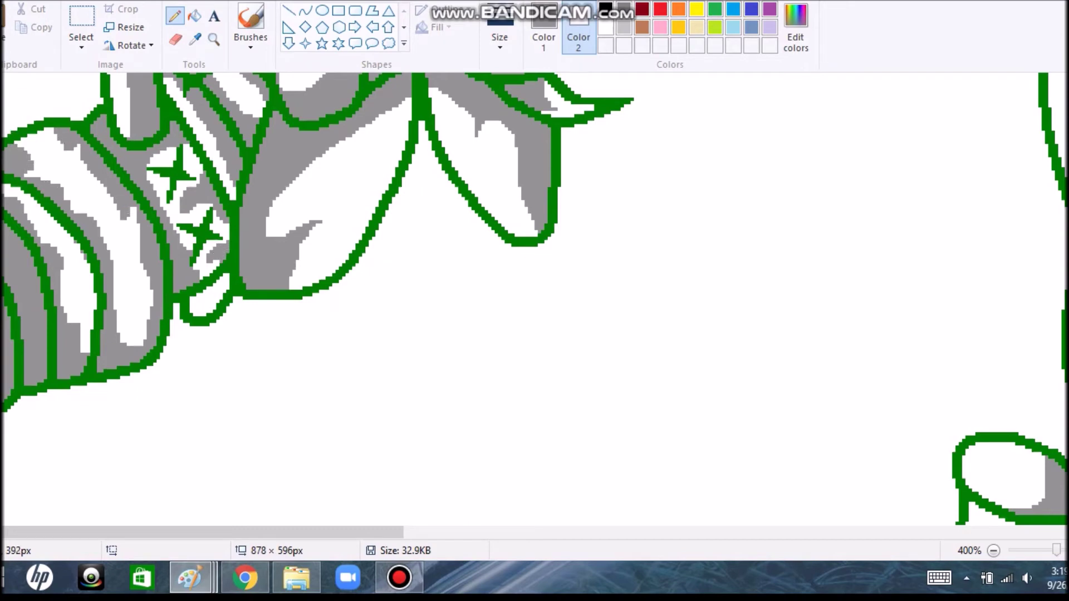
{"action": "left_click_drag", "start_coordinate": [146, 323], "coordinate": [135, 299]}
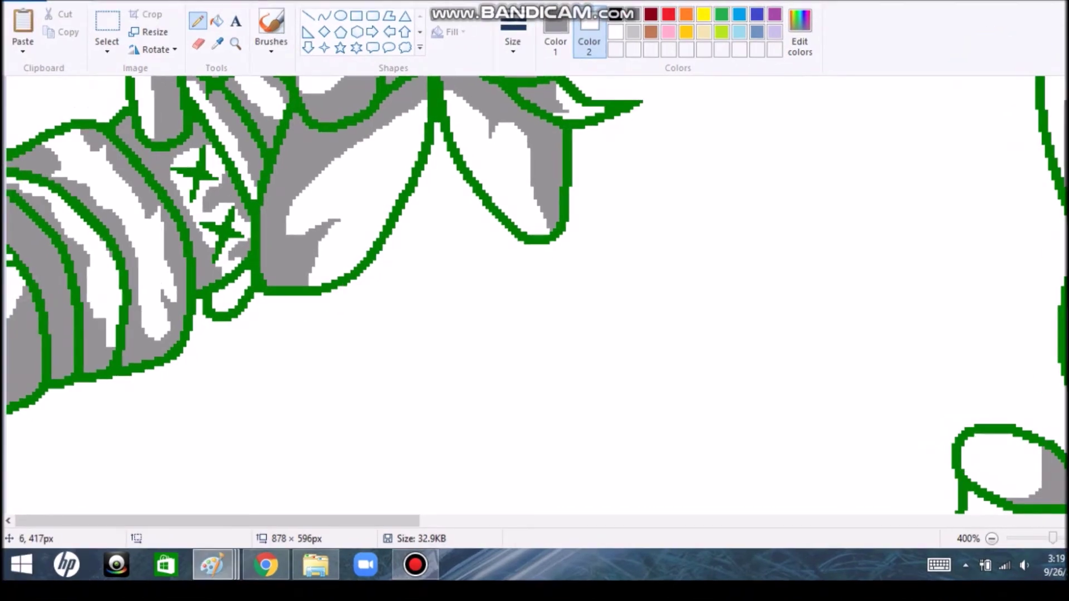
{"action": "left_click_drag", "start_coordinate": [110, 346], "coordinate": [88, 257]}
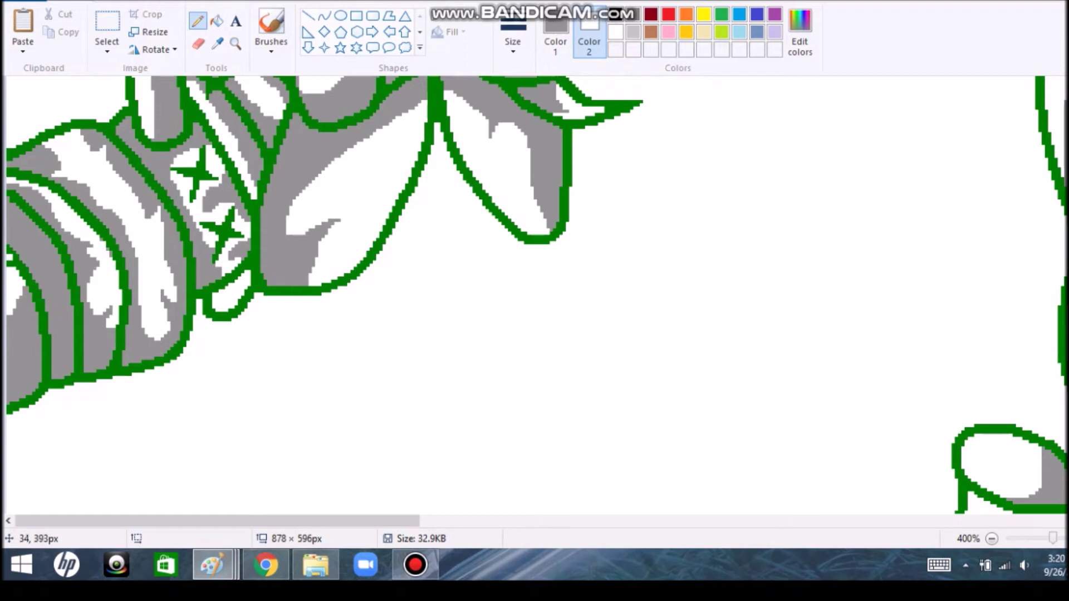
{"action": "mouse_move", "coordinate": [244, 272]}
{"action": "left_mouse_down"}
{"action": "mouse_move", "coordinate": [239, 300]}
{"action": "mouse_move", "coordinate": [225, 292]}
{"action": "mouse_move", "coordinate": [246, 284]}
{"action": "left_mouse_up"}
- Look over the first character's refined shading from head to legs, check Chrome, and return to the second character's face
{"action": "scroll", "coordinate": [178, 334], "scroll_direction": "down", "scroll_amount": 1}
{"action": "scroll", "coordinate": [329, 295], "scroll_direction": "up", "scroll_amount": 5}
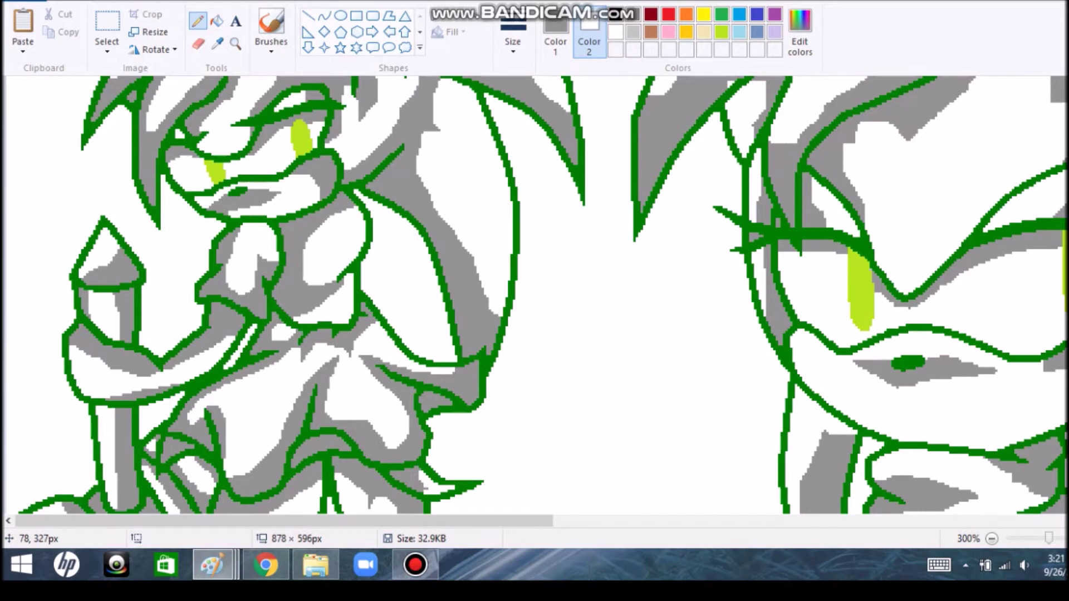
{"action": "scroll", "coordinate": [318, 388], "scroll_direction": "down", "scroll_amount": 4}
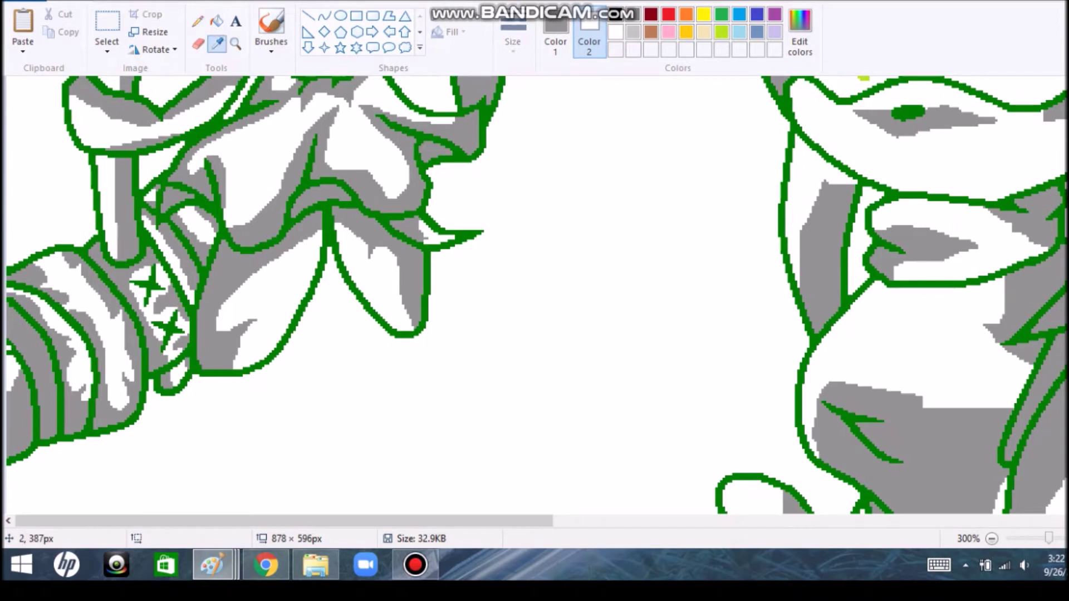
{"action": "scroll", "coordinate": [535, 295], "scroll_direction": "up", "scroll_amount": 6}
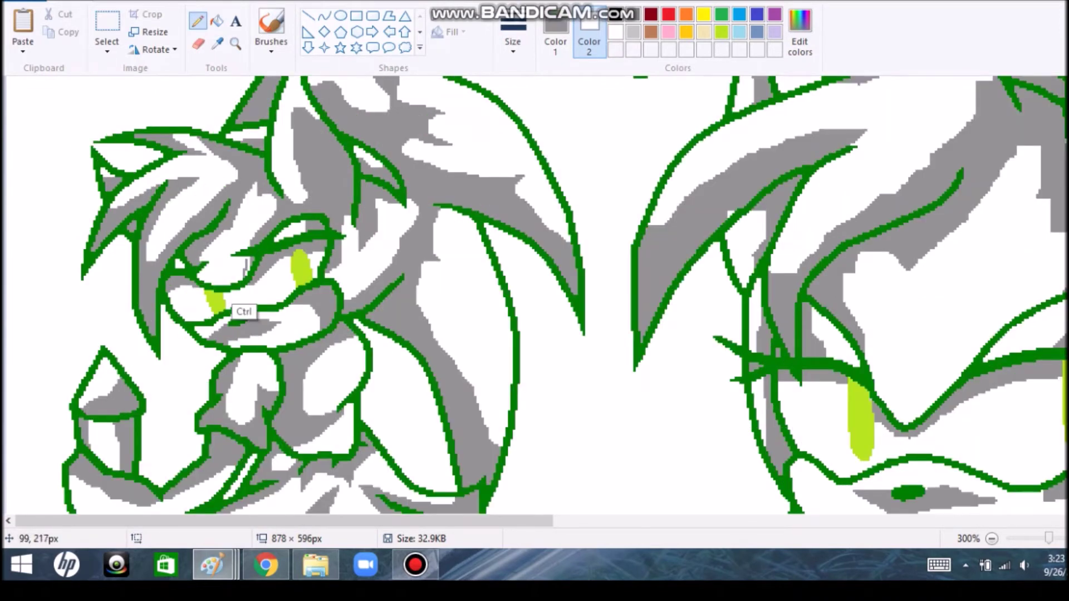
{"action": "scroll", "coordinate": [534, 295], "scroll_direction": "down", "scroll_amount": 2}
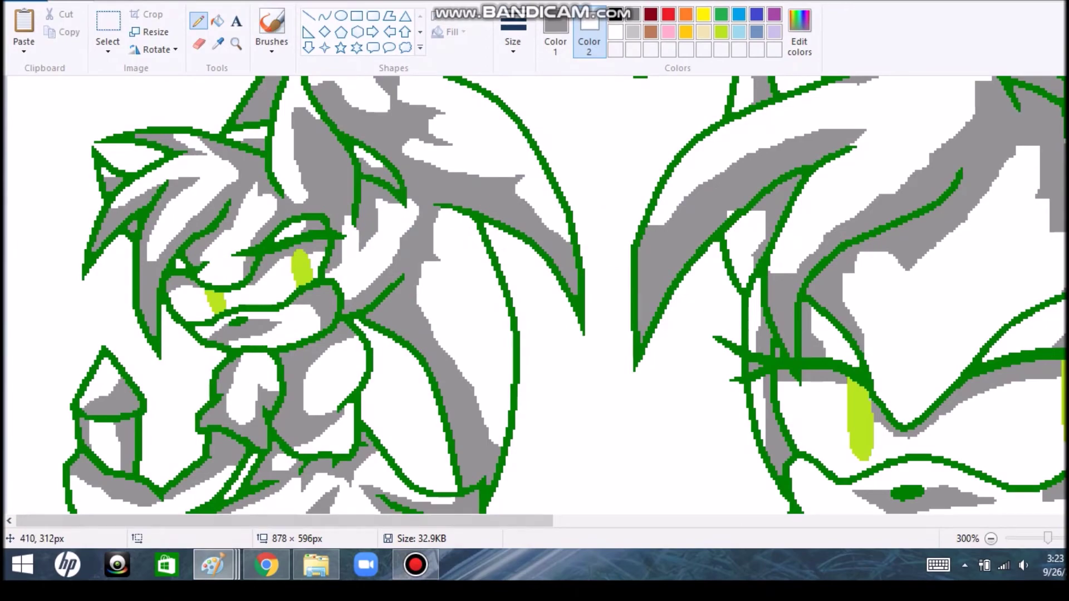
{"action": "scroll", "coordinate": [534, 295], "scroll_direction": "down", "scroll_amount": 1}
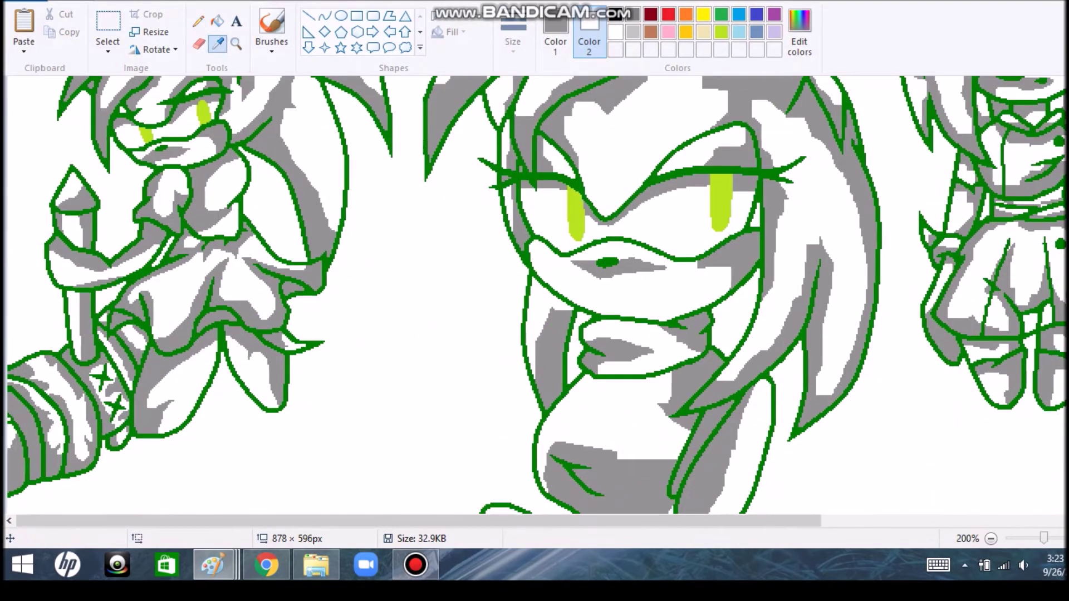
{"action": "left_click", "coordinate": [266, 564]}
{"action": "scroll", "coordinate": [373, 312], "scroll_direction": "down", "scroll_amount": 10}
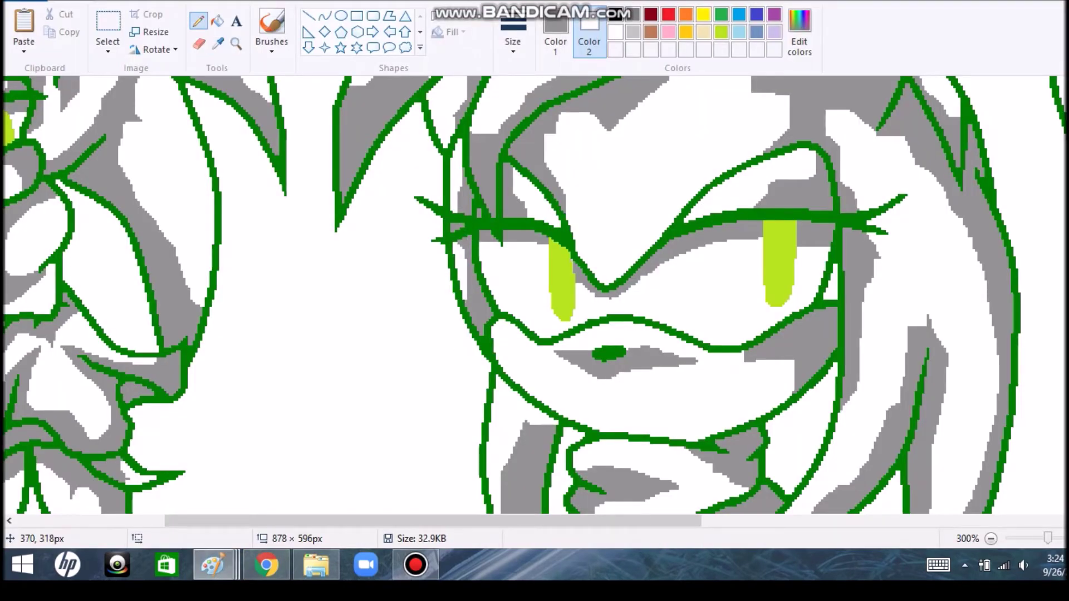
- Reshape the gray shading on the second character's muzzle, forehead and bangs with the Pencil, adding curved edges and pointed tips
{"action": "left_click_drag", "start_coordinate": [743, 368], "coordinate": [791, 365]}
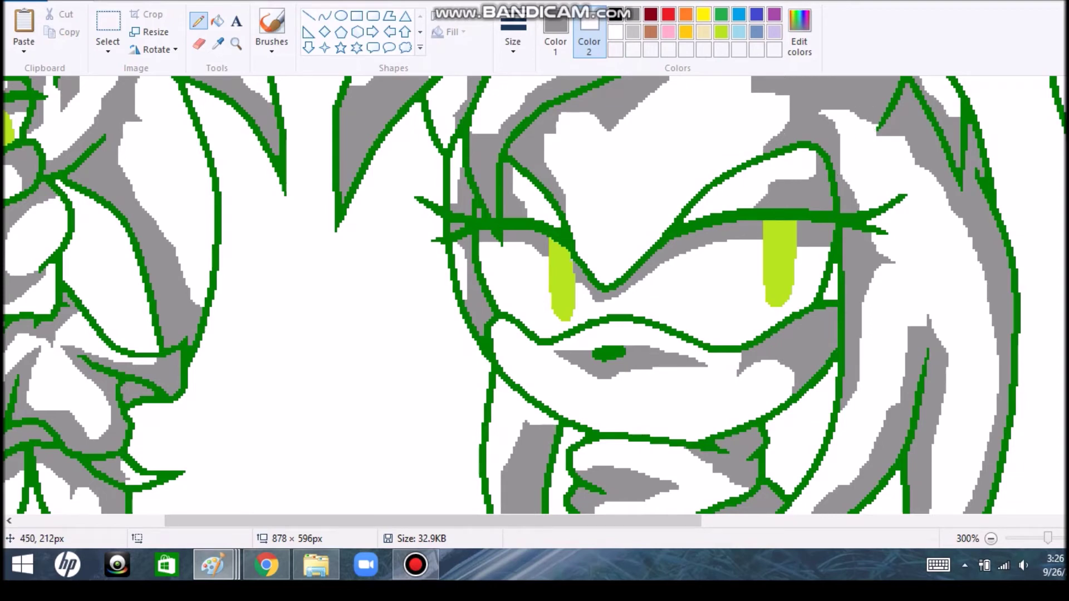
{"action": "scroll", "coordinate": [740, 92], "scroll_direction": "up", "scroll_amount": 3}
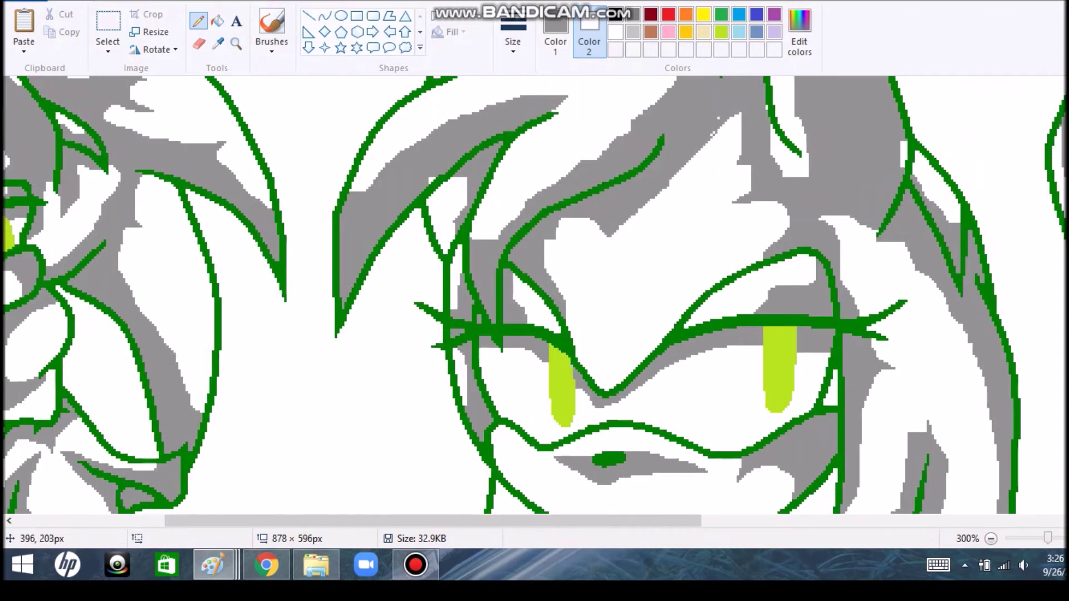
{"action": "mouse_move", "coordinate": [770, 167]}
{"action": "left_mouse_down"}
{"action": "mouse_move", "coordinate": [726, 123]}
{"action": "mouse_move", "coordinate": [743, 201]}
{"action": "mouse_move", "coordinate": [630, 234]}
{"action": "mouse_move", "coordinate": [612, 267]}
{"action": "mouse_move", "coordinate": [654, 201]}
{"action": "left_mouse_up"}
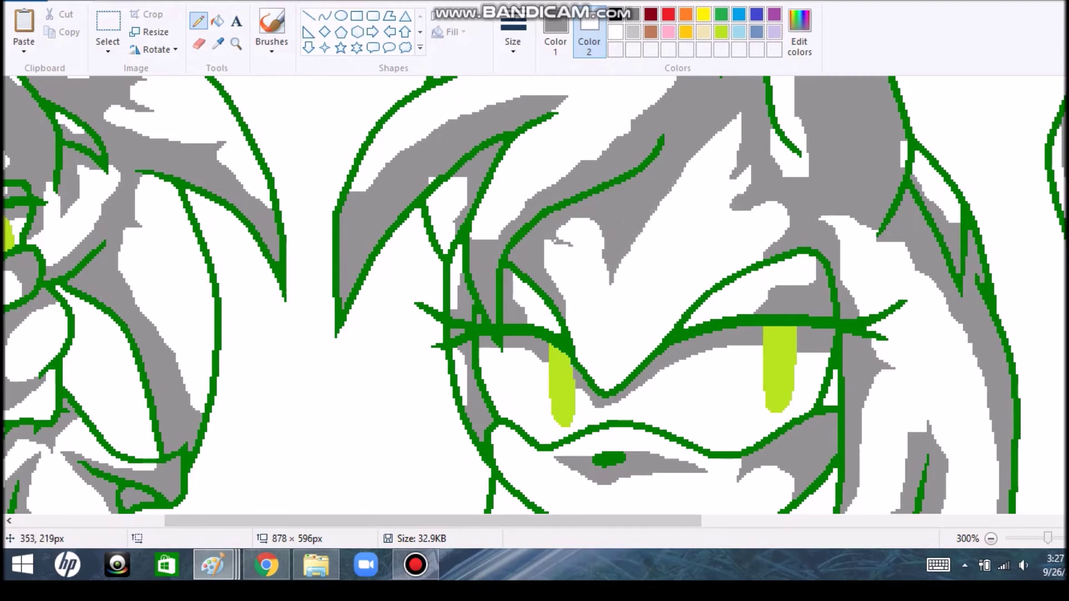
{"action": "left_click_drag", "start_coordinate": [735, 262], "coordinate": [783, 233]}
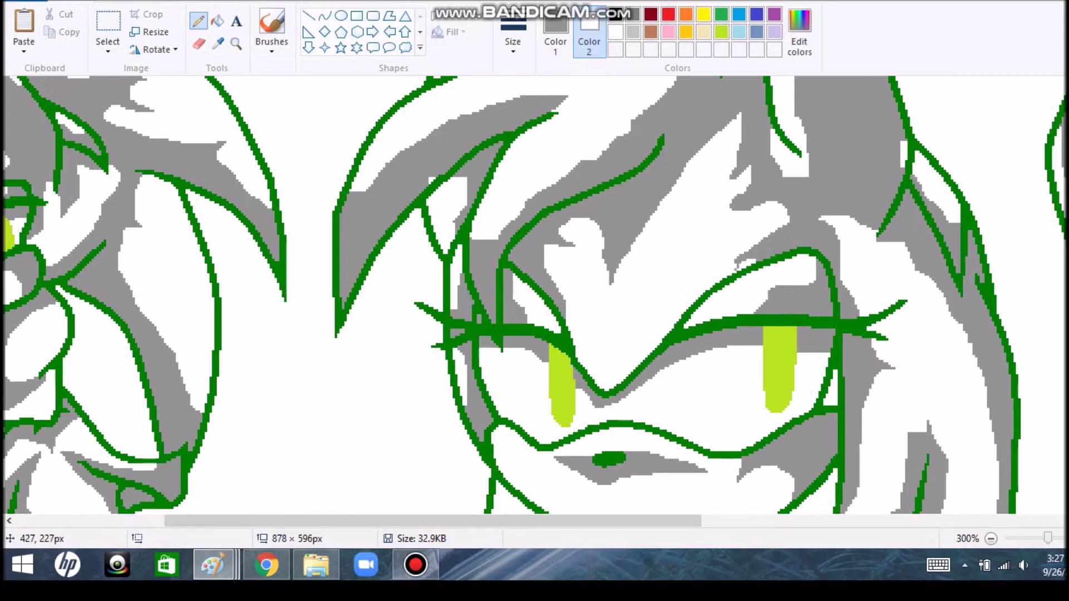
{"action": "left_click_drag", "start_coordinate": [732, 155], "coordinate": [727, 189]}
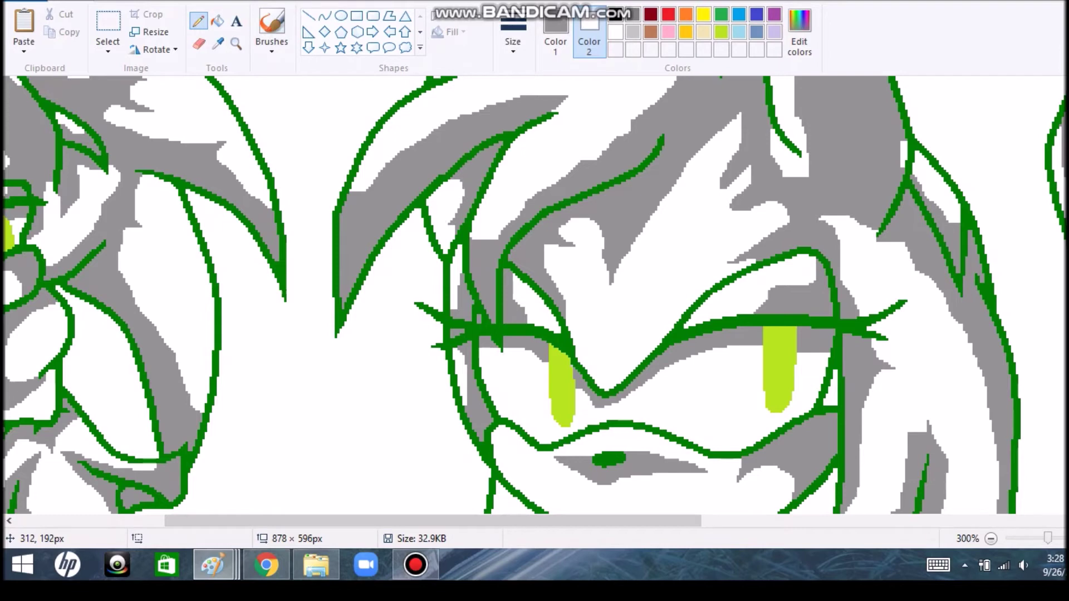
{"action": "left_click_drag", "start_coordinate": [523, 207], "coordinate": [484, 239]}
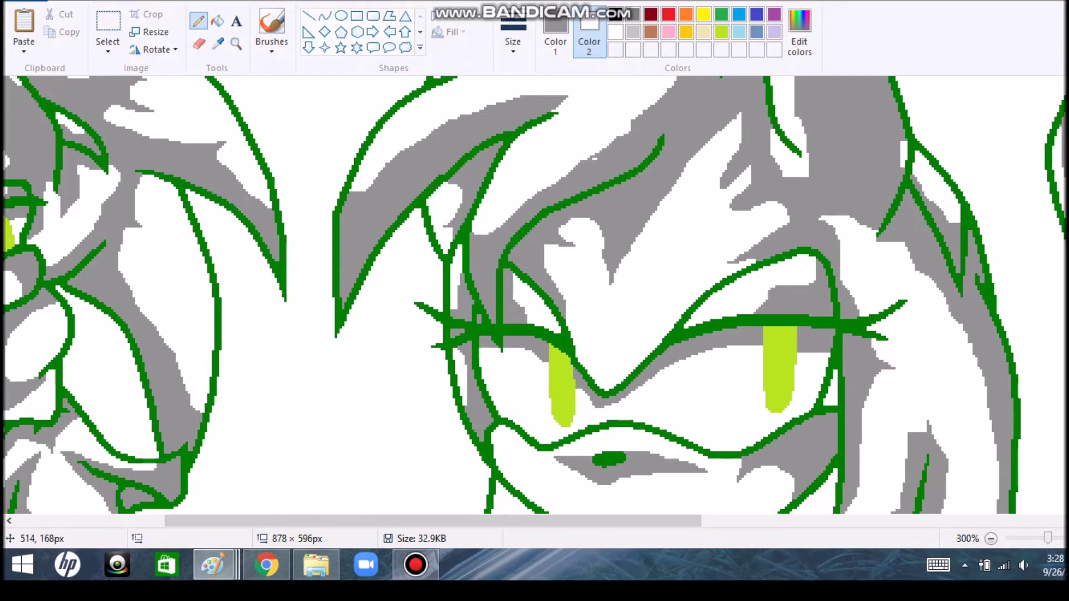
- Extend the gray shading on the second character's upper bangs and head quills into longer, smoother tips with the Pencil
{"action": "scroll", "coordinate": [534, 295], "scroll_direction": "up", "scroll_amount": 3}
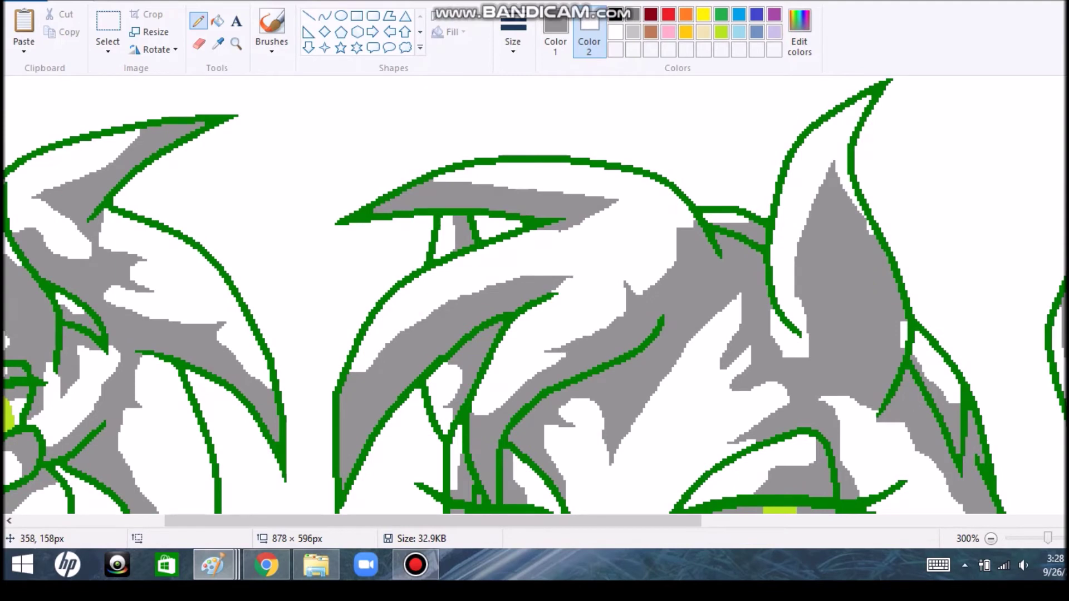
{"action": "left_click_drag", "start_coordinate": [565, 278], "coordinate": [589, 270]}
{"action": "left_click_drag", "start_coordinate": [519, 242], "coordinate": [559, 231]}
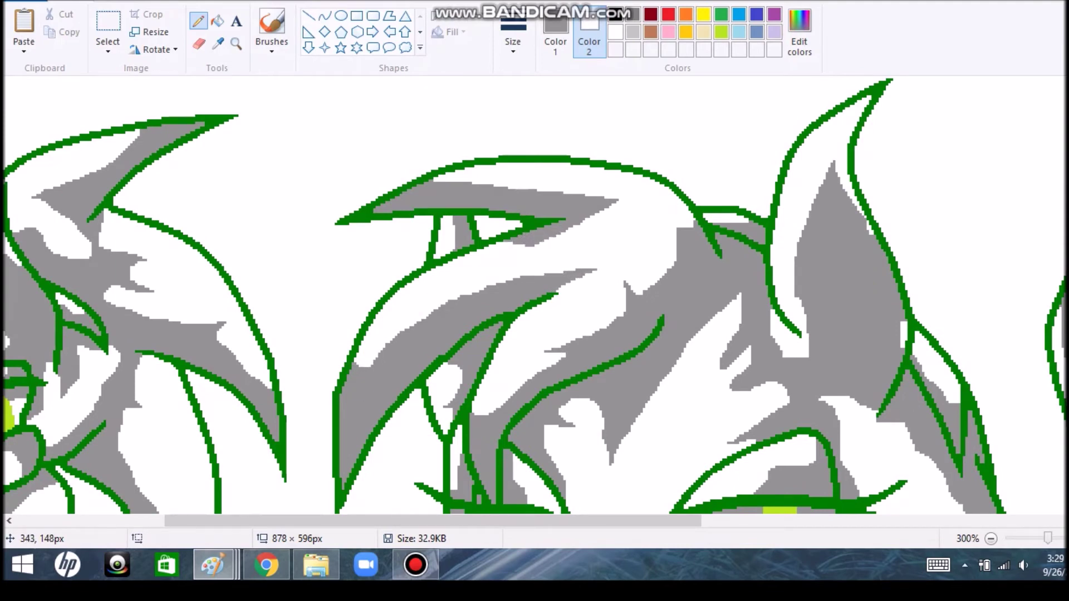
{"action": "left_click_drag", "start_coordinate": [530, 243], "coordinate": [484, 249]}
{"action": "mouse_move", "coordinate": [693, 218]}
{"action": "left_mouse_down"}
{"action": "mouse_move", "coordinate": [675, 230]}
{"action": "mouse_move", "coordinate": [672, 265]}
{"action": "left_mouse_up"}
- Switch to Chrome to check the YouTube page and return to the Paint drawing
{"action": "left_click", "coordinate": [266, 565]}
{"action": "mouse_move", "coordinate": [316, 565]}
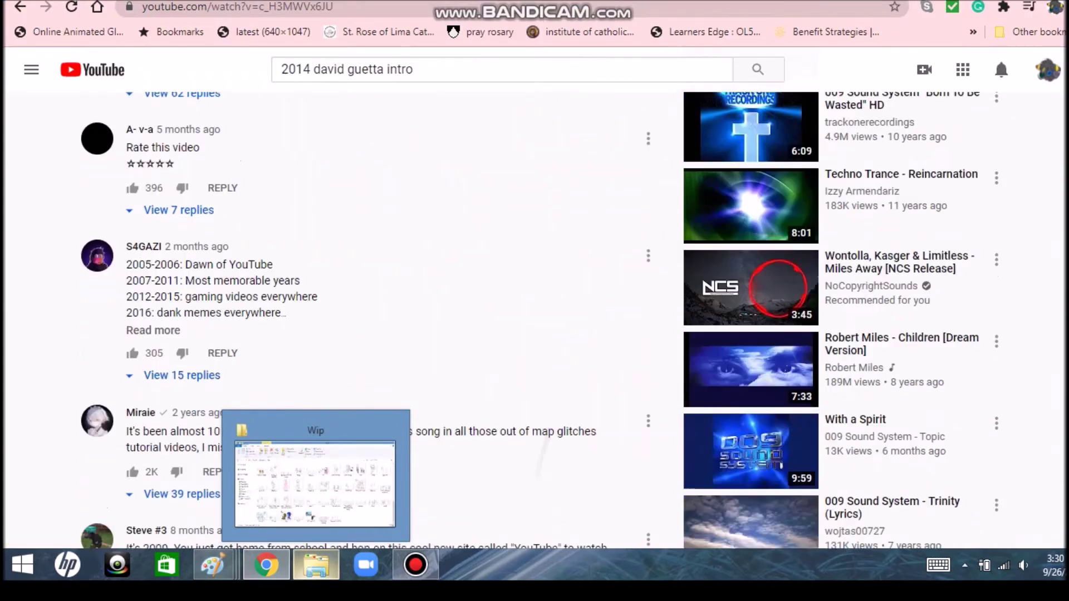
{"action": "left_click", "coordinate": [213, 566]}
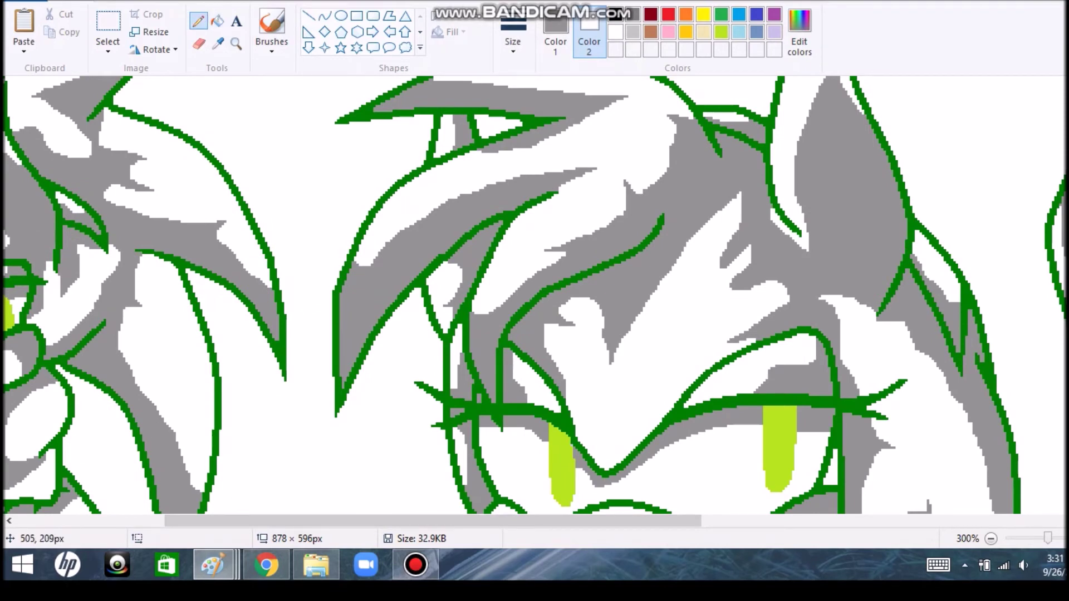
- Refine the gray shading beside the second character's ear and add pointed tips along the long side quill with the Pencil
{"action": "left_click_drag", "start_coordinate": [914, 249], "coordinate": [932, 272]}
{"action": "scroll", "coordinate": [891, 161], "scroll_direction": "down", "scroll_amount": 3}
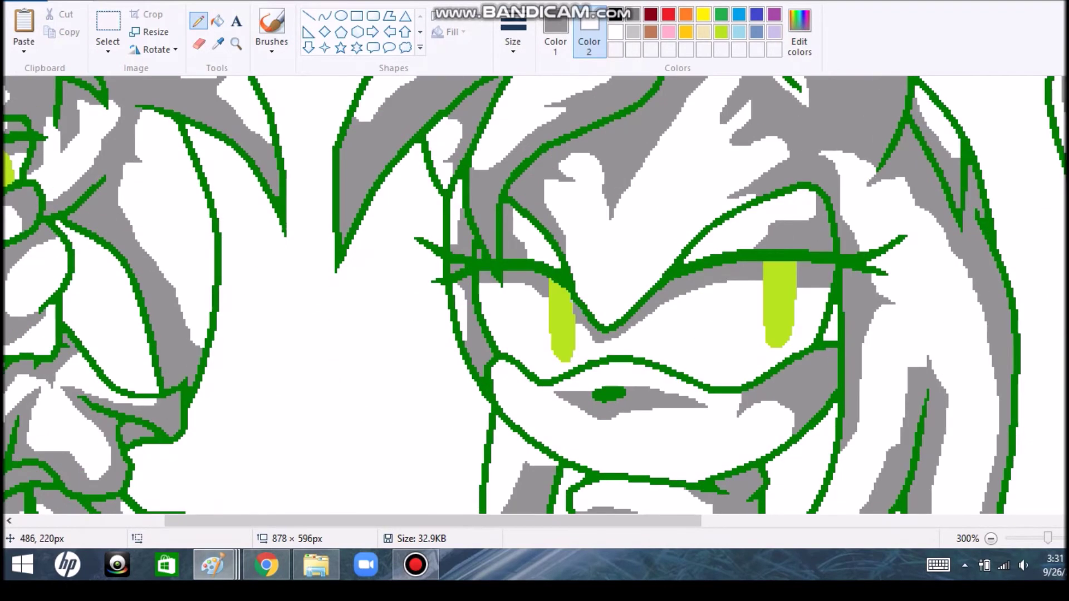
{"action": "left_click_drag", "start_coordinate": [866, 365], "coordinate": [861, 413]}
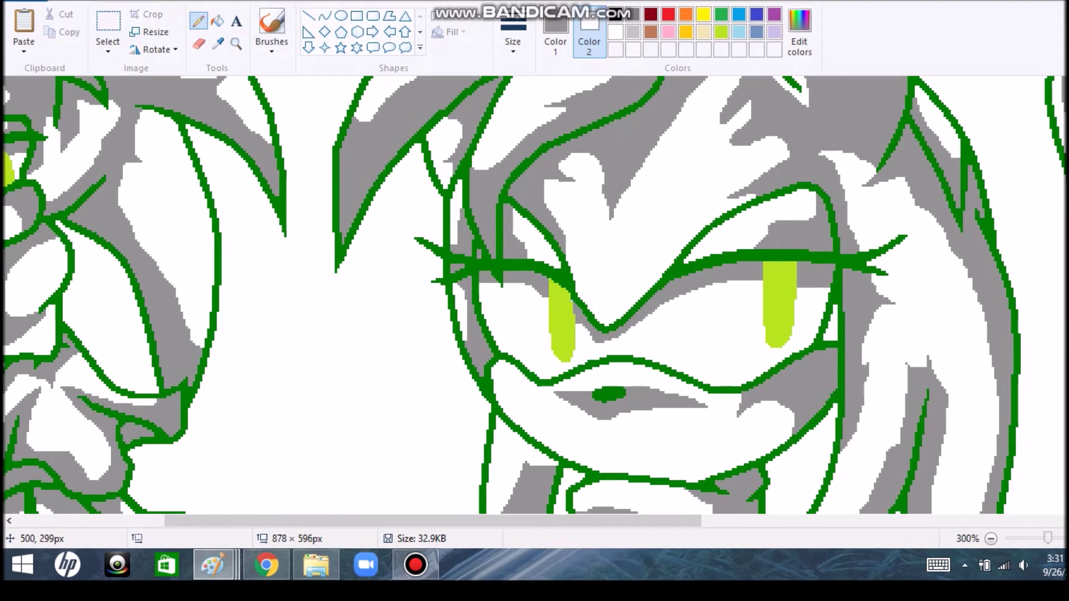
{"action": "left_click_drag", "start_coordinate": [908, 203], "coordinate": [909, 207]}
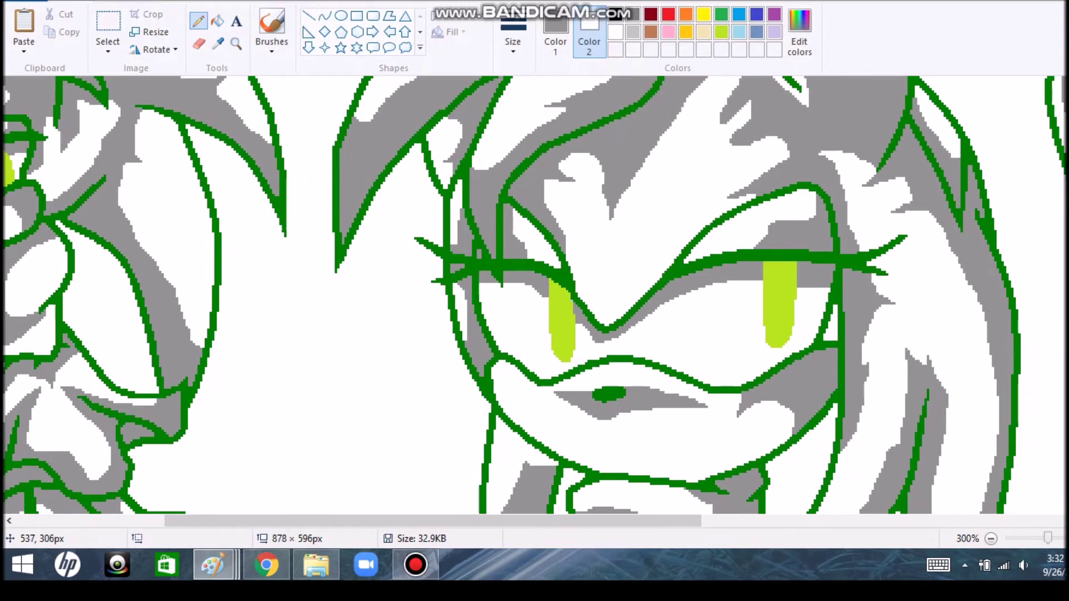
{"action": "scroll", "coordinate": [965, 333], "scroll_direction": "down", "scroll_amount": 4}
{"action": "left_click_drag", "start_coordinate": [975, 130], "coordinate": [972, 116]}
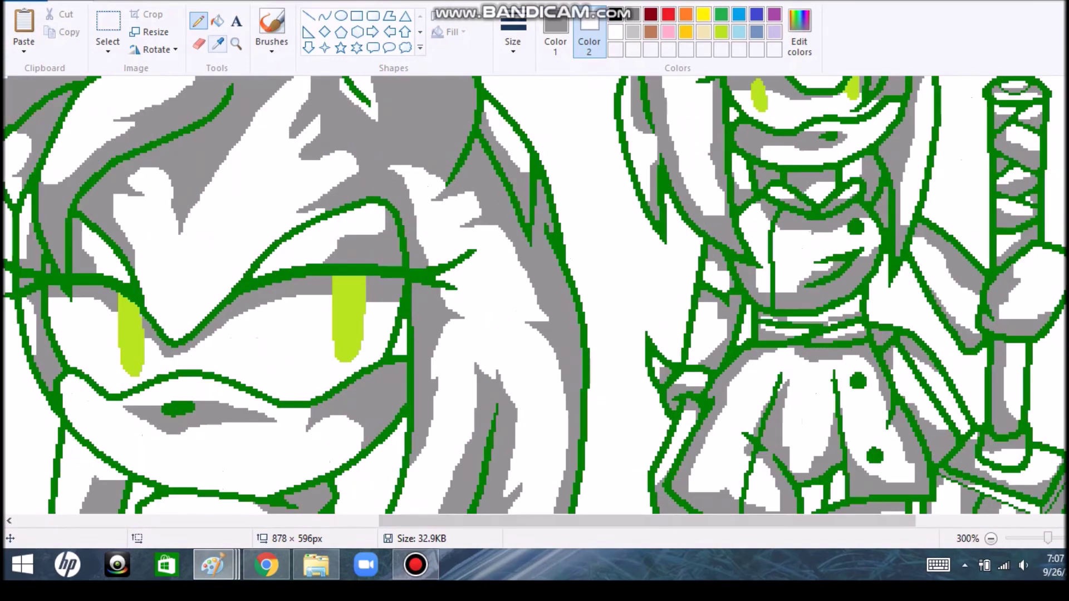
- Sample the shading gray with the Color picker and smooth the upper edge of the shading on the second character's torso
{"action": "scroll", "coordinate": [535, 295], "scroll_direction": "down", "scroll_amount": 2}
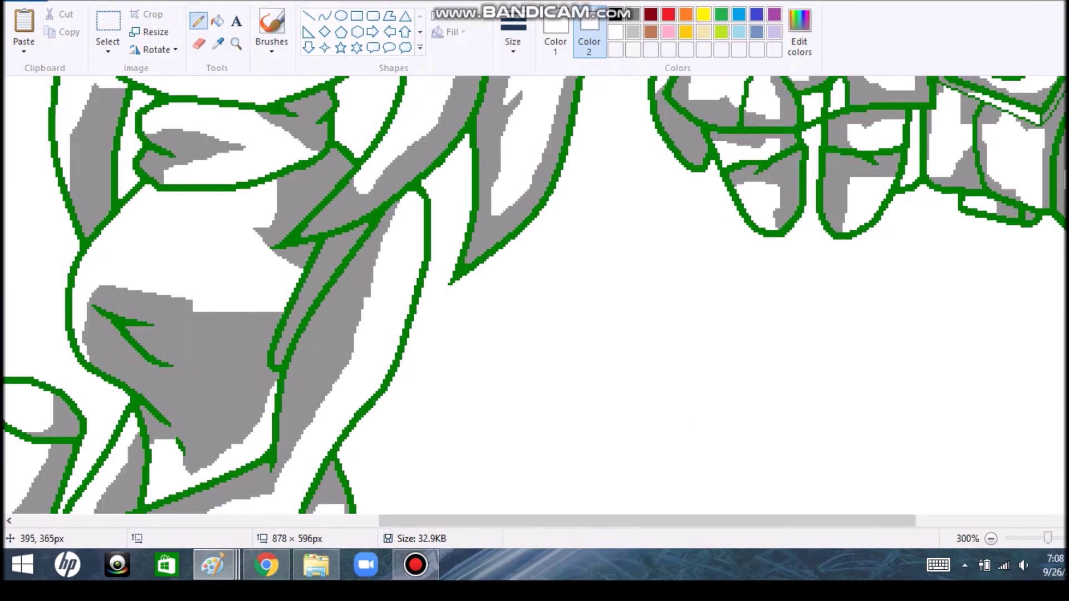
{"action": "left_click", "coordinate": [217, 43]}
{"action": "scroll", "coordinate": [312, 295], "scroll_direction": "down", "scroll_amount": 3}
{"action": "left_click", "coordinate": [85, 217]}
{"action": "left_click_drag", "start_coordinate": [194, 169], "coordinate": [281, 167]}
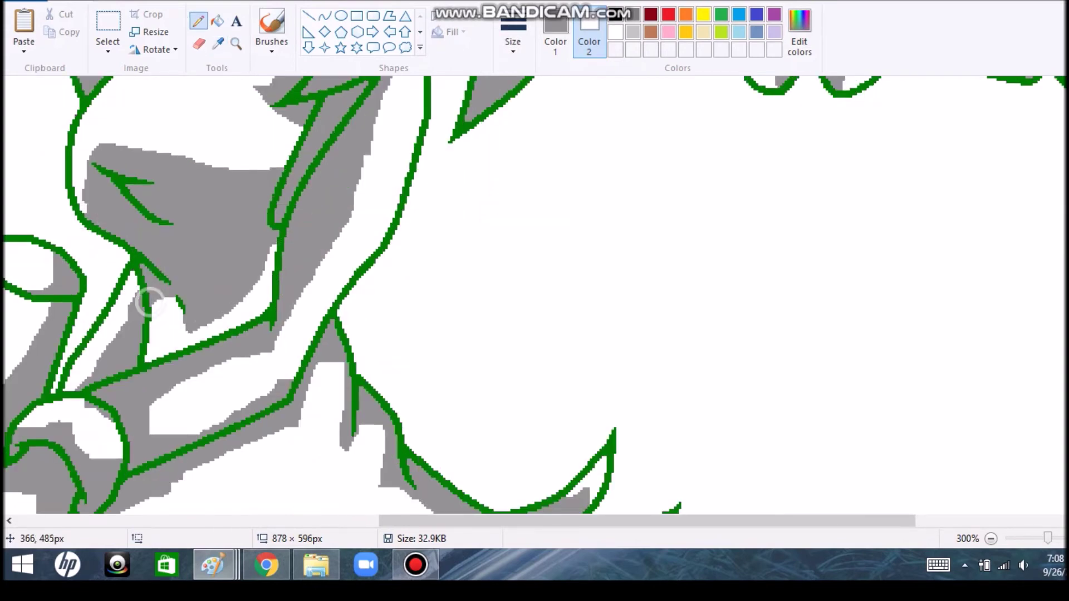
- Smooth the gray shading edges along the second character's forearm and upper arm with the Pencil
{"action": "left_click_drag", "start_coordinate": [286, 376], "coordinate": [292, 367]}
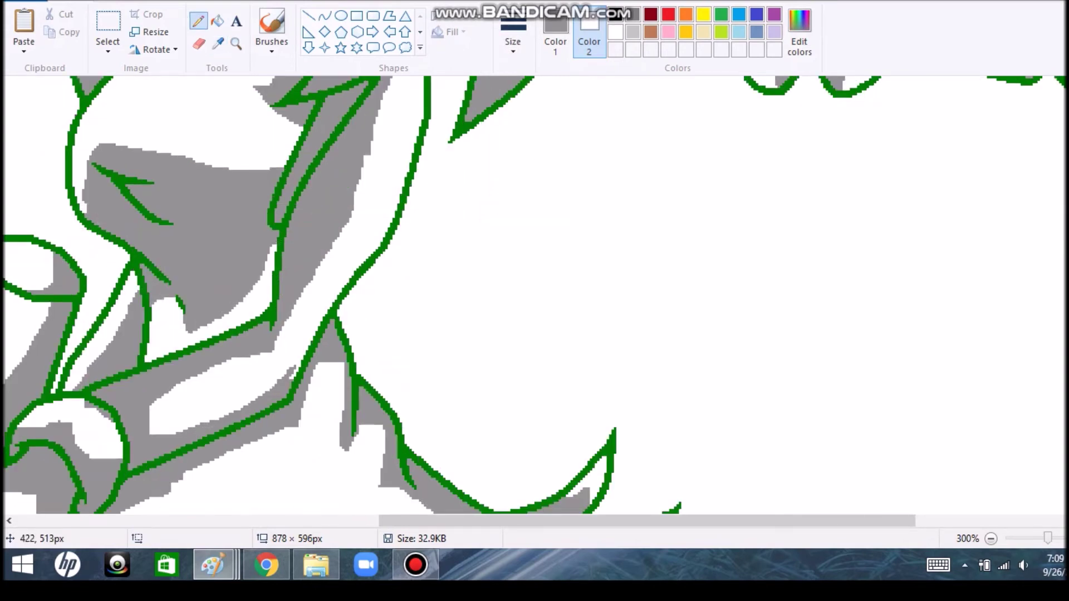
{"action": "left_click_drag", "start_coordinate": [353, 196], "coordinate": [369, 154]}
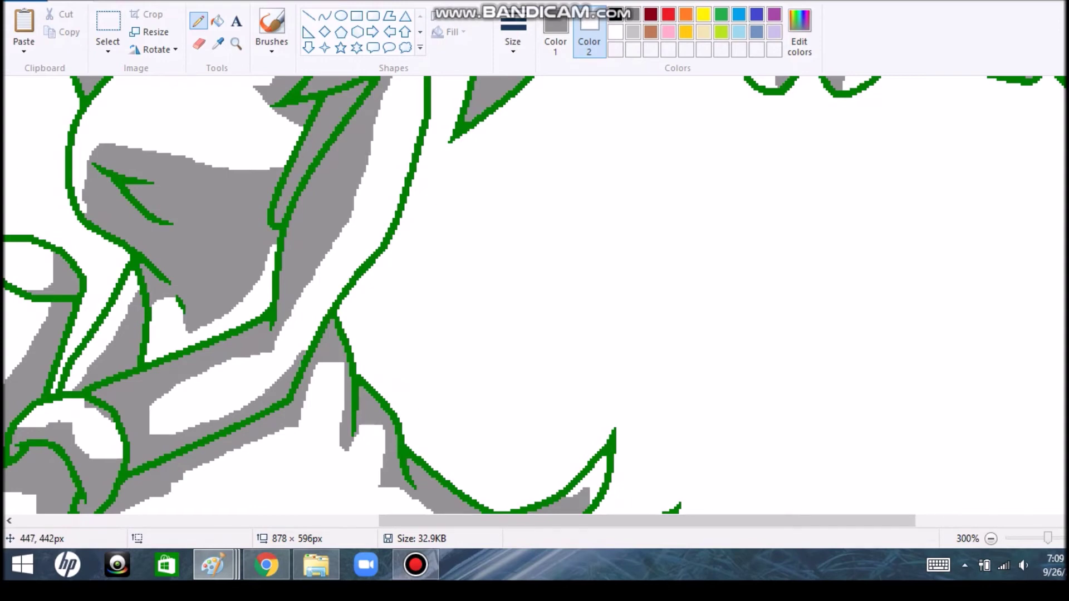
{"action": "scroll", "coordinate": [368, 162], "scroll_direction": "up", "scroll_amount": 3}
{"action": "left_click_drag", "start_coordinate": [373, 269], "coordinate": [397, 184]}
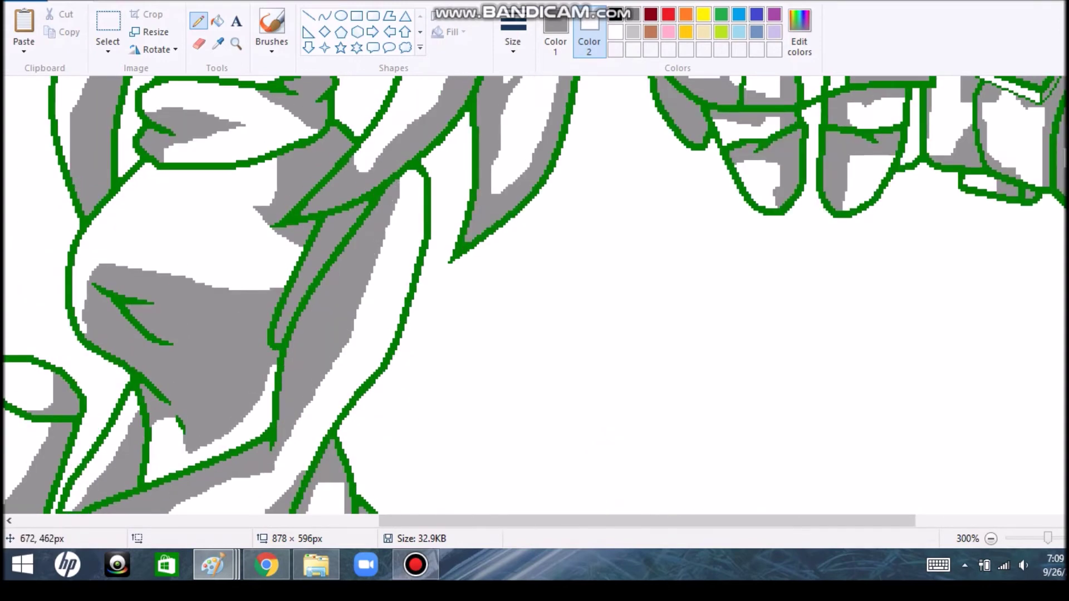
- Round and sharpen the gray fold shading on the second character's skirt with the Pencil
{"action": "scroll", "coordinate": [534, 295], "scroll_direction": "down", "scroll_amount": 5}
{"action": "left_click_drag", "start_coordinate": [344, 392], "coordinate": [347, 398]}
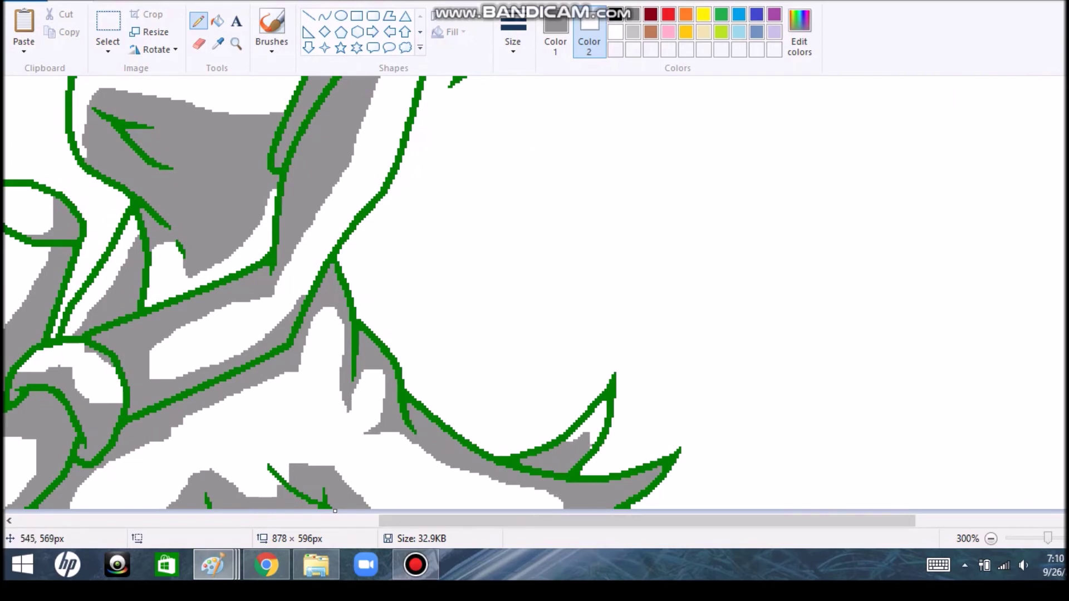
{"action": "mouse_move", "coordinate": [292, 478]}
{"action": "left_mouse_down"}
{"action": "mouse_move", "coordinate": [293, 488]}
{"action": "mouse_move", "coordinate": [284, 470]}
{"action": "left_mouse_up"}
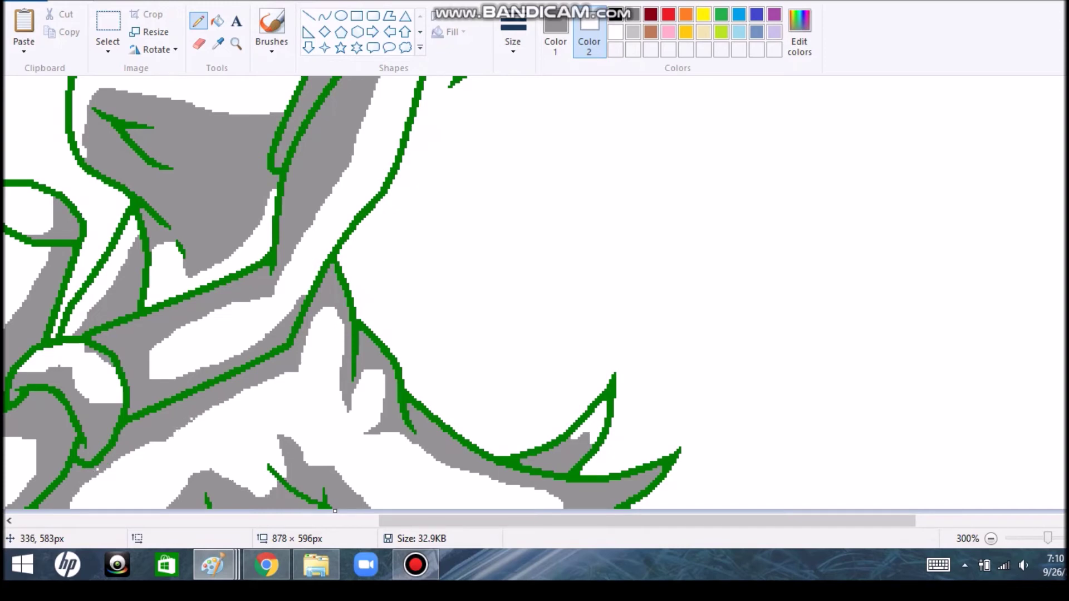
- Sample the needed colors and smooth the gray shading edges on the second character's wrist cuff, upper arm and torso with the Pencil
{"action": "left_click", "coordinate": [218, 43]}
{"action": "left_click", "coordinate": [61, 391]}
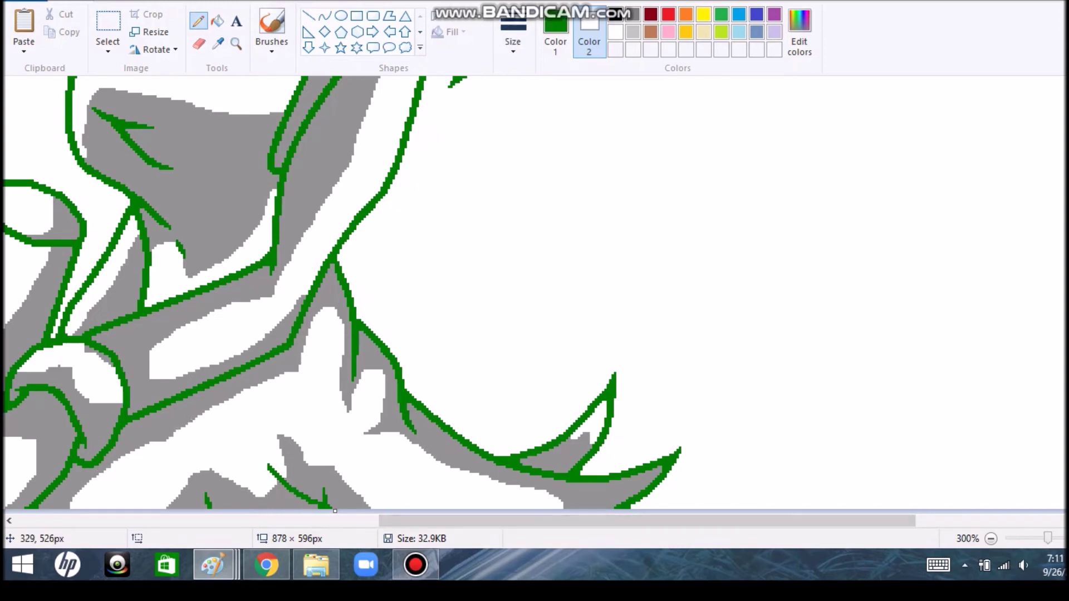
{"action": "left_click", "coordinate": [89, 355]}
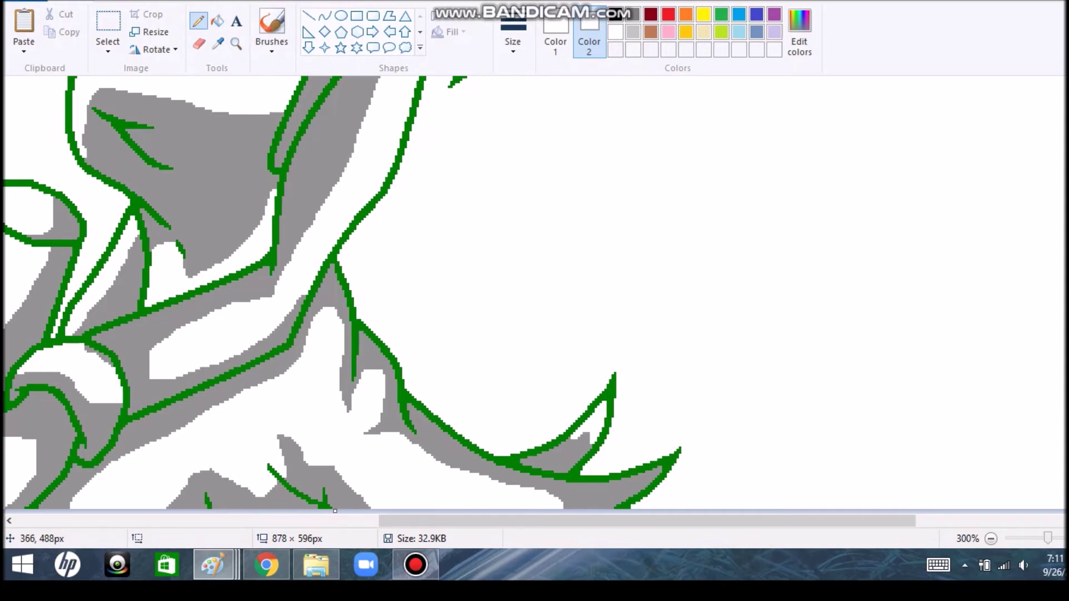
{"action": "left_click_drag", "start_coordinate": [84, 143], "coordinate": [127, 93]}
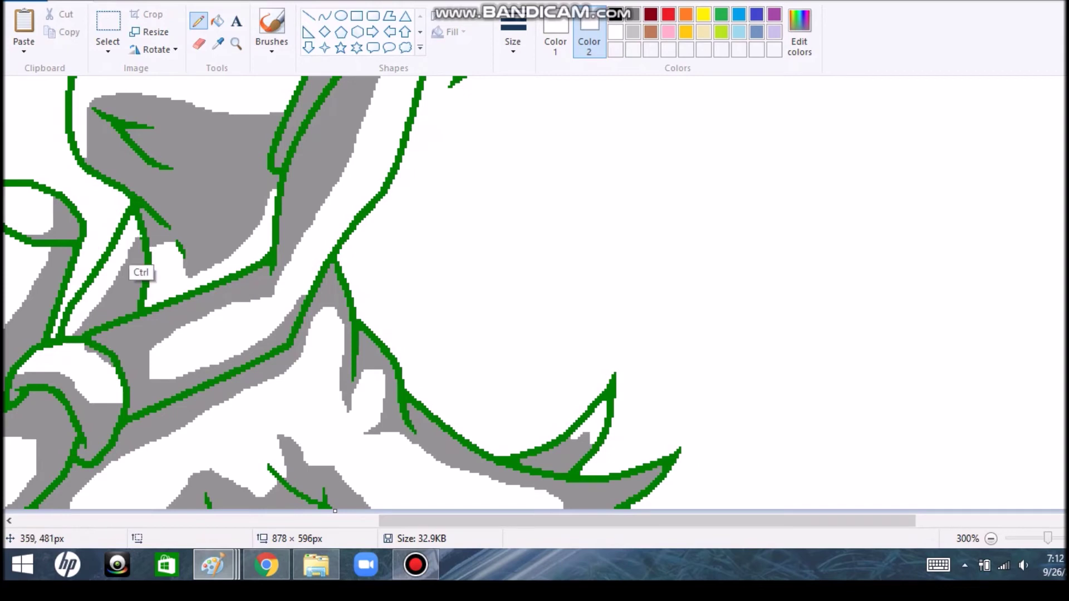
- Round the inner edge of the second character's cuff shading and sharpen the gray fold tip on the skirt
{"action": "left_click", "coordinate": [218, 44]}
{"action": "left_click", "coordinate": [169, 403]}
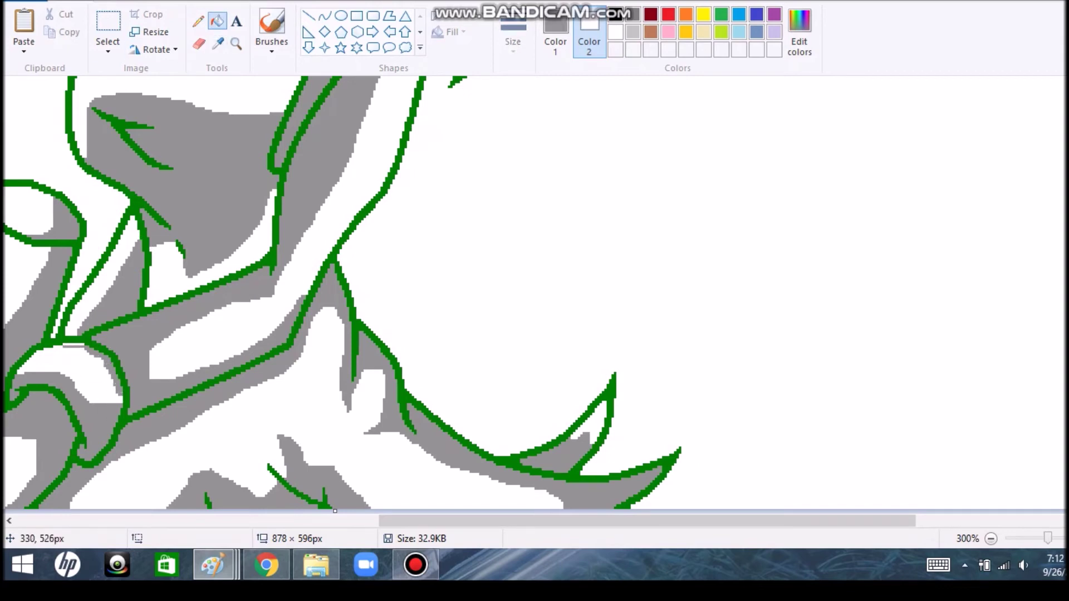
{"action": "left_click", "coordinate": [218, 44]}
{"action": "left_click", "coordinate": [301, 458]}
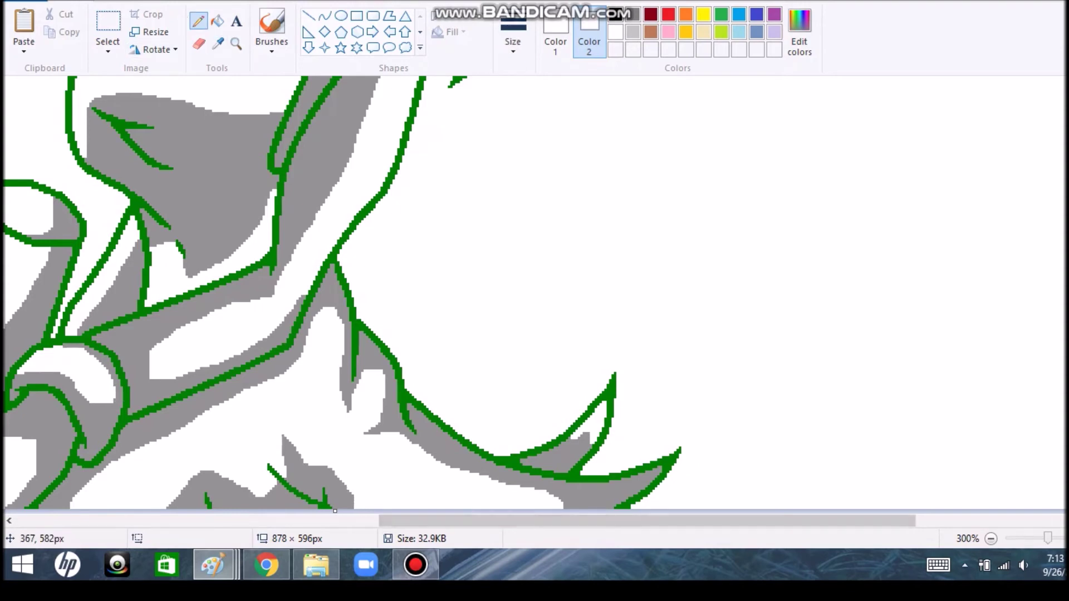
- Smooth the gray shading edges around the highlight on the second character's glove below the cuff
{"action": "scroll", "coordinate": [534, 293], "scroll_direction": "left", "scroll_amount": 3}
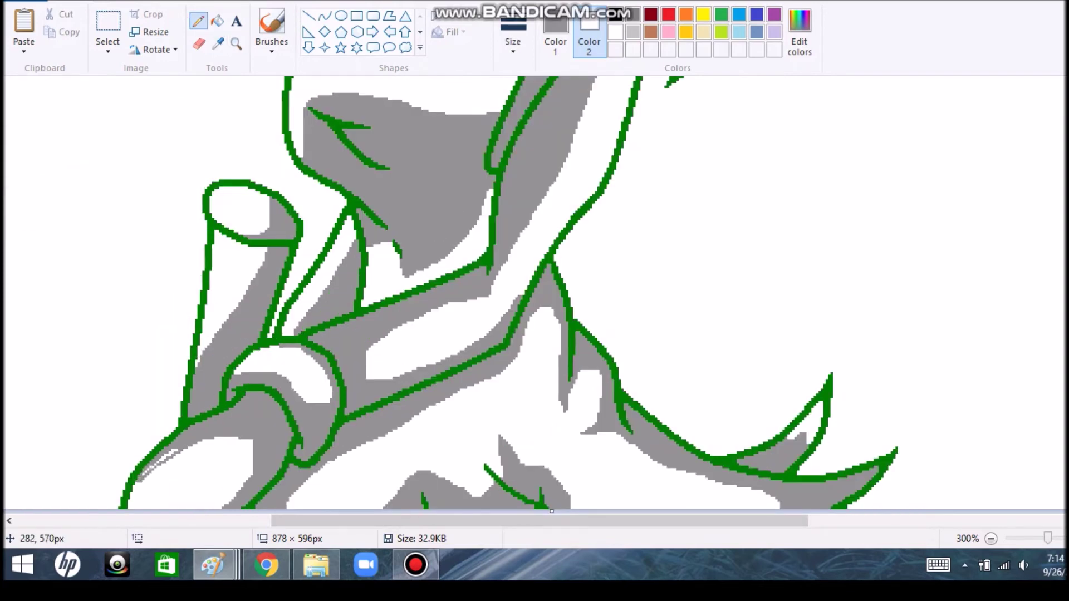
{"action": "scroll", "coordinate": [161, 462], "scroll_direction": "up", "scroll_amount": 1}
{"action": "scroll", "coordinate": [535, 295], "scroll_direction": "down", "scroll_amount": 3}
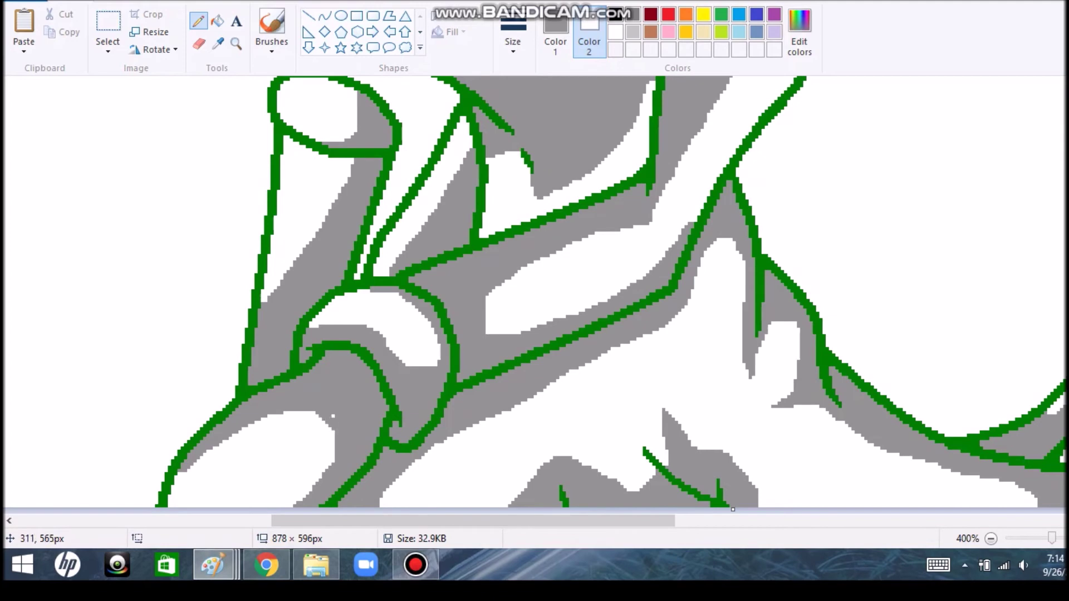
{"action": "left_click", "coordinate": [990, 538]}
{"action": "left_click", "coordinate": [990, 539]}
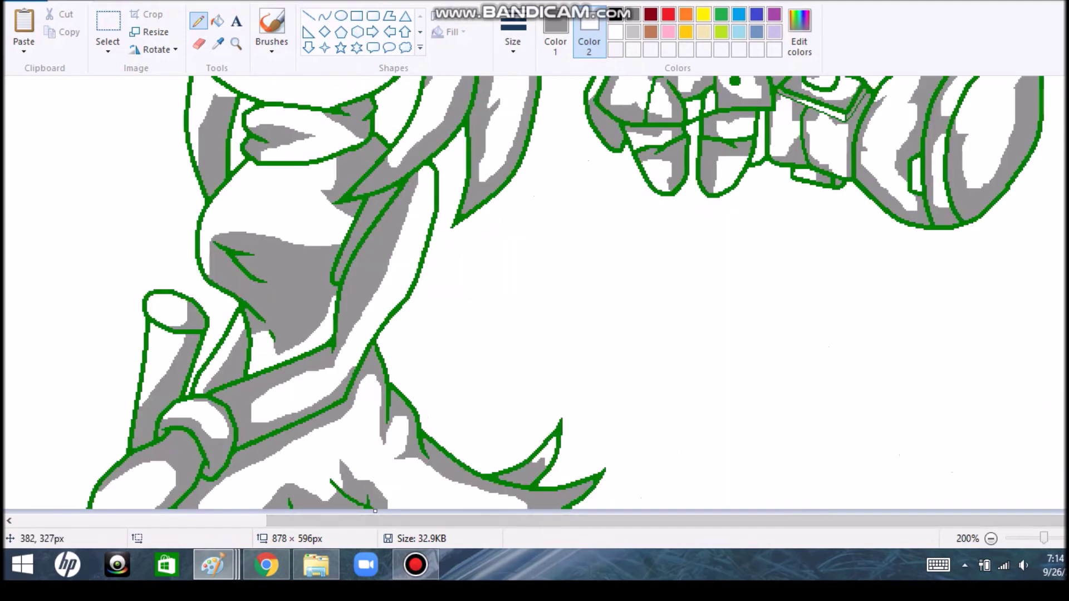
- Touch up the shading edges on the second character's side quill and on the hair beside the ear
{"action": "left_click_drag", "start_coordinate": [206, 118], "coordinate": [209, 119]}
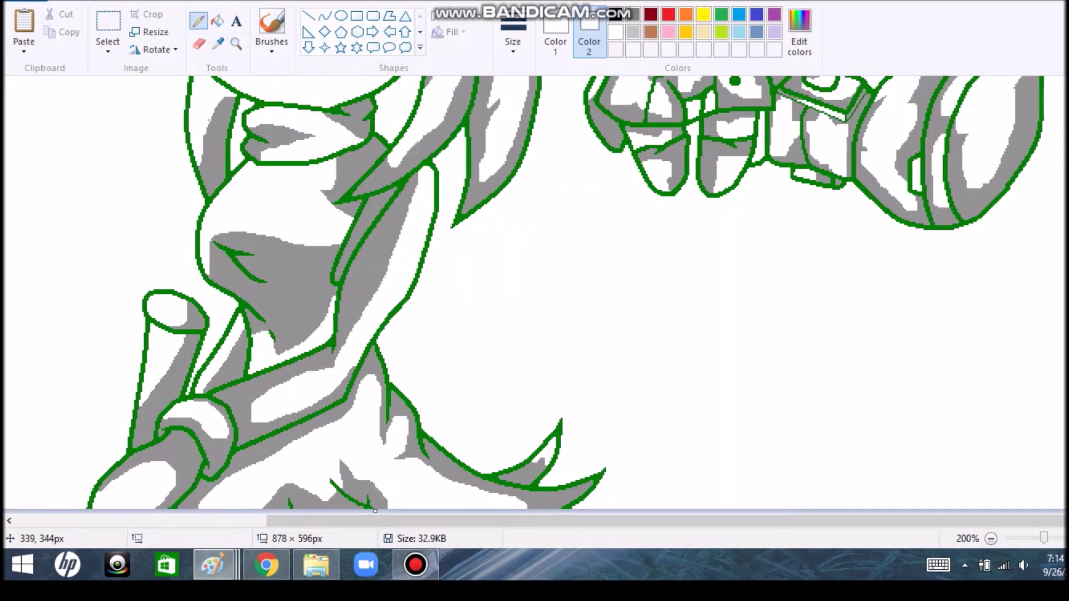
{"action": "scroll", "coordinate": [534, 295], "scroll_direction": "up", "scroll_amount": 5}
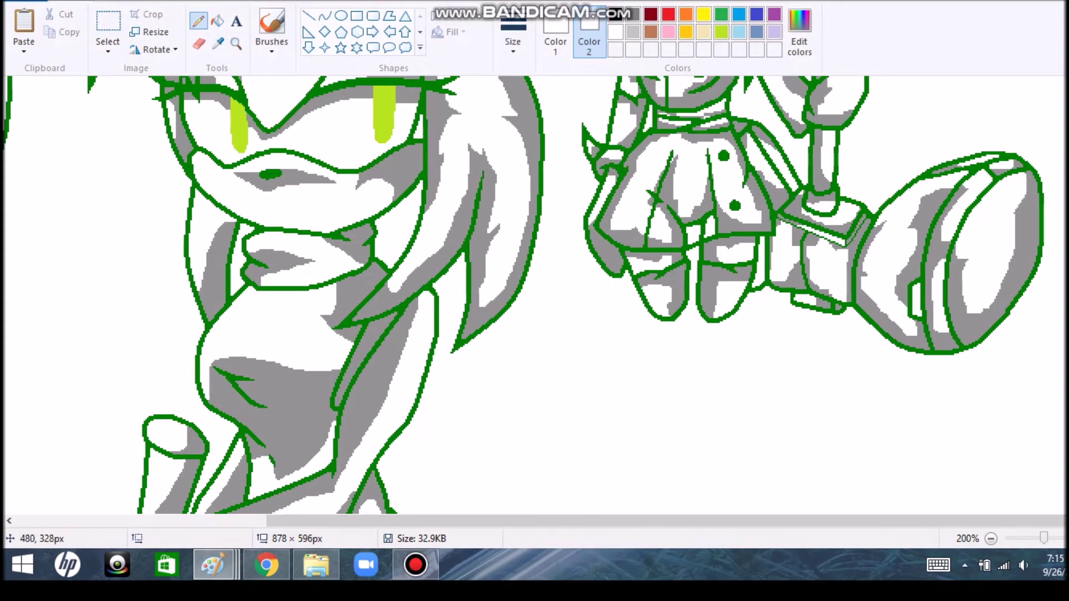
{"action": "scroll", "coordinate": [535, 295], "scroll_direction": "up", "scroll_amount": 5}
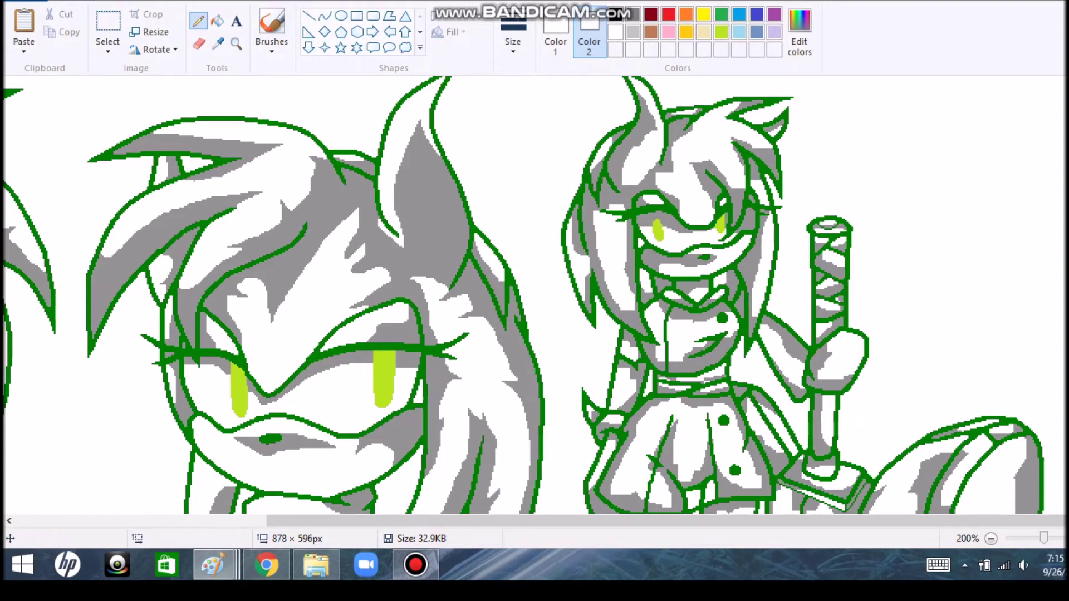
{"action": "left_click", "coordinate": [423, 281]}
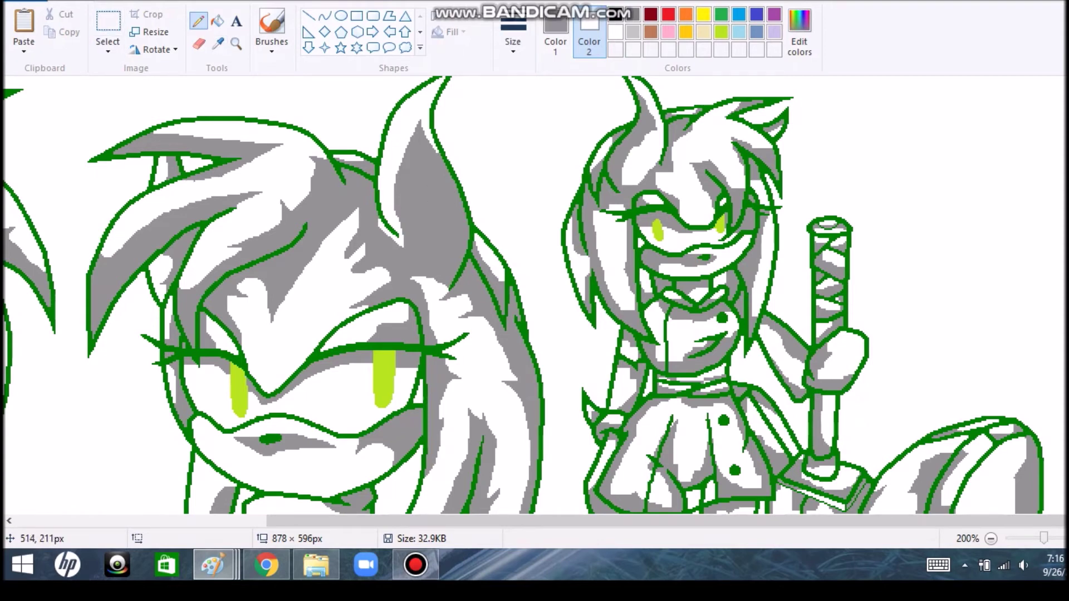
- Outline the first character's inner ear in lime with the Curve tool and draw a short lime curve on the muzzle with the Pencil
{"action": "scroll", "coordinate": [534, 295], "scroll_direction": "up", "scroll_amount": 3}
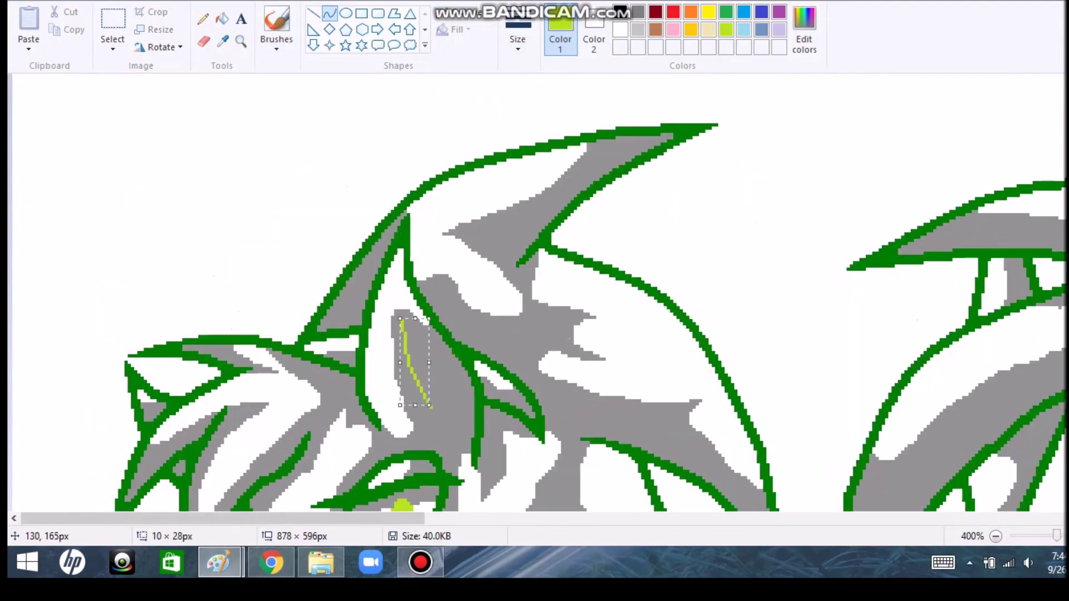
{"action": "mouse_move", "coordinate": [401, 317]}
{"action": "left_mouse_down"}
{"action": "mouse_move", "coordinate": [384, 406]}
{"action": "mouse_move", "coordinate": [429, 407]}
{"action": "left_mouse_up"}
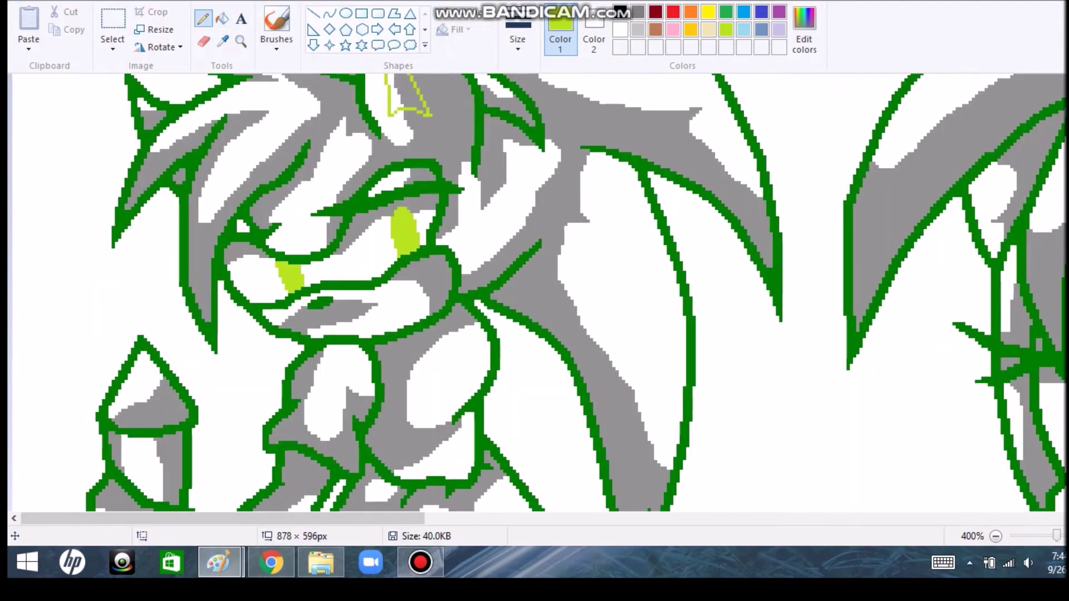
{"action": "key", "text": "ctrl"}
{"action": "left_click_drag", "start_coordinate": [376, 322], "coordinate": [426, 303]}
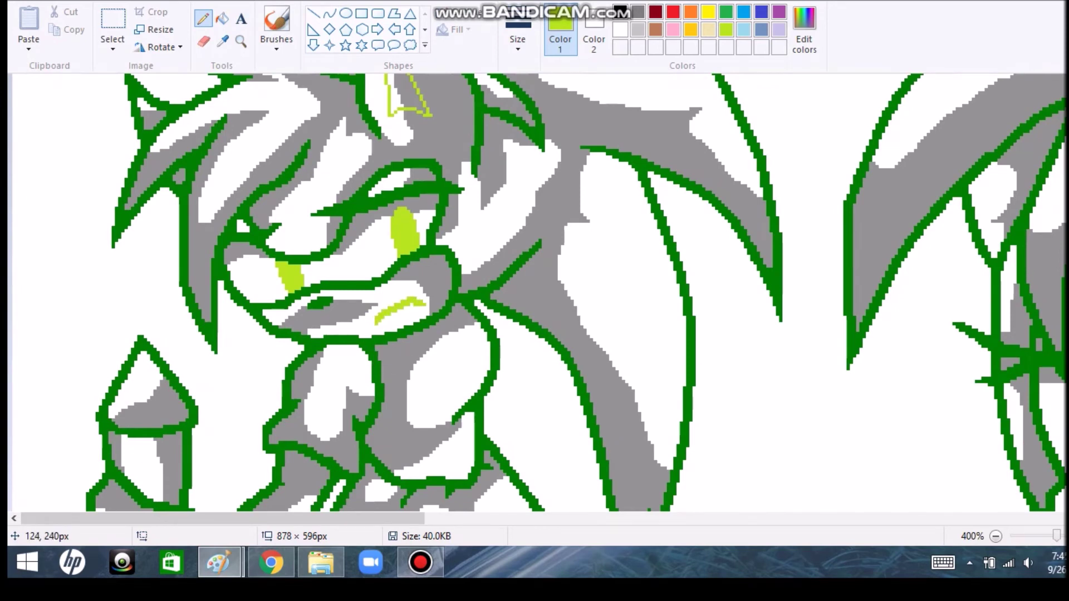
{"action": "key", "text": "ctrl+z"}
{"action": "left_click_drag", "start_coordinate": [376, 318], "coordinate": [418, 306]}
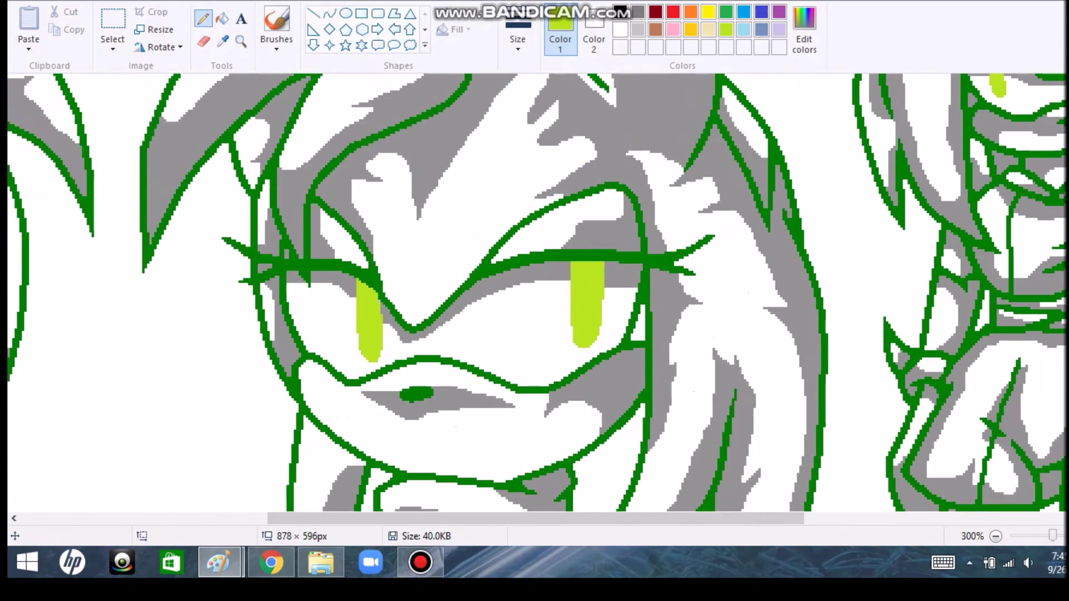
- Outline the inner ears of the second and third characters as lime triangles with the Curve tool
{"action": "mouse_move", "coordinate": [630, 238]}
{"action": "left_mouse_down"}
{"action": "mouse_move", "coordinate": [662, 356]}
{"action": "mouse_move", "coordinate": [596, 327]}
{"action": "mouse_move", "coordinate": [636, 347]}
{"action": "left_mouse_up"}
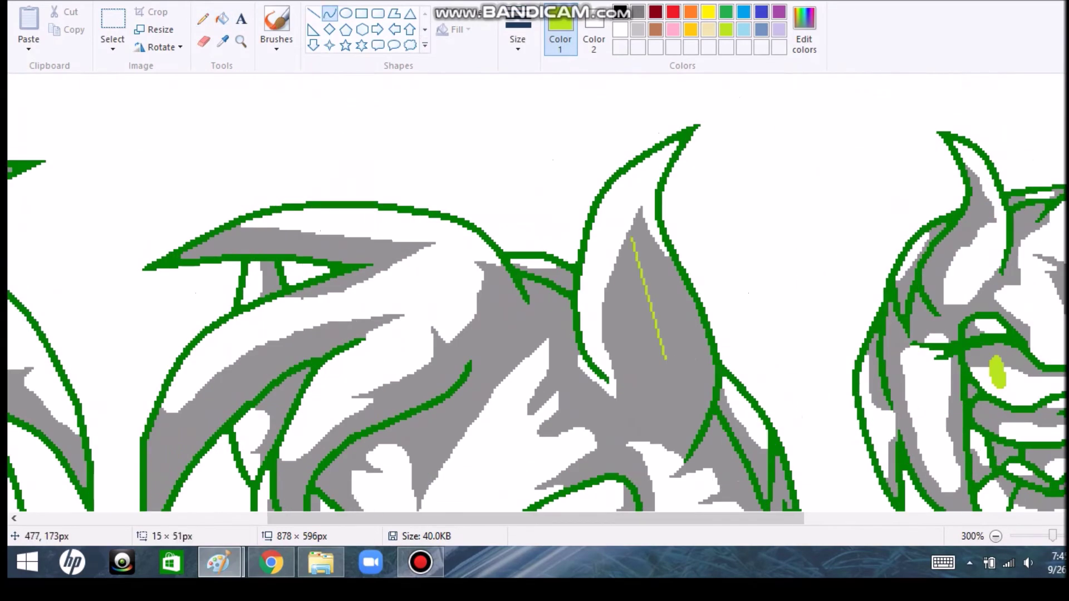
{"action": "left_click", "coordinate": [629, 292]}
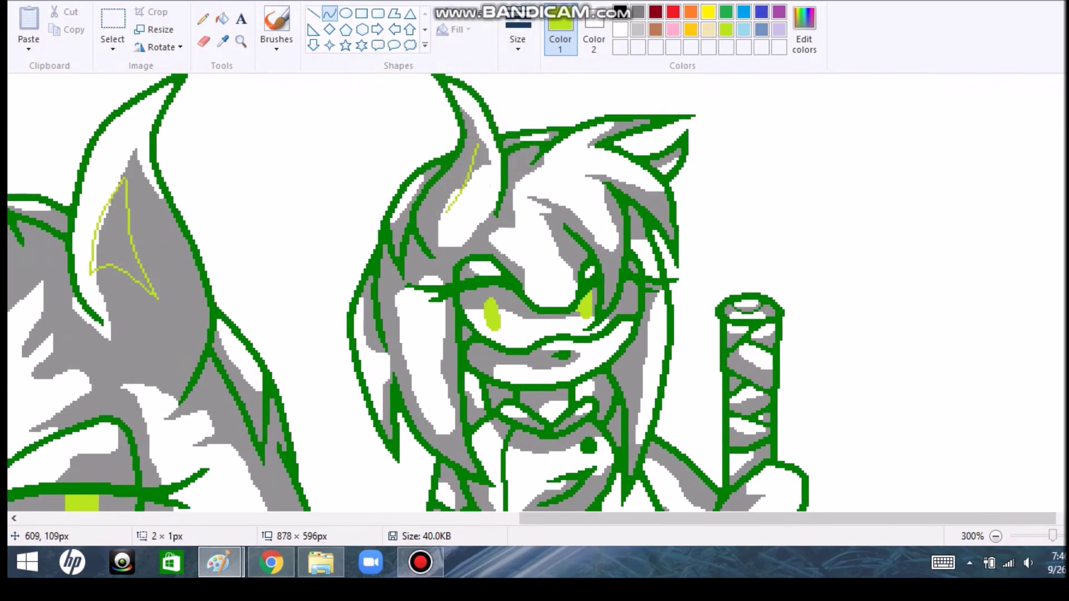
{"action": "left_click_drag", "start_coordinate": [488, 210], "coordinate": [491, 207]}
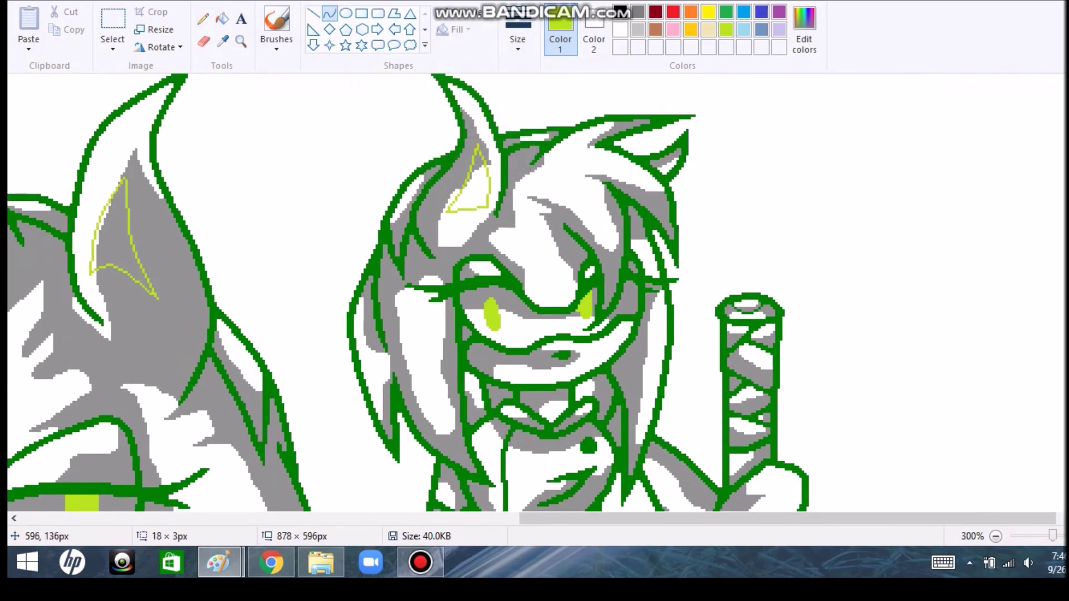
- Draw a short lime curve across the third character's lower muzzle with the Pencil
{"action": "left_click", "coordinate": [203, 18]}
{"action": "left_click", "coordinate": [518, 39]}
{"action": "left_click", "coordinate": [479, 147]}
{"action": "left_click_drag", "start_coordinate": [530, 371], "coordinate": [490, 368]}
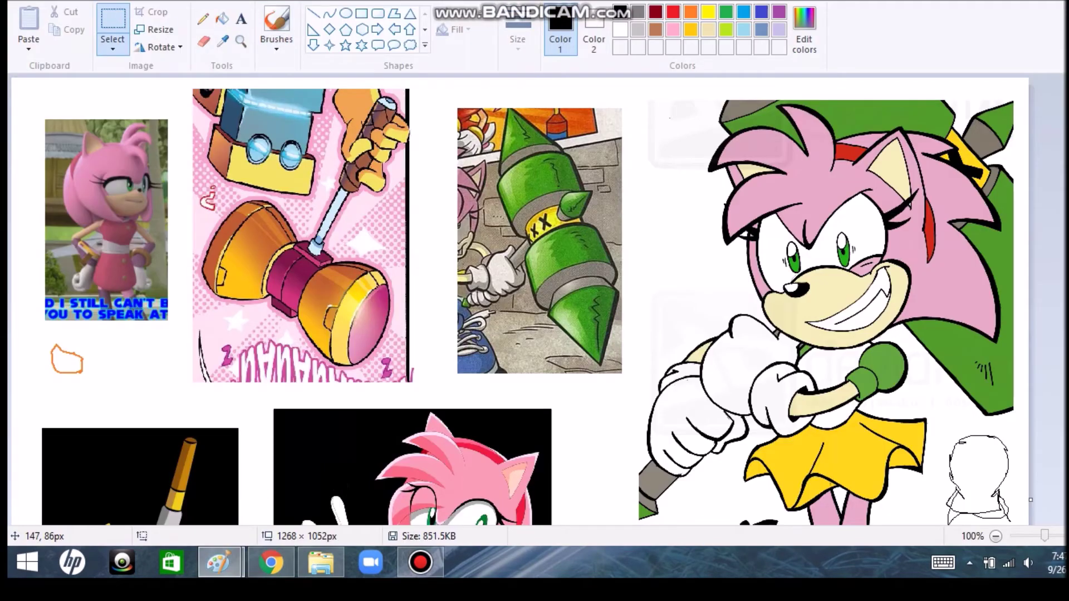
- Switch to the DeviantArt gallery in Chrome and search it for "amy rose" reference art
{"action": "scroll", "coordinate": [518, 301], "scroll_direction": "down", "scroll_amount": 6}
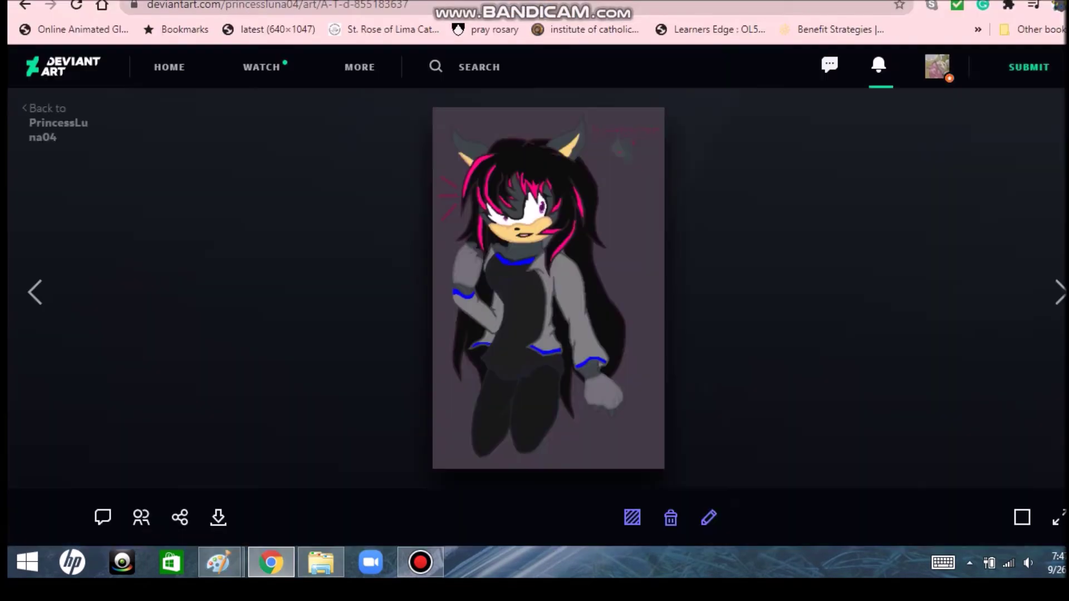
{"action": "key", "text": "alt+Left"}
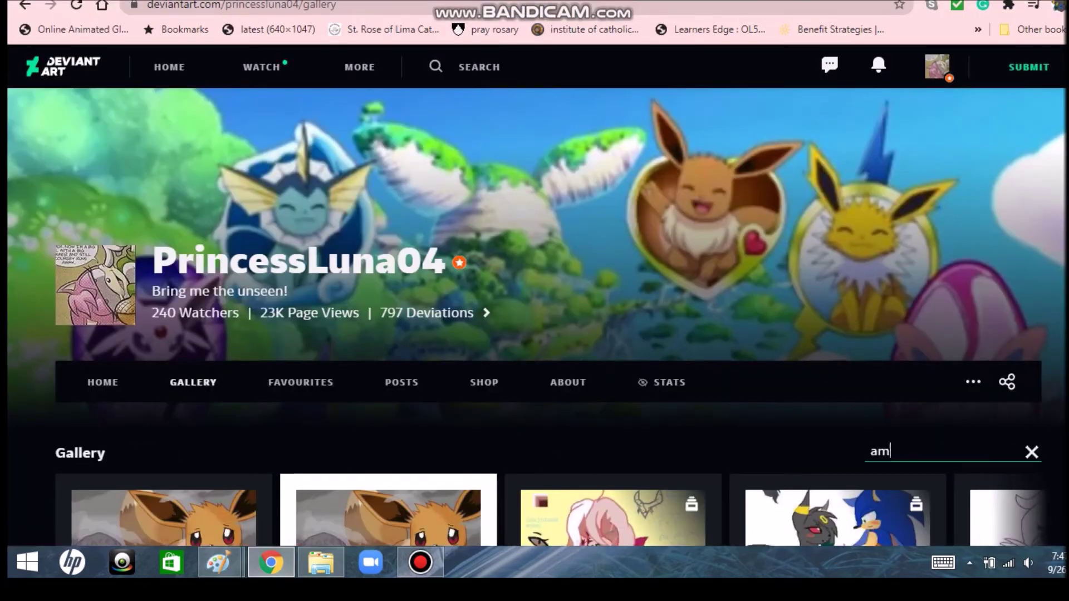
{"action": "type", "text": "amy rose"}
{"action": "key", "text": "Return"}
{"action": "scroll", "coordinate": [549, 334], "scroll_direction": "down", "scroll_amount": 5}
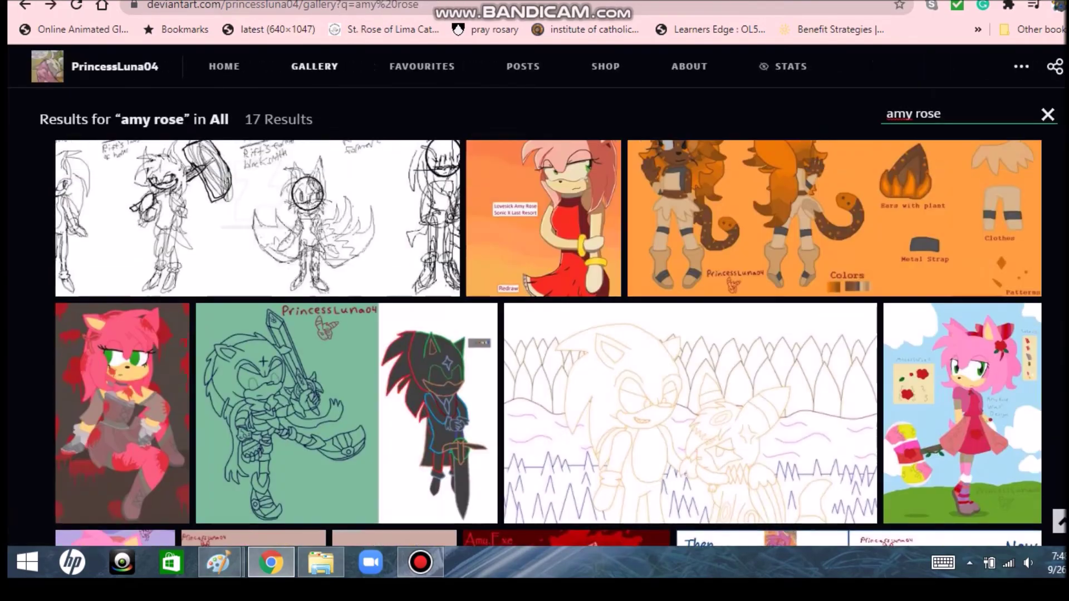
{"action": "scroll", "coordinate": [548, 343], "scroll_direction": "down", "scroll_amount": 1}
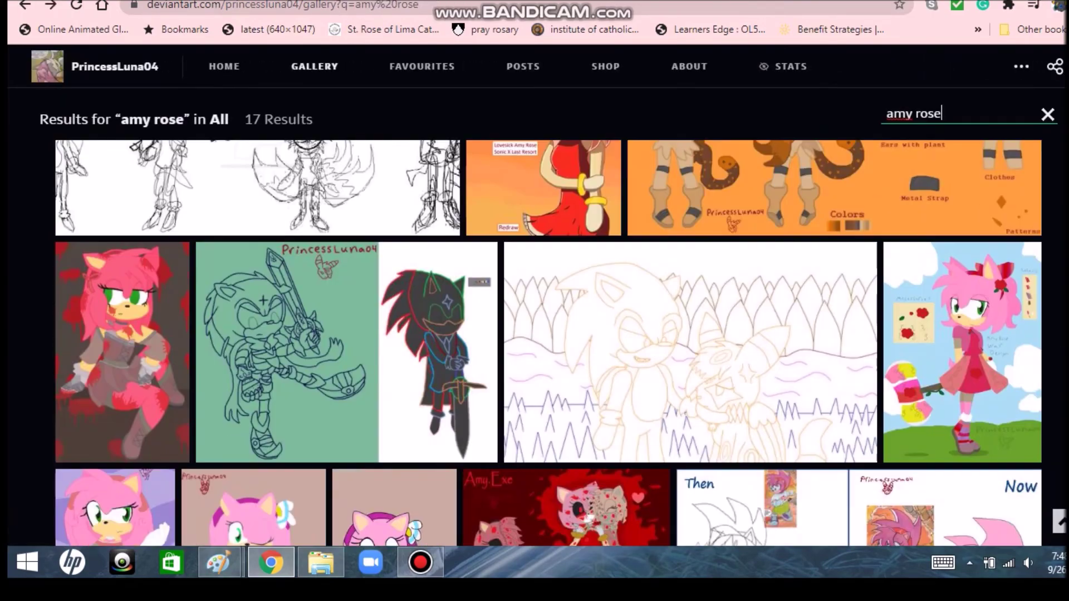
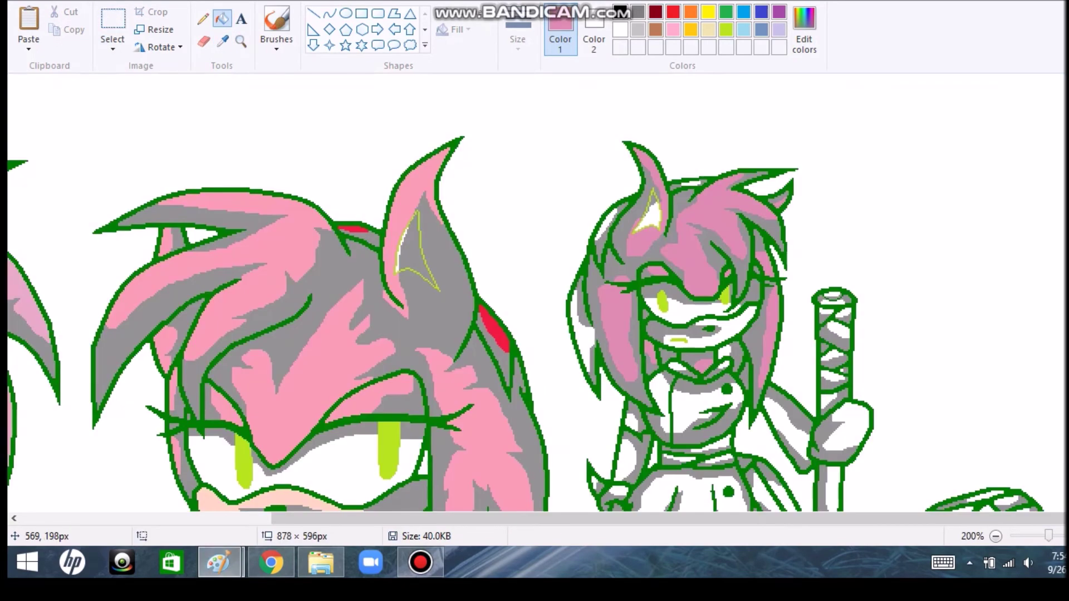
- Sample the dress color from the reference image and fill the unshaded areas of the third character's dress with dark pink
{"action": "scroll", "coordinate": [534, 295], "scroll_direction": "down", "scroll_amount": 5}
{"action": "mouse_move", "coordinate": [220, 562]}
{"action": "left_click", "coordinate": [308, 478]}
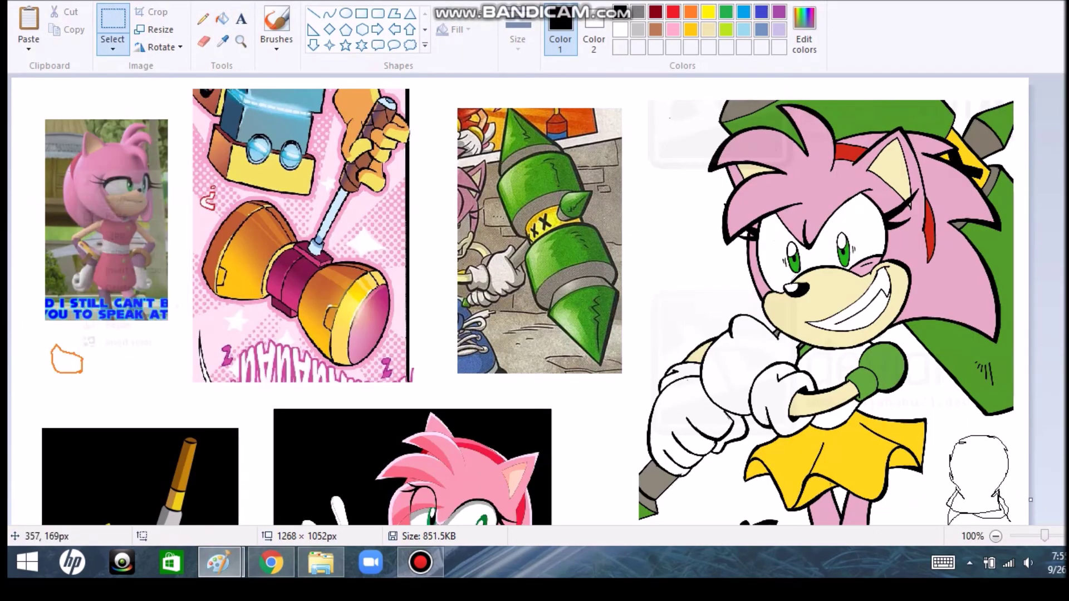
{"action": "left_click", "coordinate": [223, 40]}
{"action": "scroll", "coordinate": [535, 295], "scroll_direction": "up", "scroll_amount": 3}
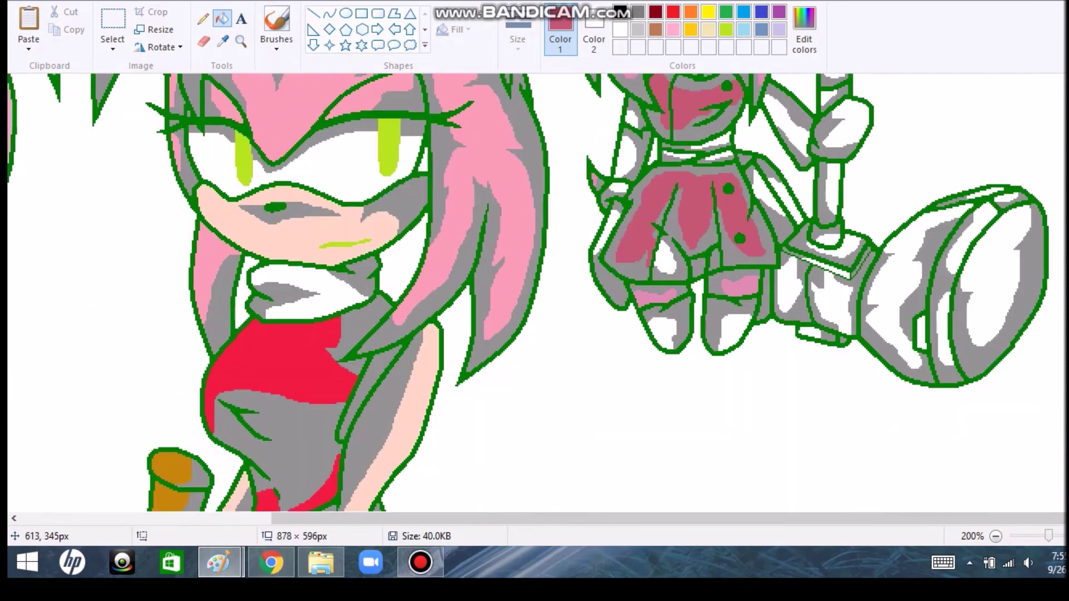
- Sample a dull purple from the reference image and fill the unshaded areas of the third character's arms and feet
{"action": "left_click", "coordinate": [308, 479]}
{"action": "left_click", "coordinate": [134, 483]}
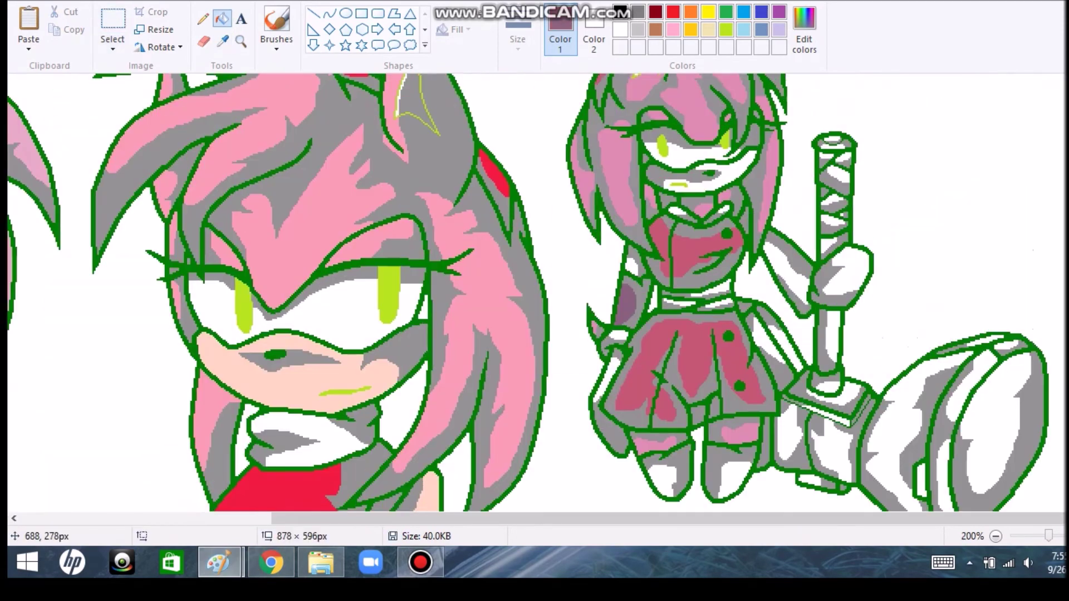
{"action": "key", "text": "alt+Tab"}
{"action": "key", "text": "alt+Tab"}
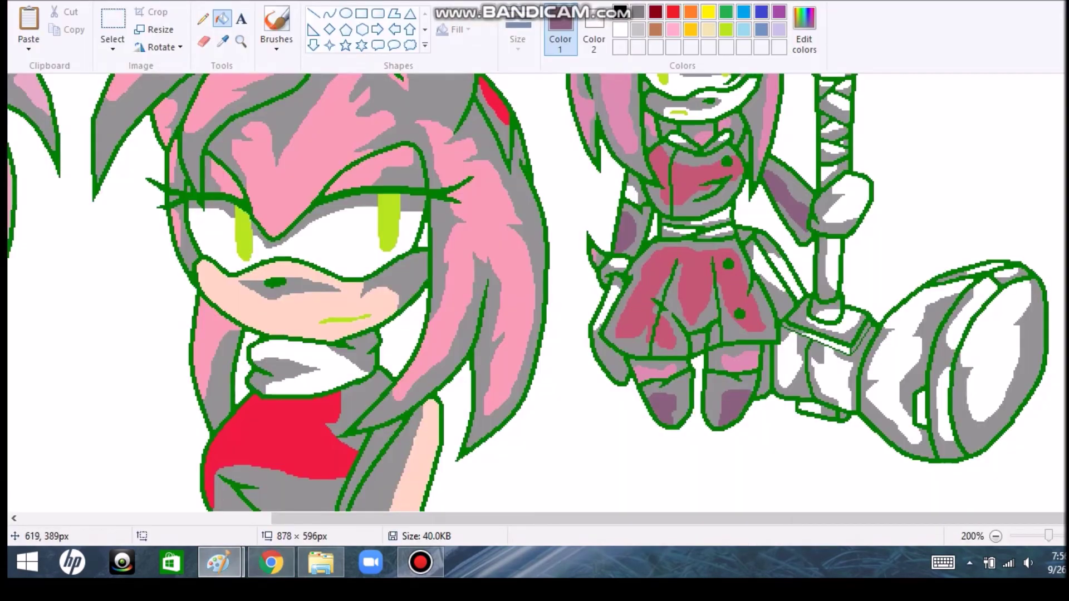
- Sample the belt and headband colors from the reference image and fill the third character's belt and headband
{"action": "key", "text": "alt+Tab"}
{"action": "key", "text": "alt+Tab"}
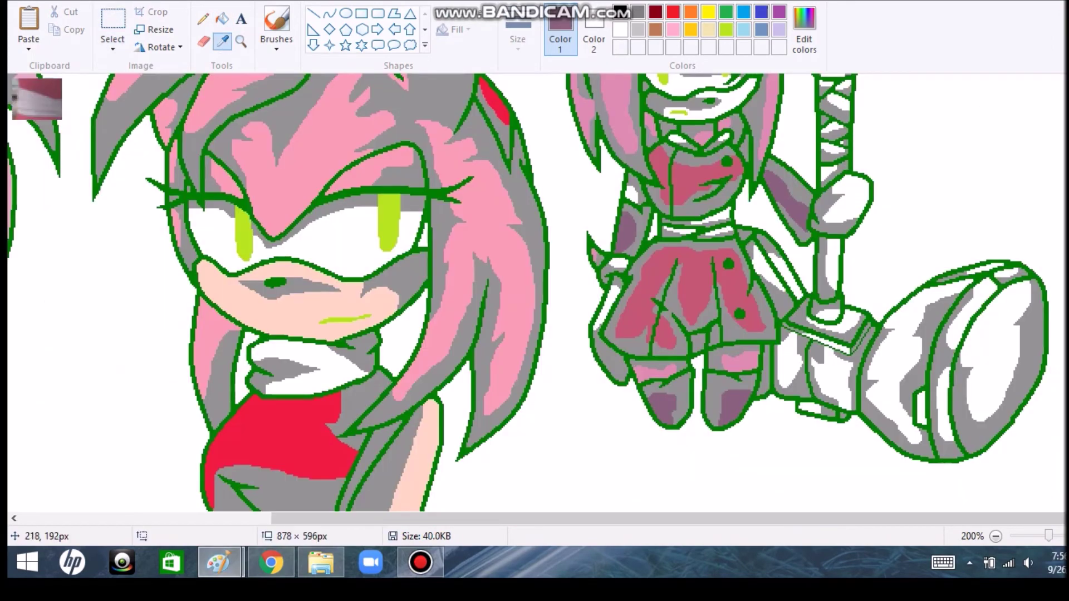
{"action": "key", "text": "alt+Tab"}
{"action": "key", "text": "alt+Tab"}
- Fill the third character's muzzle and bare upper arm with a tan tone sampled from the reference image
{"action": "scroll", "coordinate": [535, 292], "scroll_direction": "up", "scroll_amount": 3}
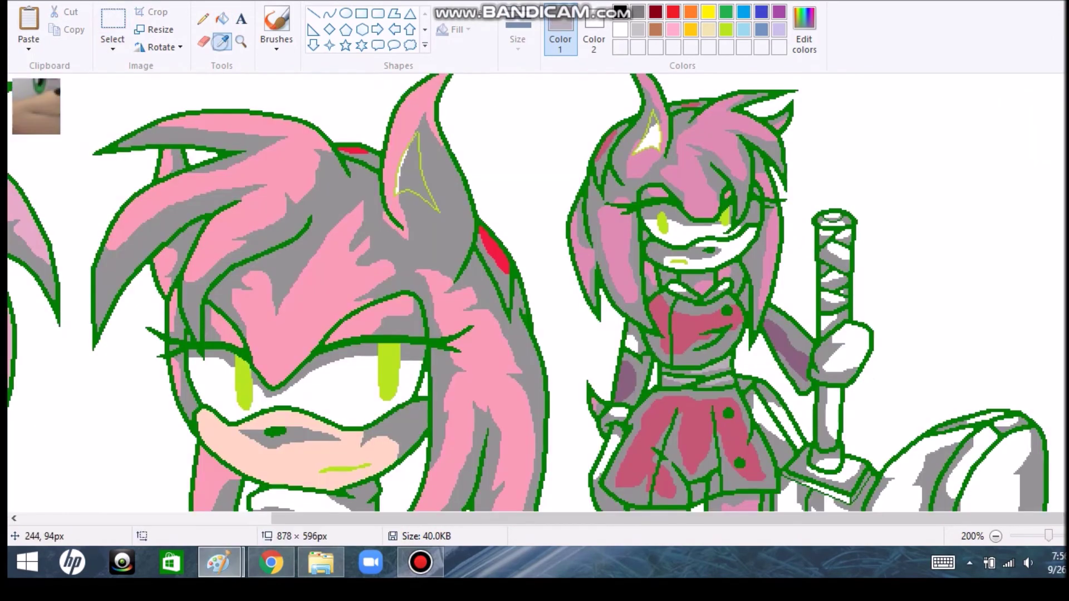
{"action": "scroll", "coordinate": [535, 292], "scroll_direction": "down", "scroll_amount": 5}
{"action": "scroll", "coordinate": [535, 292], "scroll_direction": "up", "scroll_amount": 5}
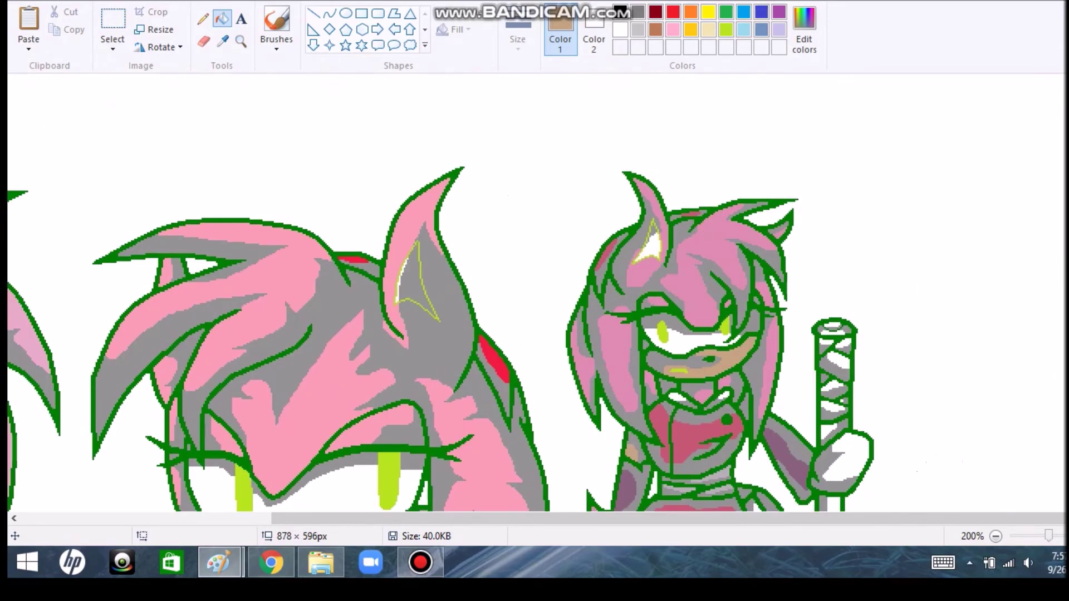
- Switch to Chrome and search Google Images for "amy rose sonic boom" in a new tab
{"action": "key", "text": "alt+Tab"}
{"action": "key", "text": "alt+Tab"}
{"action": "key", "text": "ctrl+t"}
{"action": "type", "text": "amy rose sonic boom"}
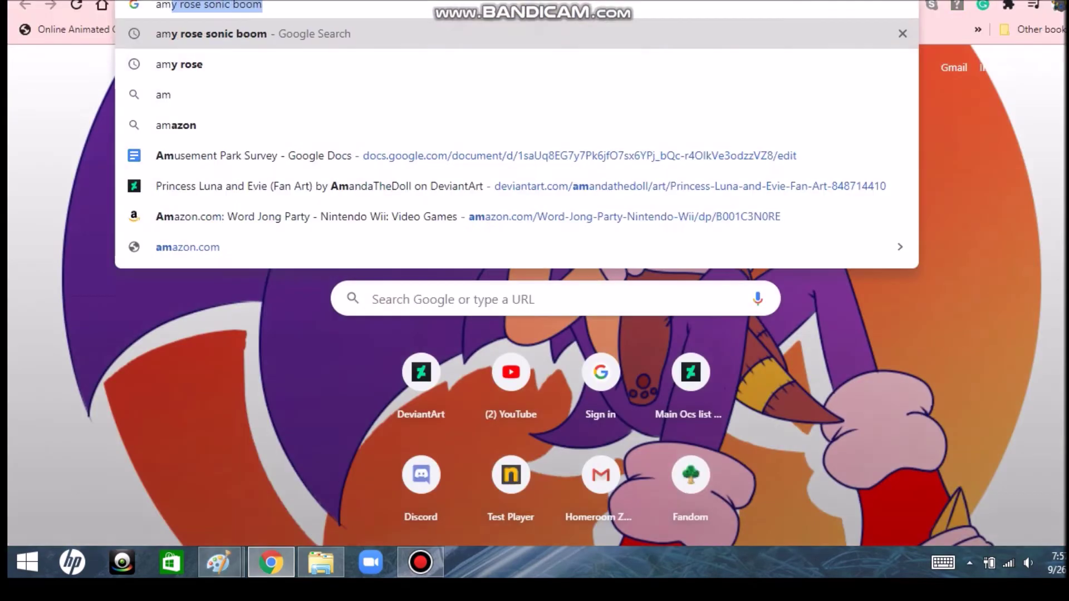
{"action": "key", "text": "Return"}
{"action": "left_click", "coordinate": [594, 239]}
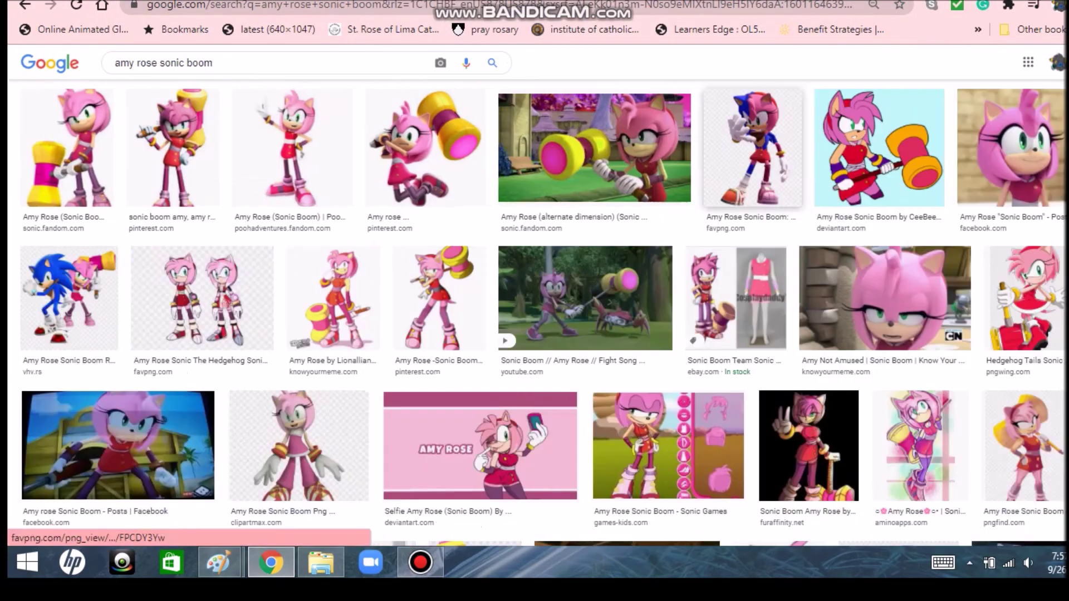
- Open the larger preview of the Sonic Boom image showing Amy beside two other characters
{"action": "right_click", "coordinate": [883, 231]}
{"action": "left_click", "coordinate": [955, 365]}
{"action": "left_click", "coordinate": [1007, 423]}
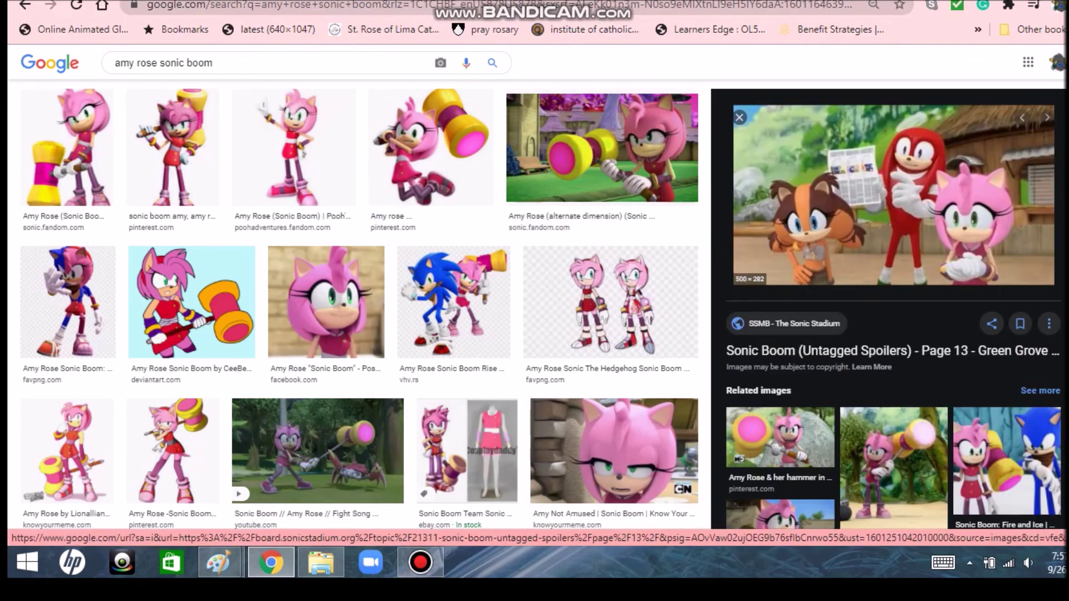
- Copy the related image of Amy with her hammer from Chrome and paste it into the Paint reference canvas
{"action": "left_click", "coordinate": [894, 501]}
{"action": "right_click", "coordinate": [878, 215]}
{"action": "left_click", "coordinate": [943, 385]}
{"action": "key", "text": "alt+Tab"}
{"action": "key", "text": "ctrl+v"}
{"action": "key", "text": "alt+Tab"}
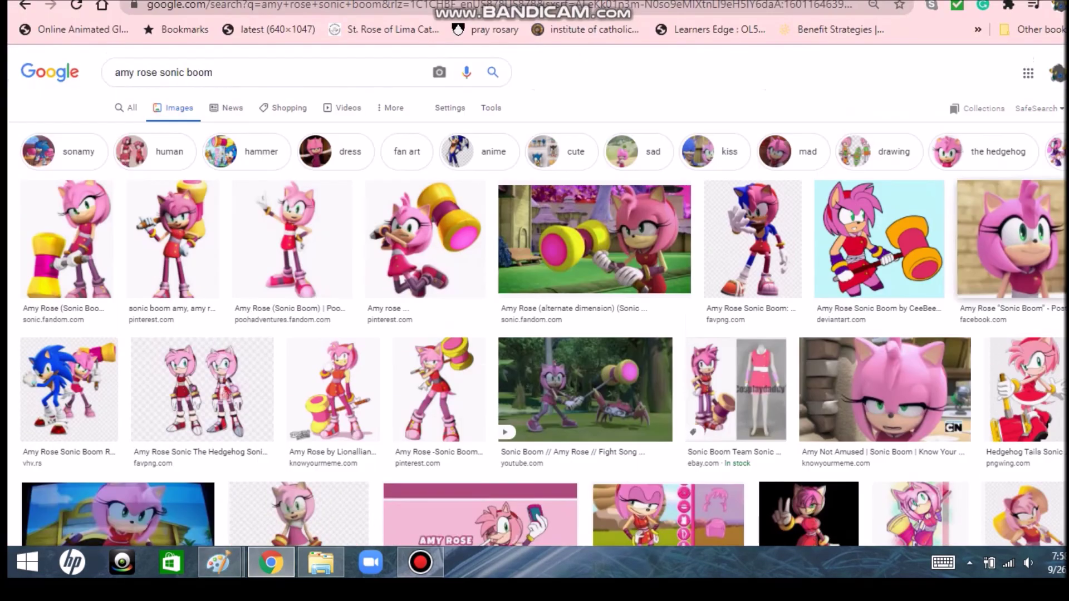
- Try adding the standing Amy Rose (Sonic Boom) search result to the Paint reference canvas
{"action": "left_click", "coordinate": [291, 240]}
{"action": "key", "text": "alt+Tab"}
{"action": "key", "text": "ctrl+v"}
{"action": "key", "text": "ctrl+z"}
{"action": "key", "text": "alt+Tab"}
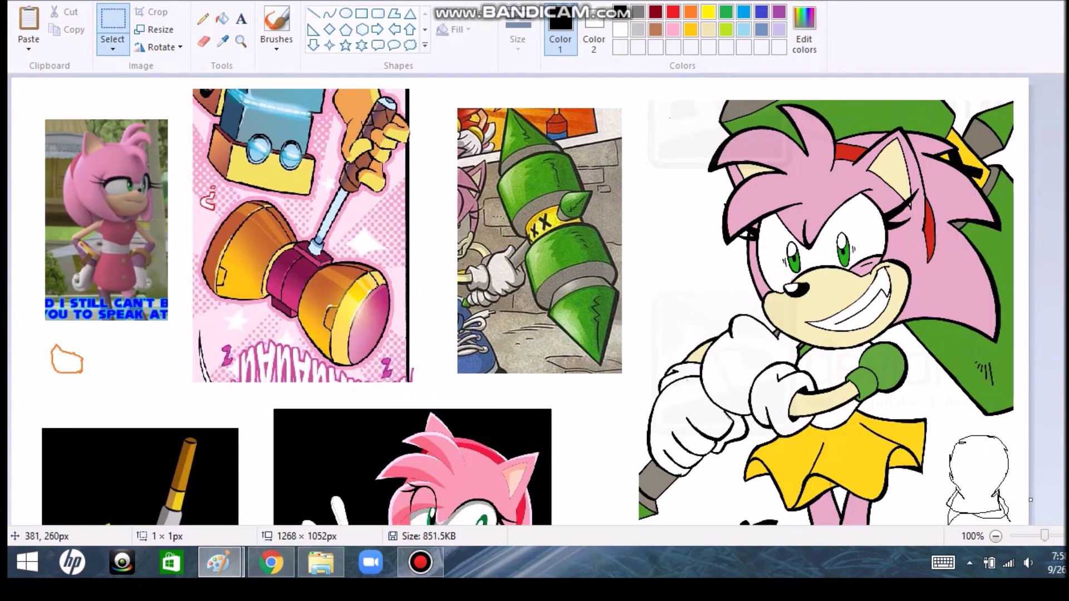
- Switch to the line-art drawing in Paint and fill the third character's hammer ends with gold
{"action": "mouse_move", "coordinate": [219, 563]}
{"action": "left_click", "coordinate": [312, 479]}
{"action": "left_click", "coordinate": [896, 357]}
{"action": "left_click", "coordinate": [946, 401]}
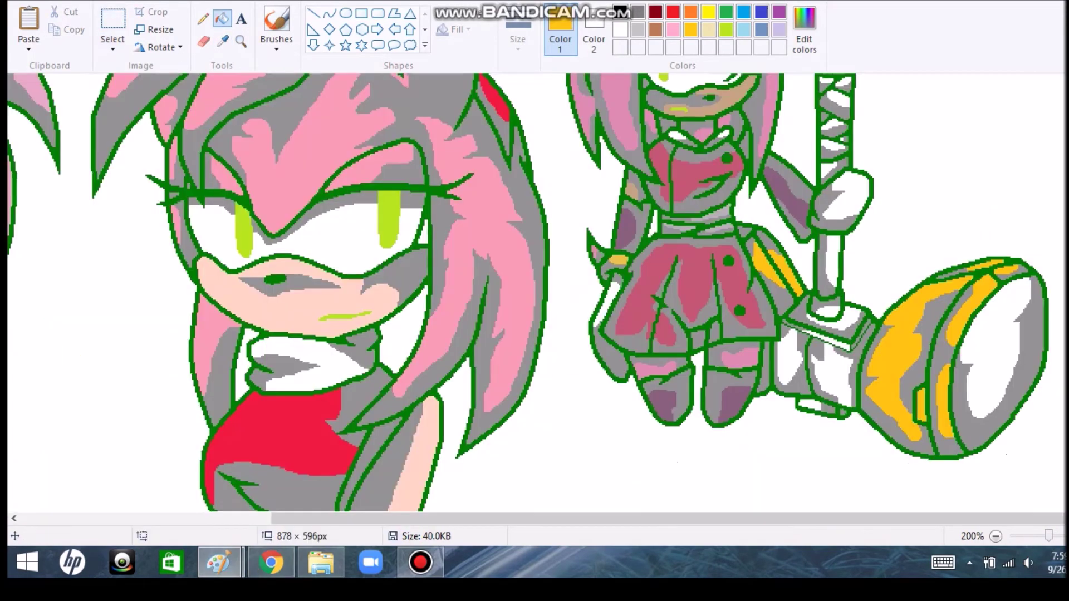
- Fill the third character's hammer middle block, collar and striking face with magenta
{"action": "left_click", "coordinate": [223, 40]}
{"action": "left_click", "coordinate": [691, 301]}
{"action": "left_click", "coordinate": [830, 384]}
{"action": "left_click", "coordinate": [832, 320]}
{"action": "left_click", "coordinate": [997, 345]}
{"action": "left_click", "coordinate": [808, 405]}
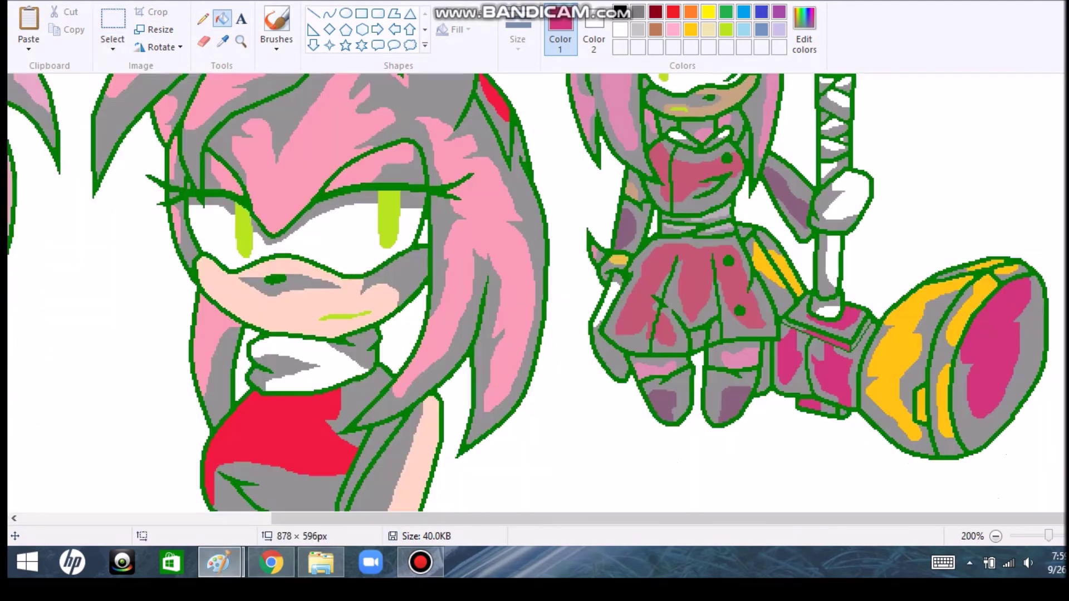
- Fill the third character's hammer shaft and end cap with light blue and its grip wraps with reddish brown
{"action": "left_click", "coordinate": [744, 30]}
{"action": "left_click", "coordinate": [832, 261]}
{"action": "scroll", "coordinate": [832, 262], "scroll_direction": "up", "scroll_amount": 3}
{"action": "key", "text": "alt+Tab"}
{"action": "key", "text": "alt+Tab"}
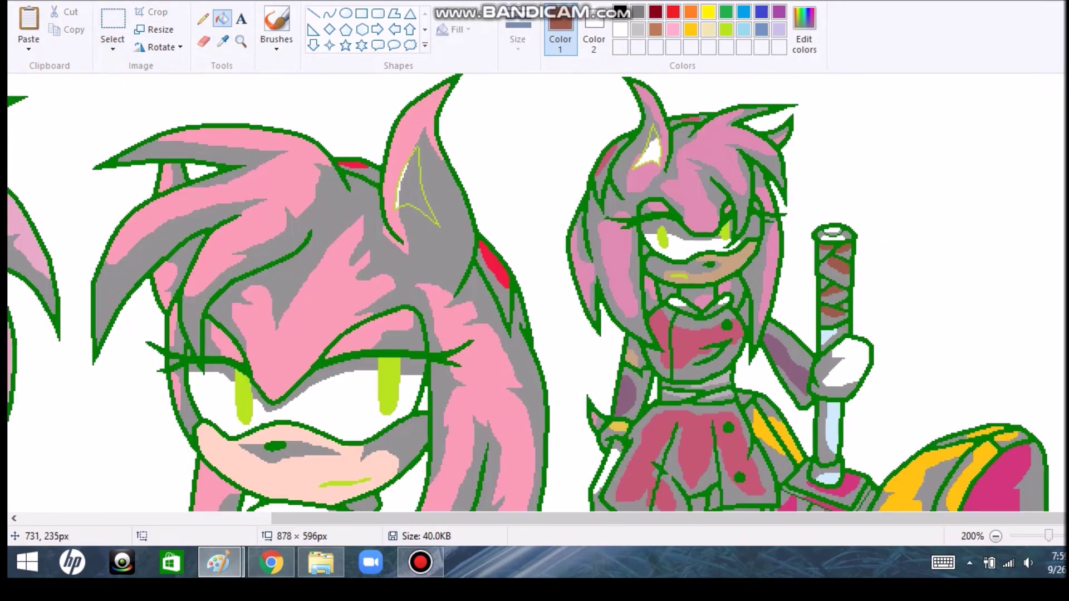
{"action": "key", "text": "alt+Tab"}
{"action": "key", "text": "alt+Tab"}
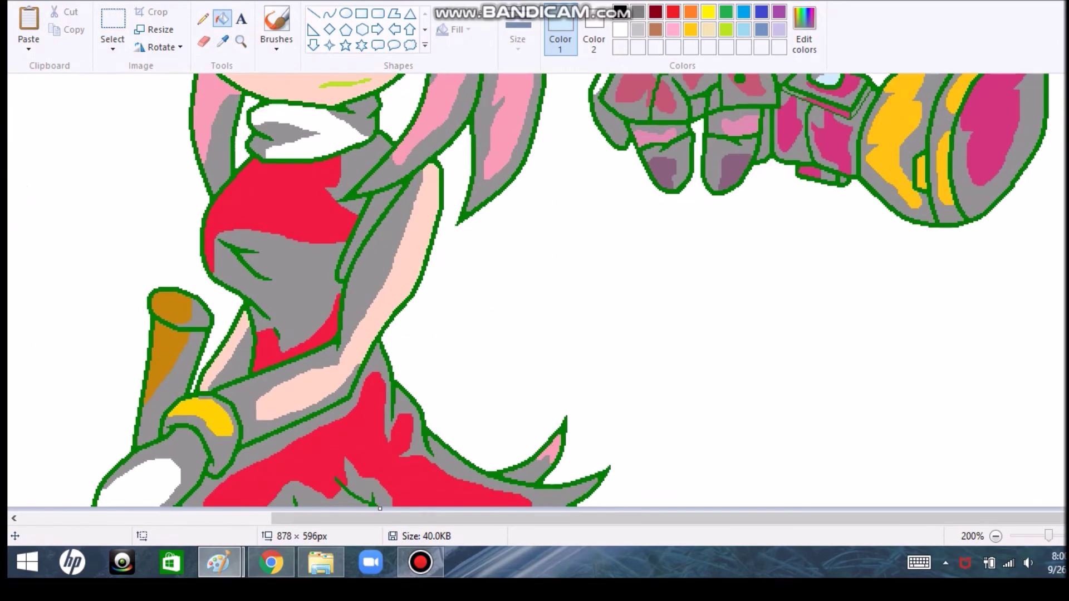
{"action": "key", "text": "alt+Tab"}
{"action": "key", "text": "alt+Tab"}
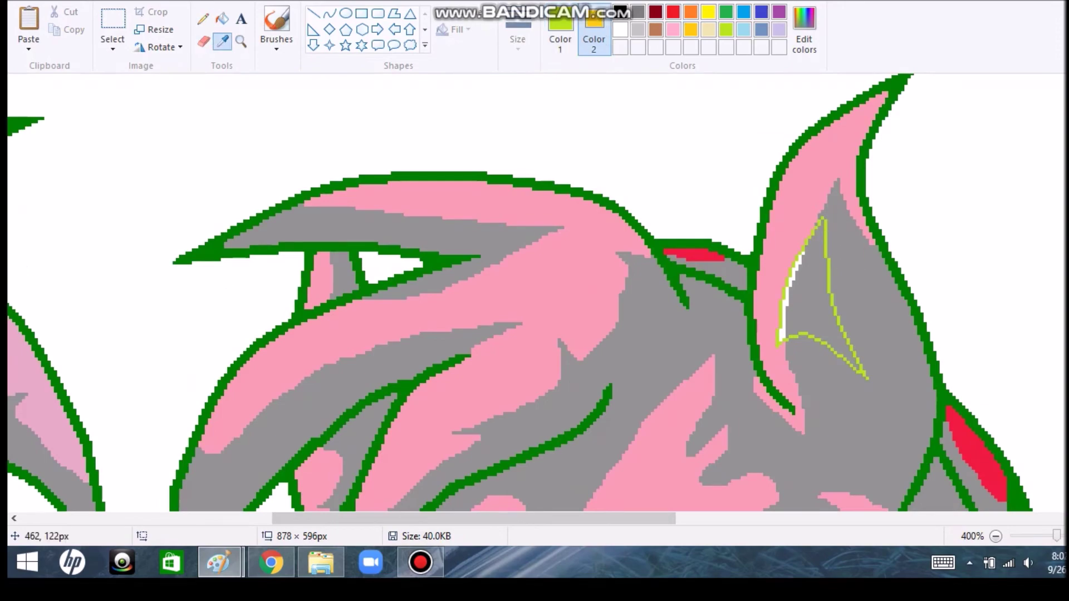
- Recolor the characters' lime inner-ear outlines with gold using the Pencil
{"action": "left_click", "coordinate": [518, 39]}
{"action": "left_click", "coordinate": [480, 107]}
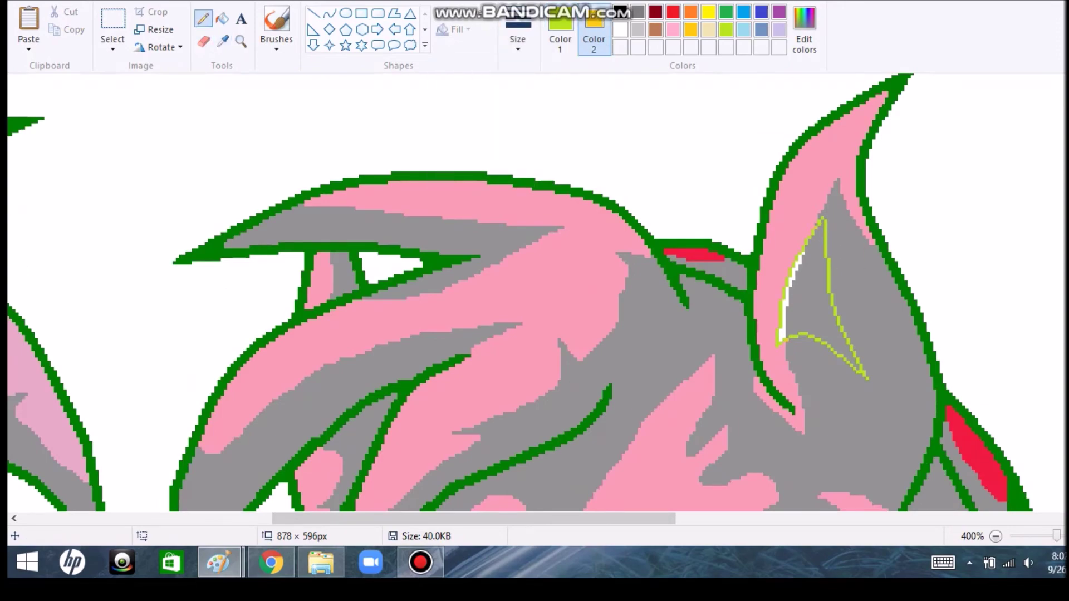
{"action": "scroll", "coordinate": [535, 292], "scroll_direction": "left", "scroll_amount": 10}
{"action": "scroll", "coordinate": [534, 292], "scroll_direction": "up", "scroll_amount": 3}
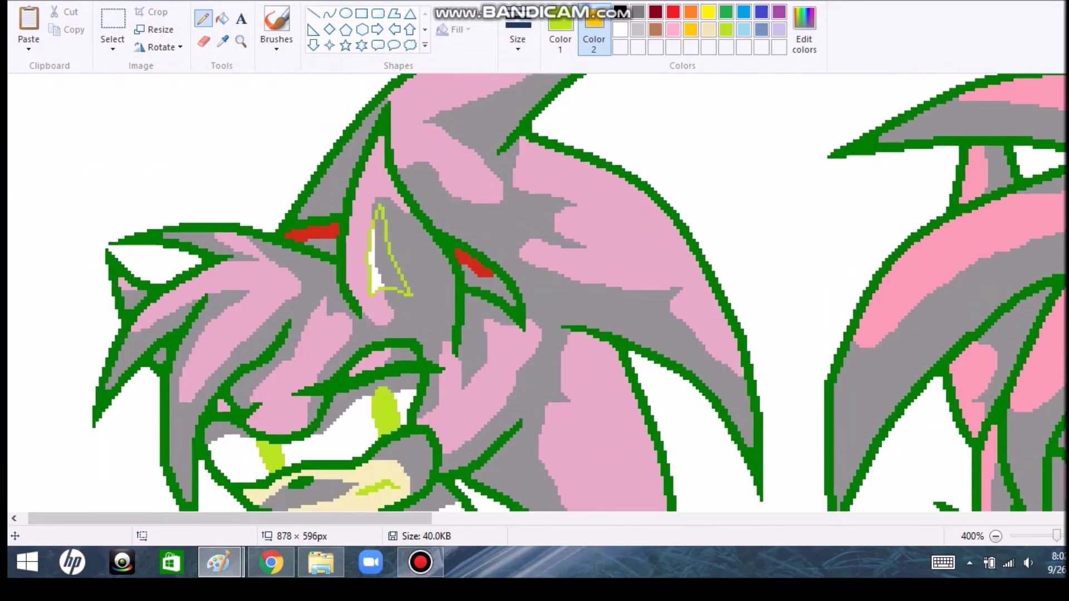
{"action": "scroll", "coordinate": [534, 293], "scroll_direction": "right", "scroll_amount": 15}
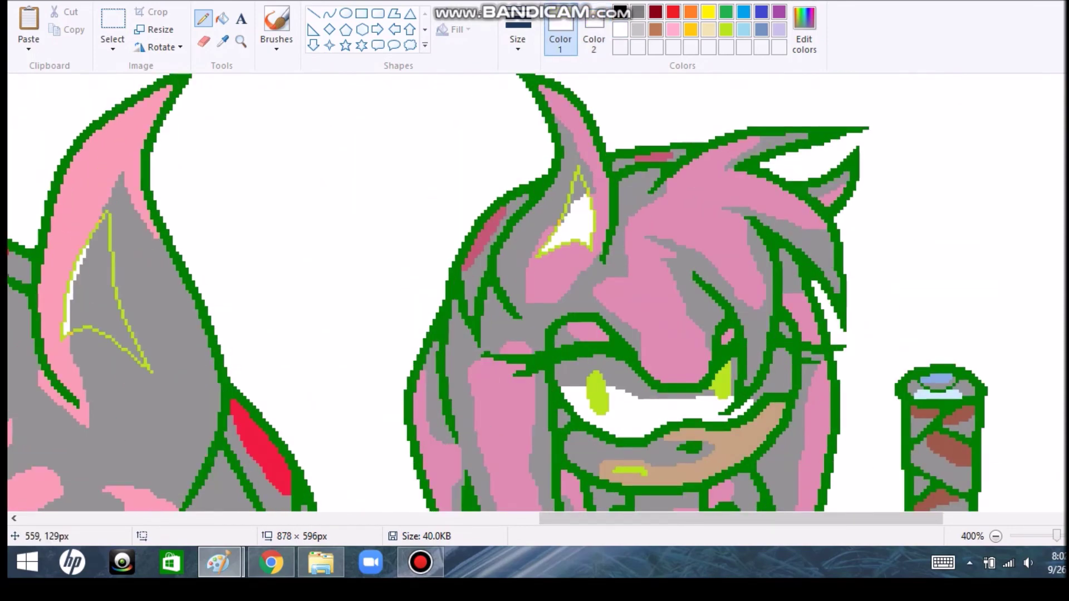
{"action": "scroll", "coordinate": [534, 292], "scroll_direction": "up", "scroll_amount": 1}
{"action": "scroll", "coordinate": [535, 292], "scroll_direction": "left", "scroll_amount": 5}
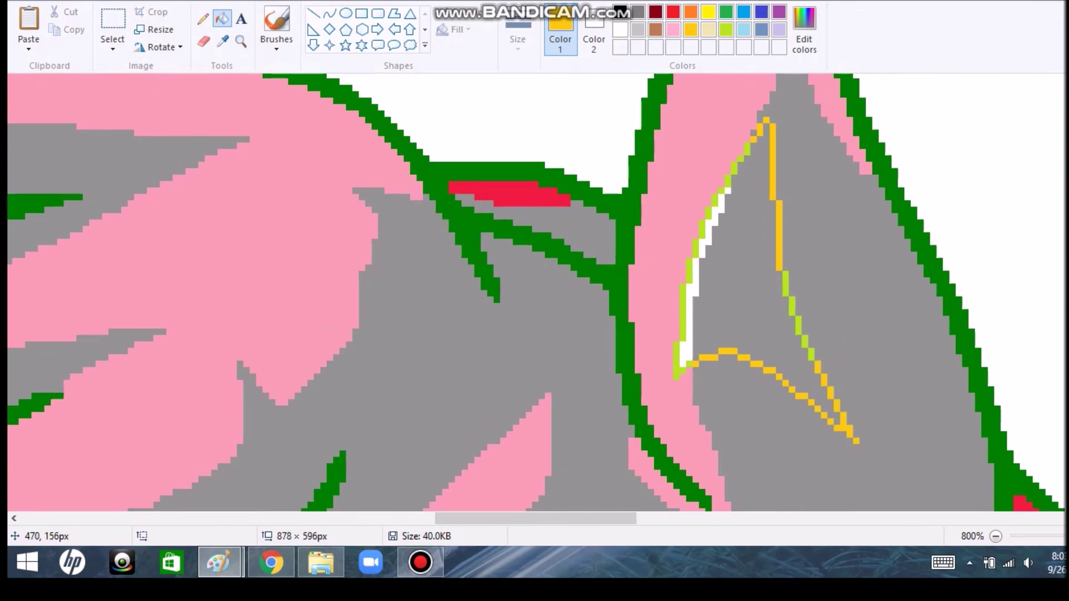
{"action": "scroll", "coordinate": [534, 292], "scroll_direction": "down", "scroll_amount": 3}
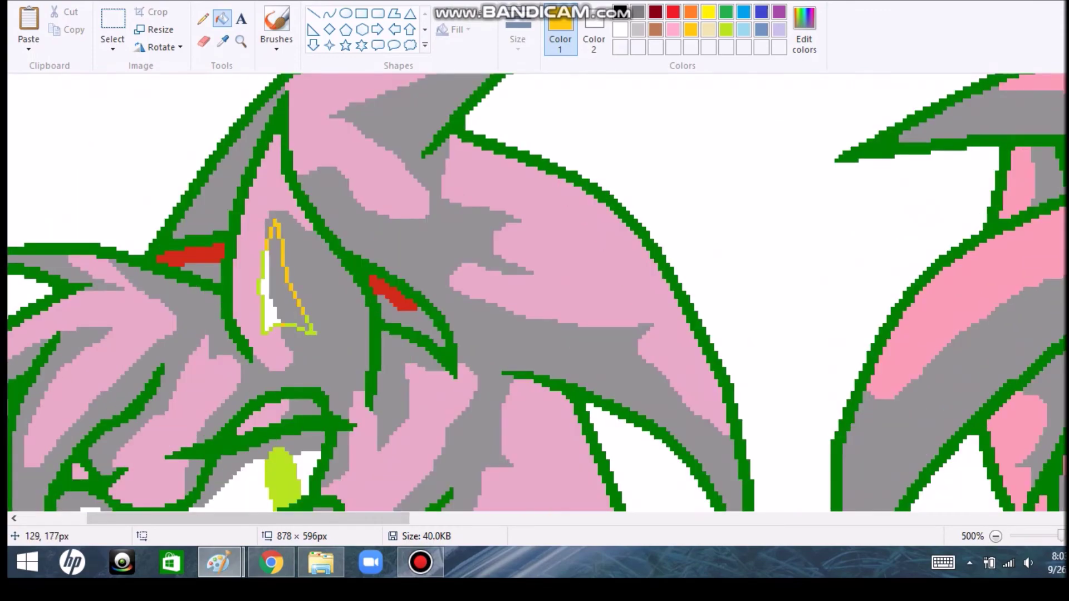
{"action": "scroll", "coordinate": [535, 292], "scroll_direction": "down", "scroll_amount": 4}
{"action": "scroll", "coordinate": [534, 293], "scroll_direction": "up", "scroll_amount": 2}
- Draw a color-mixing swatch above the first character: a bluish-purple square with a light lavender square inside
{"action": "left_click", "coordinate": [560, 39]}
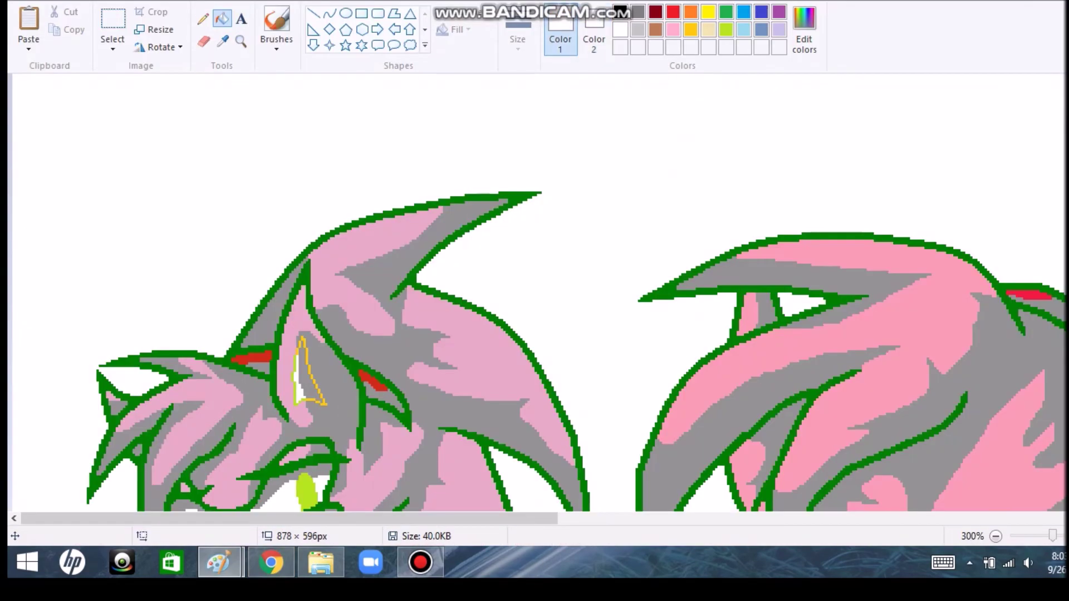
{"action": "left_click", "coordinate": [804, 28]}
{"action": "left_click", "coordinate": [408, 368]}
{"action": "left_click", "coordinate": [362, 13]}
{"action": "left_click_drag", "start_coordinate": [114, 151], "coordinate": [192, 219]}
{"action": "left_click", "coordinate": [222, 18]}
{"action": "left_click", "coordinate": [153, 184]}
{"action": "left_click", "coordinate": [804, 28]}
{"action": "left_click", "coordinate": [659, 195]}
{"action": "left_click", "coordinate": [408, 367]}
{"action": "left_click", "coordinate": [150, 184]}
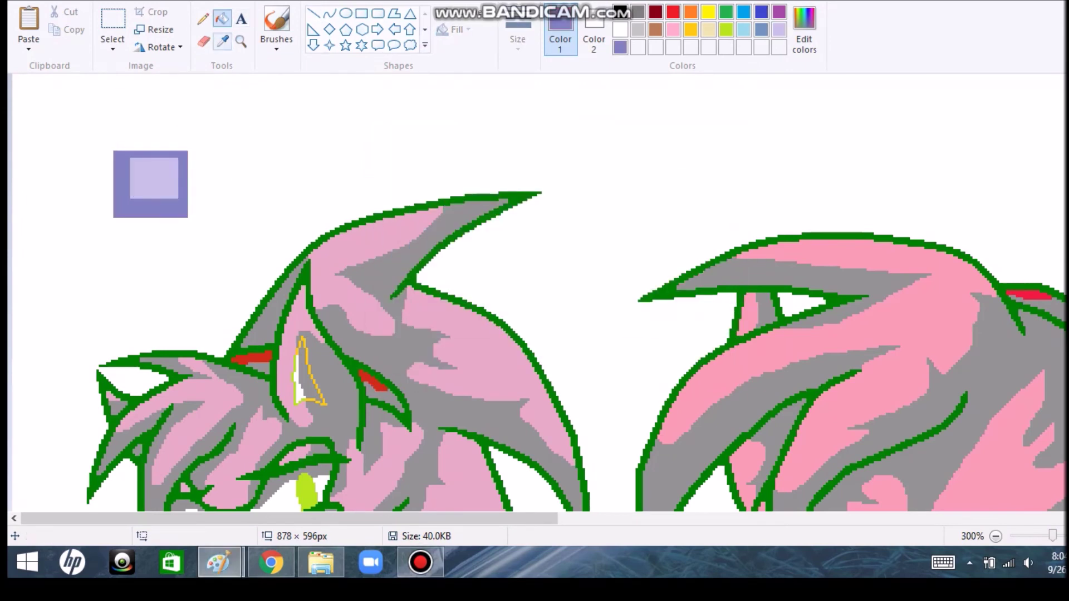
- Mix pink with the purple swatch using a brush and fill the first character's fur shadows with the pinkish purple
{"action": "left_click", "coordinate": [276, 39]}
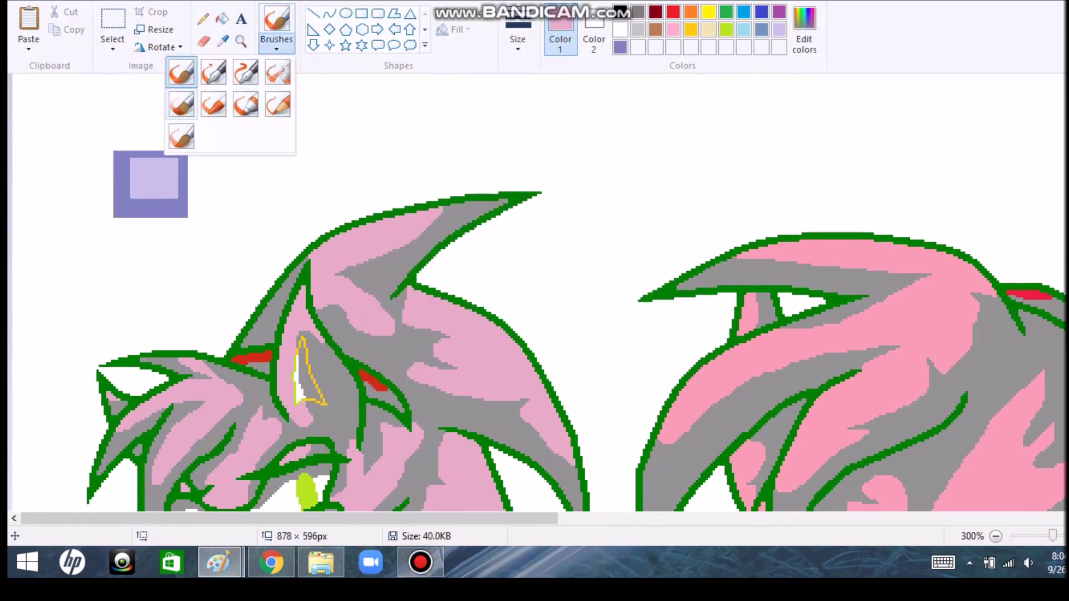
{"action": "left_click", "coordinate": [181, 104]}
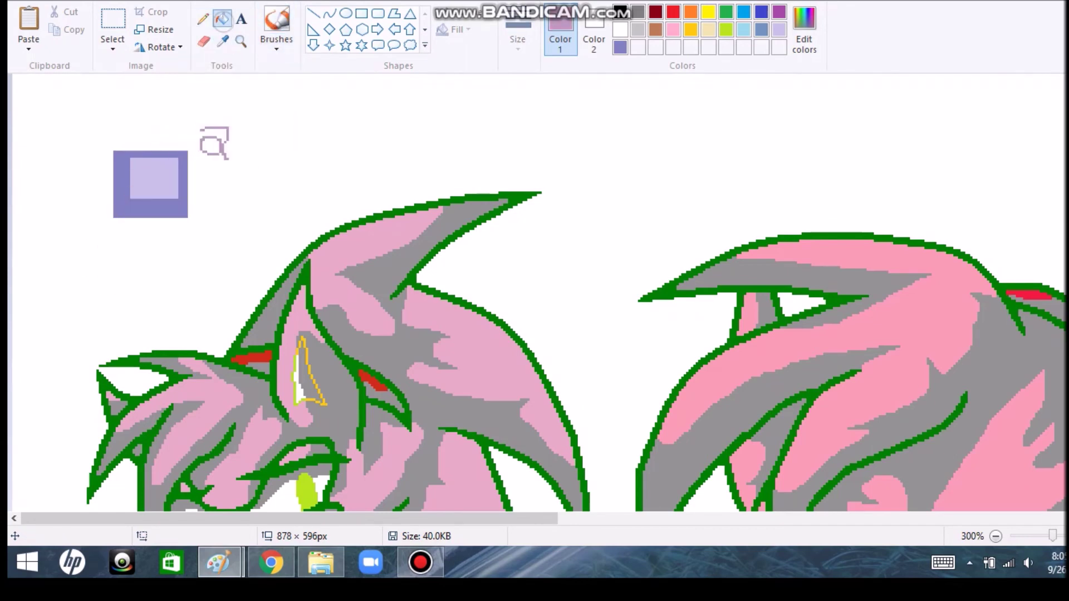
{"action": "left_click", "coordinate": [222, 18]}
{"action": "left_click", "coordinate": [390, 251]}
{"action": "scroll", "coordinate": [214, 137], "scroll_direction": "down", "scroll_amount": 1}
{"action": "scroll", "coordinate": [215, 137], "scroll_direction": "down", "scroll_amount": 3}
{"action": "left_click", "coordinate": [183, 251]}
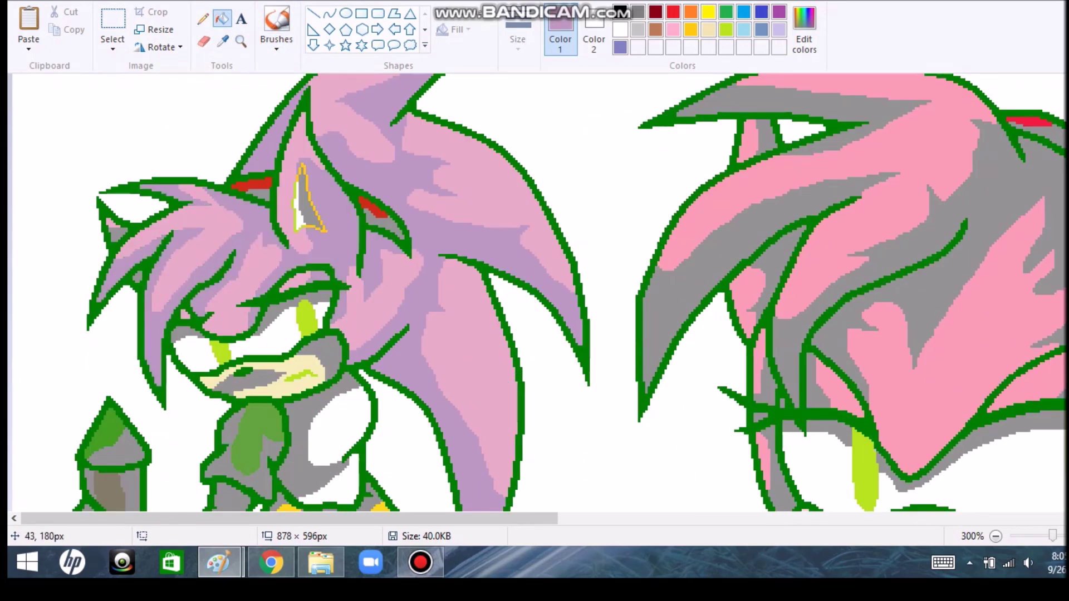
- Draw a bluer purple test stroke beside the swatch and refill the first character's fur shadows with that tone
{"action": "scroll", "coordinate": [215, 183], "scroll_direction": "up", "scroll_amount": 4}
{"action": "left_click", "coordinate": [202, 18]}
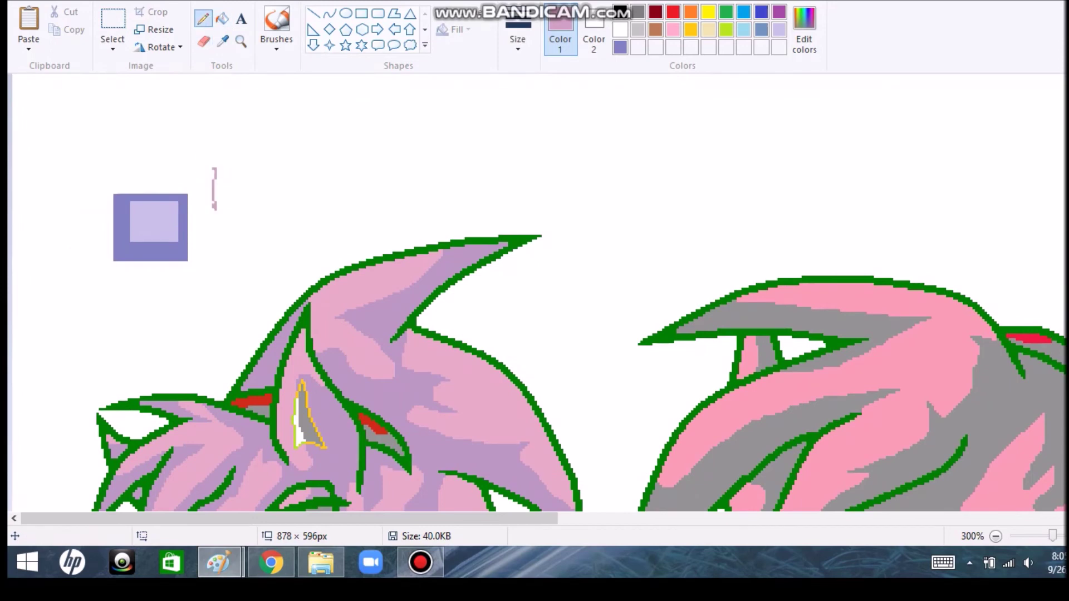
{"action": "left_click", "coordinate": [153, 221]}
{"action": "left_click_drag", "start_coordinate": [199, 168], "coordinate": [245, 178]}
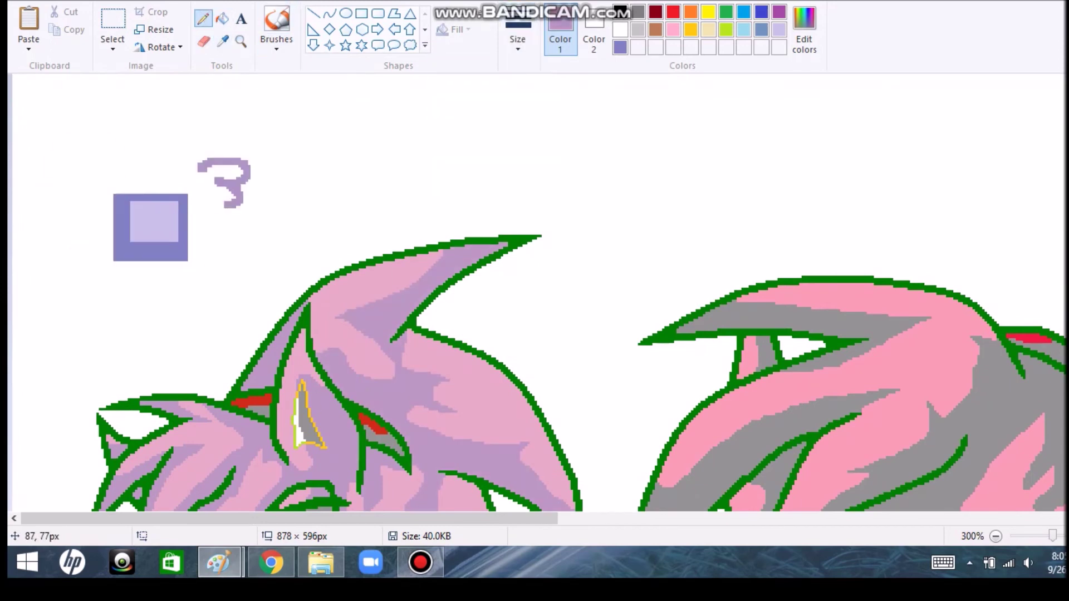
{"action": "scroll", "coordinate": [535, 292], "scroll_direction": "down", "scroll_amount": 4}
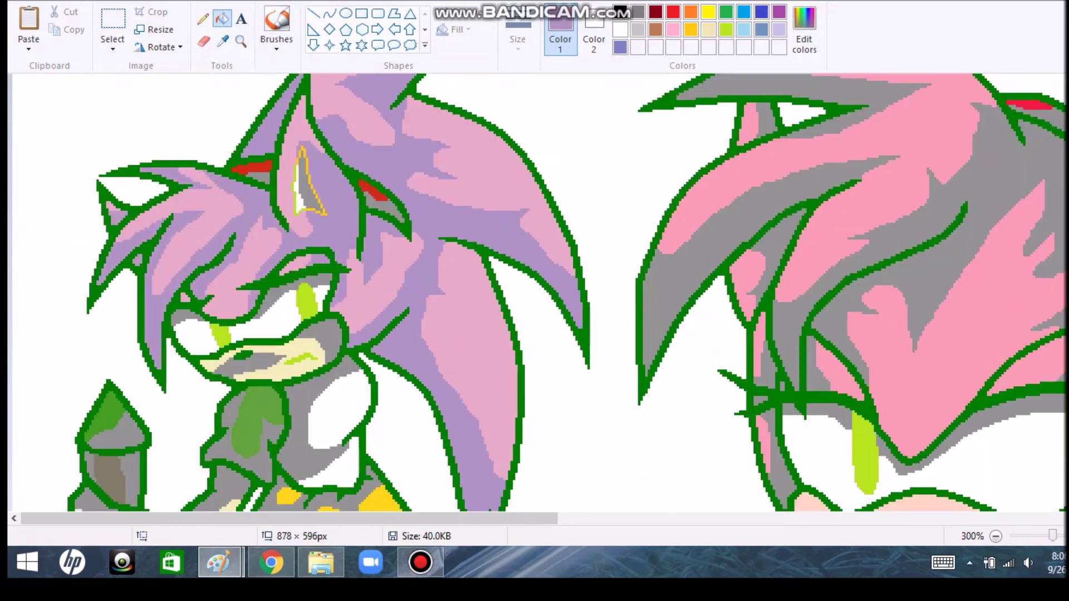
- Fill the shadows on the first character's eyes and white top with lavender sampled from the swatch
{"action": "scroll", "coordinate": [223, 262], "scroll_direction": "down", "scroll_amount": 5}
{"action": "left_click", "coordinate": [223, 41]}
{"action": "scroll", "coordinate": [222, 263], "scroll_direction": "up", "scroll_amount": 7}
{"action": "left_click", "coordinate": [150, 122]}
{"action": "left_click", "coordinate": [223, 40]}
{"action": "scroll", "coordinate": [300, 292], "scroll_direction": "down", "scroll_amount": 5}
- Fill the first character's muzzle shadows with a grayish mauve sampled from the swatch mix
{"action": "scroll", "coordinate": [301, 292], "scroll_direction": "up", "scroll_amount": 4}
{"action": "left_click", "coordinate": [222, 41]}
{"action": "left_click", "coordinate": [150, 97]}
{"action": "scroll", "coordinate": [217, 257], "scroll_direction": "down", "scroll_amount": 5}
{"action": "scroll", "coordinate": [217, 256], "scroll_direction": "up", "scroll_amount": 4}
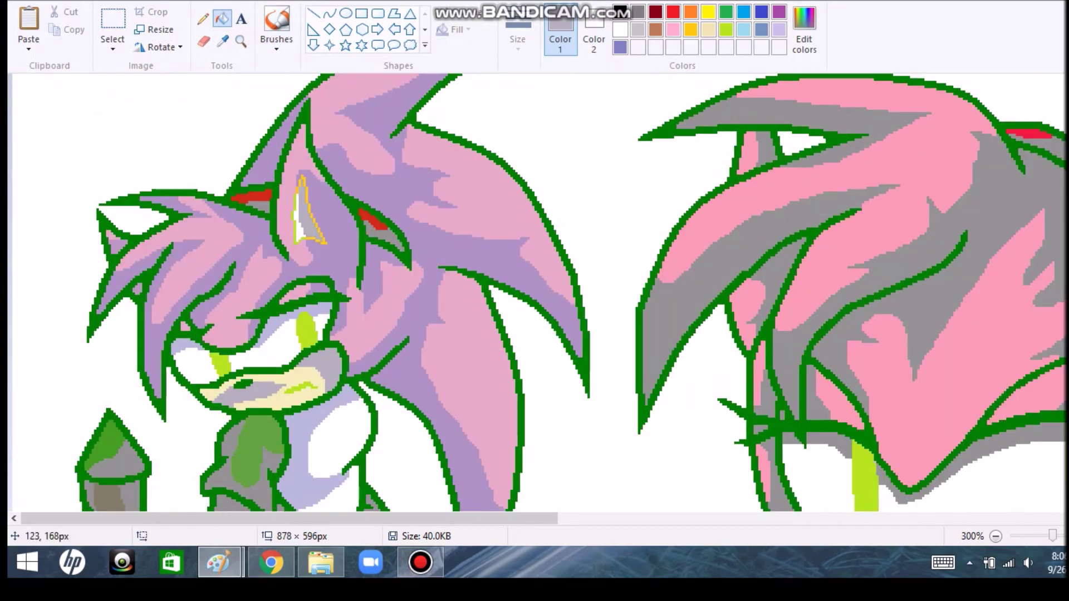
- Fill the first character's skirt shadows with brownish tan and the sleeve shadow with muted green
{"action": "scroll", "coordinate": [217, 256], "scroll_direction": "down", "scroll_amount": 5}
{"action": "scroll", "coordinate": [218, 256], "scroll_direction": "up", "scroll_amount": 7}
{"action": "left_click", "coordinate": [223, 41]}
{"action": "left_click", "coordinate": [142, 265]}
{"action": "key", "text": "ctrl+z"}
{"action": "scroll", "coordinate": [141, 264], "scroll_direction": "down", "scroll_amount": 5}
{"action": "scroll", "coordinate": [142, 264], "scroll_direction": "up", "scroll_amount": 5}
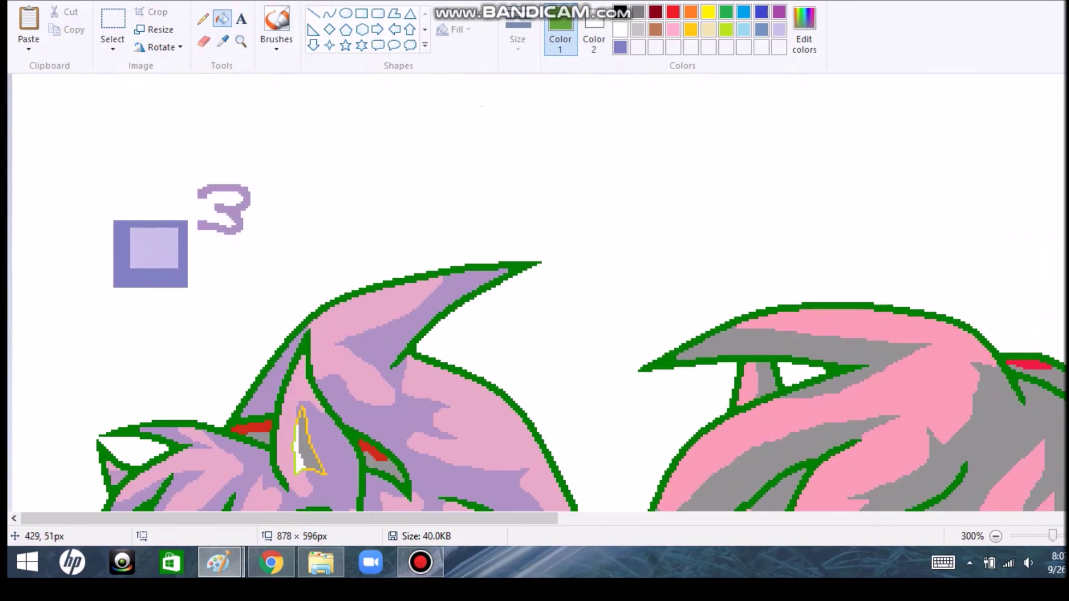
{"action": "scroll", "coordinate": [155, 265], "scroll_direction": "down", "scroll_amount": 5}
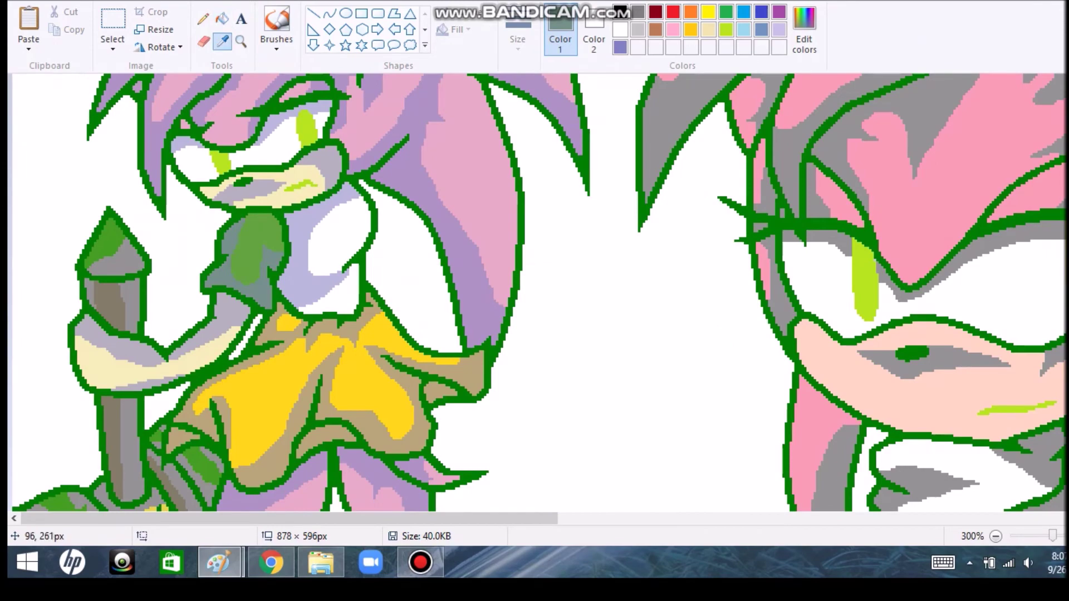
- Shade the first character's hammer with muted green on its green parts and grayish purple on the shaft, using swatch mixes
{"action": "scroll", "coordinate": [167, 264], "scroll_direction": "up", "scroll_amount": 5}
{"action": "scroll", "coordinate": [167, 264], "scroll_direction": "down", "scroll_amount": 6}
{"action": "left_click", "coordinate": [101, 359]}
{"action": "scroll", "coordinate": [301, 292], "scroll_direction": "up", "scroll_amount": 5}
{"action": "left_click", "coordinate": [276, 25]}
{"action": "left_click_drag", "start_coordinate": [83, 140], "coordinate": [184, 206]}
{"action": "scroll", "coordinate": [301, 292], "scroll_direction": "down", "scroll_amount": 4}
{"action": "left_click", "coordinate": [222, 41]}
{"action": "scroll", "coordinate": [301, 293], "scroll_direction": "up", "scroll_amount": 5}
{"action": "left_click_drag", "start_coordinate": [83, 162], "coordinate": [184, 234]}
{"action": "scroll", "coordinate": [300, 293], "scroll_direction": "down", "scroll_amount": 6}
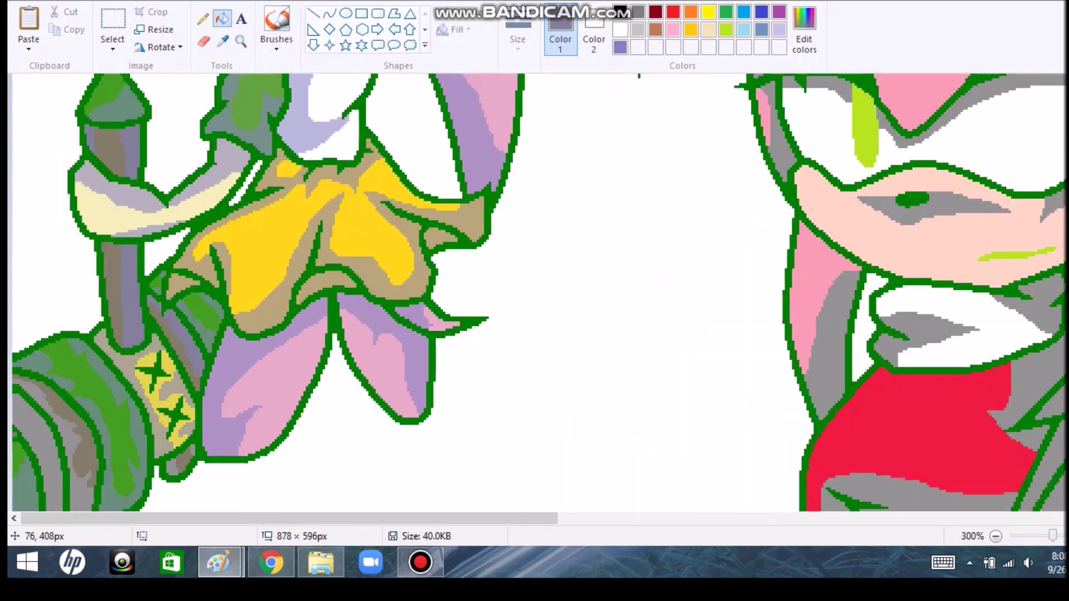
- Fill the shadows on the first character's remaining hammer bands with grayish purple and on the headband with muted red
{"action": "left_click", "coordinate": [176, 468]}
{"action": "left_click", "coordinate": [78, 428]}
{"action": "left_click", "coordinate": [262, 245]}
{"action": "scroll", "coordinate": [301, 292], "scroll_direction": "up", "scroll_amount": 5}
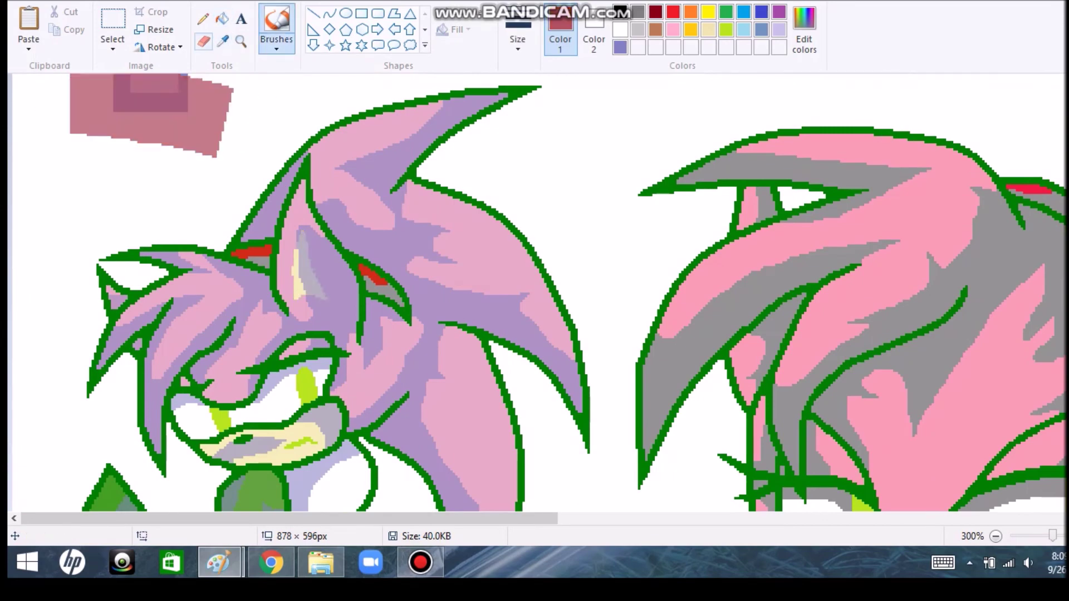
{"action": "scroll", "coordinate": [534, 295], "scroll_direction": "down", "scroll_amount": 2, "text": "ctrl"}
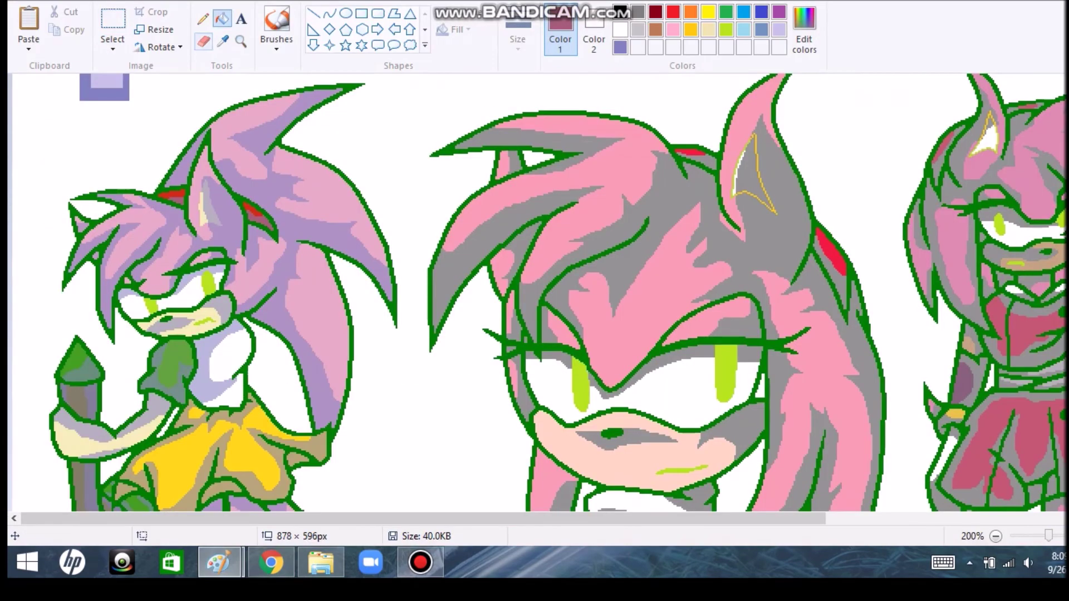
- Fill the second character's fur and quill shadows with purple
{"action": "scroll", "coordinate": [534, 295], "scroll_direction": "up", "scroll_amount": 3}
{"action": "left_click", "coordinate": [691, 345]}
{"action": "scroll", "coordinate": [545, 221], "scroll_direction": "down", "scroll_amount": 3}
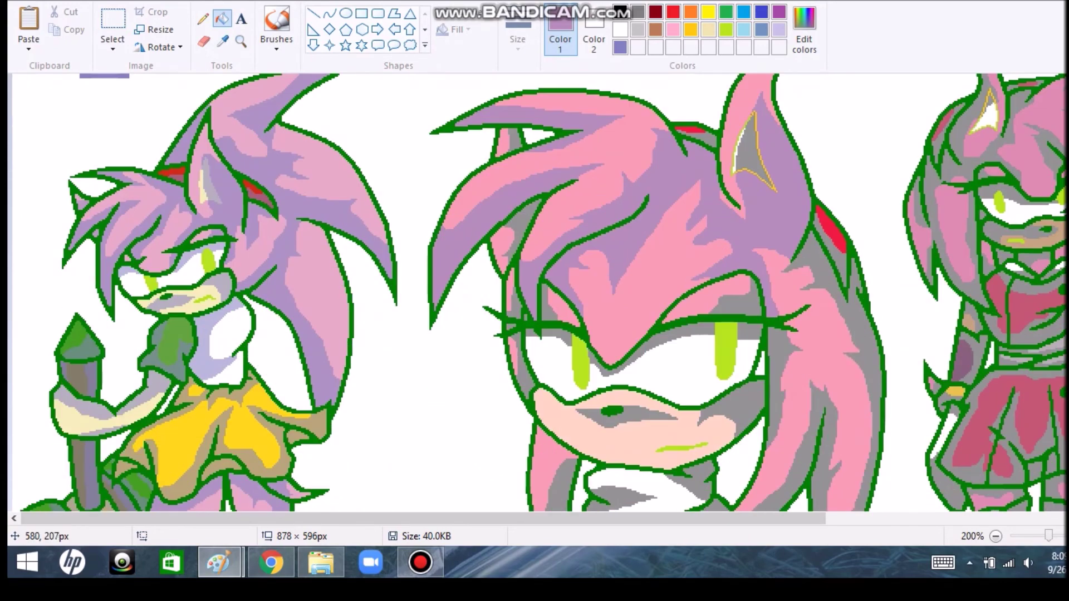
{"action": "scroll", "coordinate": [535, 295], "scroll_direction": "down", "scroll_amount": 6}
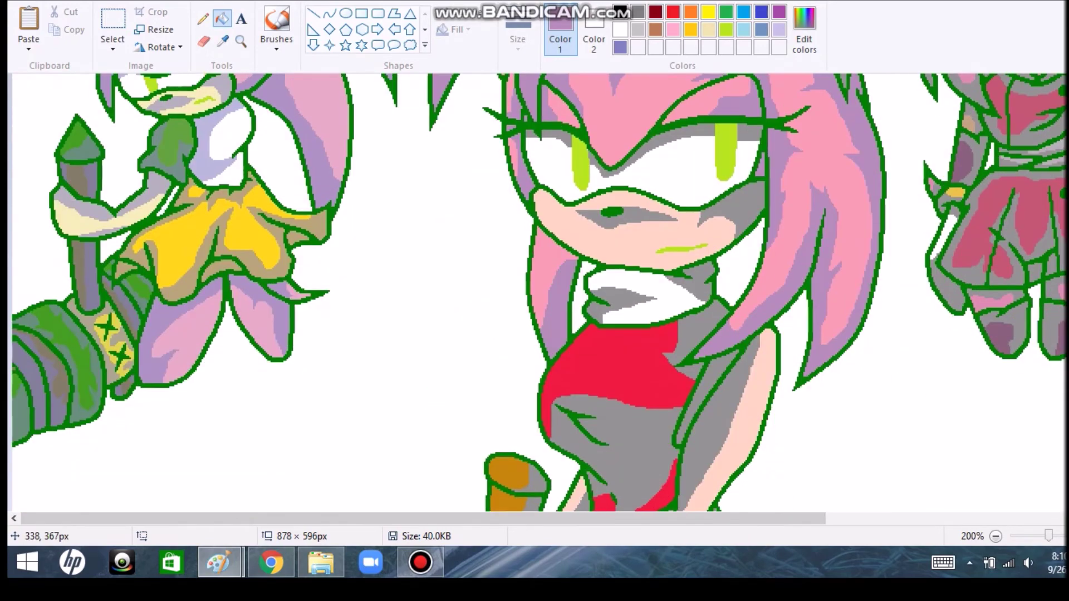
- Fill the shadows on the second character's eyes, collar and glove and the third character's eyes and gloves with lavender
{"action": "scroll", "coordinate": [534, 295], "scroll_direction": "up", "scroll_amount": 3}
{"action": "scroll", "coordinate": [535, 293], "scroll_direction": "down", "scroll_amount": 3}
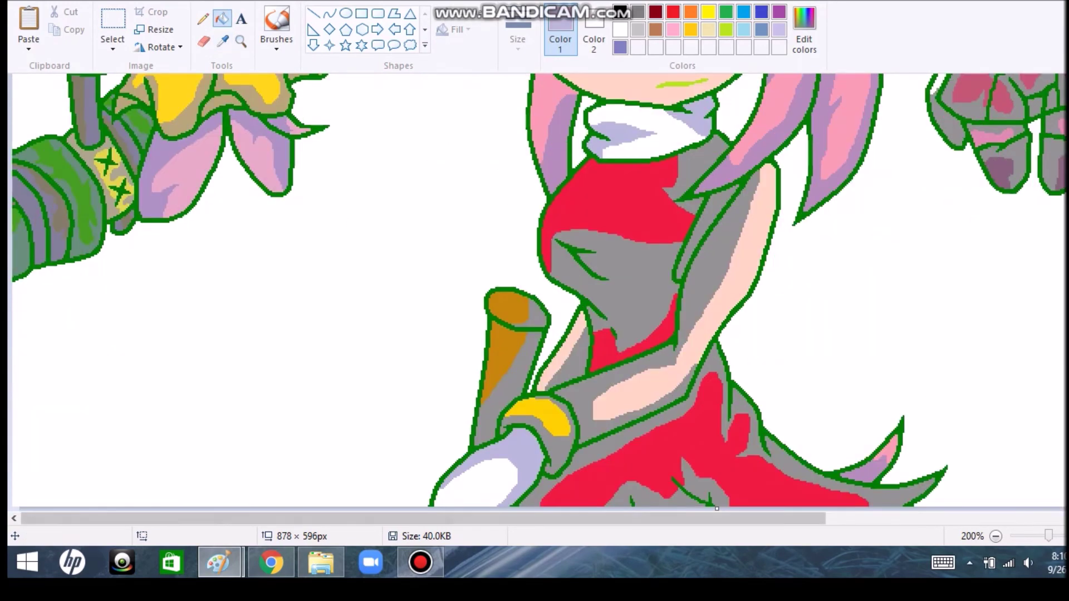
{"action": "scroll", "coordinate": [534, 292], "scroll_direction": "right", "scroll_amount": 5}
{"action": "scroll", "coordinate": [535, 293], "scroll_direction": "up", "scroll_amount": 7}
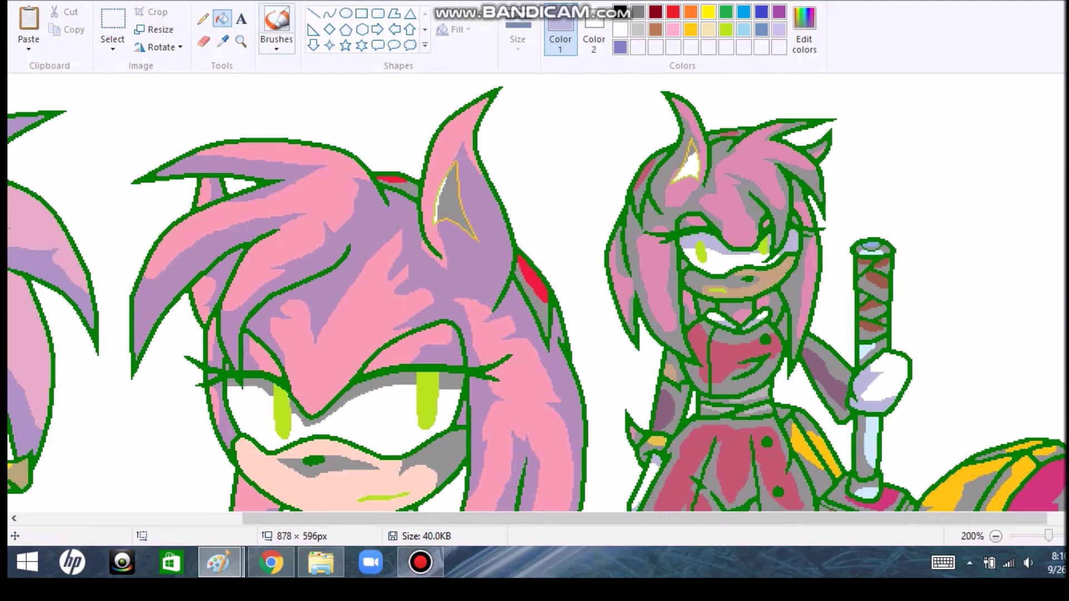
{"action": "scroll", "coordinate": [534, 295], "scroll_direction": "left", "scroll_amount": 3}
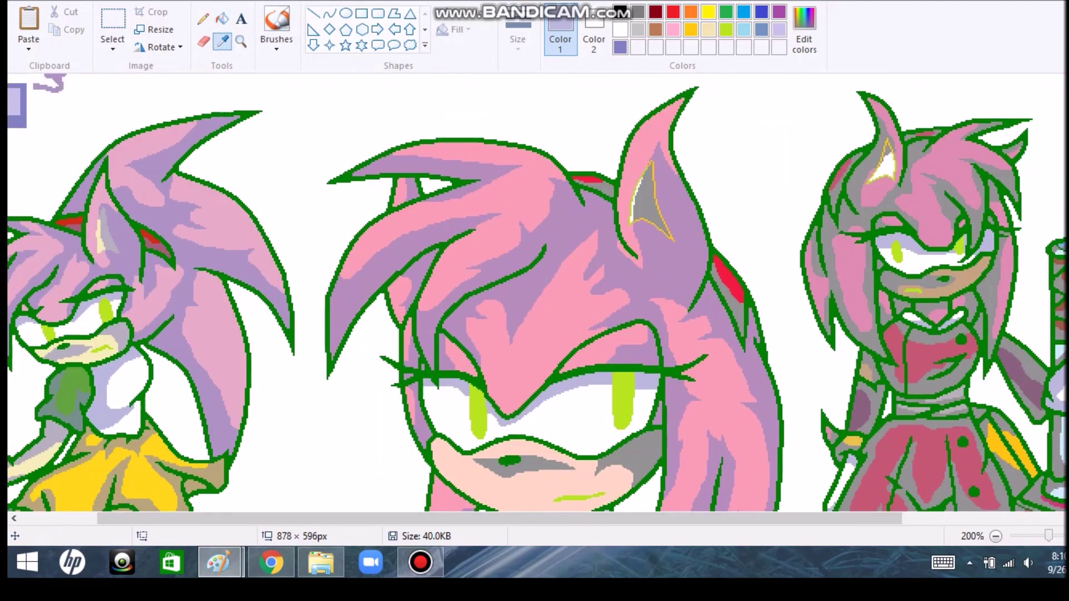
{"action": "scroll", "coordinate": [534, 295], "scroll_direction": "down", "scroll_amount": 5}
{"action": "left_click", "coordinate": [918, 112]}
- Fill the shadows on the second character's headband and red dress with magenta-purple
{"action": "scroll", "coordinate": [534, 295], "scroll_direction": "up", "scroll_amount": 6}
{"action": "scroll", "coordinate": [534, 295], "scroll_direction": "left", "scroll_amount": 2}
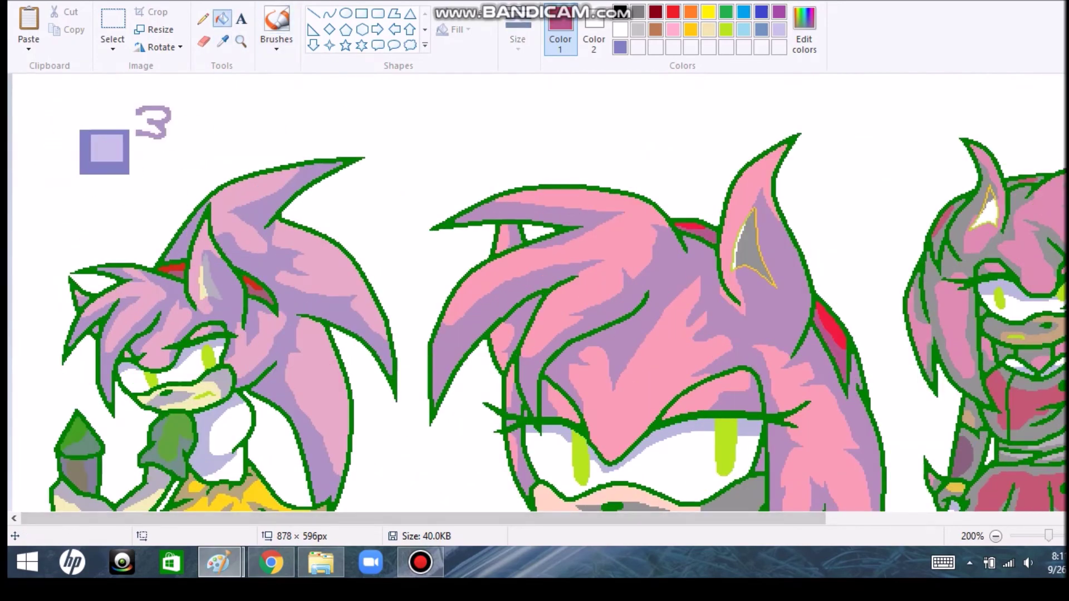
{"action": "scroll", "coordinate": [534, 292], "scroll_direction": "down", "scroll_amount": 8}
- Fill the second character's arm and muzzle shadows with grayish mauve and the hammer handle's shadows with muted brown
{"action": "scroll", "coordinate": [534, 292], "scroll_direction": "up", "scroll_amount": 4}
{"action": "left_click", "coordinate": [57, 159]}
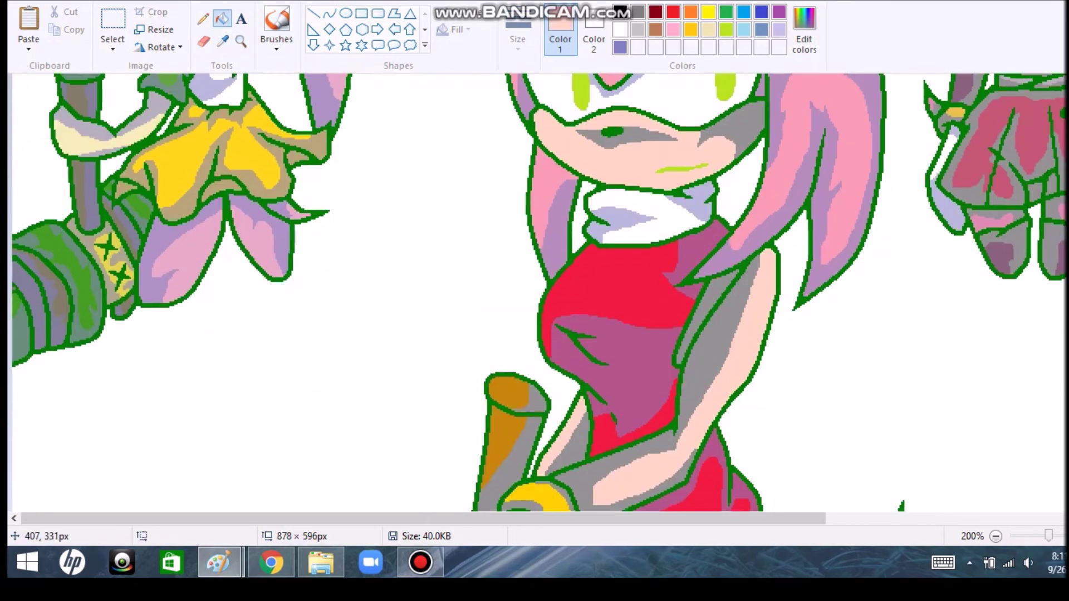
{"action": "scroll", "coordinate": [534, 292], "scroll_direction": "up", "scroll_amount": 4}
{"action": "scroll", "coordinate": [535, 292], "scroll_direction": "down", "scroll_amount": 6}
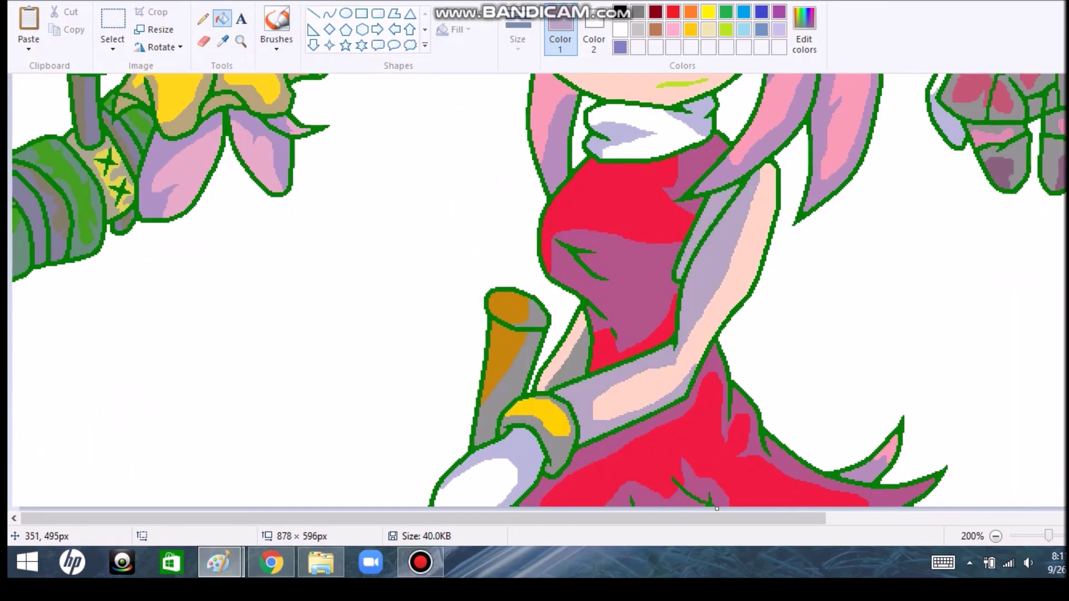
{"action": "scroll", "coordinate": [535, 293], "scroll_direction": "up", "scroll_amount": 6}
{"action": "scroll", "coordinate": [534, 293], "scroll_direction": "down", "scroll_amount": 6}
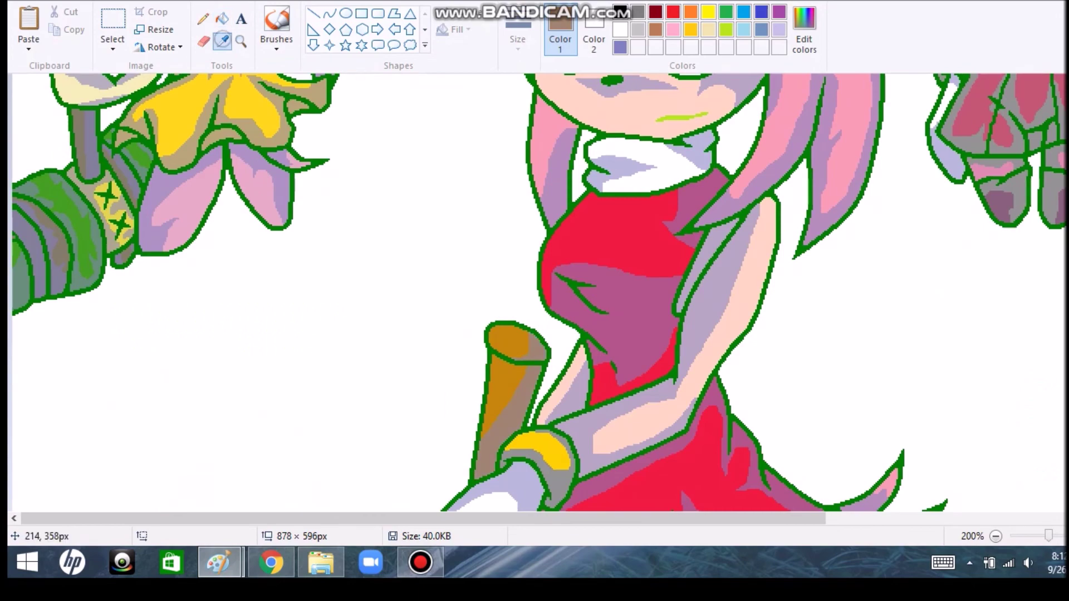
- Undo the last two edits and fill the shadow on the second character's gold bracelet with muted tan
{"action": "scroll", "coordinate": [535, 292], "scroll_direction": "up", "scroll_amount": 6}
{"action": "key", "text": "ctrl+z"}
{"action": "key", "text": "ctrl+z"}
{"action": "scroll", "coordinate": [534, 292], "scroll_direction": "down", "scroll_amount": 6}
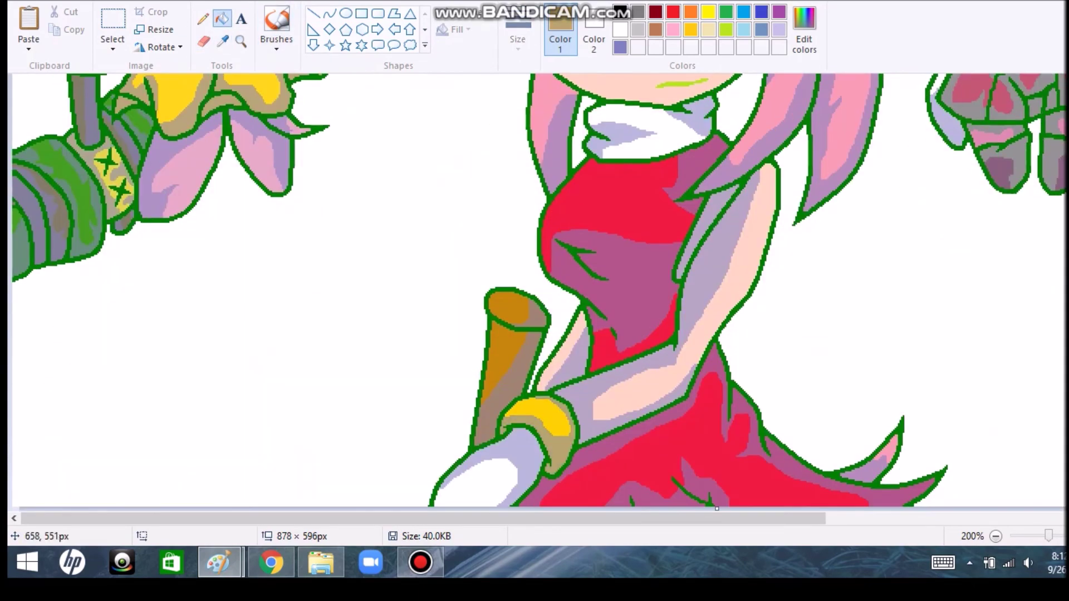
- Fill over the orange and lime guide lines in the second character's inner ear and color it grayish lavender with a peach edge
{"action": "scroll", "coordinate": [534, 292], "scroll_direction": "up", "scroll_amount": 3}
{"action": "scroll", "coordinate": [746, 259], "scroll_direction": "up", "scroll_amount": 3}
{"action": "left_click", "coordinate": [746, 258]}
{"action": "scroll", "coordinate": [746, 259], "scroll_direction": "up", "scroll_amount": 1}
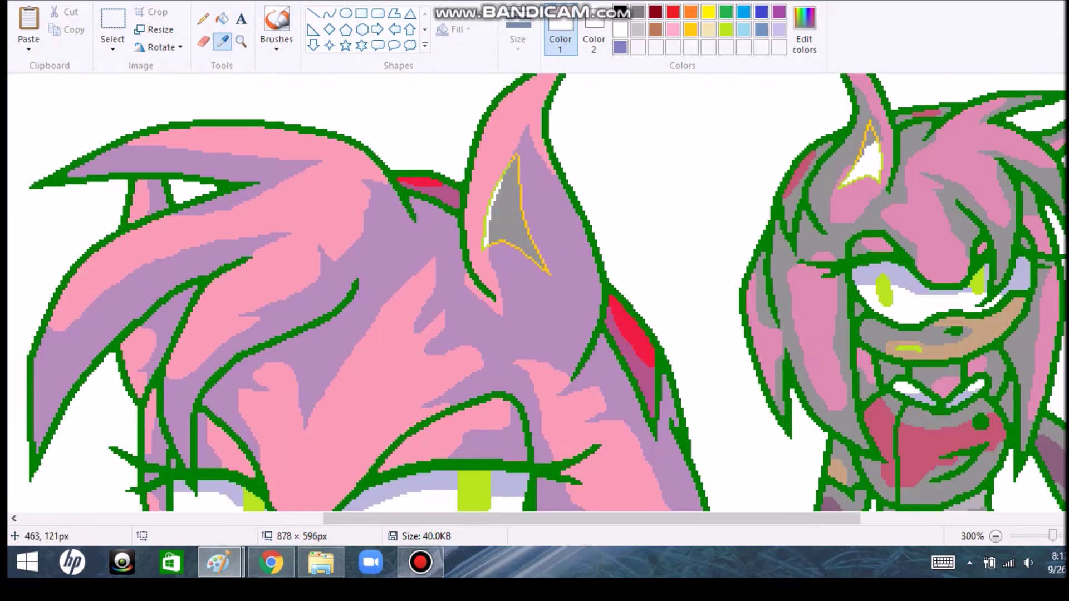
{"action": "left_click", "coordinate": [690, 29]}
{"action": "left_click", "coordinate": [222, 18]}
{"action": "left_click", "coordinate": [751, 243]}
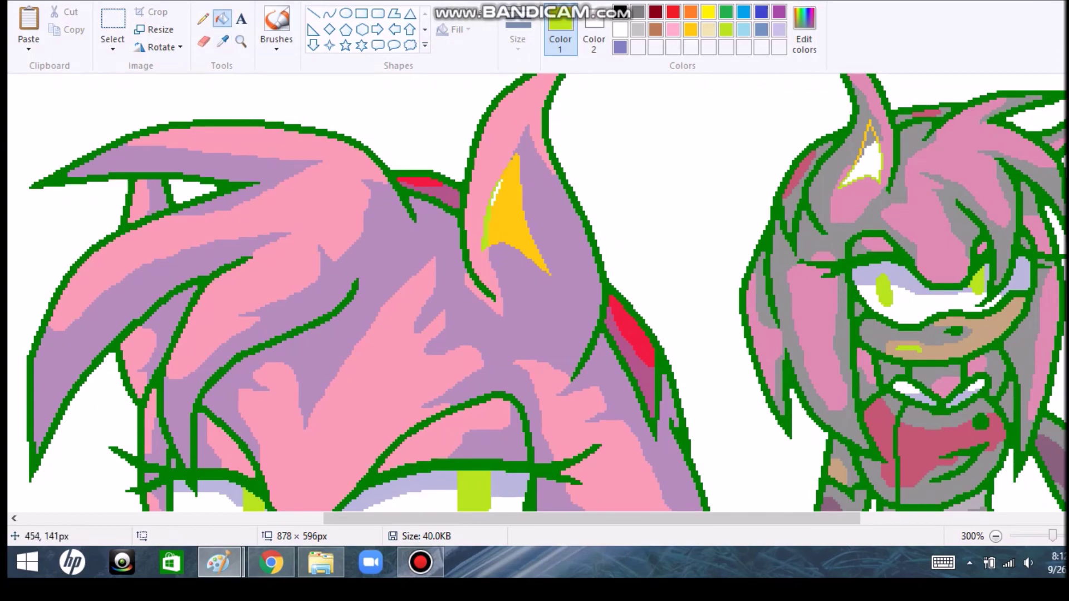
{"action": "left_click", "coordinate": [501, 234]}
{"action": "scroll", "coordinate": [535, 292], "scroll_direction": "down", "scroll_amount": 2}
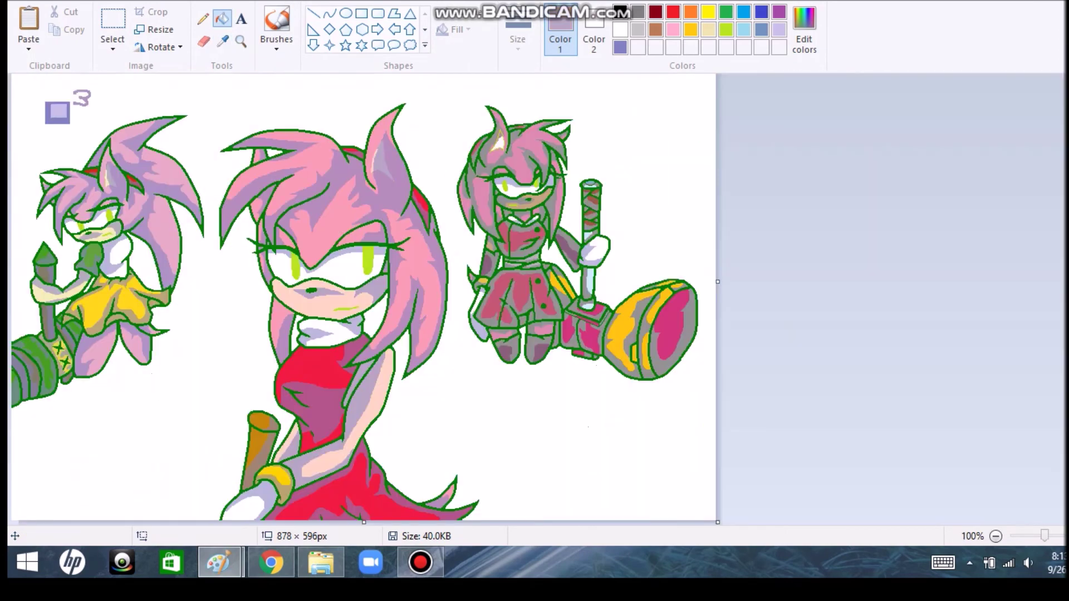
- Fill the gray shadows on the third character's fur and quills with purple
{"action": "scroll", "coordinate": [334, 78], "scroll_direction": "up", "scroll_amount": 1}
{"action": "left_click", "coordinate": [222, 40]}
{"action": "left_click", "coordinate": [891, 190]}
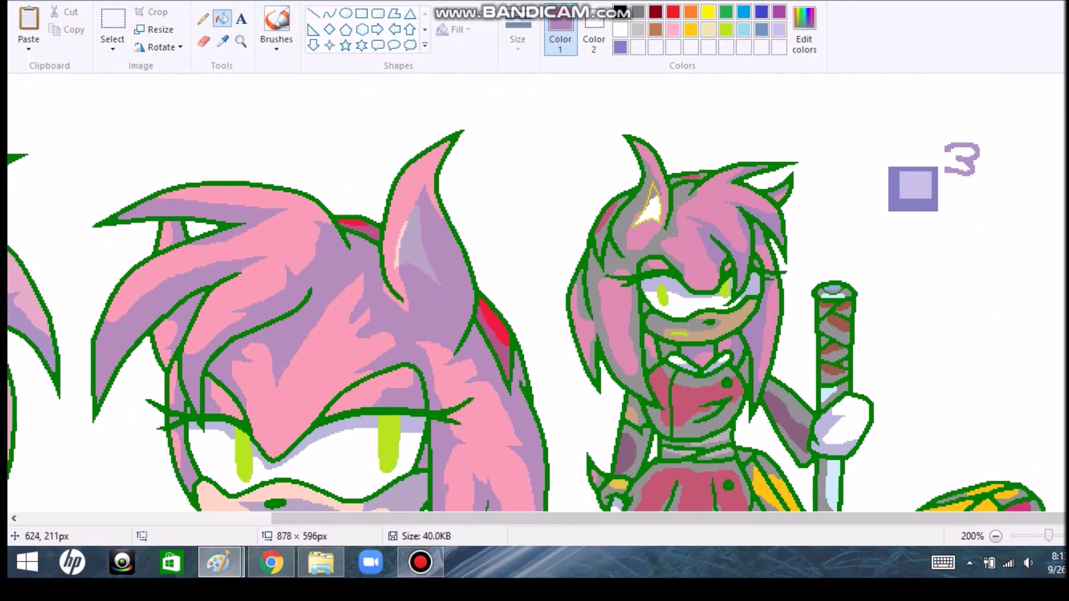
{"action": "scroll", "coordinate": [534, 292], "scroll_direction": "down", "scroll_amount": 3}
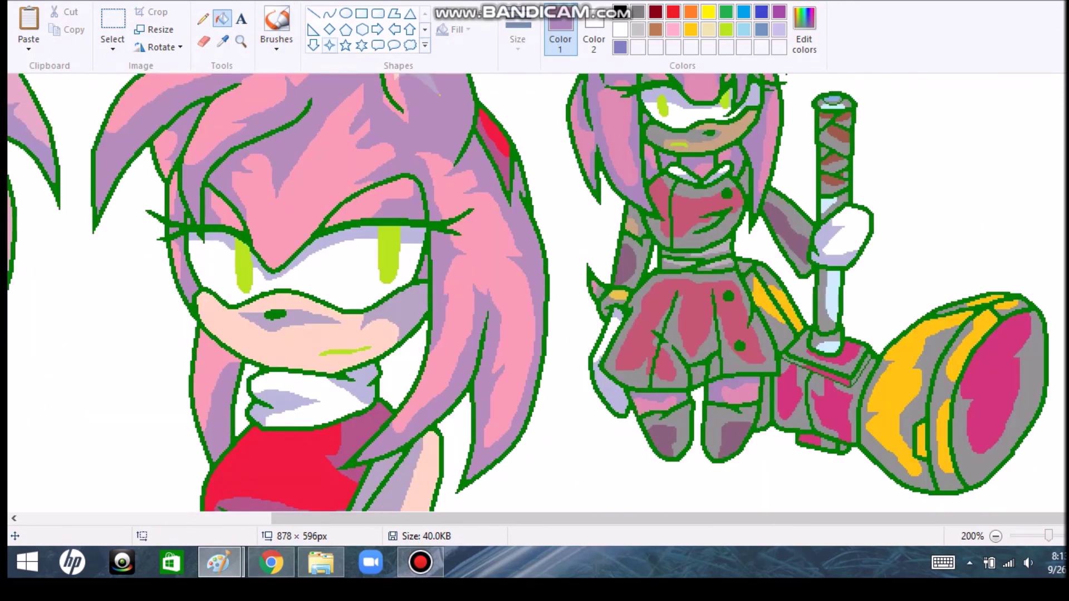
{"action": "left_click", "coordinate": [222, 41]}
- Fill the third character's inner ear with lime, covering its guide lines, and the muzzle shadow with grayish mauve
{"action": "scroll", "coordinate": [457, 203], "scroll_direction": "up", "scroll_amount": 3}
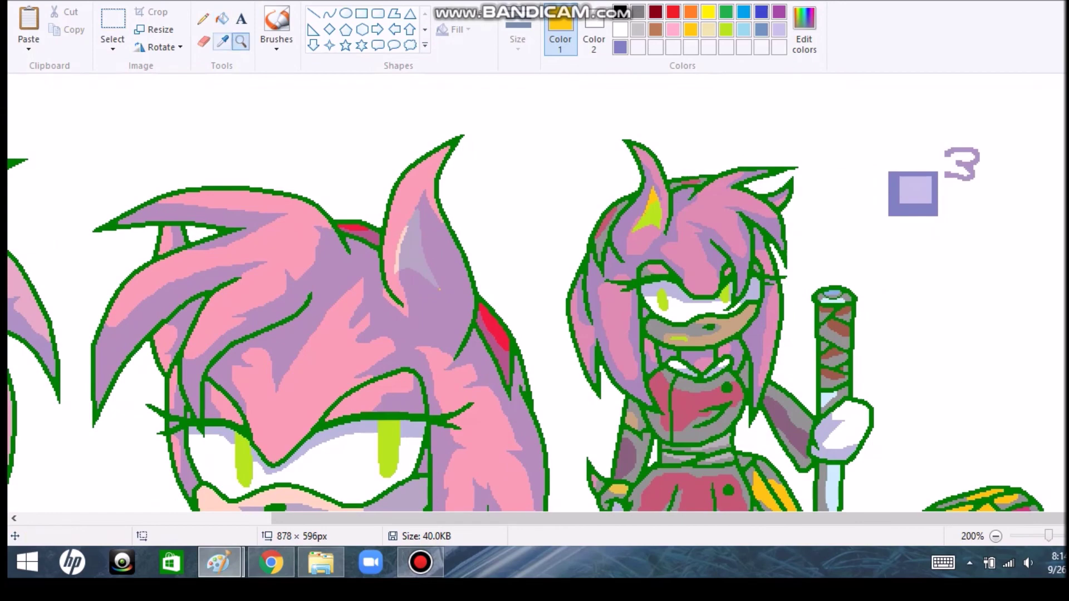
{"action": "left_click", "coordinate": [890, 195]}
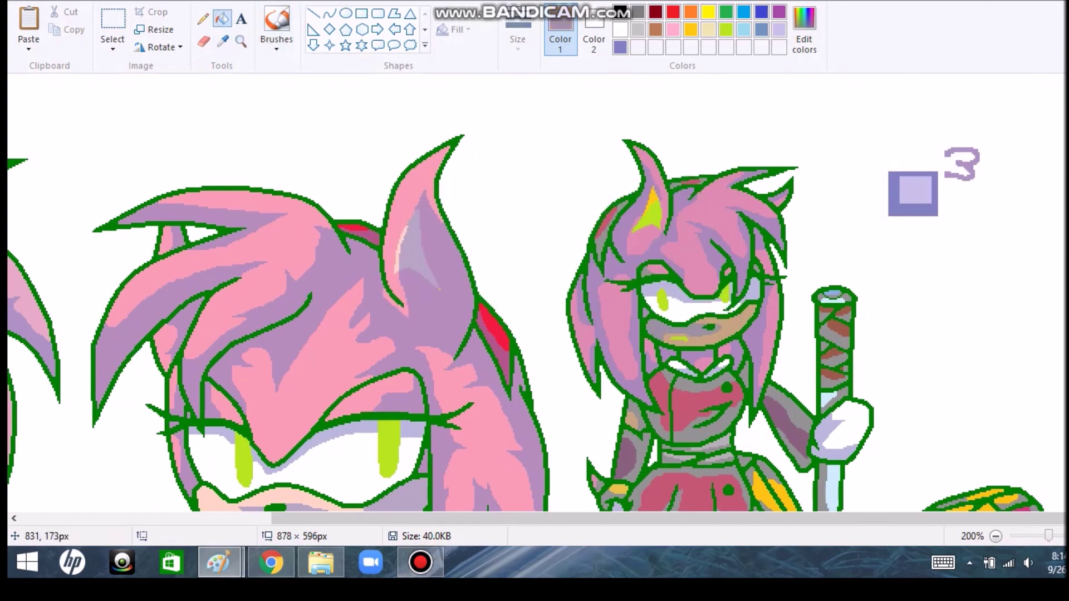
{"action": "scroll", "coordinate": [535, 292], "scroll_direction": "down", "scroll_amount": 3}
{"action": "scroll", "coordinate": [535, 292], "scroll_direction": "up", "scroll_amount": 2}
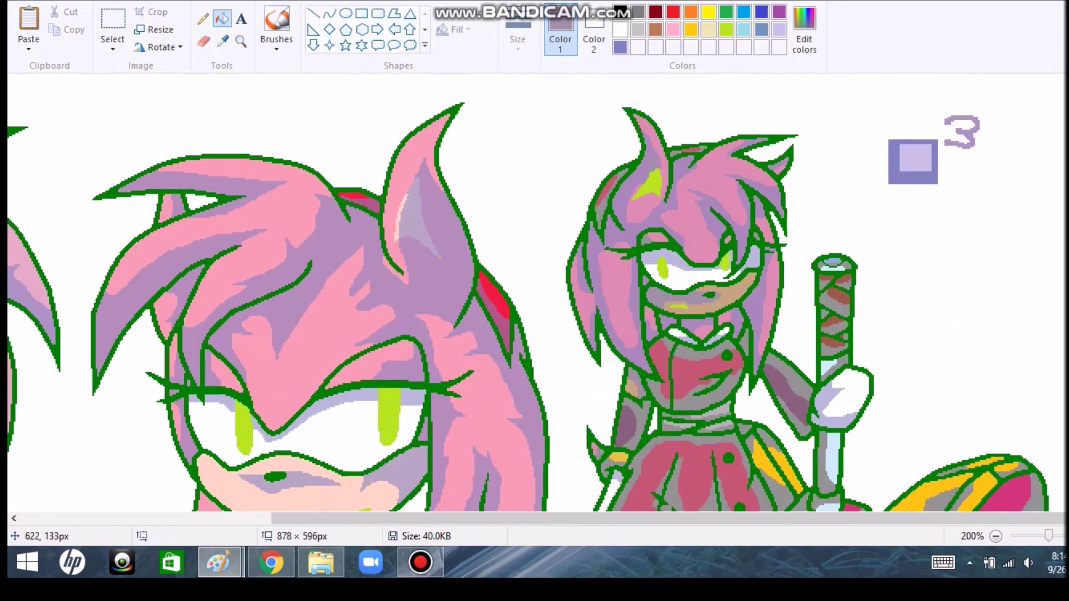
{"action": "scroll", "coordinate": [534, 292], "scroll_direction": "up", "scroll_amount": 1}
{"action": "scroll", "coordinate": [535, 293], "scroll_direction": "right", "scroll_amount": 6}
{"action": "scroll", "coordinate": [534, 292], "scroll_direction": "down", "scroll_amount": 3}
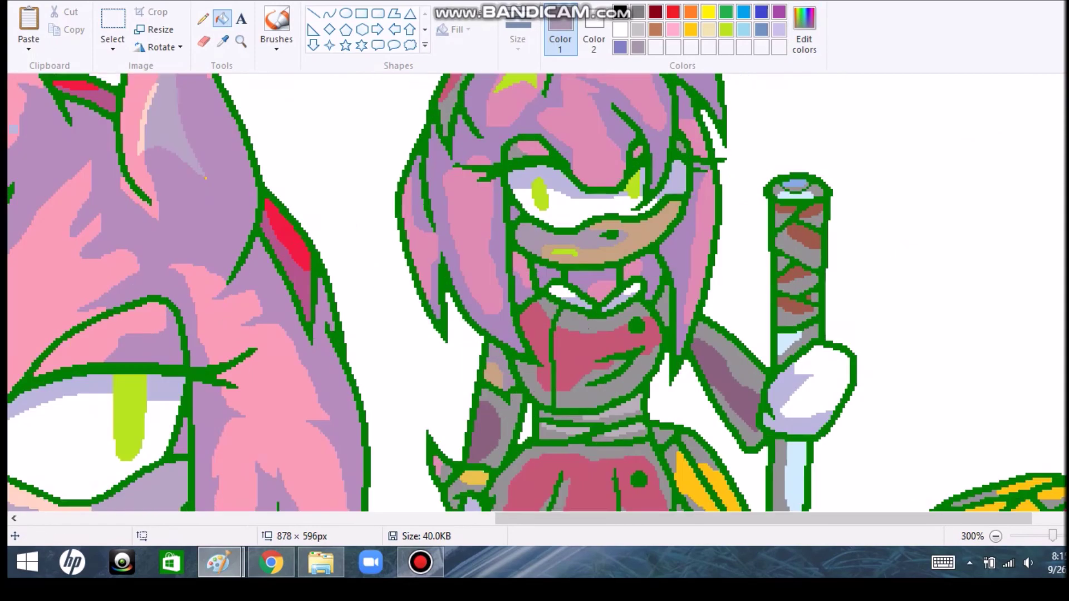
- Fill the gray shadows on the third character's red bodice and skirt with muted magenta-purple
{"action": "scroll", "coordinate": [534, 293], "scroll_direction": "up", "scroll_amount": 1}
{"action": "scroll", "coordinate": [534, 292], "scroll_direction": "up", "scroll_amount": 2}
{"action": "scroll", "coordinate": [534, 292], "scroll_direction": "down", "scroll_amount": 2}
{"action": "left_click", "coordinate": [891, 117]}
{"action": "scroll", "coordinate": [534, 293], "scroll_direction": "down", "scroll_amount": 4}
{"action": "left_click", "coordinate": [601, 184]}
{"action": "left_click", "coordinate": [607, 240]}
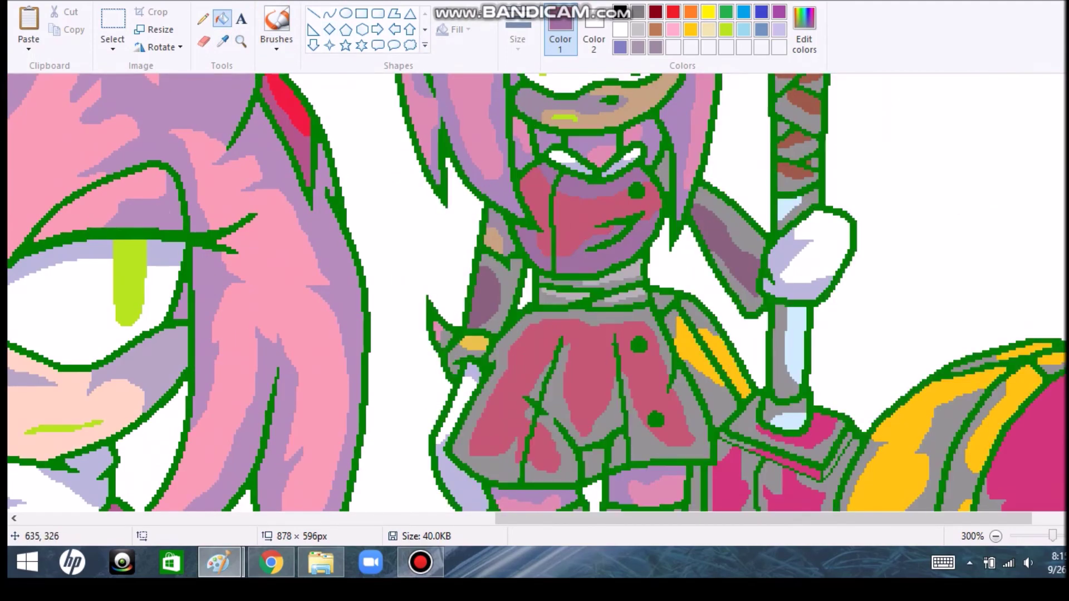
{"action": "left_click", "coordinate": [573, 412]}
{"action": "left_click", "coordinate": [662, 412]}
{"action": "scroll", "coordinate": [535, 292], "scroll_direction": "down", "scroll_amount": 3}
{"action": "scroll", "coordinate": [535, 292], "scroll_direction": "up", "scroll_amount": 3}
- Recolor the third character's inner ear in tan and grayish mauve, and fill the belt's shadows with grayish lavender
{"action": "left_click", "coordinate": [222, 41]}
{"action": "scroll", "coordinate": [534, 292], "scroll_direction": "up", "scroll_amount": 4}
{"action": "left_click", "coordinate": [857, 346]}
{"action": "scroll", "coordinate": [534, 293], "scroll_direction": "down", "scroll_amount": 4}
{"action": "left_click", "coordinate": [222, 41]}
{"action": "scroll", "coordinate": [535, 292], "scroll_direction": "up", "scroll_amount": 4}
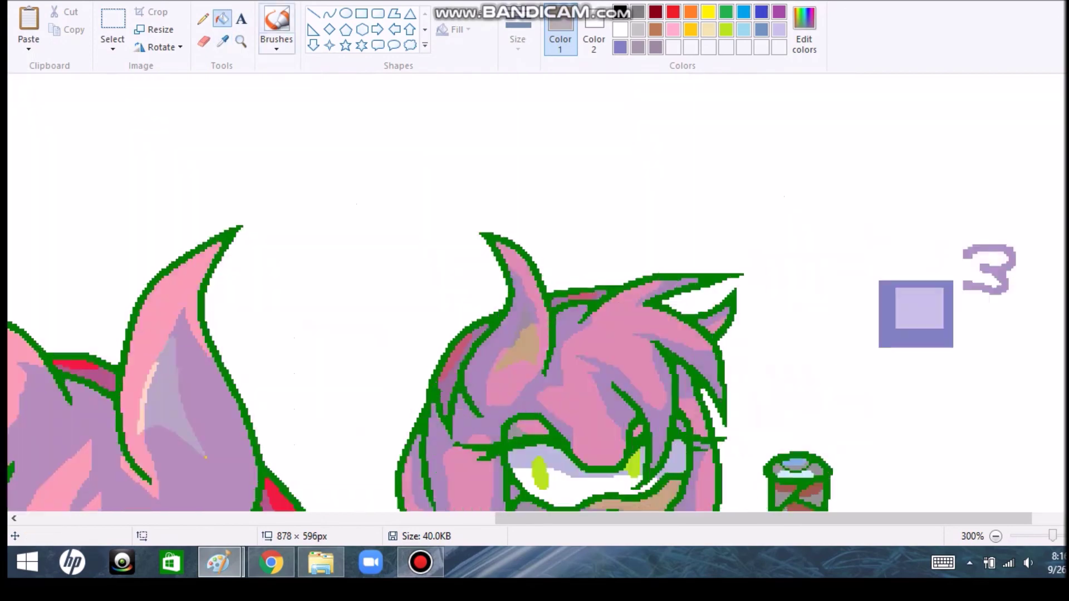
{"action": "left_click", "coordinate": [913, 310]}
{"action": "scroll", "coordinate": [535, 292], "scroll_direction": "down", "scroll_amount": 3}
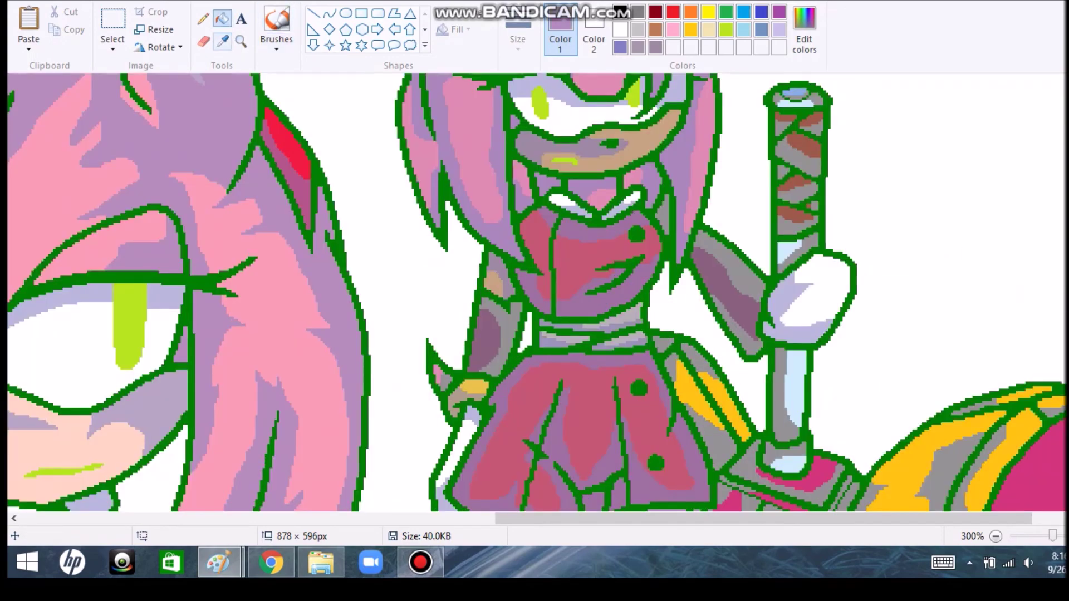
- Mix a slate purple with the brush and fill the shadows on the third character's sleeves and boots with it
{"action": "left_click", "coordinate": [276, 28]}
{"action": "left_click", "coordinate": [222, 40]}
{"action": "scroll", "coordinate": [535, 293], "scroll_direction": "down", "scroll_amount": 2}
{"action": "scroll", "coordinate": [535, 293], "scroll_direction": "up", "scroll_amount": 6}
{"action": "left_click", "coordinate": [916, 261]}
{"action": "scroll", "coordinate": [535, 292], "scroll_direction": "down", "scroll_amount": 5}
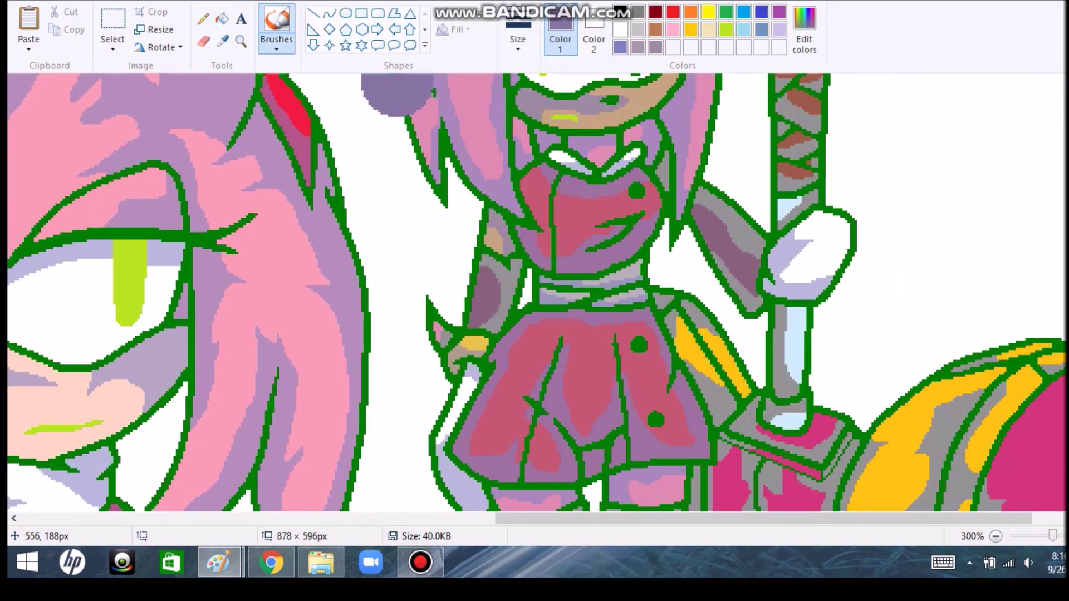
{"action": "left_click", "coordinate": [222, 19]}
{"action": "left_click", "coordinate": [501, 294]}
{"action": "scroll", "coordinate": [534, 292], "scroll_direction": "up", "scroll_amount": 4}
{"action": "scroll", "coordinate": [534, 292], "scroll_direction": "down", "scroll_amount": 2}
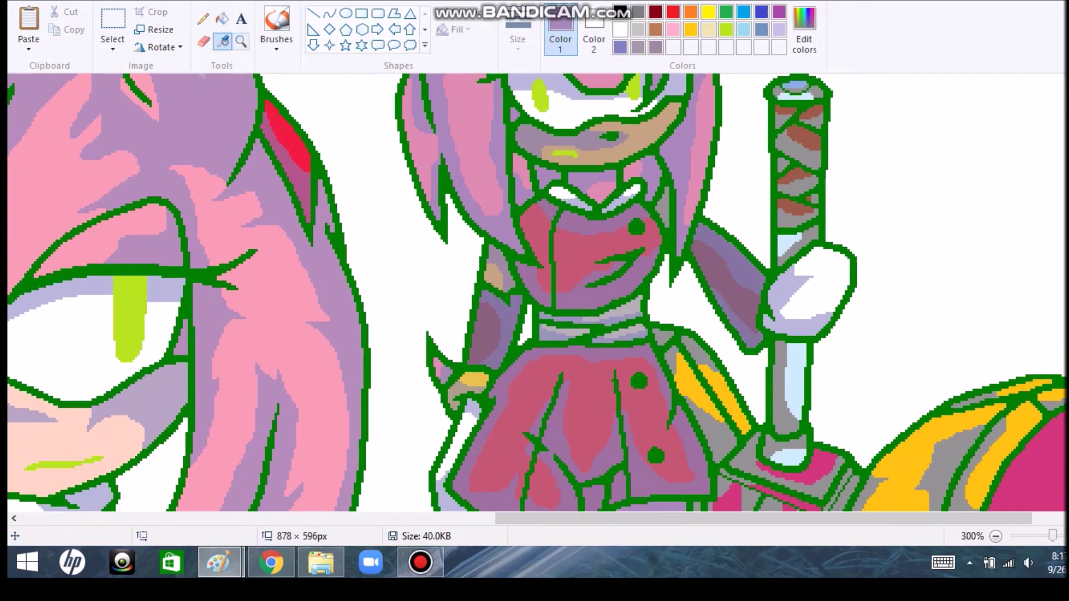
{"action": "scroll", "coordinate": [534, 292], "scroll_direction": "down", "scroll_amount": 3}
{"action": "left_click", "coordinate": [534, 292]}
- Fill the gray shadows on the pink parts of the third character's hammer with magenta-purple
{"action": "scroll", "coordinate": [534, 293], "scroll_direction": "up", "scroll_amount": 6}
{"action": "left_click", "coordinate": [276, 28]}
{"action": "scroll", "coordinate": [535, 292], "scroll_direction": "down", "scroll_amount": 5}
{"action": "left_click", "coordinate": [222, 18]}
{"action": "scroll", "coordinate": [534, 292], "scroll_direction": "right", "scroll_amount": 2}
{"action": "left_click", "coordinate": [718, 311]}
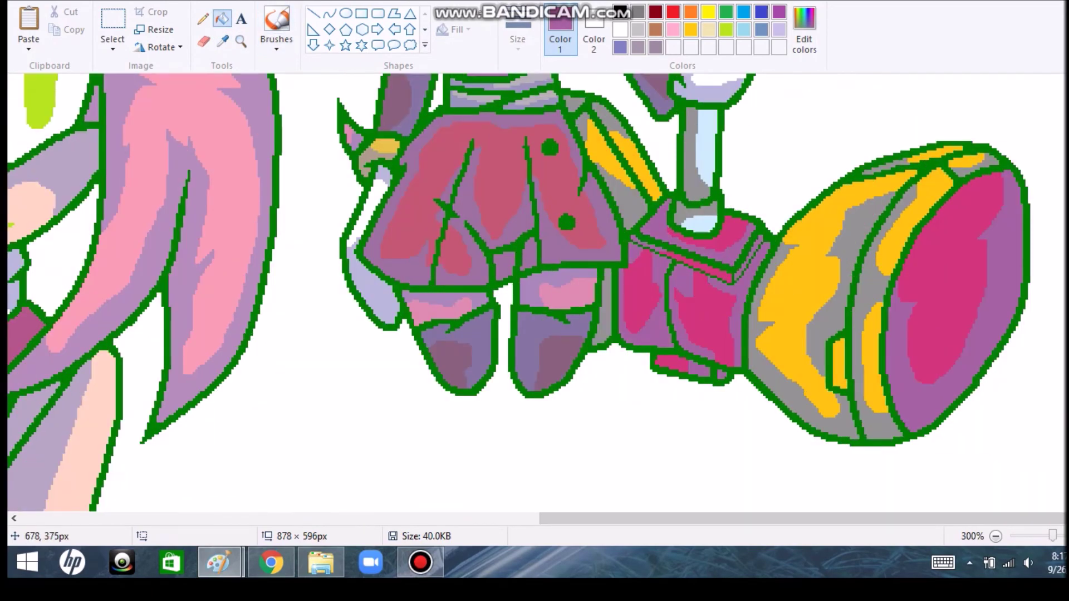
- Fill the gray shadows on the gold parts of the third character's outfit and hammer with muted tan
{"action": "scroll", "coordinate": [535, 293], "scroll_direction": "up", "scroll_amount": 5}
{"action": "scroll", "coordinate": [534, 292], "scroll_direction": "down", "scroll_amount": 4}
{"action": "left_click", "coordinate": [609, 175]}
{"action": "left_click", "coordinate": [629, 245]}
{"action": "left_click", "coordinate": [604, 362]}
{"action": "left_click", "coordinate": [768, 401]}
{"action": "left_click", "coordinate": [818, 334]}
{"action": "left_click", "coordinate": [869, 278]}
- Fill the shadows on the third character's hammer handle, using lavender-blue on the shaft and brownish mauve on the wrapping
{"action": "scroll", "coordinate": [535, 293], "scroll_direction": "up", "scroll_amount": 5}
{"action": "left_click", "coordinate": [222, 40]}
{"action": "left_click", "coordinate": [792, 194]}
{"action": "scroll", "coordinate": [793, 194], "scroll_direction": "down", "scroll_amount": 4}
{"action": "left_click", "coordinate": [223, 40]}
{"action": "scroll", "coordinate": [696, 334], "scroll_direction": "up", "scroll_amount": 4}
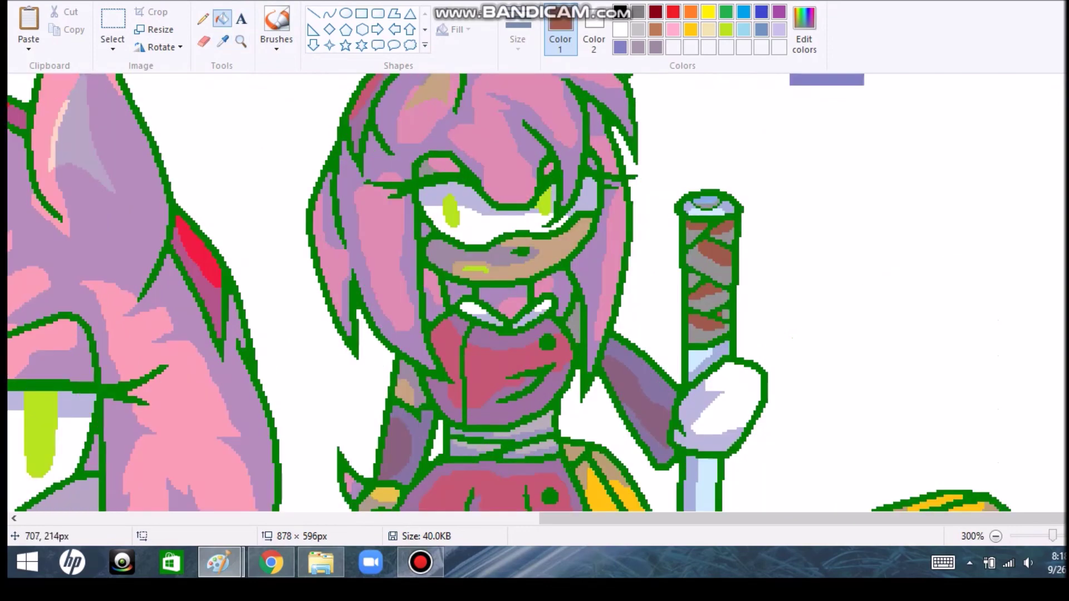
{"action": "left_click", "coordinate": [707, 334]}
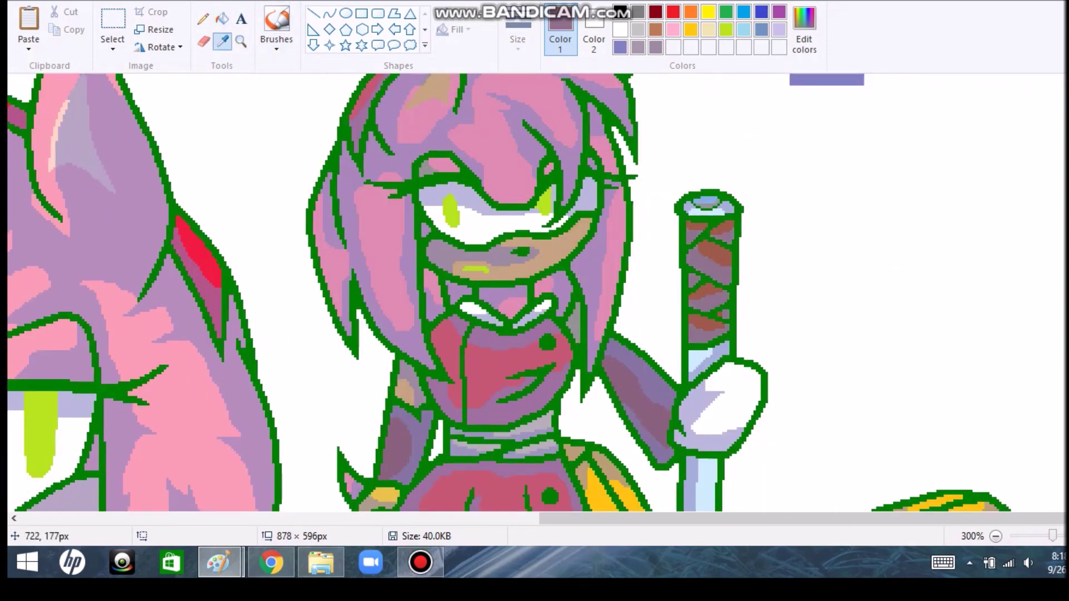
- Fill the lime iris nearest the hammer on the third character's face with periwinkle blue
{"action": "scroll", "coordinate": [534, 292], "scroll_direction": "up", "scroll_amount": 2}
{"action": "left_click", "coordinate": [816, 157]}
{"action": "left_click", "coordinate": [542, 282]}
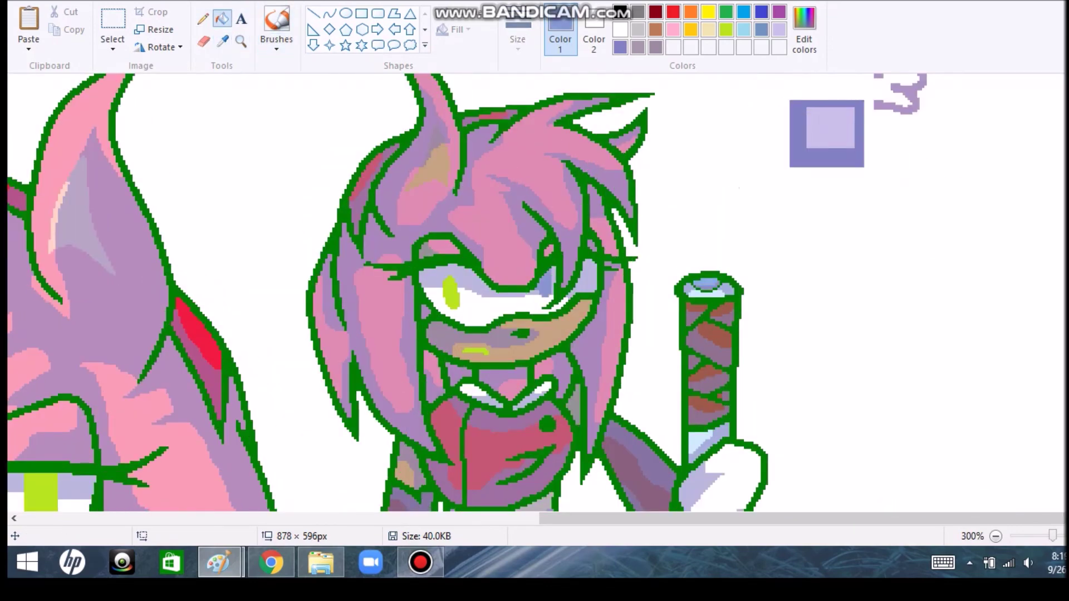
{"action": "scroll", "coordinate": [535, 292], "scroll_direction": "down", "scroll_amount": 5}
{"action": "scroll", "coordinate": [535, 292], "scroll_direction": "down", "scroll_amount": 2}
{"action": "scroll", "coordinate": [535, 292], "scroll_direction": "up", "scroll_amount": 3}
- Outline cream highlights with curves along the edges of the first character's quills, ear and bangs
{"action": "left_click", "coordinate": [222, 40]}
{"action": "scroll", "coordinate": [534, 292], "scroll_direction": "down", "scroll_amount": 3}
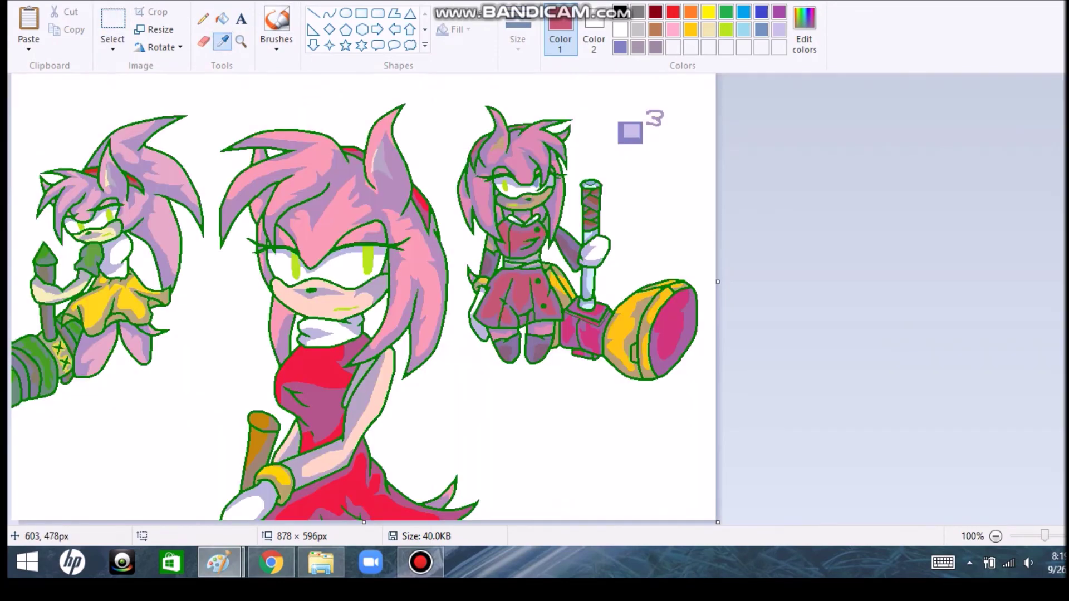
{"action": "scroll", "coordinate": [454, 228], "scroll_direction": "up", "scroll_amount": 3}
{"action": "left_click", "coordinate": [301, 312]}
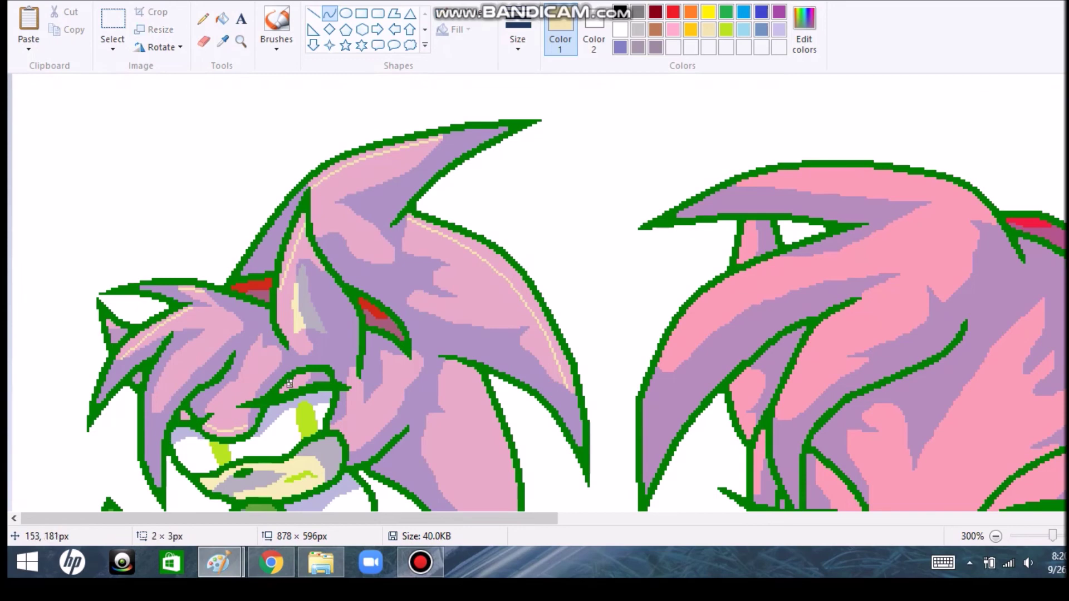
{"action": "left_click", "coordinate": [204, 19]}
{"action": "left_click", "coordinate": [517, 39]}
{"action": "left_click", "coordinate": [482, 105]}
{"action": "scroll", "coordinate": [535, 292], "scroll_direction": "down", "scroll_amount": 3}
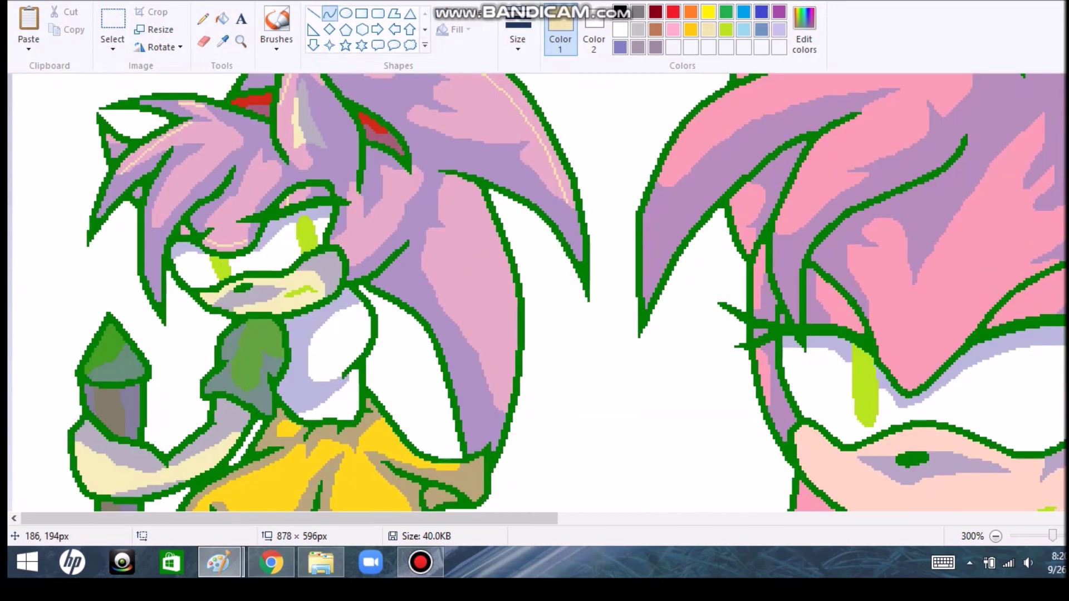
- Fill the outlined highlights on the first character's quills and bangs with cream
{"action": "left_click", "coordinate": [222, 18]}
{"action": "scroll", "coordinate": [136, 342], "scroll_direction": "up", "scroll_amount": 3}
{"action": "left_click", "coordinate": [136, 343]}
{"action": "key", "text": "ctrl+z"}
{"action": "key", "text": "ctrl+y"}
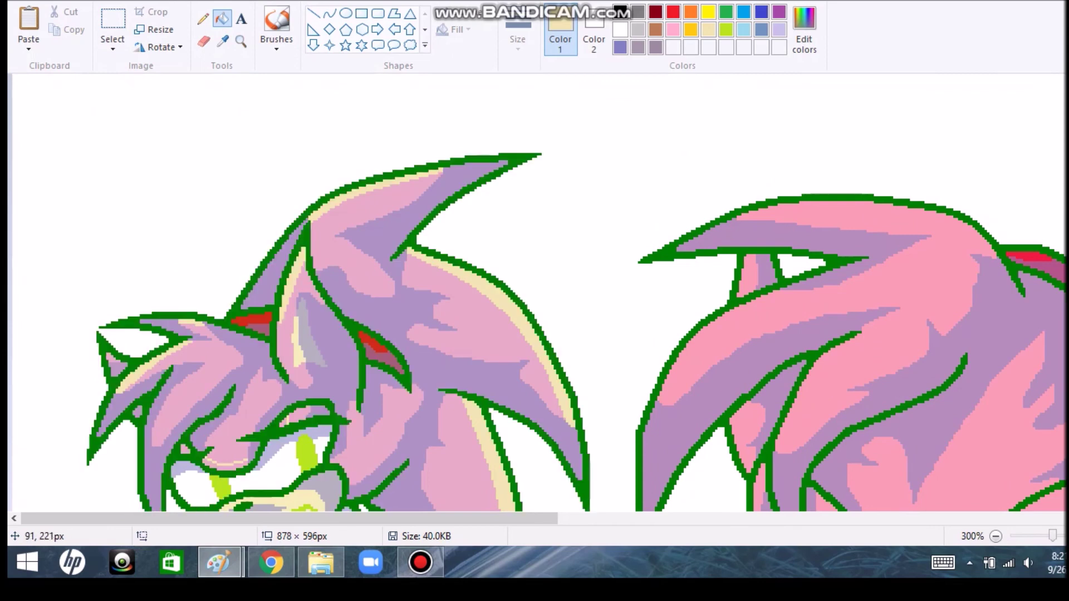
{"action": "scroll", "coordinate": [164, 336], "scroll_direction": "down", "scroll_amount": 3}
- Add a pale gray highlight along the outer edge of the first character's bent arm
{"action": "left_click", "coordinate": [329, 12]}
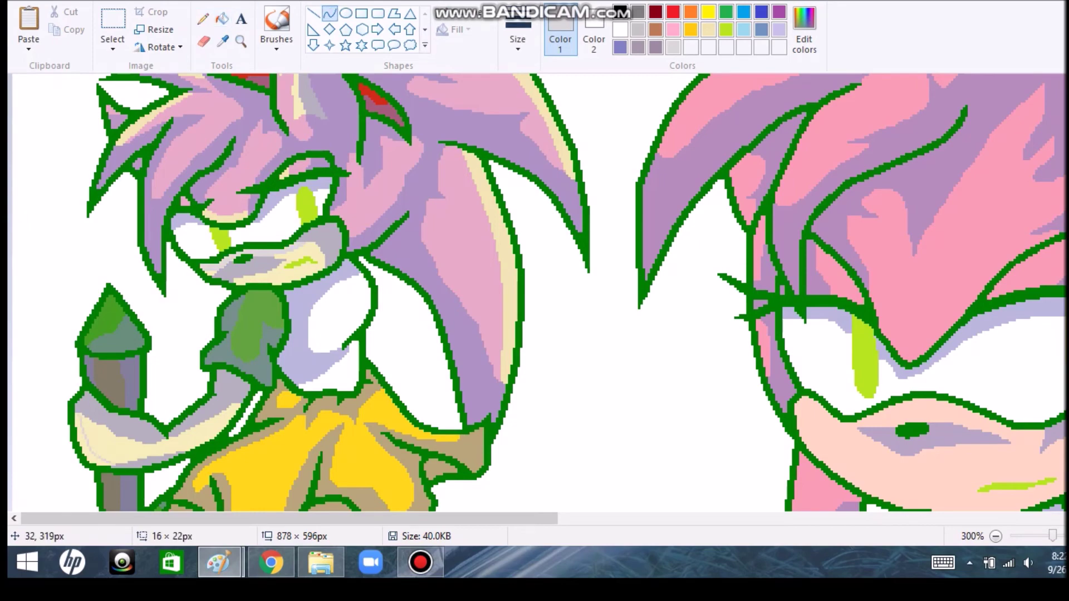
{"action": "scroll", "coordinate": [538, 293], "scroll_direction": "down", "scroll_amount": 3}
{"action": "scroll", "coordinate": [538, 293], "scroll_direction": "down", "scroll_amount": 1}
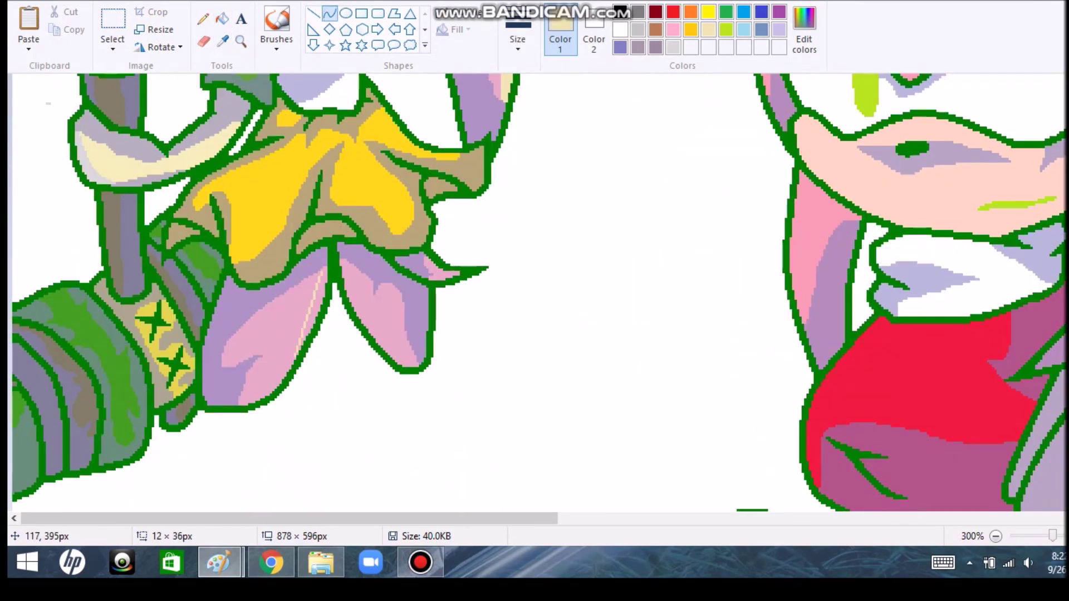
- Fill the highlights on the inner edges of the first character's legs with cream and add one on the yellow skirt
{"action": "left_click", "coordinate": [222, 18]}
{"action": "left_click", "coordinate": [313, 293]}
{"action": "left_click", "coordinate": [352, 281]}
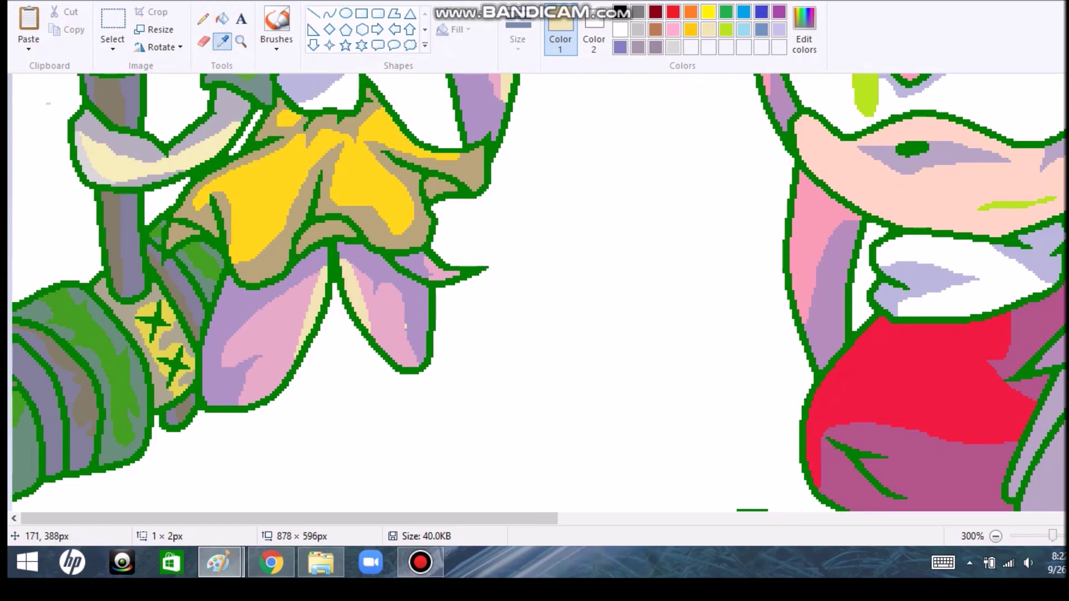
{"action": "left_click", "coordinate": [314, 12]}
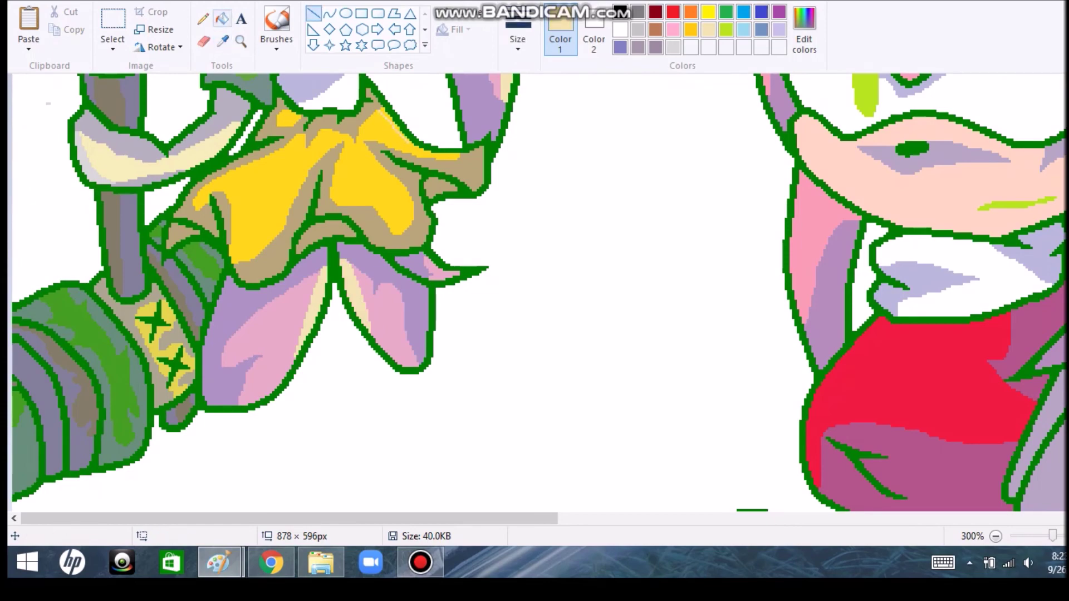
{"action": "left_click", "coordinate": [222, 19]}
{"action": "left_click", "coordinate": [329, 12]}
- Add lime highlights to the first character's green handle tip, glove and hammer head
{"action": "scroll", "coordinate": [538, 293], "scroll_direction": "up", "scroll_amount": 4}
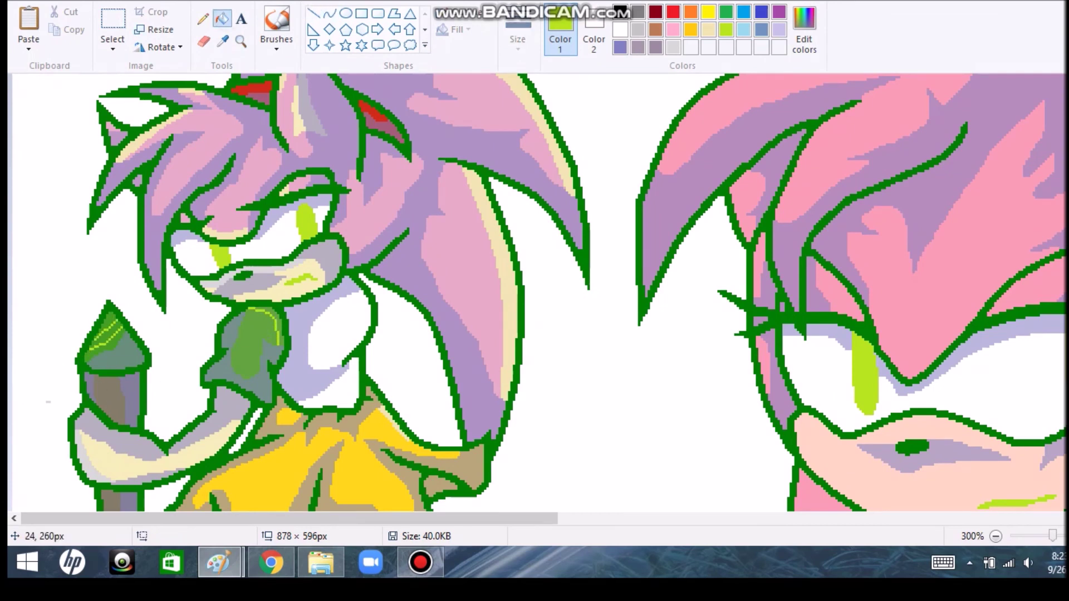
{"action": "scroll", "coordinate": [368, 446], "scroll_direction": "up", "scroll_amount": 3}
{"action": "left_click", "coordinate": [313, 12]}
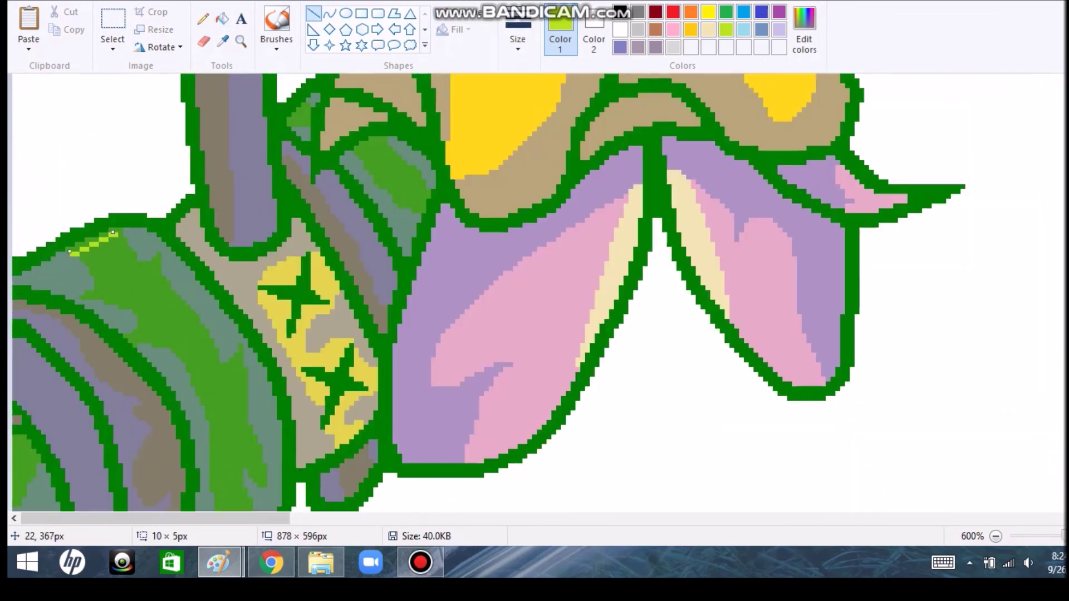
{"action": "scroll", "coordinate": [535, 293], "scroll_direction": "down", "scroll_amount": 4}
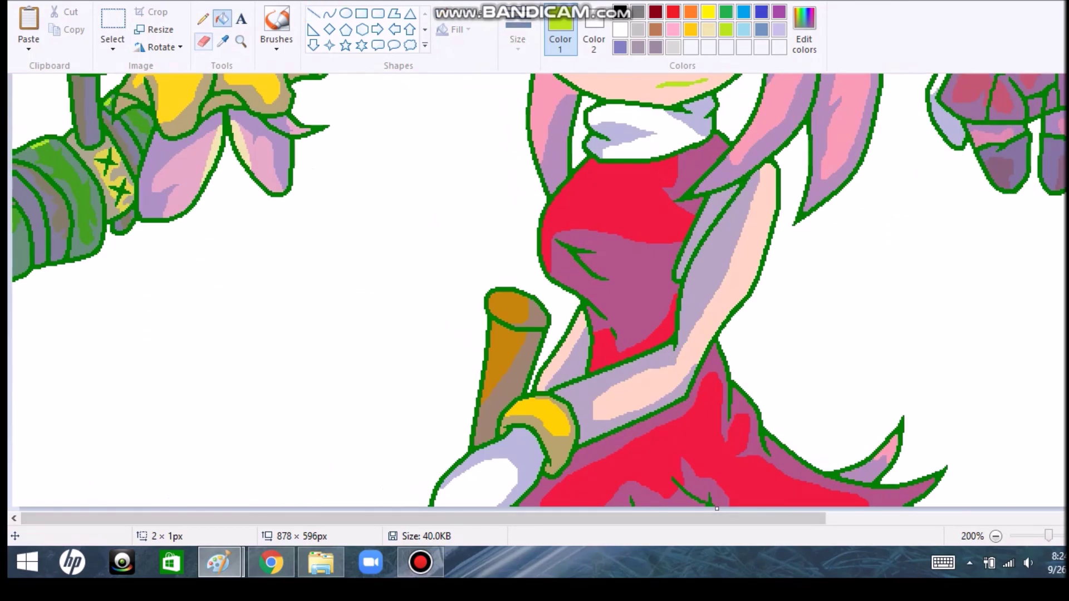
{"action": "scroll", "coordinate": [537, 293], "scroll_direction": "up", "scroll_amount": 5}
{"action": "scroll", "coordinate": [536, 293], "scroll_direction": "right", "scroll_amount": 1}
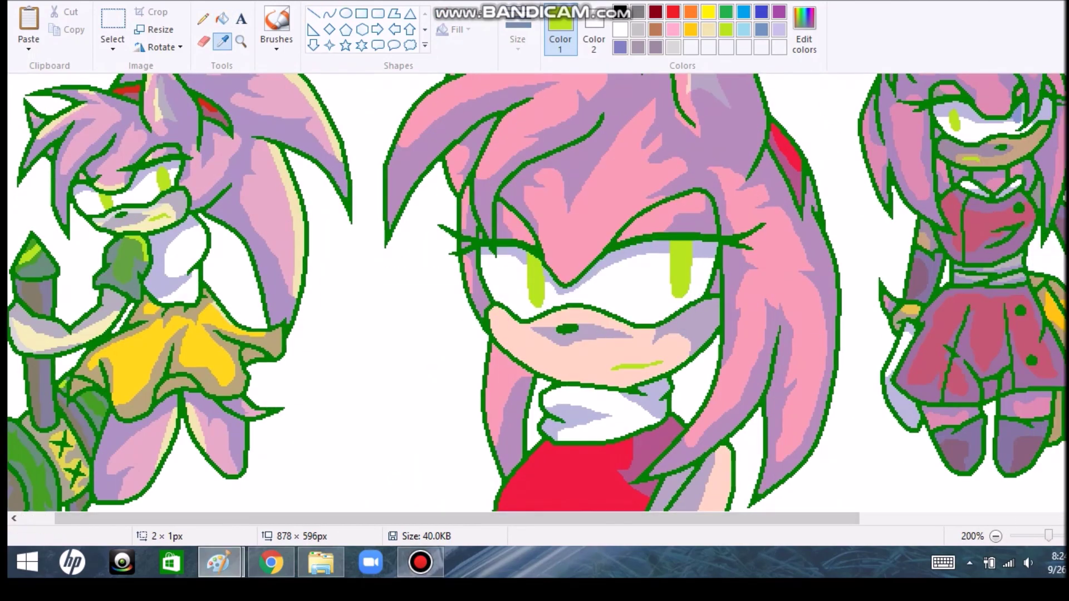
- Add orange-brown highlights to the brown handle of the first character's hammer
{"action": "left_click", "coordinate": [34, 310]}
{"action": "scroll", "coordinate": [19, 334], "scroll_direction": "up", "scroll_amount": 3}
{"action": "scroll", "coordinate": [198, 231], "scroll_direction": "down", "scroll_amount": 3}
{"action": "left_click_drag", "start_coordinate": [56, 343], "coordinate": [76, 363]}
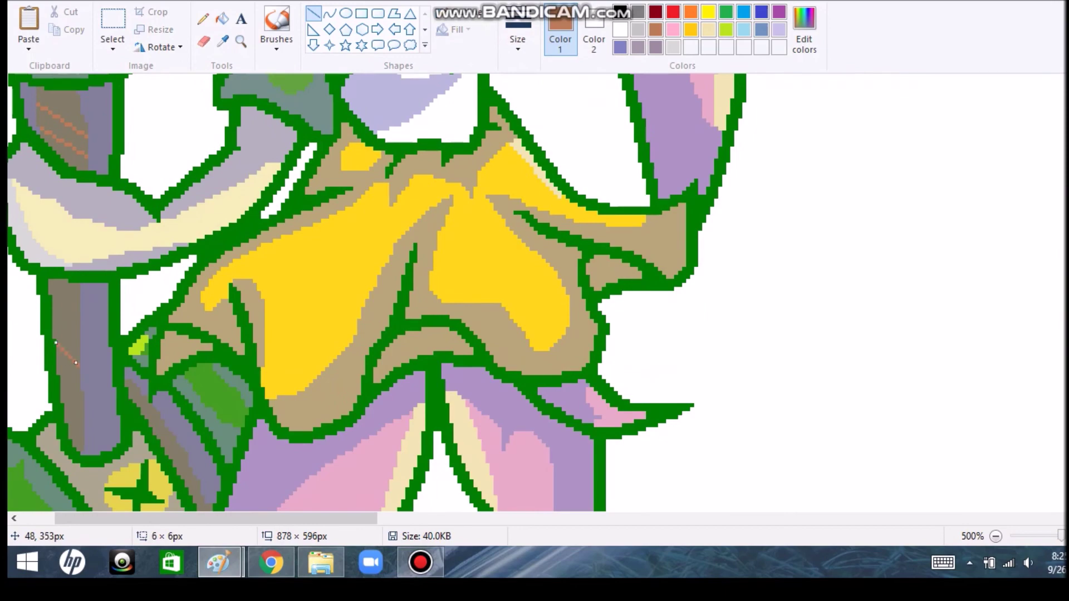
{"action": "left_click", "coordinate": [222, 19]}
- Draw a pale pink highlight curve along the outer edge of the second character's red bodice
{"action": "scroll", "coordinate": [67, 362], "scroll_direction": "down", "scroll_amount": 4}
{"action": "left_click", "coordinate": [223, 41]}
{"action": "left_click", "coordinate": [632, 131]}
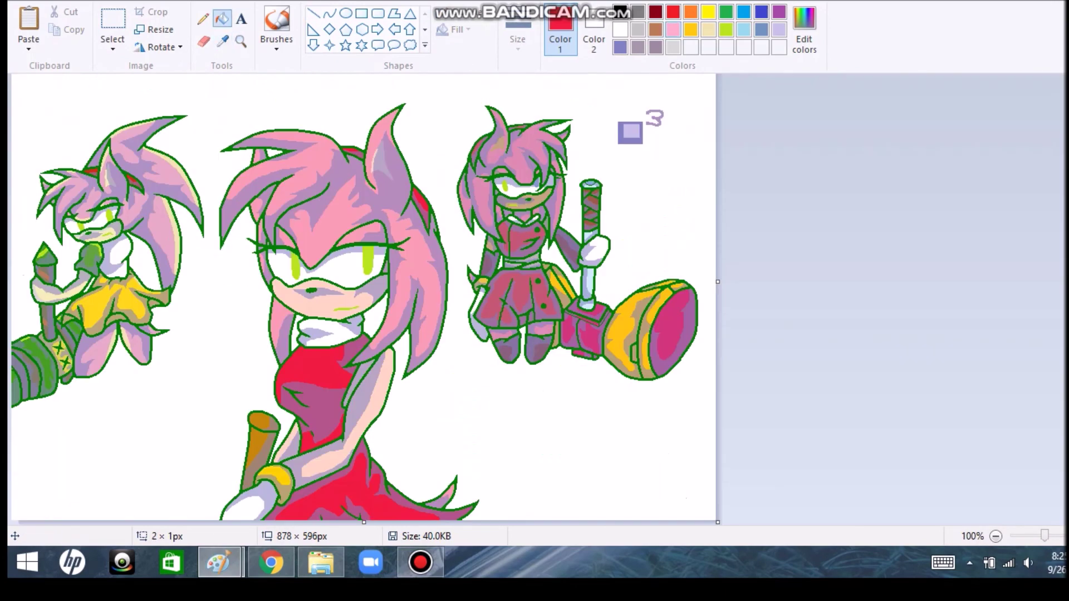
{"action": "scroll", "coordinate": [311, 234], "scroll_direction": "up", "scroll_amount": 2}
{"action": "left_click", "coordinate": [329, 13]}
{"action": "scroll", "coordinate": [390, 289], "scroll_direction": "down", "scroll_amount": 4}
{"action": "mouse_move", "coordinate": [311, 330]}
{"action": "left_mouse_down"}
{"action": "mouse_move", "coordinate": [247, 405]}
{"action": "mouse_move", "coordinate": [238, 448]}
{"action": "left_mouse_up"}
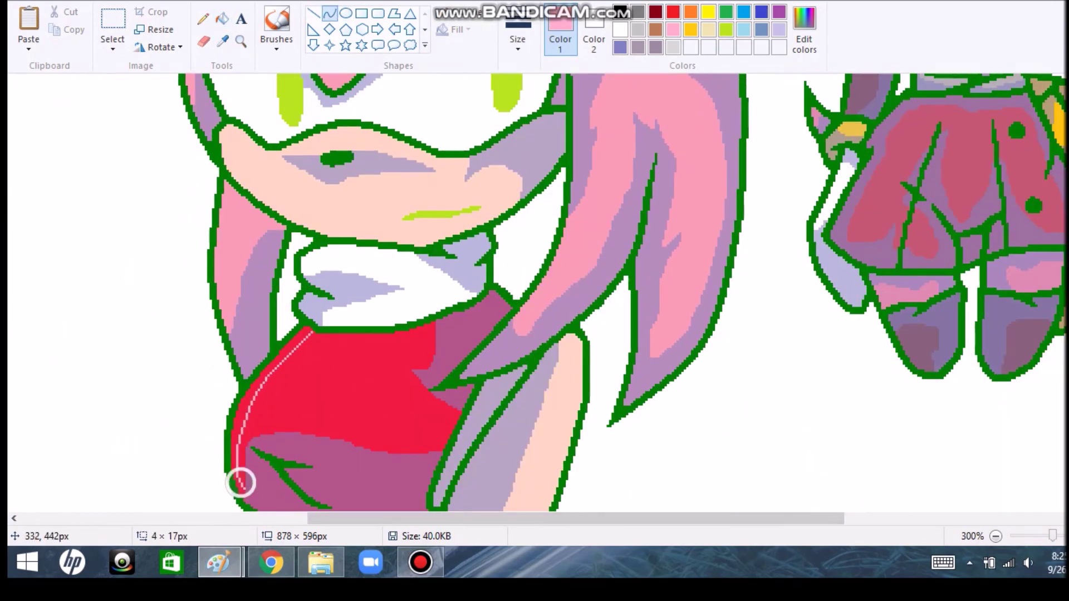
- Fill the second character's bodice highlight with pale pink and add matching highlights to the eyelids and brow
{"action": "scroll", "coordinate": [241, 483], "scroll_direction": "down", "scroll_amount": 6}
{"action": "left_click", "coordinate": [222, 41]}
{"action": "scroll", "coordinate": [390, 290], "scroll_direction": "up", "scroll_amount": 8}
{"action": "left_click", "coordinate": [329, 13]}
{"action": "left_click_drag", "start_coordinate": [317, 177], "coordinate": [357, 192]}
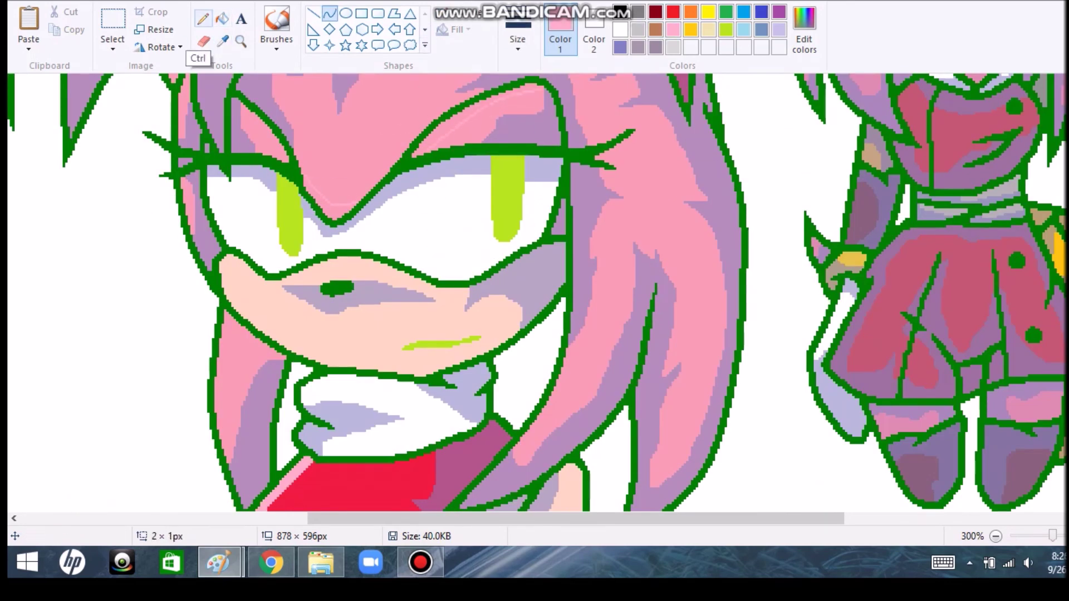
{"action": "left_click", "coordinate": [222, 19]}
{"action": "left_click", "coordinate": [480, 129]}
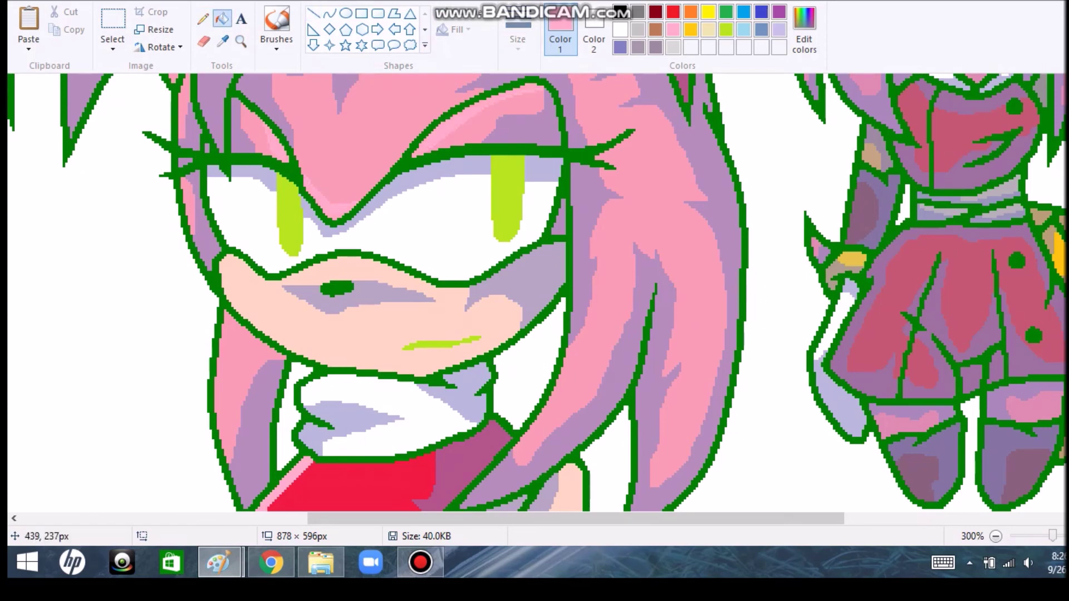
- Add pale pink highlights along the upper edges of the second character's bangs and ear
{"action": "scroll", "coordinate": [390, 290], "scroll_direction": "up", "scroll_amount": 5}
{"action": "left_click", "coordinate": [329, 13]}
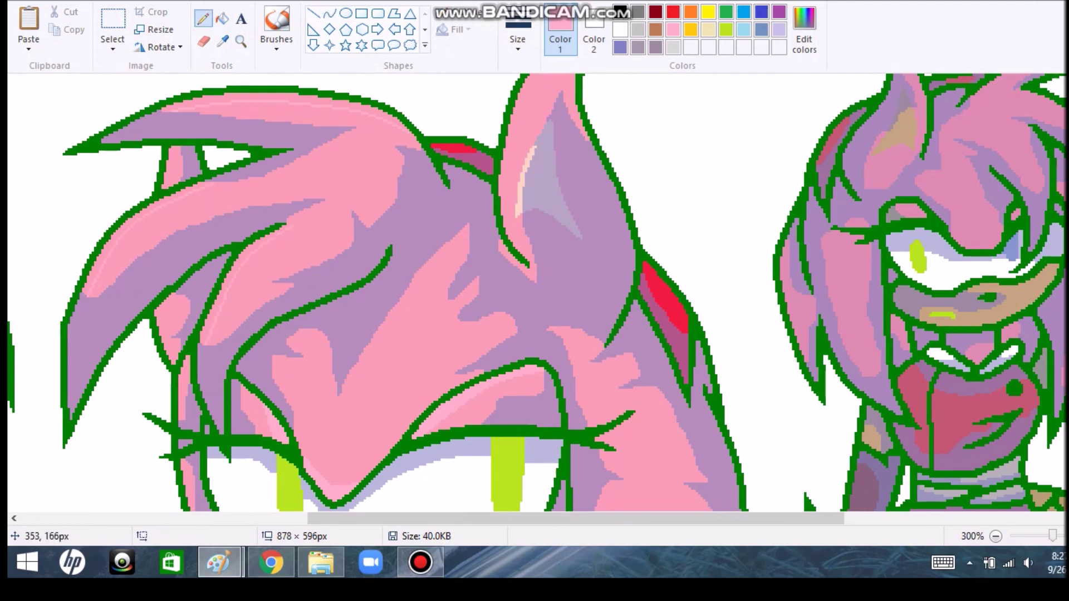
{"action": "left_click", "coordinate": [221, 18]}
{"action": "left_click", "coordinate": [251, 103]}
{"action": "scroll", "coordinate": [390, 290], "scroll_direction": "up", "scroll_amount": 3}
{"action": "left_click", "coordinate": [313, 13]}
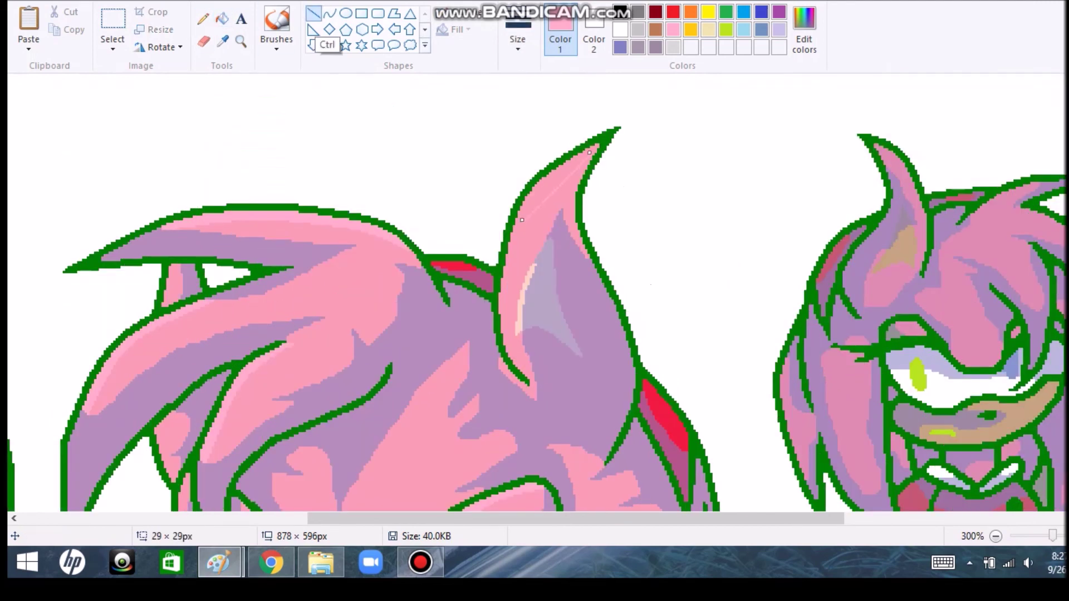
- Add light gray highlights along the top of the second character's muzzle and on the shoulder
{"action": "scroll", "coordinate": [535, 293], "scroll_direction": "down", "scroll_amount": 8}
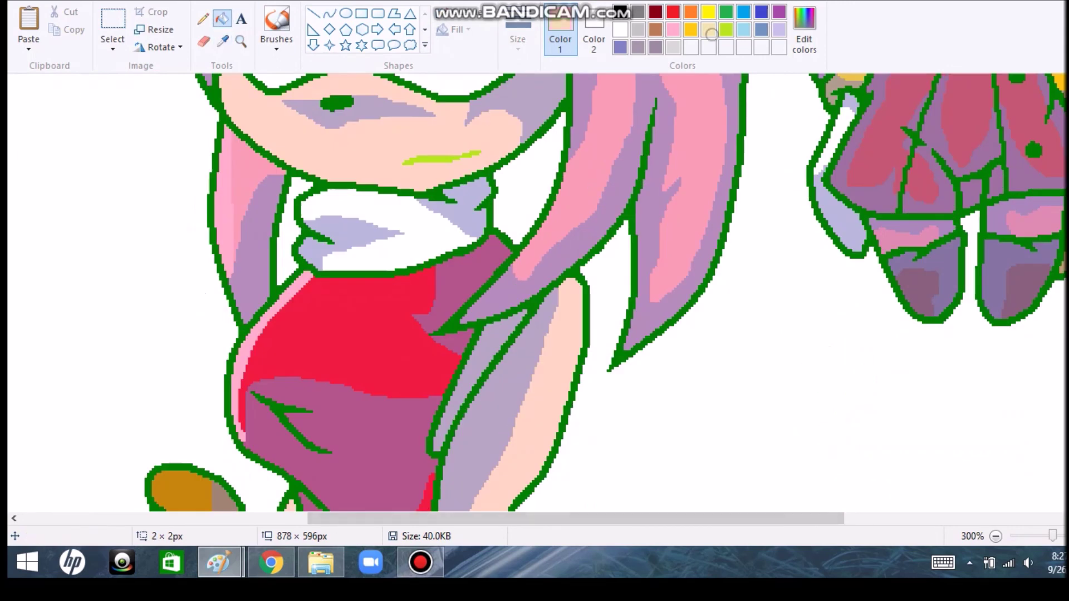
{"action": "left_click", "coordinate": [313, 13]}
{"action": "left_click_drag", "start_coordinate": [425, 212], "coordinate": [468, 207]}
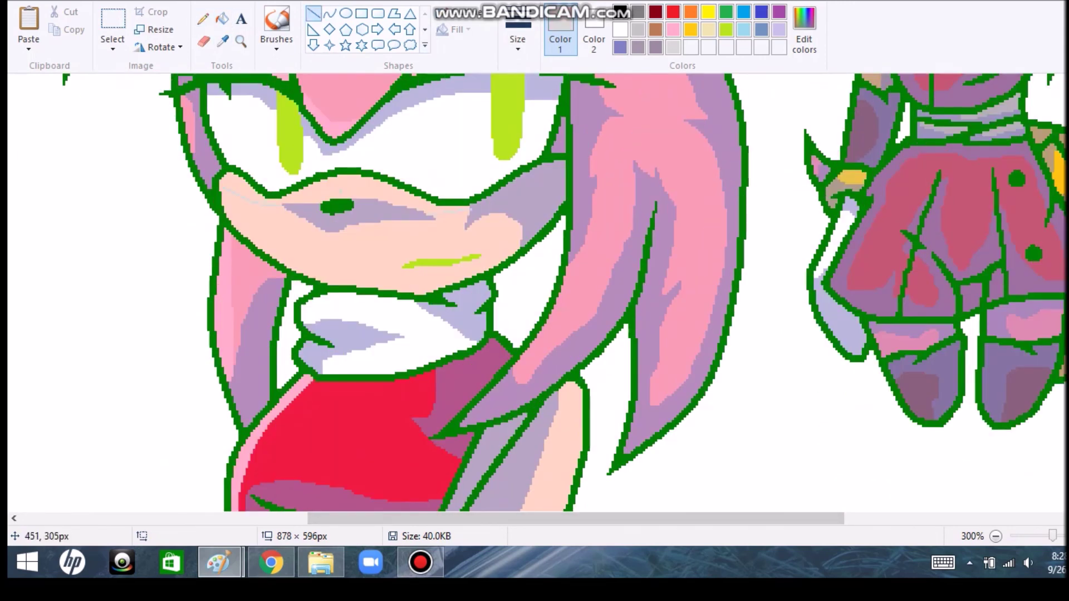
{"action": "left_click", "coordinate": [202, 18]}
{"action": "left_click", "coordinate": [345, 13]}
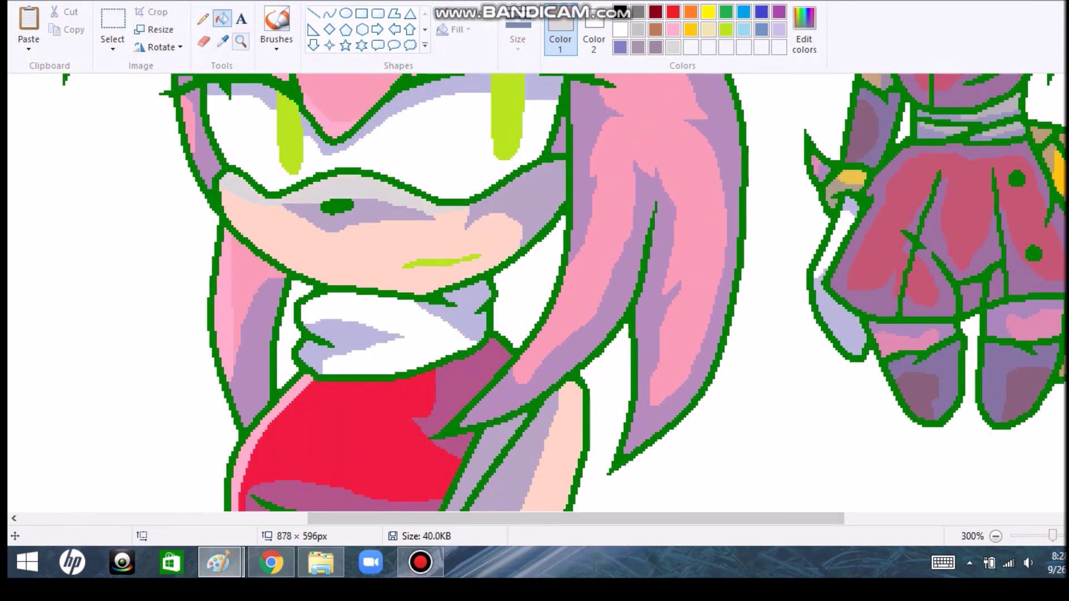
{"action": "scroll", "coordinate": [534, 292], "scroll_direction": "down", "scroll_amount": 5}
{"action": "left_click", "coordinate": [222, 18]}
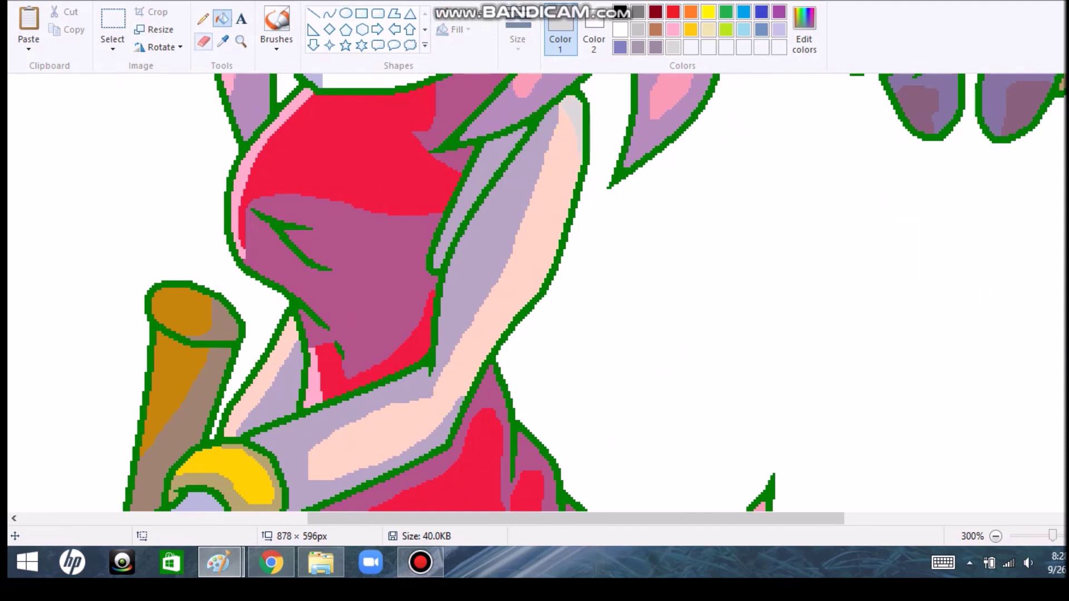
{"action": "scroll", "coordinate": [303, 334], "scroll_direction": "up", "scroll_amount": 2}
- Add a light gray highlight along the upper edge of the third character's muzzle
{"action": "scroll", "coordinate": [165, 100], "scroll_direction": "down", "scroll_amount": 4}
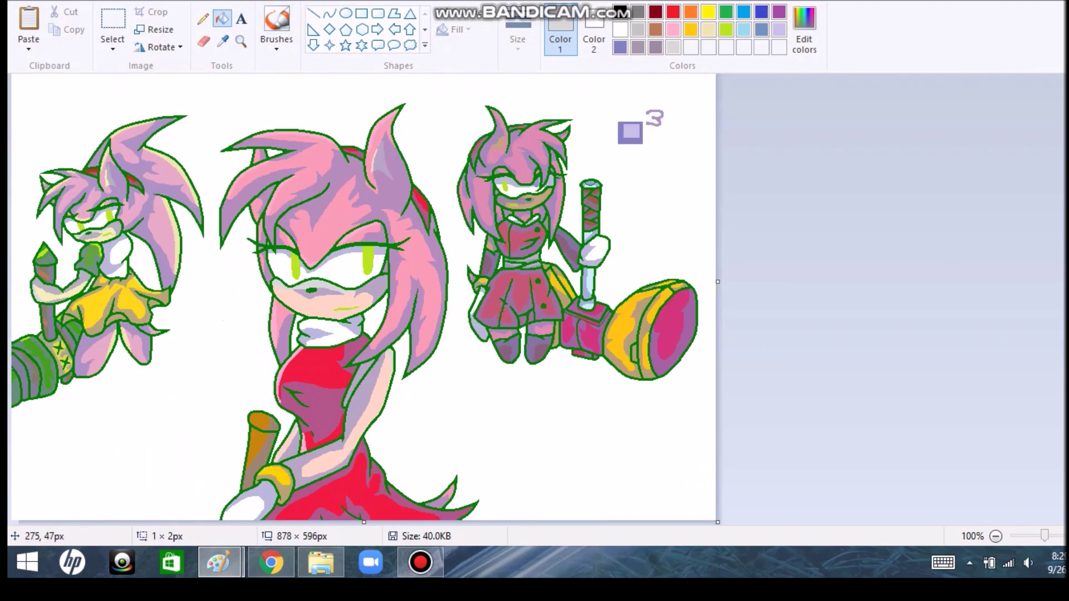
{"action": "scroll", "coordinate": [475, 160], "scroll_direction": "up", "scroll_amount": 3}
{"action": "left_click", "coordinate": [329, 13]}
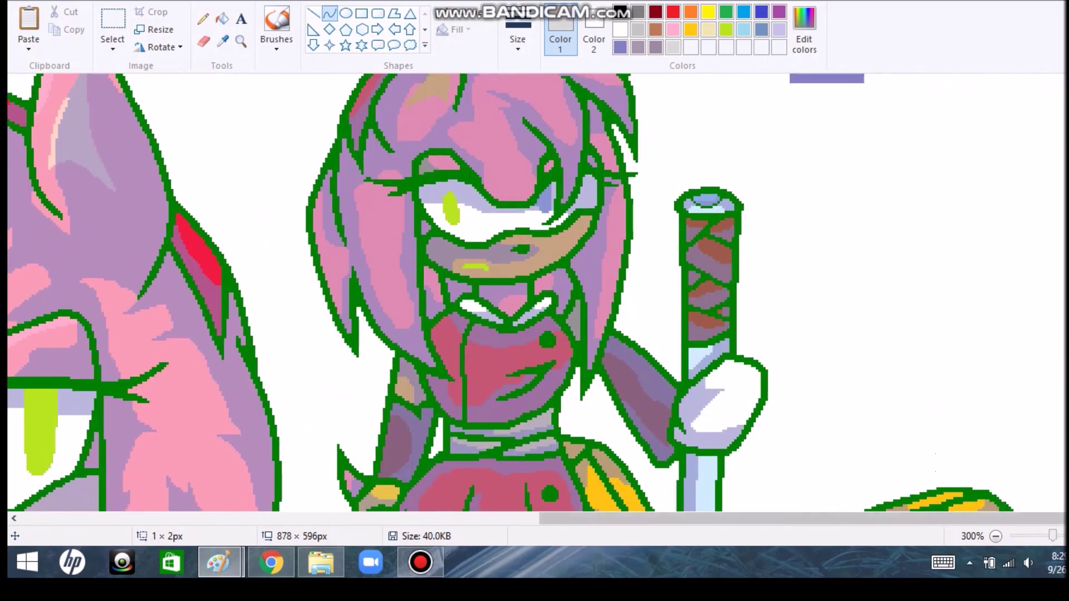
{"action": "left_click_drag", "start_coordinate": [709, 298], "coordinate": [778, 271]}
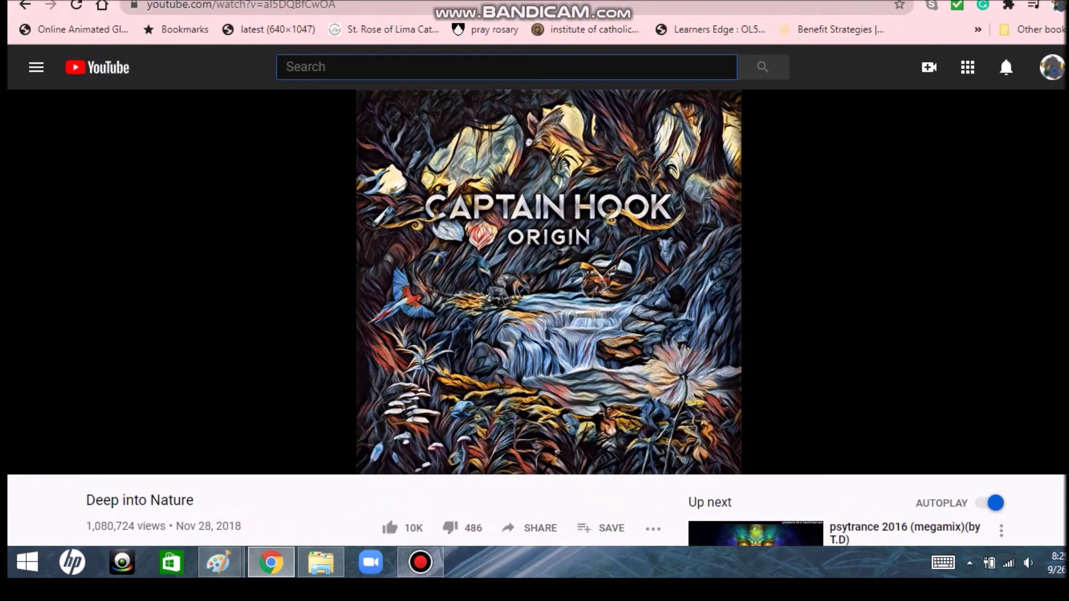
- Switch to YouTube in the browser and search for "pokemon sword and shield gym leader theme"
{"action": "type", "text": "pokemon sword and shield gym leader theme"}
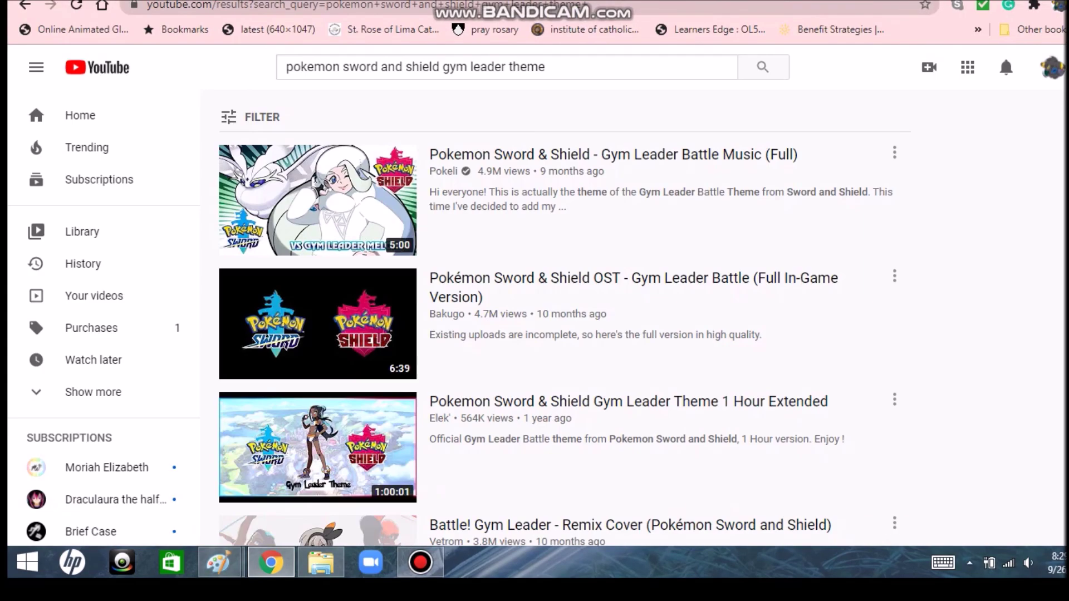
{"action": "scroll", "coordinate": [557, 317], "scroll_direction": "down", "scroll_amount": 3}
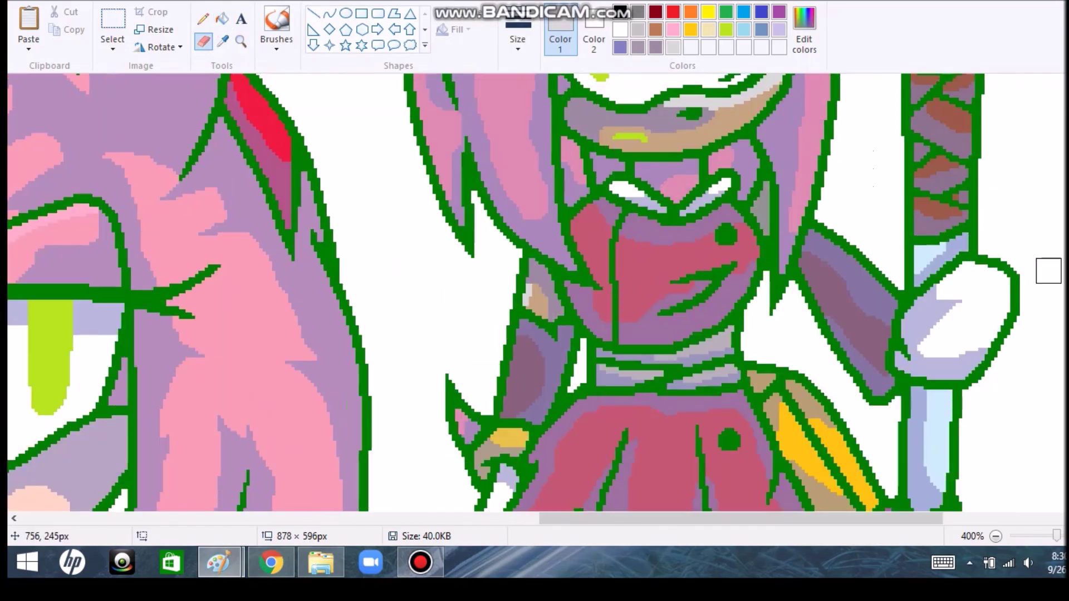
- Draw a golden yellow highlight beside the third character's upper bodice button and try one along the skirt's seam
{"action": "left_click", "coordinate": [223, 41]}
{"action": "left_click", "coordinate": [810, 446]}
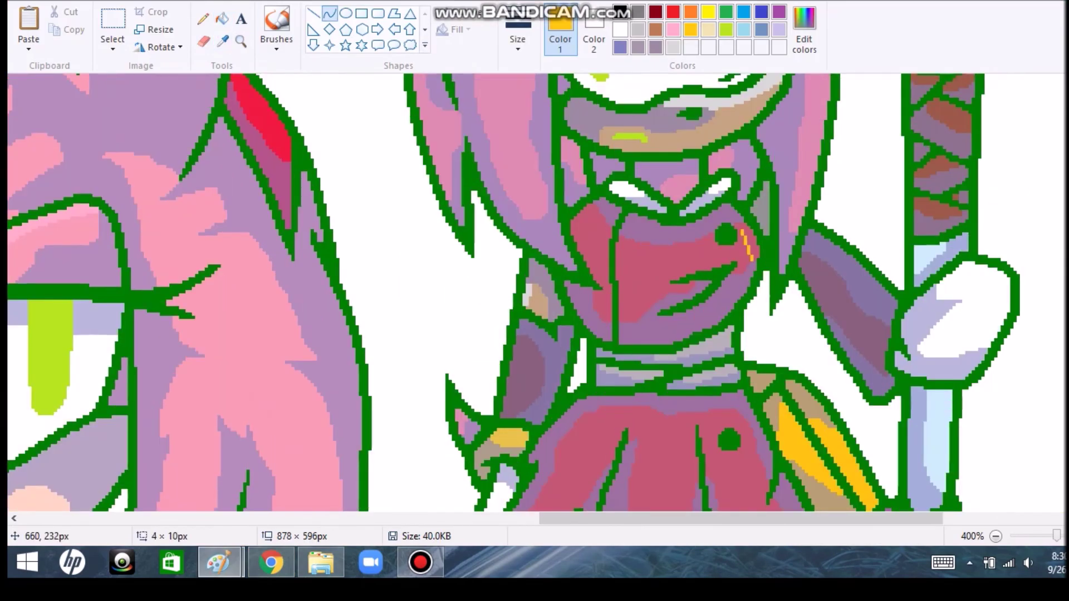
{"action": "scroll", "coordinate": [535, 293], "scroll_direction": "down", "scroll_amount": 3}
{"action": "left_click", "coordinate": [222, 18]}
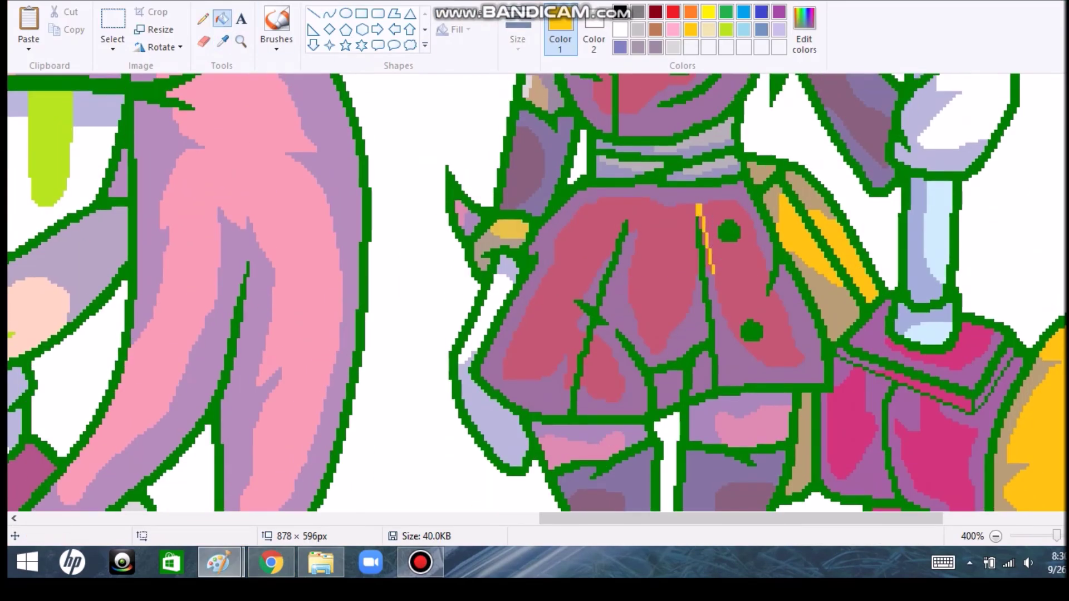
{"action": "left_click", "coordinate": [222, 40]}
{"action": "left_click", "coordinate": [704, 240]}
{"action": "scroll", "coordinate": [590, 292], "scroll_direction": "up", "scroll_amount": 2}
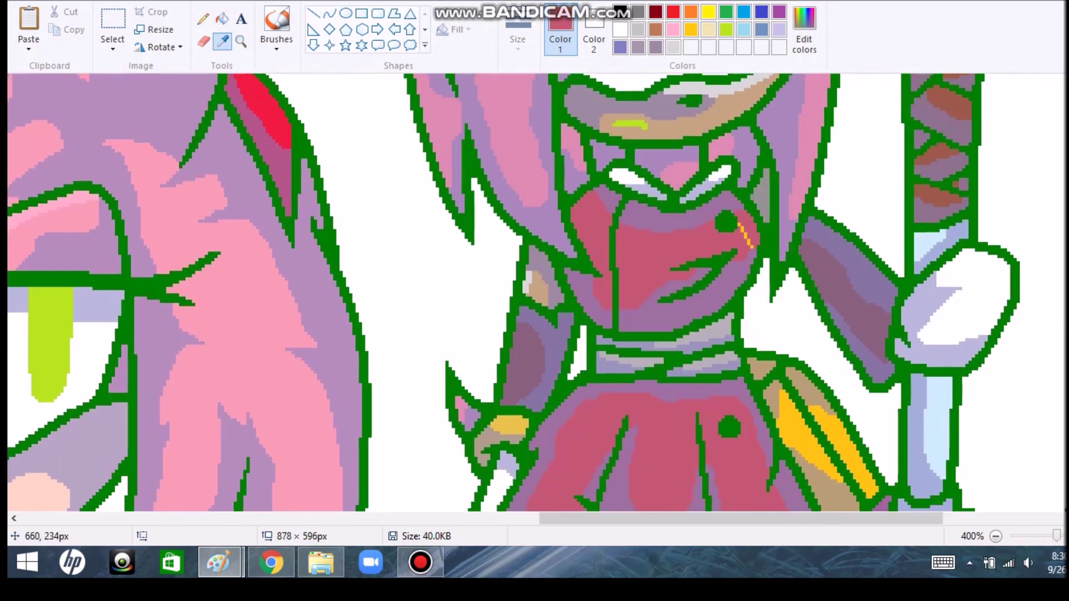
- Draw steel blue highlight lines along the edges of the third character's boots and long glove
{"action": "scroll", "coordinate": [590, 292], "scroll_direction": "down", "scroll_amount": 4}
{"action": "left_click", "coordinate": [223, 41]}
{"action": "left_click", "coordinate": [924, 234]}
{"action": "left_click", "coordinate": [329, 12]}
{"action": "left_click_drag", "start_coordinate": [575, 397], "coordinate": [605, 448]}
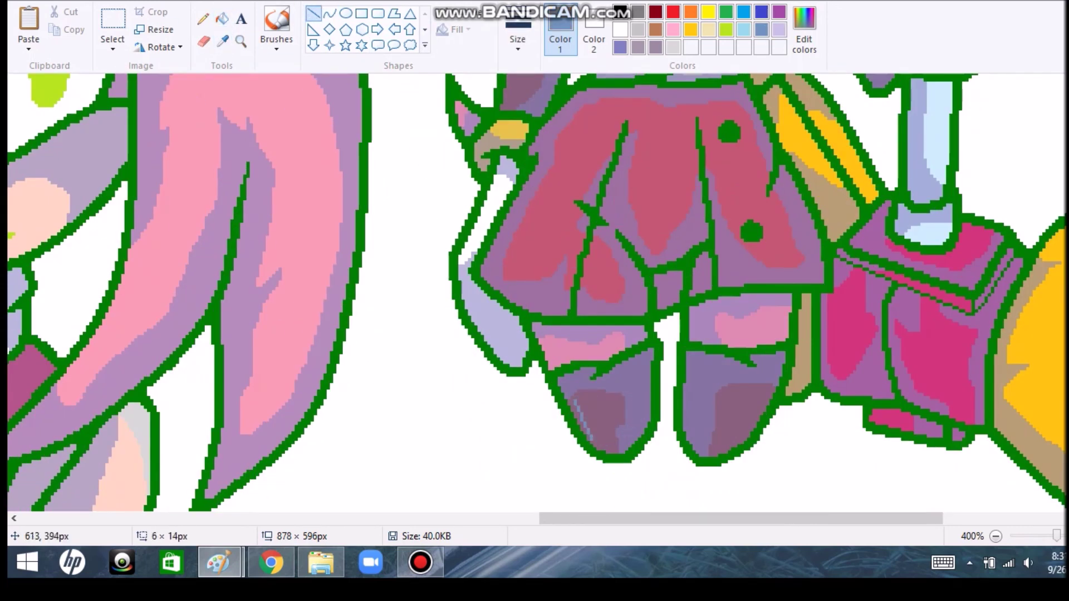
{"action": "scroll", "coordinate": [537, 293], "scroll_direction": "up", "scroll_amount": 2}
{"action": "scroll", "coordinate": [537, 292], "scroll_direction": "up", "scroll_amount": 2}
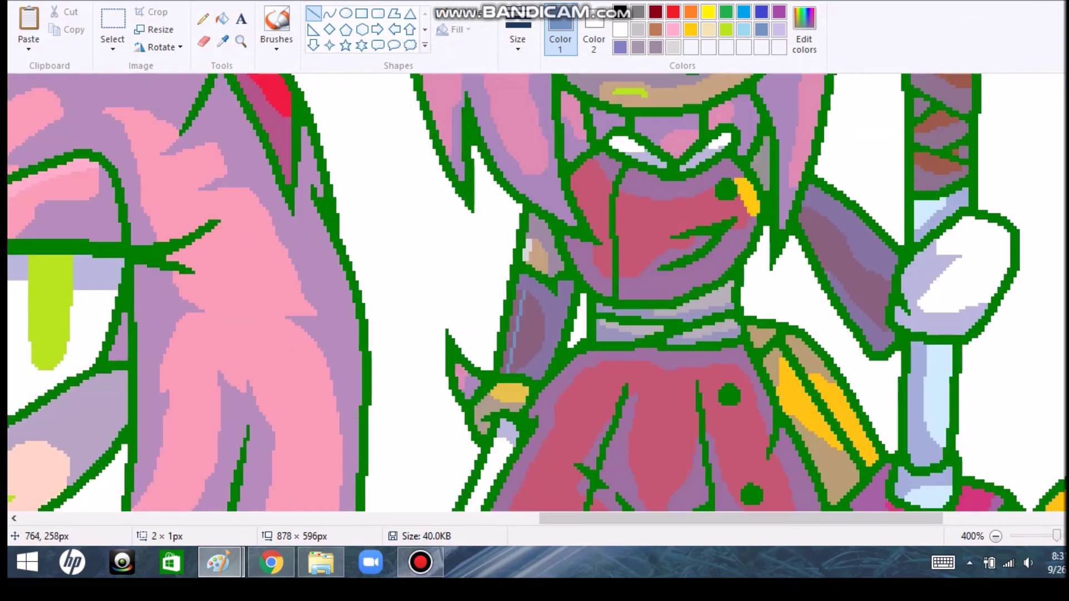
- Add light blue highlights along the upper edge and rim of the third character's yellow hammer head
{"action": "scroll", "coordinate": [537, 292], "scroll_direction": "down", "scroll_amount": 6}
{"action": "scroll", "coordinate": [538, 293], "scroll_direction": "up", "scroll_amount": 3}
{"action": "left_click", "coordinate": [223, 40]}
{"action": "left_click", "coordinate": [345, 250]}
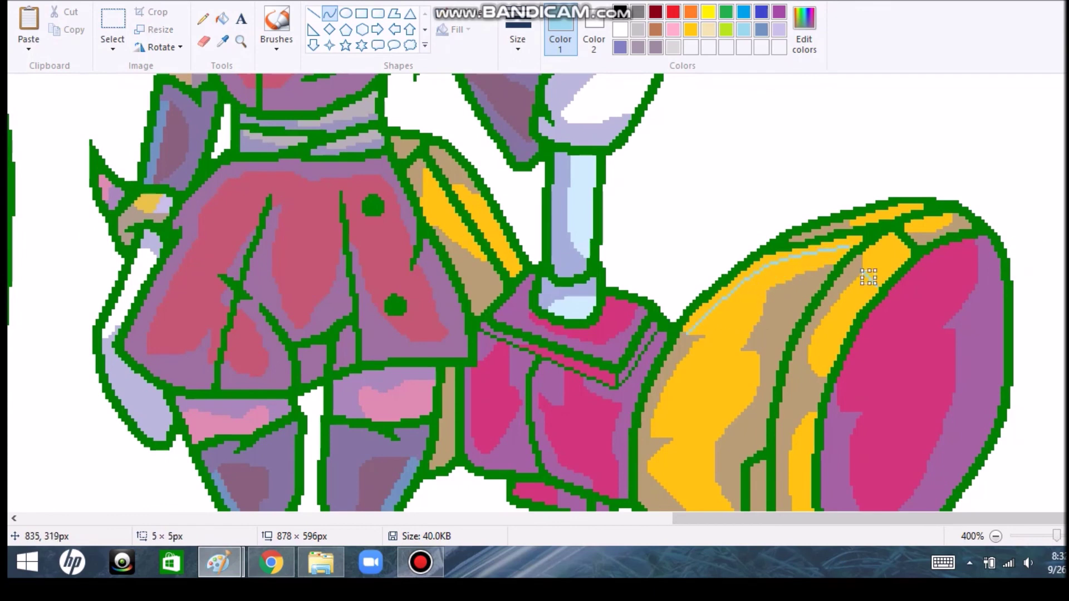
{"action": "left_click", "coordinate": [222, 18]}
{"action": "left_click", "coordinate": [852, 243]}
{"action": "left_click", "coordinate": [312, 12]}
{"action": "scroll", "coordinate": [537, 292], "scroll_direction": "down", "scroll_amount": 2}
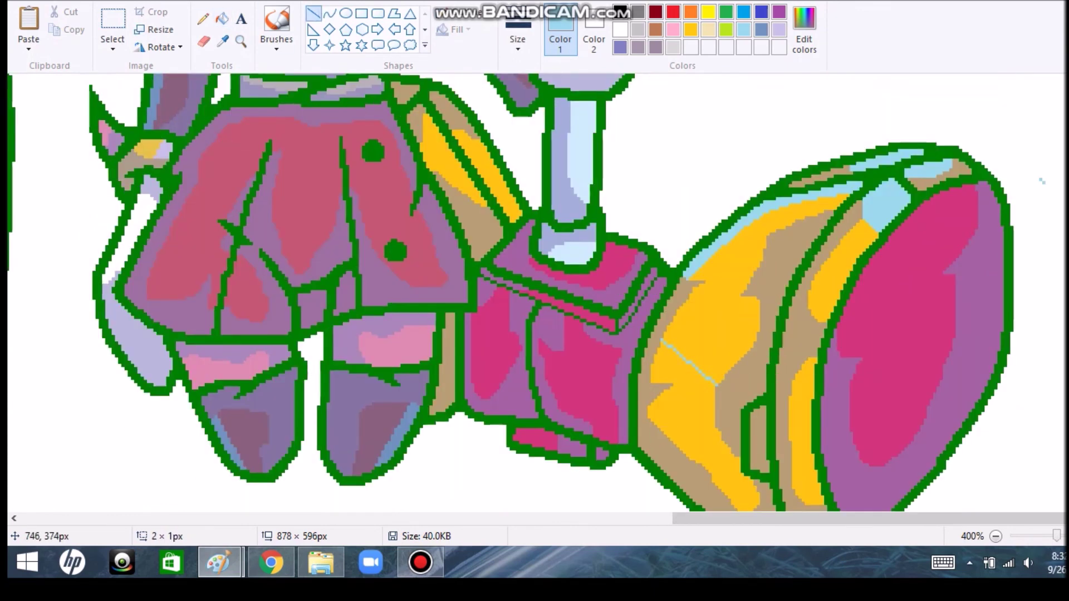
- Fill light blue reflection bands across the yellow hammer head and its front rim
{"action": "left_click", "coordinate": [222, 19]}
{"action": "left_click", "coordinate": [684, 384]}
{"action": "left_click", "coordinate": [222, 18]}
{"action": "left_click", "coordinate": [313, 13]}
{"action": "left_click_drag", "start_coordinate": [789, 447], "coordinate": [814, 444]}
{"action": "left_click", "coordinate": [222, 19]}
{"action": "left_click", "coordinate": [801, 433]}
- Add light blue highlights to the edges of the hammer's pink block
{"action": "left_click", "coordinate": [995, 536]}
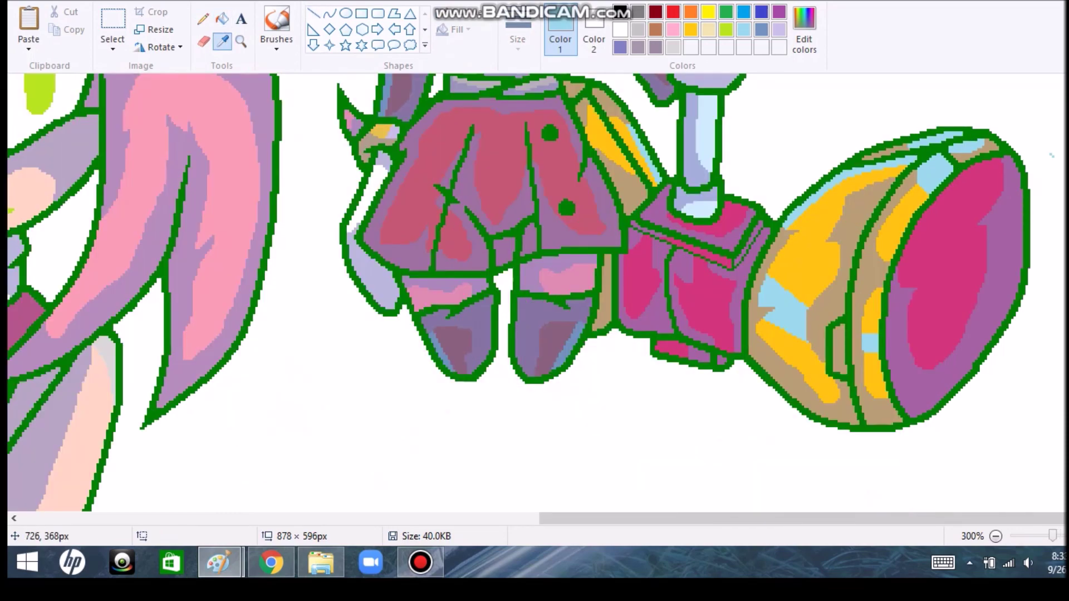
{"action": "left_click_drag", "start_coordinate": [726, 207], "coordinate": [745, 212]}
{"action": "left_click", "coordinate": [222, 18]}
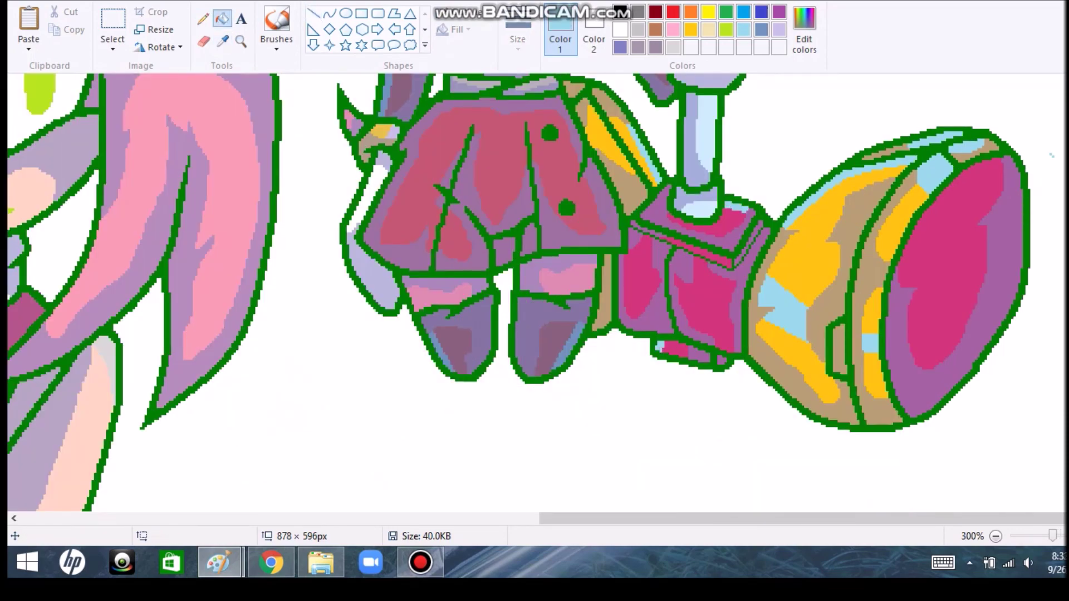
- Create a custom teal color and add teal highlights to the wrapped grip of the third character's hammer
{"action": "scroll", "coordinate": [534, 292], "scroll_direction": "up", "scroll_amount": 5}
{"action": "left_click", "coordinate": [804, 28]}
{"action": "left_click", "coordinate": [406, 370]}
{"action": "scroll", "coordinate": [535, 292], "scroll_direction": "up", "scroll_amount": 1}
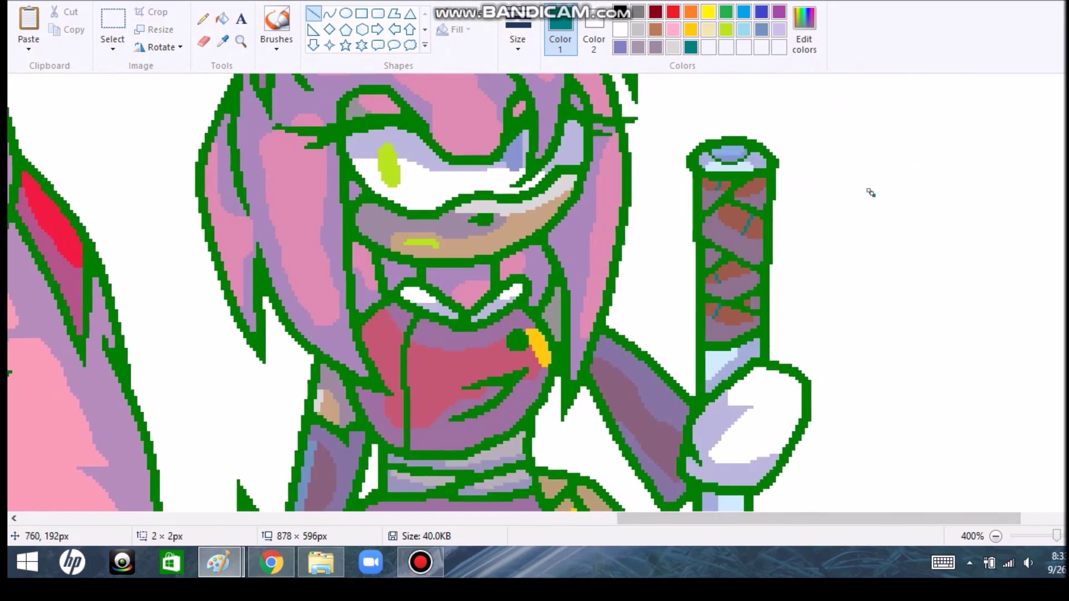
{"action": "left_click", "coordinate": [222, 19]}
{"action": "scroll", "coordinate": [534, 292], "scroll_direction": "down", "scroll_amount": 2}
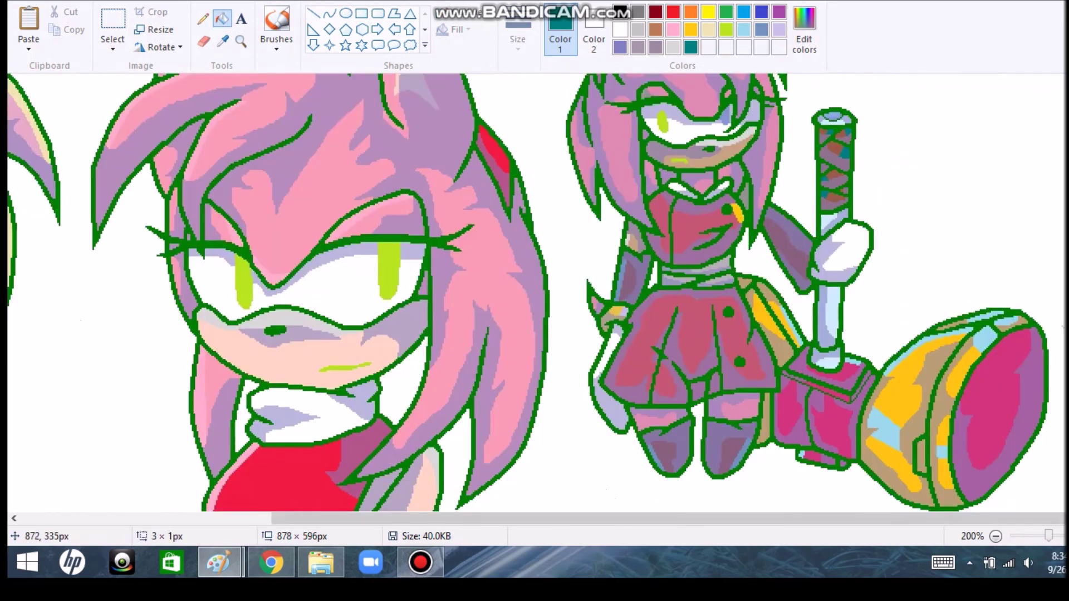
- Fill the pointed hem tip of the second character's red dress with lavender and recolor the bodice highlight mauve pink
{"action": "scroll", "coordinate": [535, 292], "scroll_direction": "down", "scroll_amount": 5}
{"action": "left_click", "coordinate": [222, 41]}
{"action": "left_click", "coordinate": [367, 267]}
{"action": "left_click", "coordinate": [313, 13]}
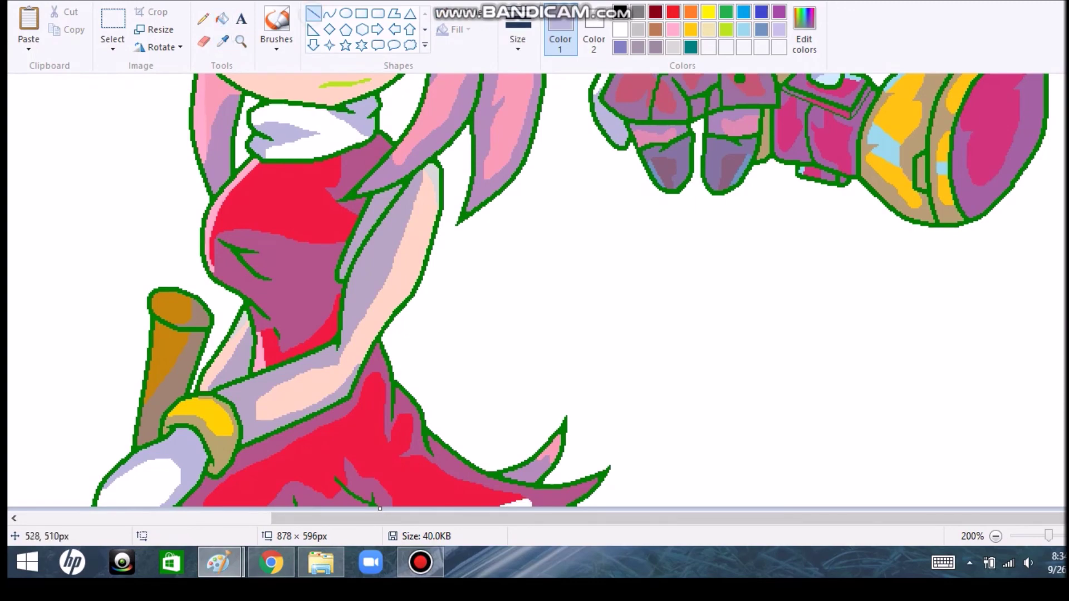
{"action": "left_click", "coordinate": [222, 18]}
{"action": "scroll", "coordinate": [535, 292], "scroll_direction": "up", "scroll_amount": 5}
{"action": "scroll", "coordinate": [535, 292], "scroll_direction": "down", "scroll_amount": 5}
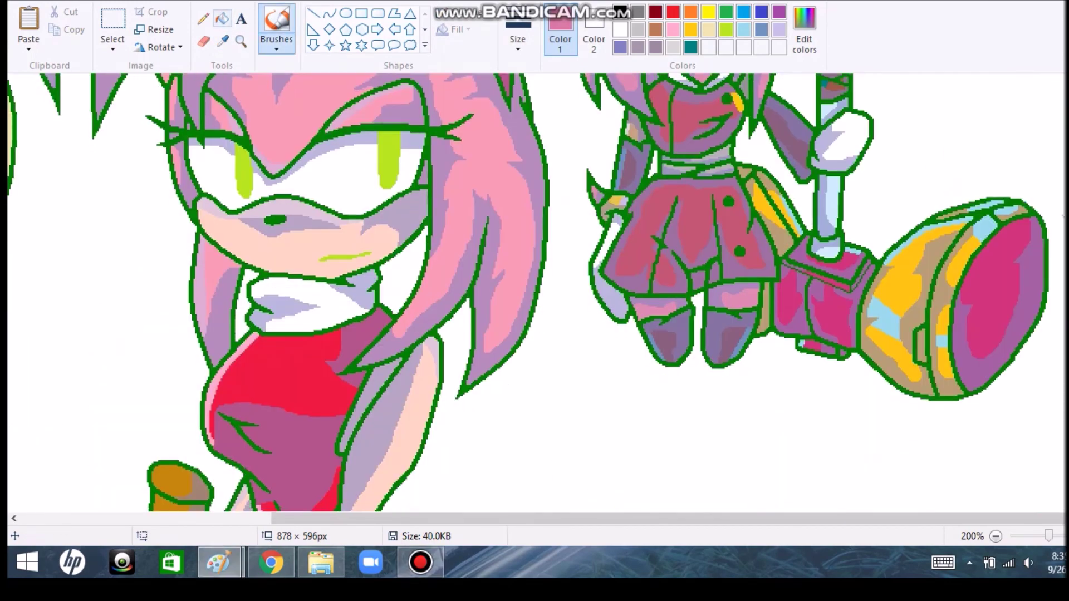
- Draw pale yellow highlight lines across the second character's gold bracelet
{"action": "left_click", "coordinate": [222, 41]}
{"action": "left_click", "coordinate": [222, 387]}
{"action": "left_click", "coordinate": [314, 13]}
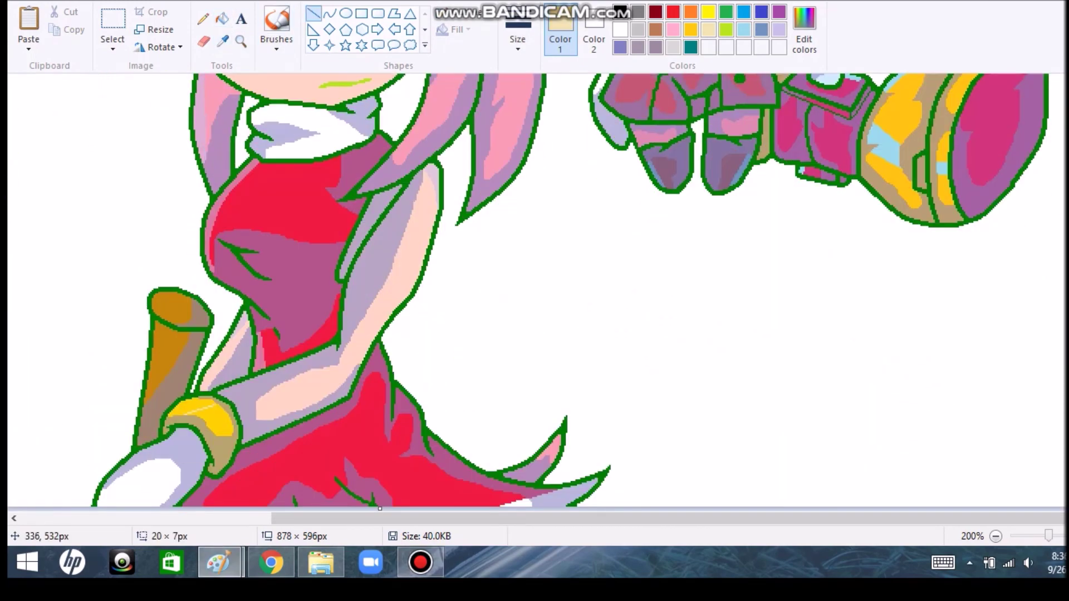
{"action": "left_click", "coordinate": [203, 18]}
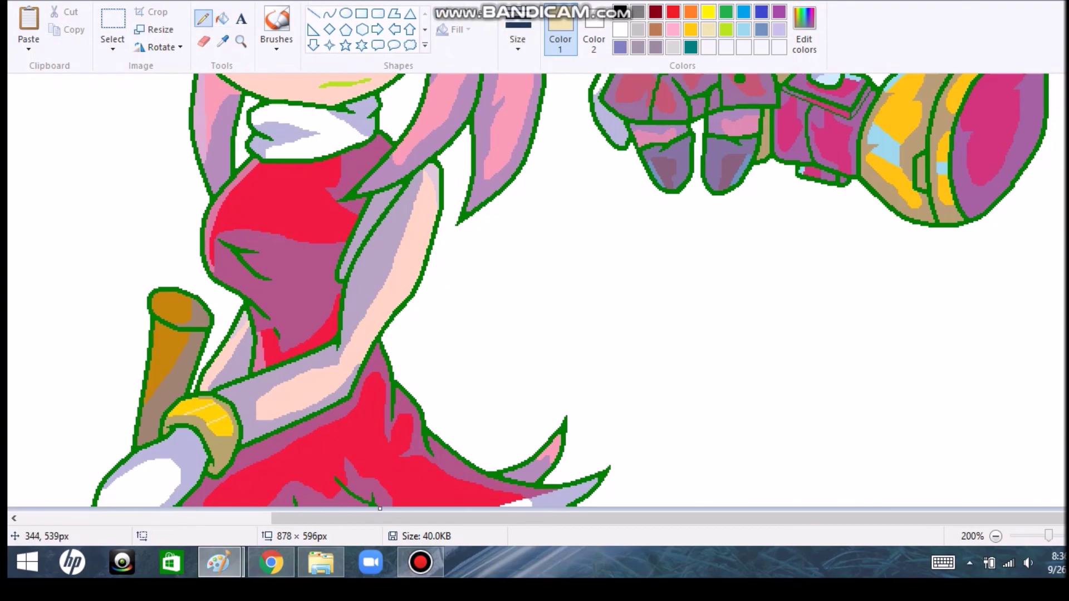
- Recolor the first and second characters' hair highlights lavender and the first character's glove and handle tip highlights muted green
{"action": "key", "text": "alt+Tab"}
{"action": "scroll", "coordinate": [345, 312], "scroll_direction": "down", "scroll_amount": 15}
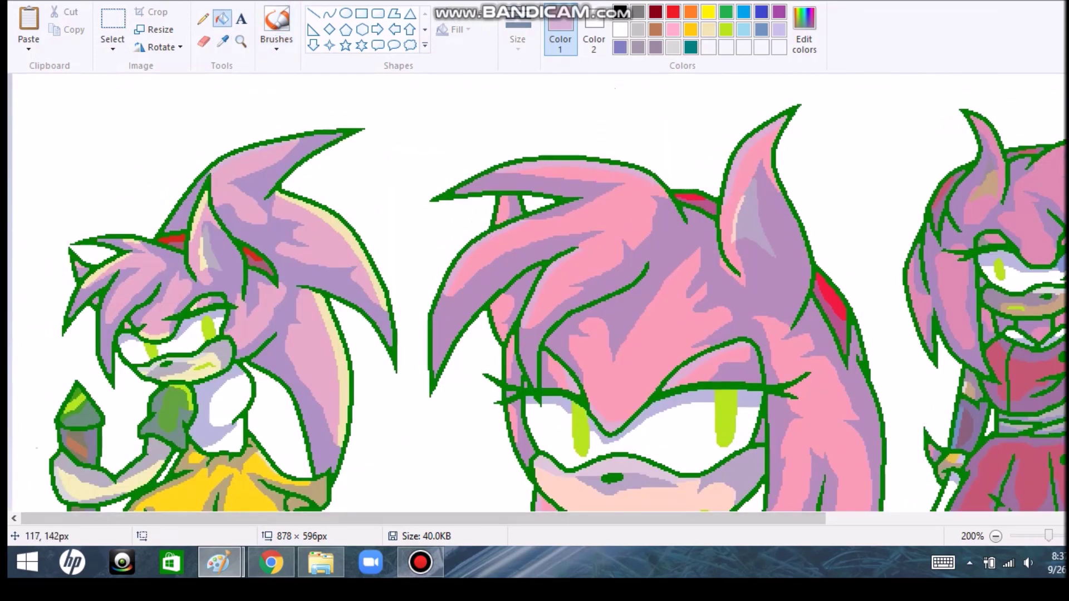
{"action": "scroll", "coordinate": [535, 292], "scroll_direction": "down", "scroll_amount": 5}
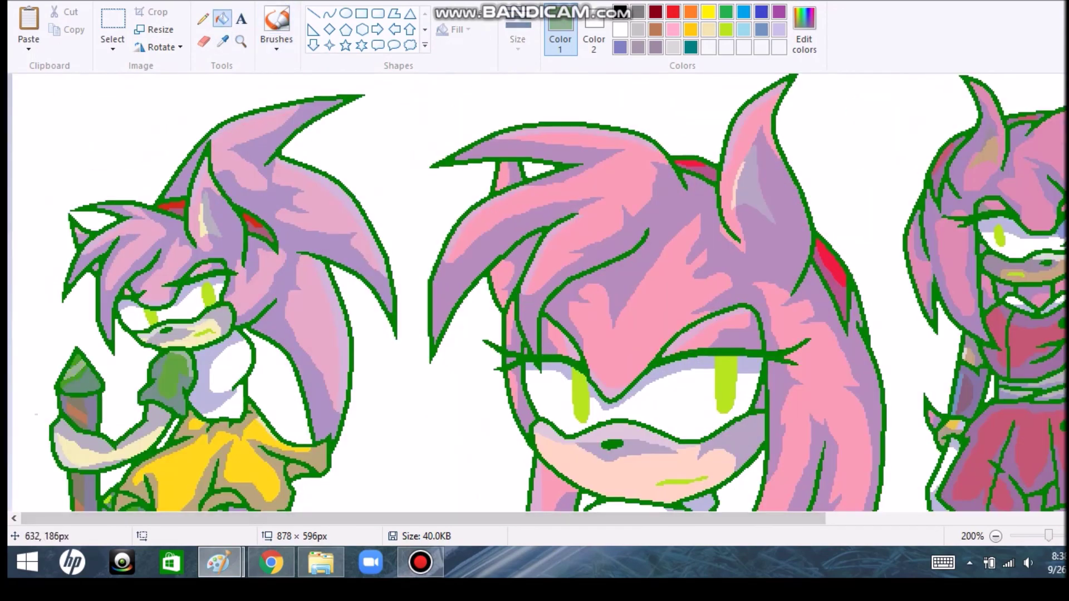
{"action": "scroll", "coordinate": [534, 293], "scroll_direction": "down", "scroll_amount": 5}
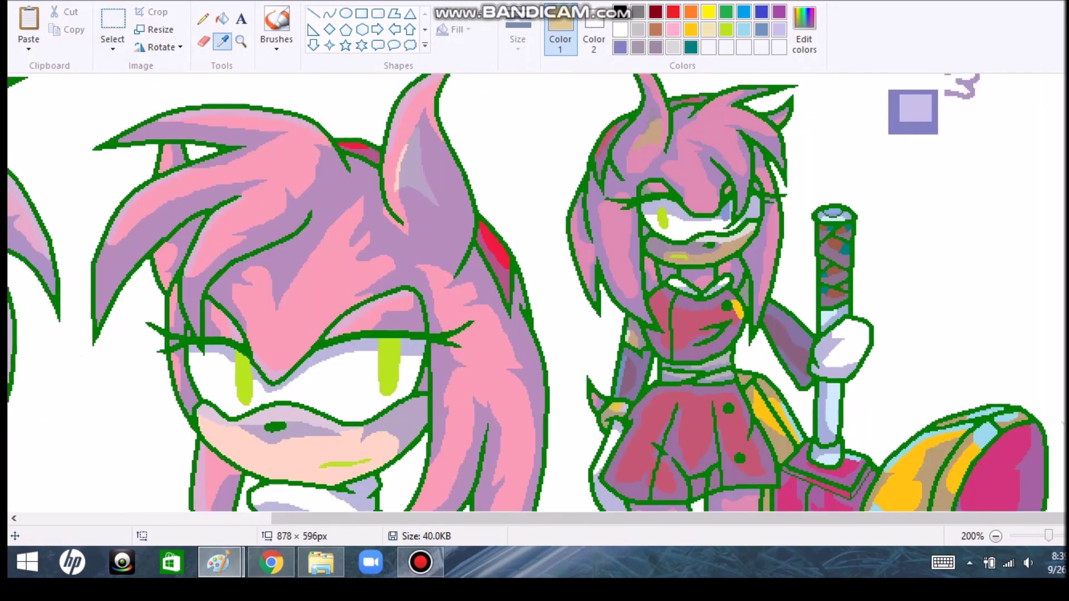
- Recolor the third character's inner ear and muzzle highlights with a lavender-tinted peach
{"action": "left_click", "coordinate": [639, 134]}
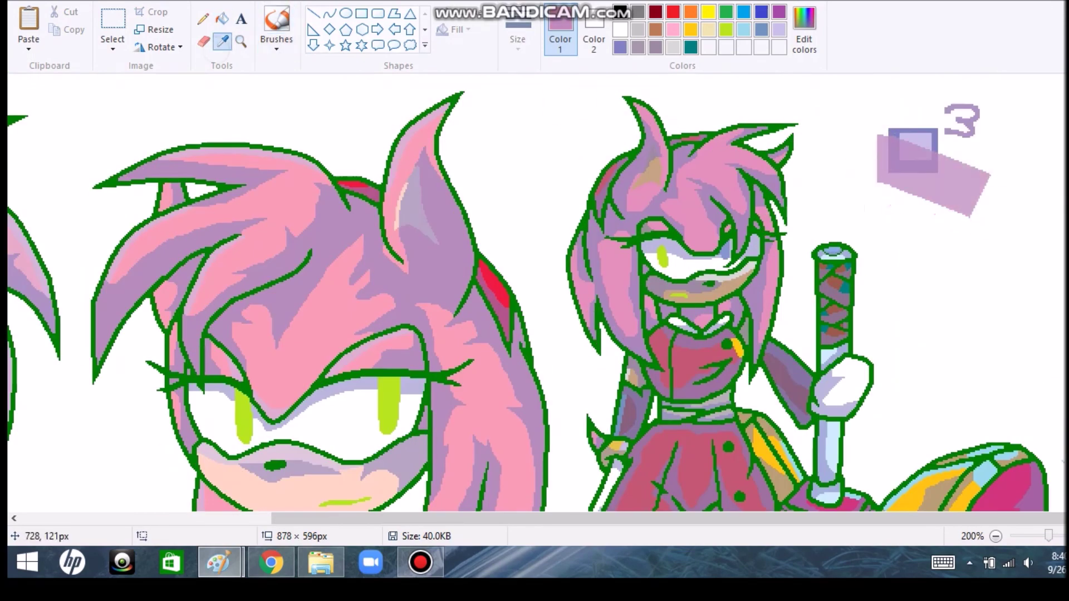
{"action": "key", "text": "ctrl+z"}
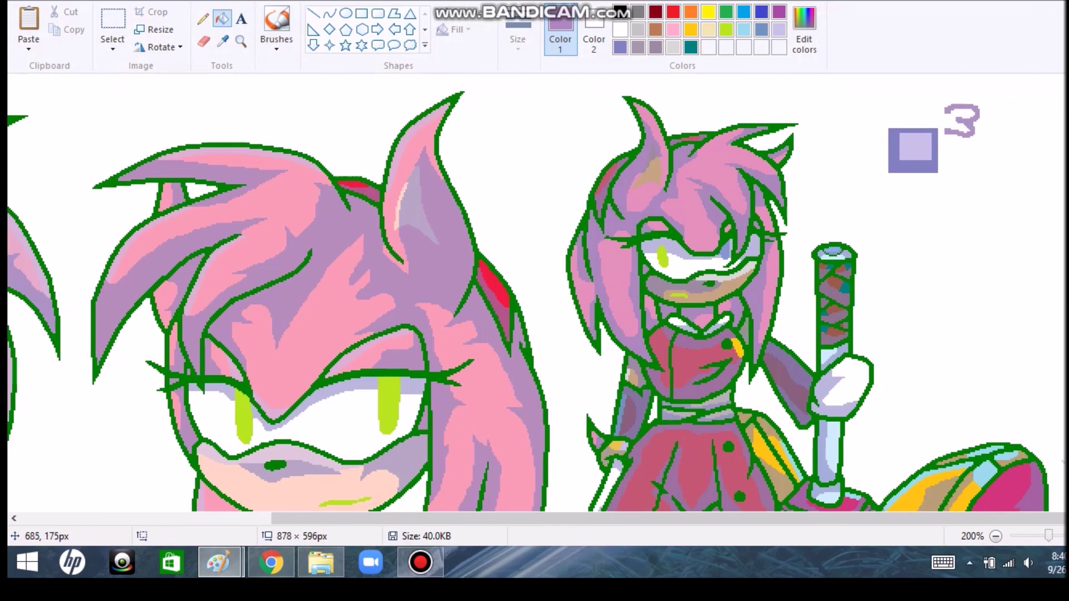
{"action": "scroll", "coordinate": [535, 293], "scroll_direction": "down", "scroll_amount": 3}
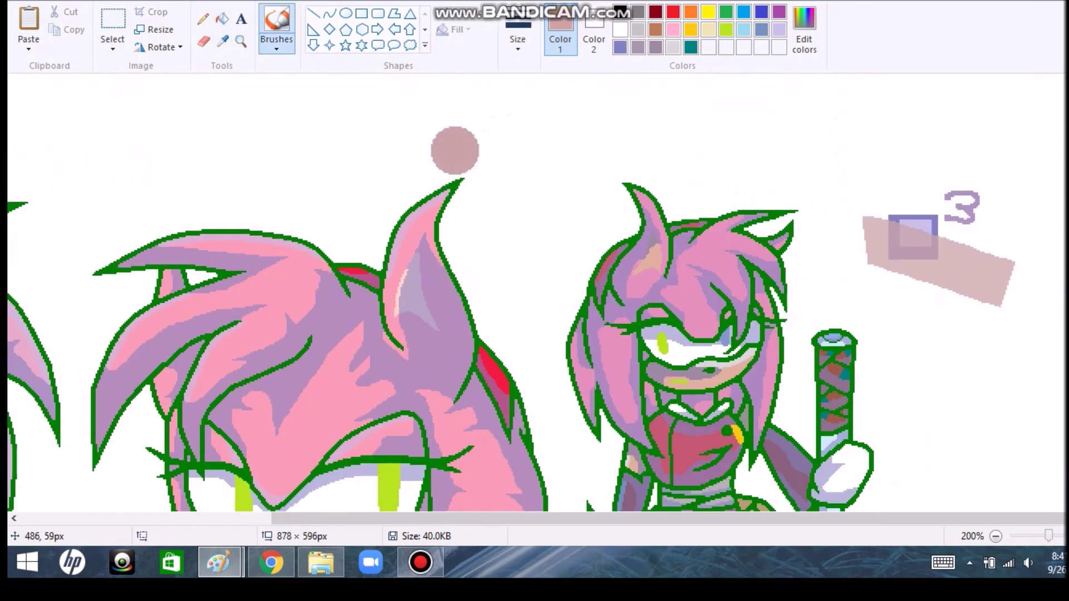
{"action": "left_click", "coordinate": [222, 19]}
{"action": "scroll", "coordinate": [535, 292], "scroll_direction": "down", "scroll_amount": 3}
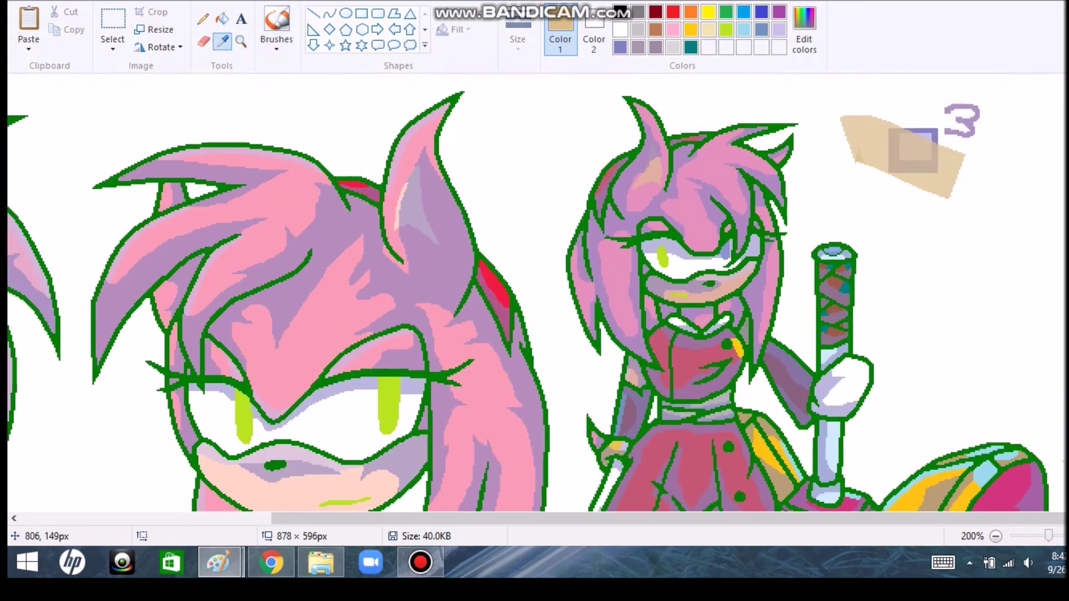
- Recolor the third character's blue sleeve highlights mauve and replace the yellow highlight on her red bodice with a muted pink
{"action": "scroll", "coordinate": [534, 292], "scroll_direction": "down", "scroll_amount": 3}
{"action": "scroll", "coordinate": [535, 292], "scroll_direction": "up", "scroll_amount": 7}
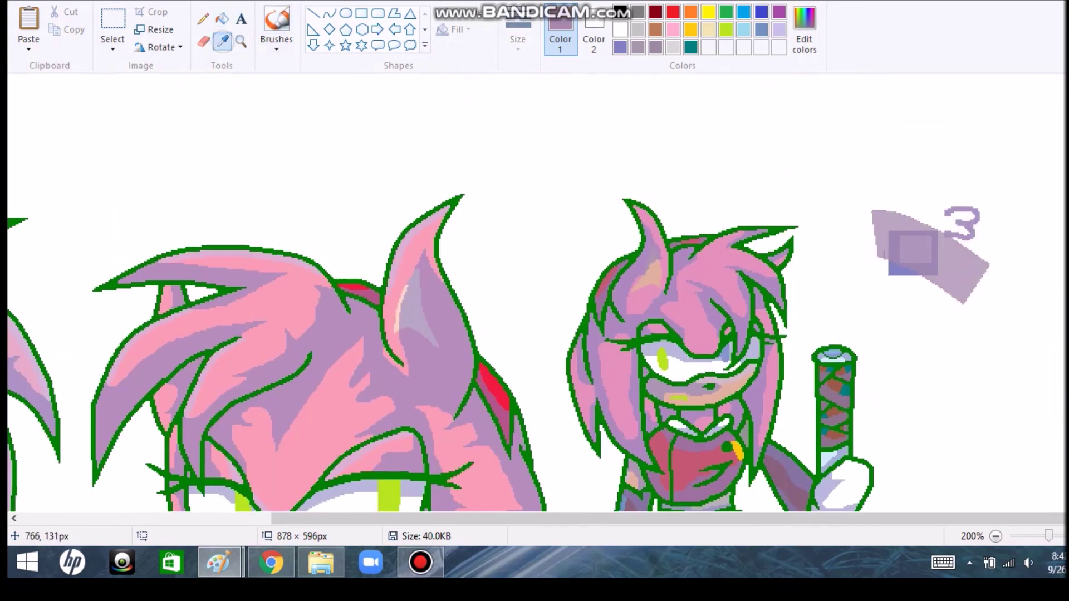
{"action": "scroll", "coordinate": [534, 292], "scroll_direction": "down", "scroll_amount": 5}
{"action": "scroll", "coordinate": [534, 292], "scroll_direction": "up", "scroll_amount": 3}
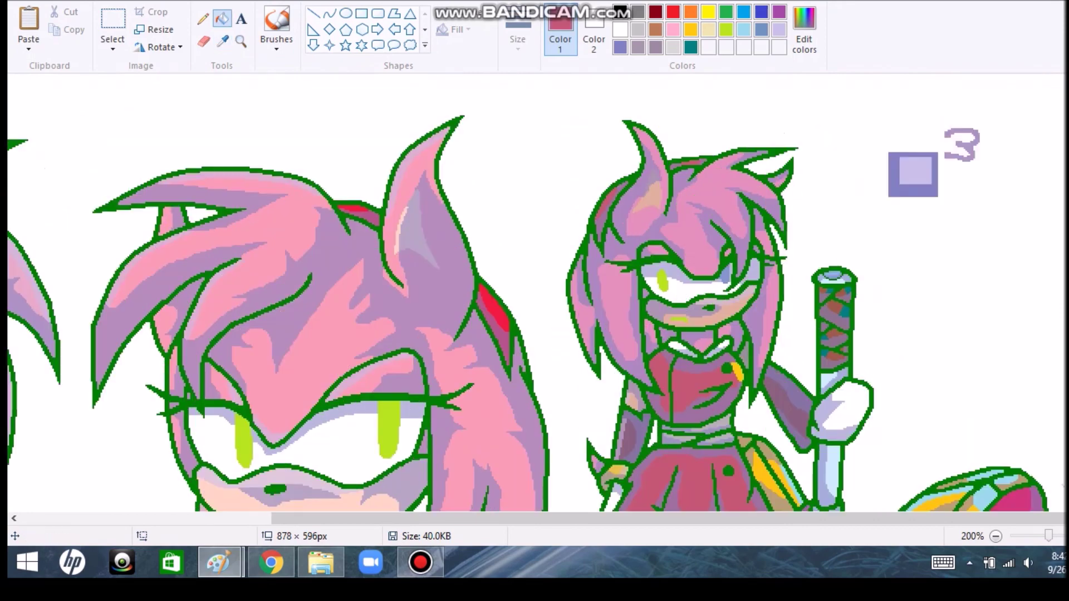
{"action": "key", "text": "ctrl+w"}
{"action": "key", "text": "Escape"}
{"action": "scroll", "coordinate": [534, 293], "scroll_direction": "down", "scroll_amount": 4}
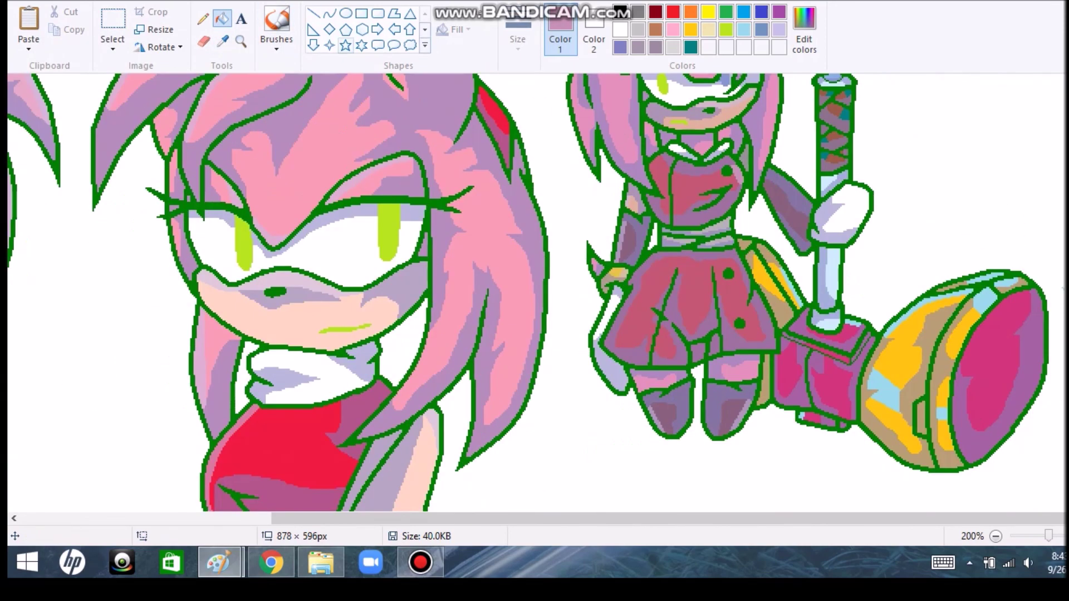
- Replace the light blue highlights on the third character's gold hammer head with a lavender-tinted tan
{"action": "scroll", "coordinate": [535, 292], "scroll_direction": "up", "scroll_amount": 3}
{"action": "left_click", "coordinate": [642, 172]}
{"action": "scroll", "coordinate": [535, 292], "scroll_direction": "down", "scroll_amount": 5}
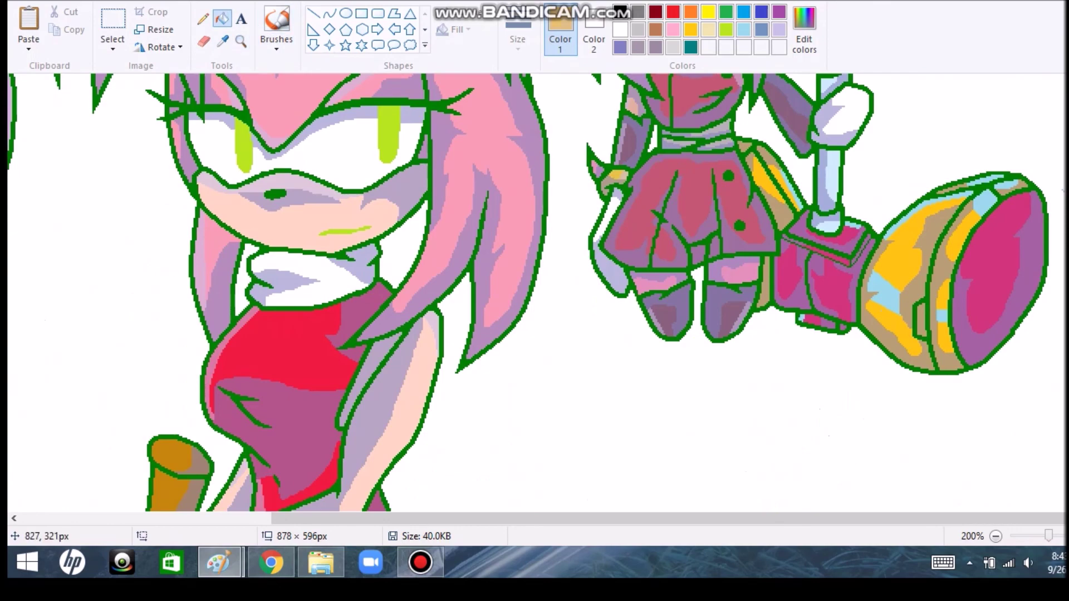
{"action": "scroll", "coordinate": [535, 293], "scroll_direction": "up", "scroll_amount": 3}
{"action": "left_click", "coordinate": [918, 147]}
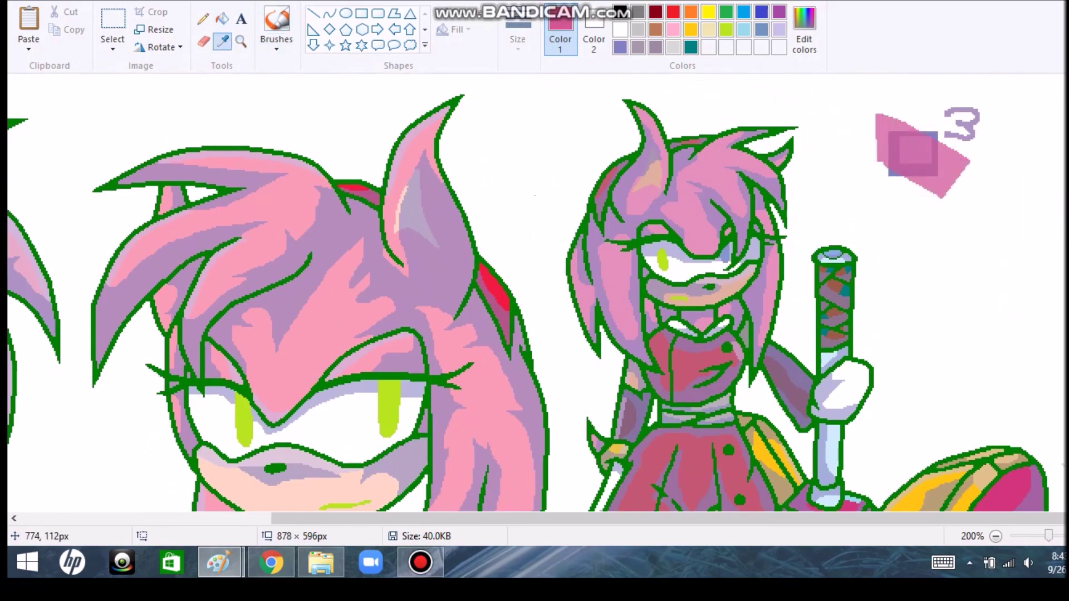
{"action": "scroll", "coordinate": [535, 292], "scroll_direction": "down", "scroll_amount": 4}
{"action": "scroll", "coordinate": [535, 293], "scroll_direction": "up", "scroll_amount": 3}
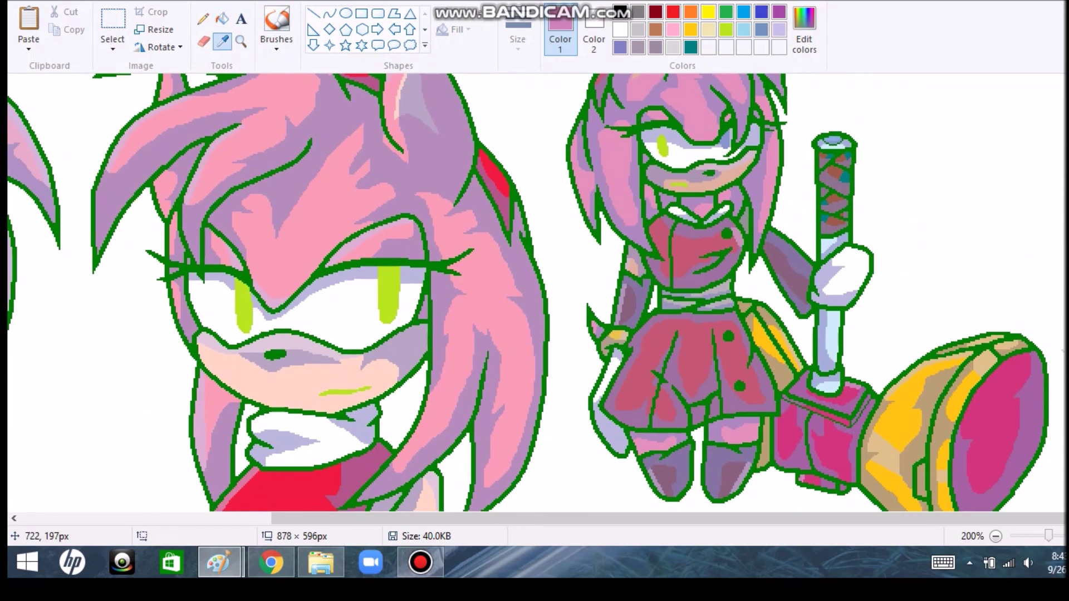
- Recolor the teal highlights on the third character's wrapped hammer grip with a muted mauve
{"action": "left_click", "coordinate": [913, 252]}
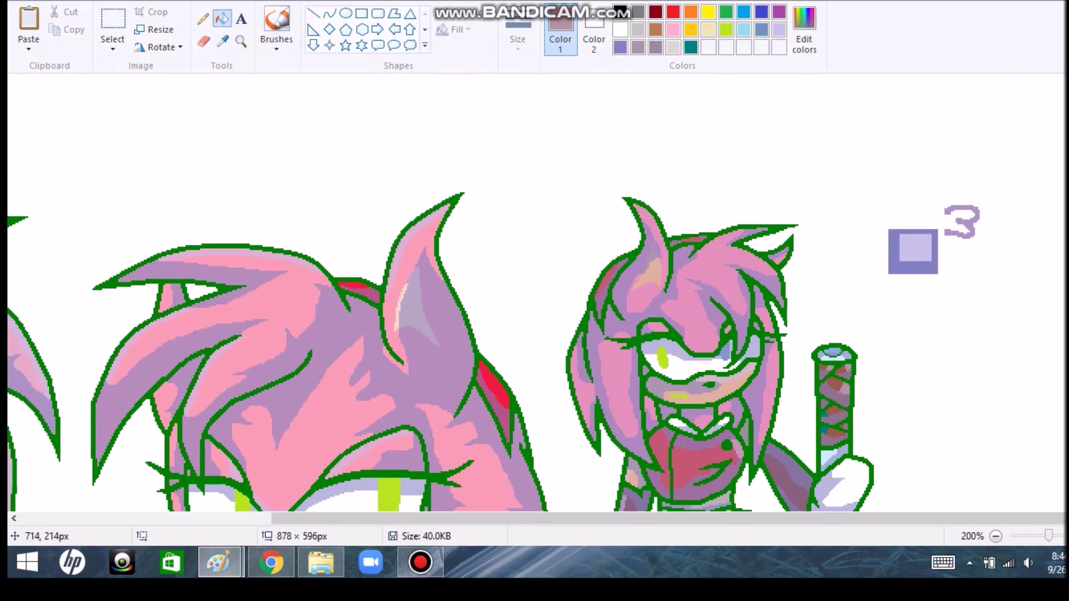
{"action": "scroll", "coordinate": [534, 292], "scroll_direction": "down", "scroll_amount": 5}
{"action": "scroll", "coordinate": [534, 292], "scroll_direction": "up", "scroll_amount": 2}
- Outline a highlight area on the light blue shaft of the third character's hammer and fill it with a pale lavender-blue tint
{"action": "left_click", "coordinate": [313, 12]}
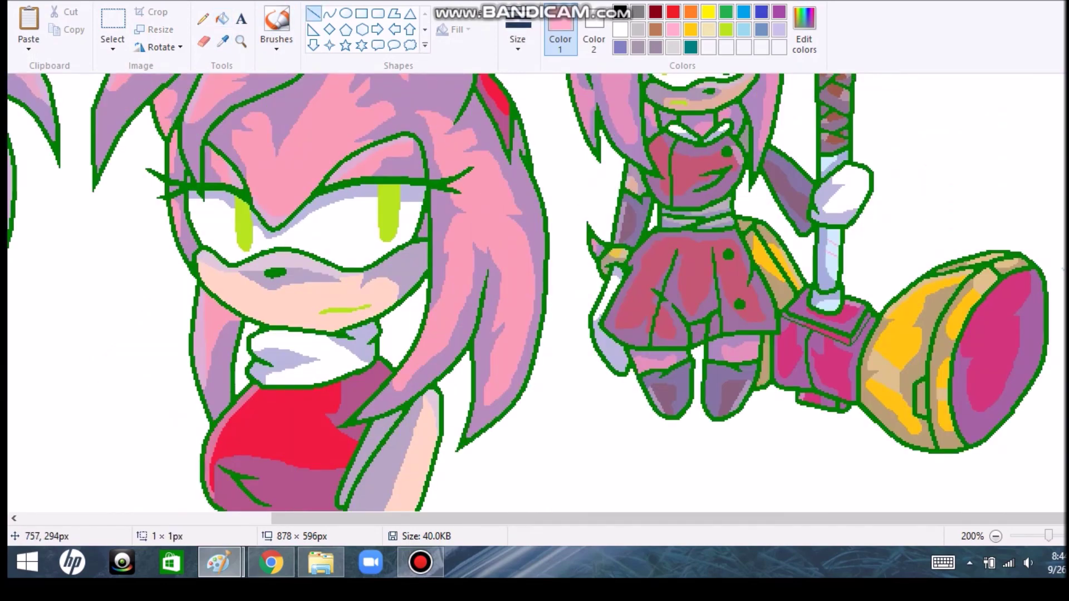
{"action": "left_click", "coordinate": [222, 19]}
{"action": "scroll", "coordinate": [916, 106], "scroll_direction": "up", "scroll_amount": 3}
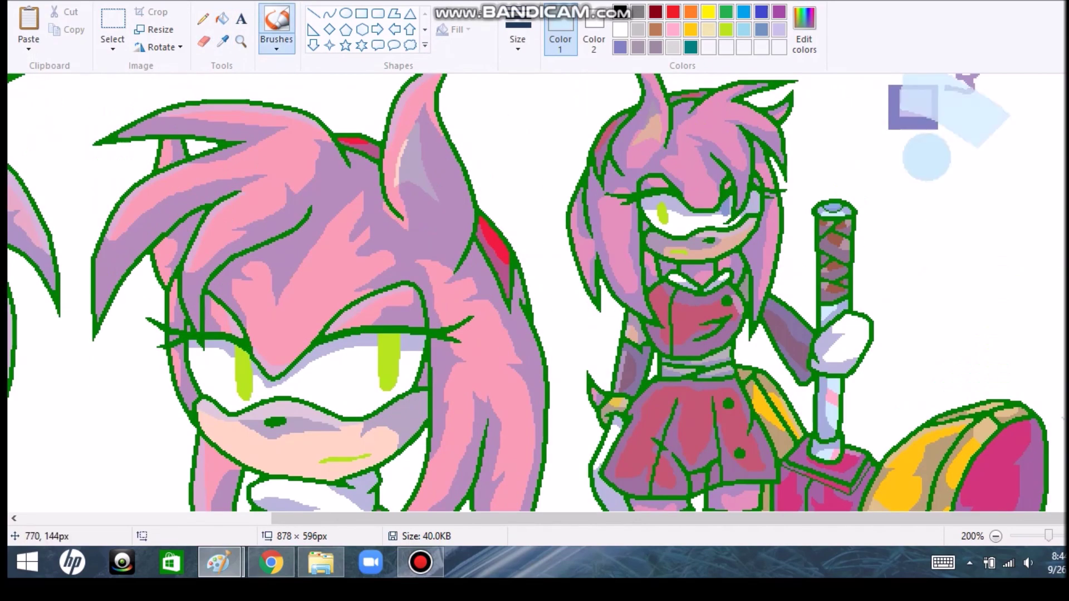
{"action": "left_click", "coordinate": [915, 106]}
{"action": "scroll", "coordinate": [916, 106], "scroll_direction": "down", "scroll_amount": 3}
{"action": "scroll", "coordinate": [918, 167], "scroll_direction": "up", "scroll_amount": 3}
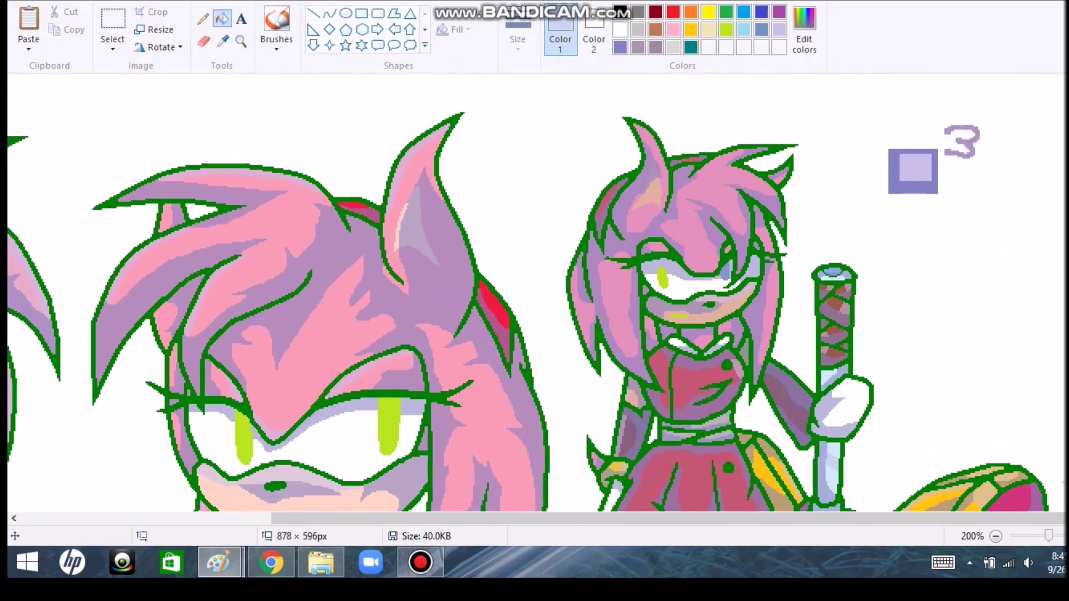
{"action": "left_click", "coordinate": [919, 167]}
{"action": "scroll", "coordinate": [918, 167], "scroll_direction": "down", "scroll_amount": 5}
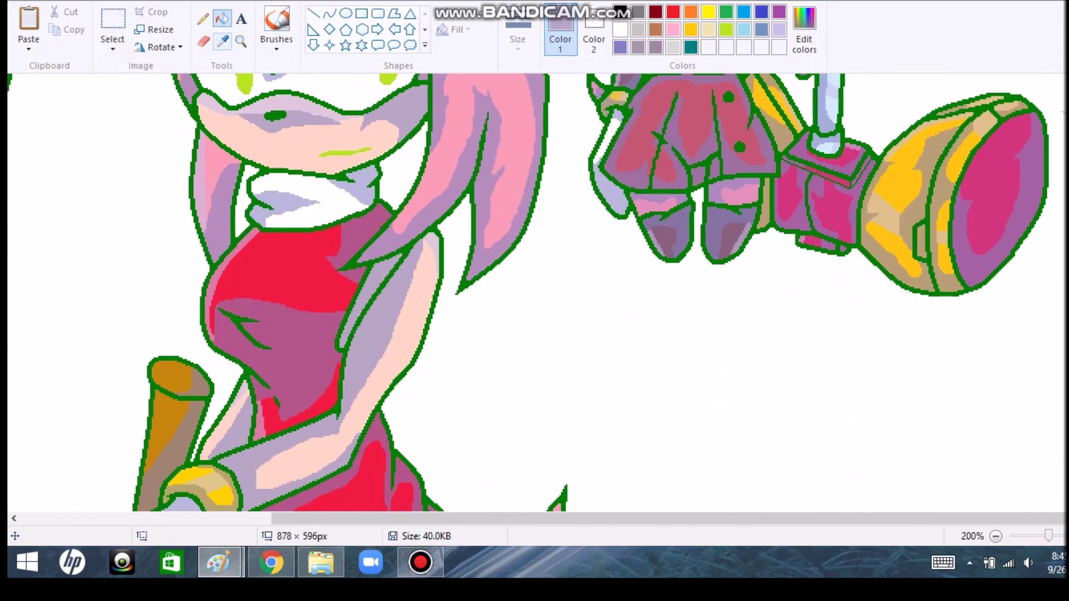
- Pick the green eye color from the reference image sheet and fill the first character's irises with it
{"action": "left_click", "coordinate": [222, 41]}
{"action": "scroll", "coordinate": [535, 290], "scroll_direction": "left", "scroll_amount": 10}
{"action": "scroll", "coordinate": [600, 126], "scroll_direction": "up", "scroll_amount": 5}
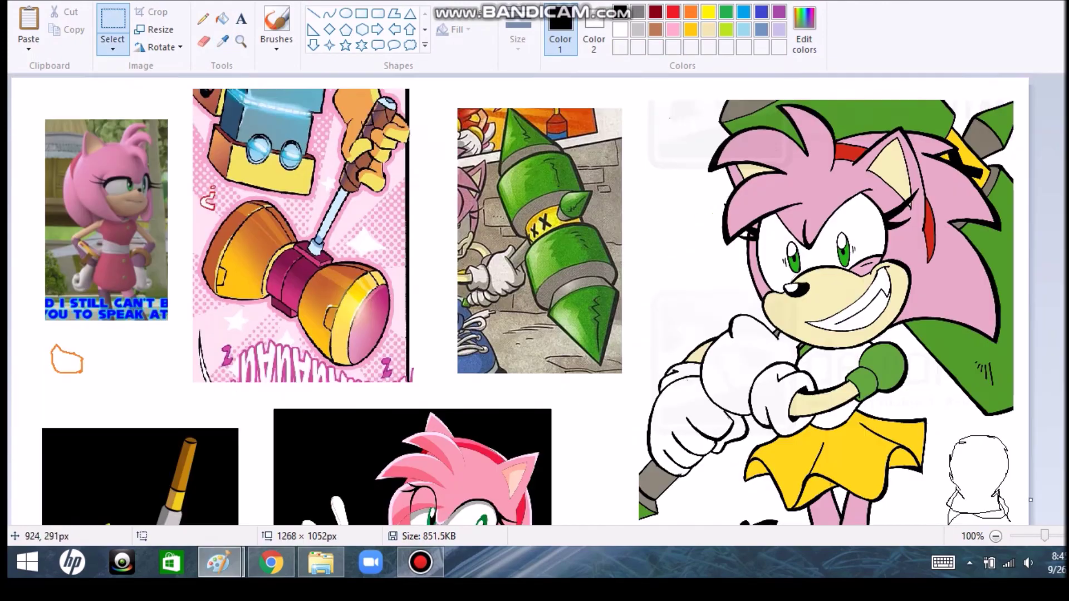
{"action": "scroll", "coordinate": [534, 300], "scroll_direction": "down", "scroll_amount": 2}
{"action": "right_click", "coordinate": [726, 176]}
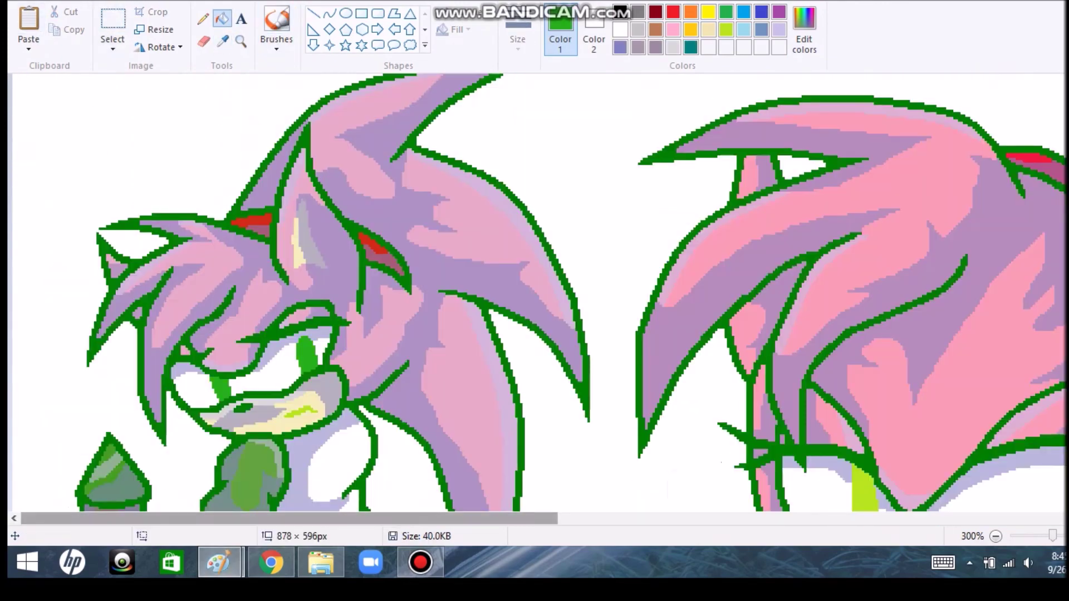
- Check the reference images and fill the second character's irises with teal green
{"action": "scroll", "coordinate": [535, 295], "scroll_direction": "right", "scroll_amount": 10}
{"action": "scroll", "coordinate": [534, 295], "scroll_direction": "down", "scroll_amount": 5}
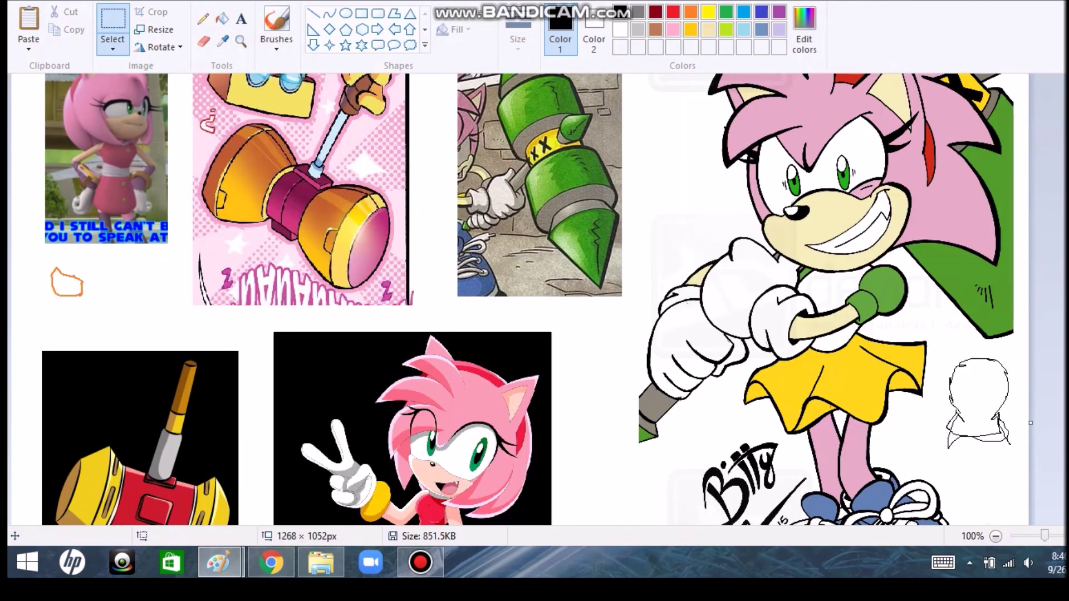
{"action": "scroll", "coordinate": [140, 439], "scroll_direction": "up", "scroll_amount": 1}
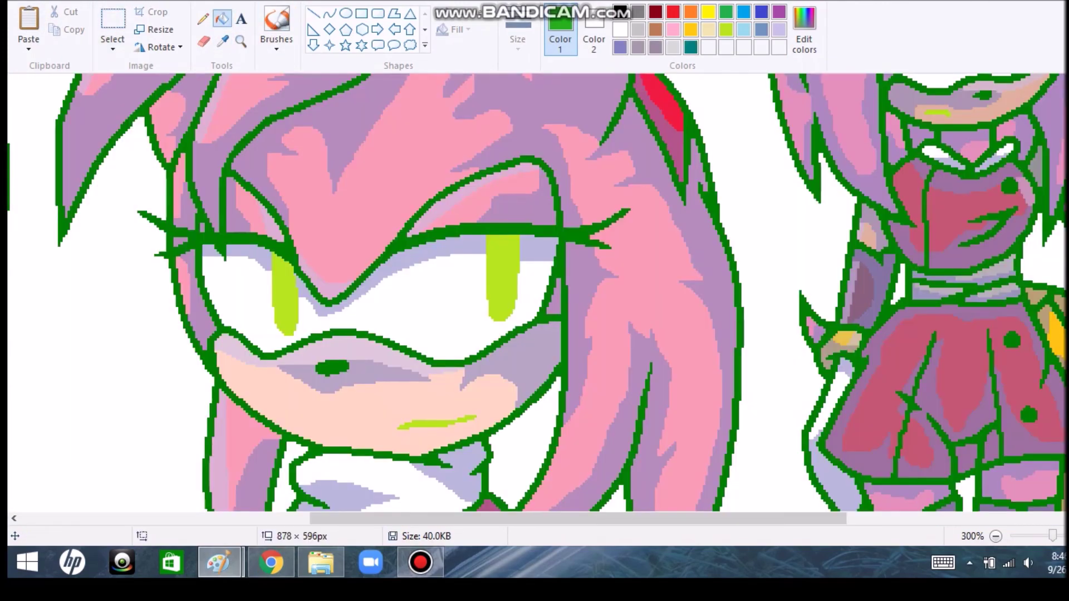
{"action": "left_click", "coordinate": [285, 294]}
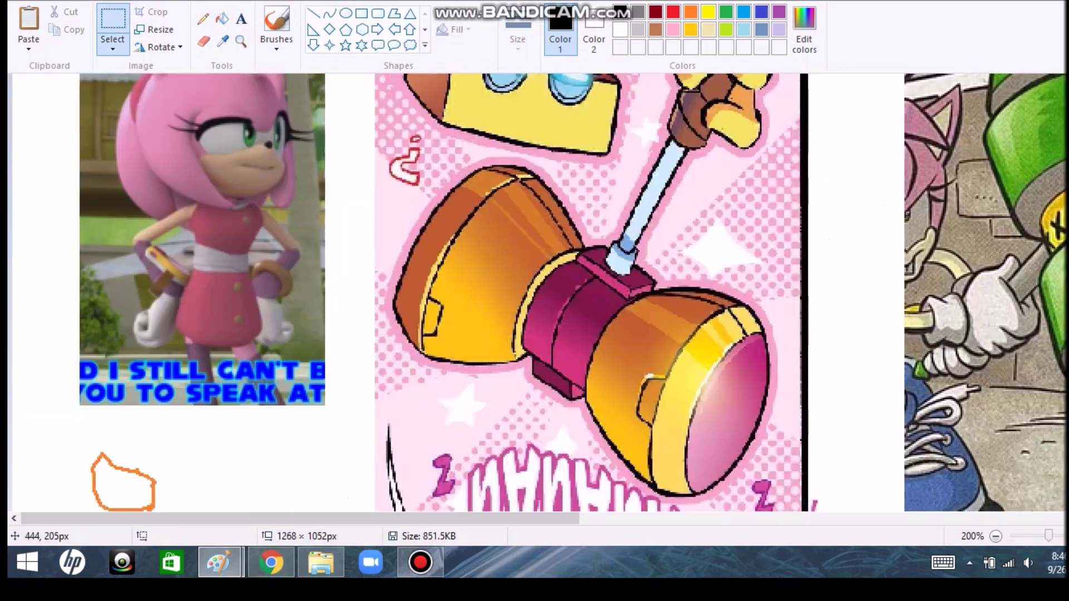
- Sample the dark green eye color from a copied piece of the reference image and fill the third character's irises
{"action": "right_click", "coordinate": [161, 139]}
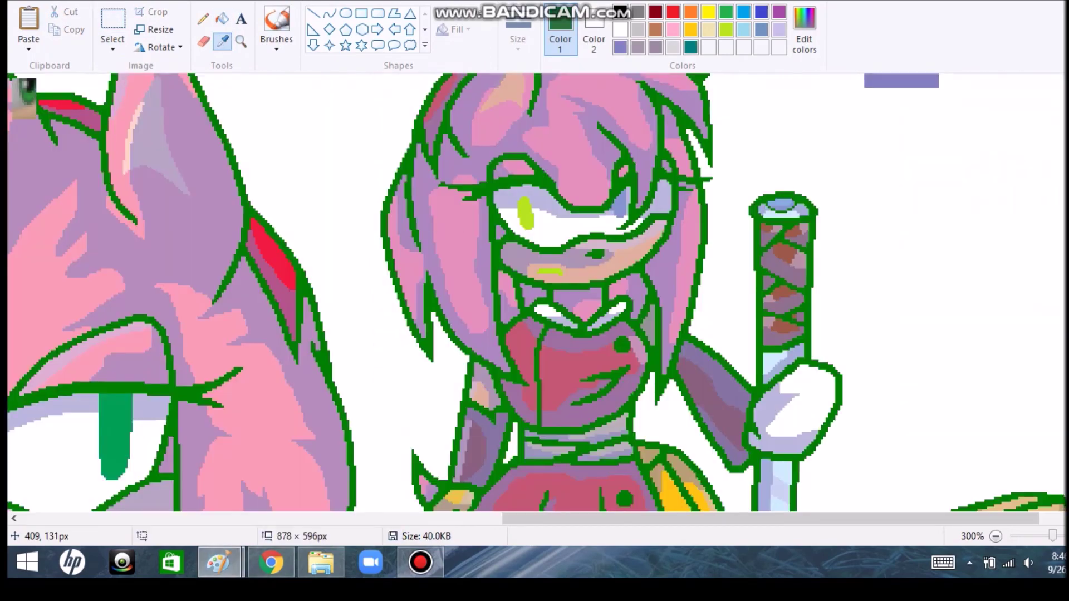
{"action": "left_click", "coordinate": [525, 212]}
{"action": "left_click", "coordinate": [618, 204]}
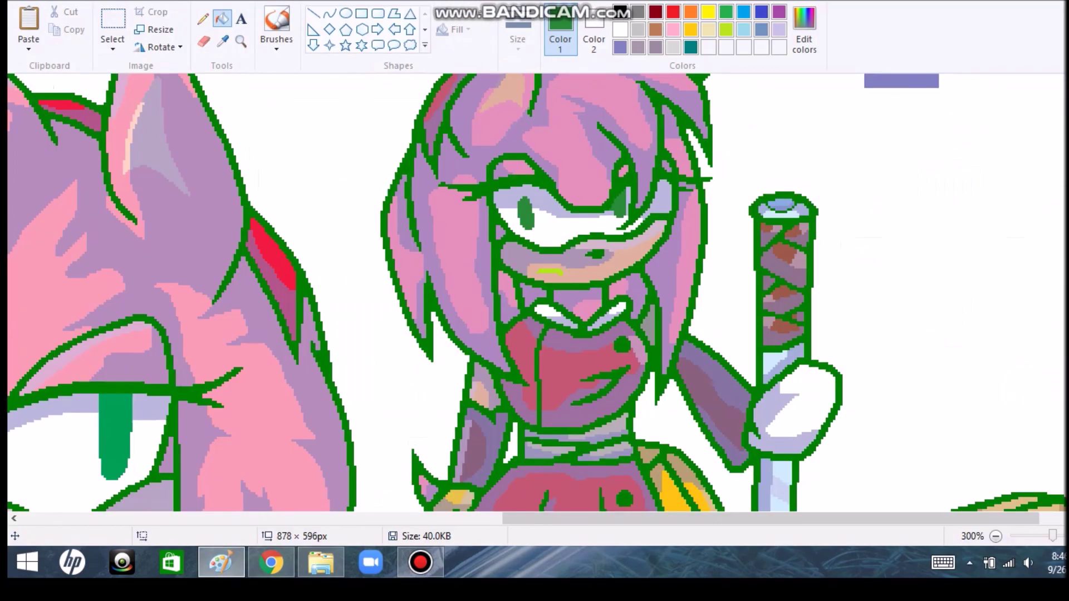
- Draw pink dividing lines across the third and second characters' irises along the eyelid shadow and fill the upper areas pink
{"action": "left_click", "coordinate": [203, 18]}
{"action": "left_click", "coordinate": [673, 30]}
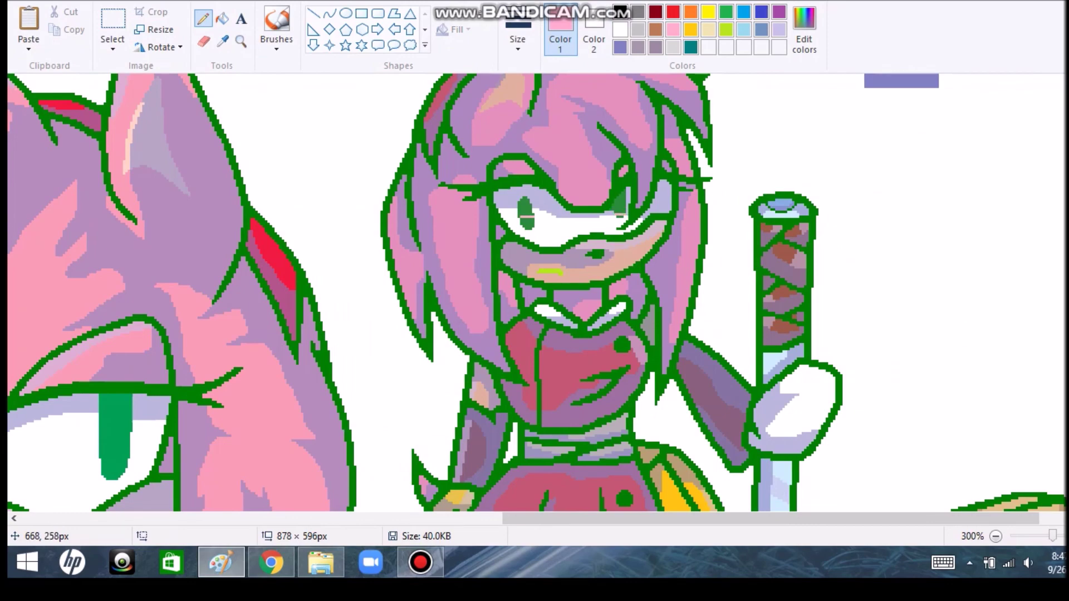
{"action": "scroll", "coordinate": [535, 292], "scroll_direction": "left", "scroll_amount": 5}
{"action": "scroll", "coordinate": [535, 292], "scroll_direction": "left", "scroll_amount": 8}
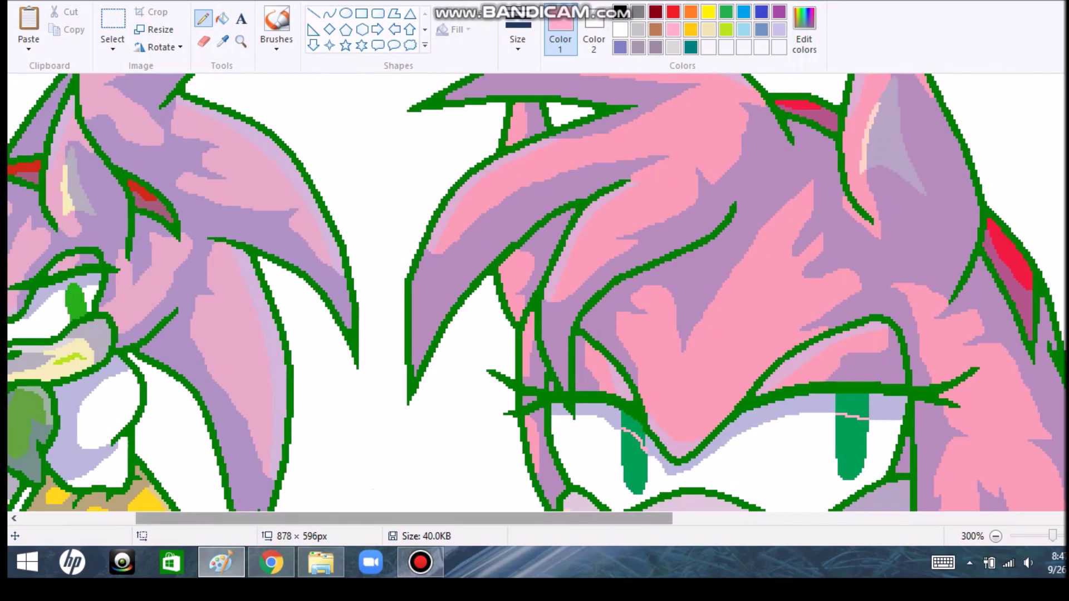
{"action": "scroll", "coordinate": [534, 292], "scroll_direction": "right", "scroll_amount": 9}
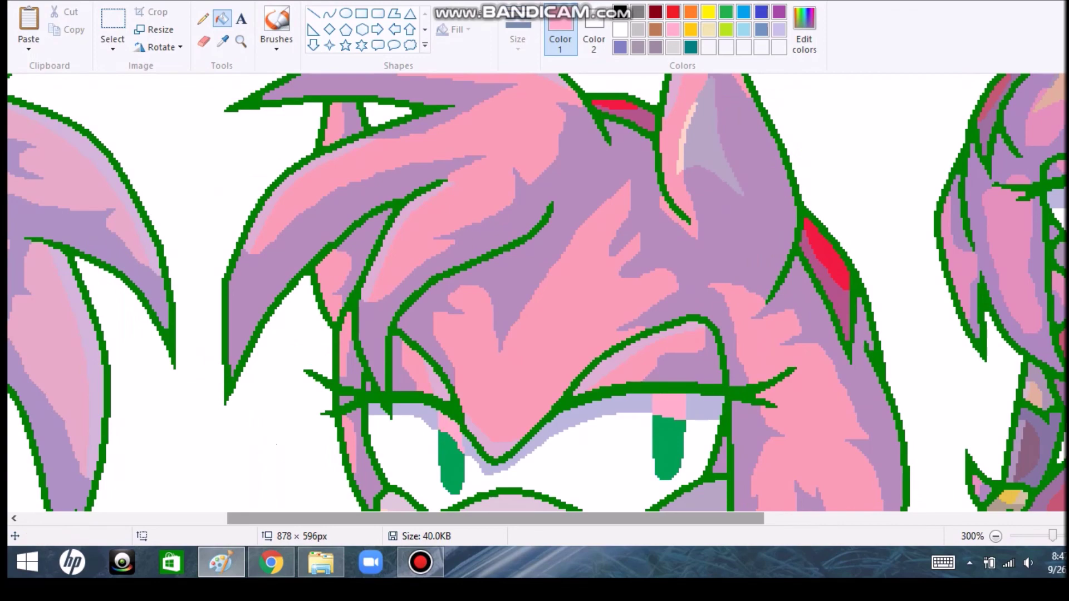
- Blend the iris greens with the lavender tint and fill the shaded upper iris areas of all three characters with muted green
{"action": "left_click", "coordinate": [276, 28]}
{"action": "scroll", "coordinate": [535, 292], "scroll_direction": "down", "scroll_amount": 1}
{"action": "left_click", "coordinate": [222, 18]}
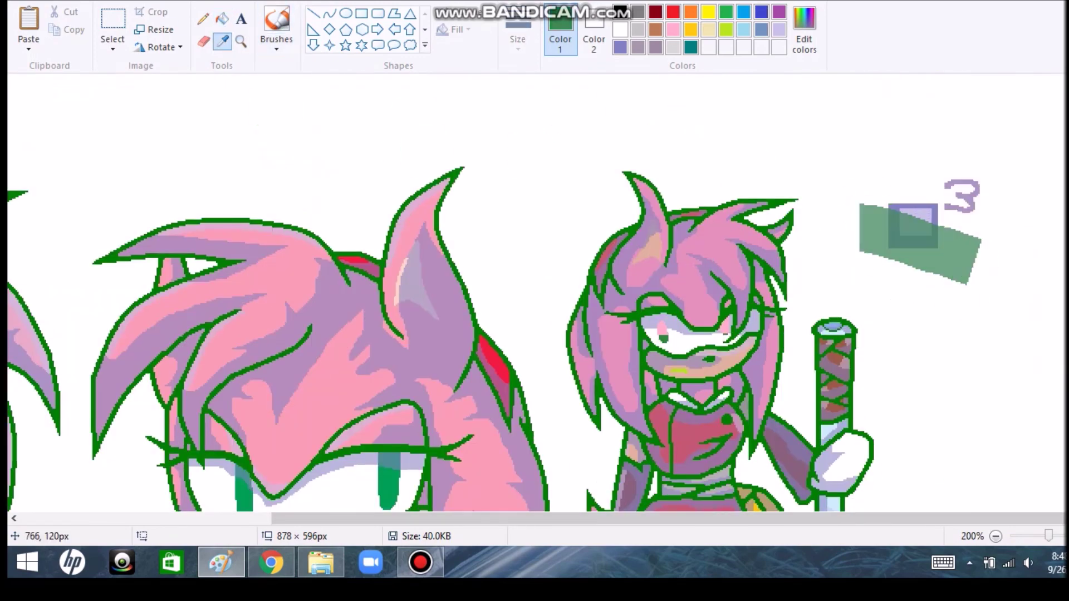
{"action": "left_click", "coordinate": [223, 18]}
{"action": "scroll", "coordinate": [534, 293], "scroll_direction": "down", "scroll_amount": 3}
{"action": "scroll", "coordinate": [534, 293], "scroll_direction": "left", "scroll_amount": 3}
{"action": "scroll", "coordinate": [534, 292], "scroll_direction": "up", "scroll_amount": 3}
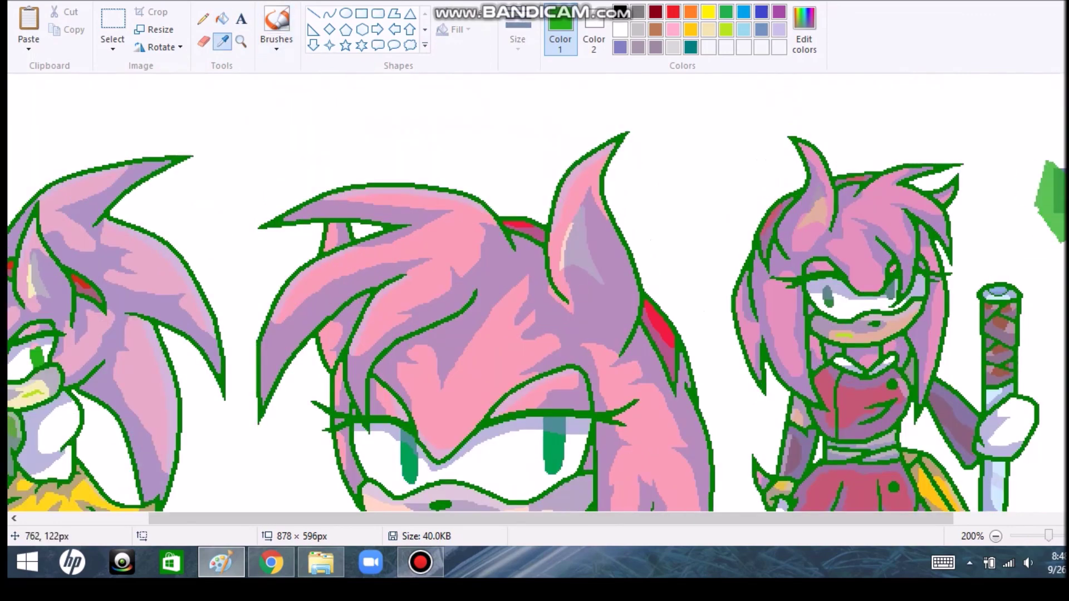
{"action": "scroll", "coordinate": [535, 292], "scroll_direction": "left", "scroll_amount": 3}
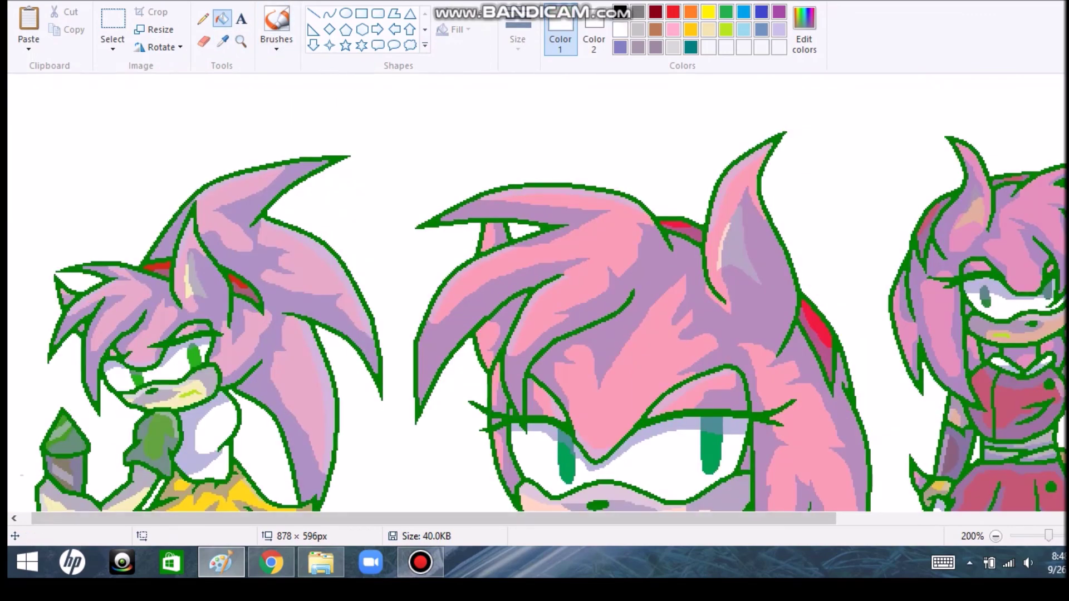
- Sample near-black from a reference eye image and draw the pupils in the first character's green eyes
{"action": "key", "text": "ctrl+Page_Down"}
{"action": "key", "text": "alt+Tab"}
{"action": "scroll", "coordinate": [607, 311], "scroll_direction": "up", "scroll_amount": 3}
{"action": "left_click", "coordinate": [504, 12]}
{"action": "left_click", "coordinate": [401, 69]}
{"action": "key", "text": "alt+Tab"}
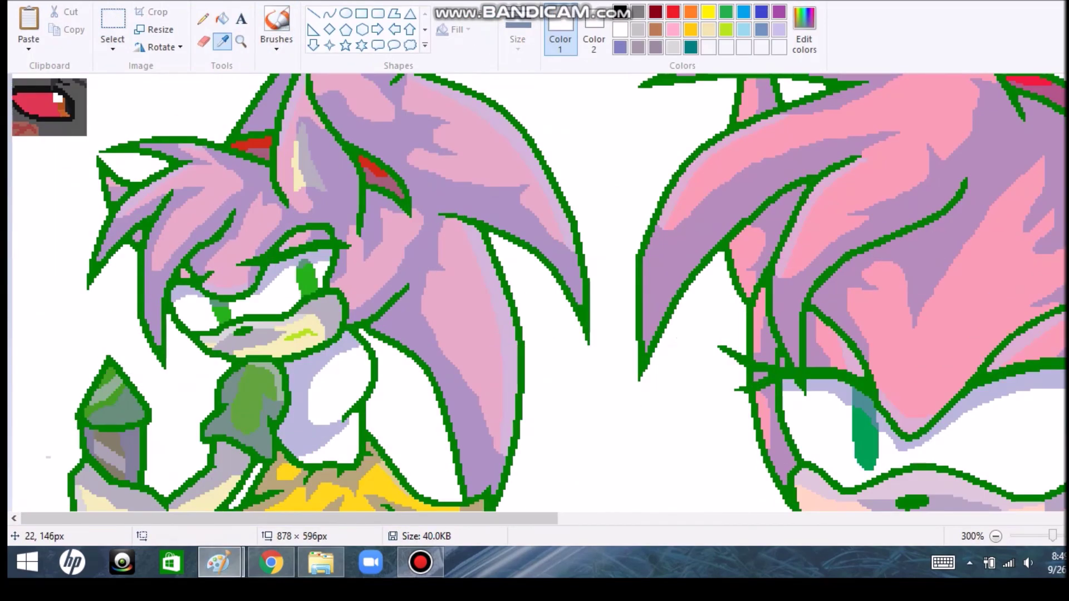
{"action": "key", "text": "alt+Tab"}
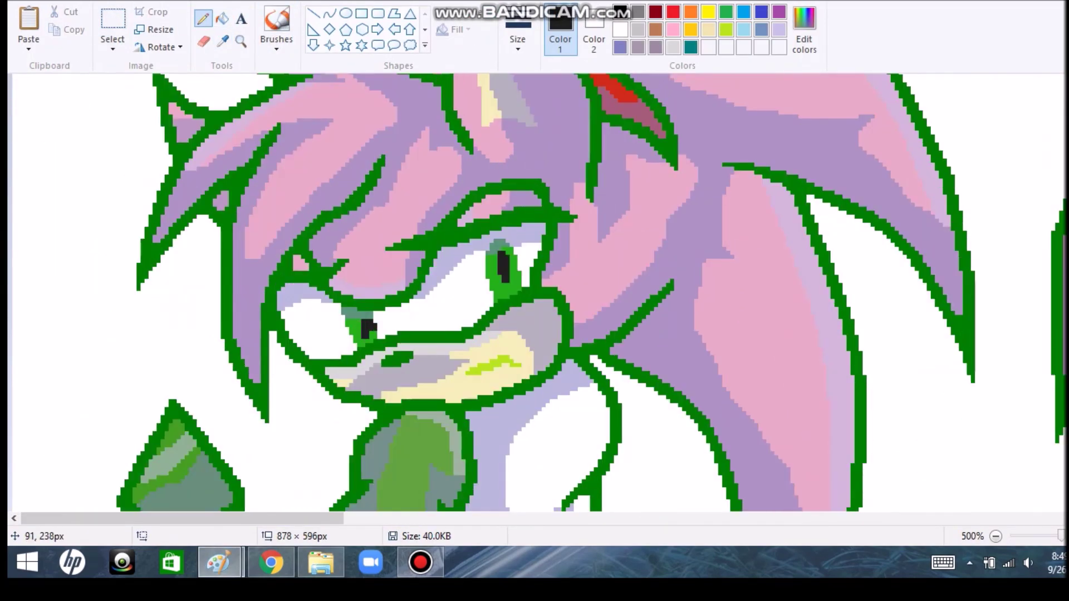
- Draw near-black pupils in the second and third characters' eyes and recolor the lime mouth lines black
{"action": "scroll", "coordinate": [535, 295], "scroll_direction": "right", "scroll_amount": 10}
{"action": "left_click_drag", "start_coordinate": [734, 292], "coordinate": [749, 363]}
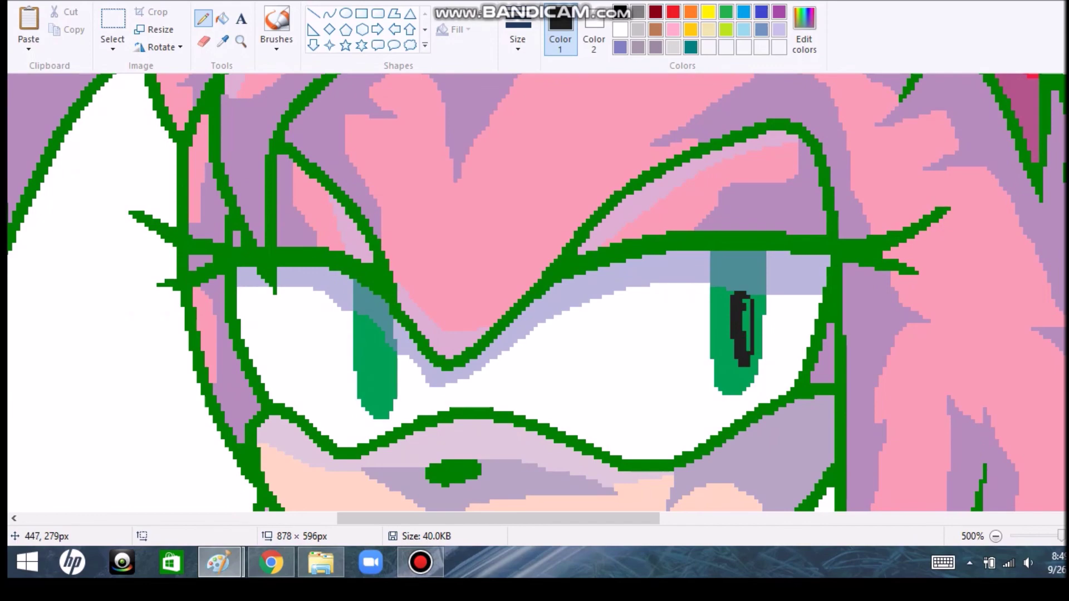
{"action": "left_click_drag", "start_coordinate": [376, 323], "coordinate": [384, 392]}
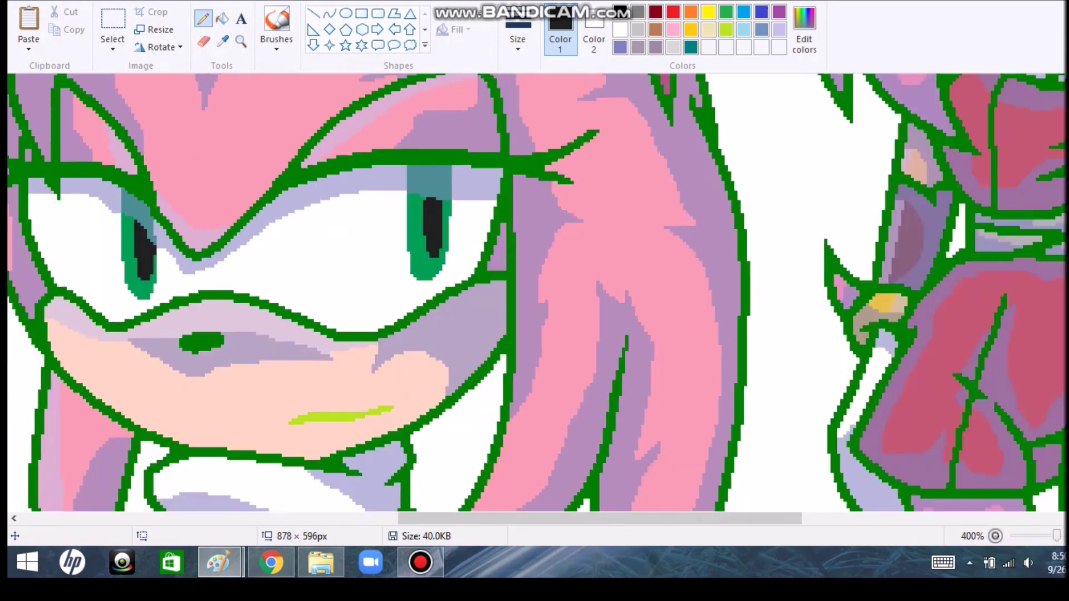
{"action": "right_click", "coordinate": [219, 562]}
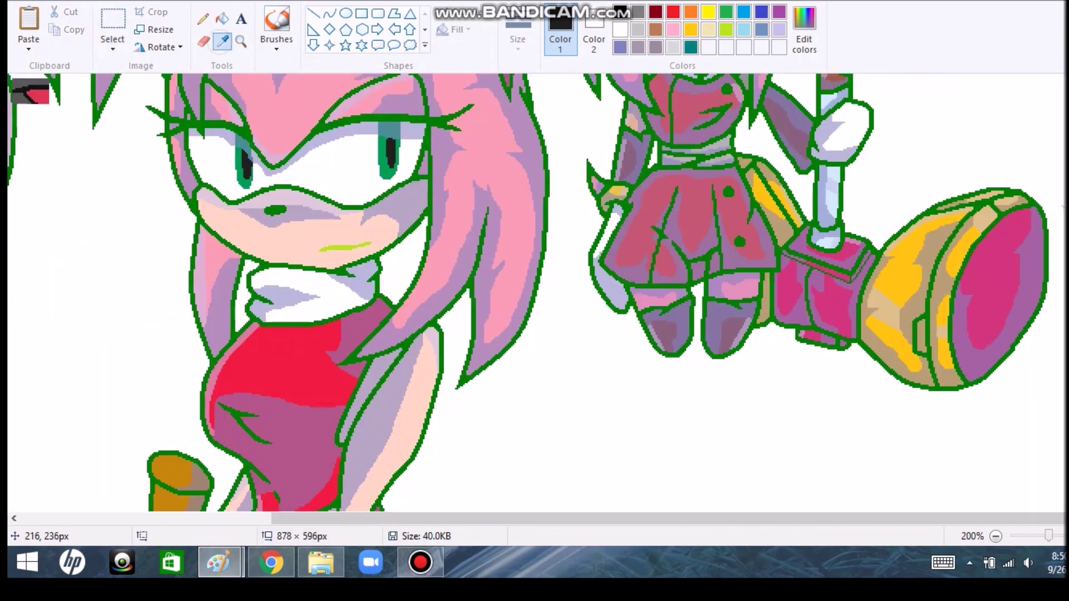
{"action": "scroll", "coordinate": [534, 306], "scroll_direction": "up", "scroll_amount": 1}
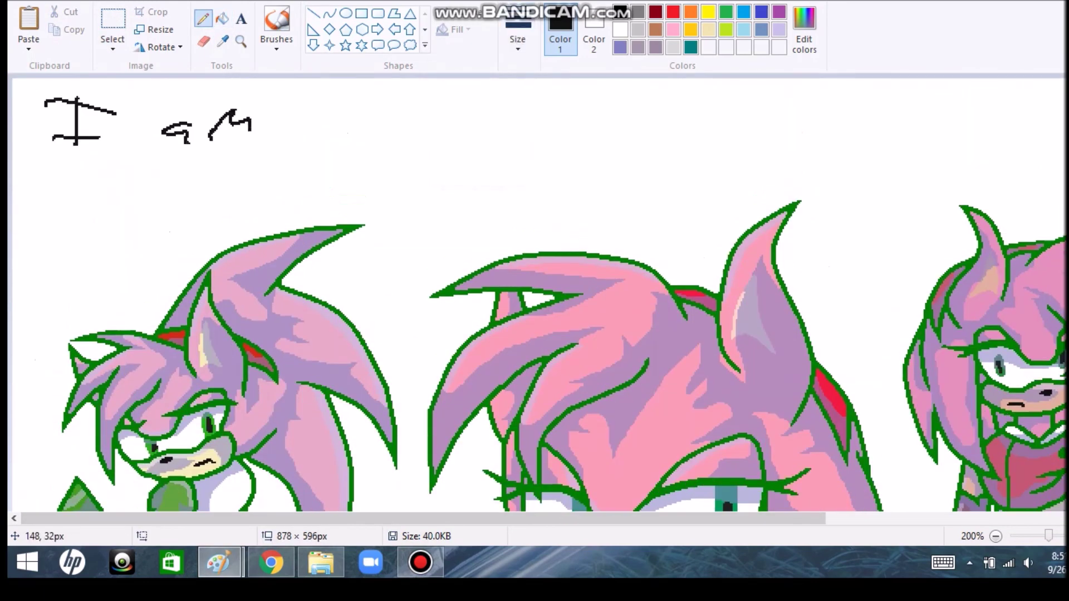
- Handwrite a black note beginning with "I am" across the blank area above the characters
{"action": "mouse_move", "coordinate": [296, 139]}
{"action": "left_mouse_down"}
{"action": "mouse_move", "coordinate": [740, 130]}
{"action": "mouse_move", "coordinate": [777, 144]}
{"action": "mouse_move", "coordinate": [963, 142]}
{"action": "mouse_move", "coordinate": [254, 184]}
{"action": "mouse_move", "coordinate": [568, 199]}
{"action": "mouse_move", "coordinate": [703, 179]}
{"action": "left_mouse_up"}
{"action": "scroll", "coordinate": [534, 300], "scroll_direction": "right", "scroll_amount": 5}
{"action": "left_click_drag", "start_coordinate": [607, 180], "coordinate": [954, 187]}
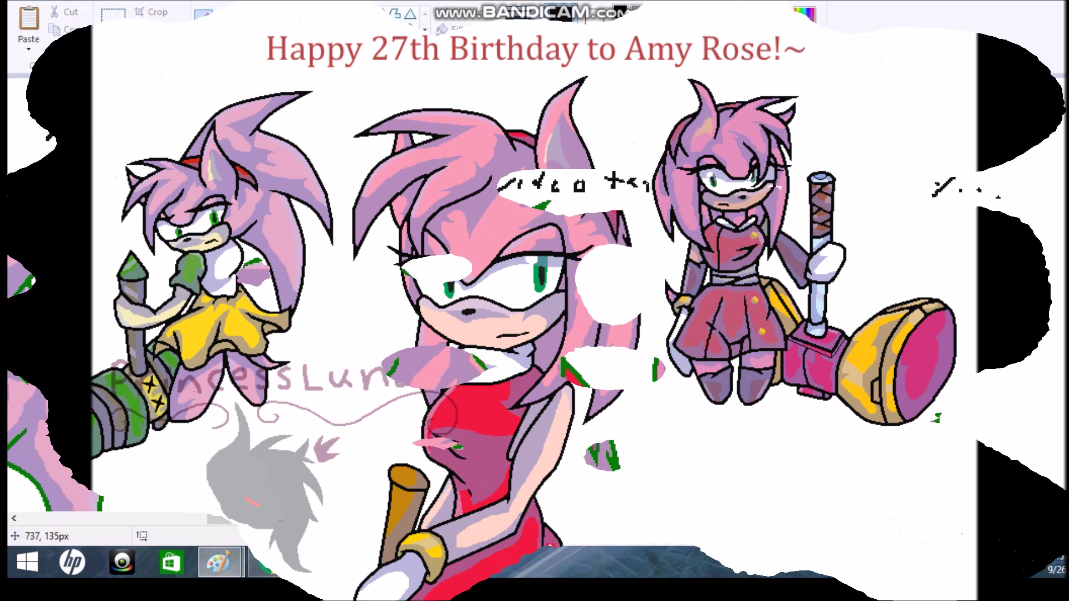